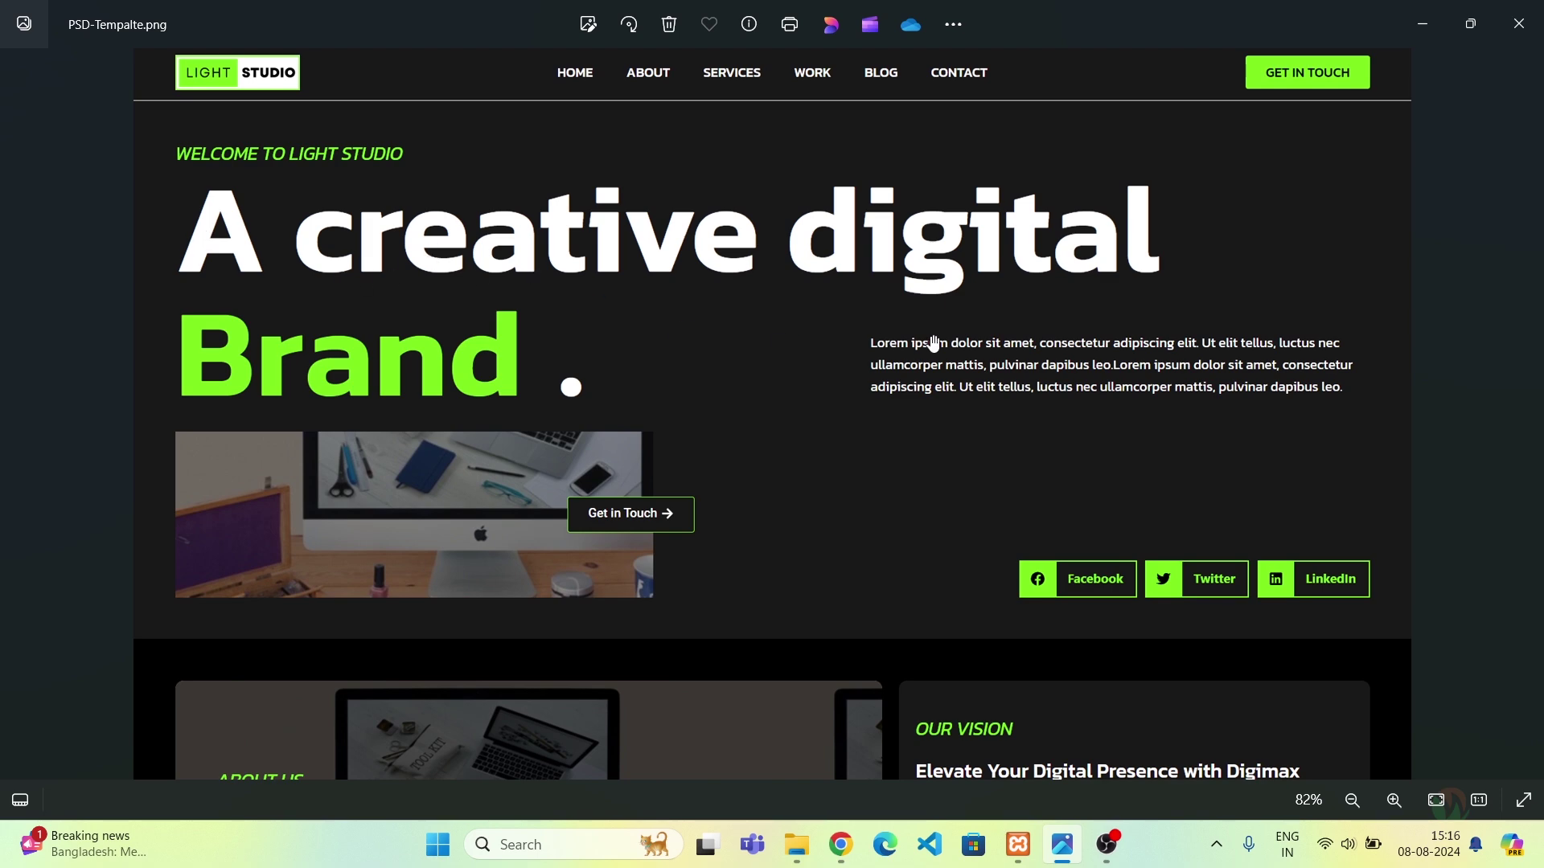
Switch to the Elementor page editor in Chrome, show the page structure and rename the top-level container as Home.
key("alt+Tab")
left_click(165, 11)
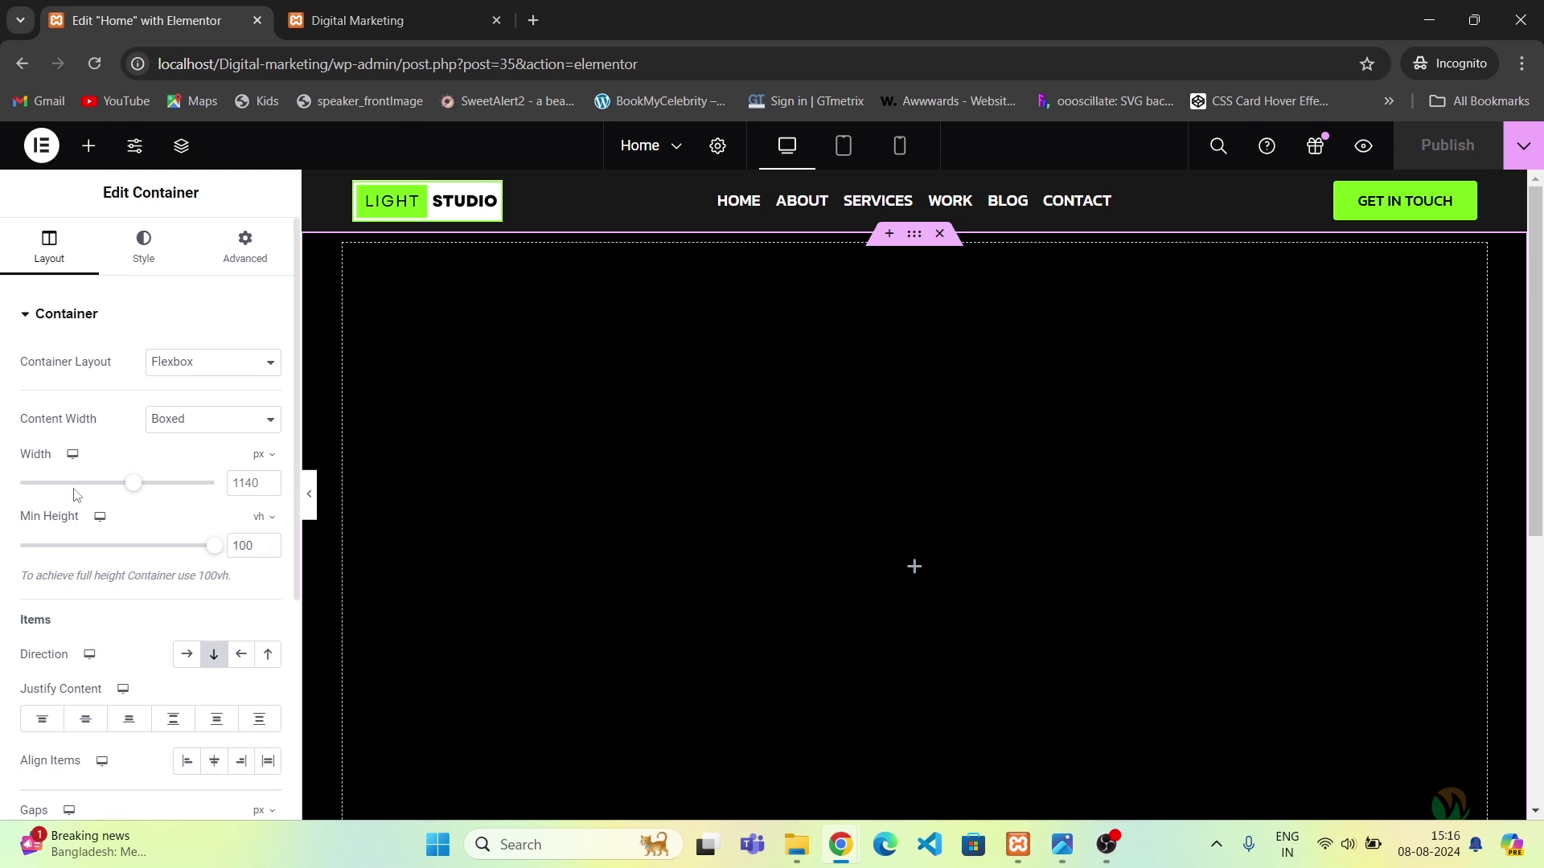
left_click(181, 145)
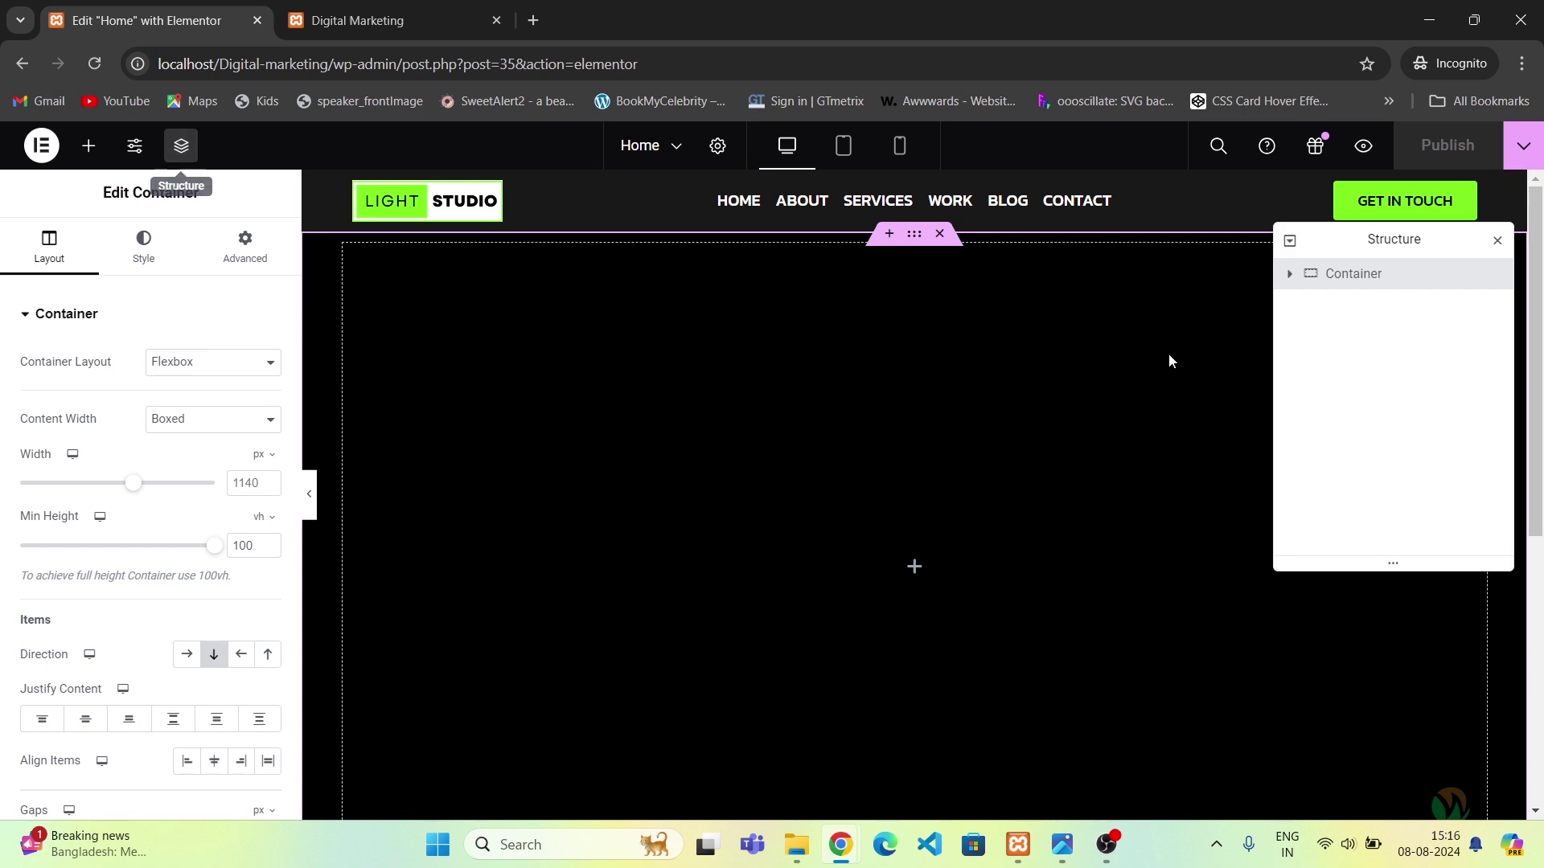
double_click(1341, 275)
type("H")
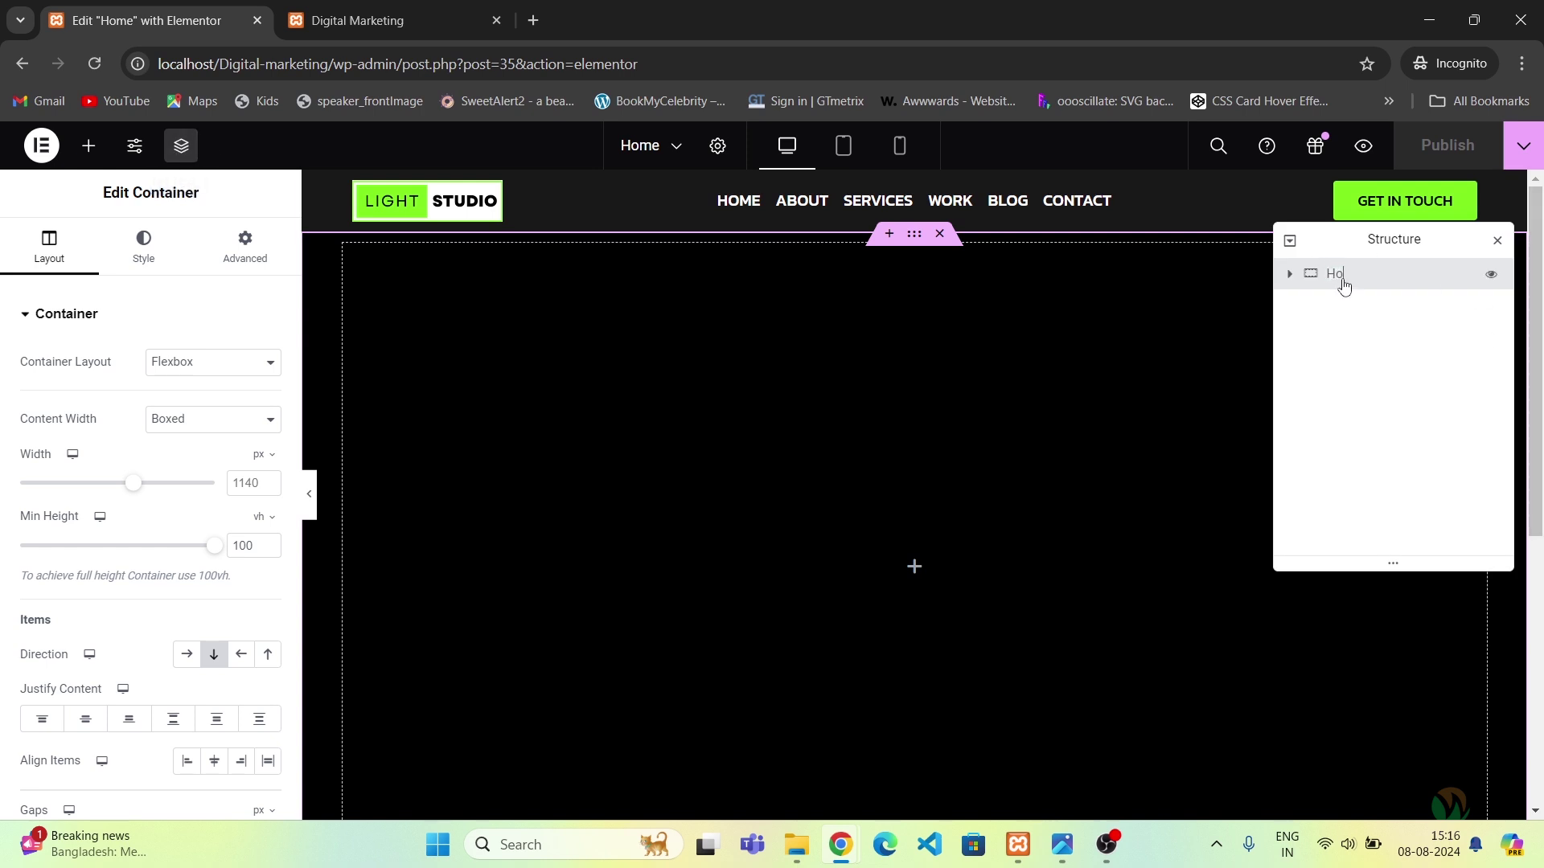
type("ome")
key("Return")
Set the Home container's content width to Full Width and clear its minimum height.
left_click(221, 427)
left_click(216, 455)
double_click(235, 552)
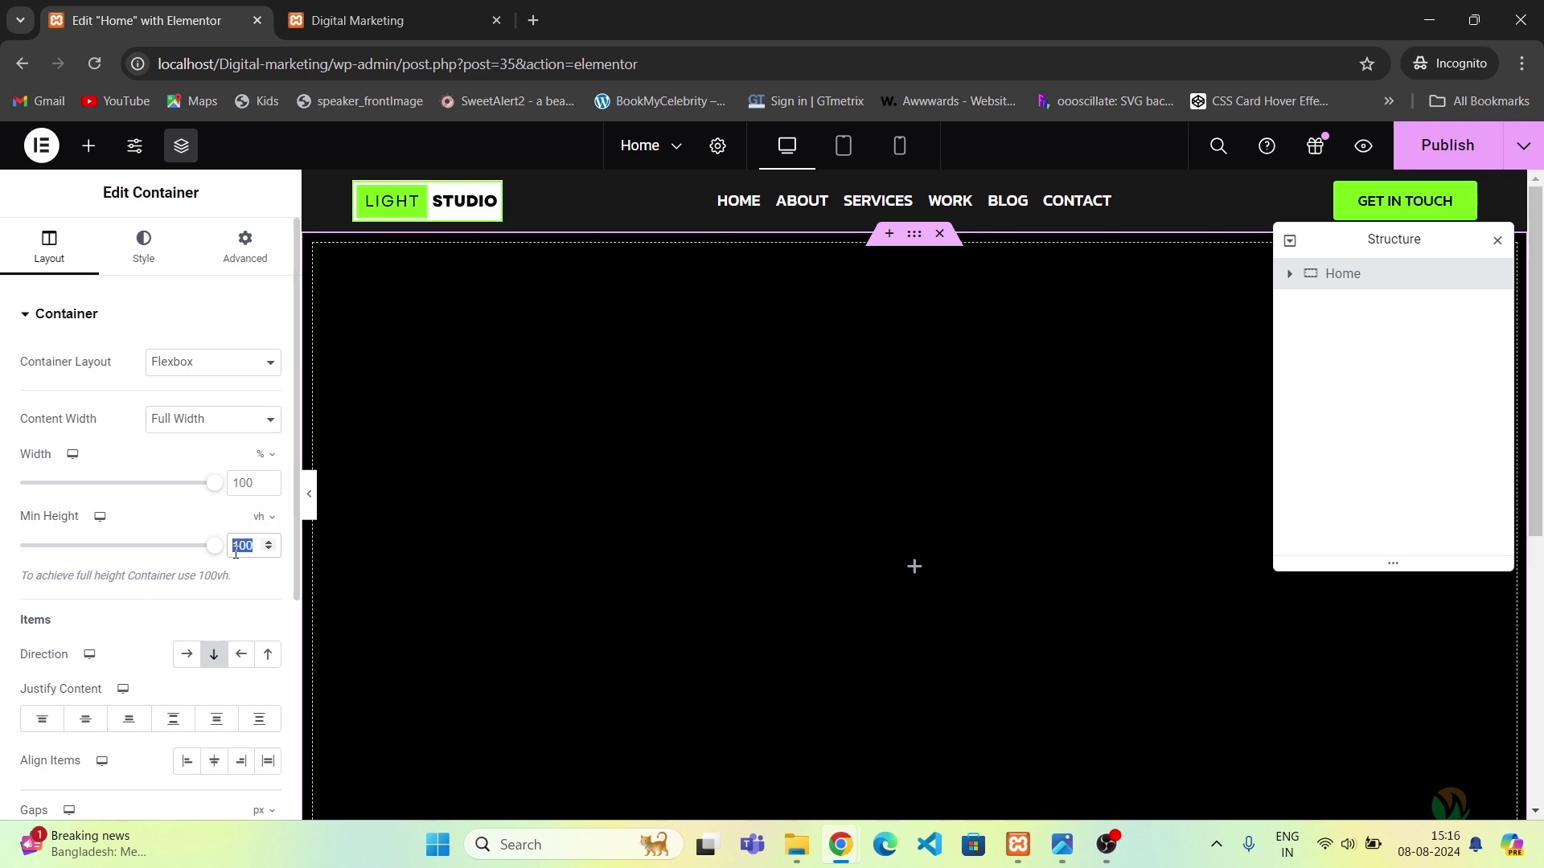
key("BackSpace")
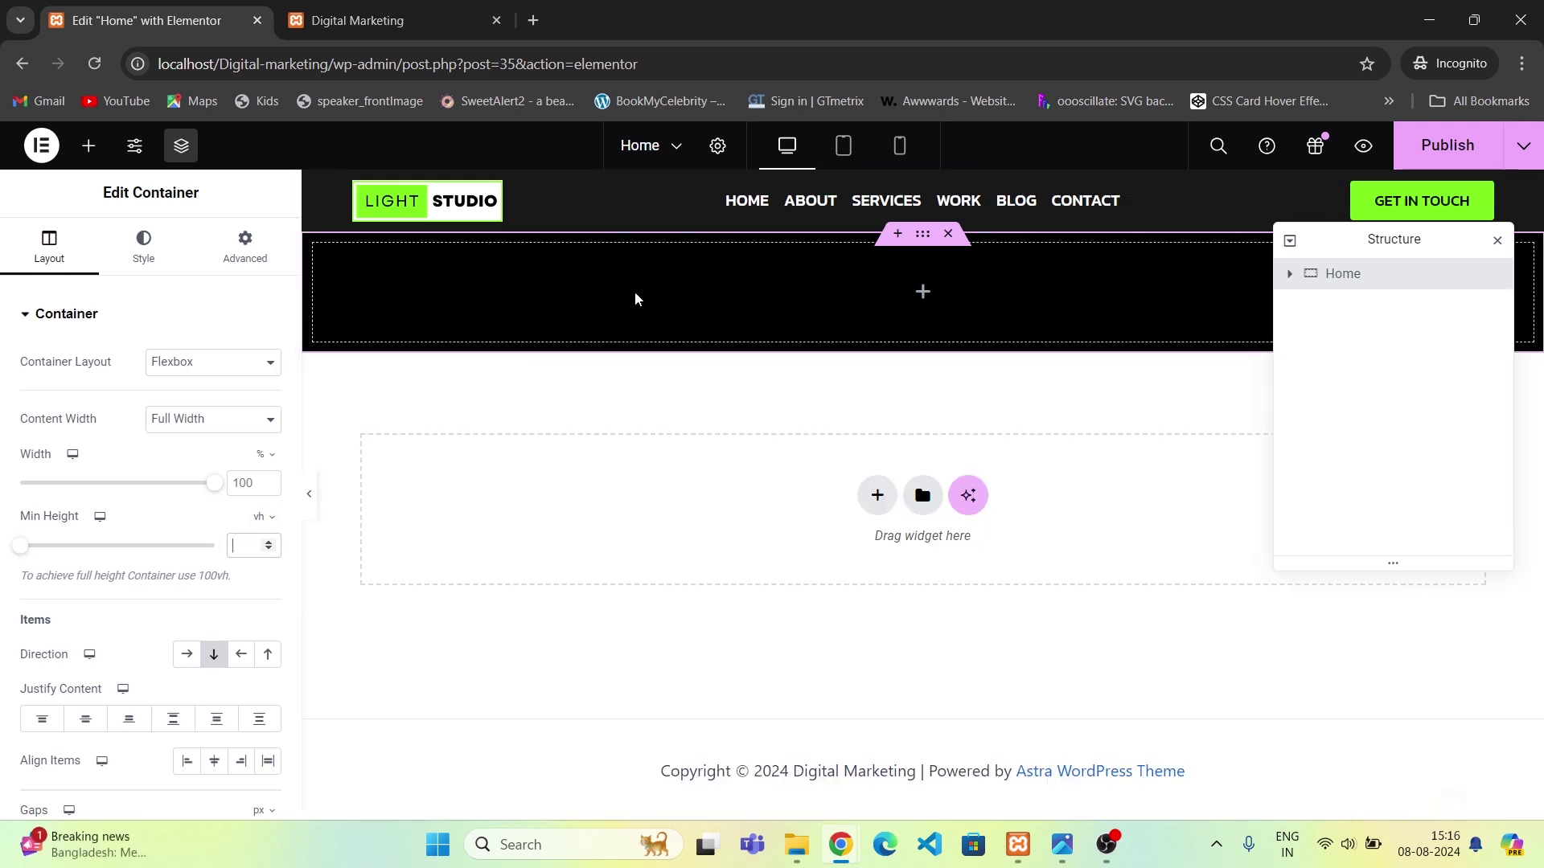
Set the Home container's padding on all sides to 50 px for desktop and 30 px for tablet.
left_click(246, 249)
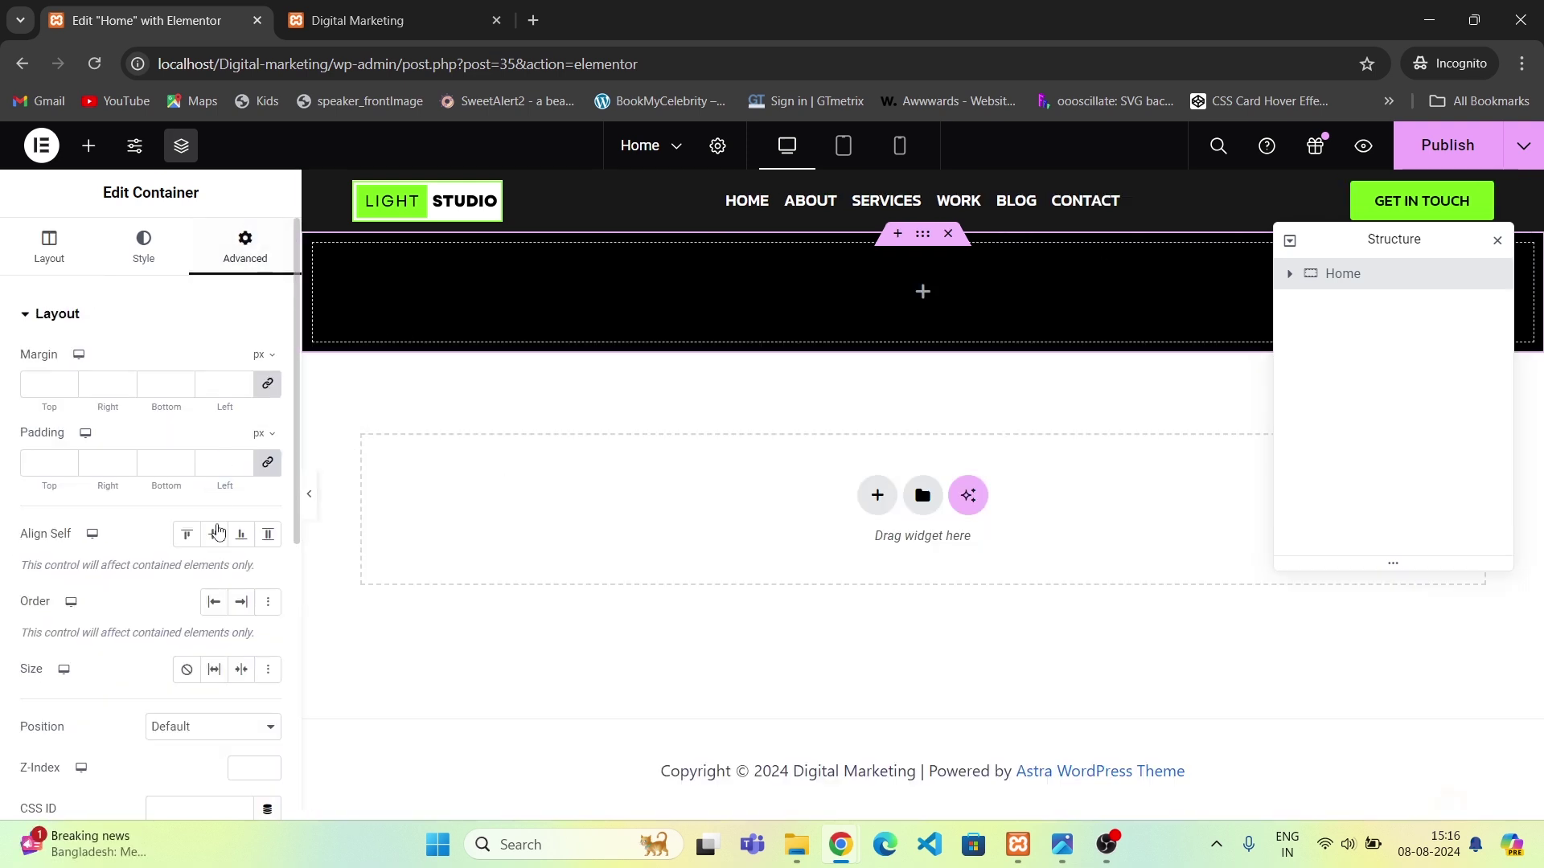
type("50")
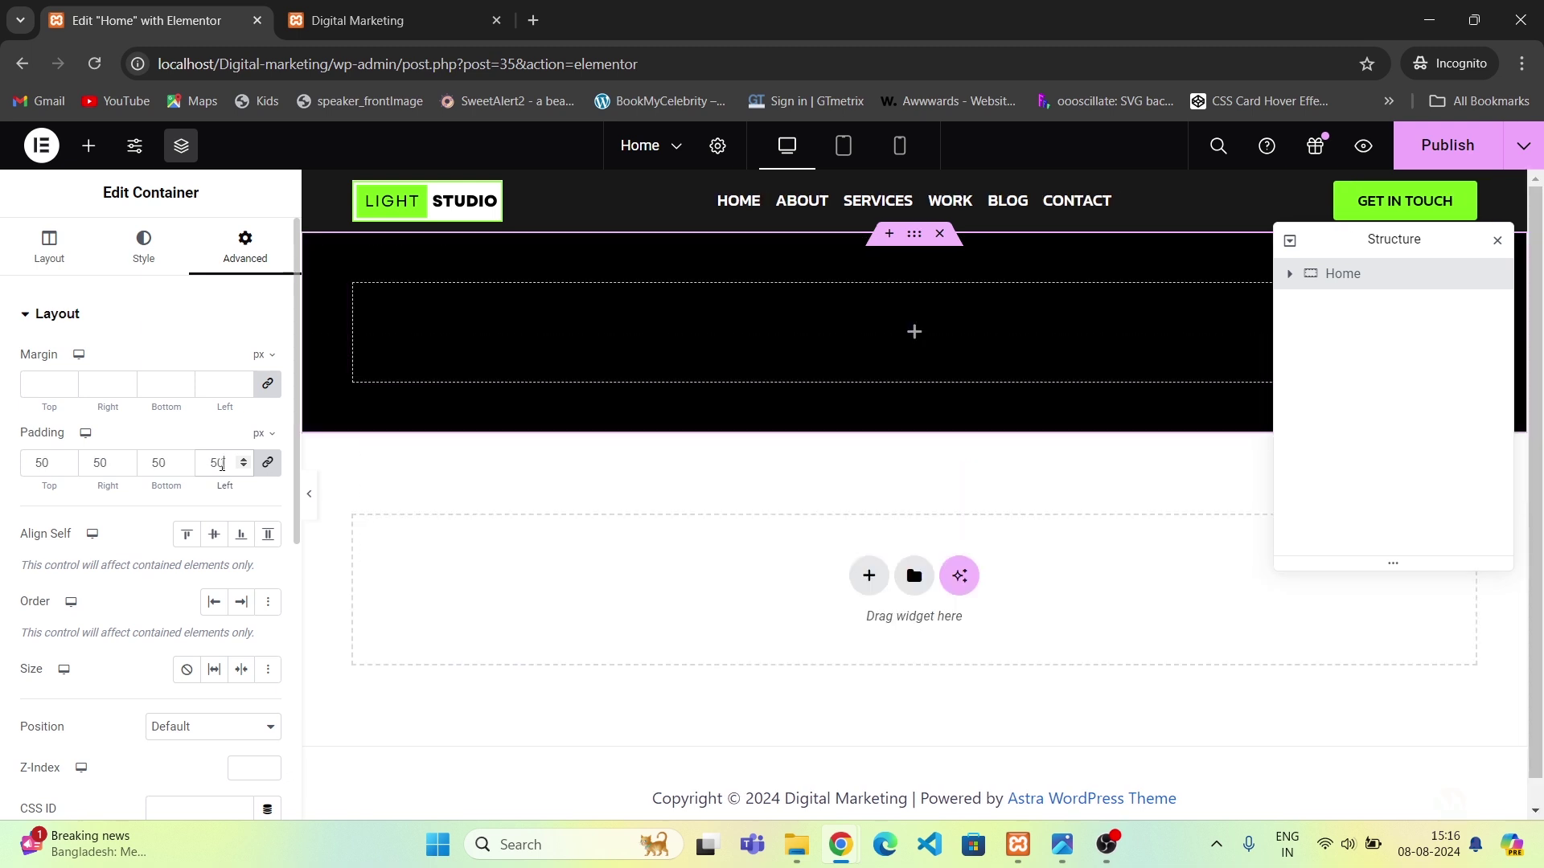
left_click(84, 434)
left_click(84, 460)
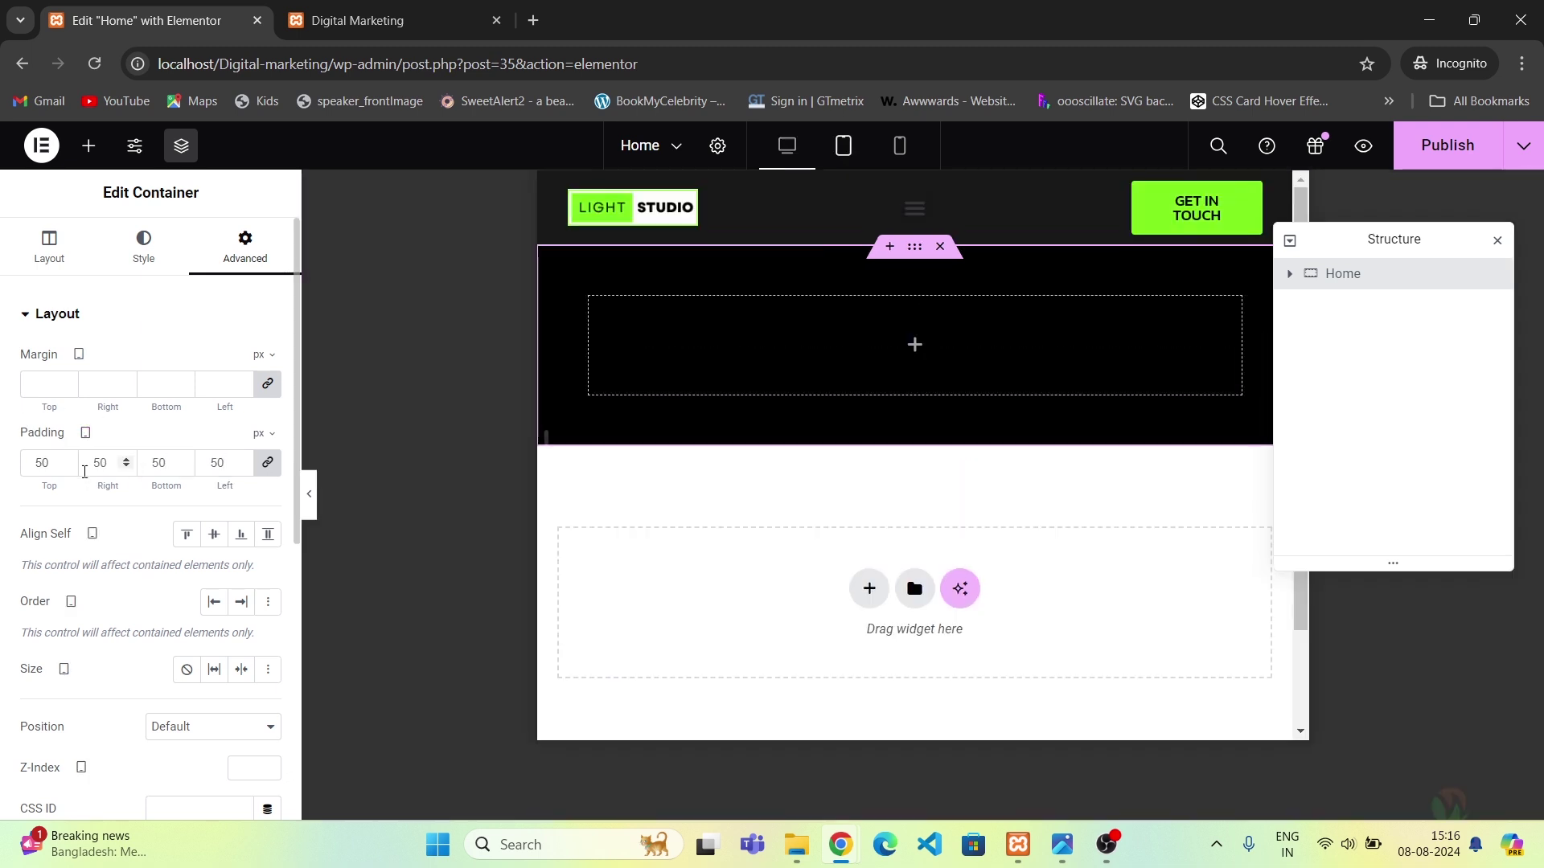
double_click(221, 463)
type("30")
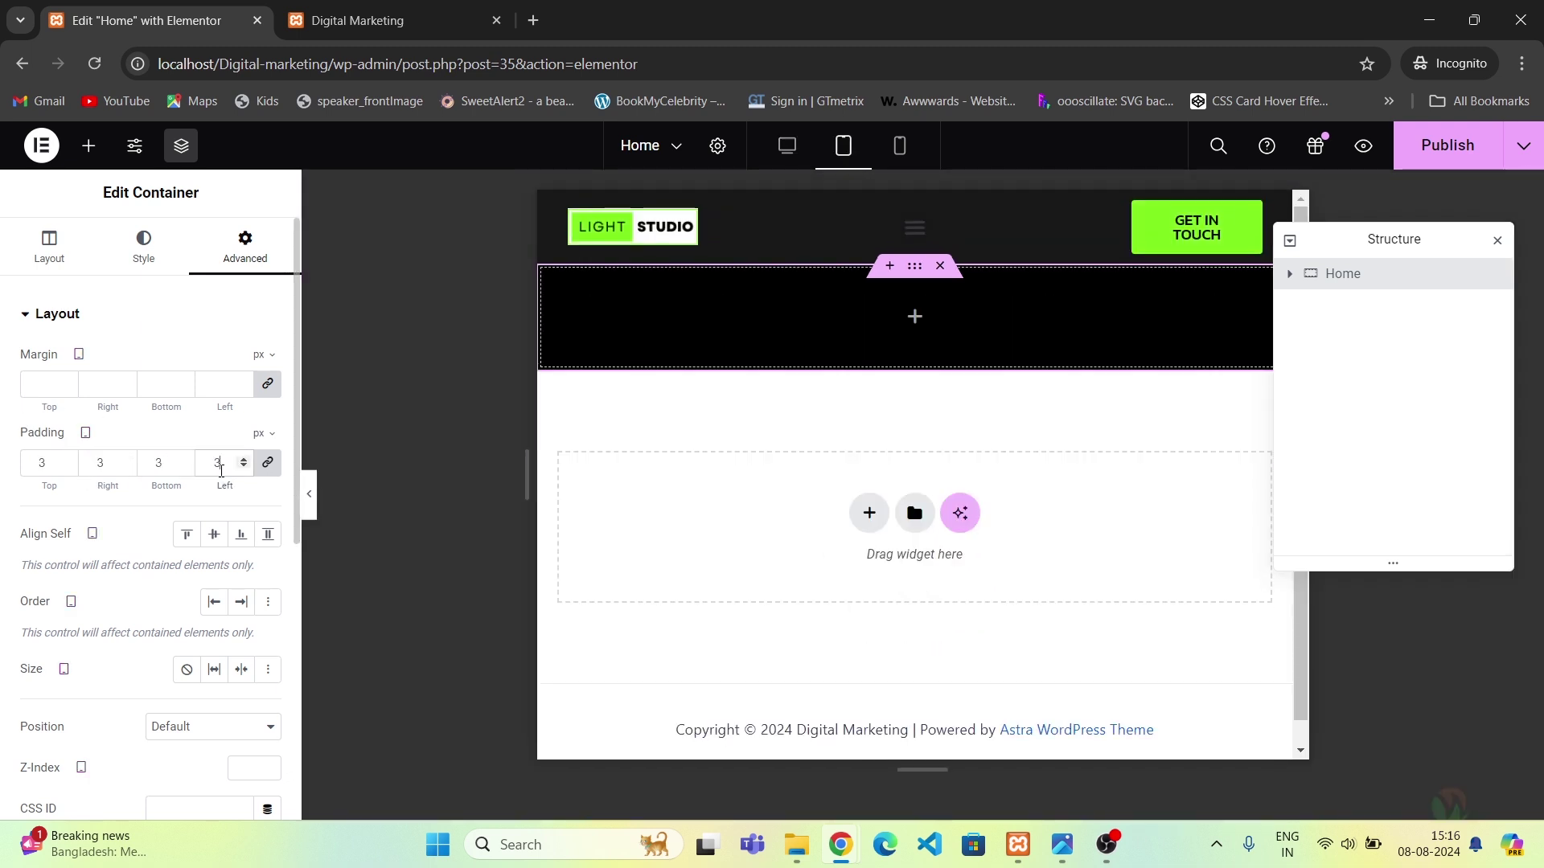
Set the Home container's mobile padding to 20 px on all sides, return to the desktop view and save the page.
left_click(84, 434)
left_click(85, 492)
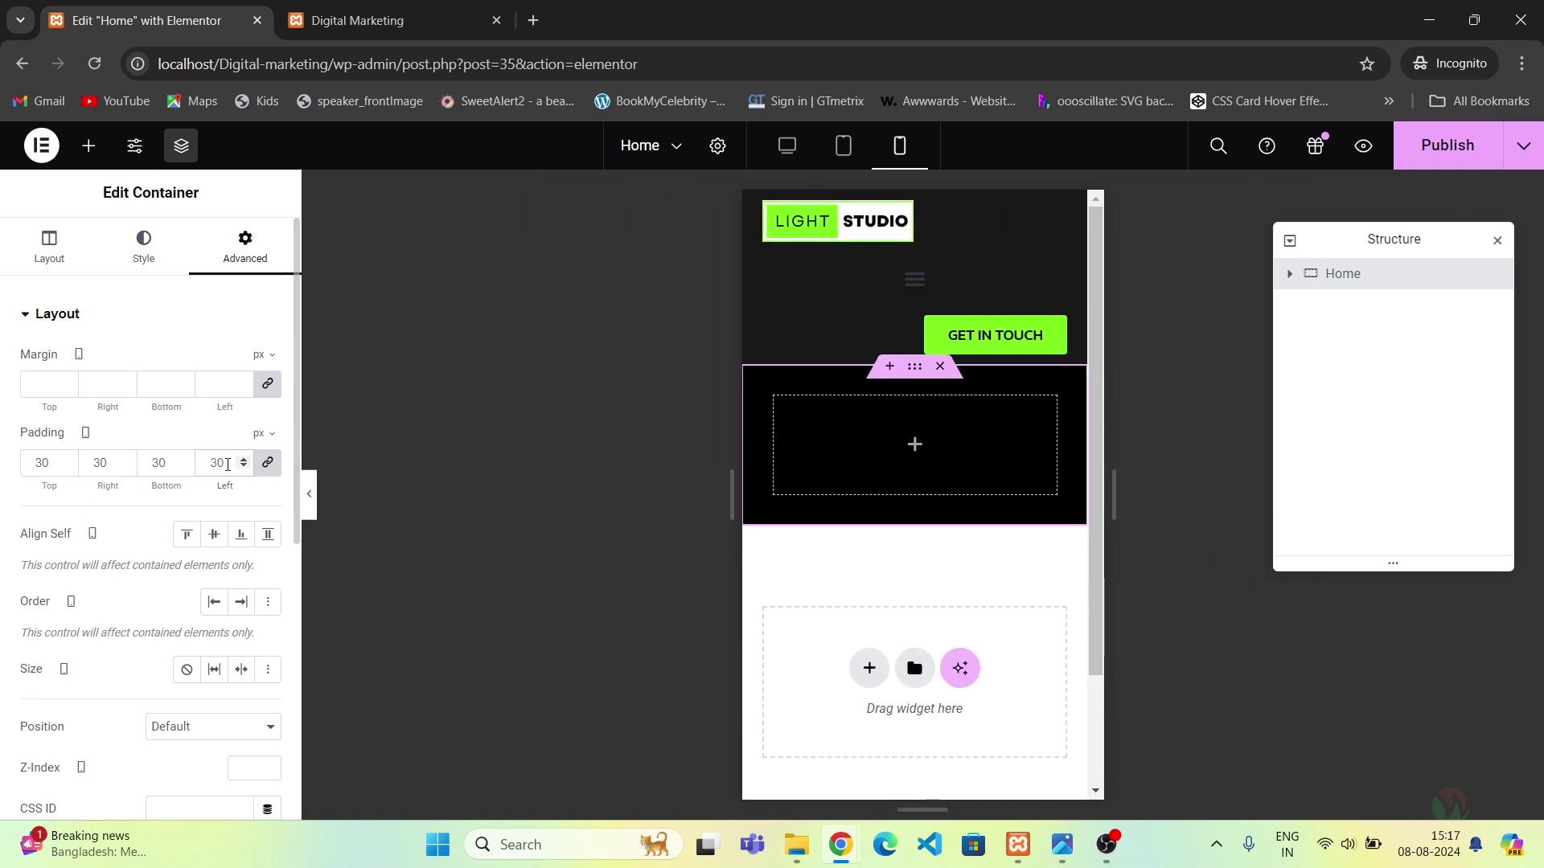
double_click(221, 463)
type("20")
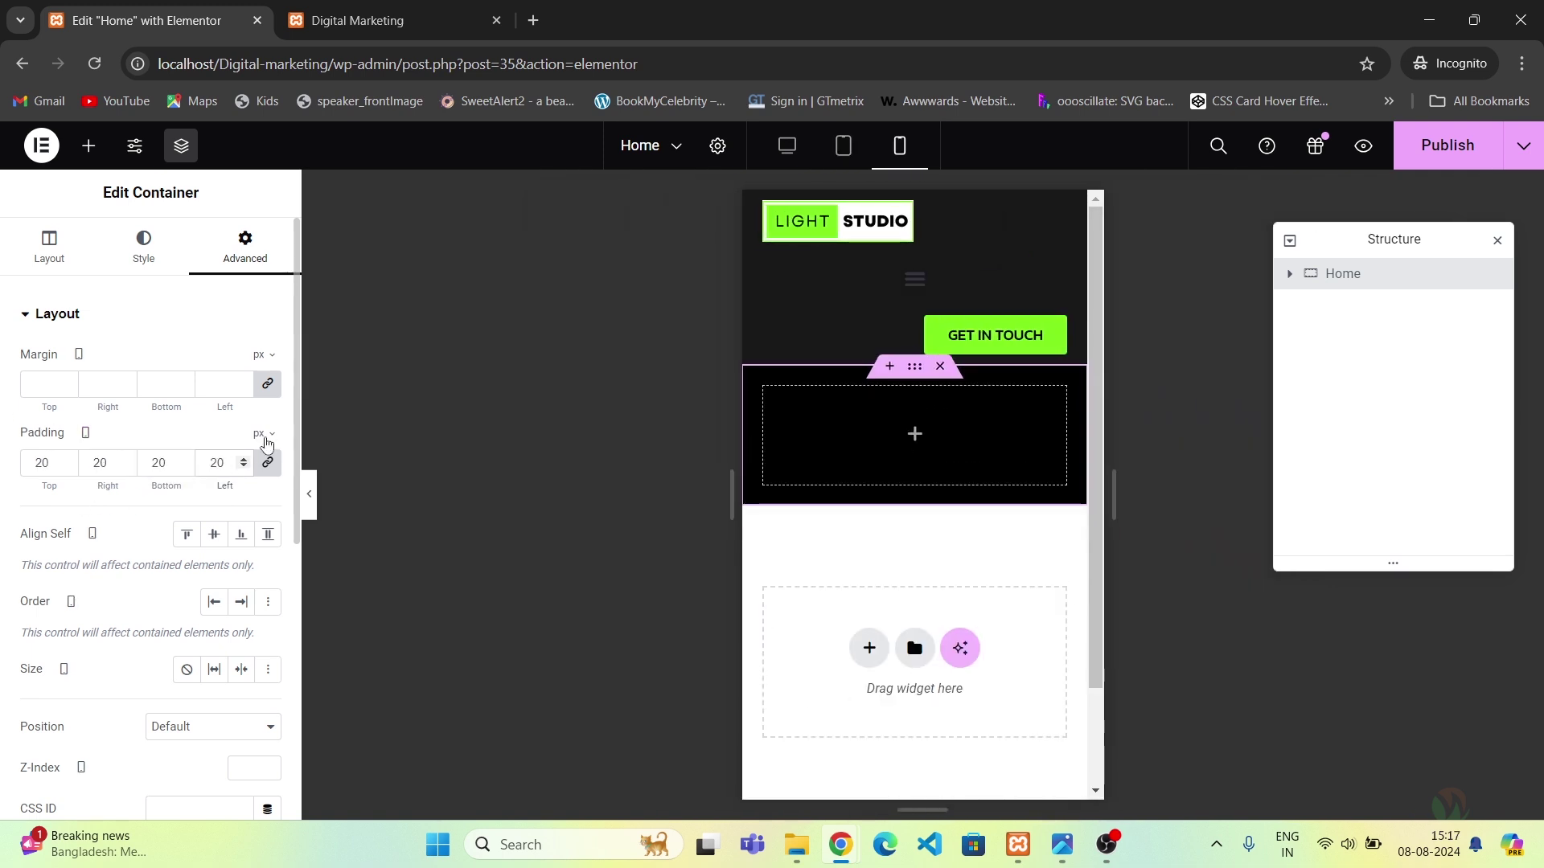
left_click(770, 159)
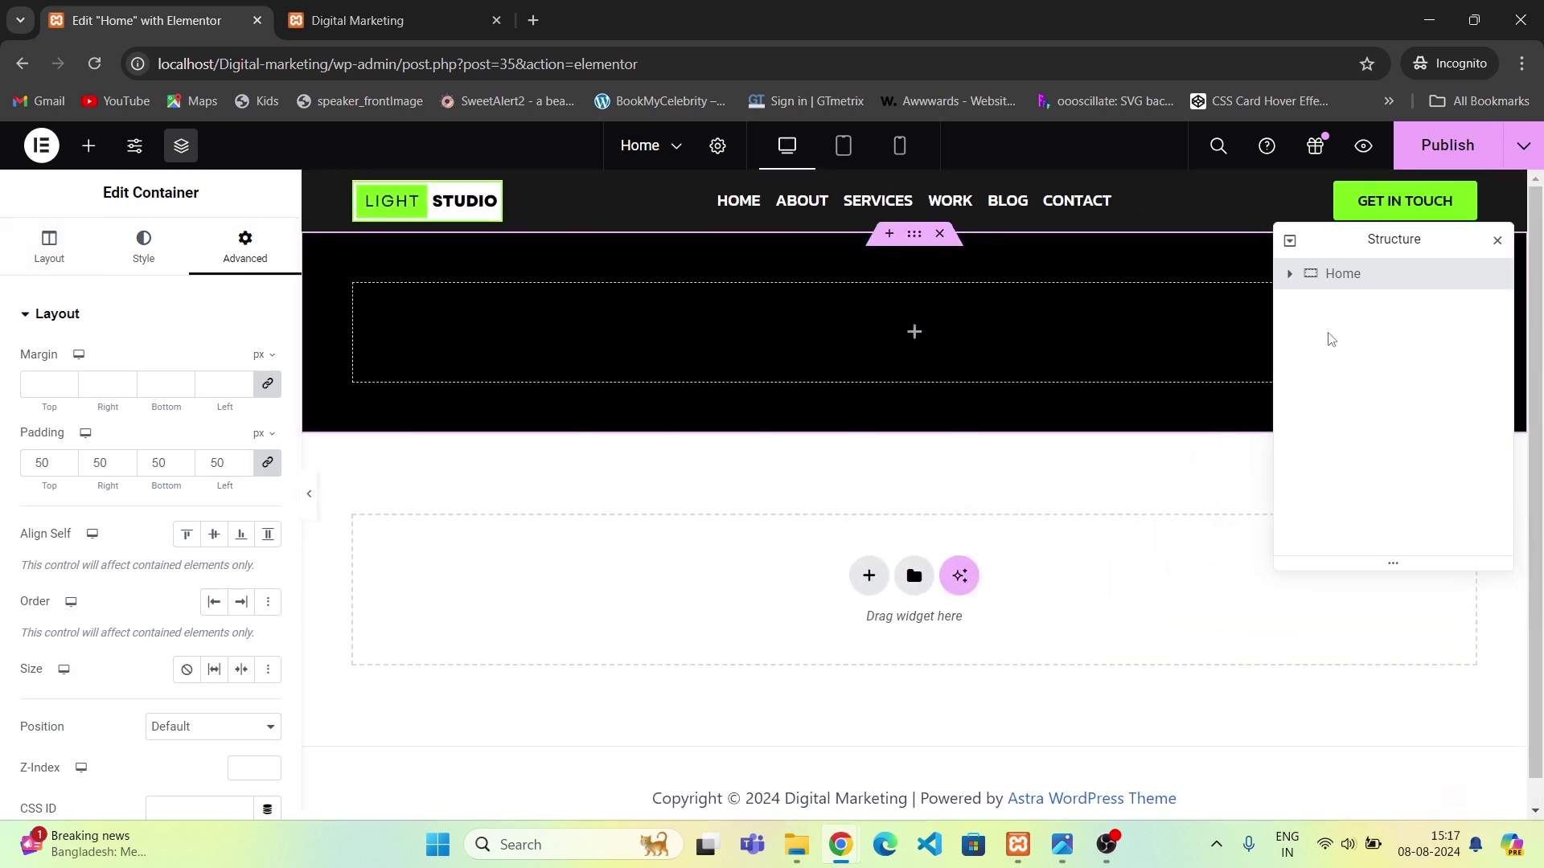
key("ctrl+s")
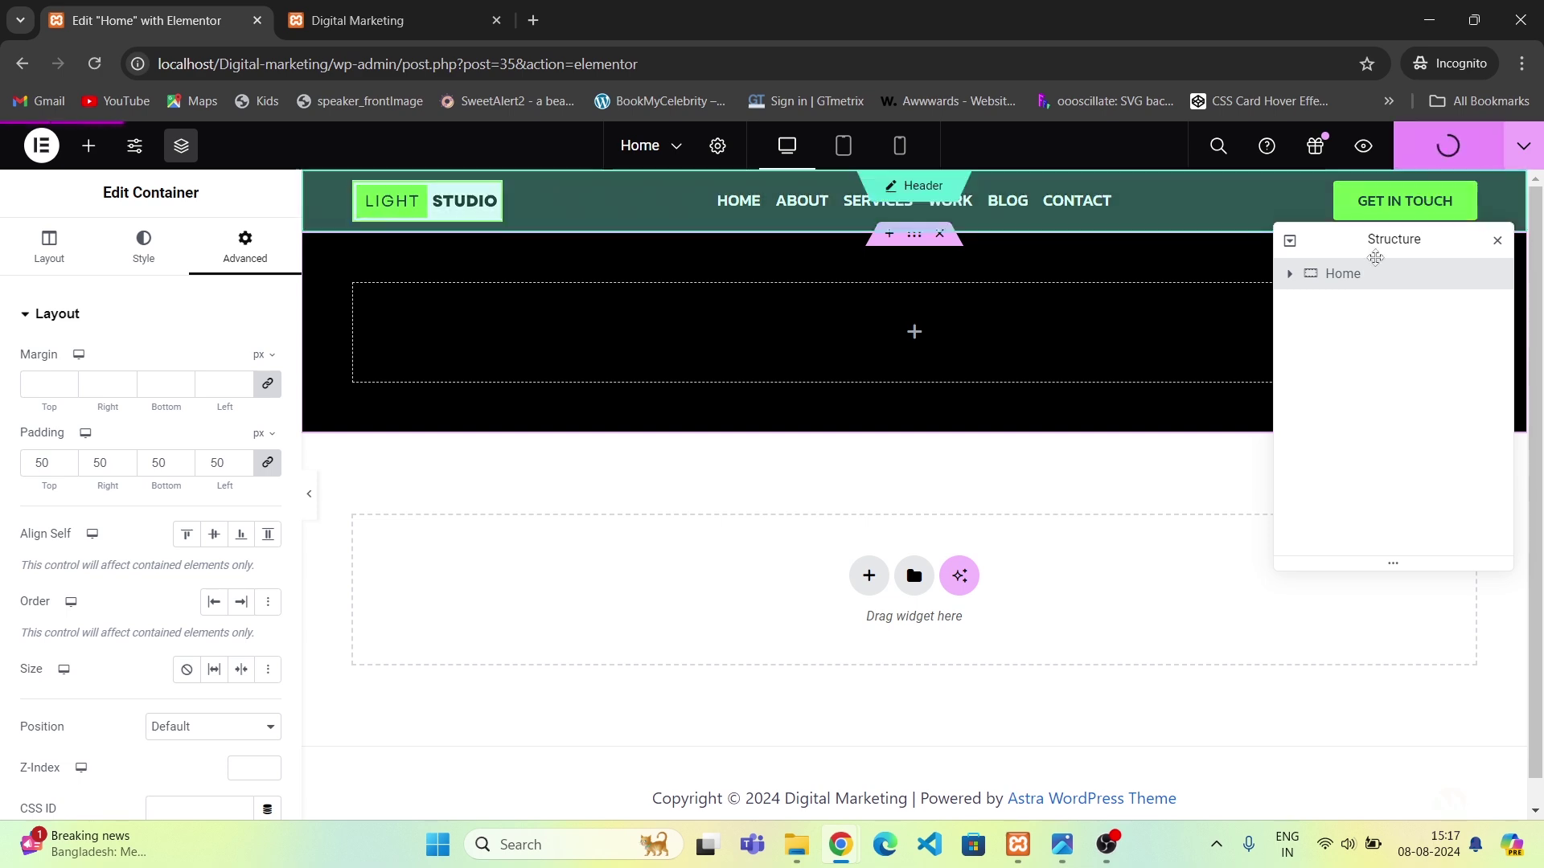
Check the hero layout in the PSD-Tempalte.png design and add a new container inside the Home container.
key("alt+Tab")
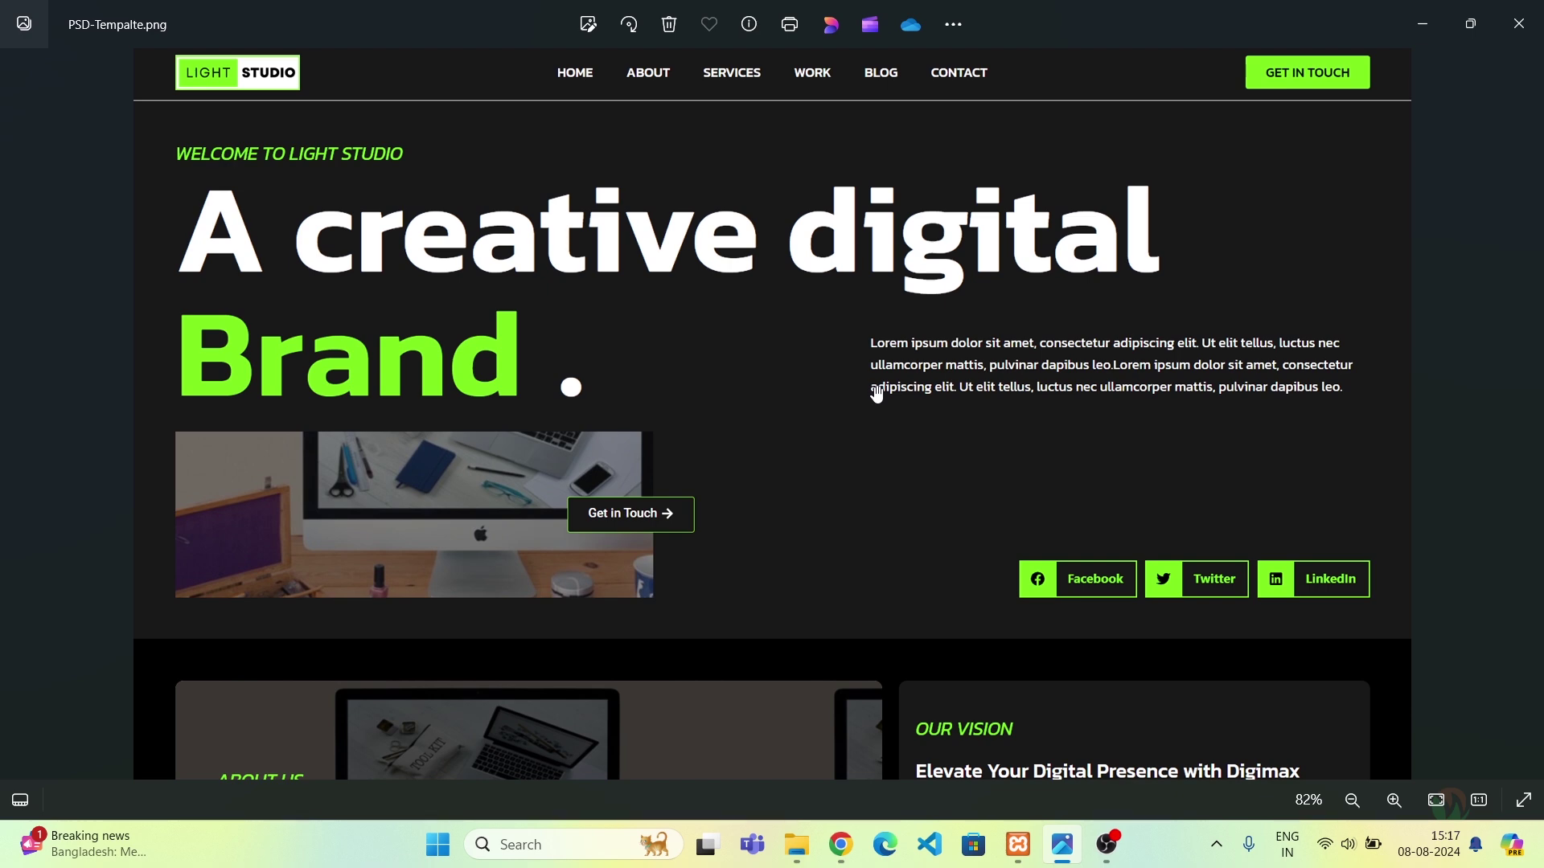
key("alt+Tab")
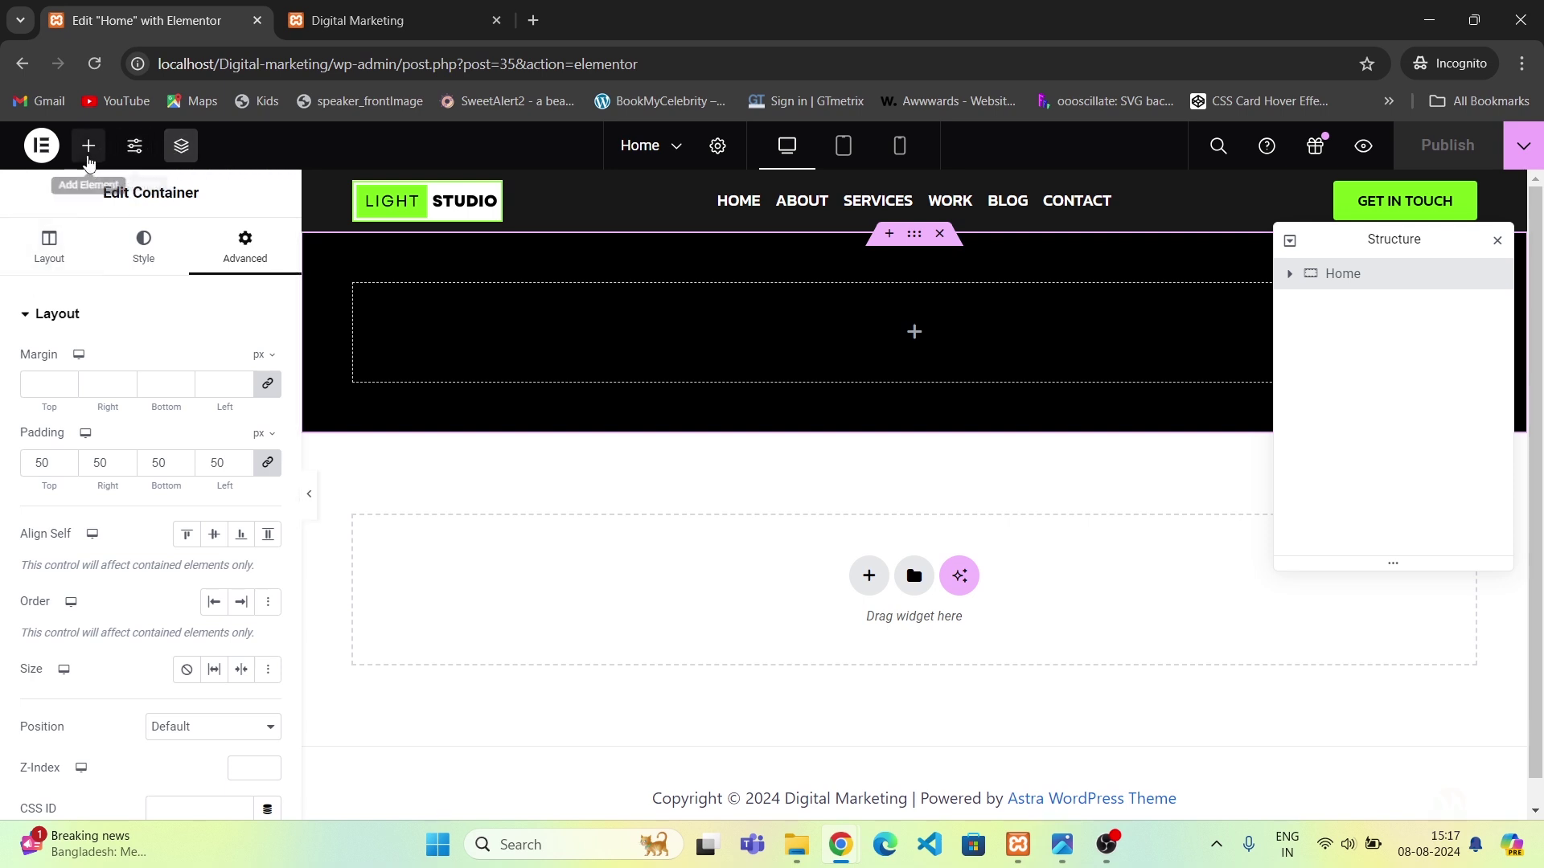
left_click(88, 145)
left_click_drag(80, 507, 818, 335)
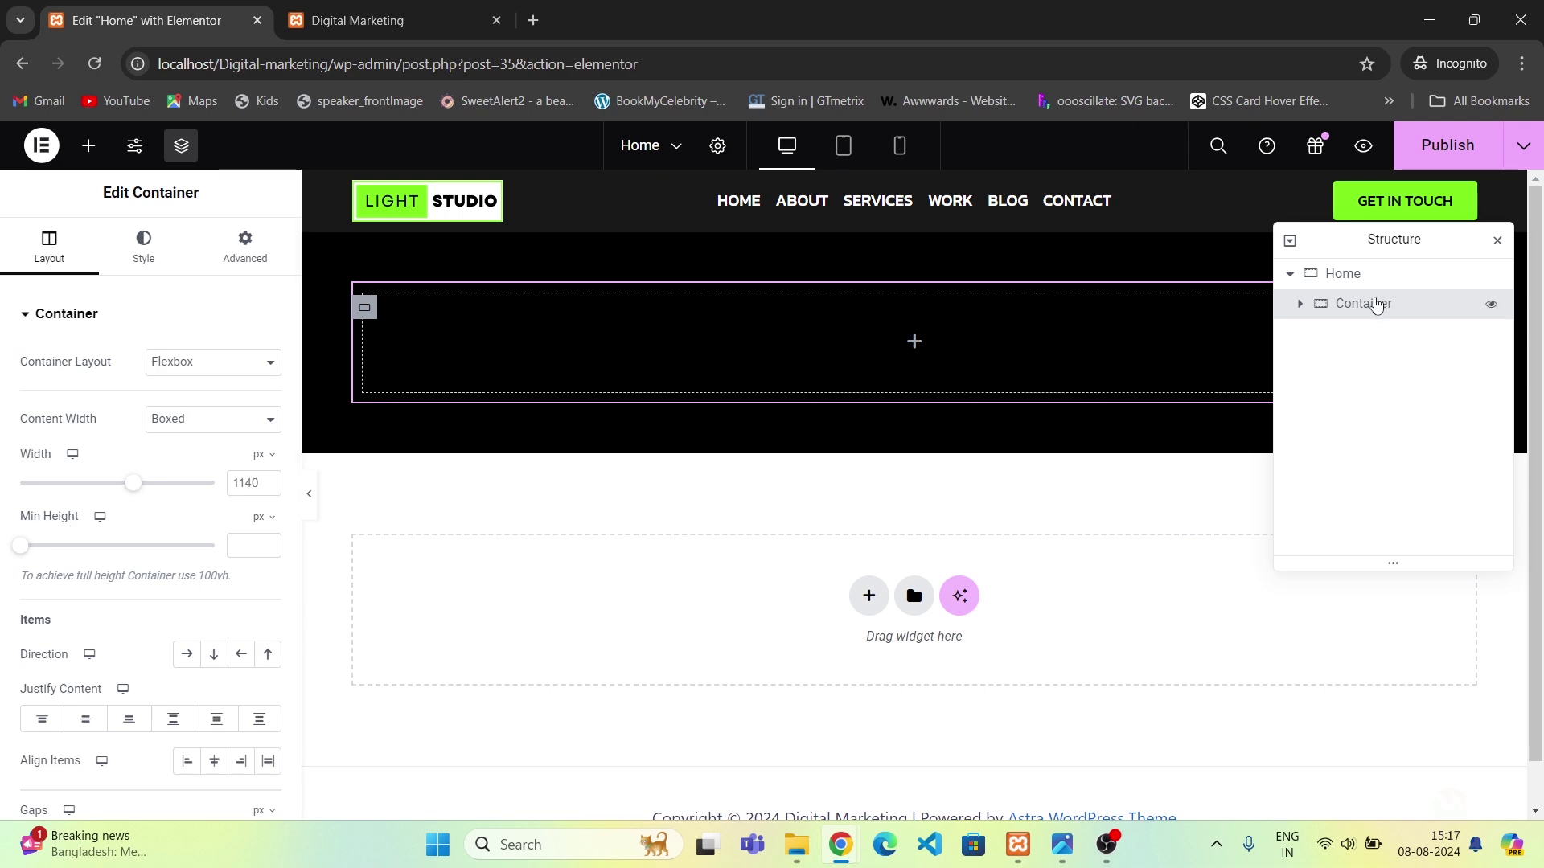
Set the nested container's content width to Full Width and rename the container as Top.
key("alt+Tab")
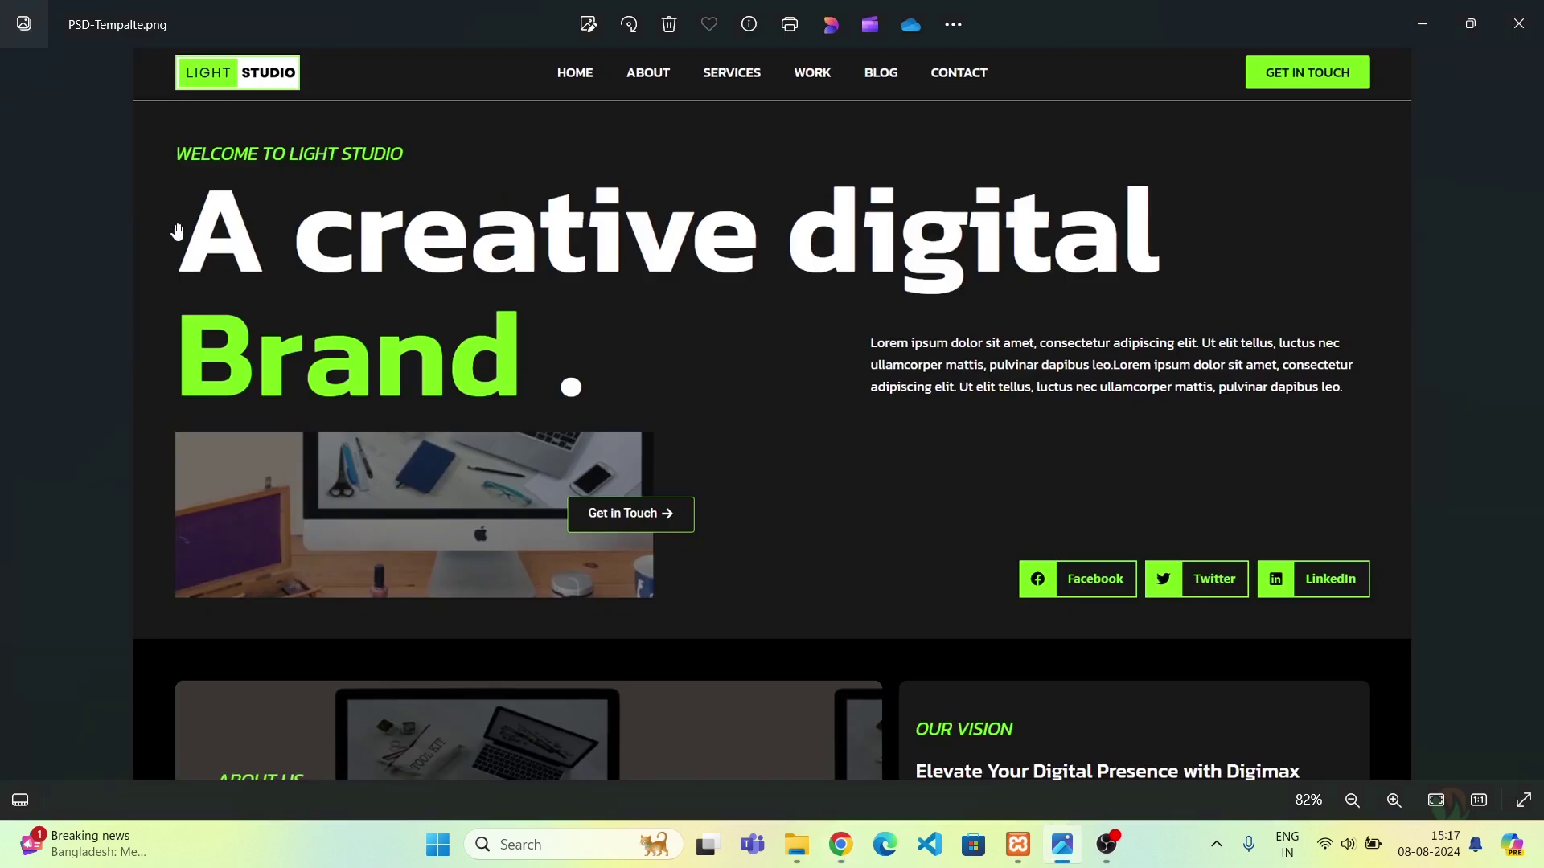
key("alt+Tab")
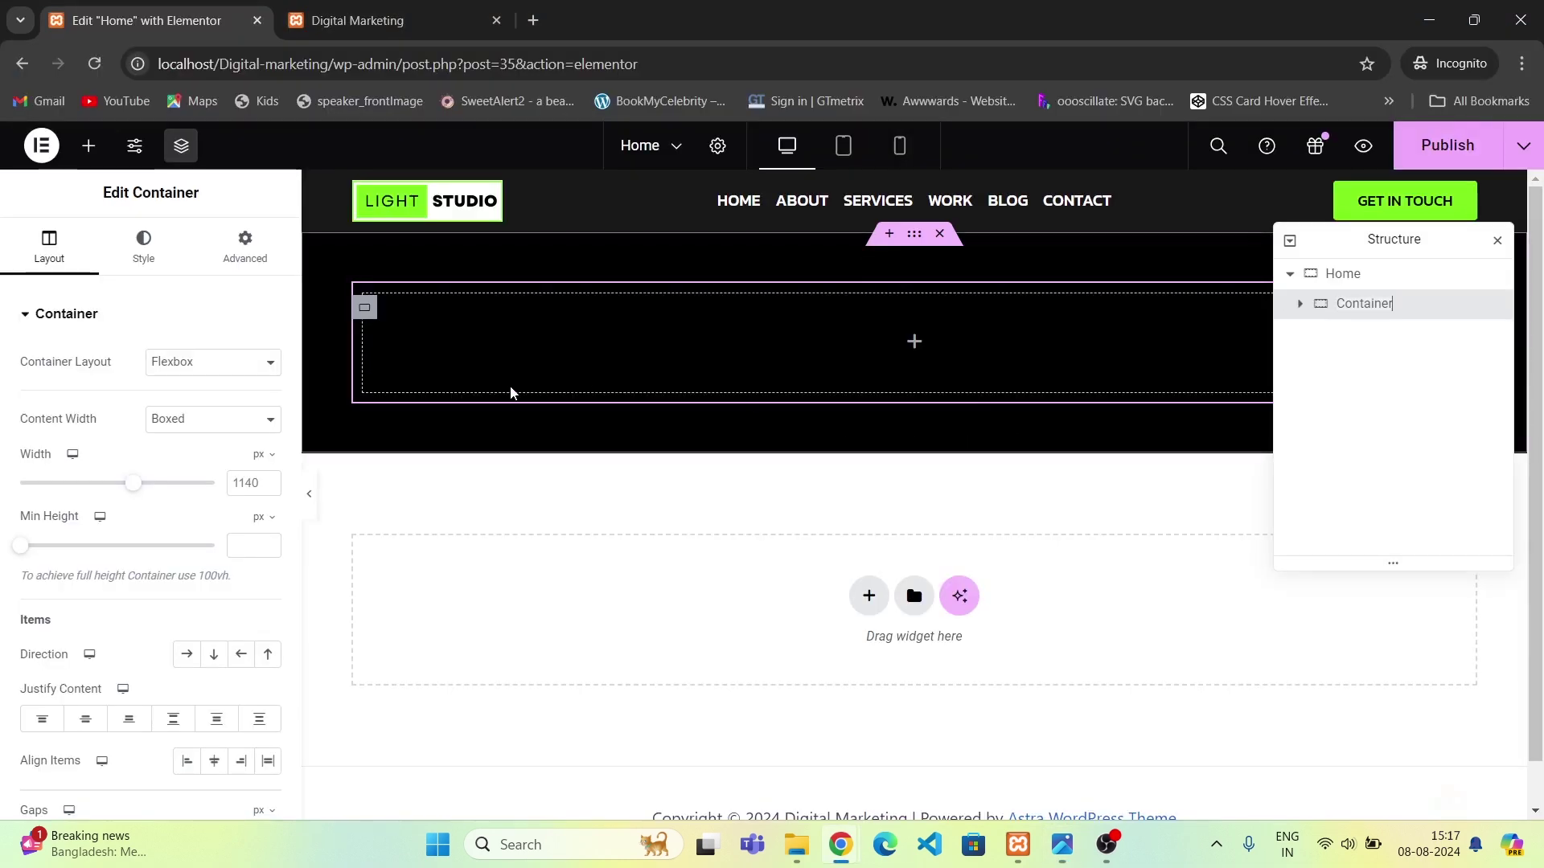
left_click(189, 418)
left_click(182, 442)
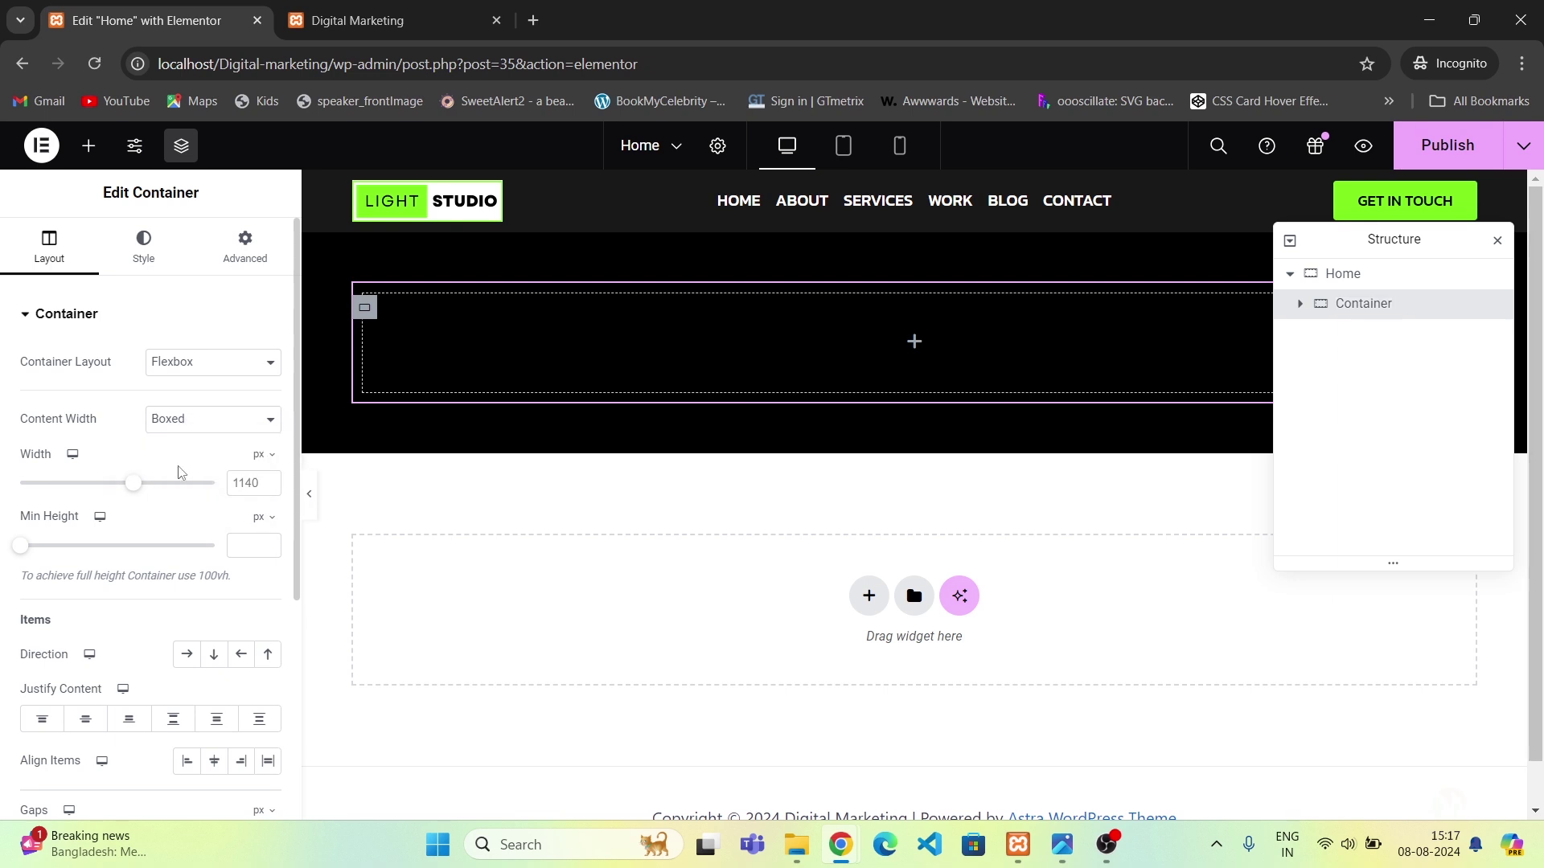
left_click(231, 411)
left_click(207, 455)
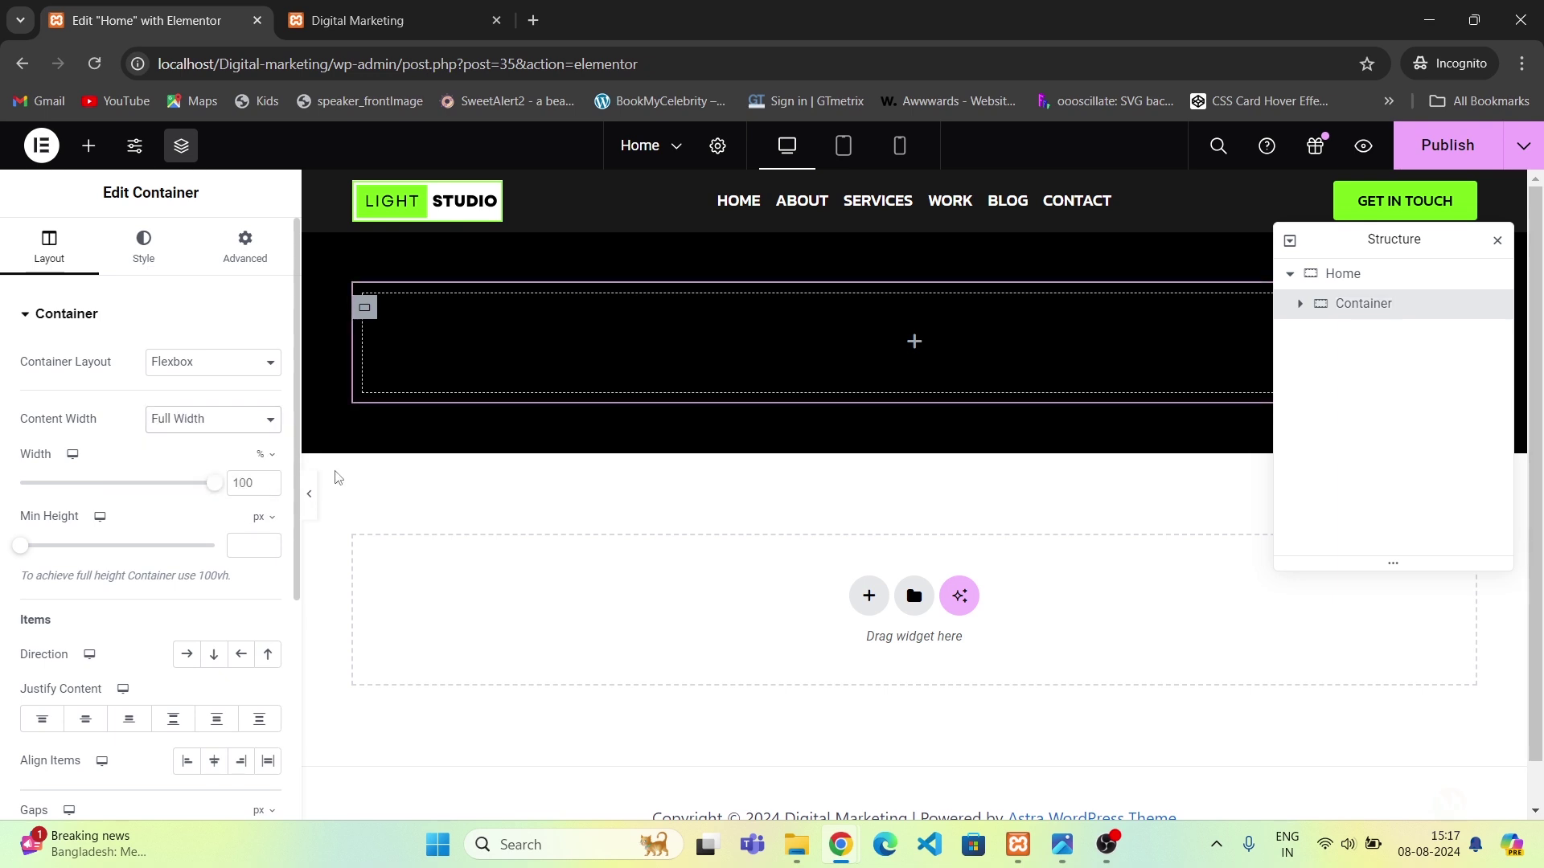
double_click(1343, 314)
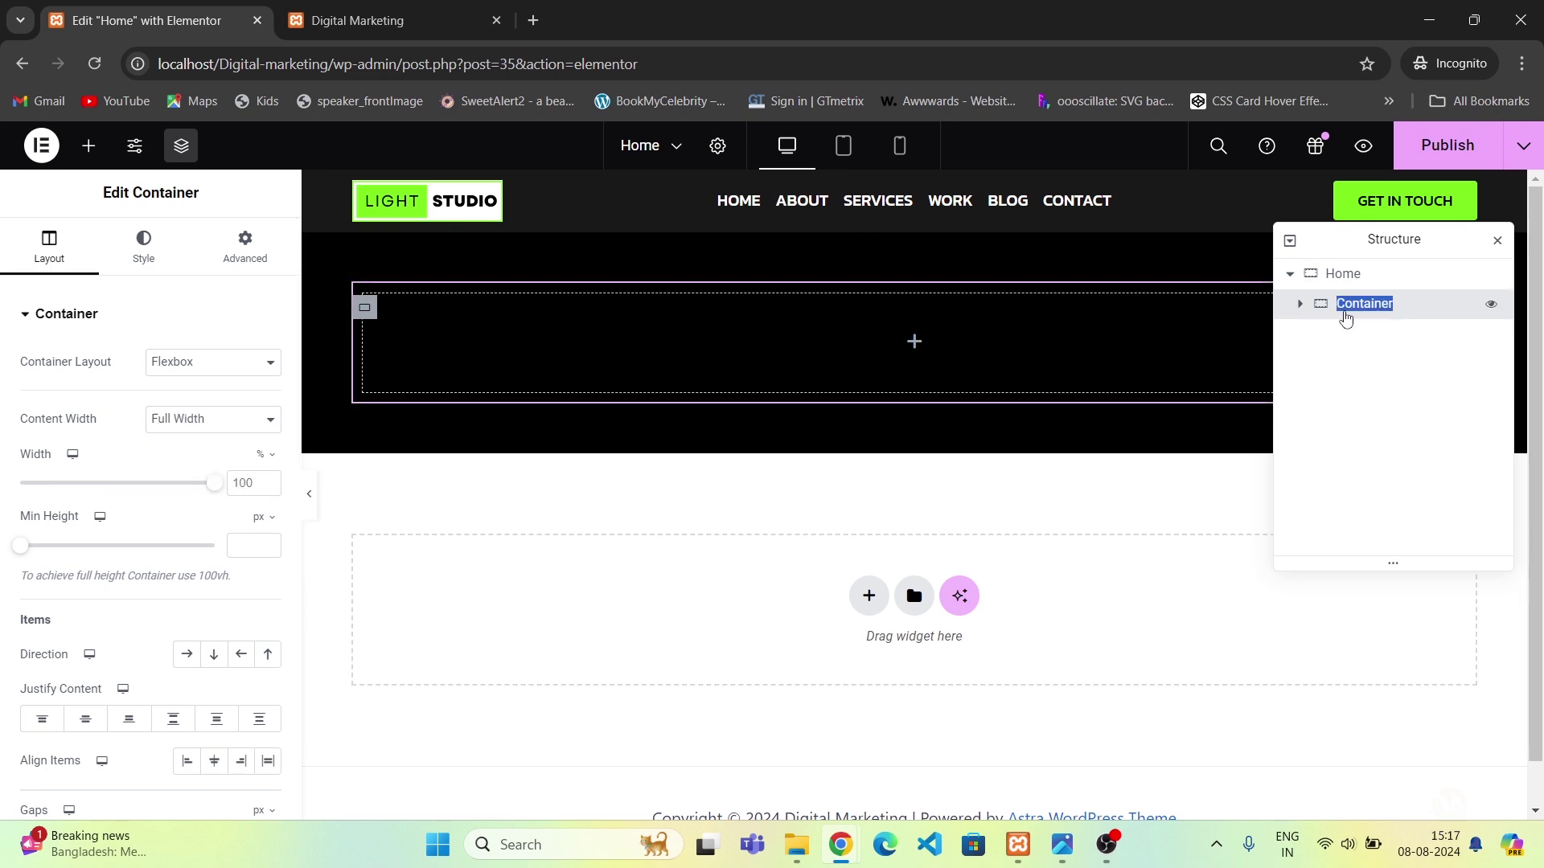
type("Top")
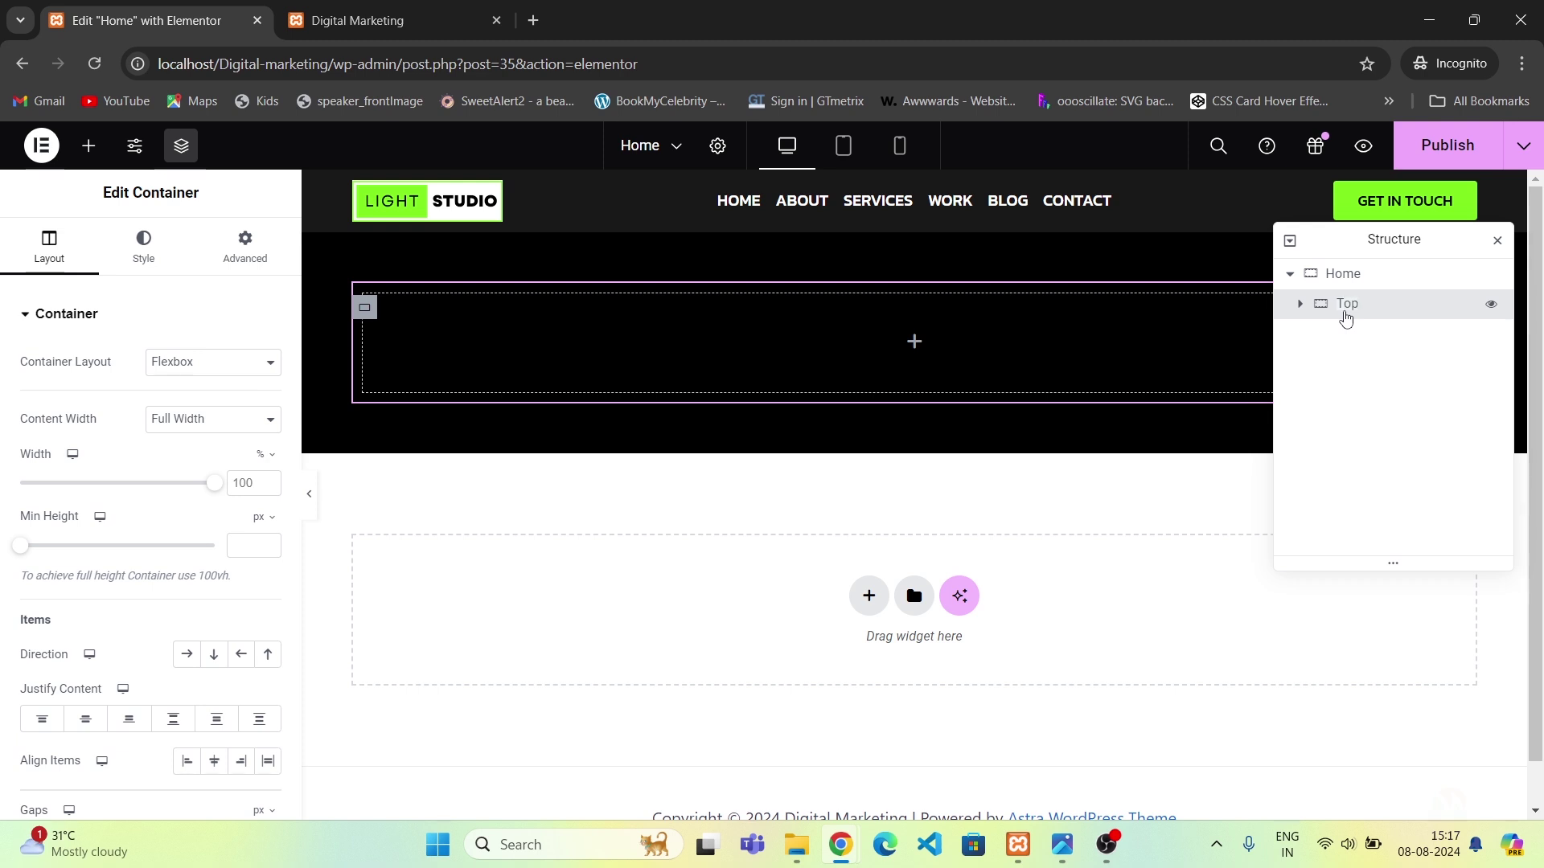
Set the Top container's margin and padding to 0 on all sides and return to its layout settings.
left_click(268, 259)
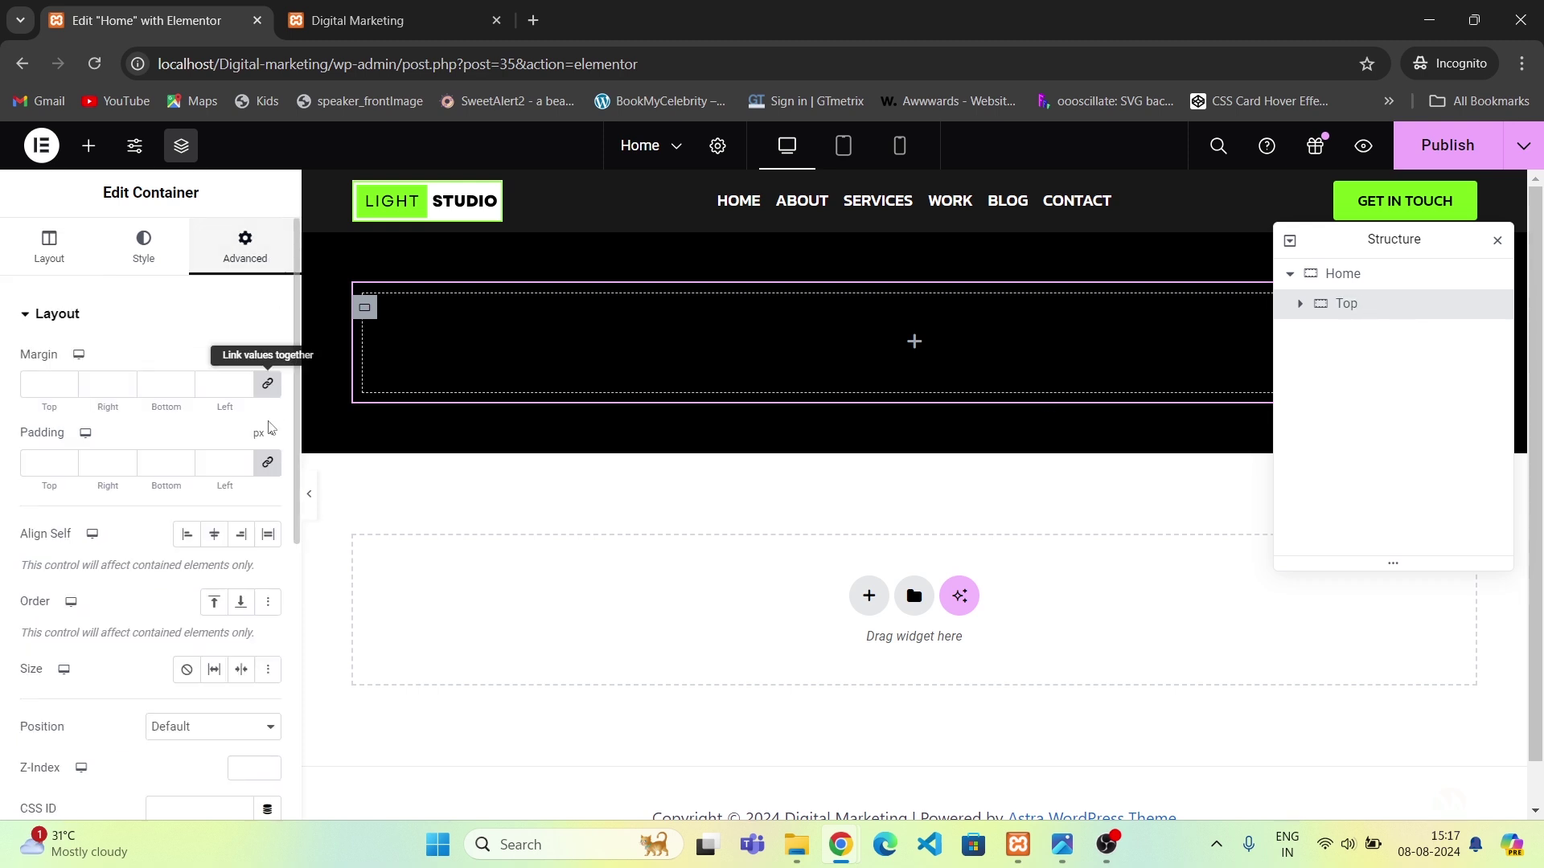
left_click(267, 463)
left_click(268, 385)
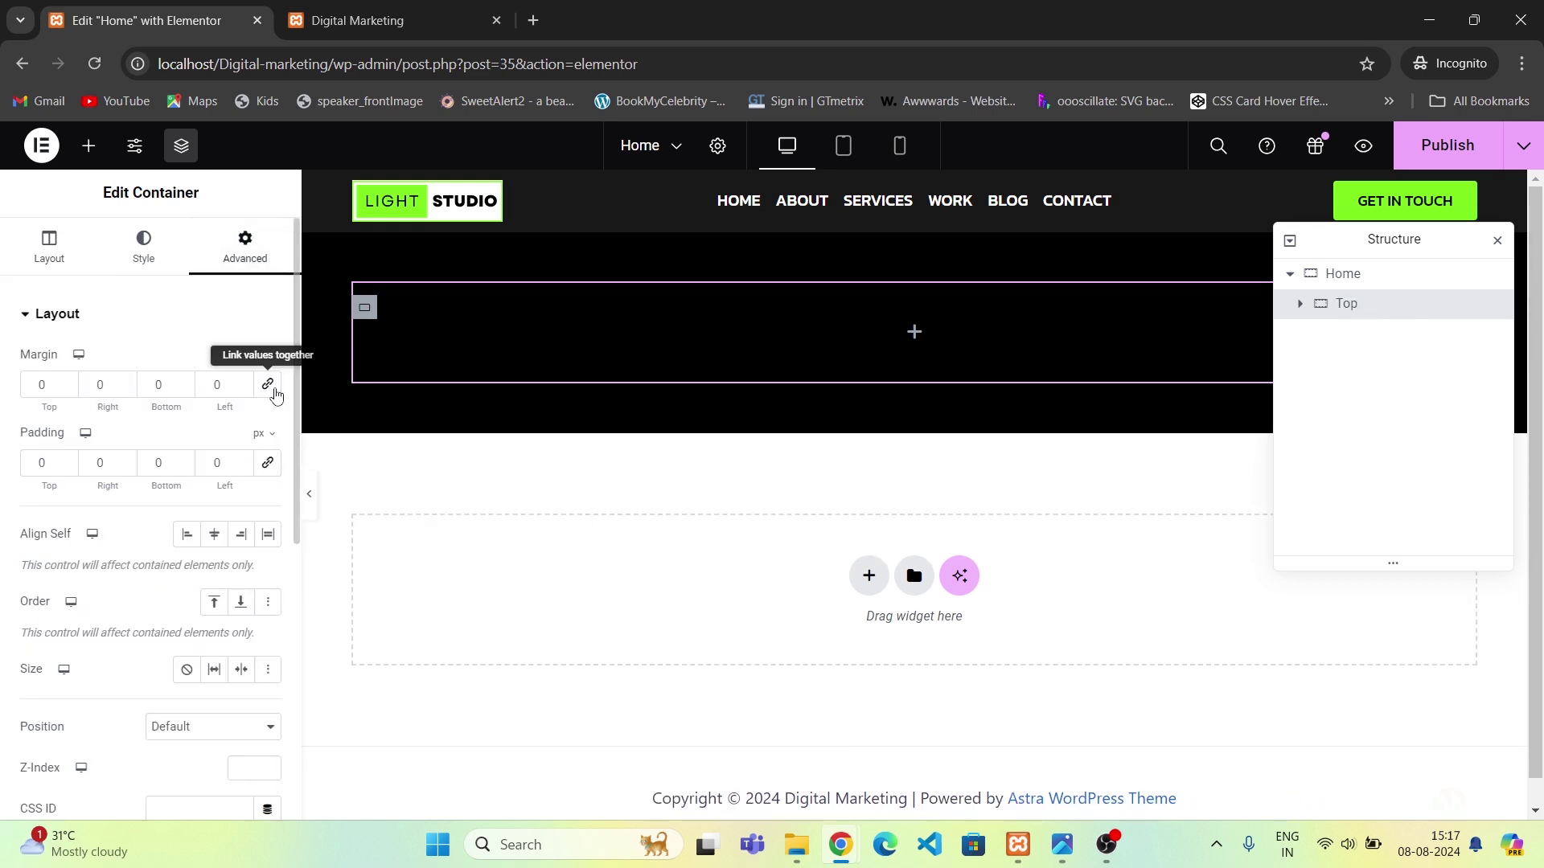
left_click(168, 328)
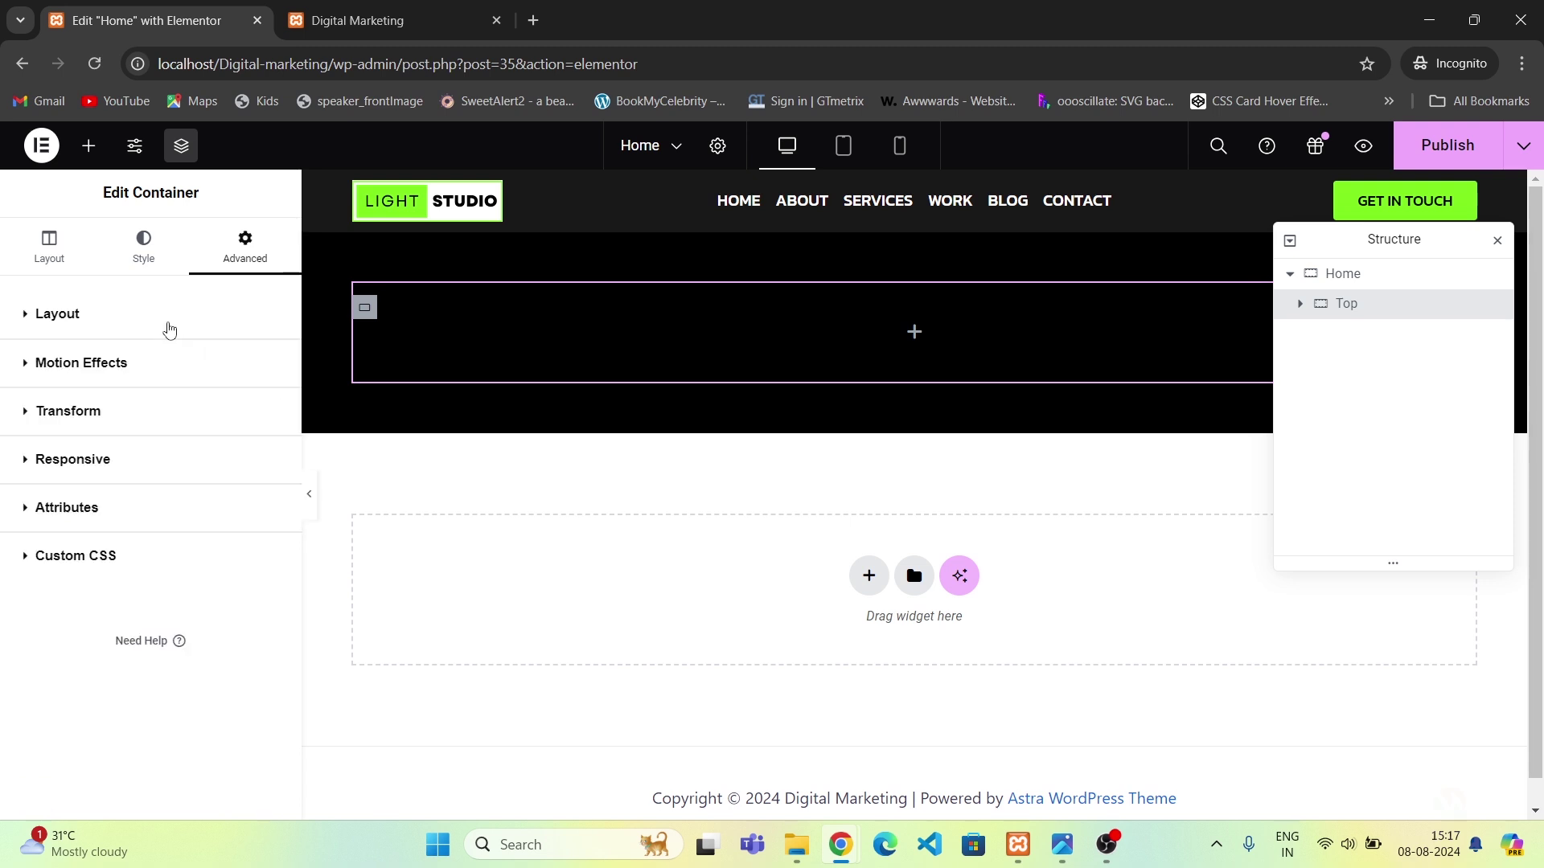
left_click(48, 250)
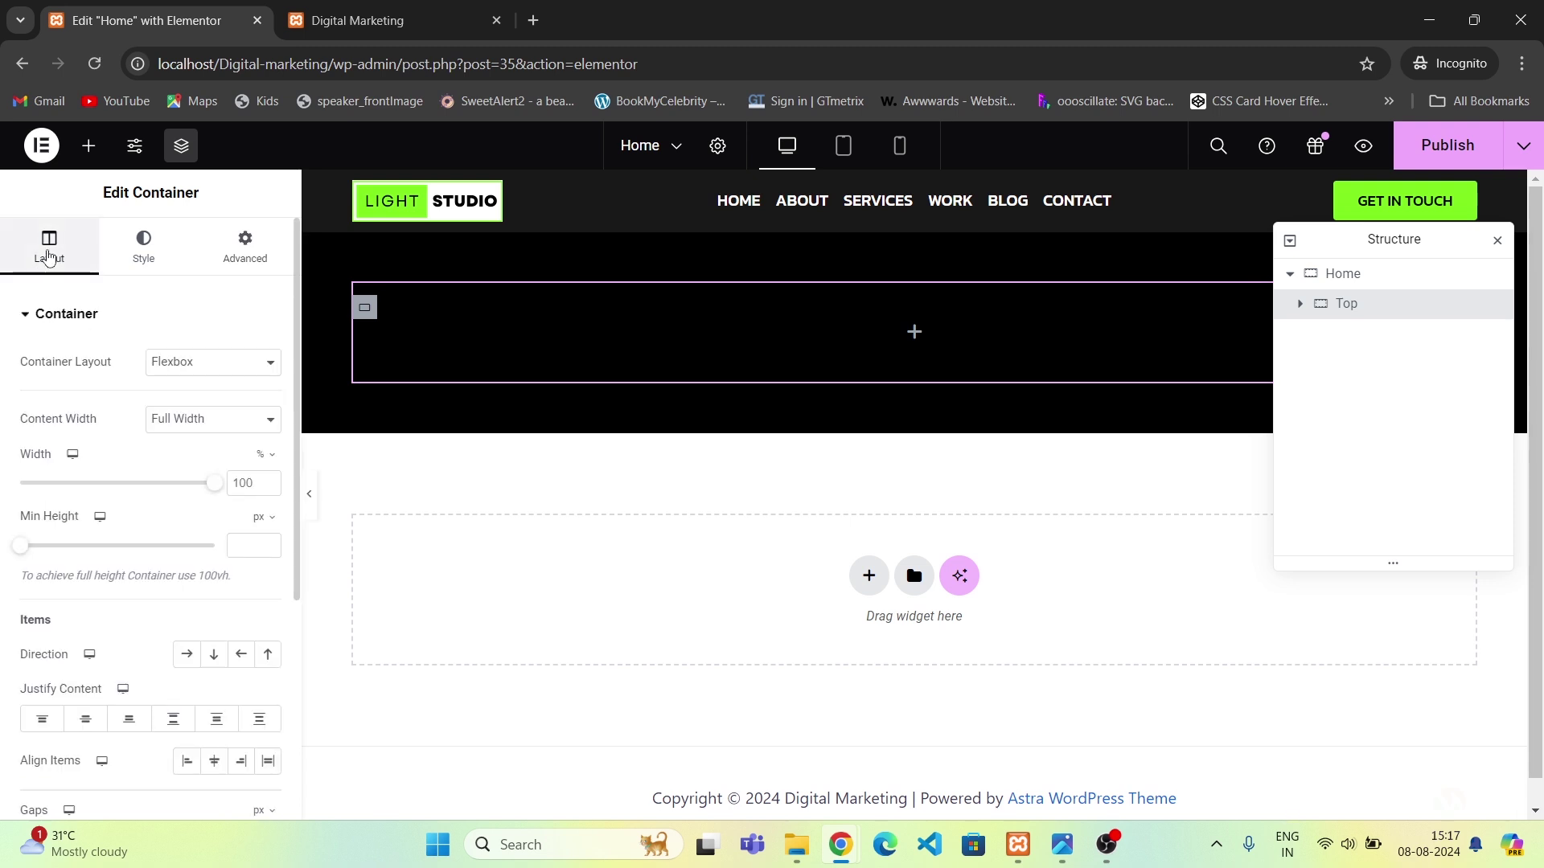
Add a Heading widget inside the Top container and set its HTML tag to H3.
left_click(913, 332)
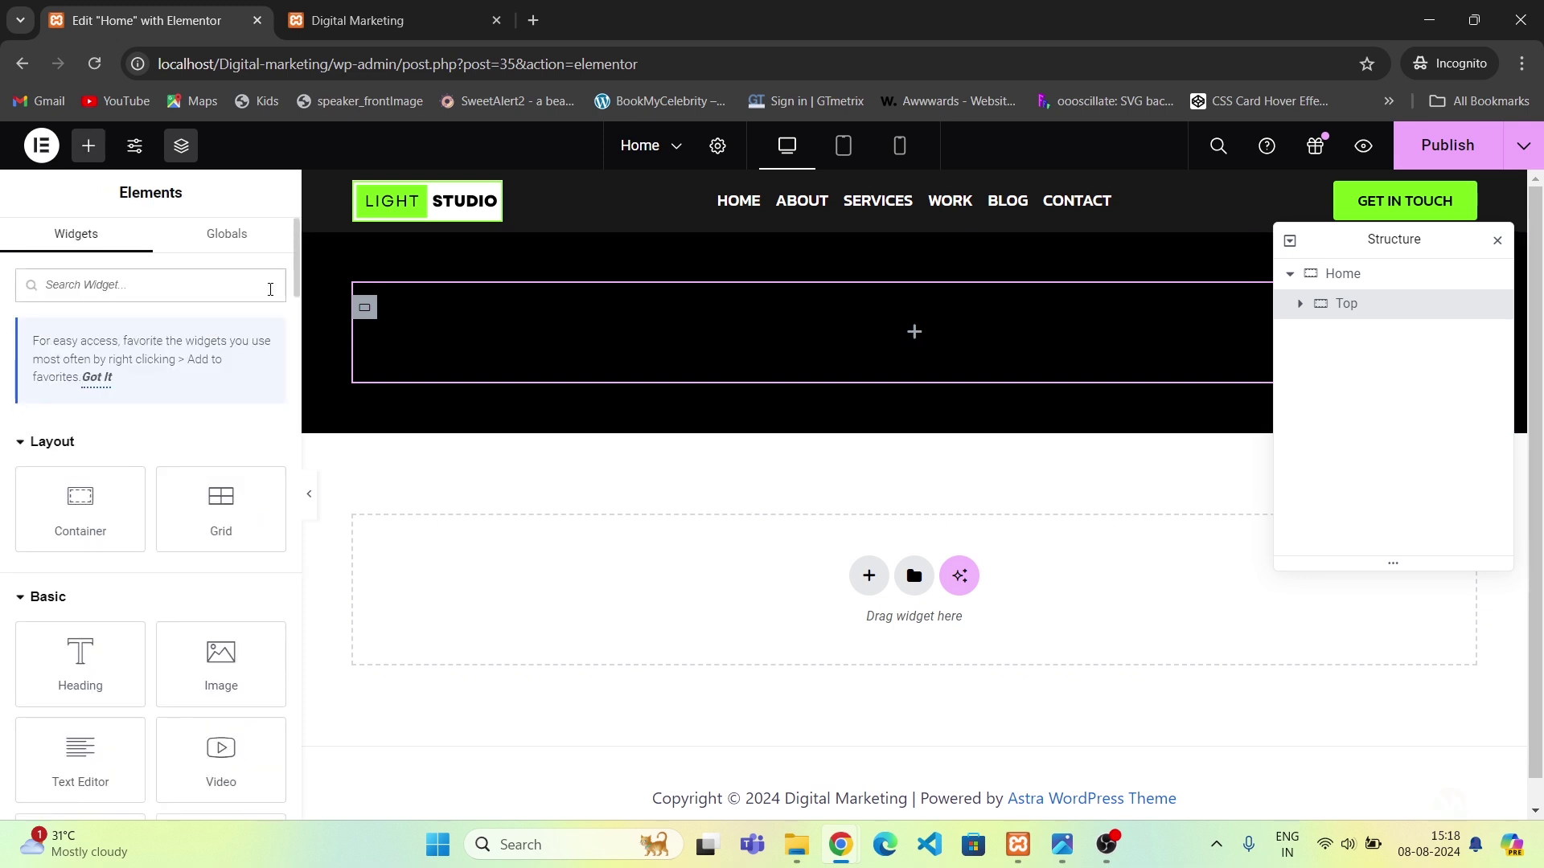
left_click_drag(76, 675, 845, 348)
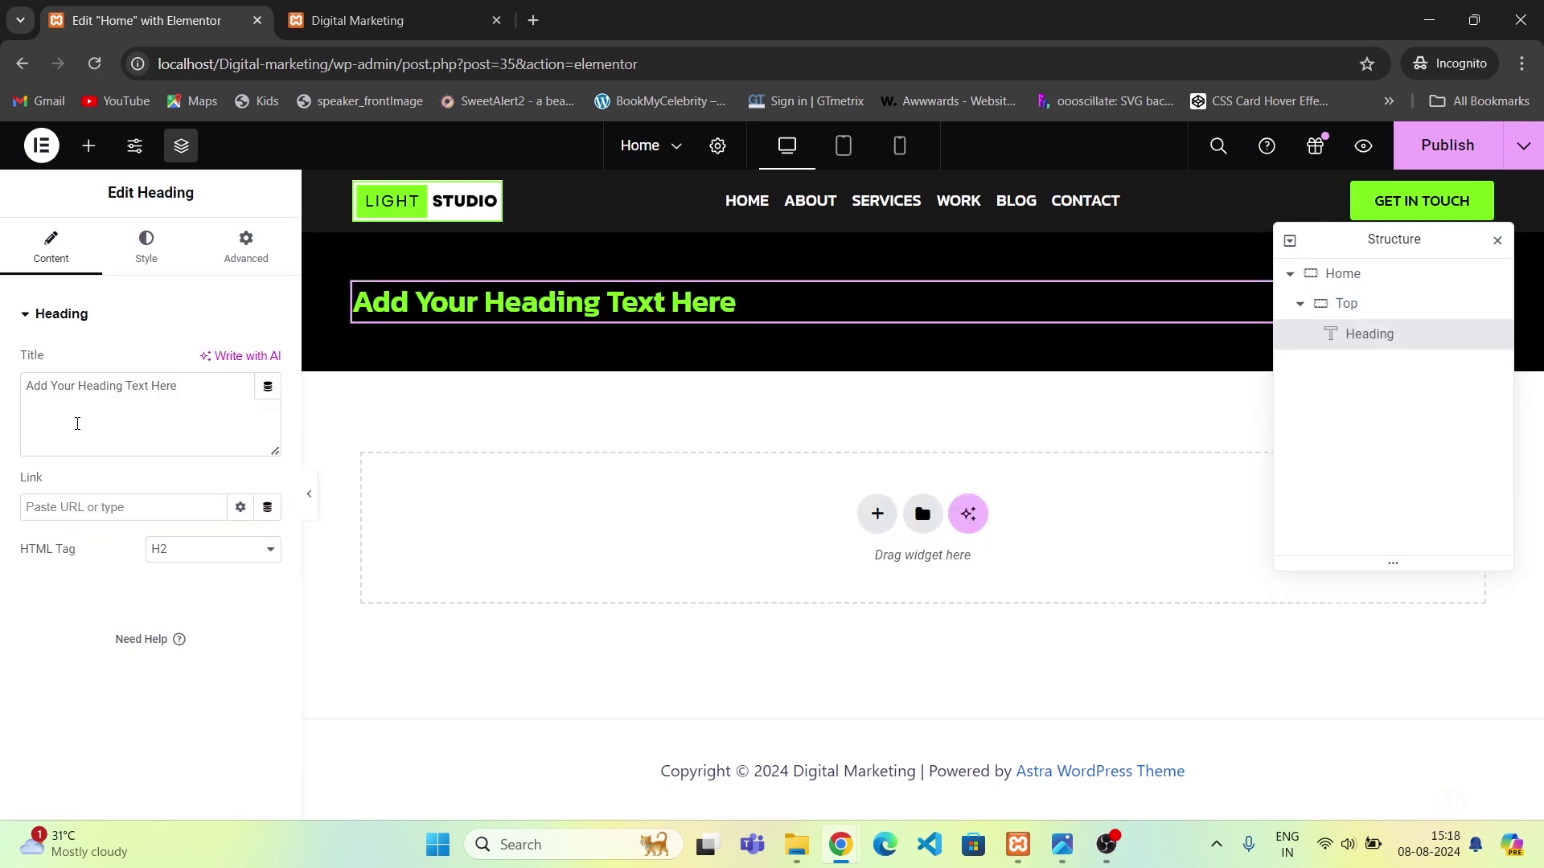
left_click(227, 552)
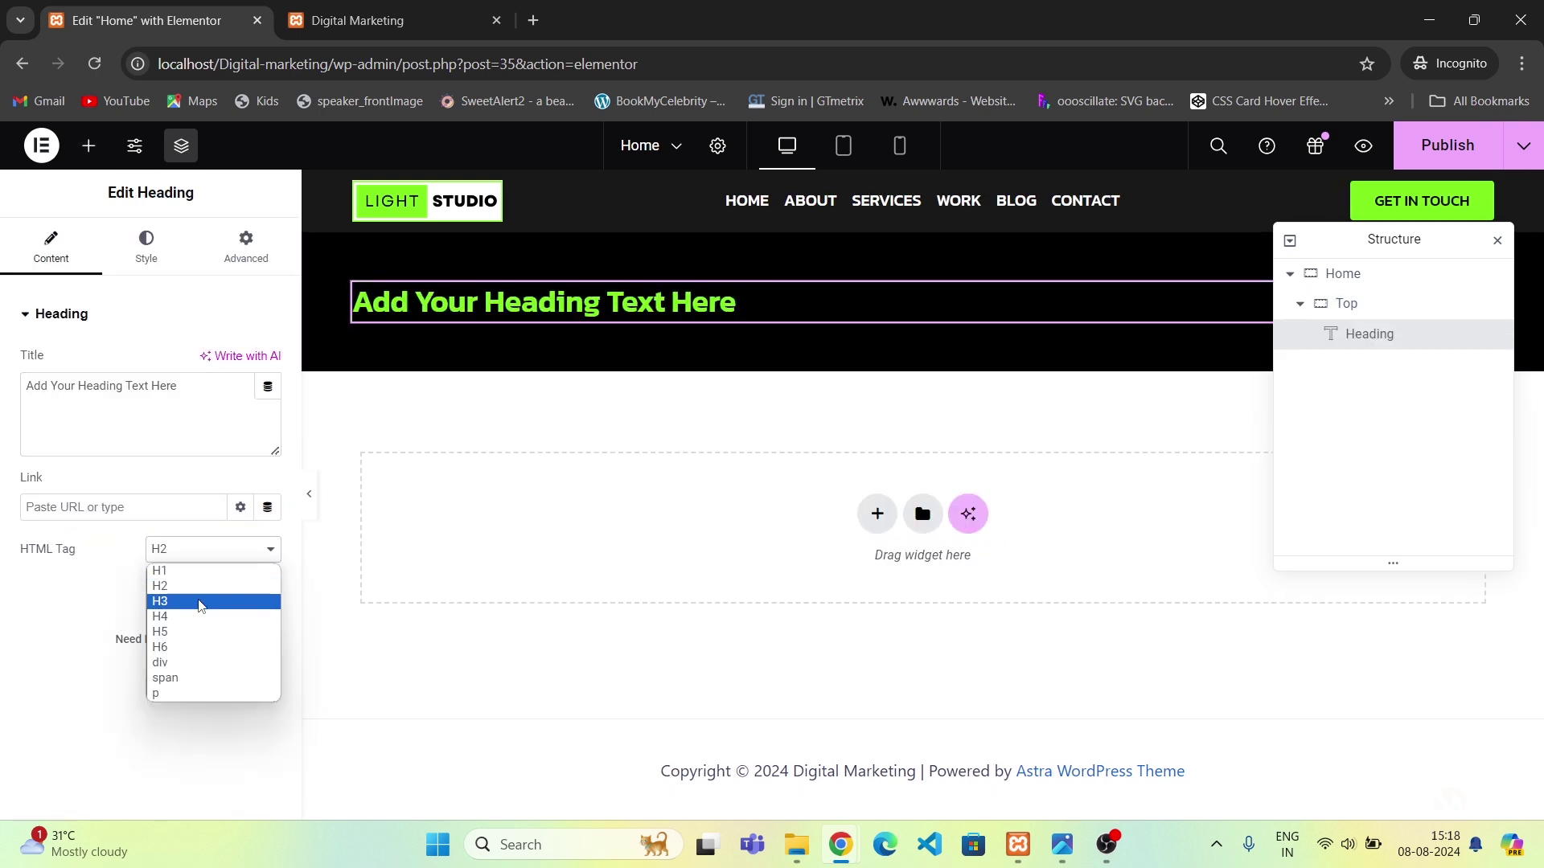
left_click(199, 603)
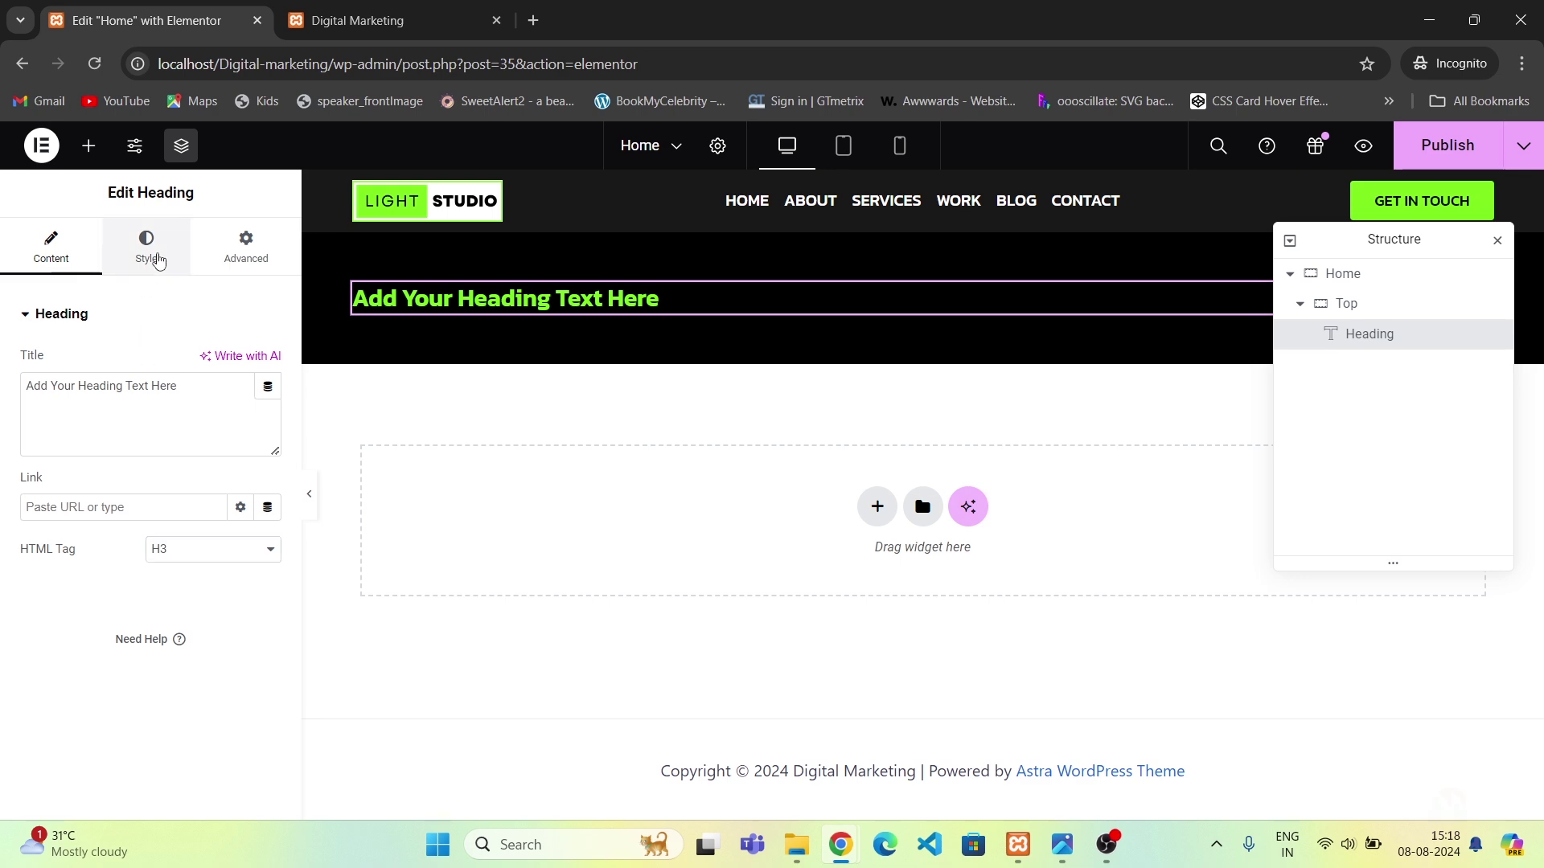
Check the welcome line in the reference design and set the heading's title to "Welcome to Light Studio".
left_click(149, 249)
key("alt+Tab")
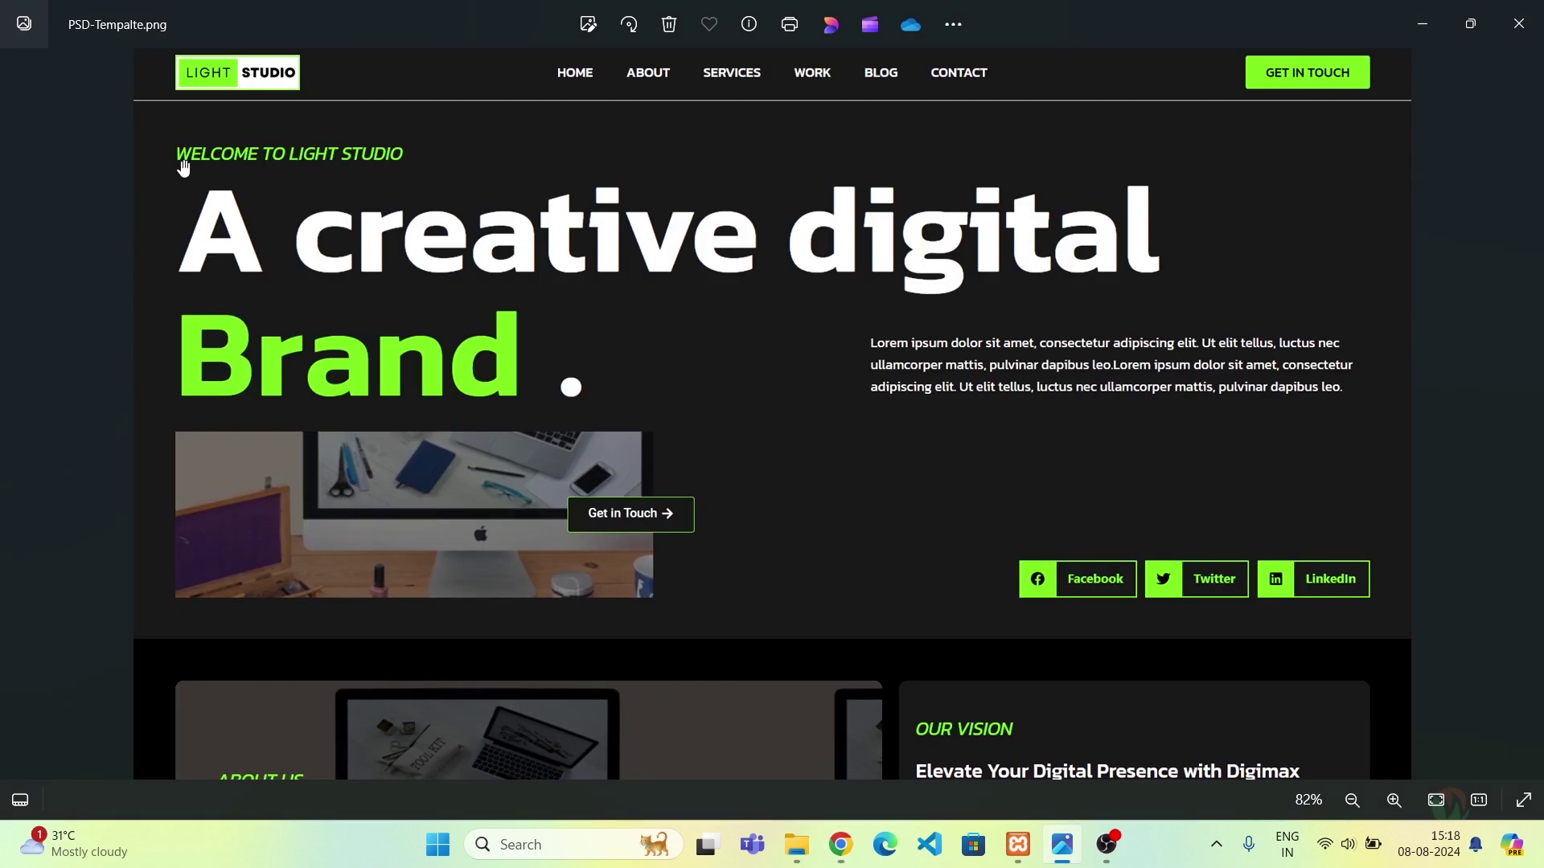
key("alt+Tab")
left_click(51, 249)
left_click(72, 442)
key("ctrl+a")
type("W")
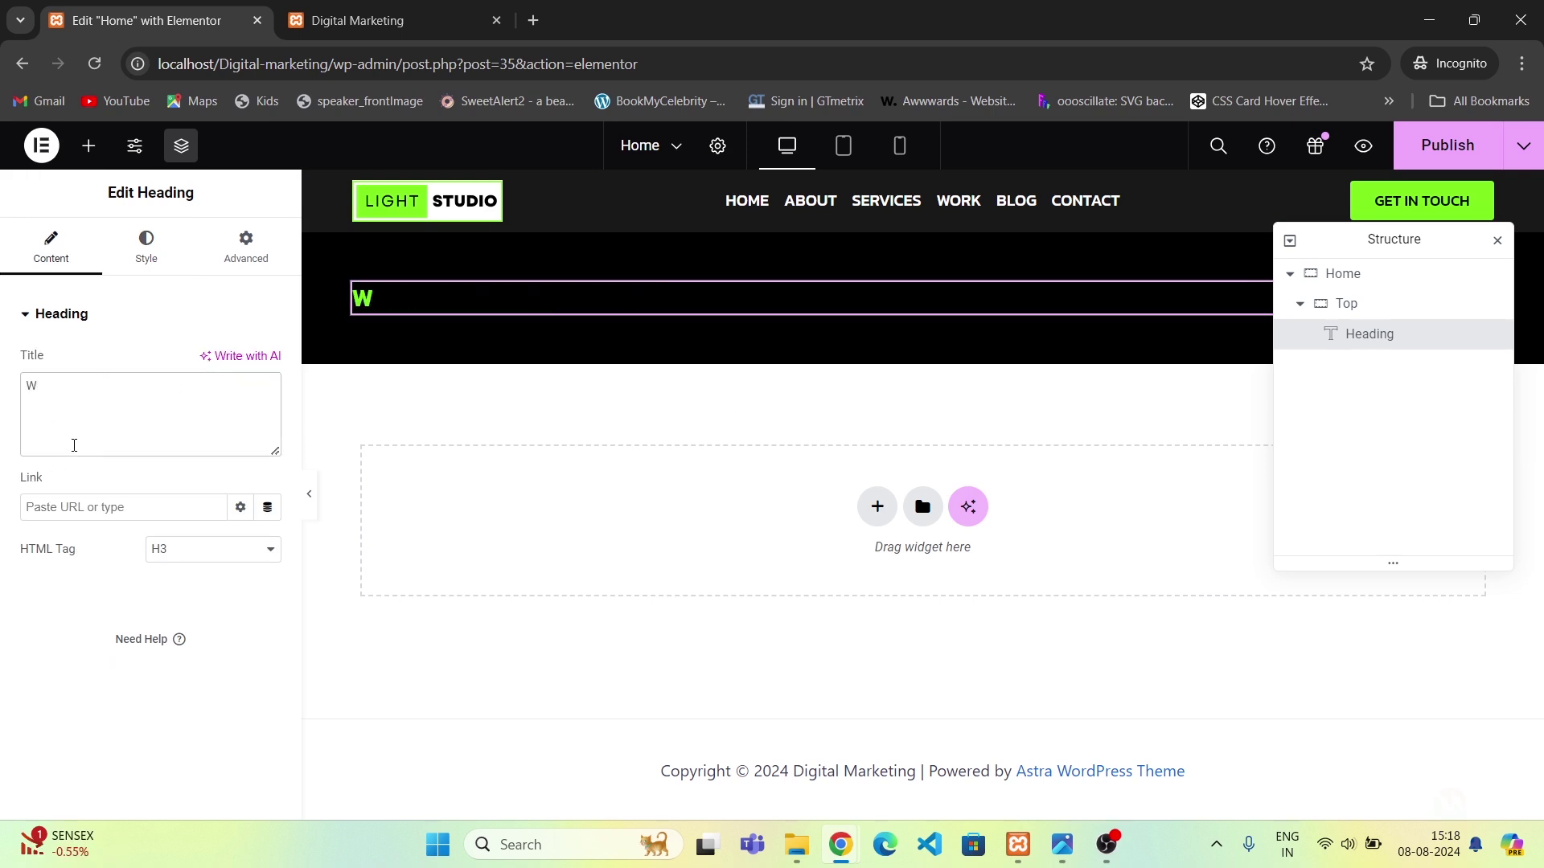
type("elcome to Light Studio")
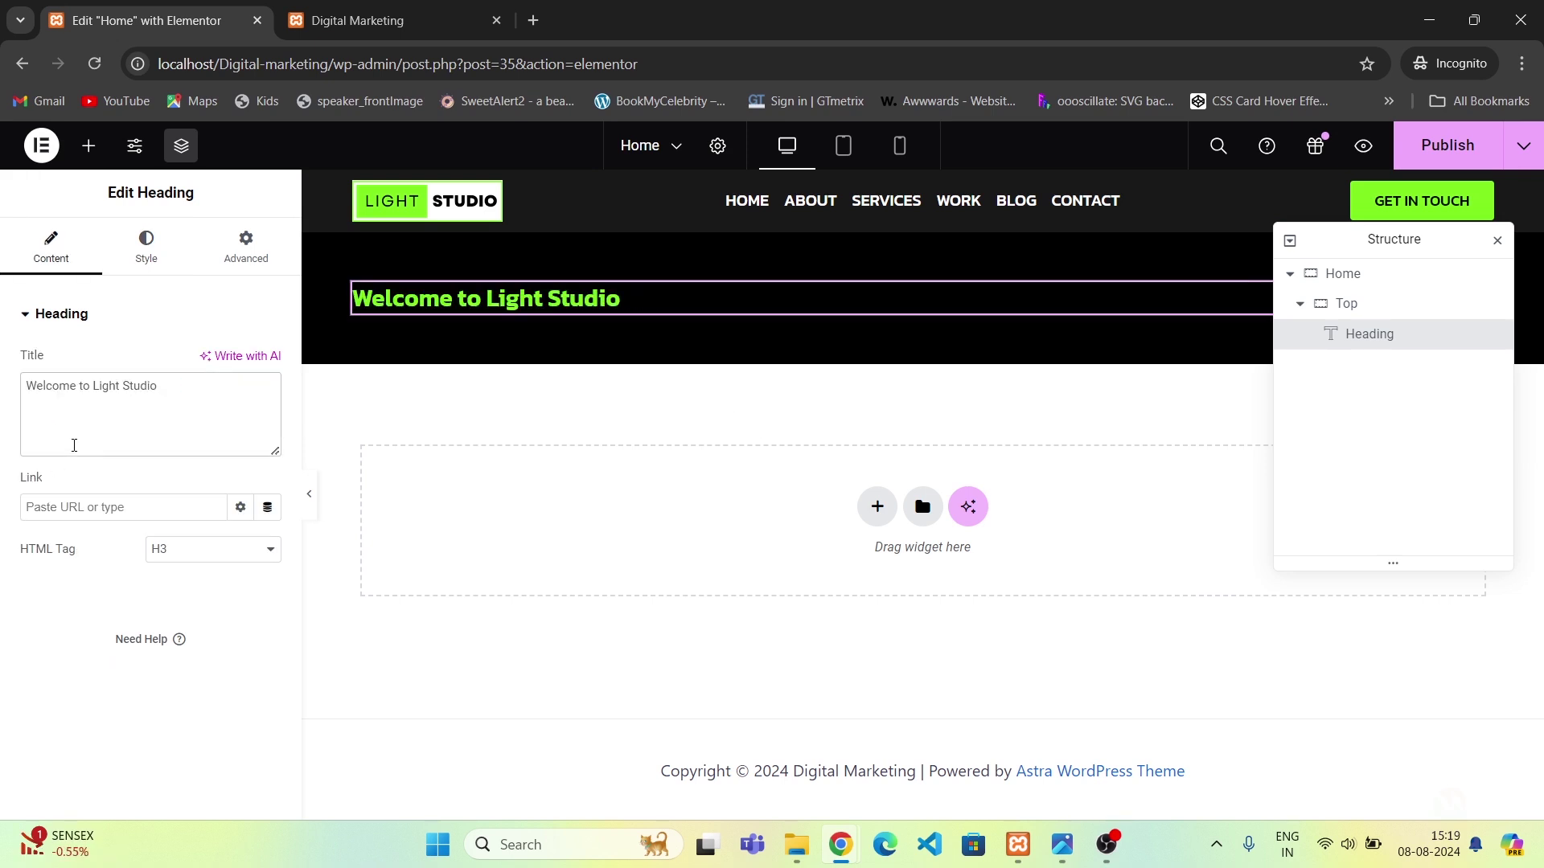
Open the welcome heading's style settings and compare its look with the welcome line in the reference design.
left_click(146, 245)
key("alt+Tab")
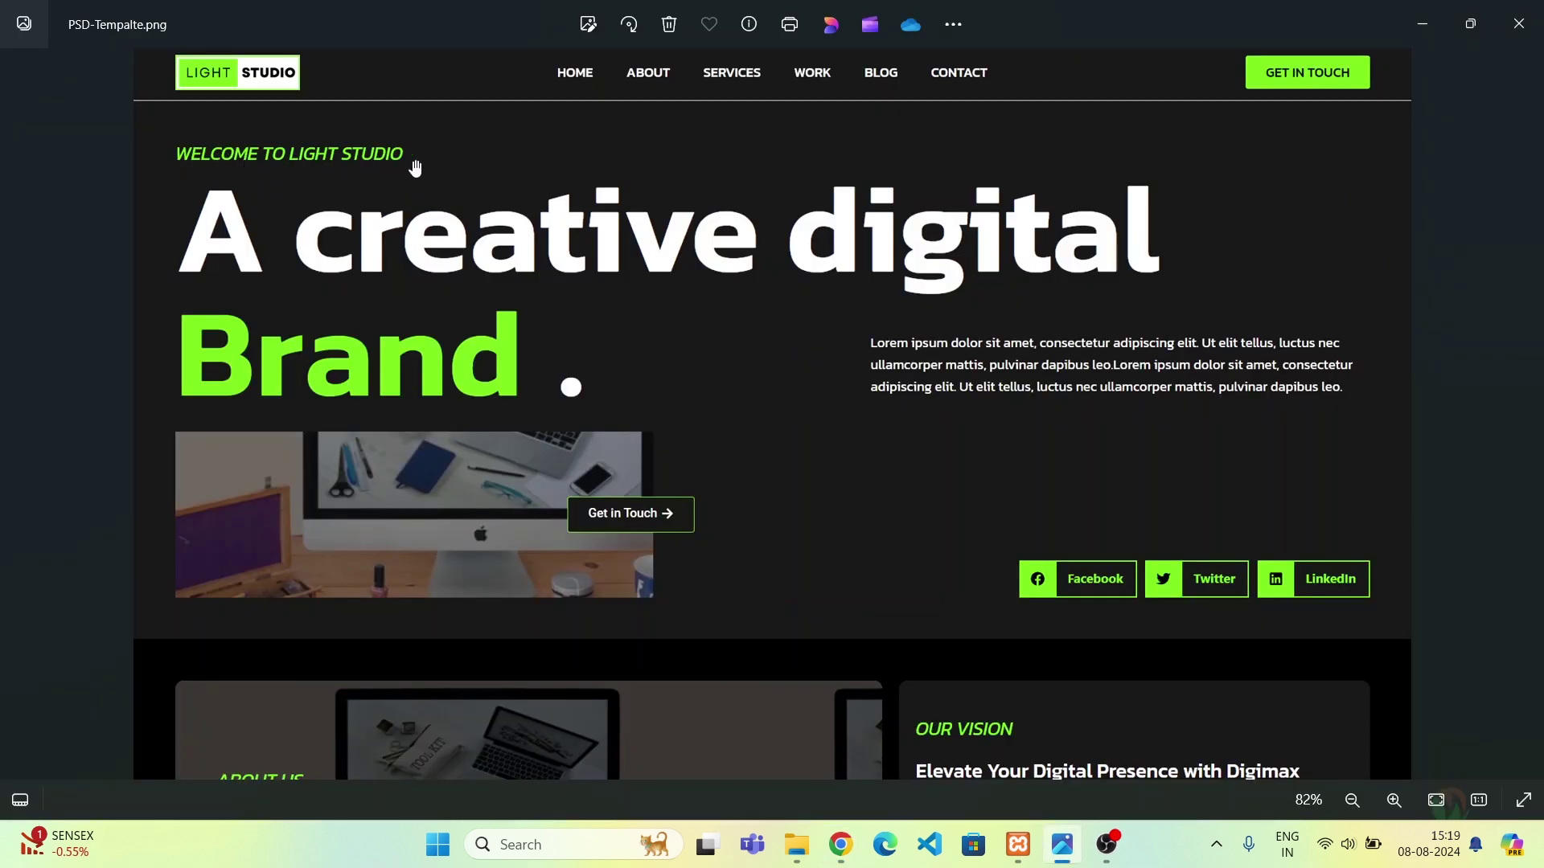
key("alt+Tab")
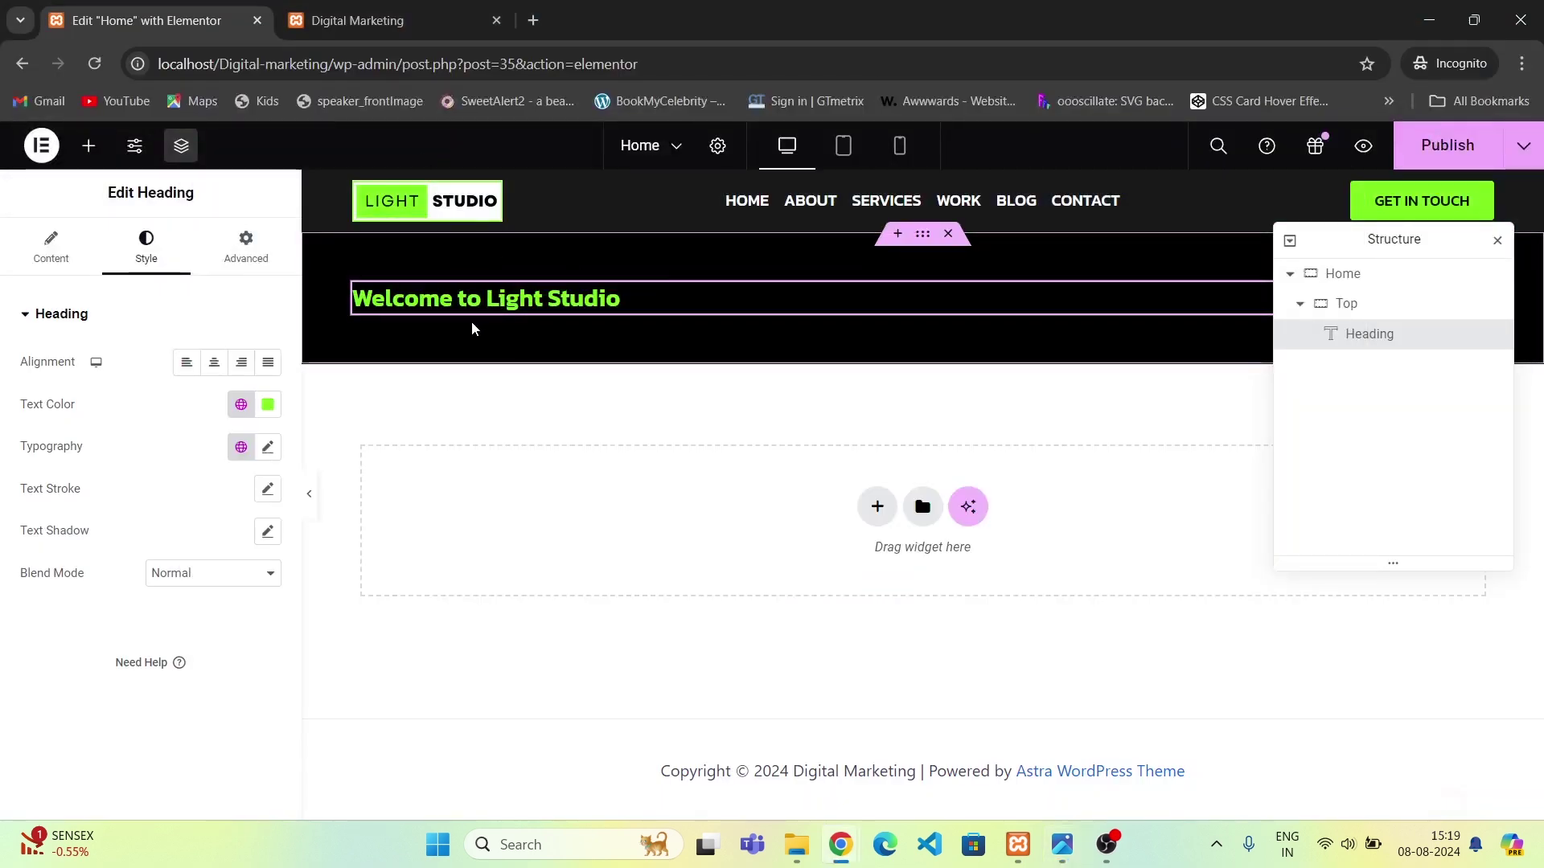
key("alt+Tab")
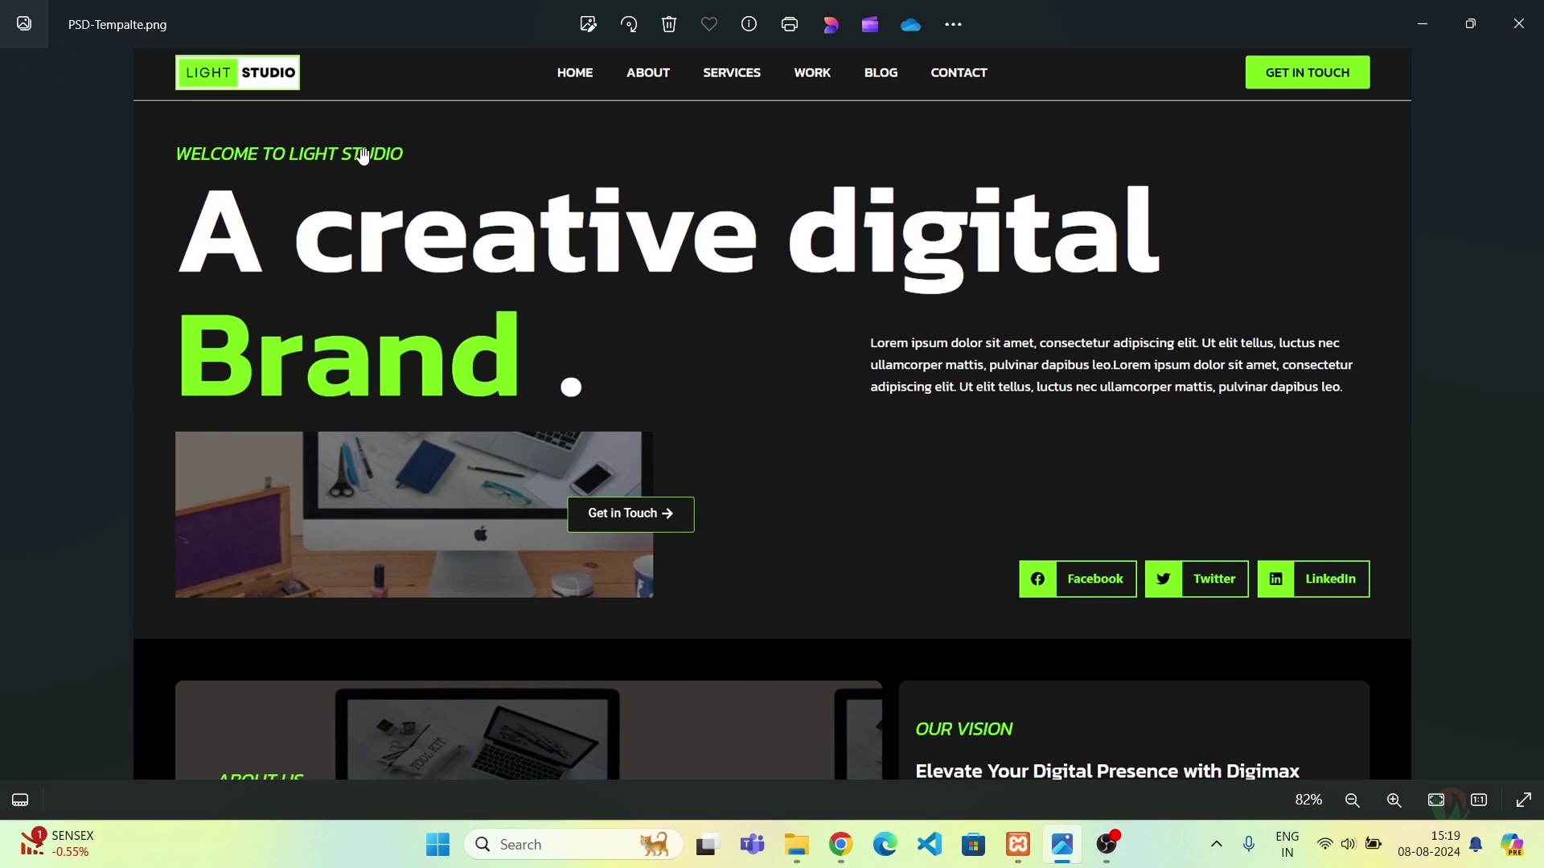
key("alt+Tab")
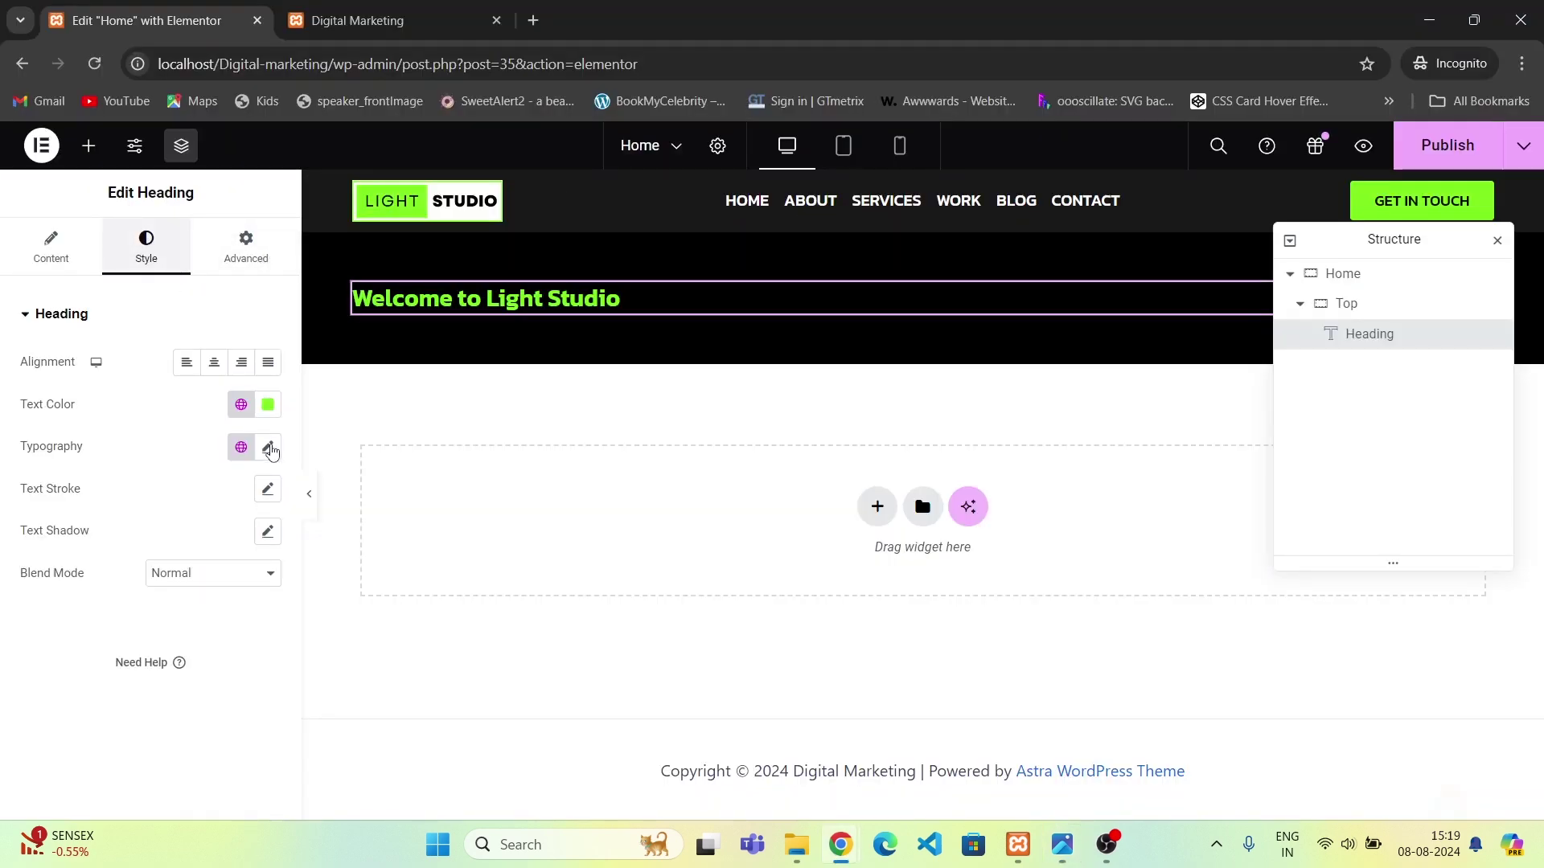
left_click(268, 451)
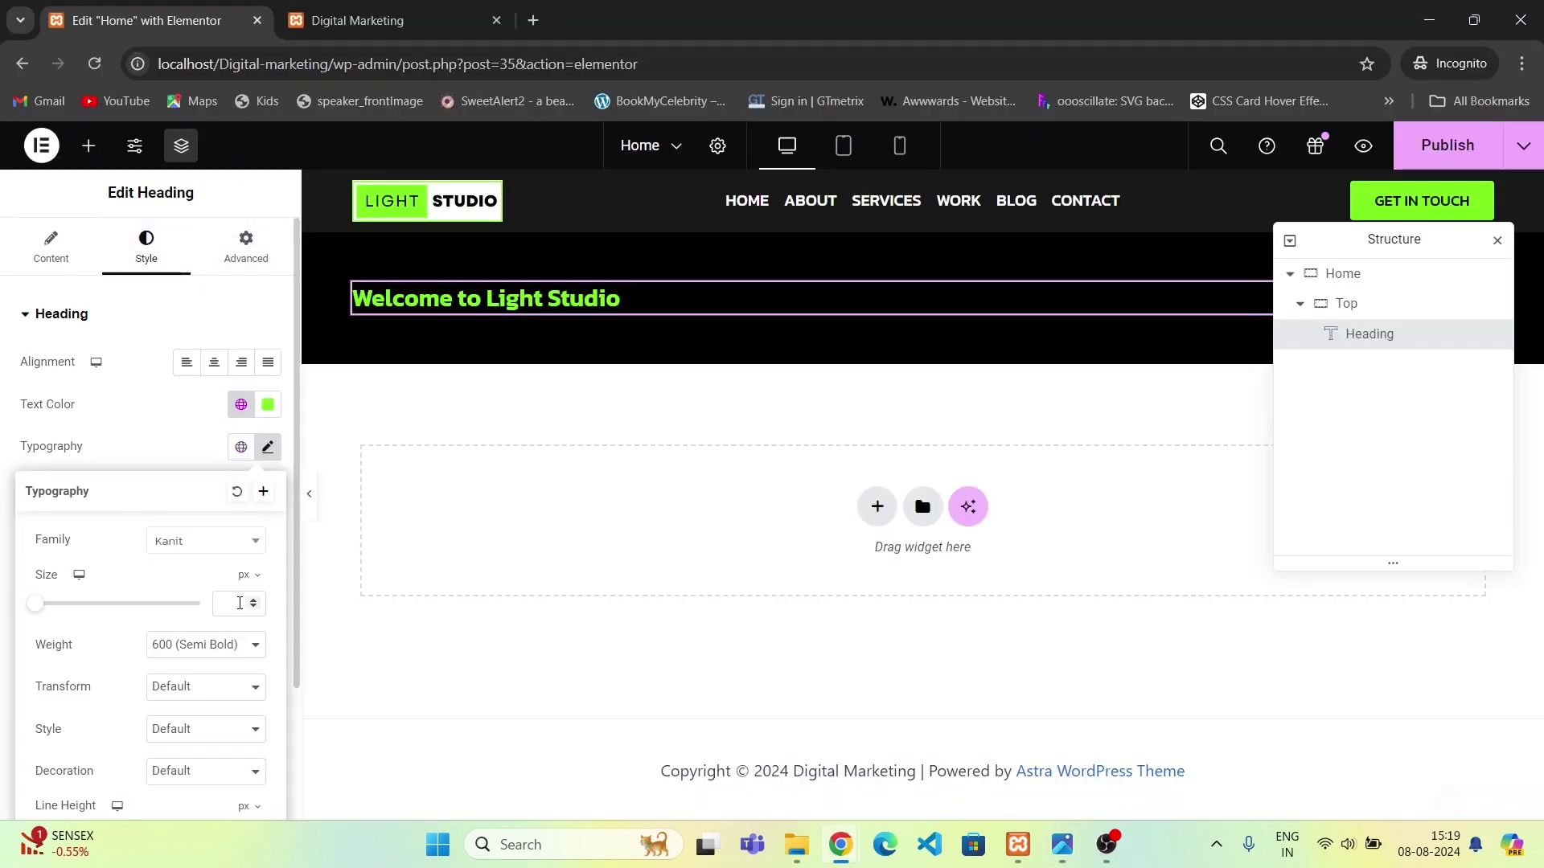
left_click(213, 652)
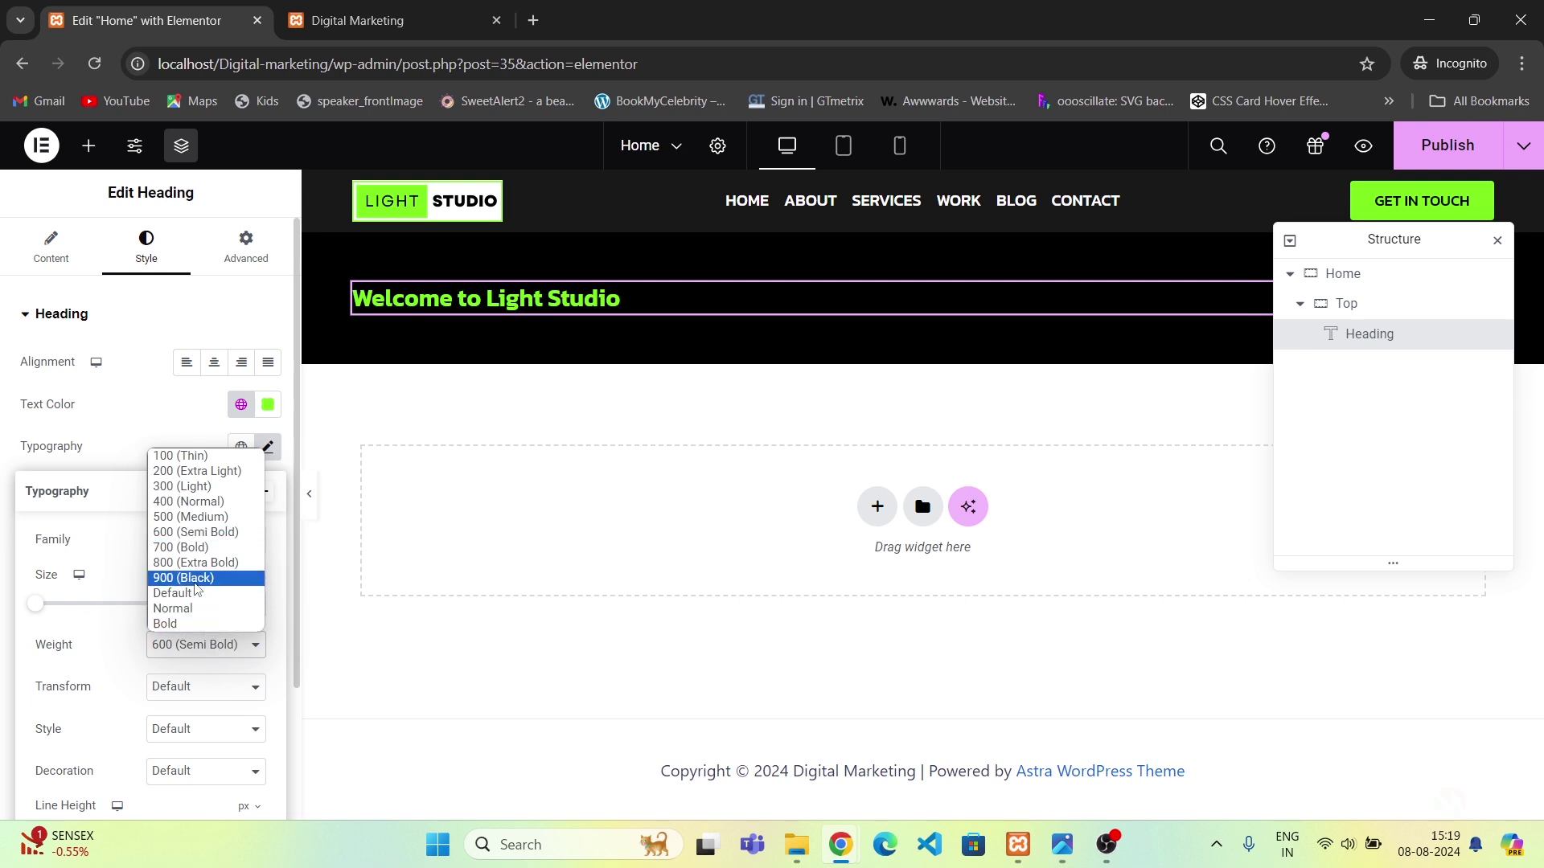
left_click(200, 512)
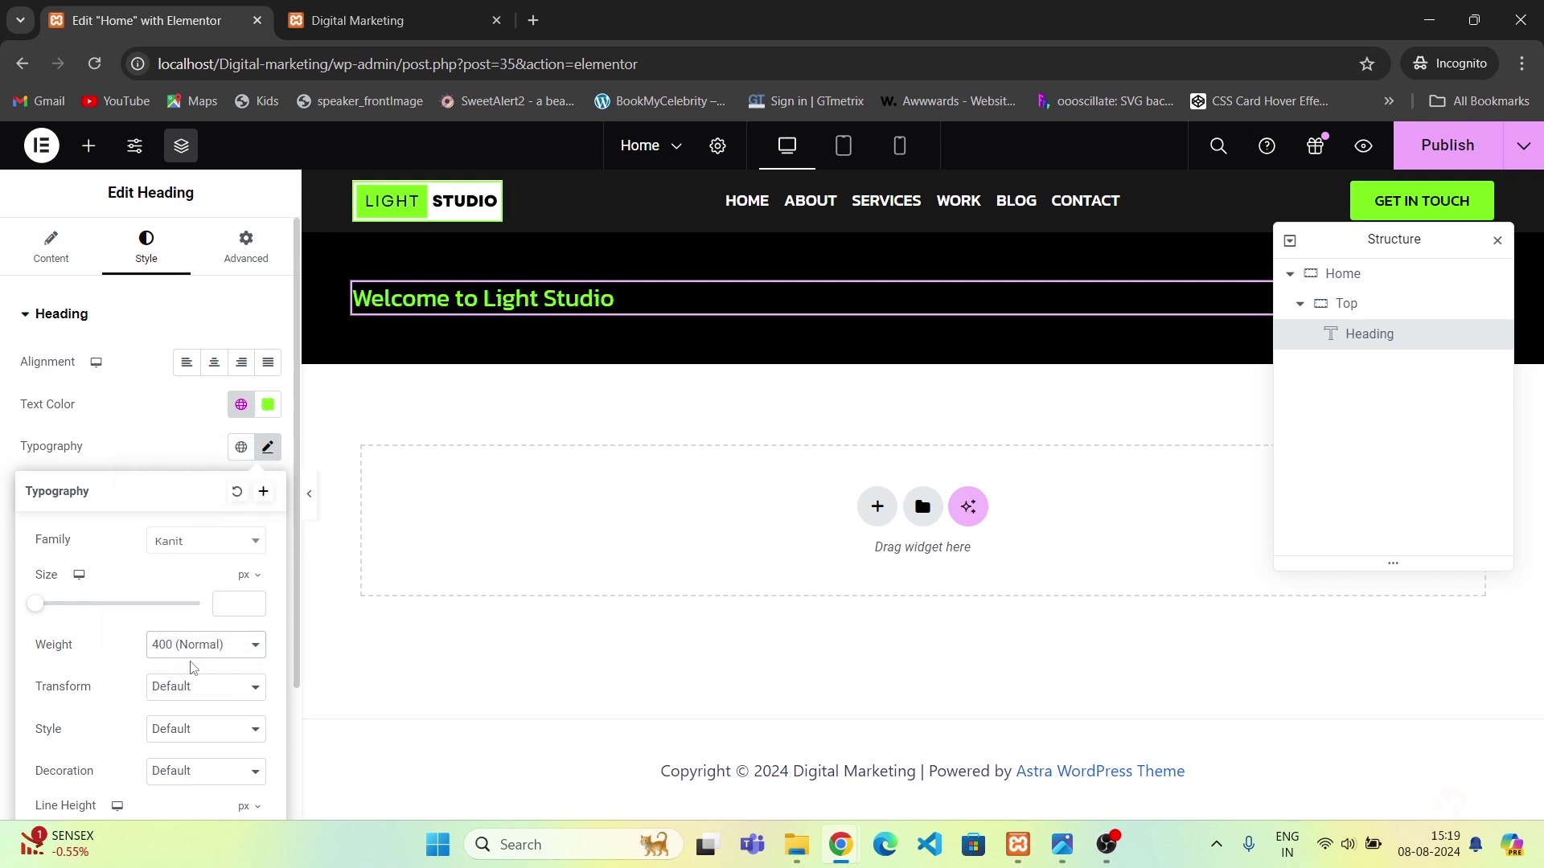
left_click(242, 448)
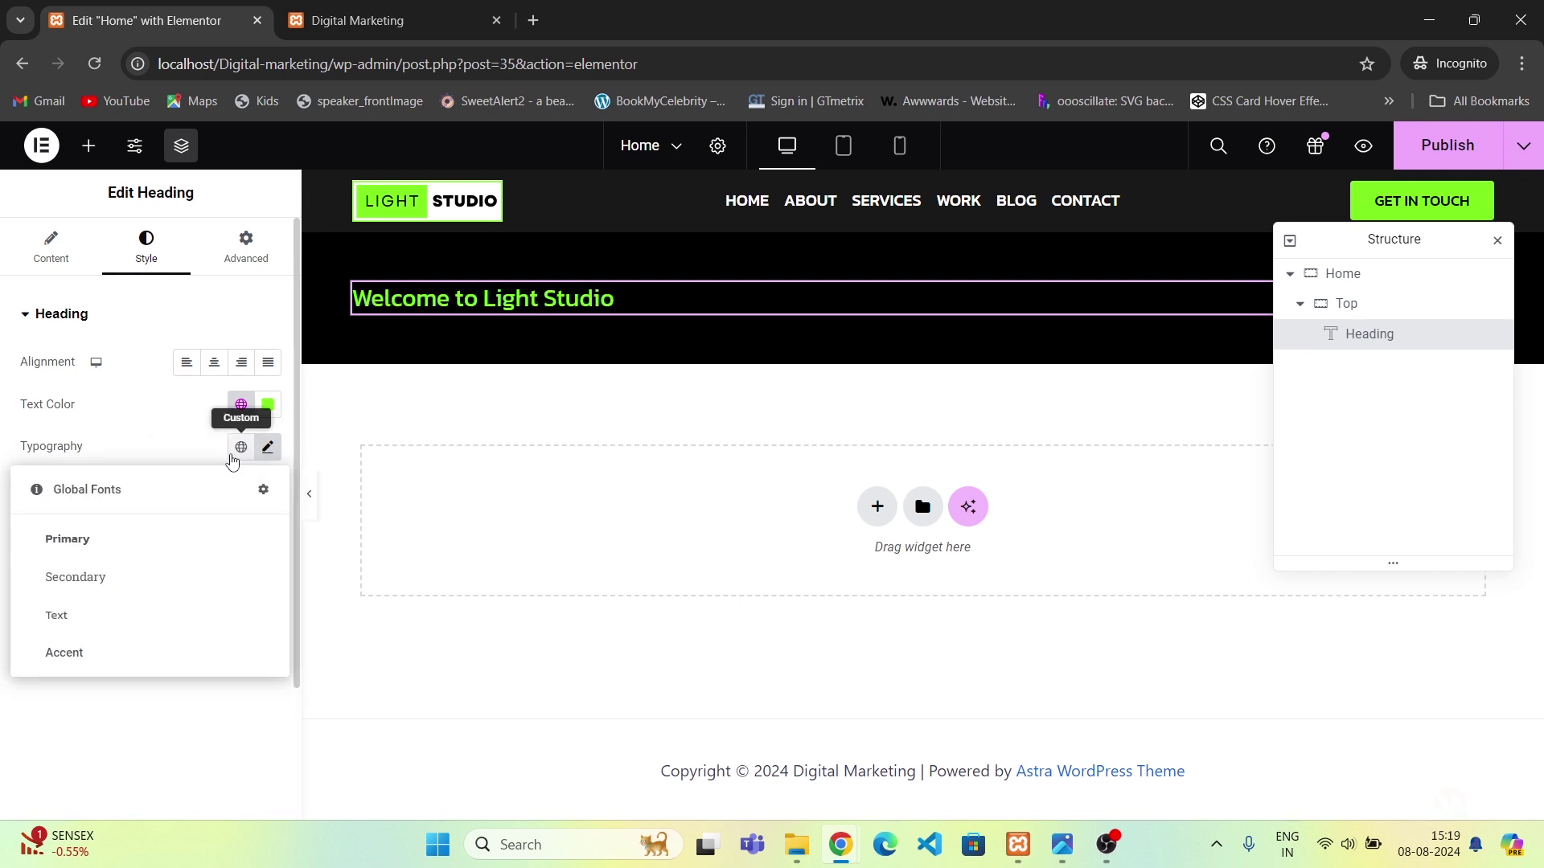
left_click(113, 540)
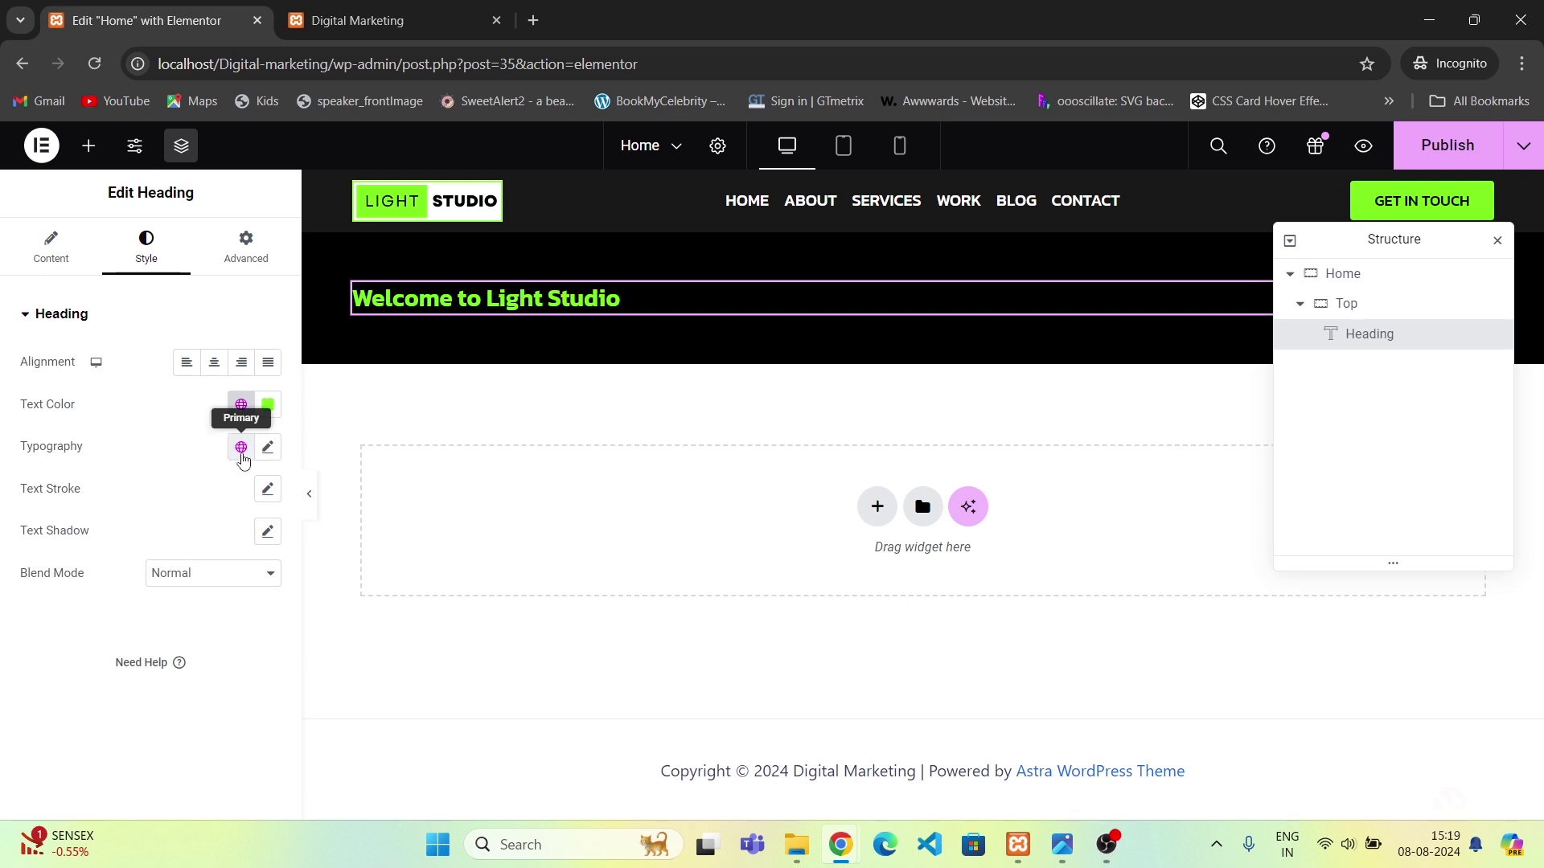
left_click(268, 490)
left_click(269, 493)
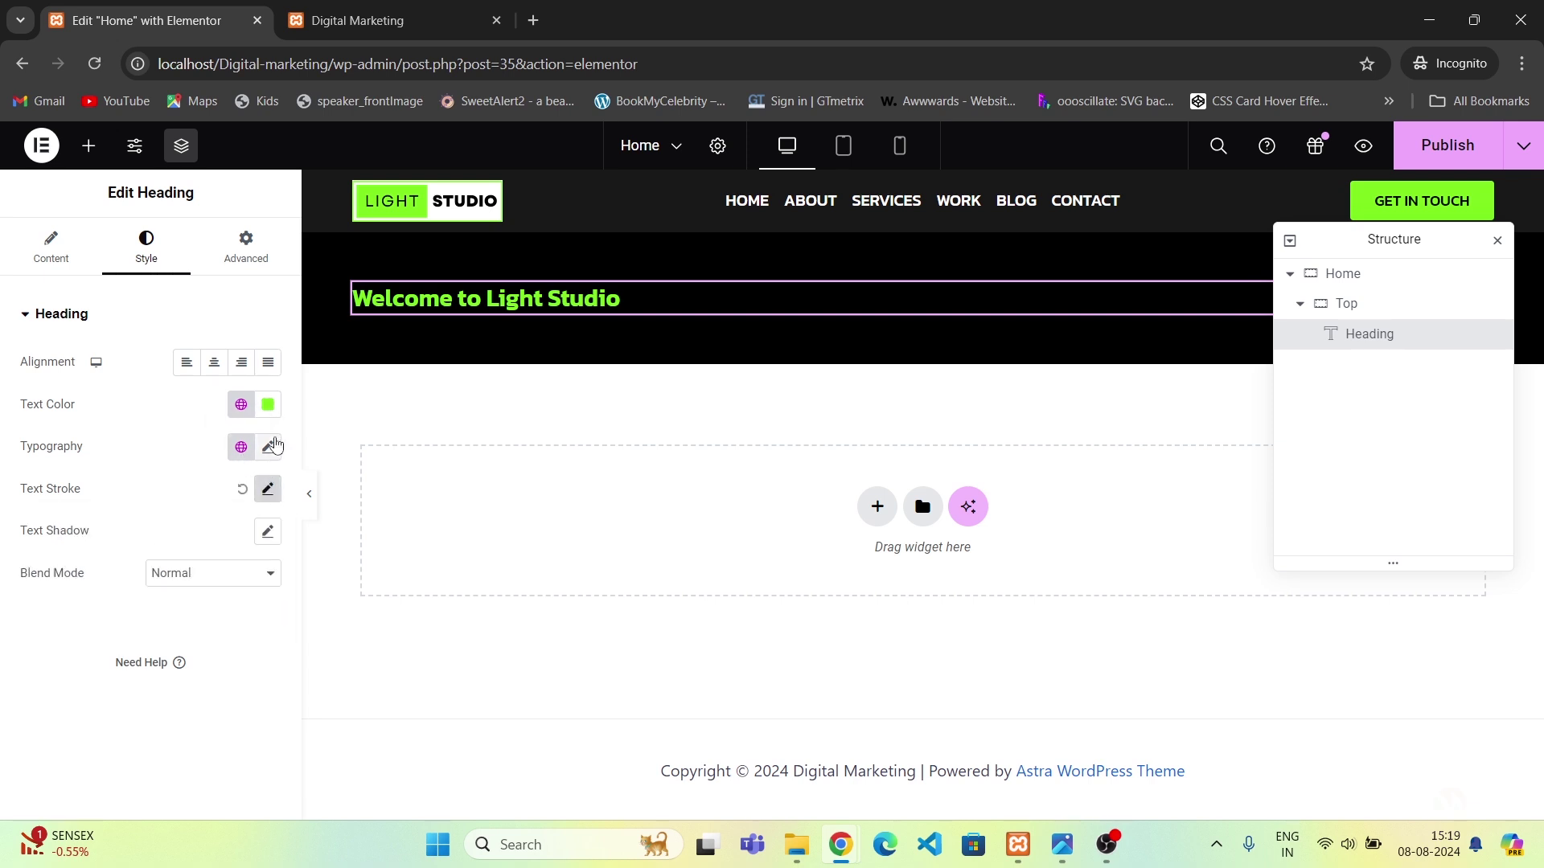
Set the welcome heading's typography to Uppercase transform, weight 400 (Normal) and Italic style.
left_click(268, 447)
left_click(200, 686)
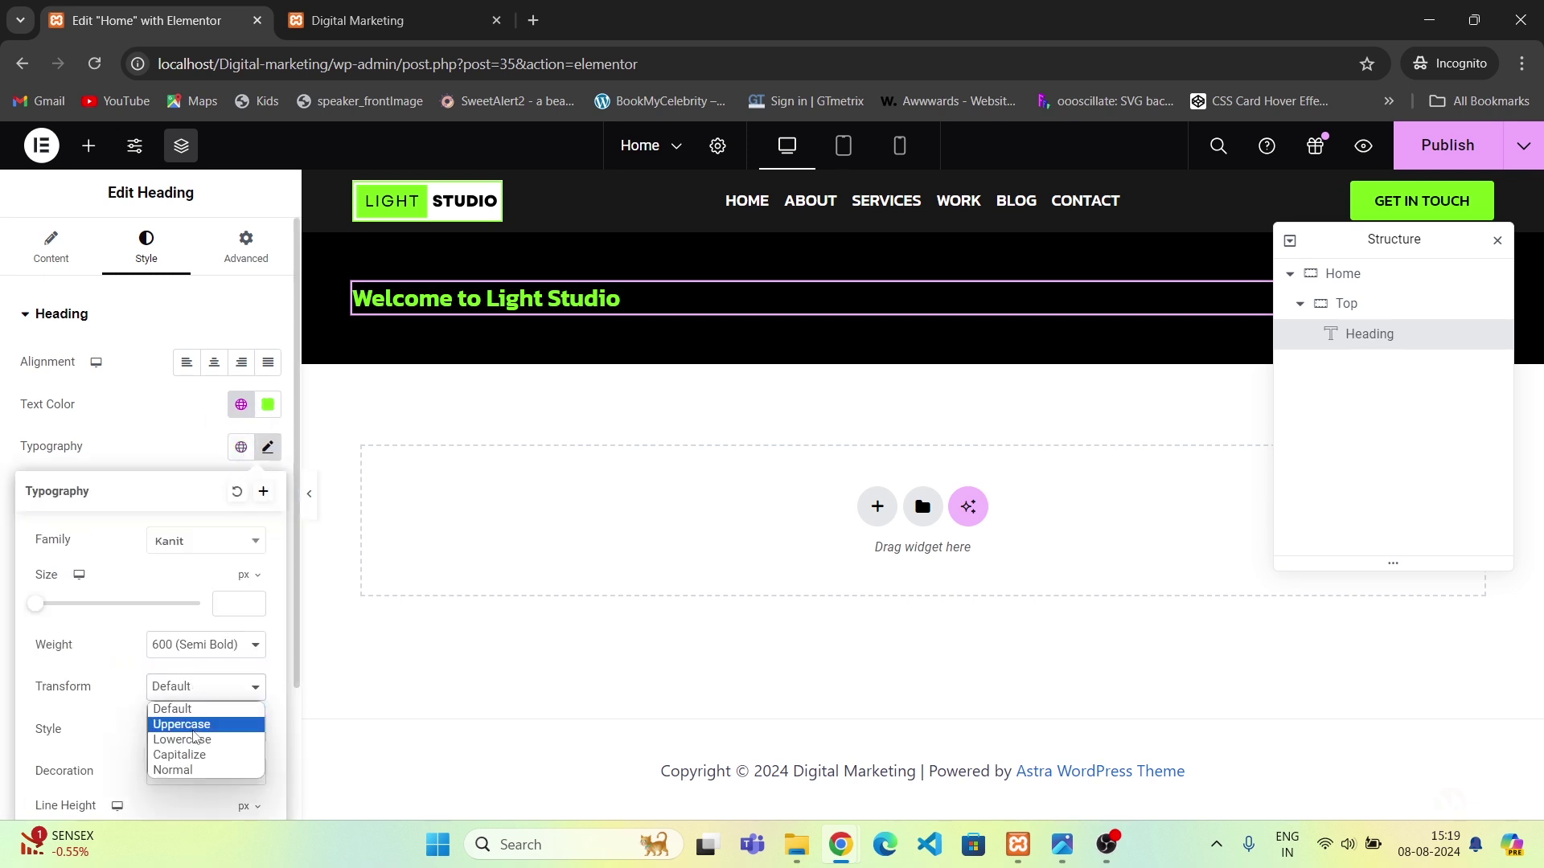
left_click(207, 725)
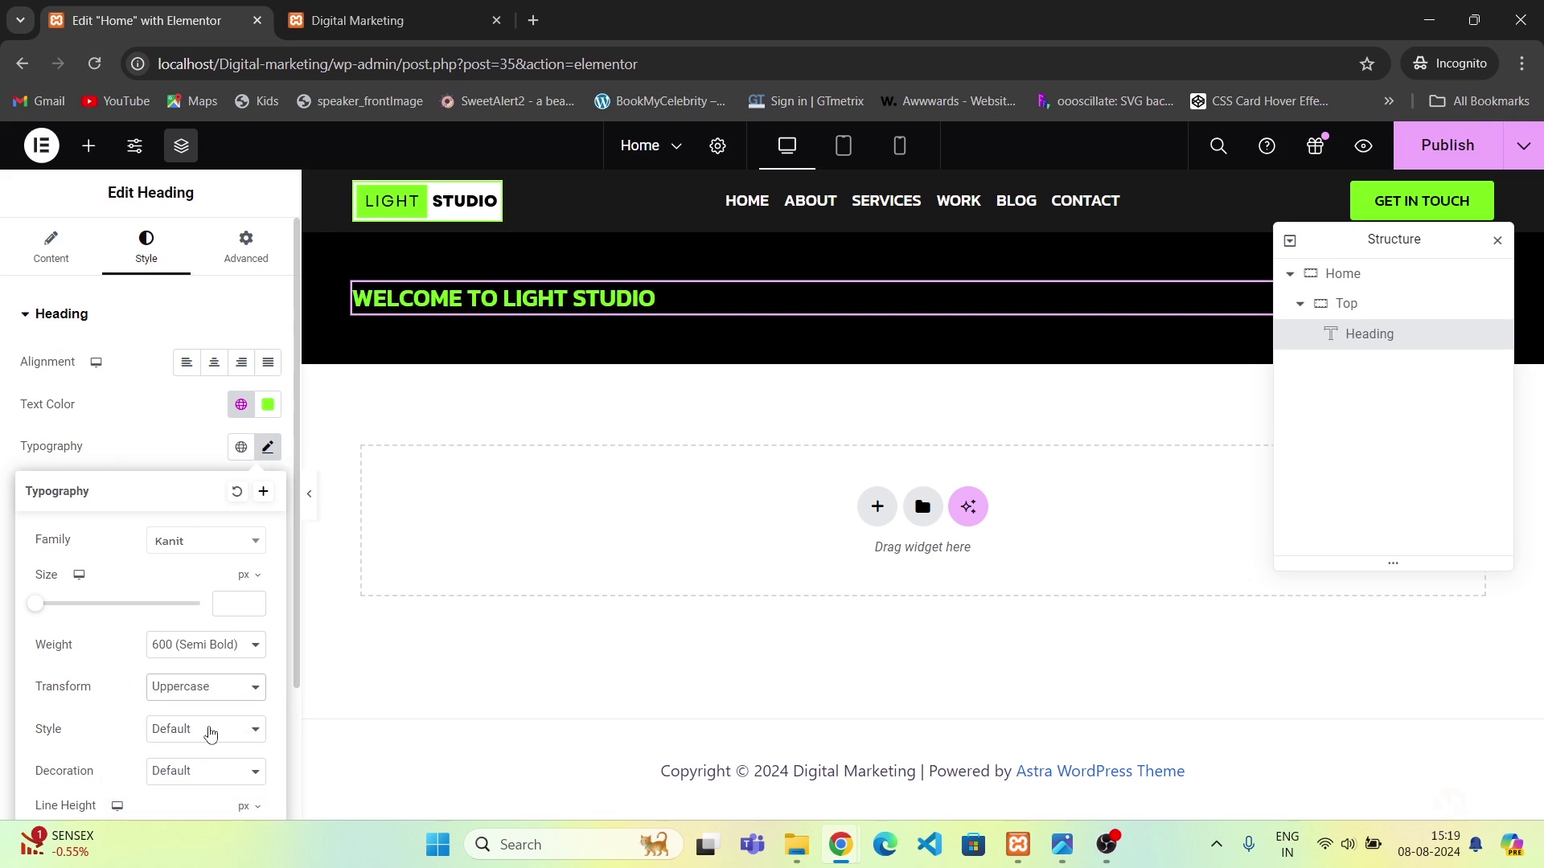
left_click(226, 656)
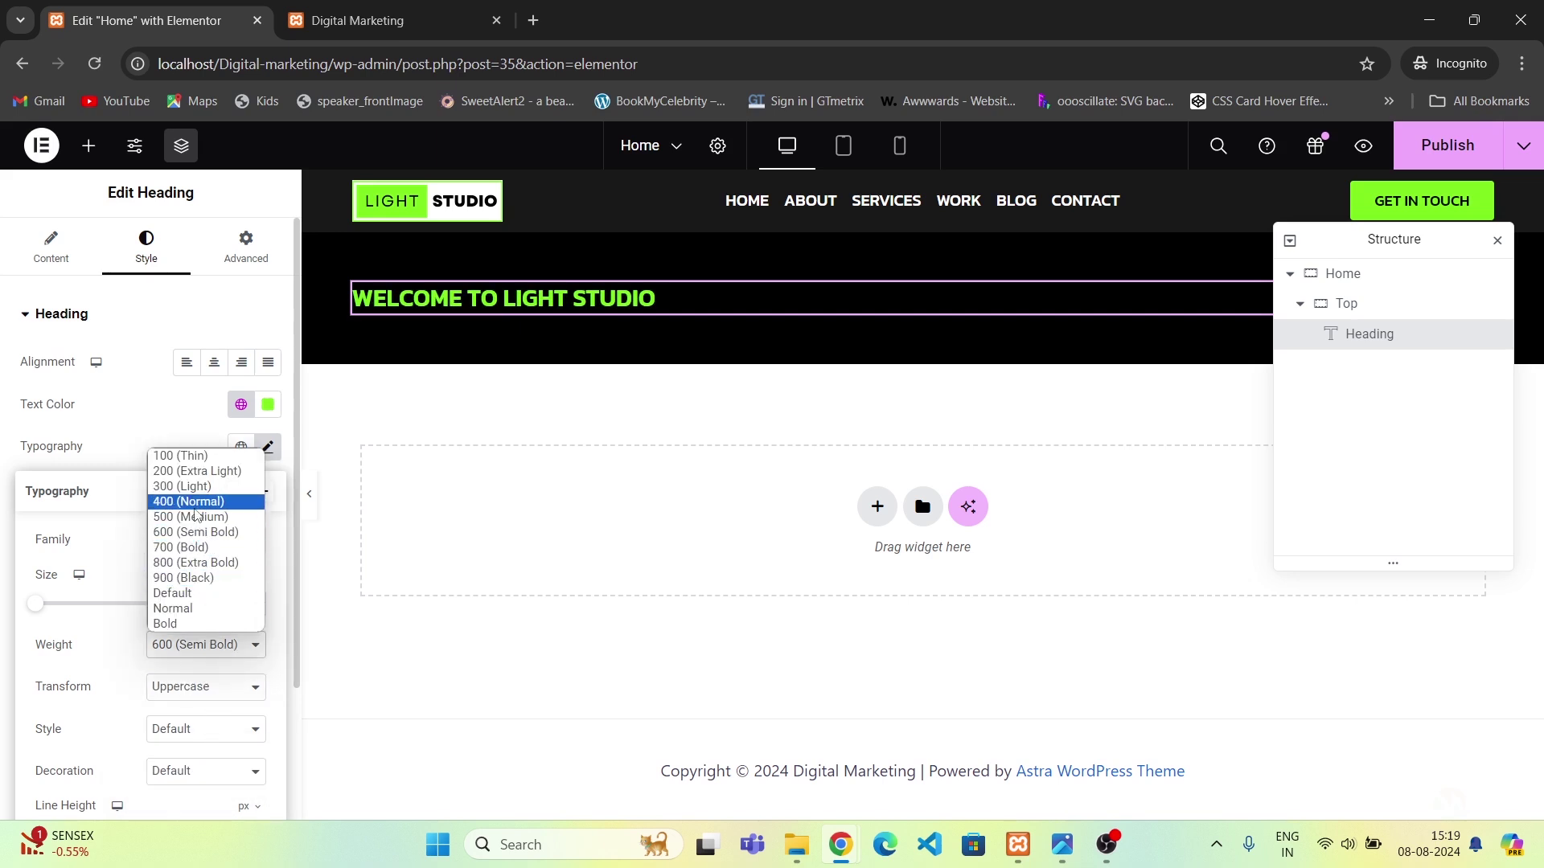
left_click(197, 512)
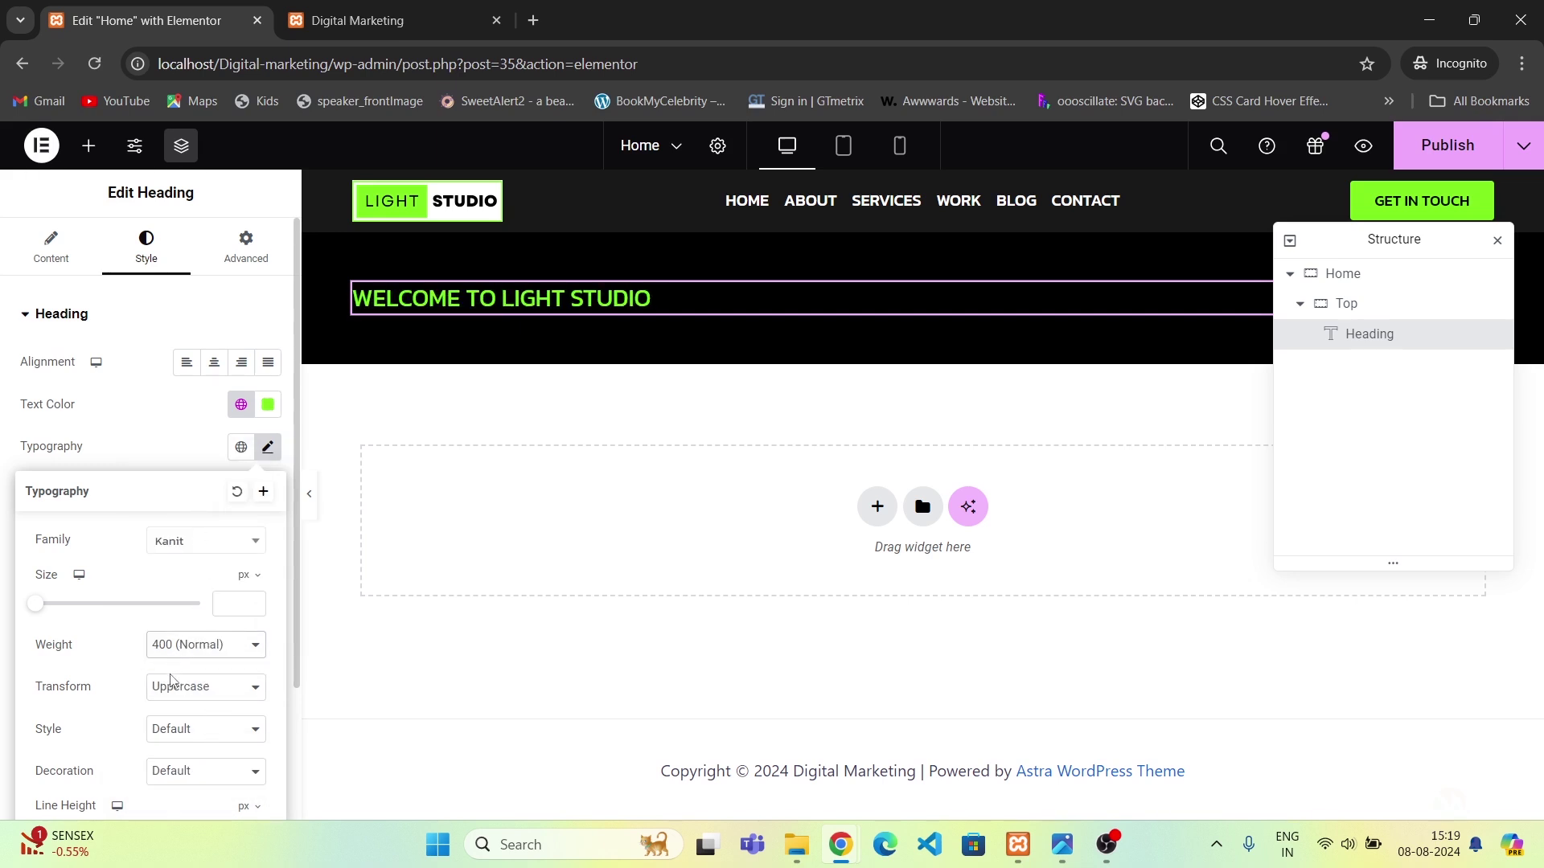
left_click(177, 737)
left_click(183, 780)
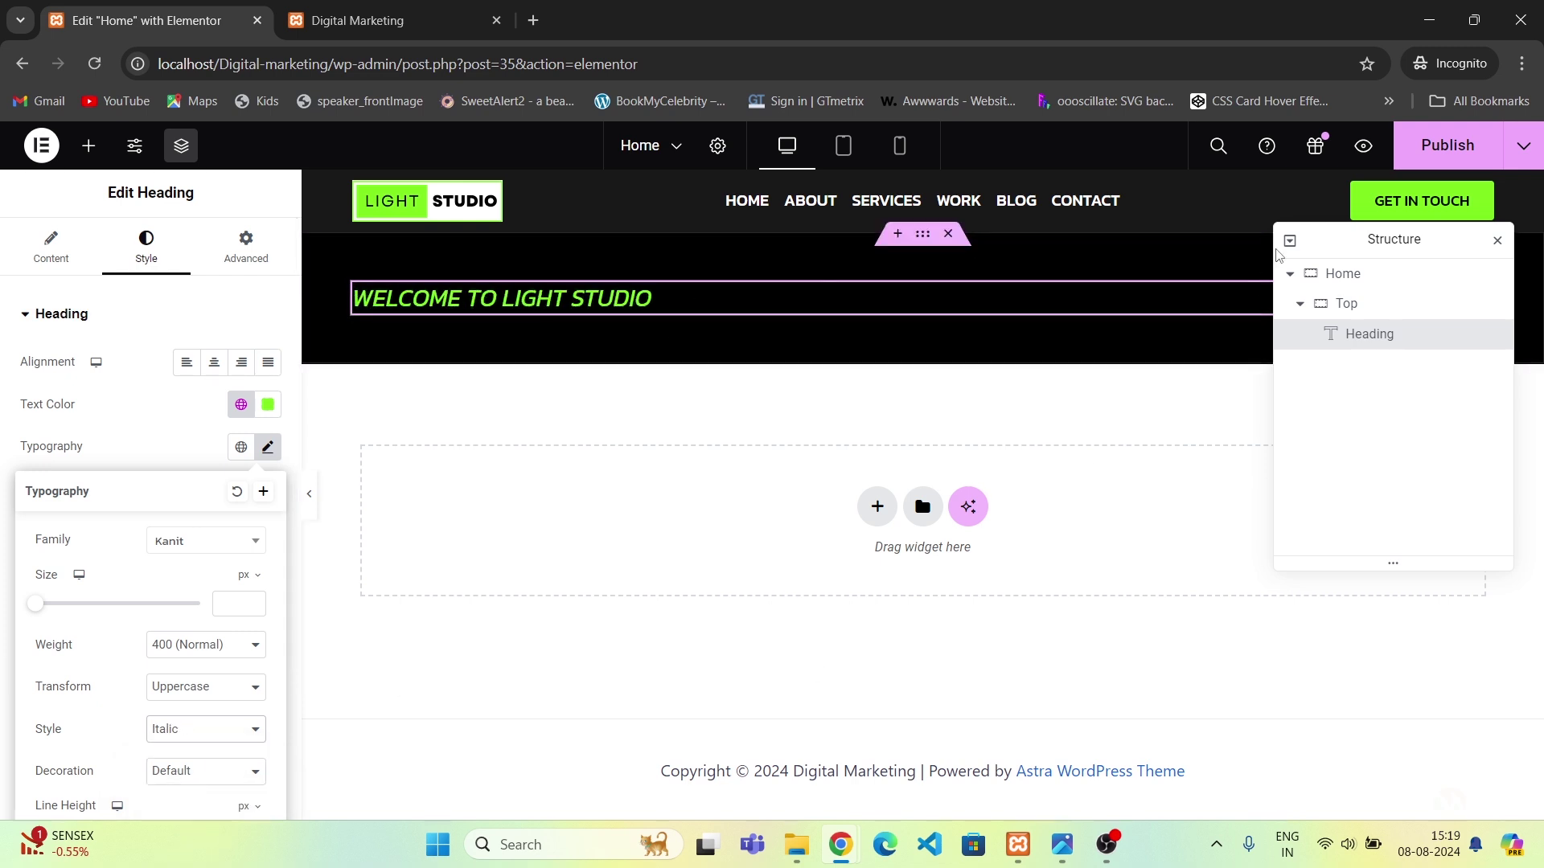
Publish the page, check the welcome heading on the reloaded live site and return to the editor.
left_click(1459, 154)
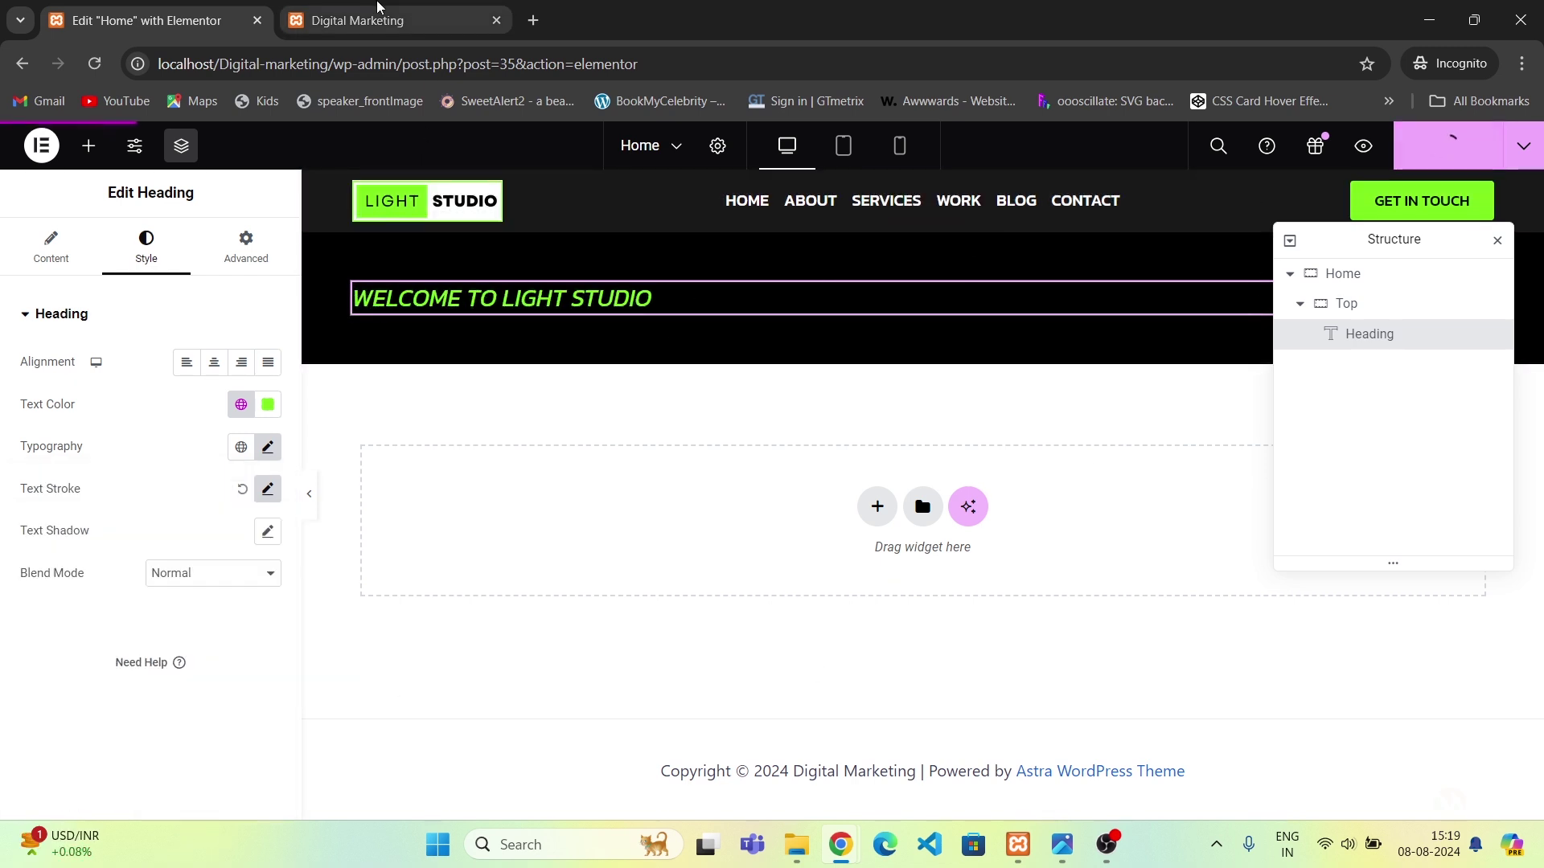
left_click(358, 20)
left_click(91, 68)
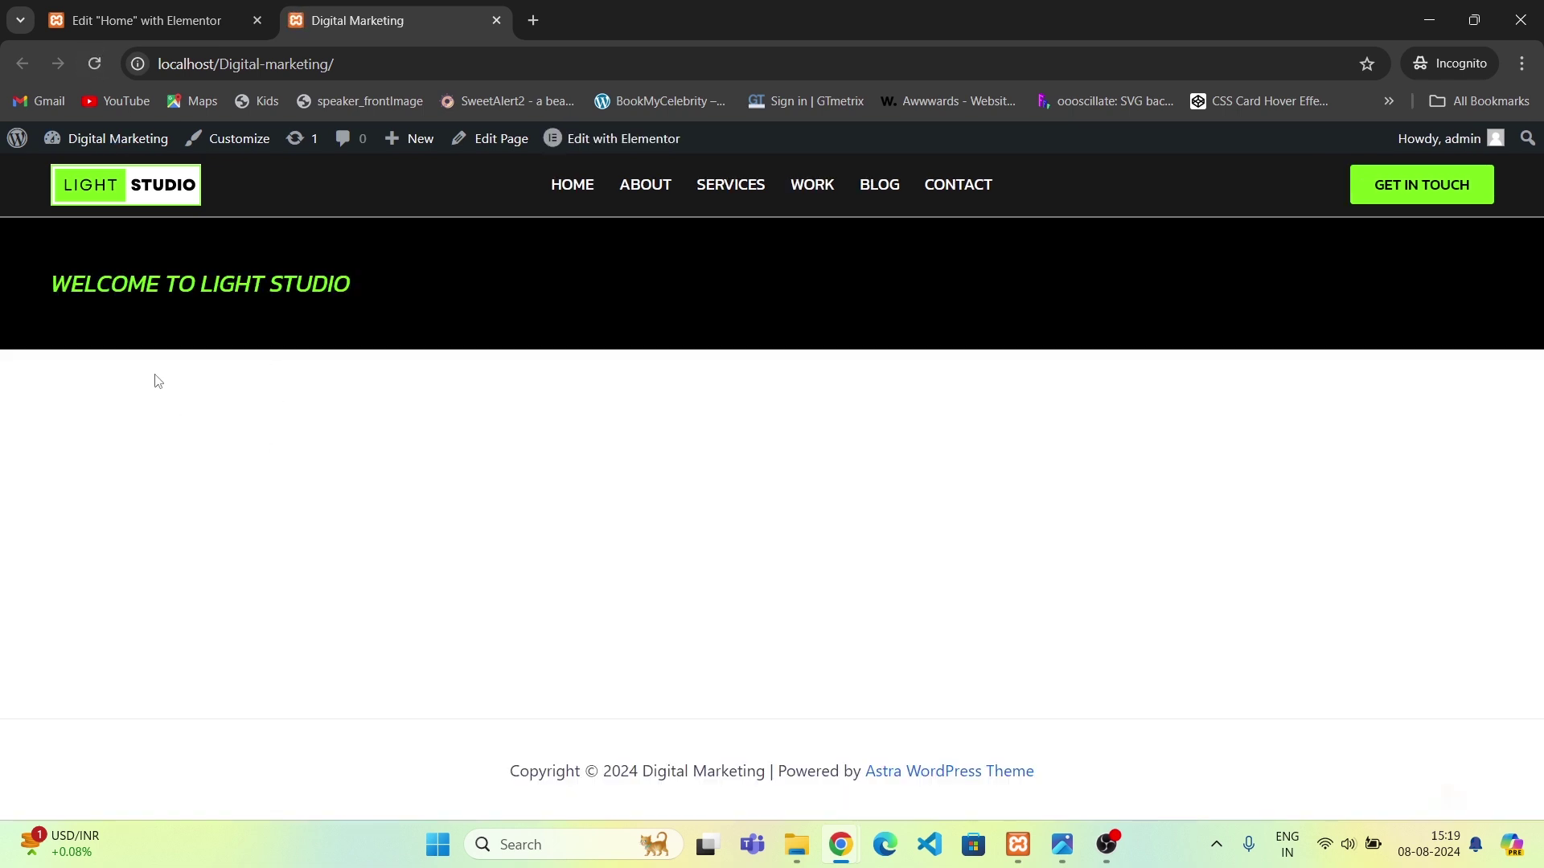
left_click(145, 20)
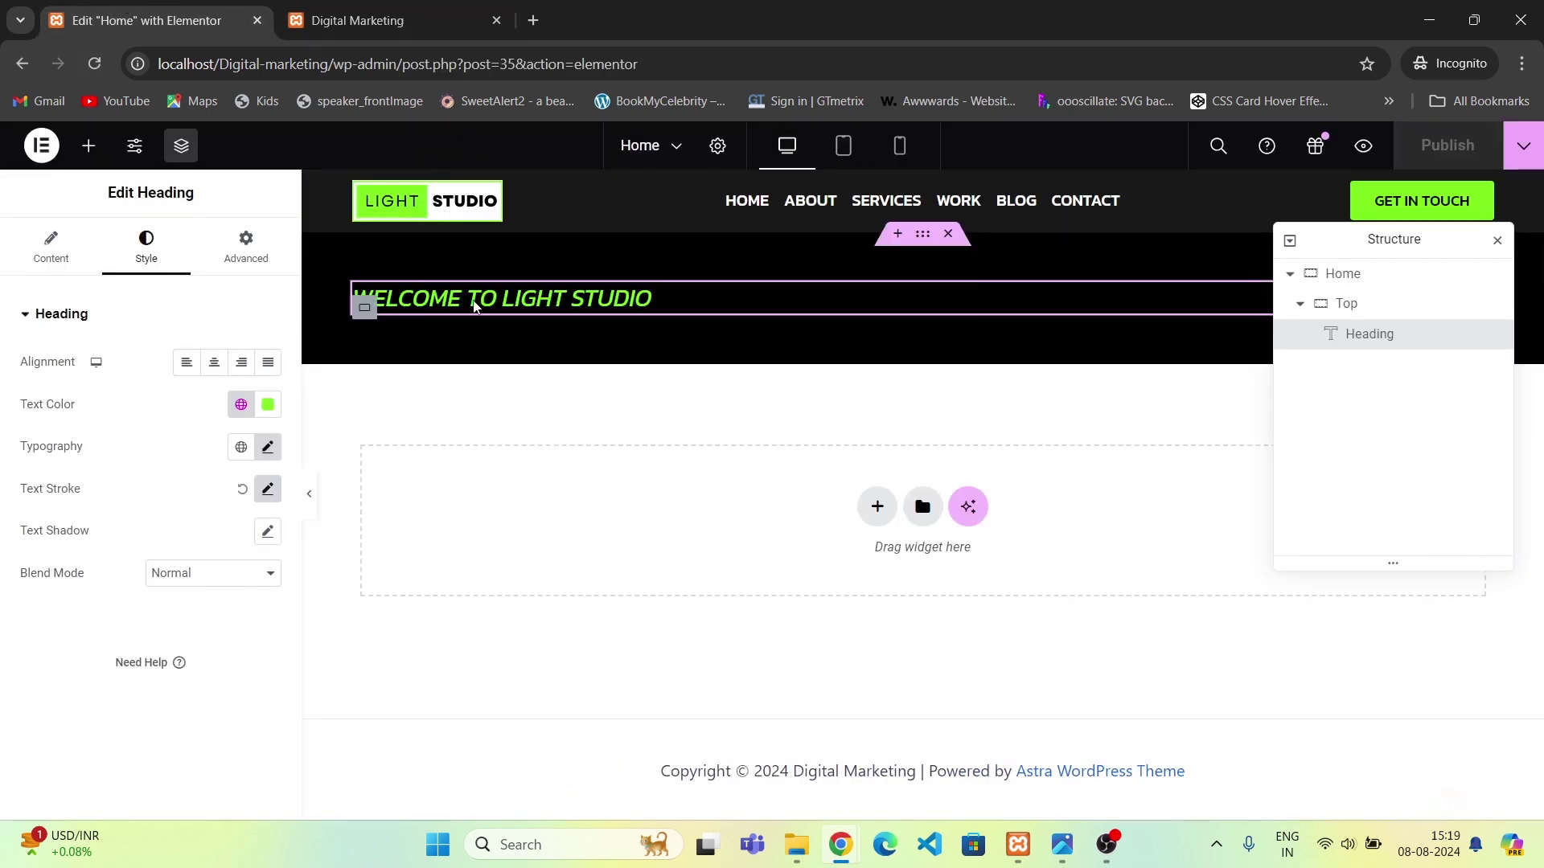
Check the main headline in the reference design and add a Heading titled "A creative digital" below the welcome heading.
left_click(1061, 844)
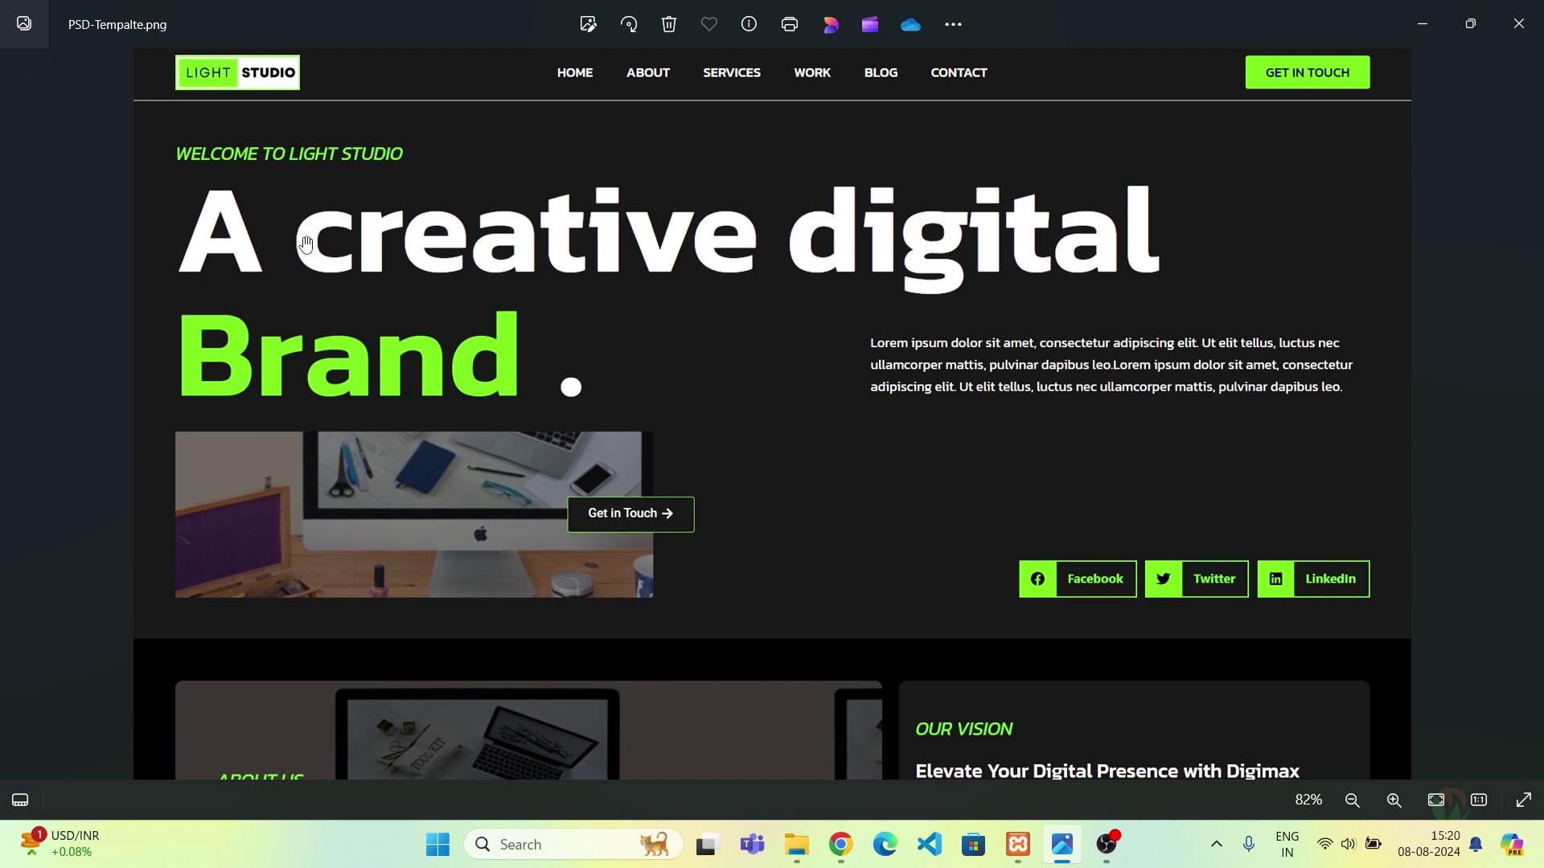
key("alt+Tab")
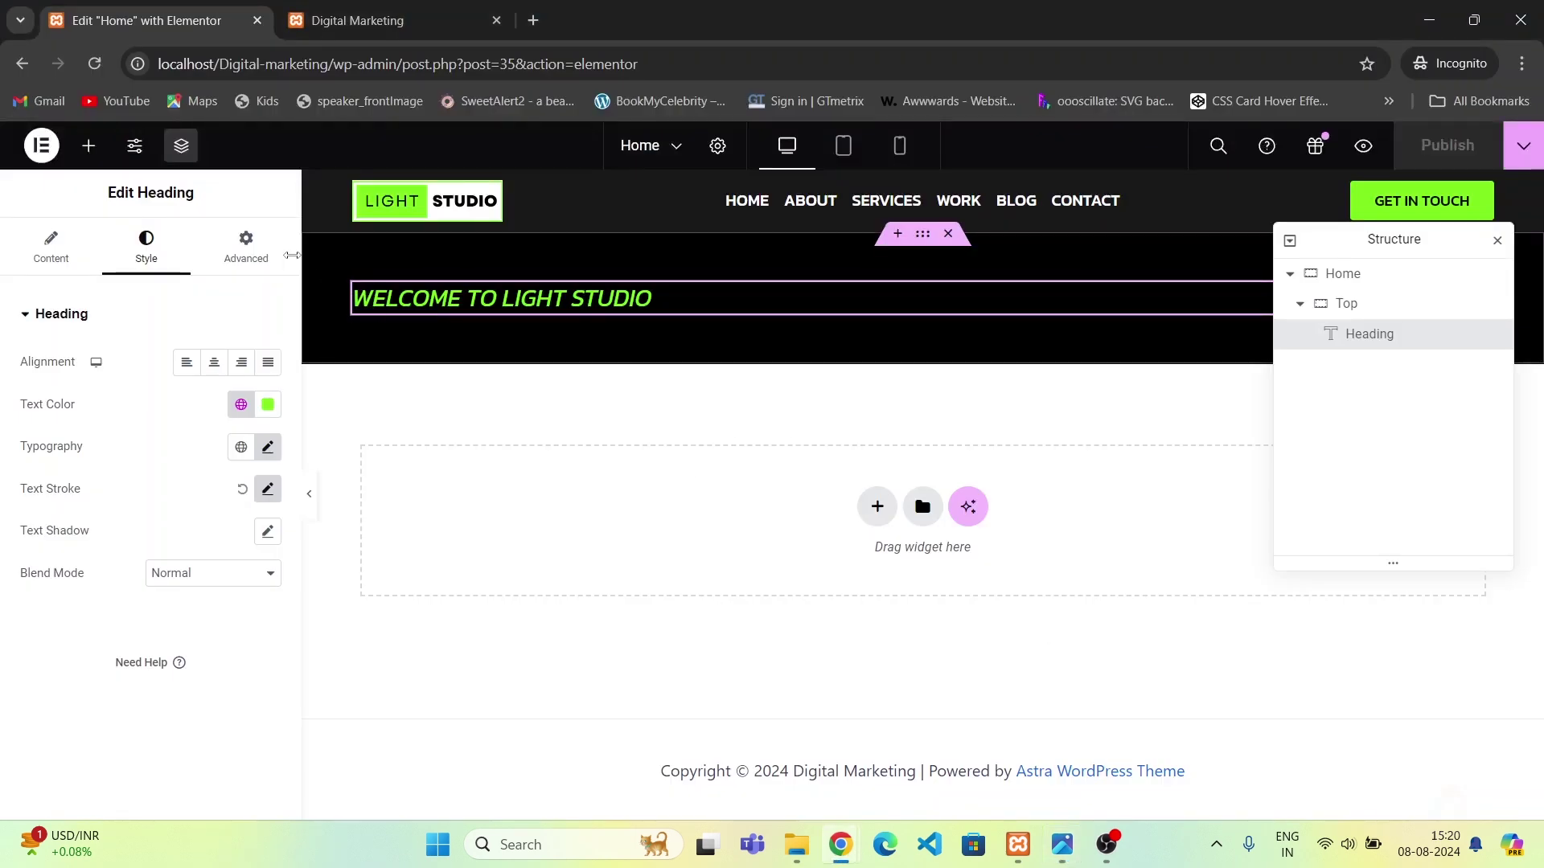
left_click(90, 148)
left_click_drag(89, 655, 569, 308)
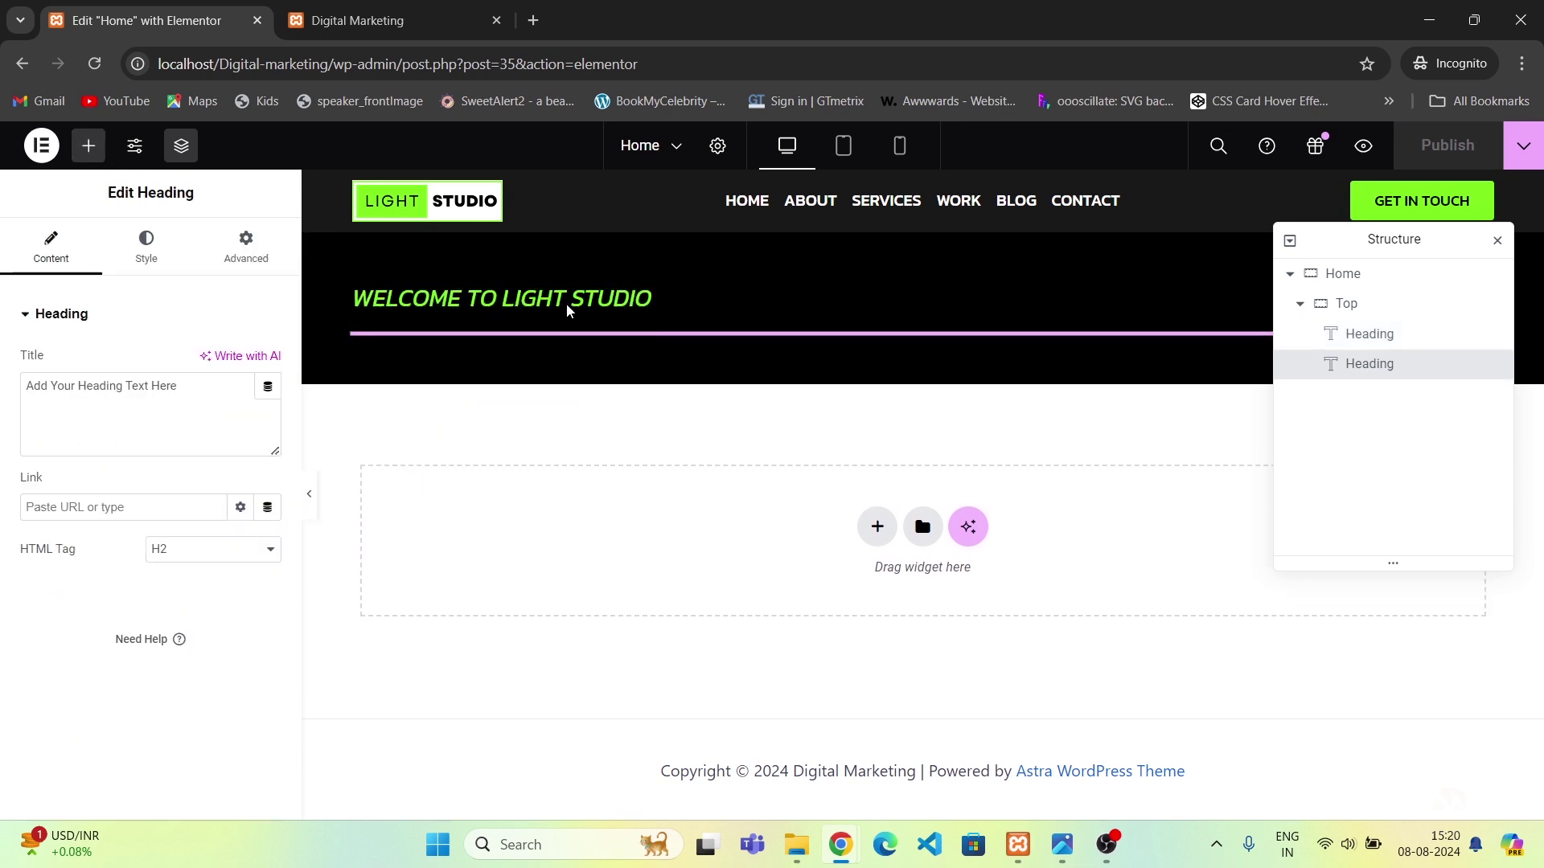
triple_click(152, 441)
type("A creative digital")
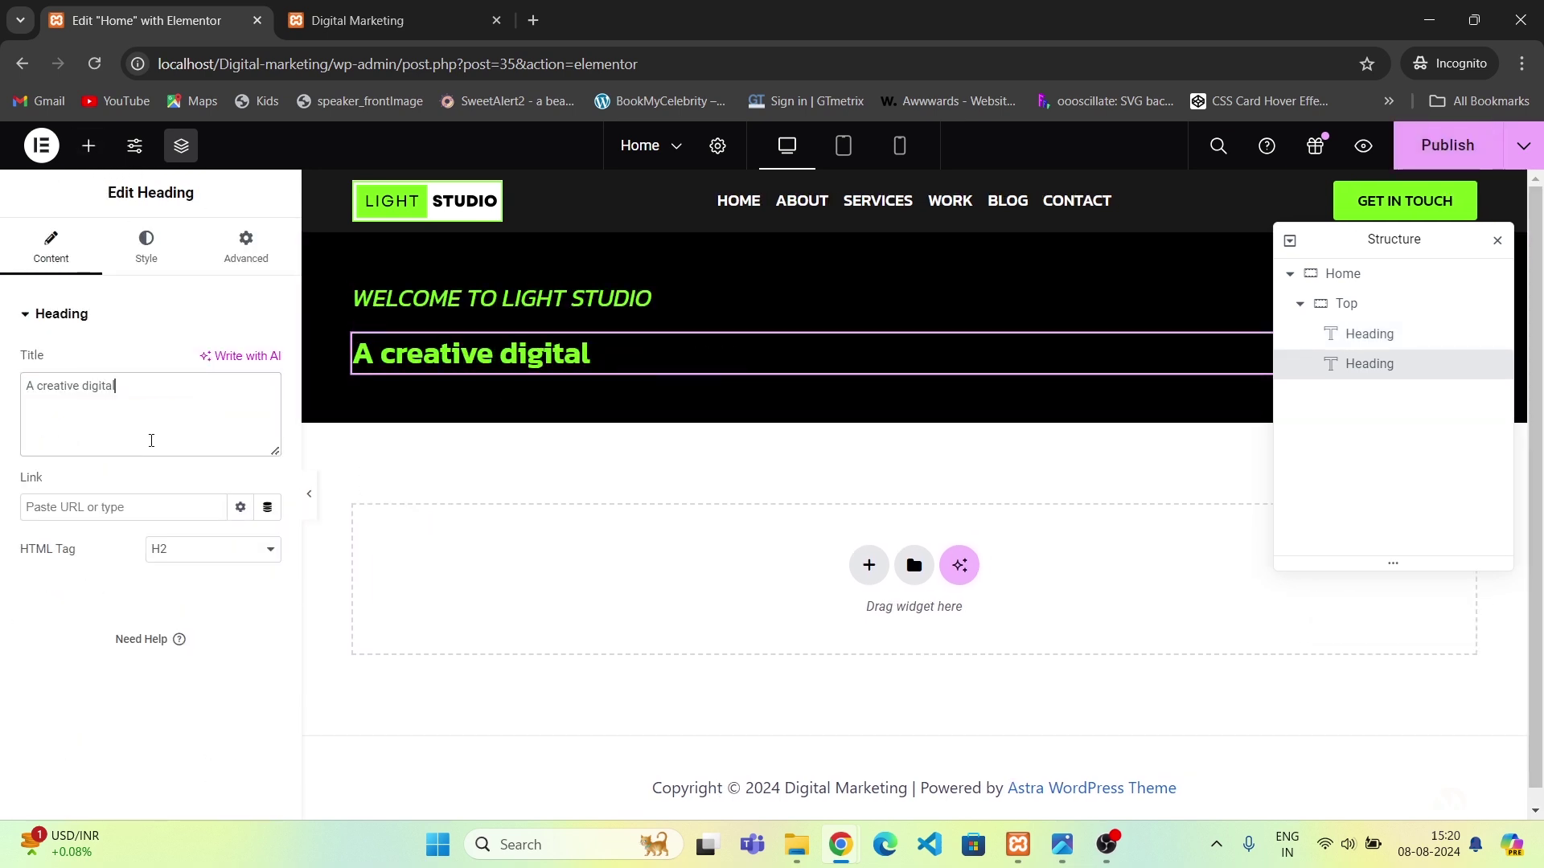
Set the "A creative digital" heading's text color to the white global color.
left_click(146, 242)
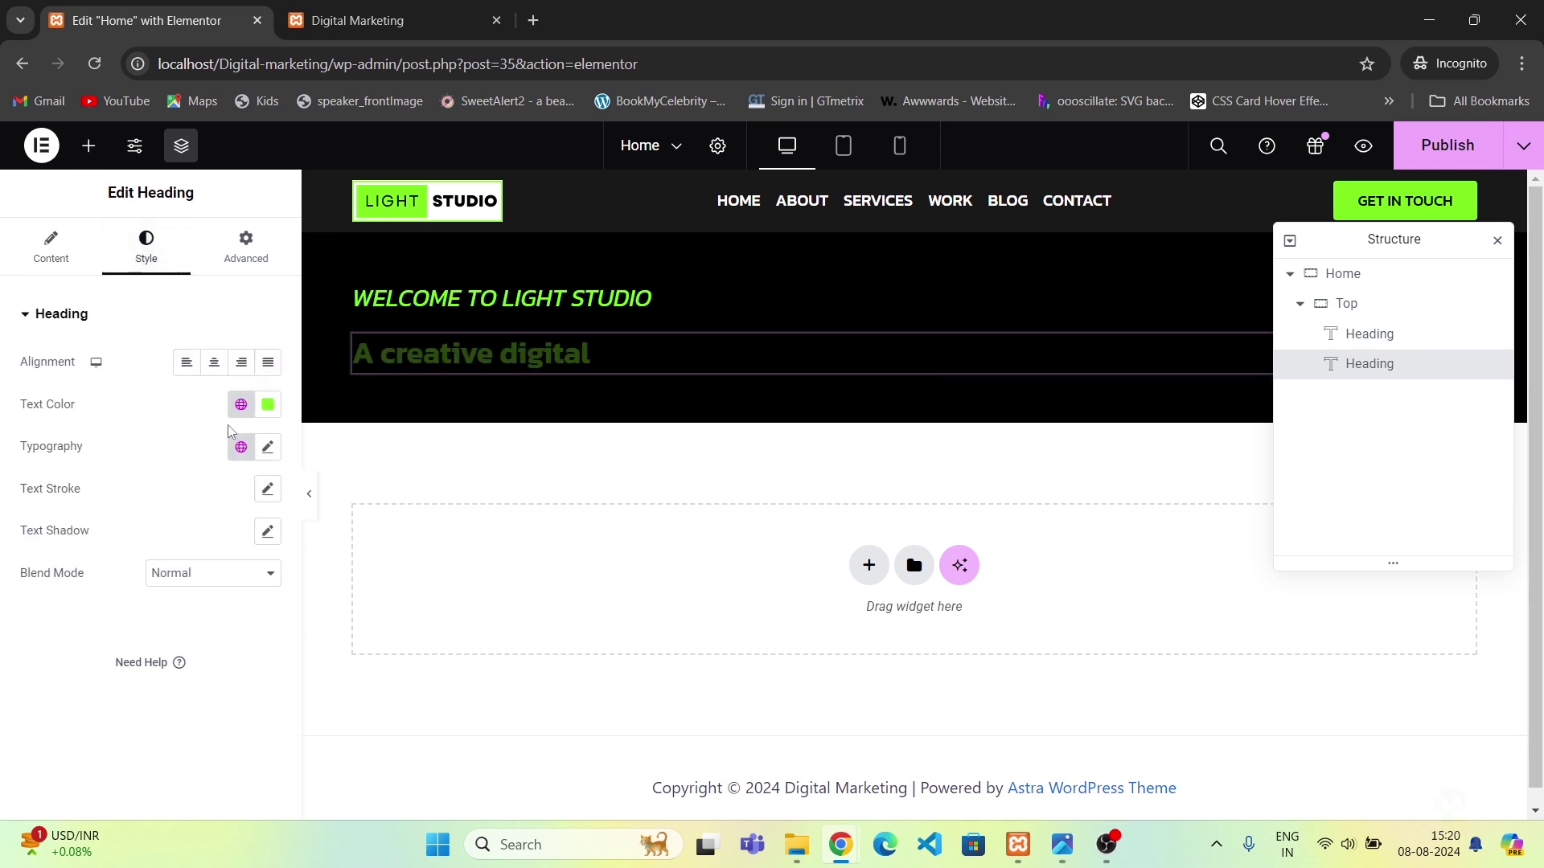
left_click(240, 404)
left_click(92, 701)
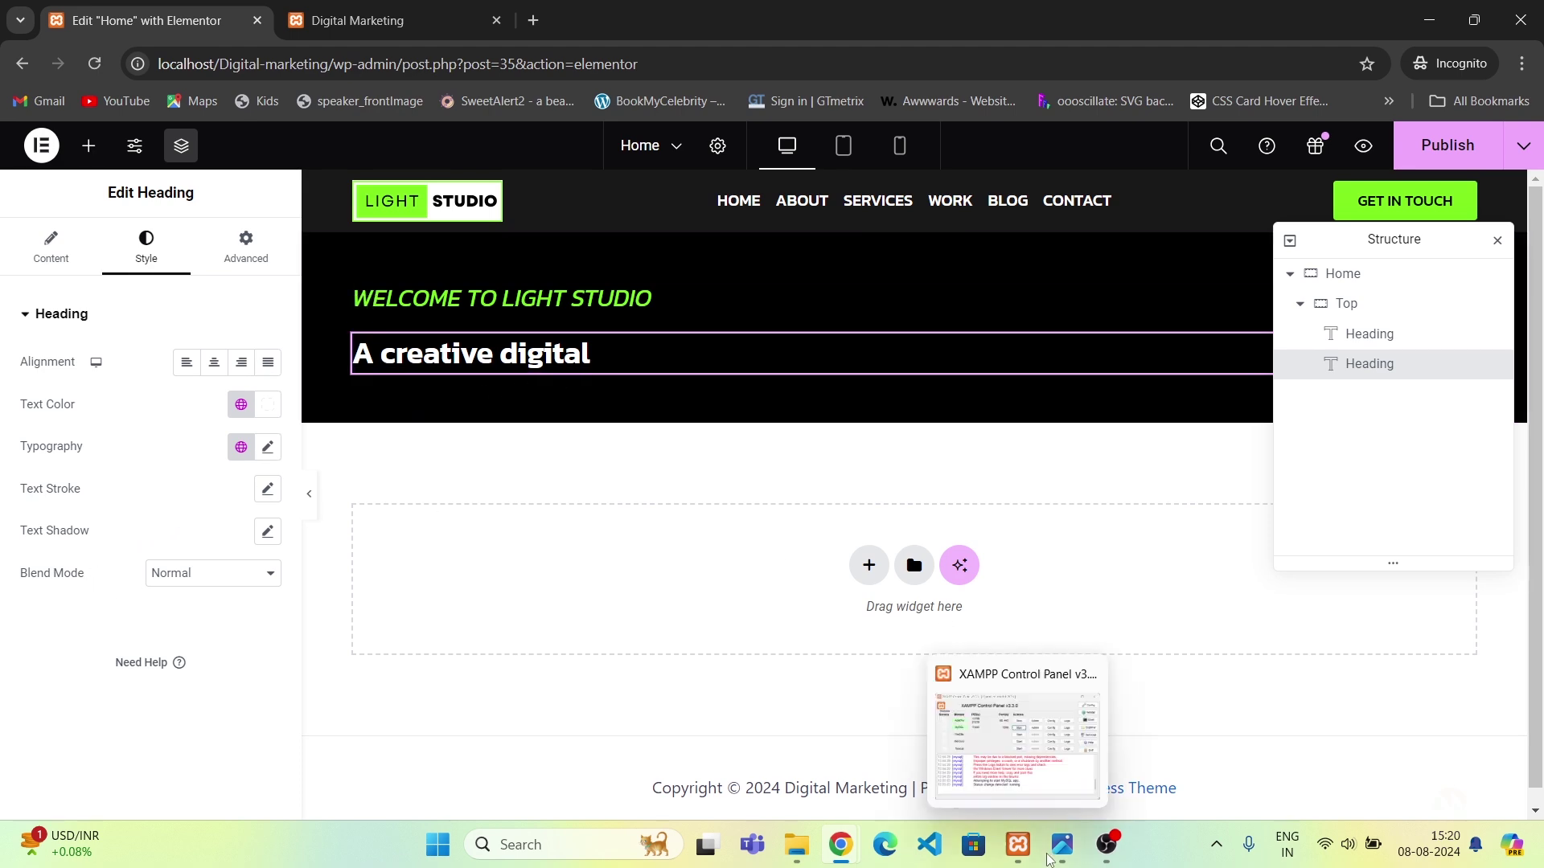
Check the headline in the reference design and set the "A creative digital" heading to 120 px and weight 600 (Semi Bold).
left_click(1061, 844)
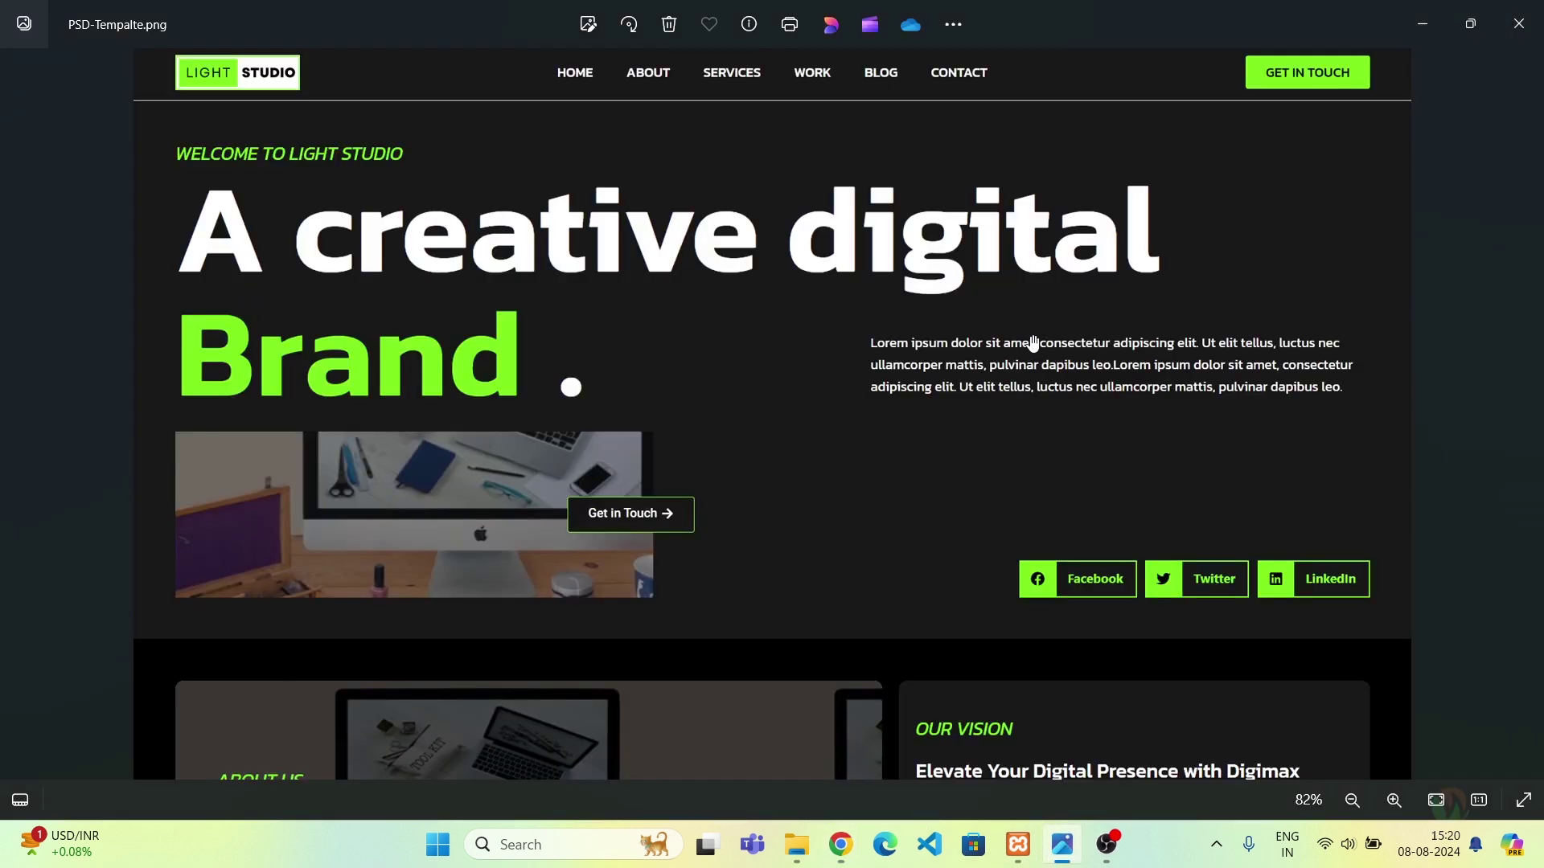
key("alt+Tab")
left_click(155, 274)
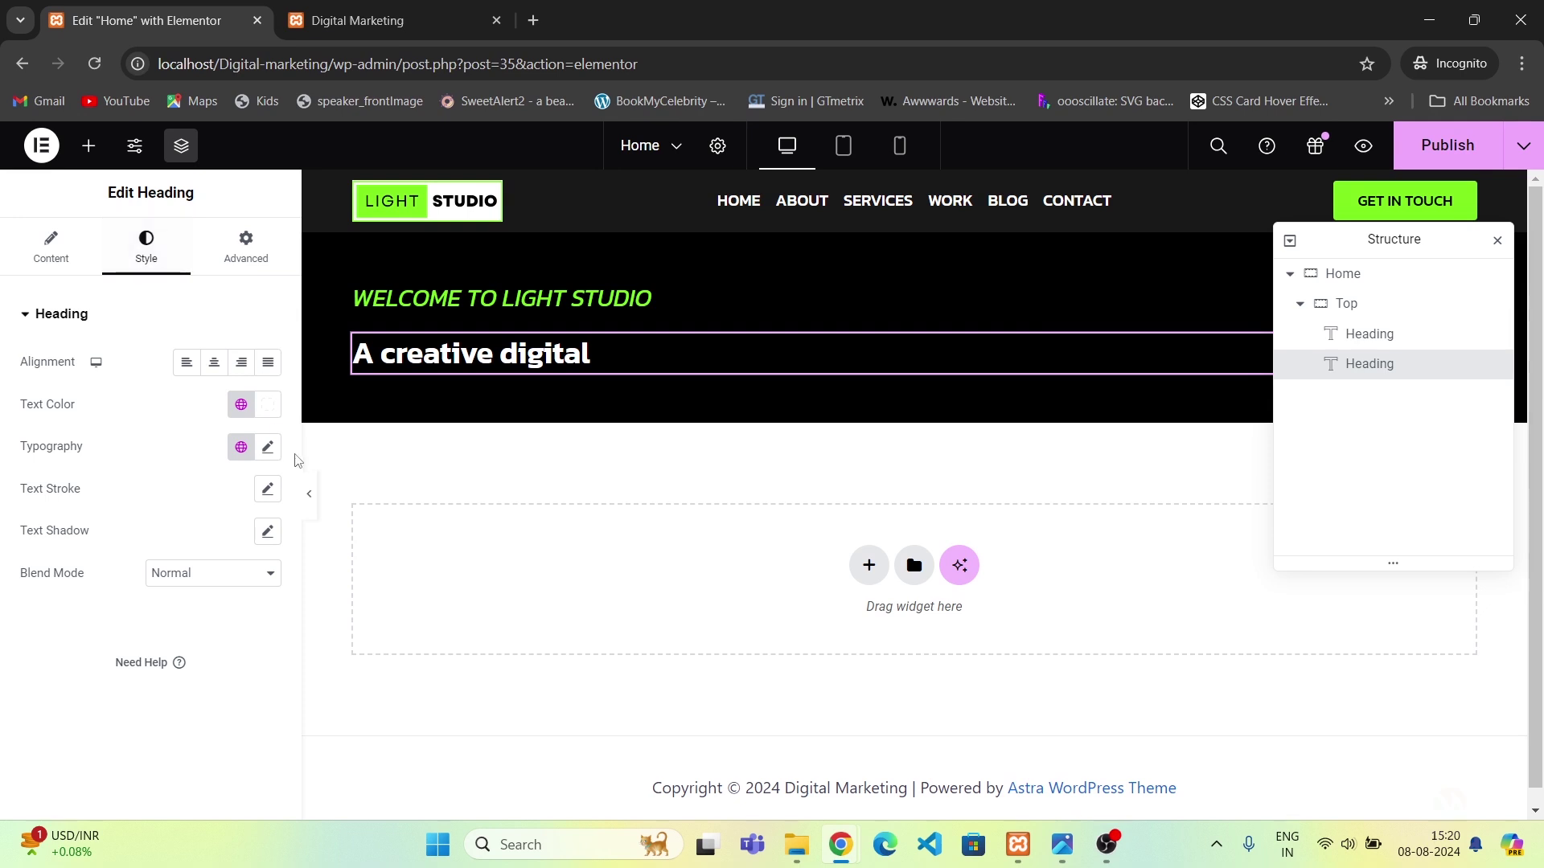
left_click(241, 447)
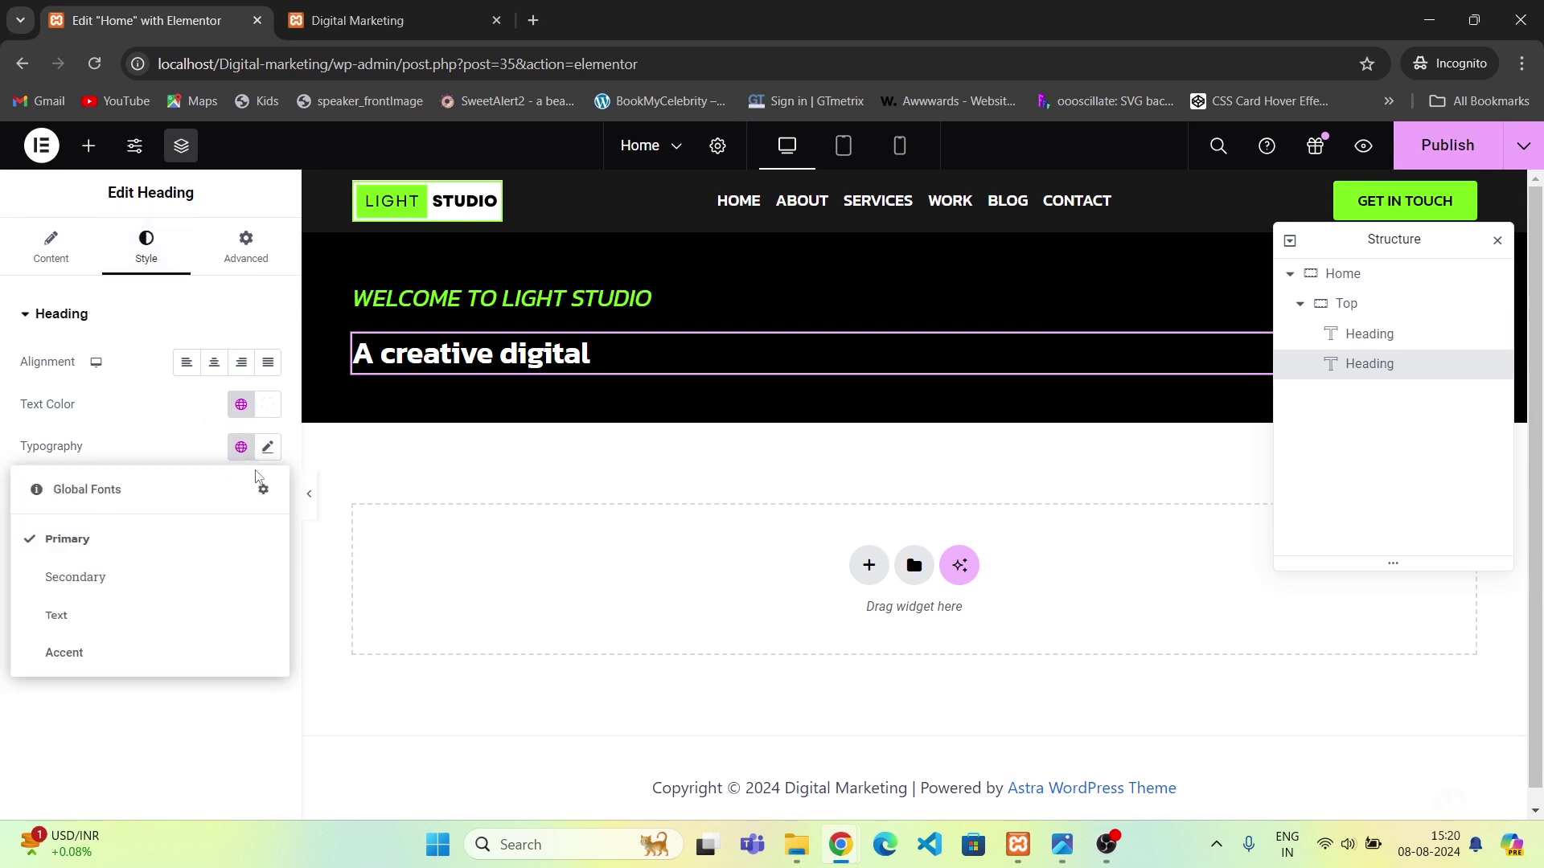
left_click(268, 449)
left_click(218, 659)
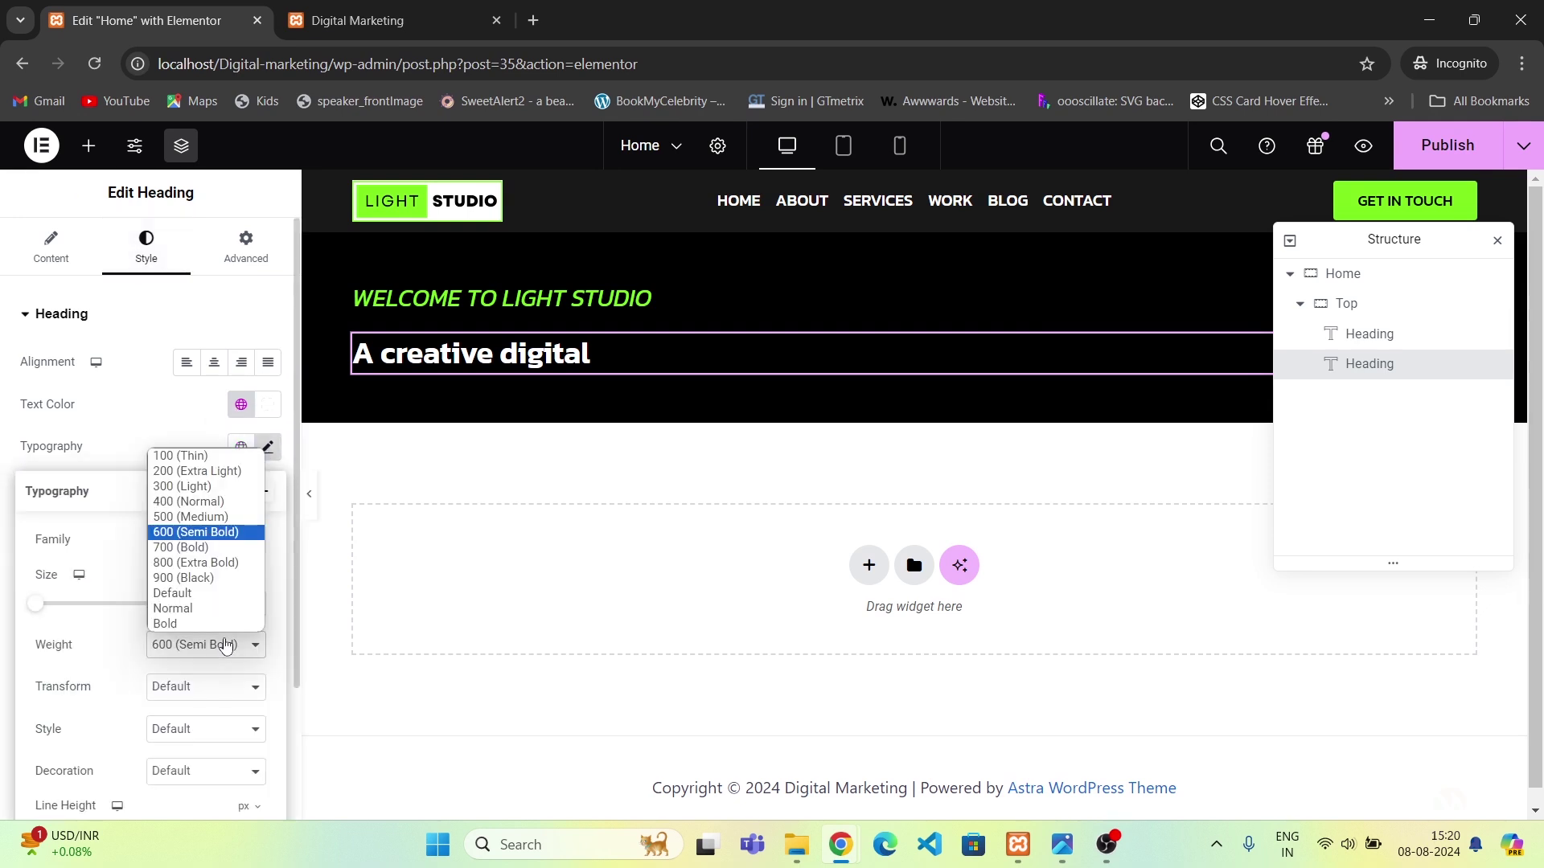
left_click(226, 524)
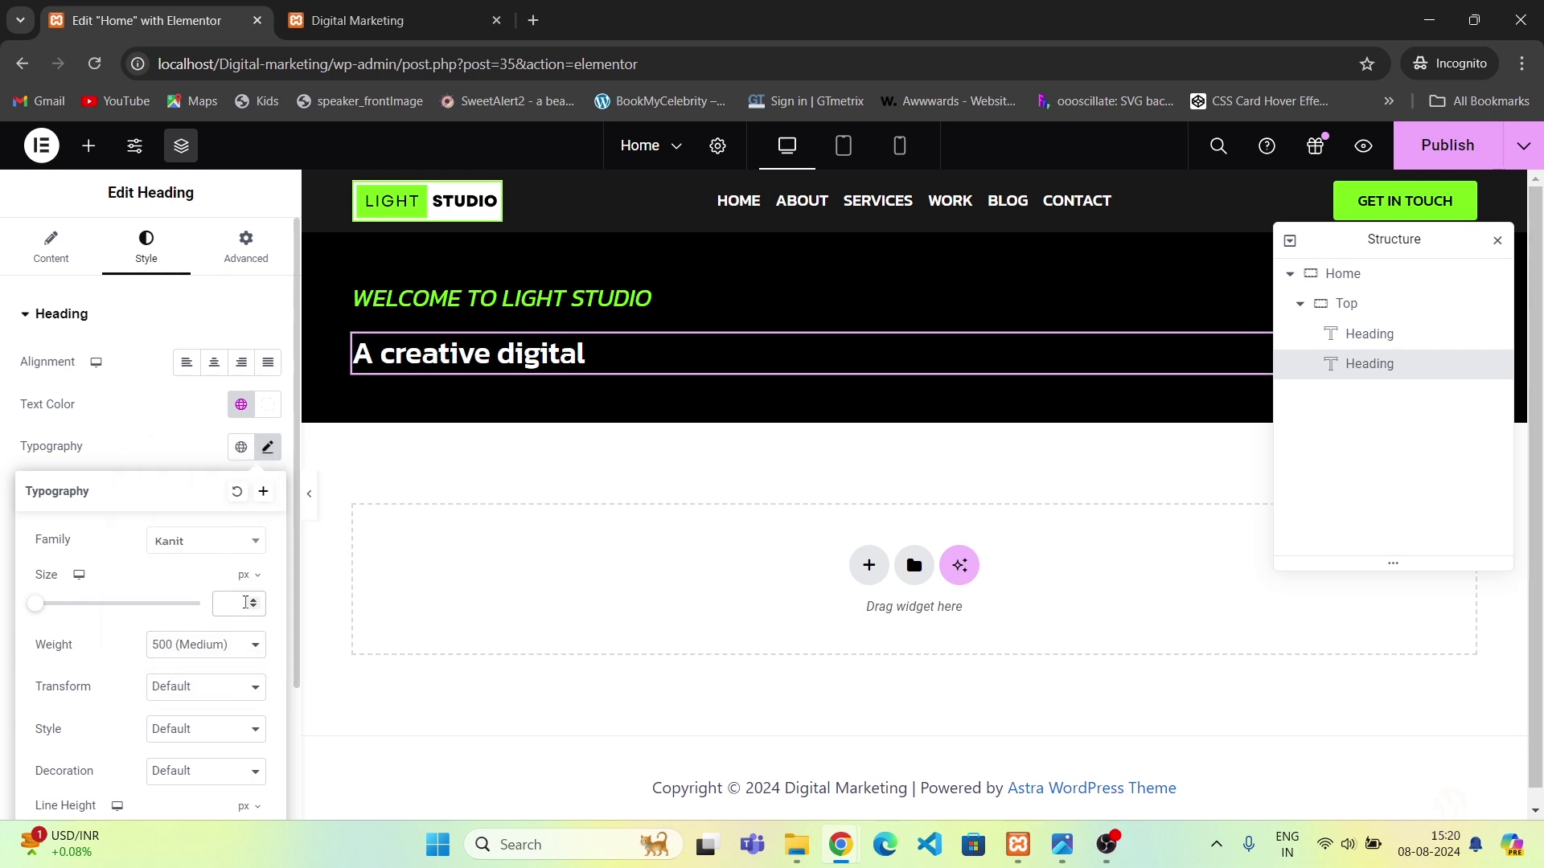
left_click(246, 603)
type("120")
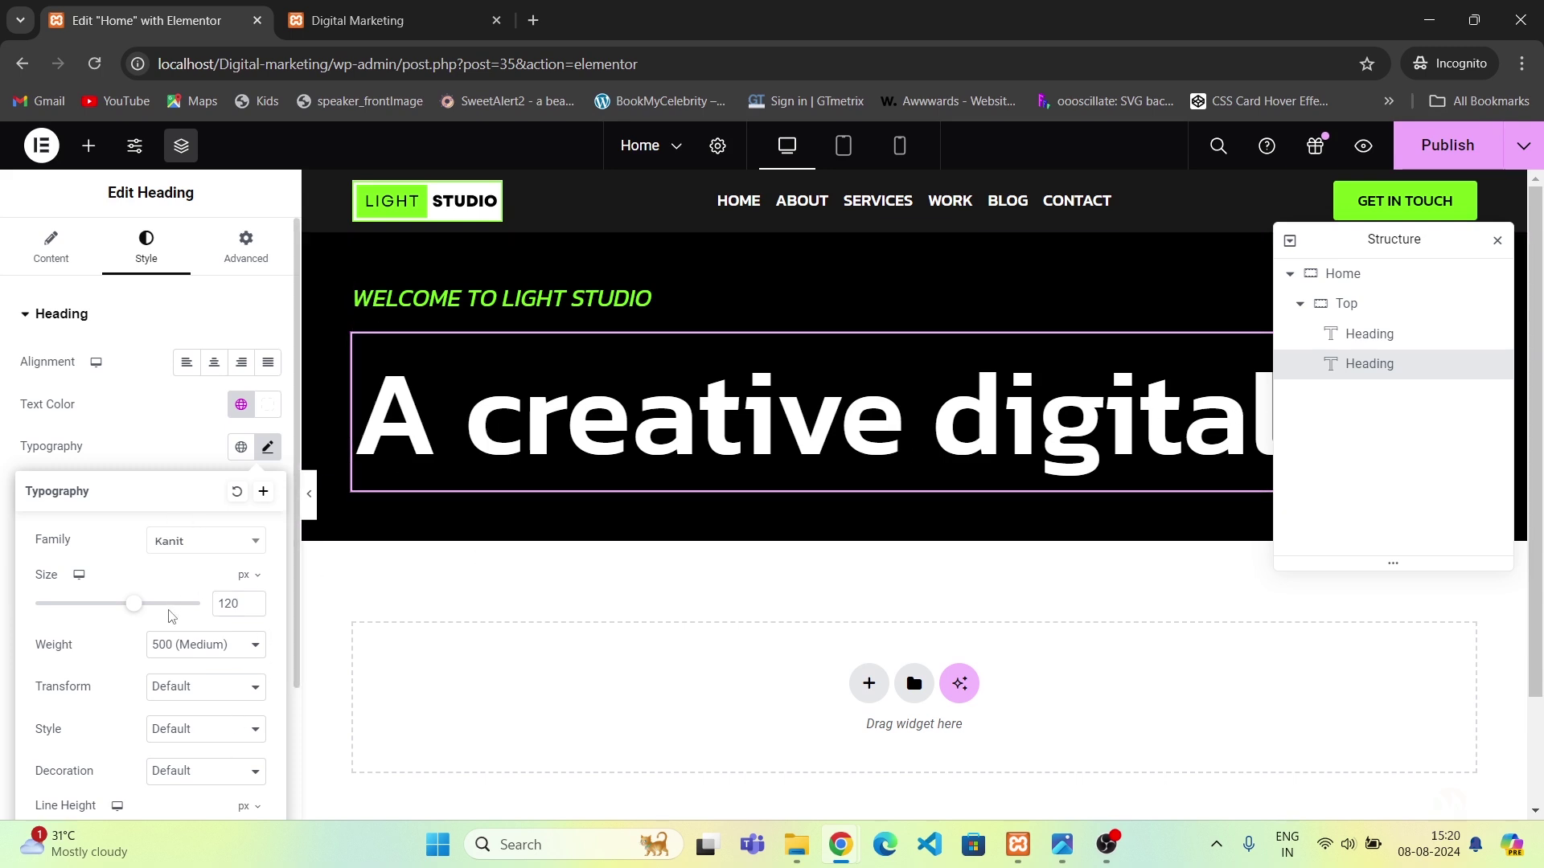
left_click(192, 645)
left_click(201, 544)
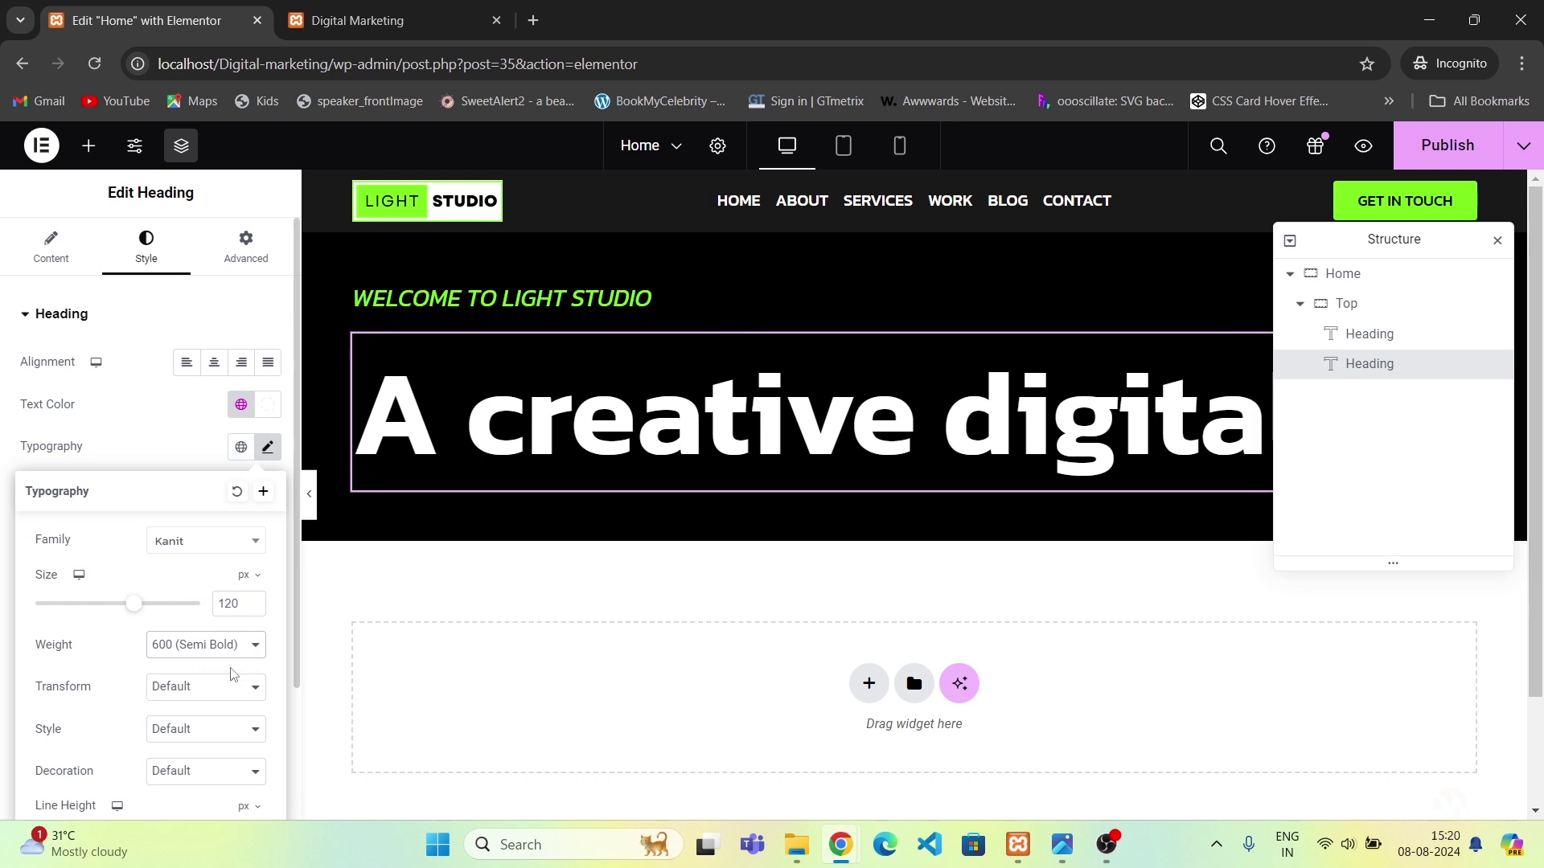
Publish the page and compare the headline on the live site with the reference design.
left_click(1457, 154)
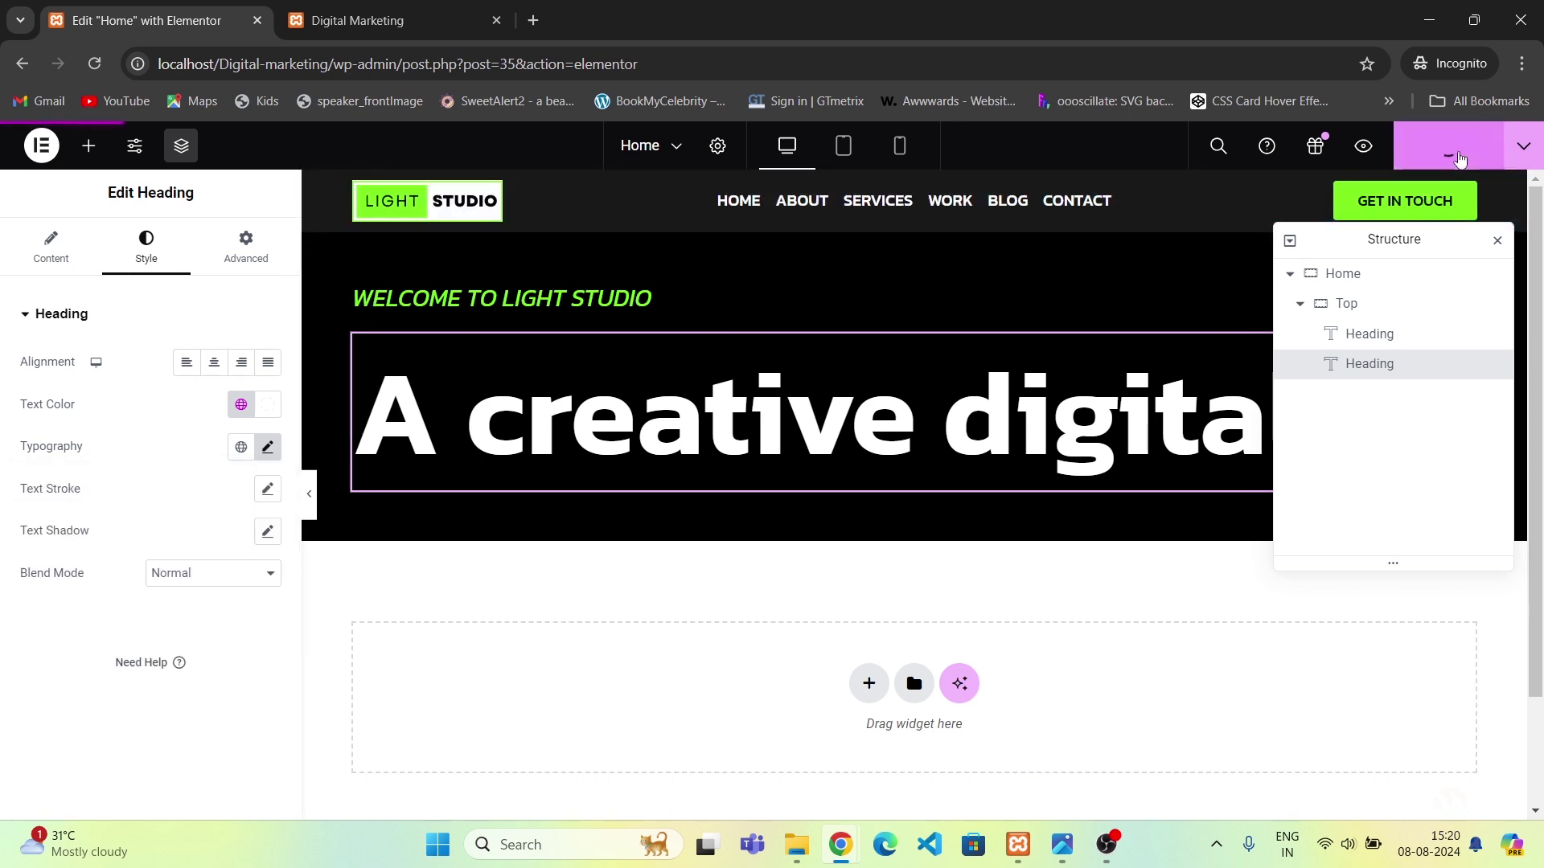
left_click(407, 6)
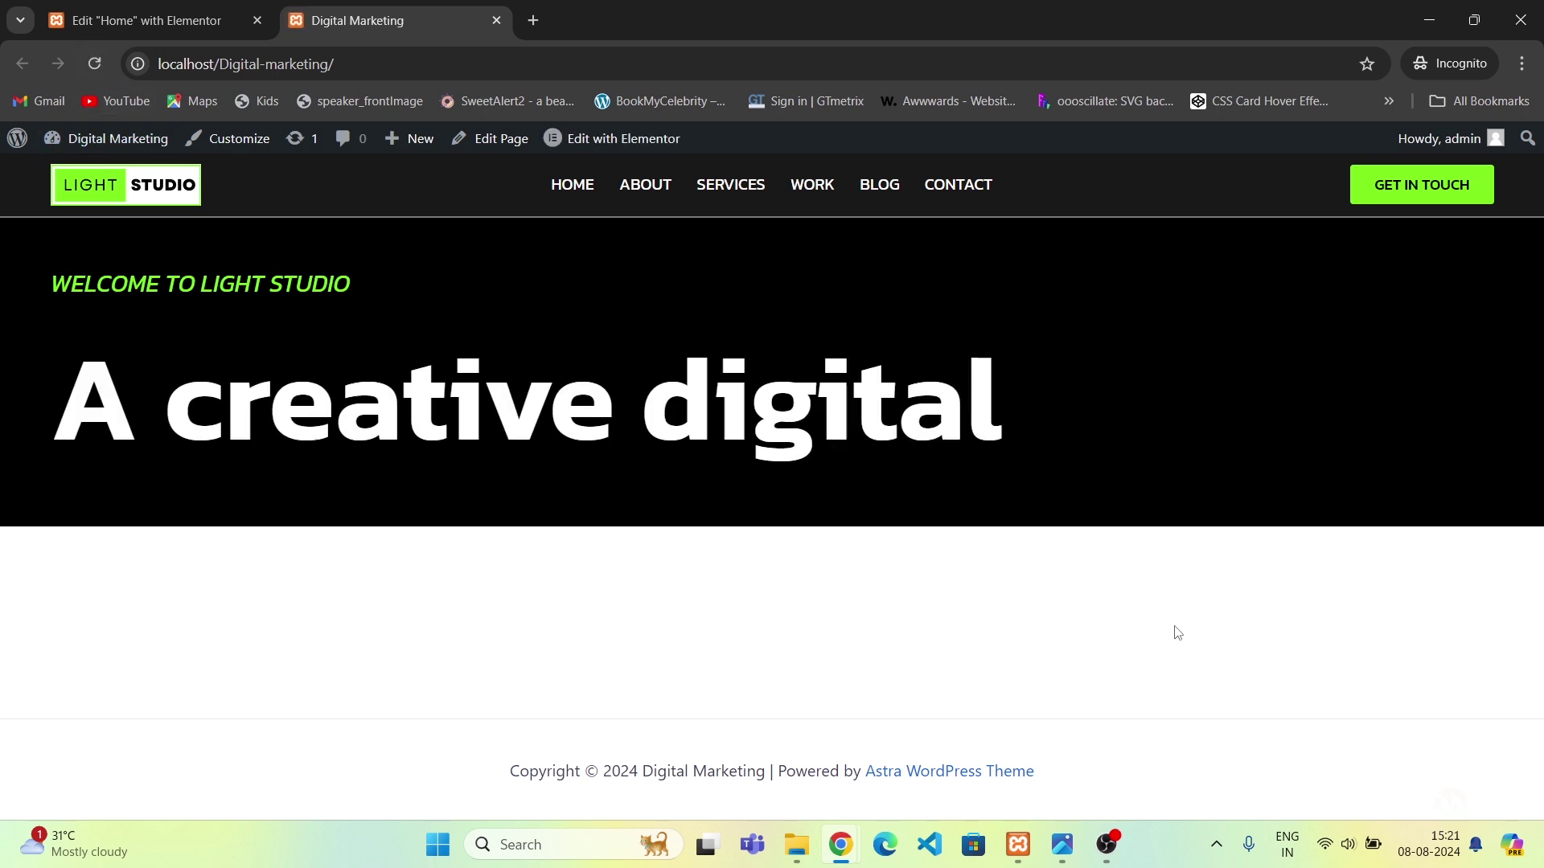
left_click(1063, 848)
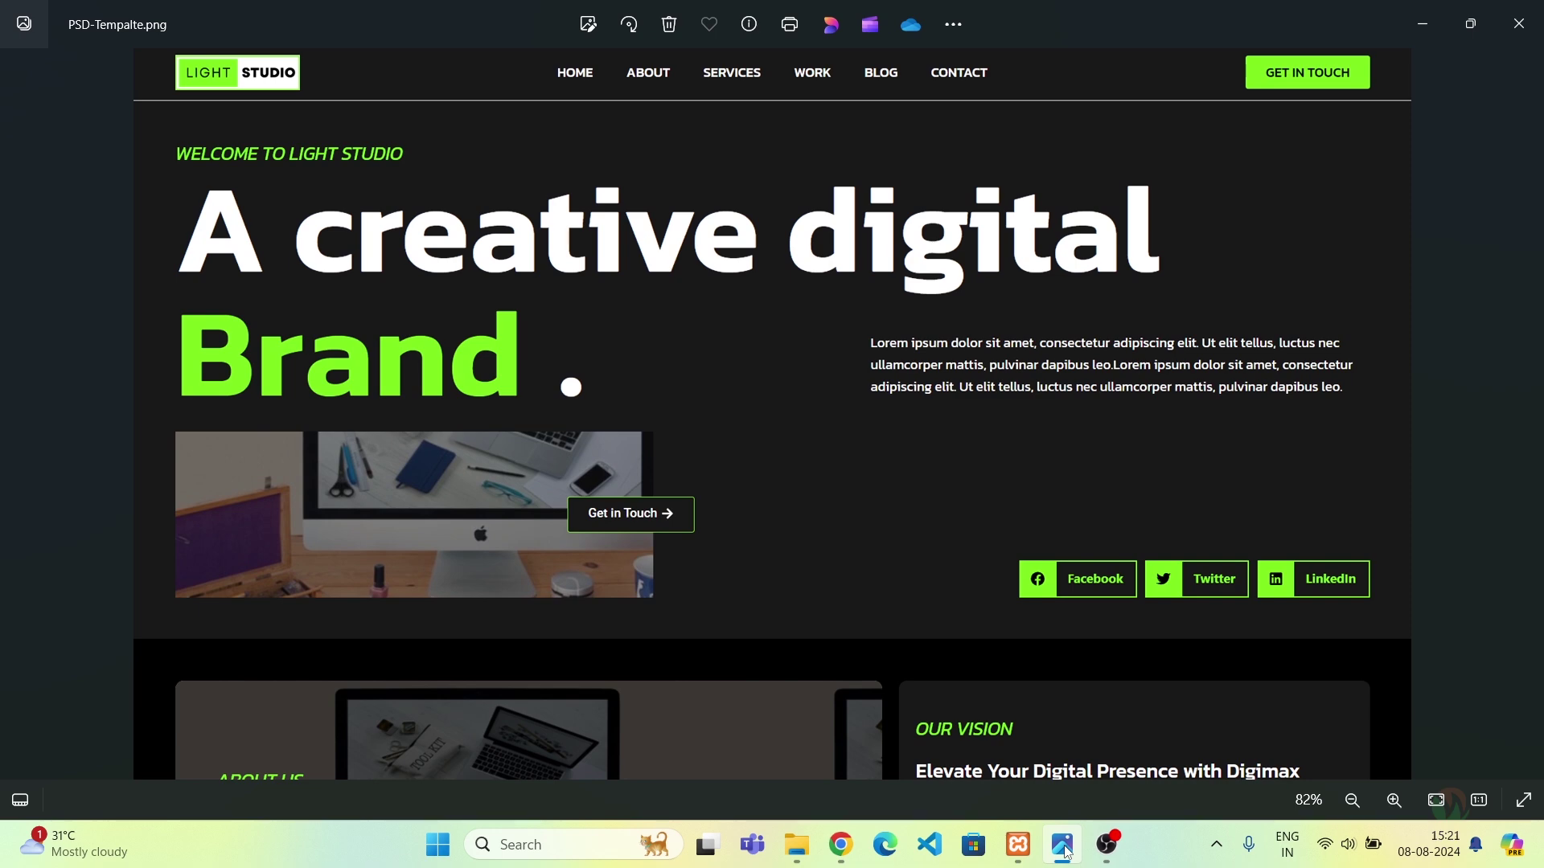
left_click(1063, 849)
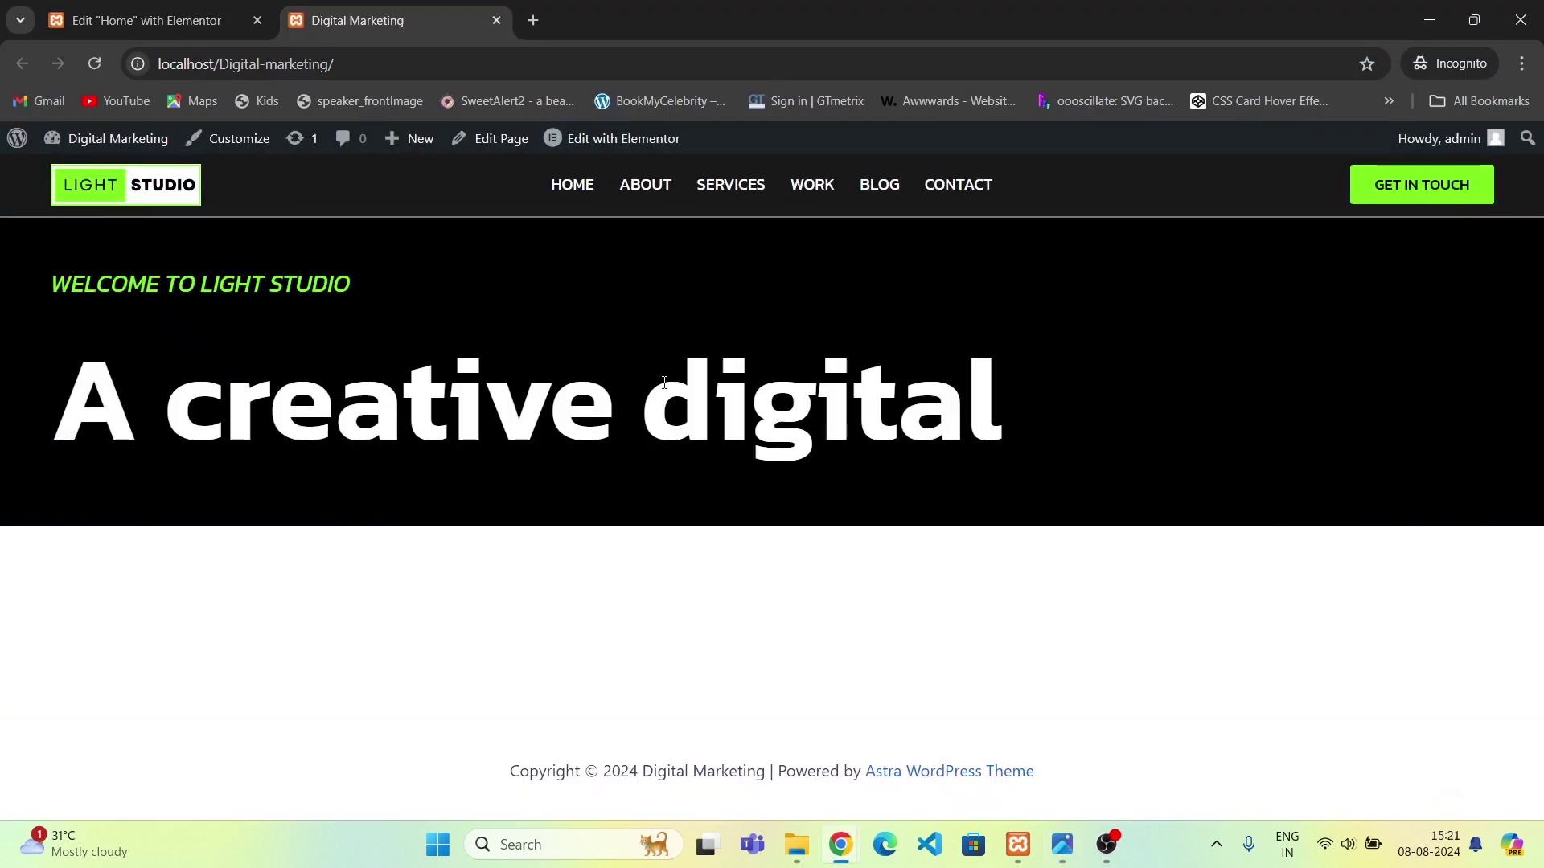
Set the "A creative digital" heading's font size to 150 px.
left_click(160, 10)
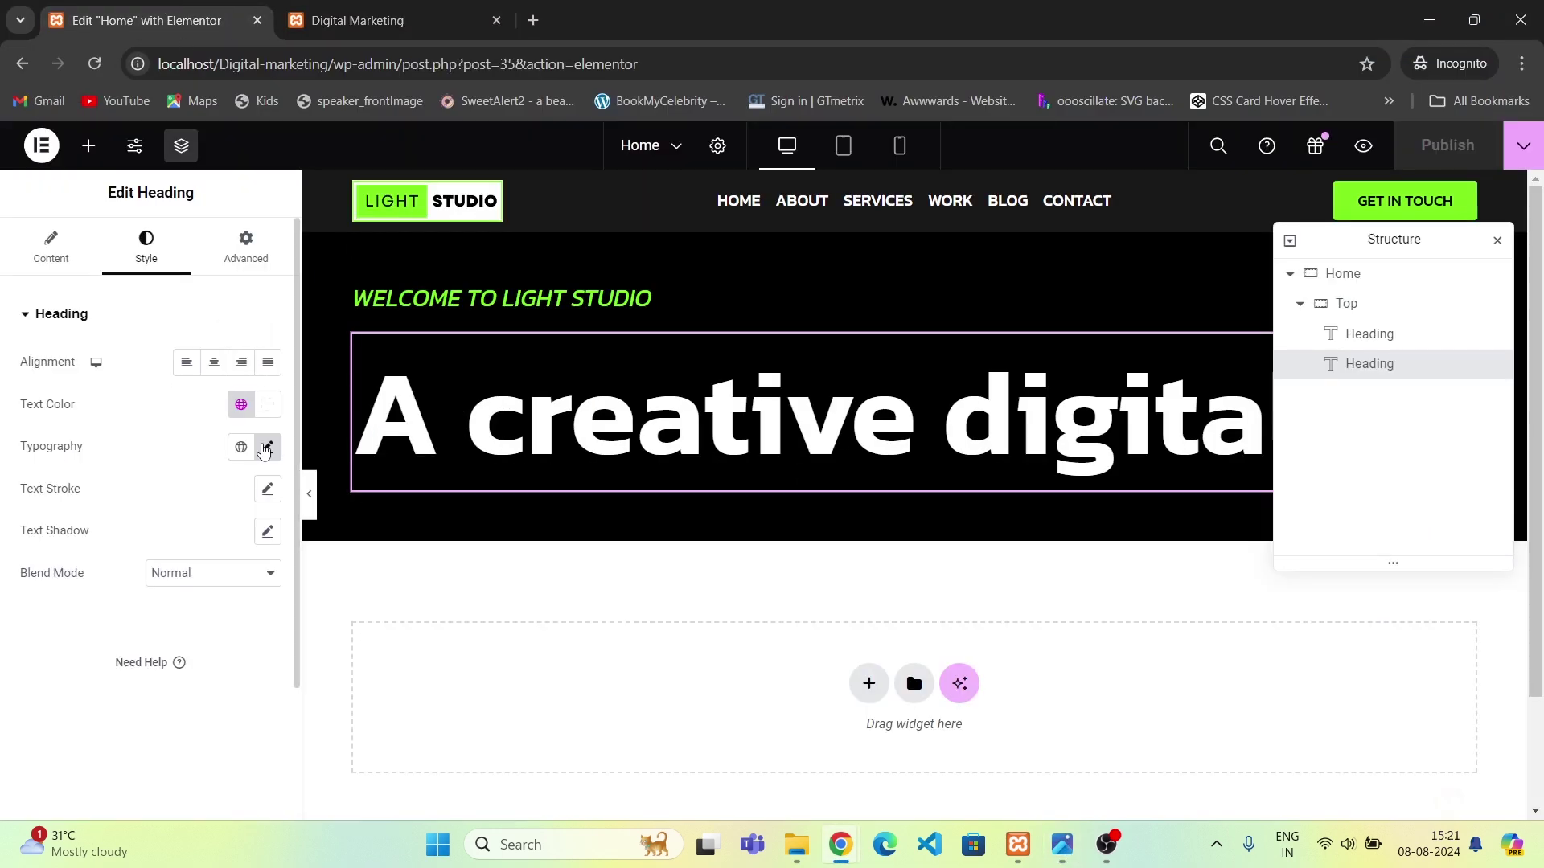
left_click(268, 450)
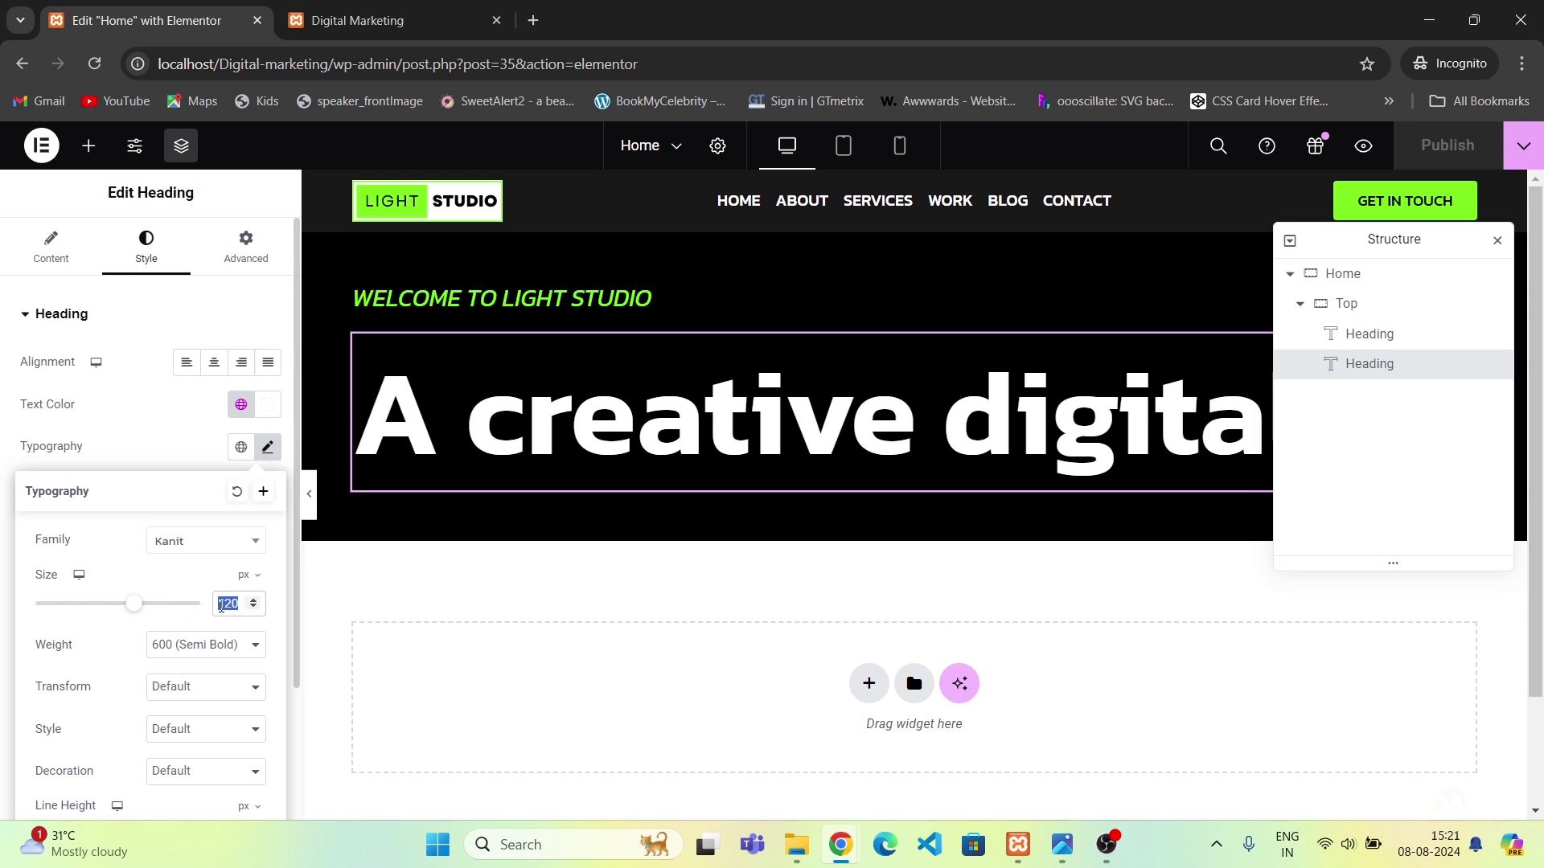
type("140")
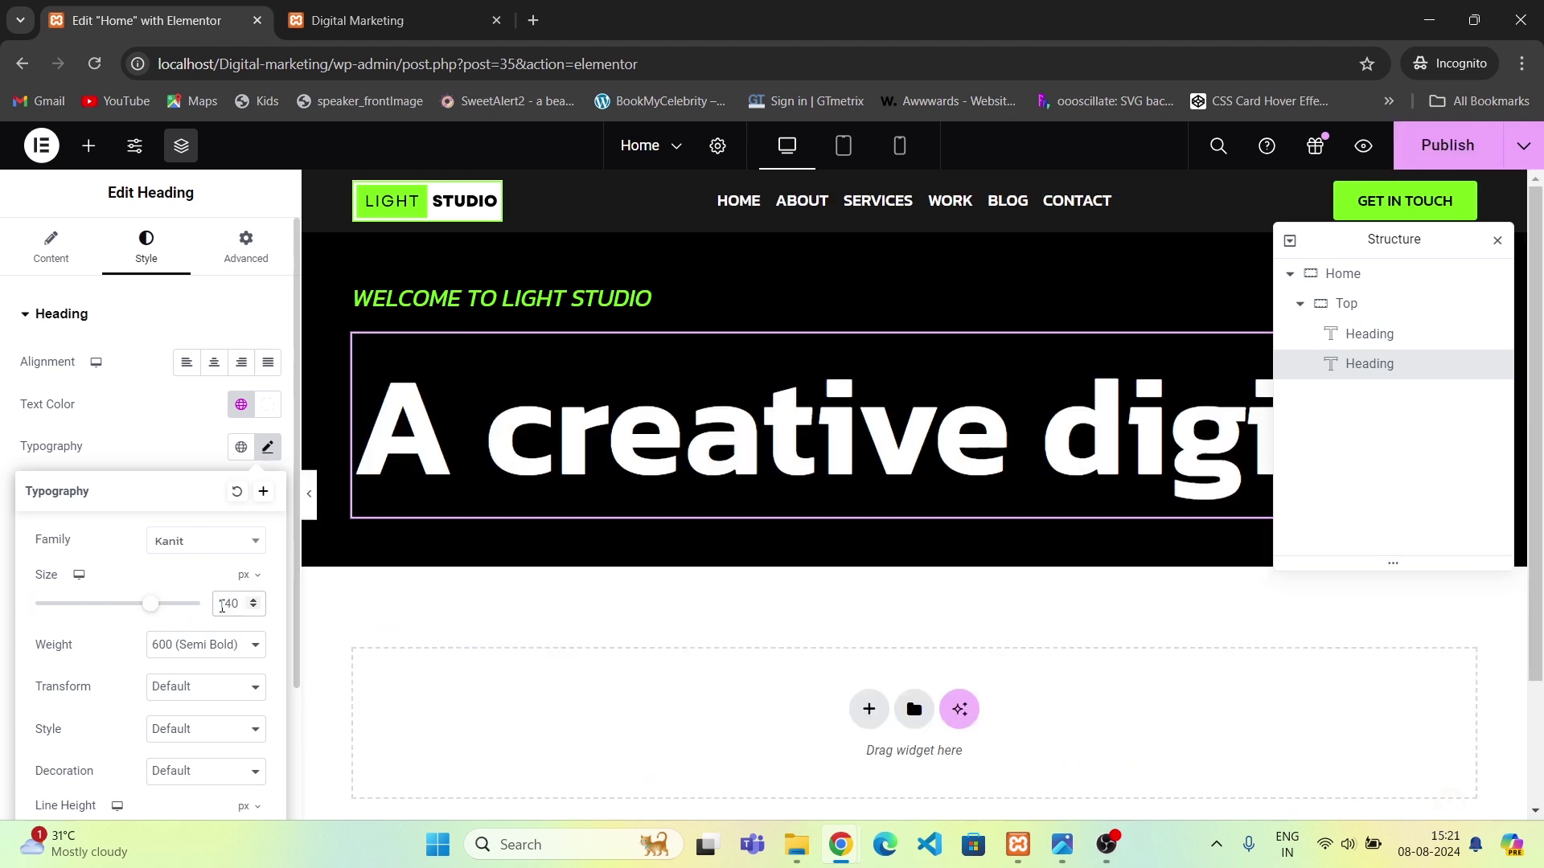
type("150")
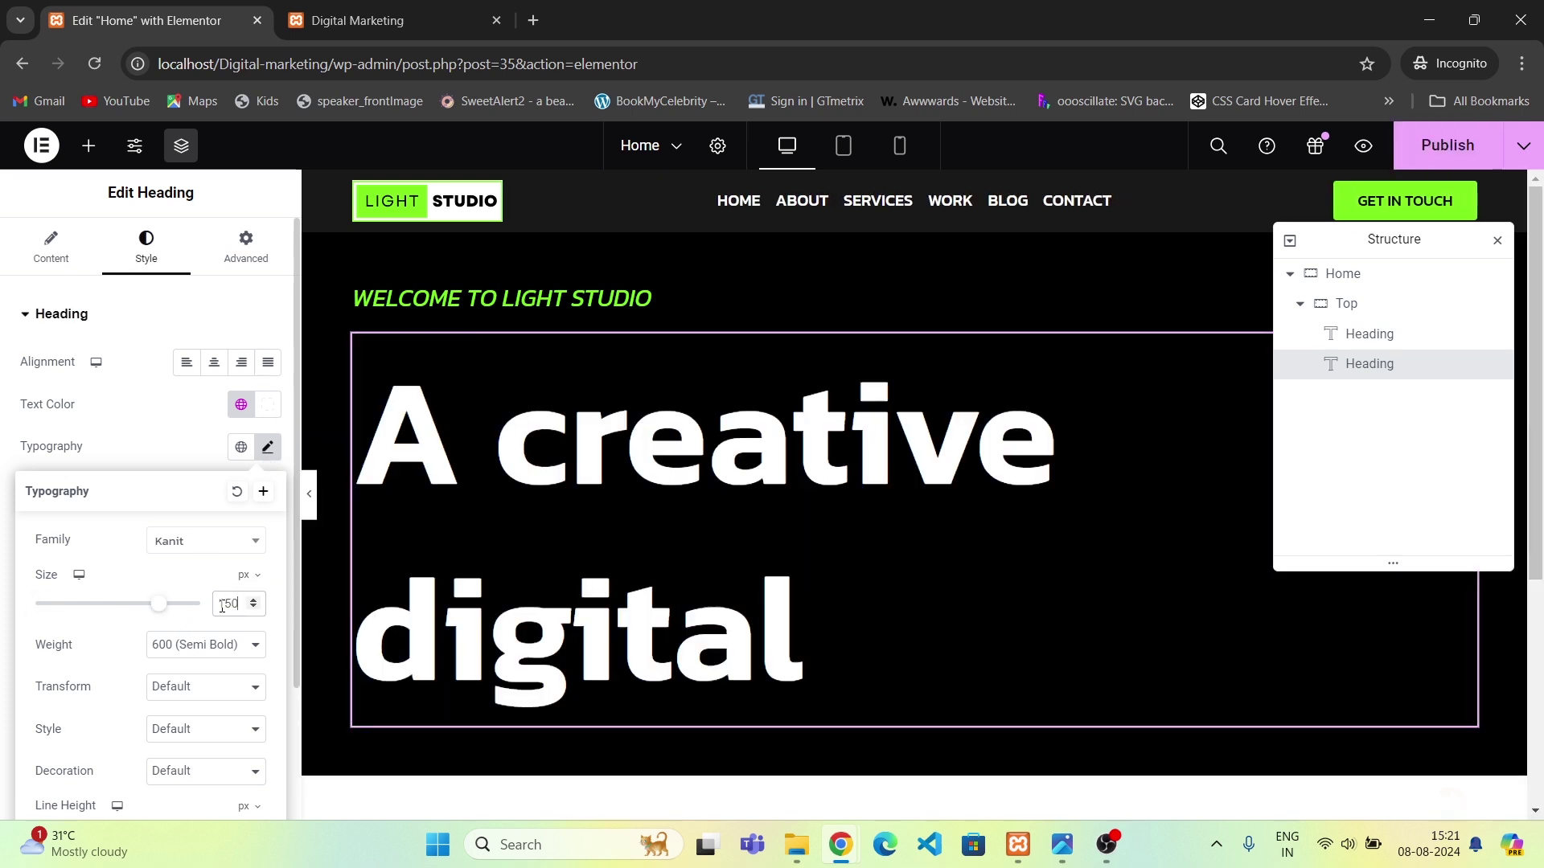
Publish the page and check the enlarged headline on the live site.
left_click(1447, 146)
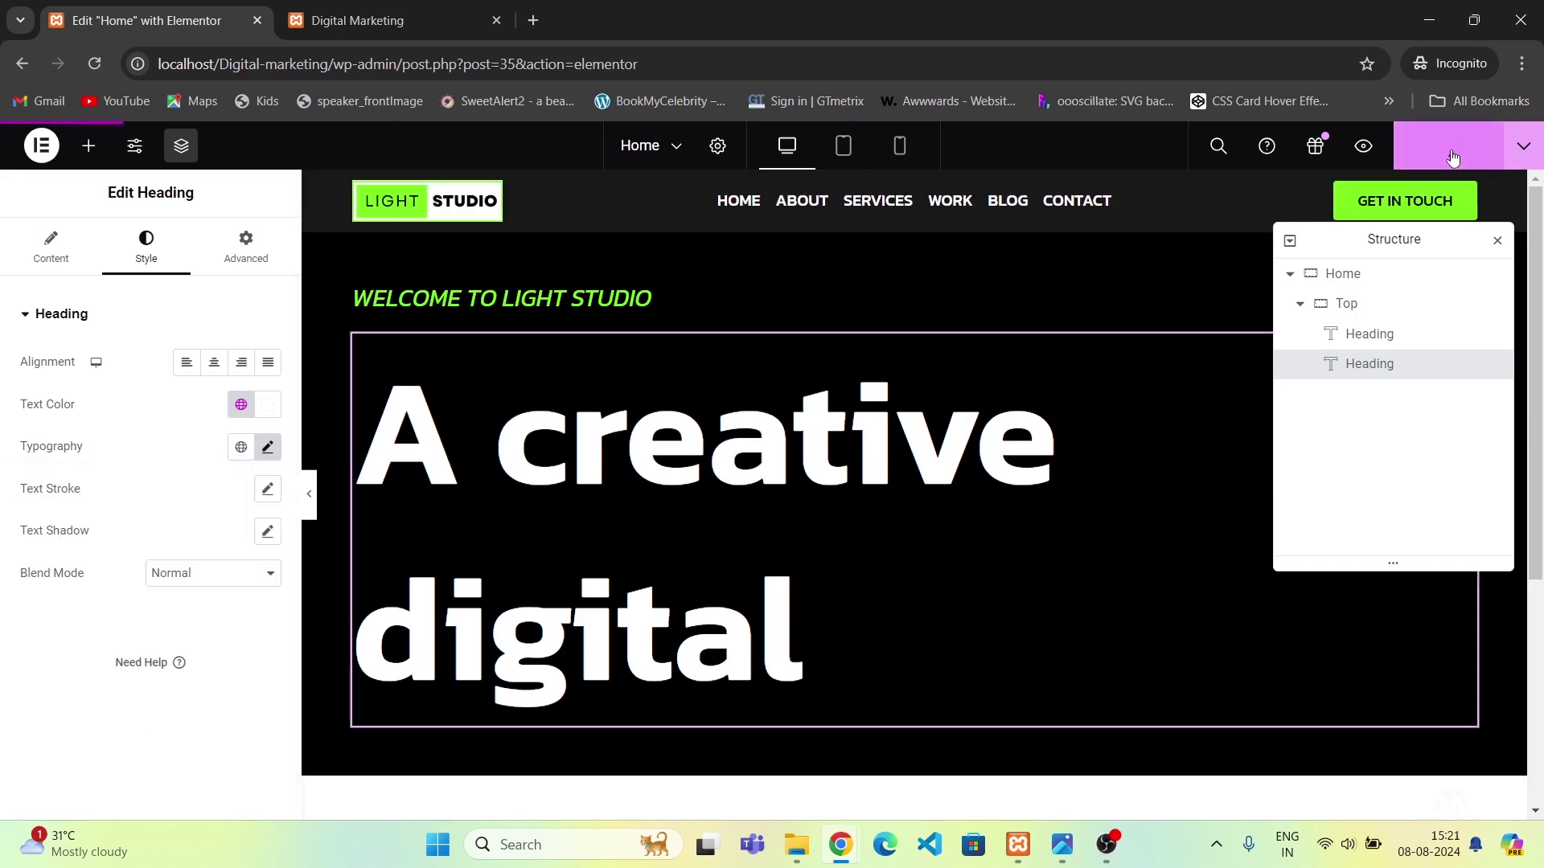
left_click(384, 6)
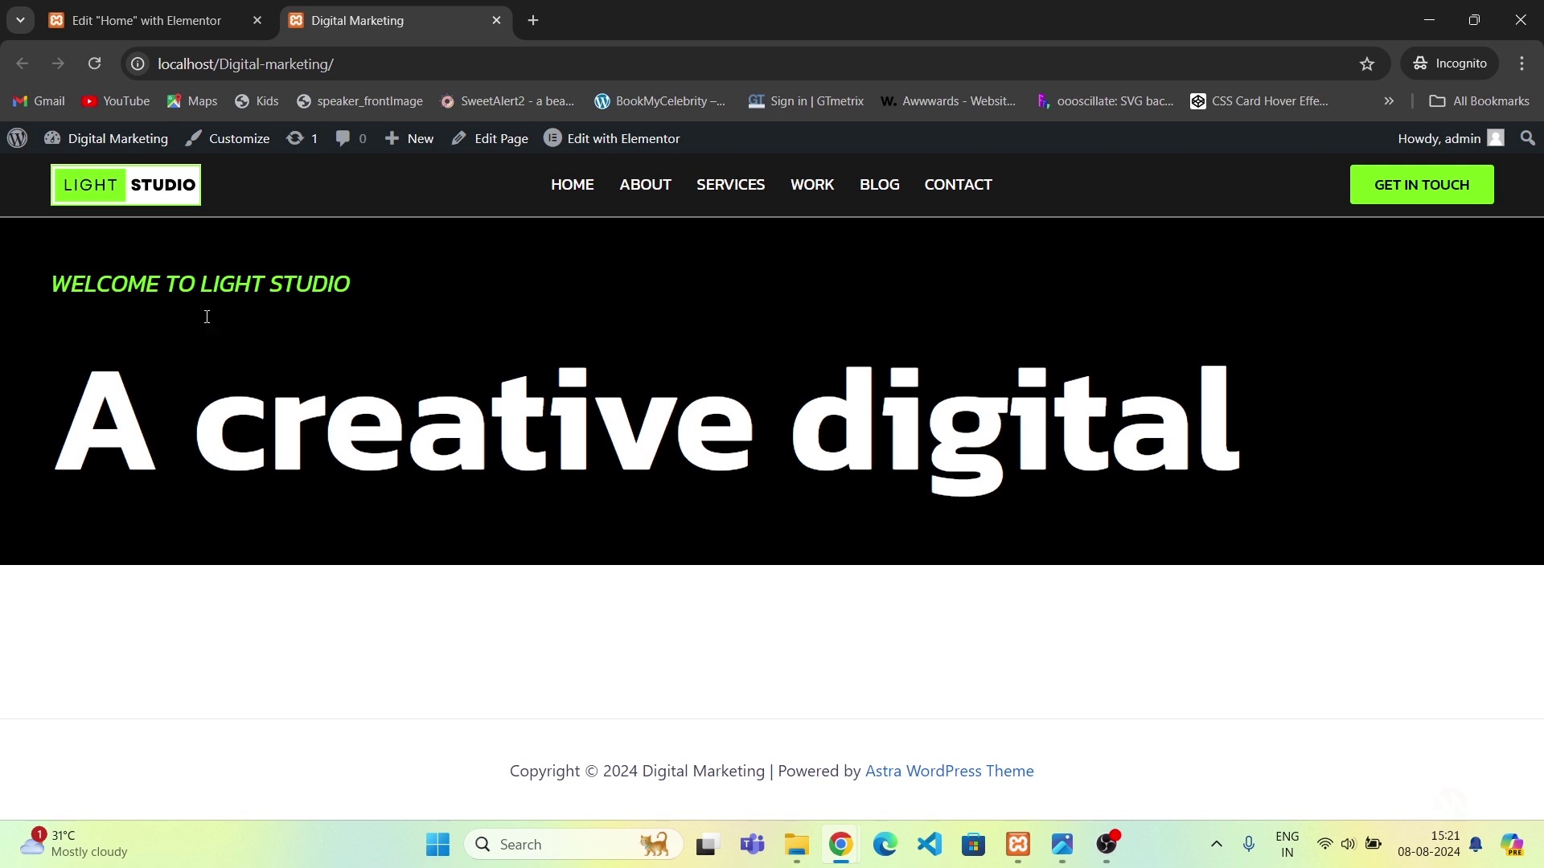
left_click(109, 7)
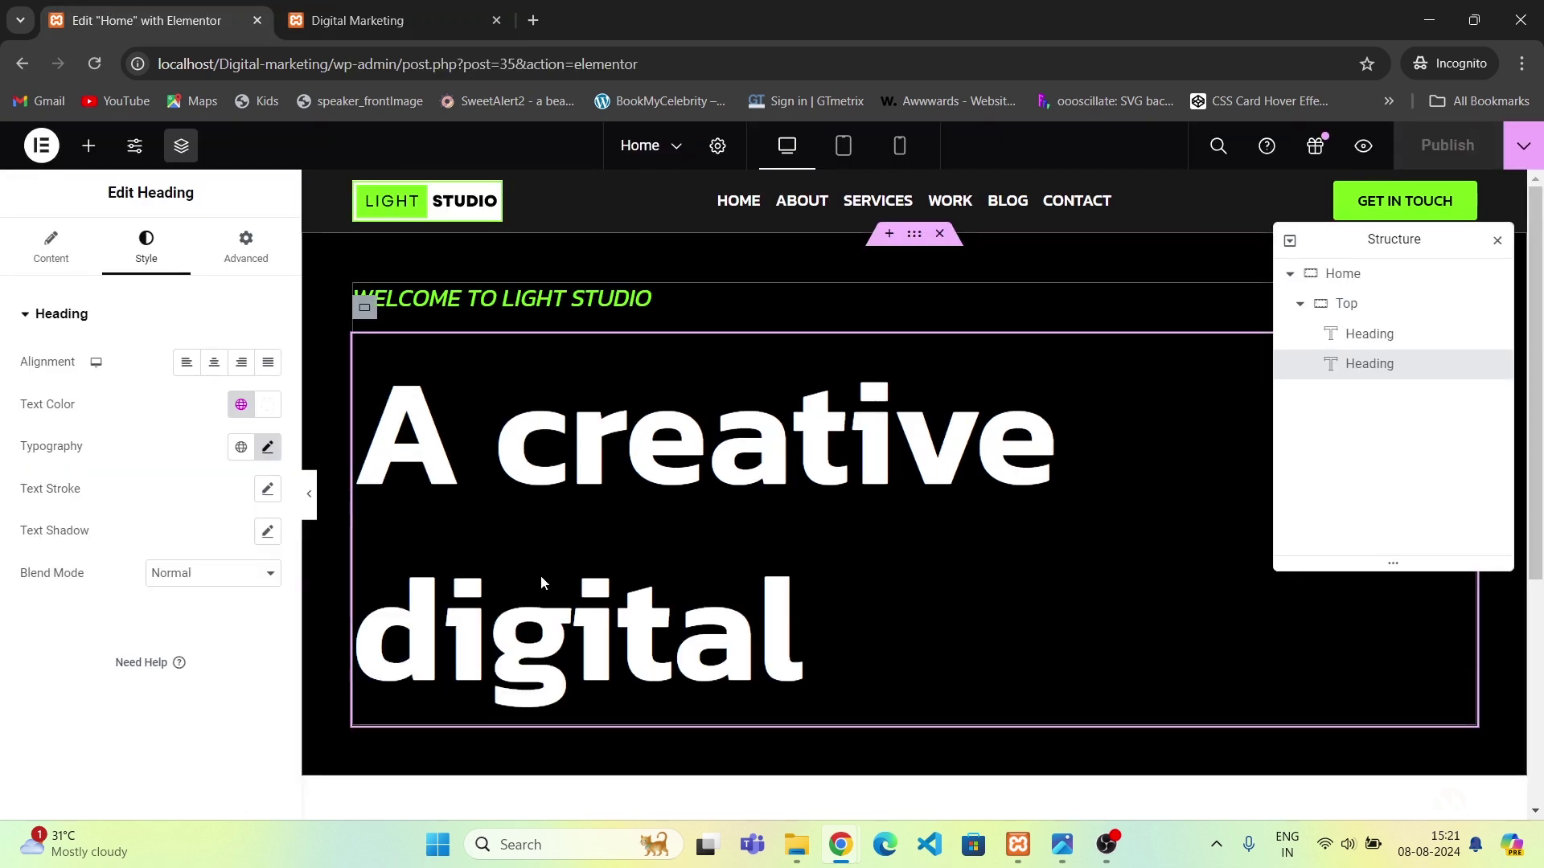
Collapse the Top container in the structure and add a new container inside the Home container below it.
left_click(1336, 312)
left_click(1302, 310)
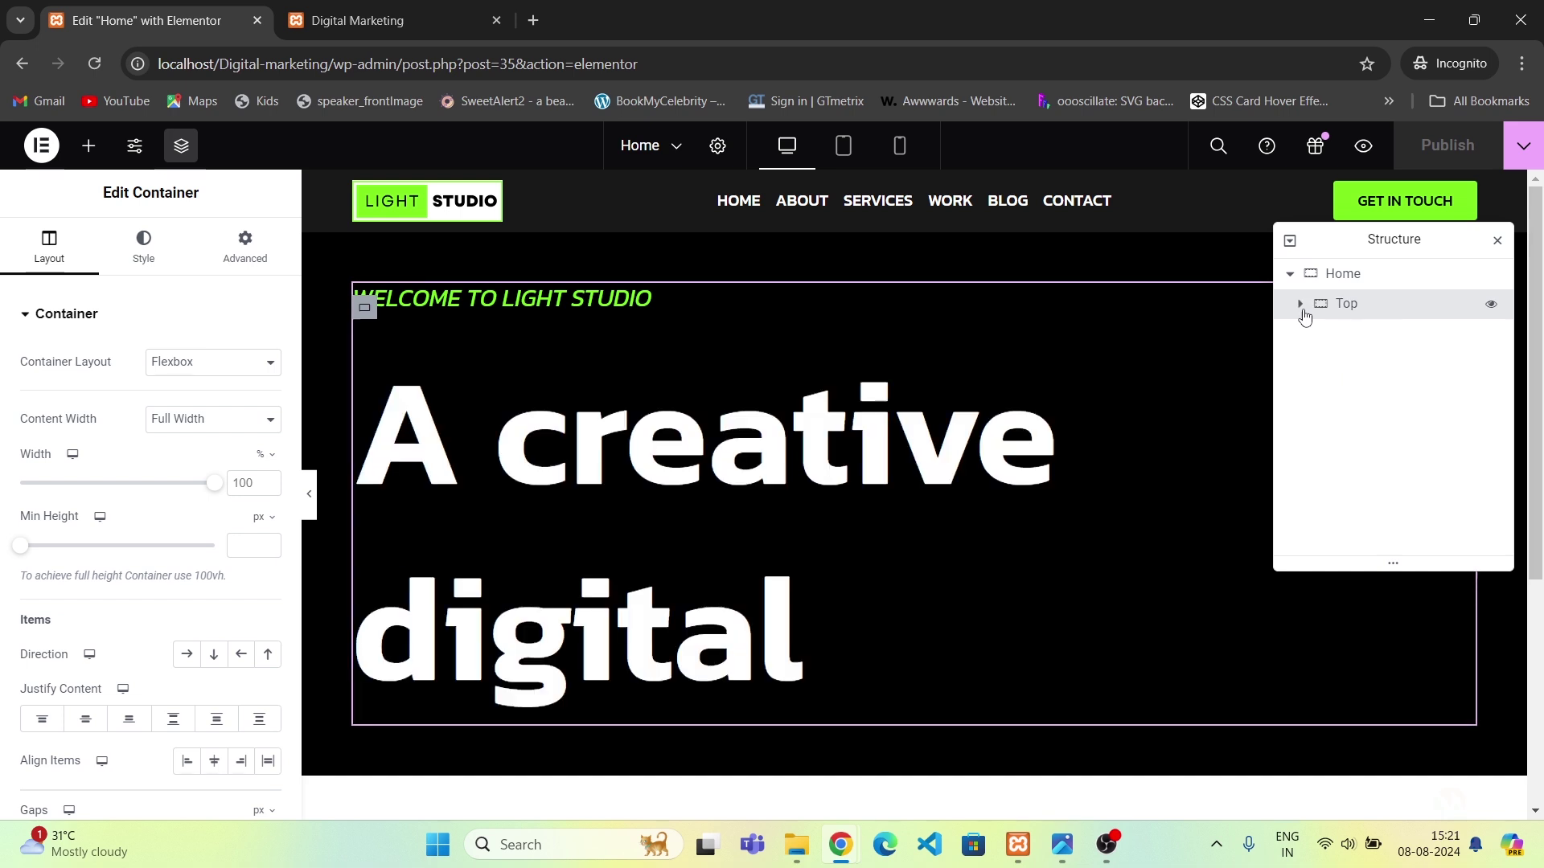
left_click(91, 148)
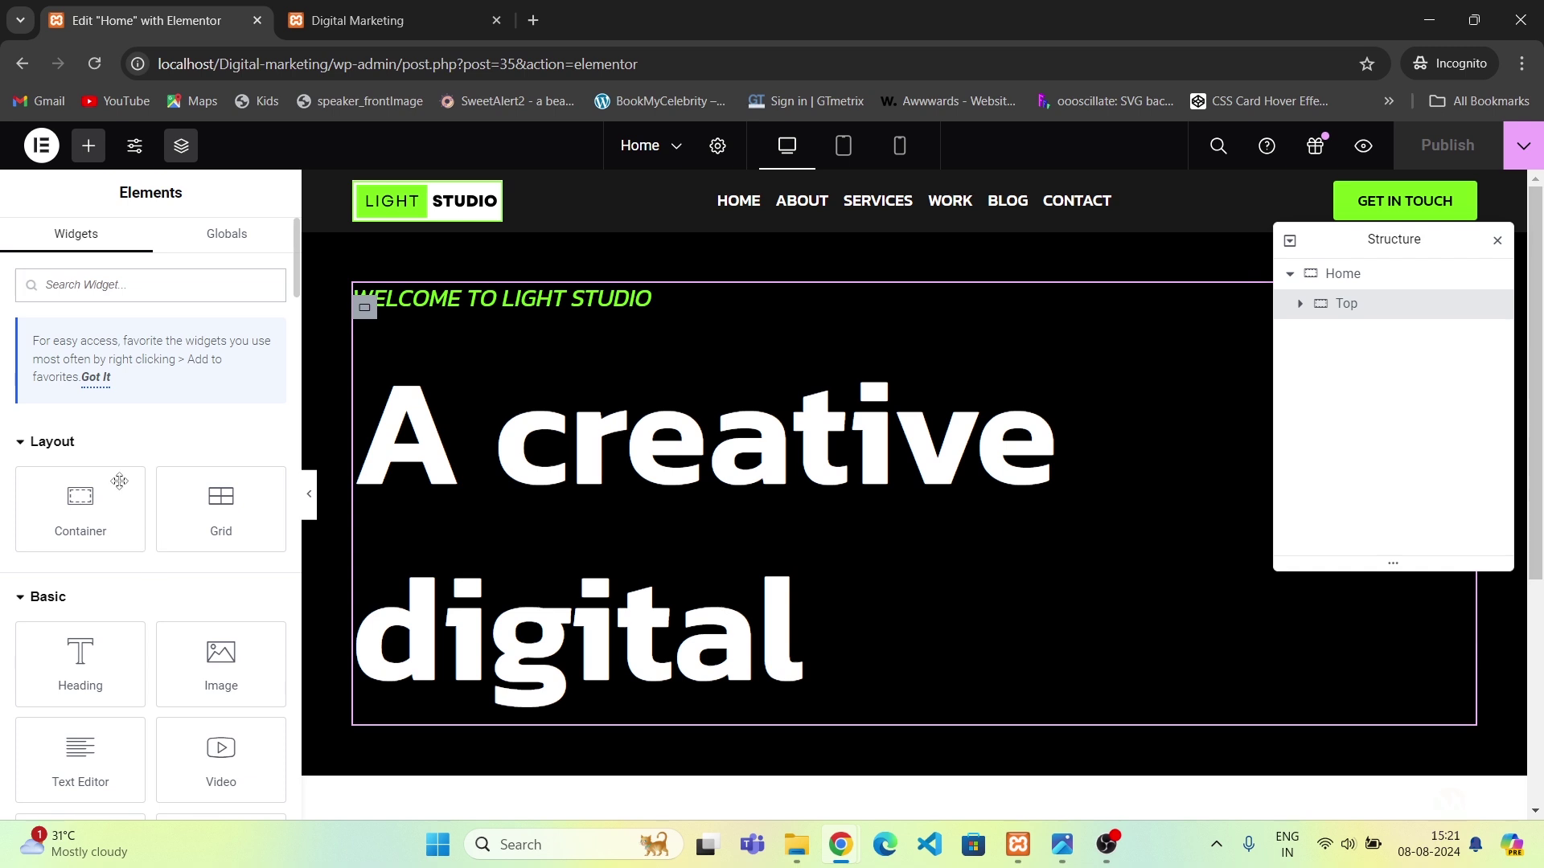
mouse_move(76, 500)
left_mouse_down()
mouse_move(228, 460)
mouse_move(72, 505)
left_mouse_up()
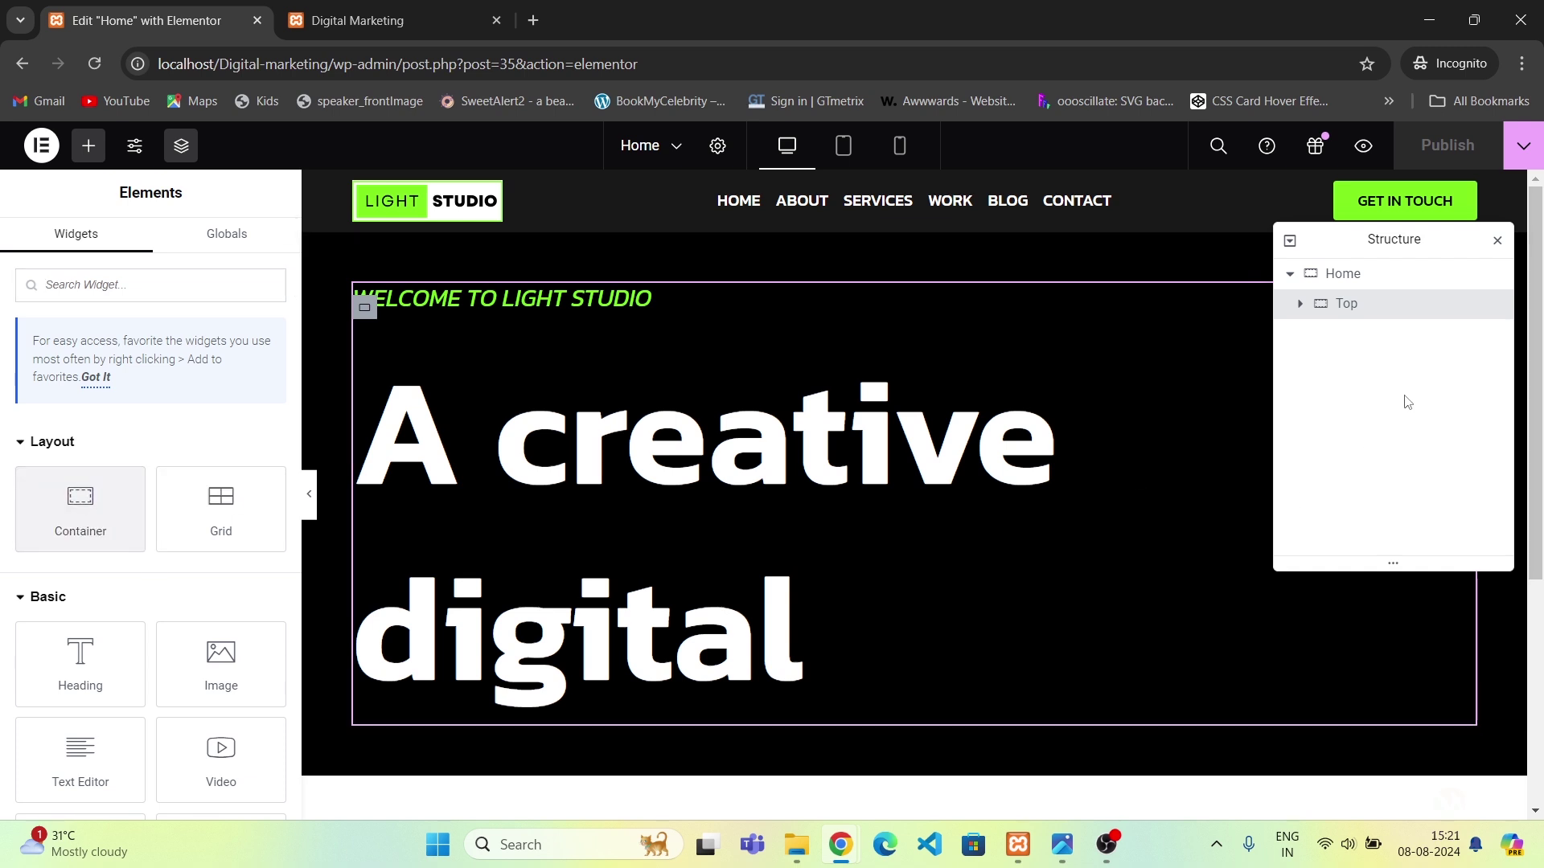
left_click(1353, 278)
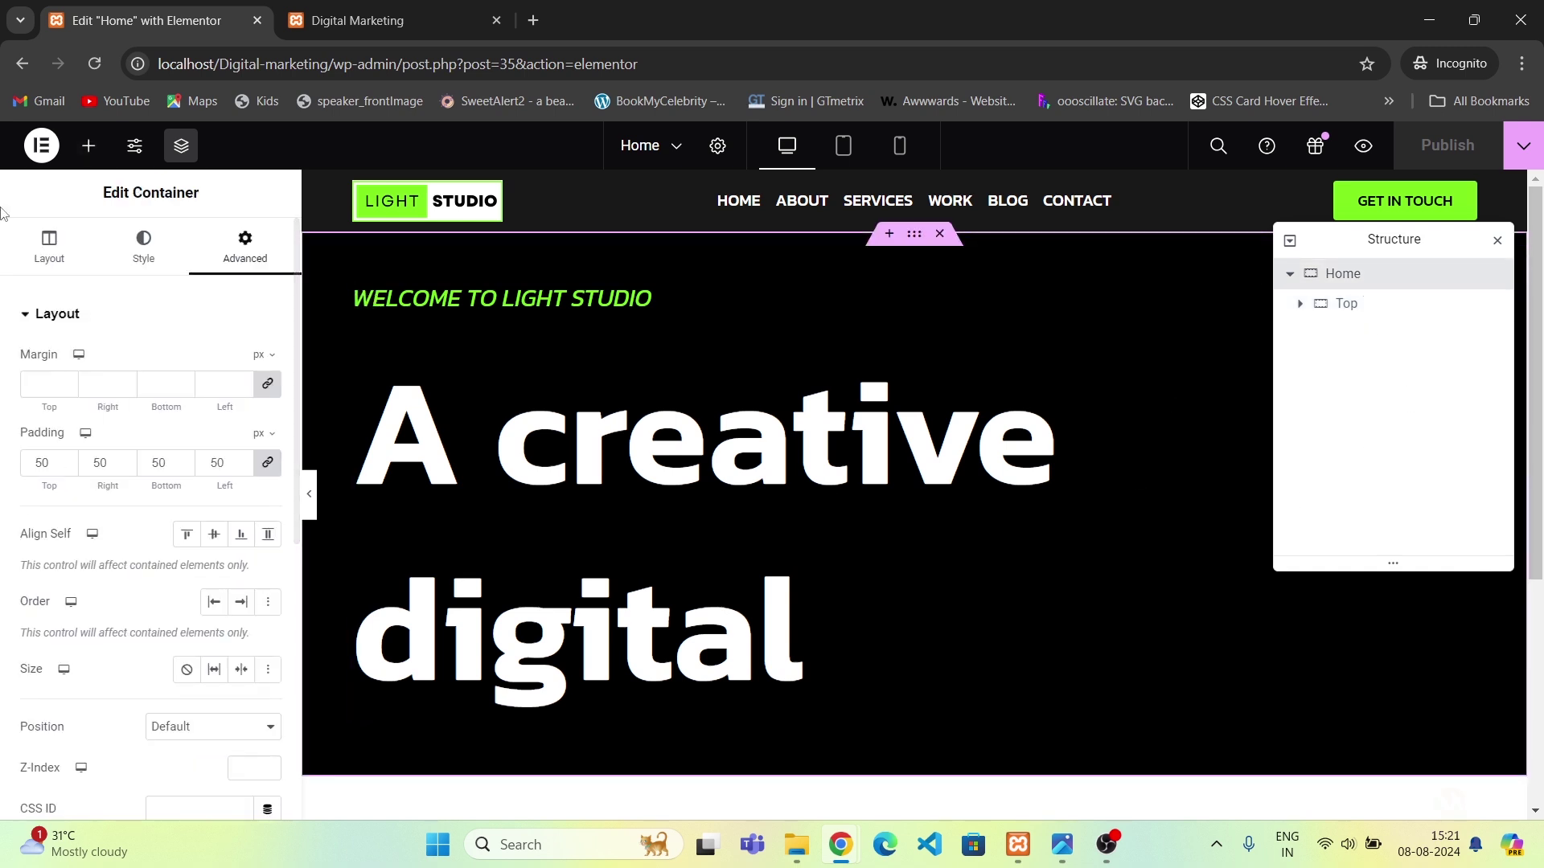
left_click(89, 146)
left_click(78, 534)
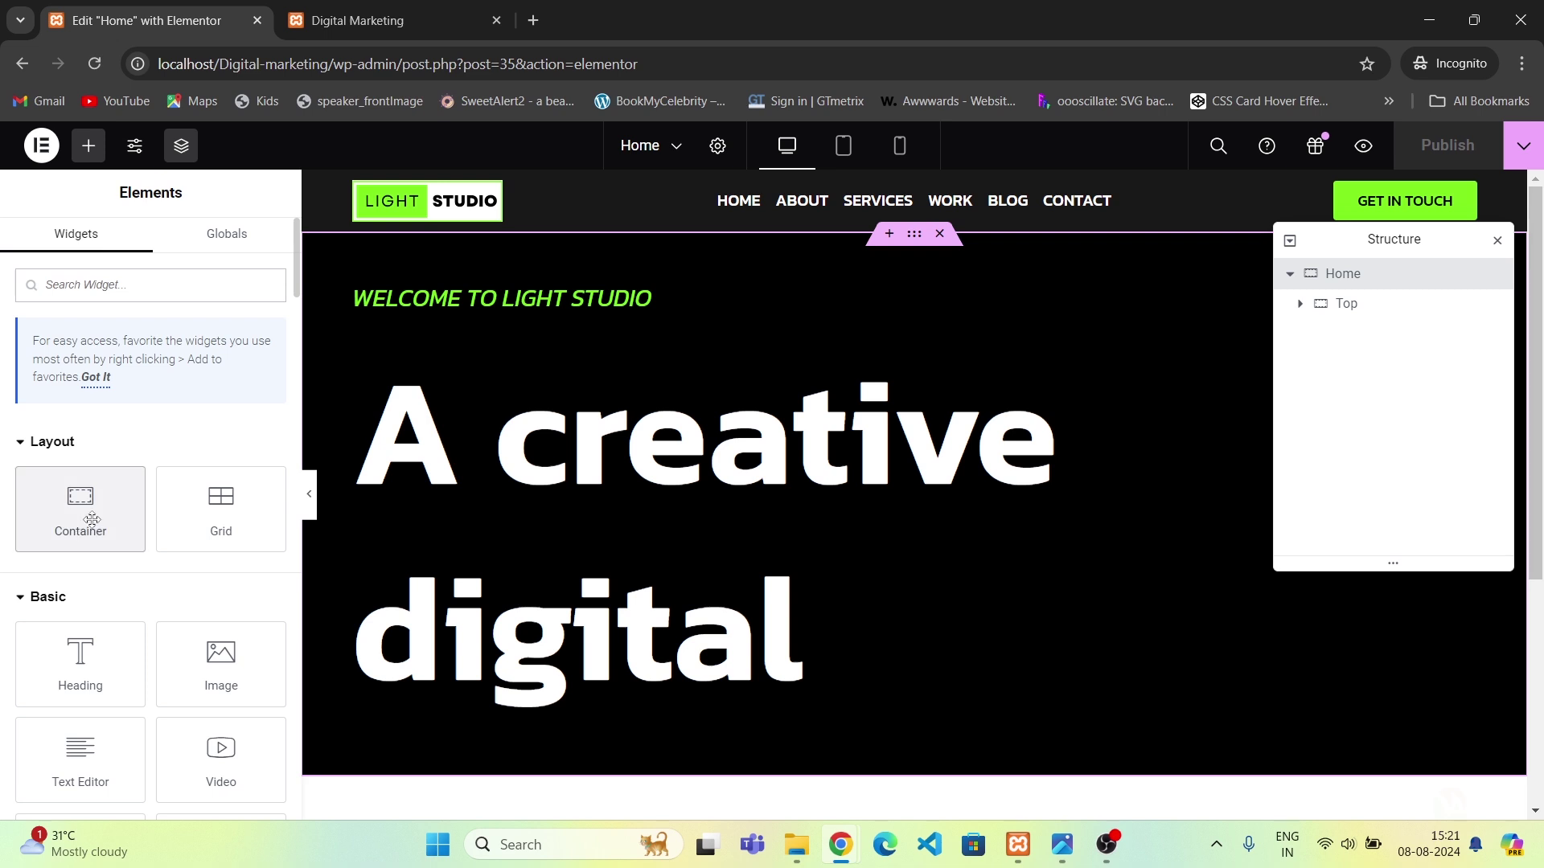
Rename the new container below Top as "Bottom".
double_click(1362, 336)
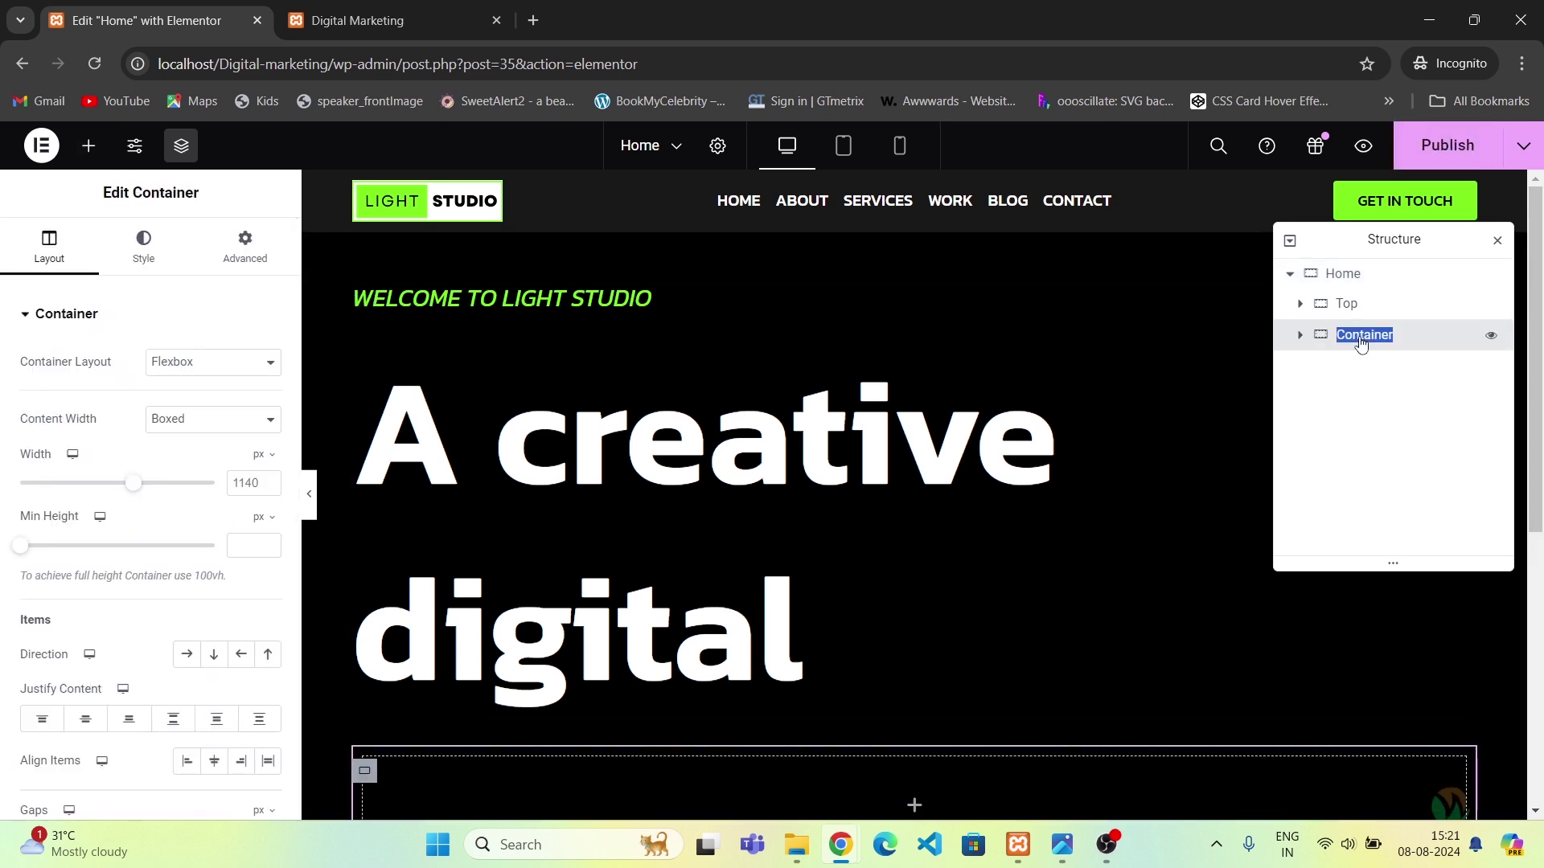
type("B")
key("BackSpace")
type("tom")
key("Return")
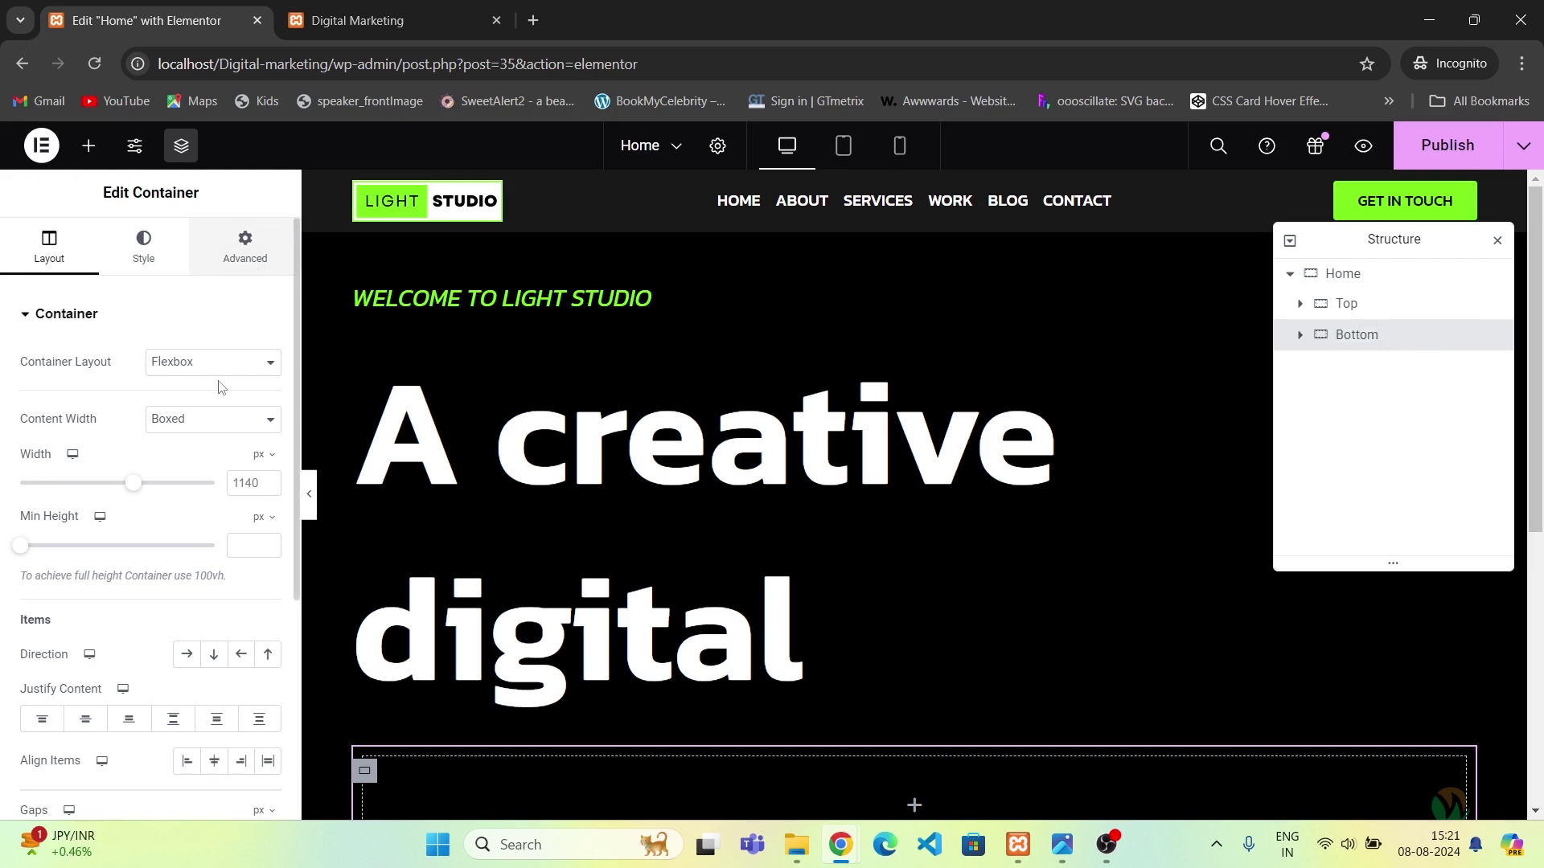
Set the Bottom container's content width to Full Width and its padding and margin to 0.
left_click(213, 419)
left_click(208, 456)
left_click(269, 256)
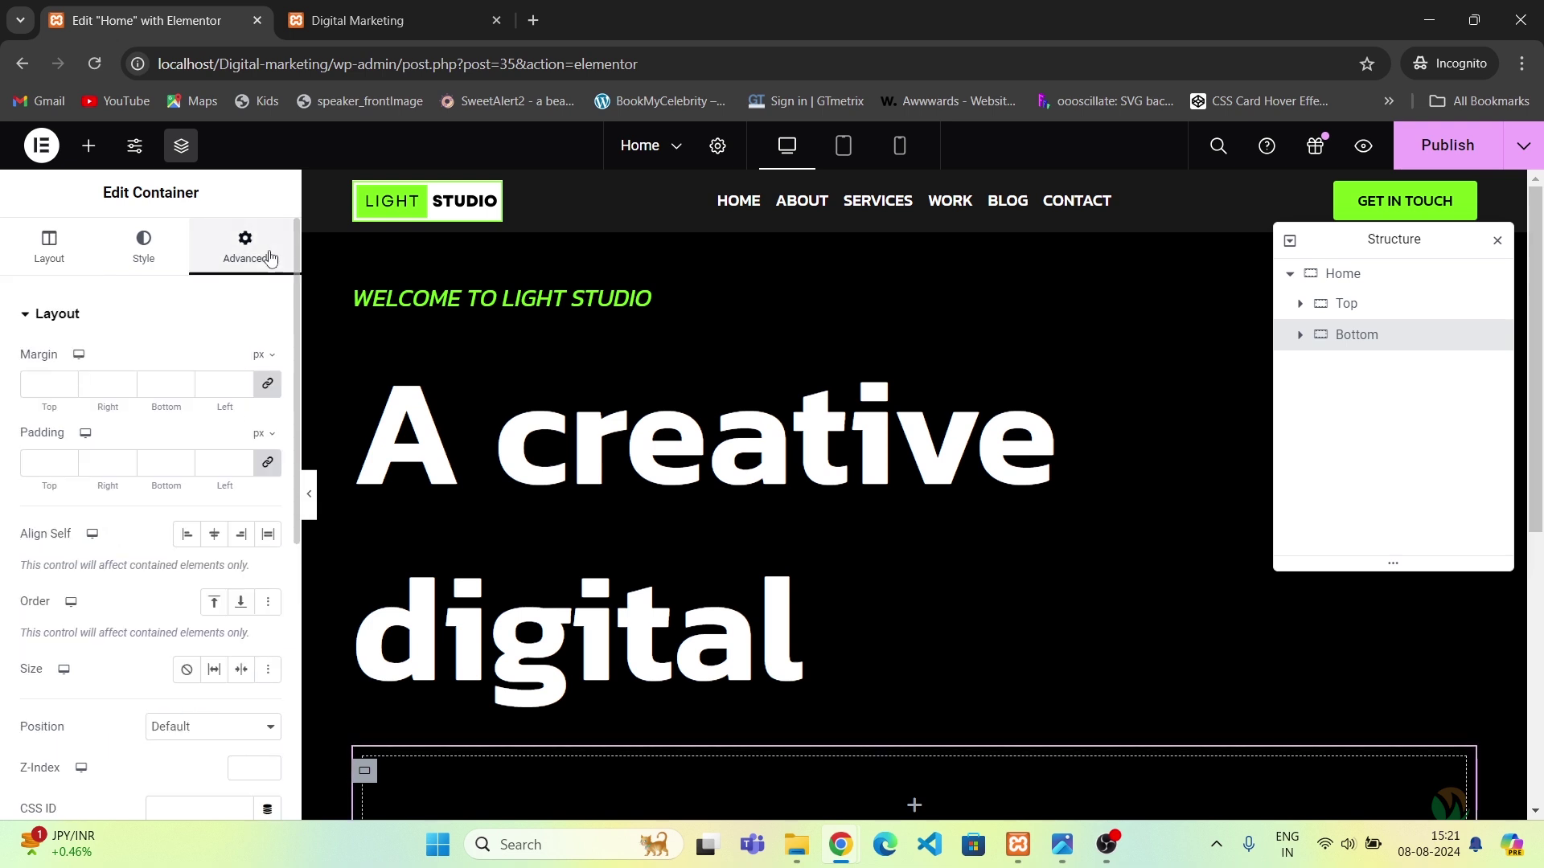
left_click(268, 462)
left_click(269, 386)
scroll(679, 431, "down", 3)
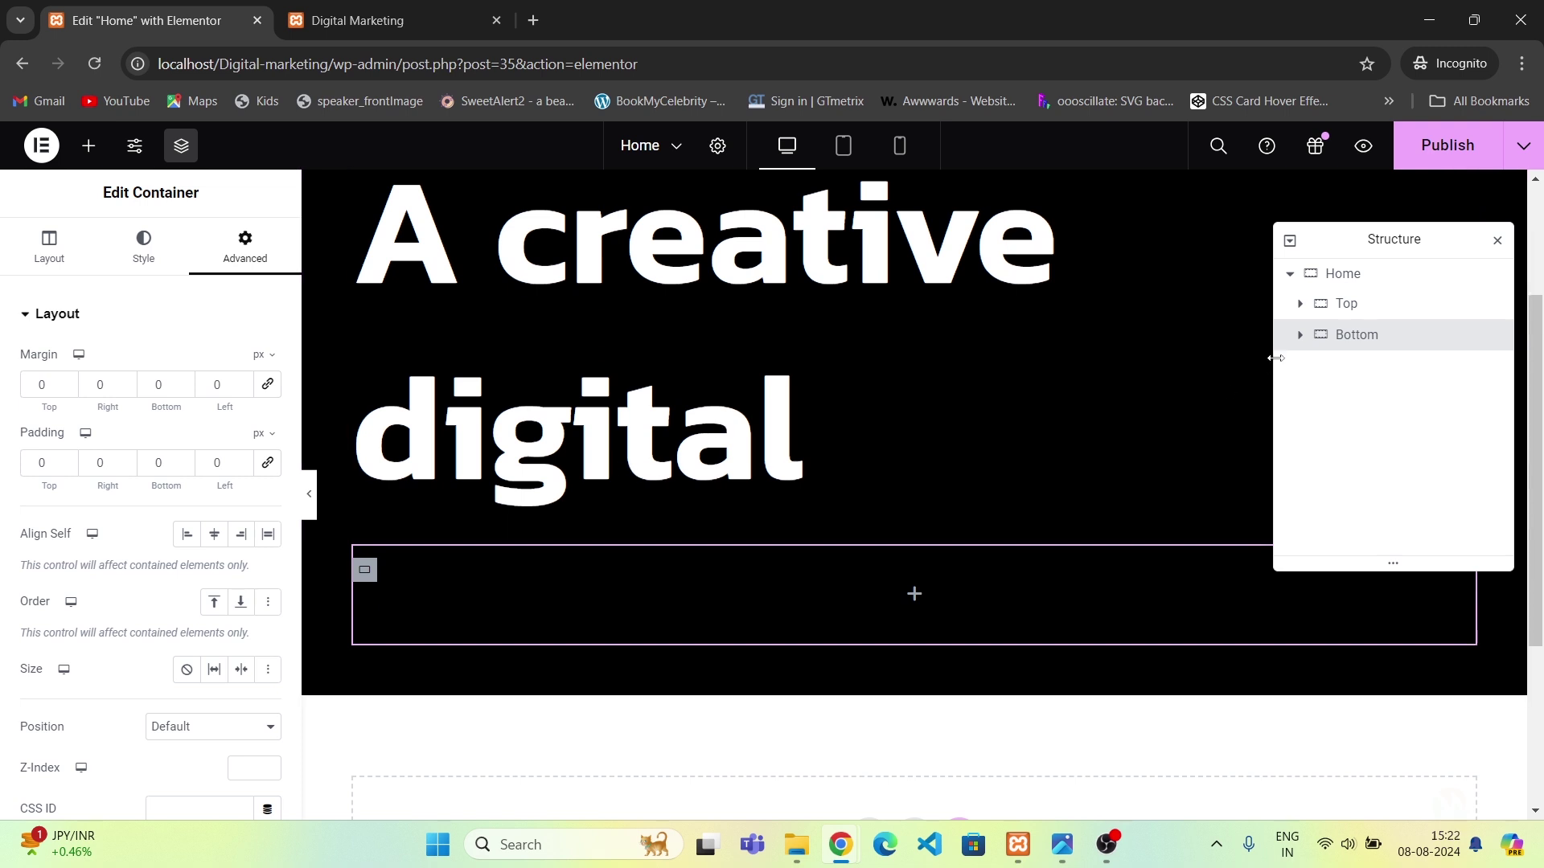
Set the Home container's column and row gaps to 0 px.
left_click(1378, 283)
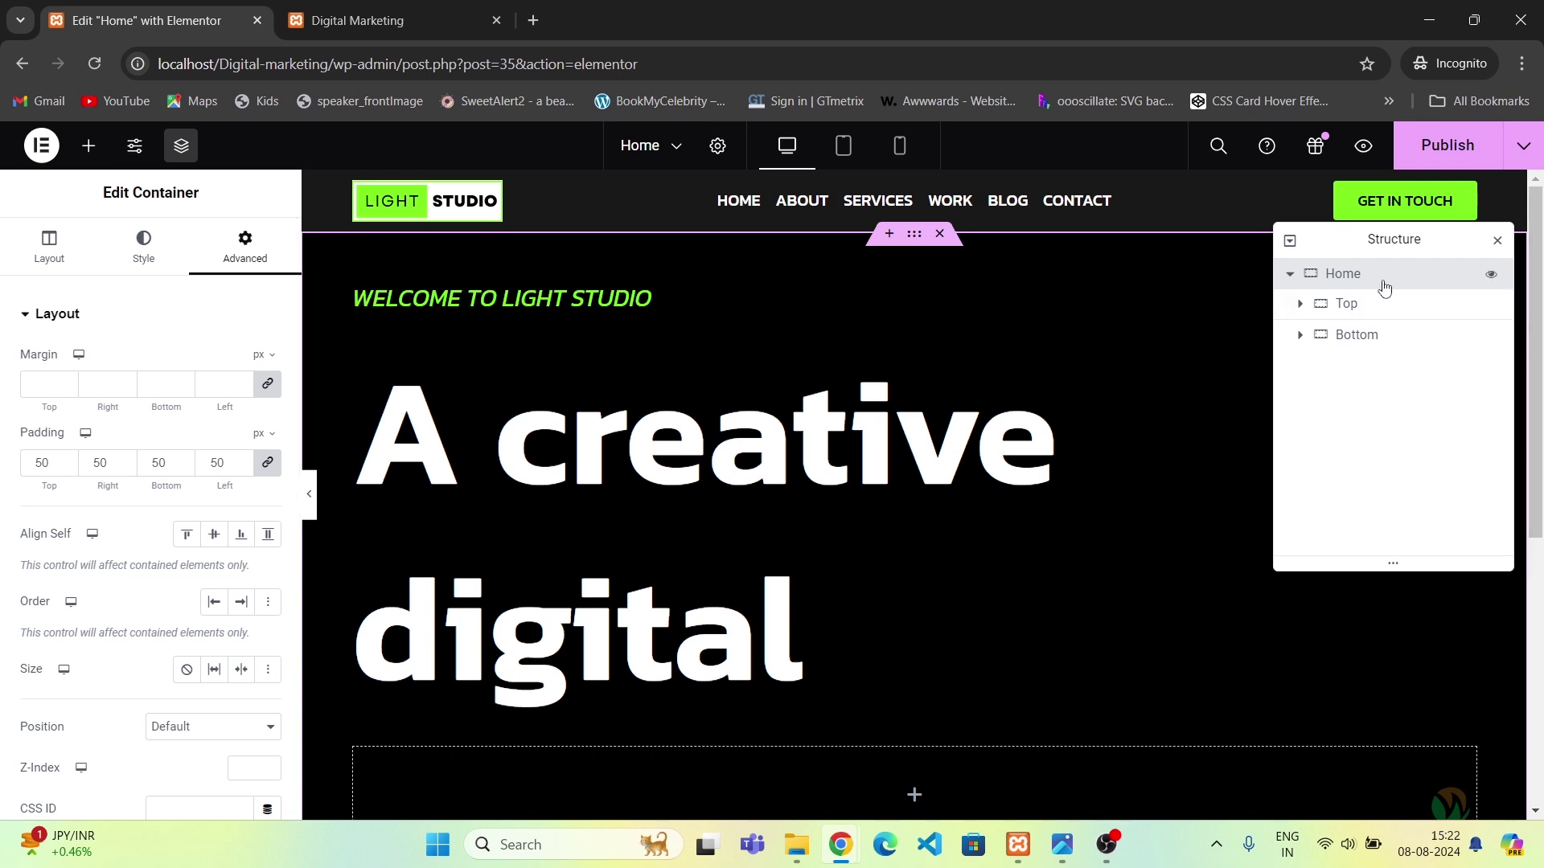
left_click(44, 249)
scroll(58, 718, "down", 3)
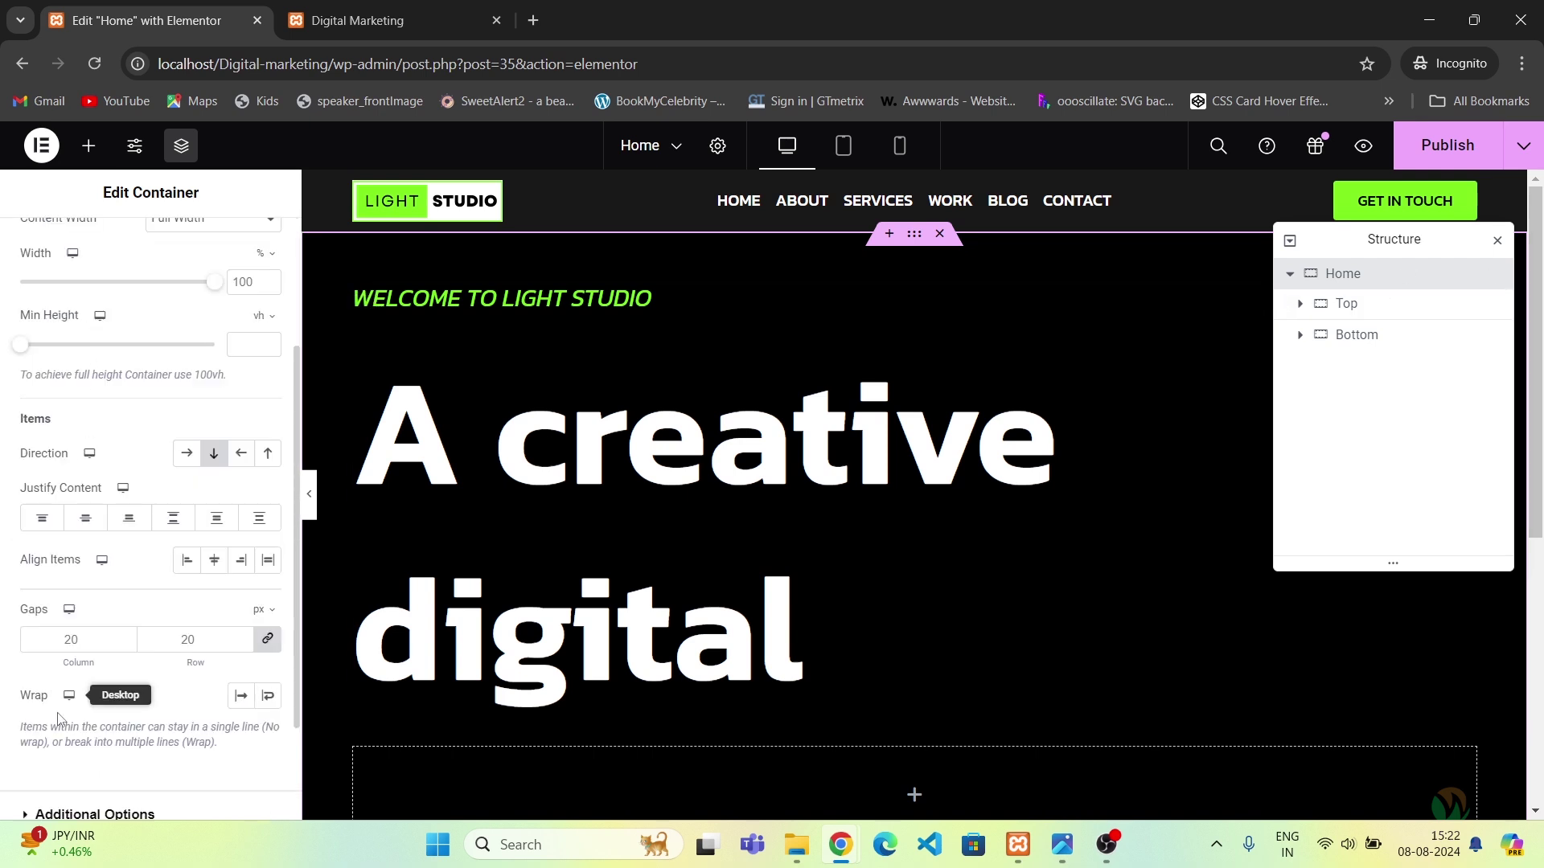
double_click(173, 646)
type("0")
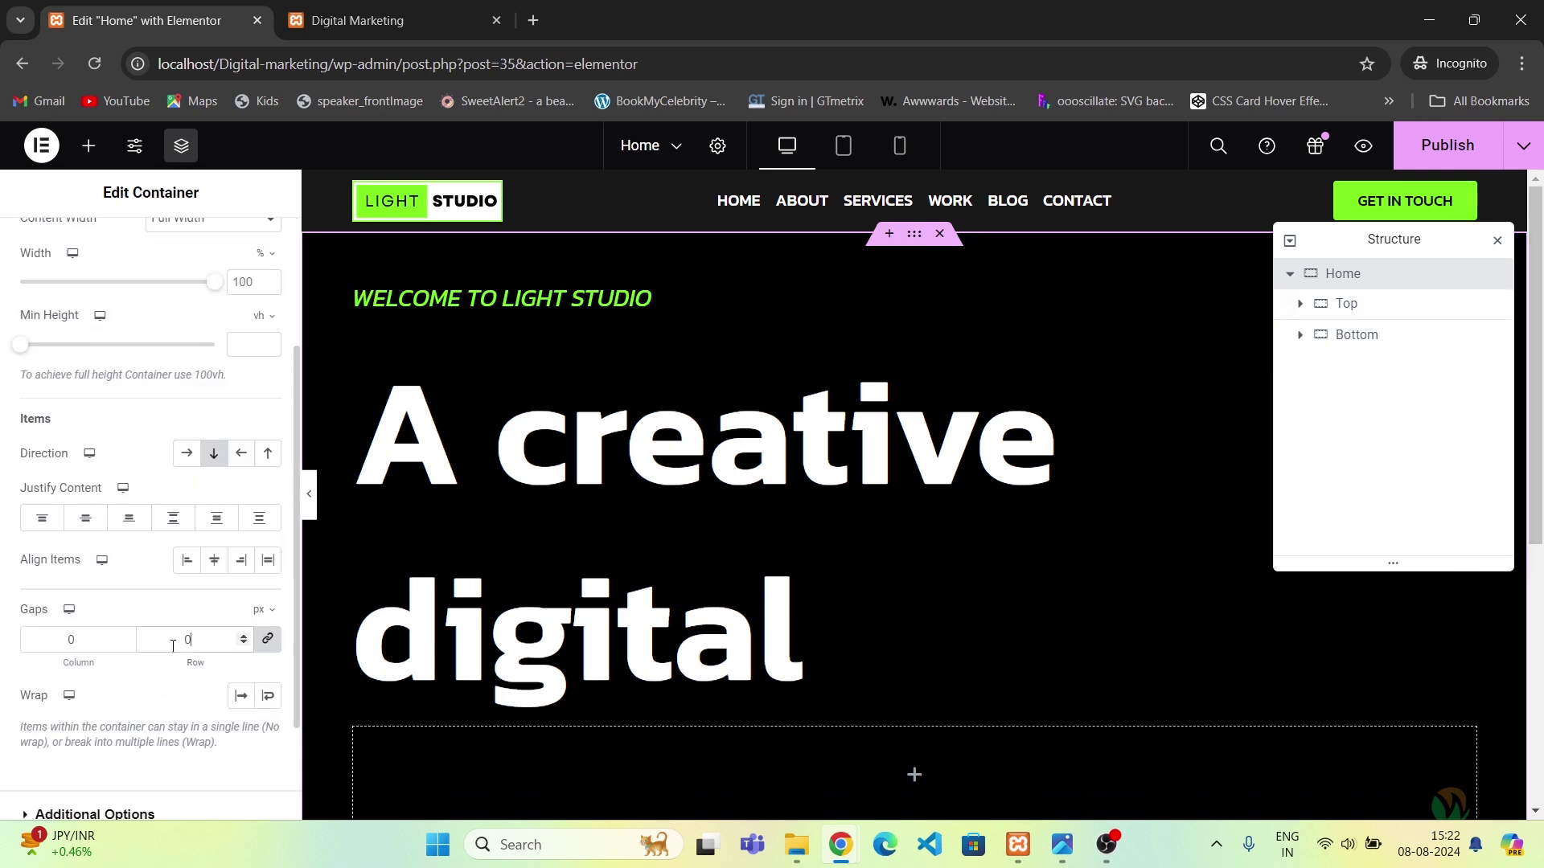
Check the lower hero layout in the reference design and add a container named "Box" inside the Bottom container.
left_click(1379, 315)
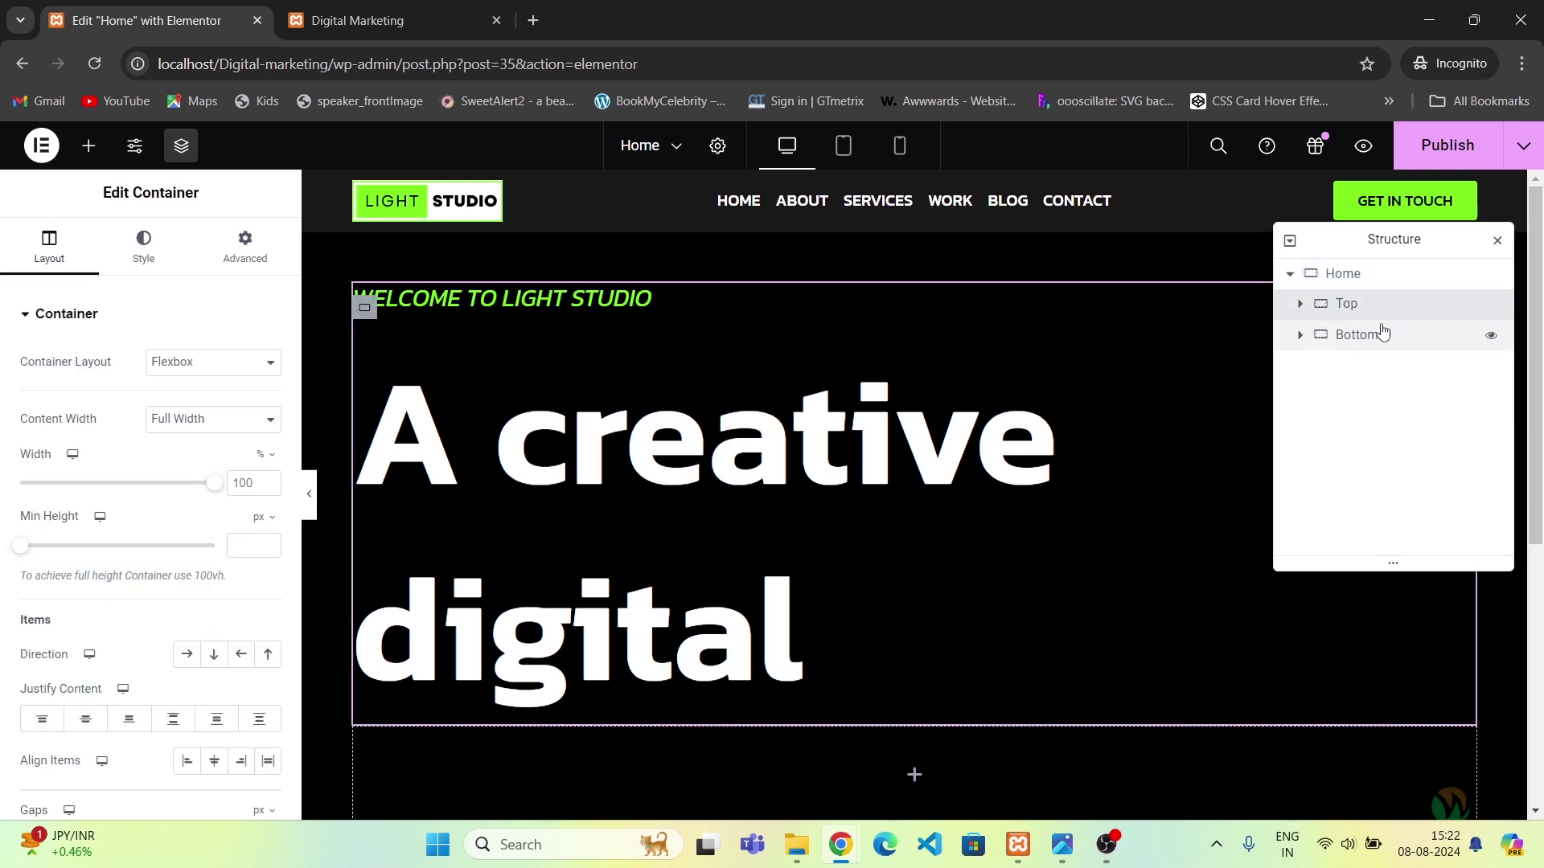
left_click(1380, 334)
scroll(765, 484, "down", 3)
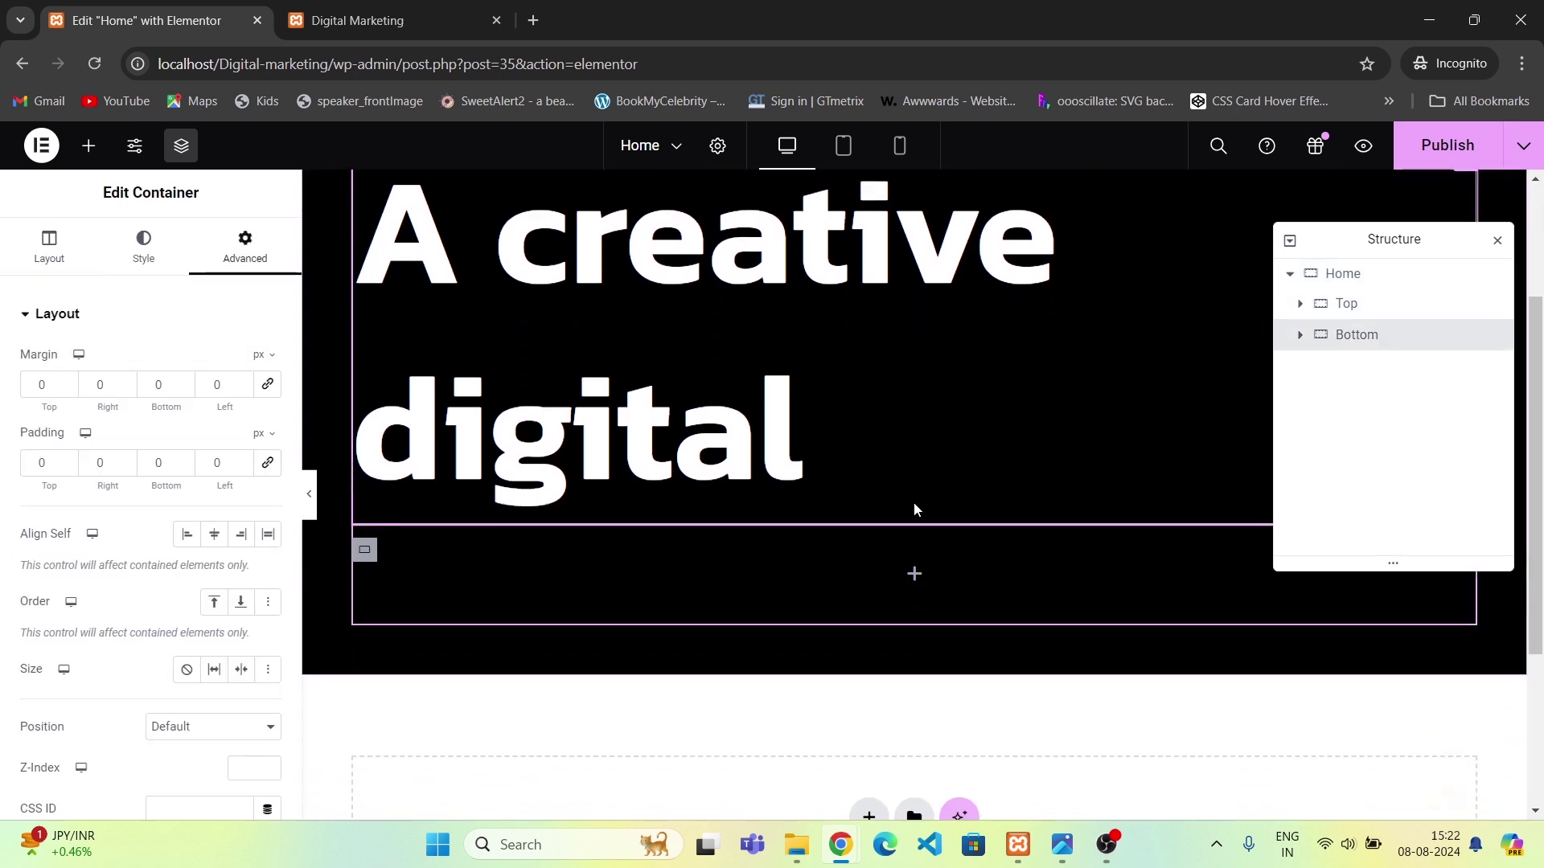
left_click(917, 577)
key("alt+Tab")
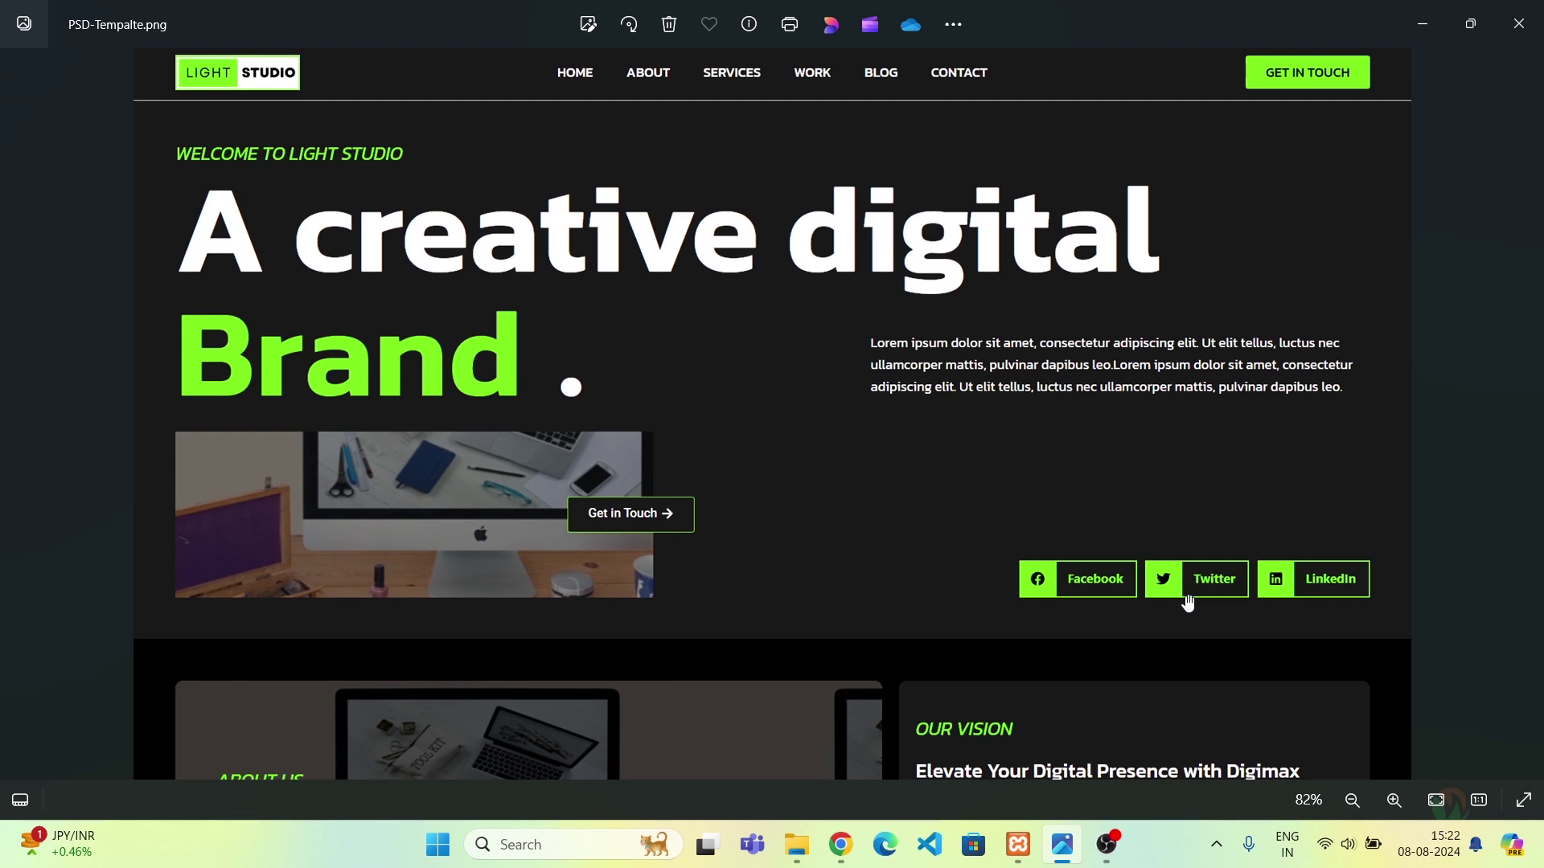
key("alt+Tab")
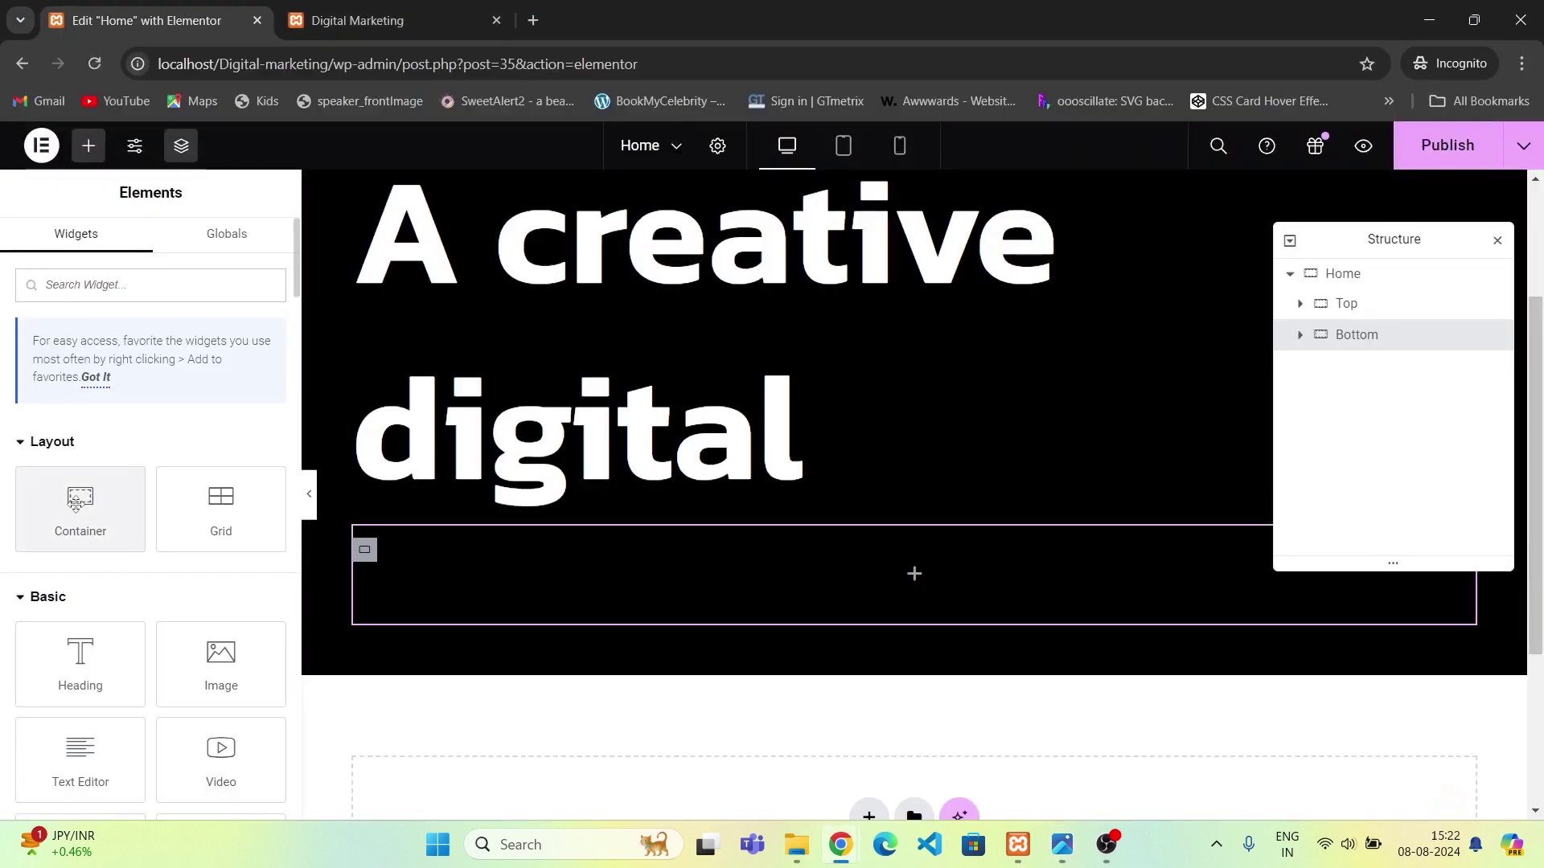
left_click_drag(76, 503, 801, 566)
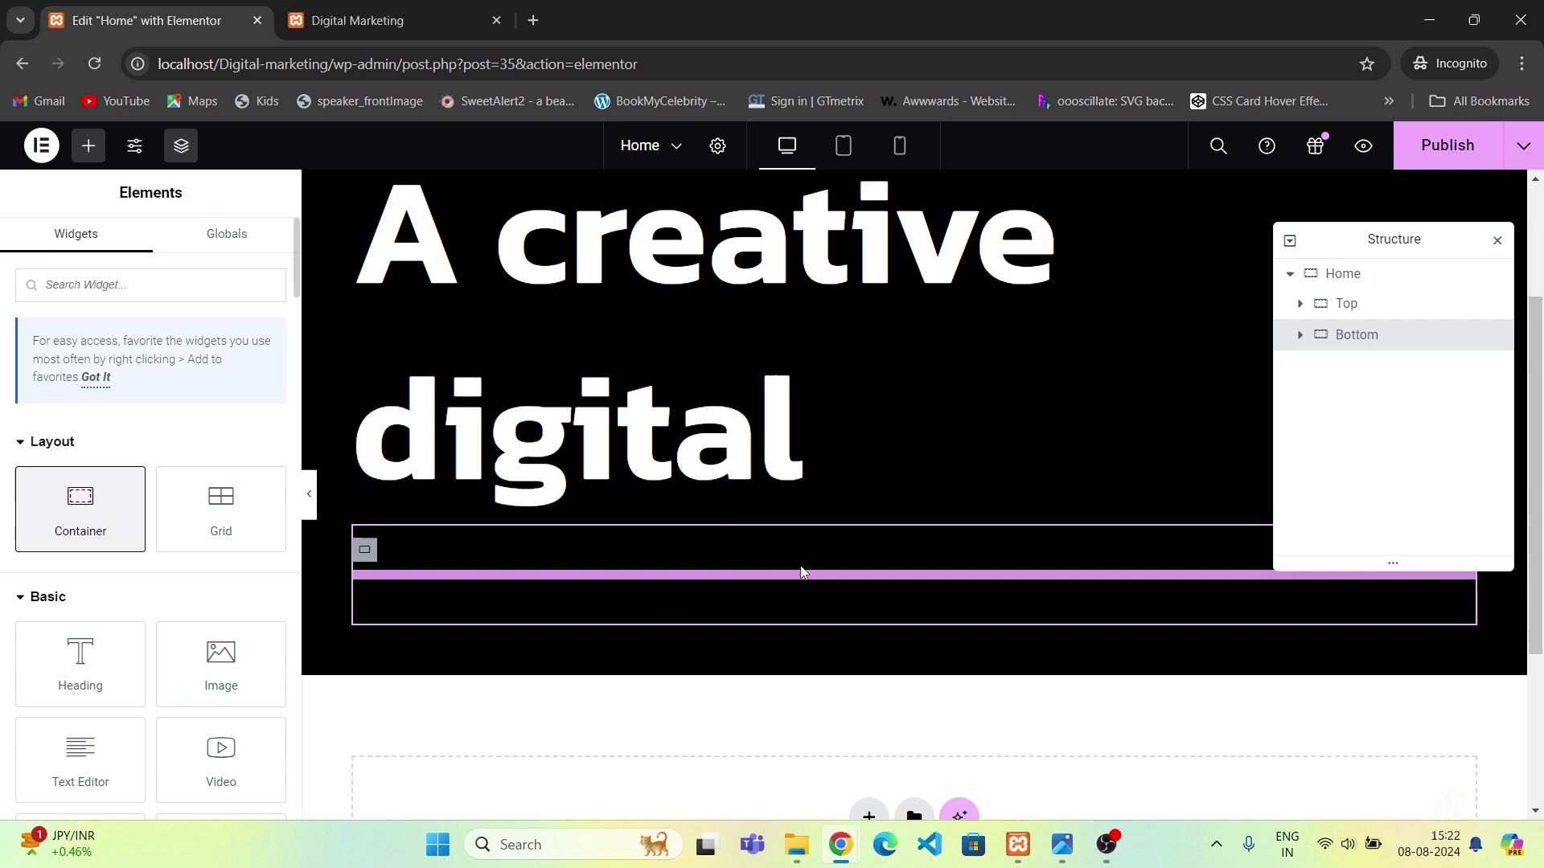
double_click(1381, 367)
type("Box")
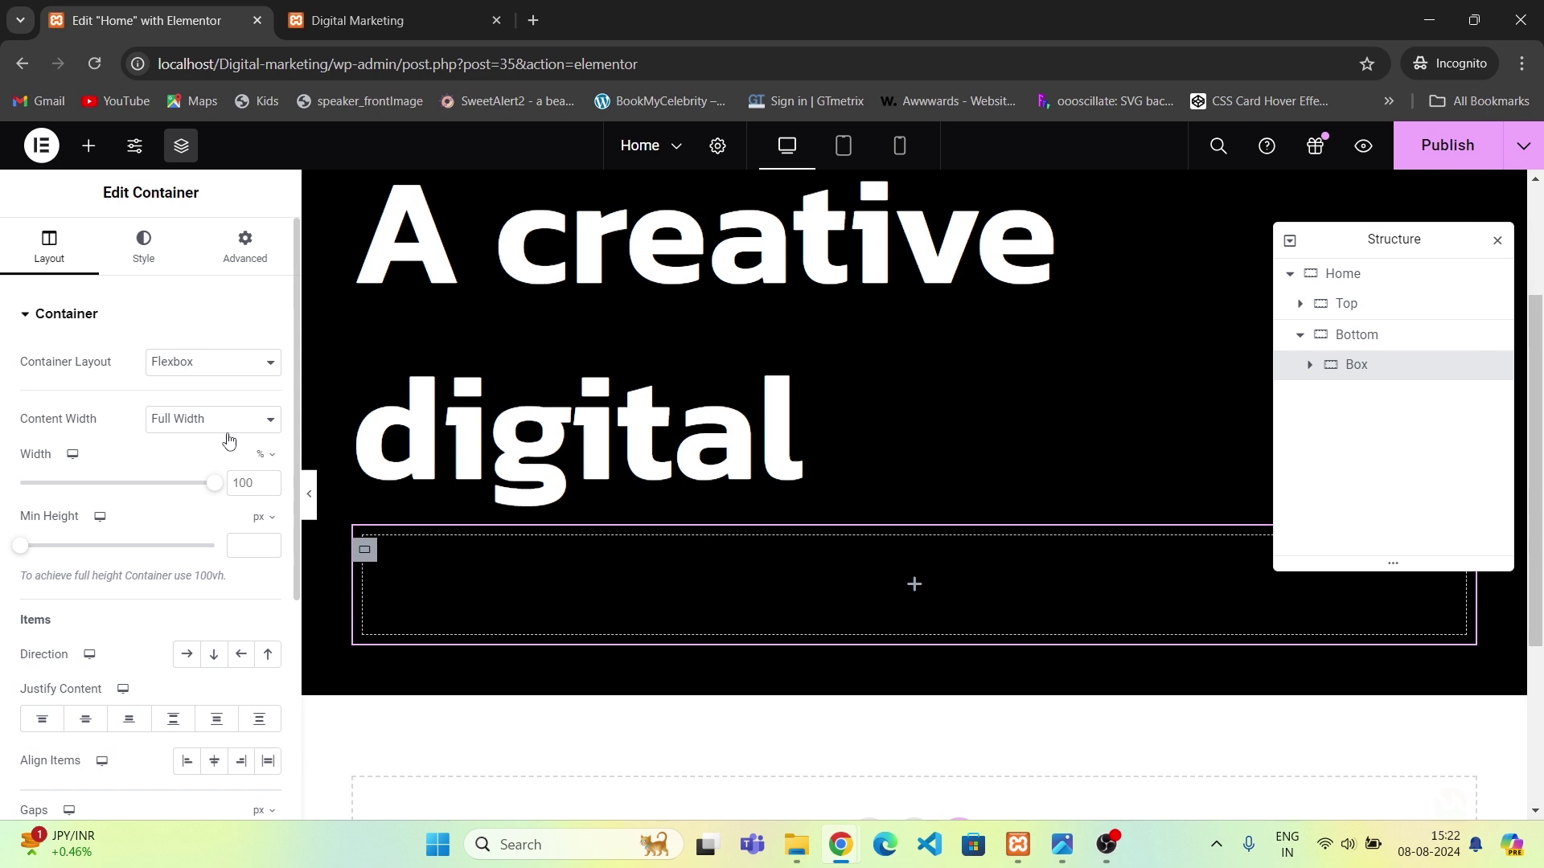
Set the Box container's width to 50% and its padding to 0, and duplicate it within the Bottom container.
double_click(237, 482)
type("50")
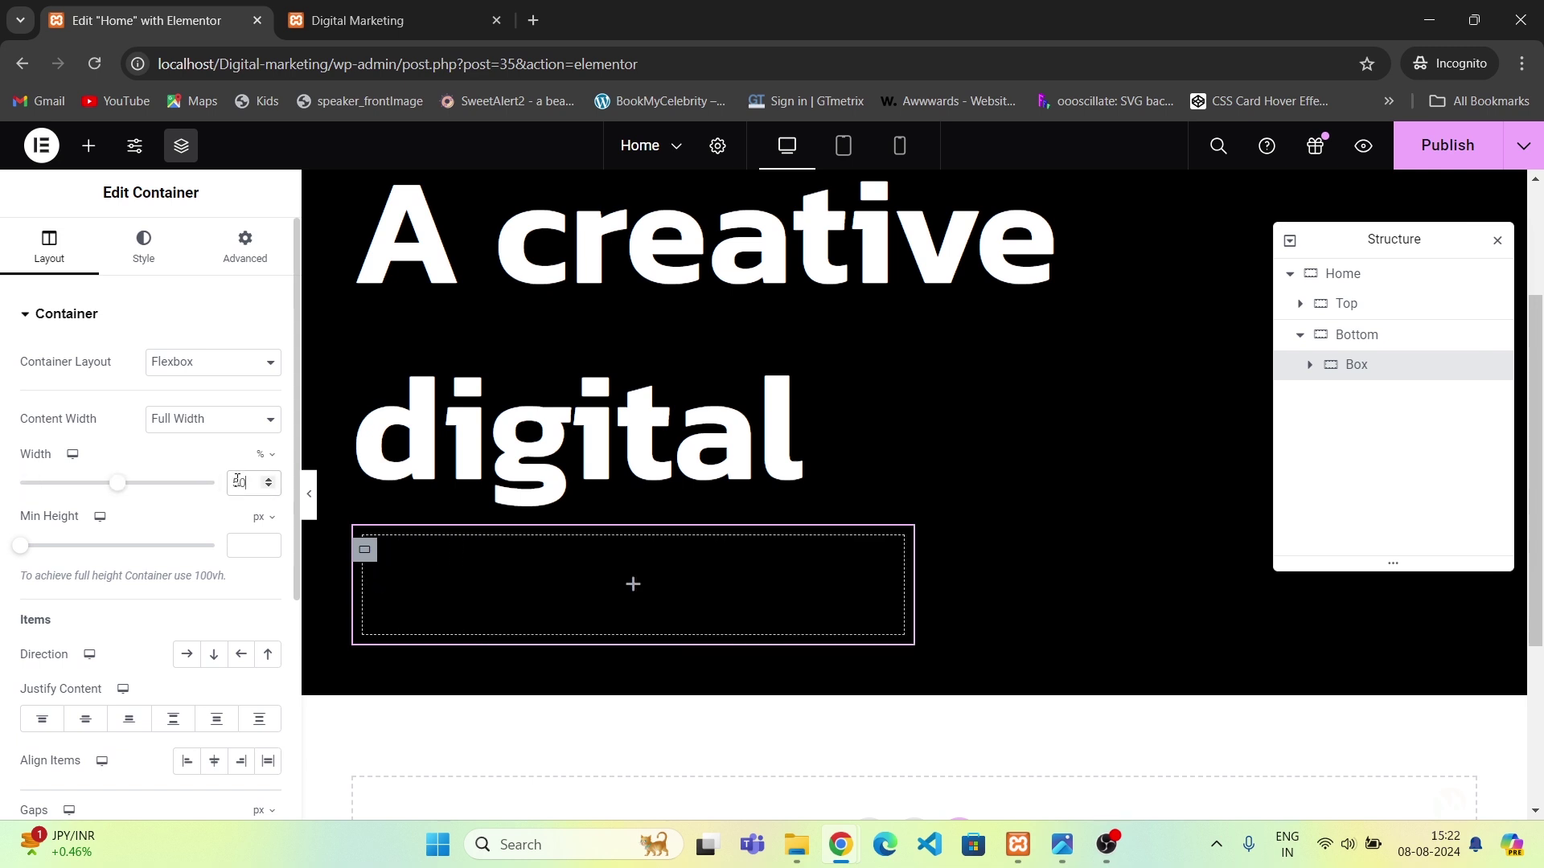
left_click(261, 270)
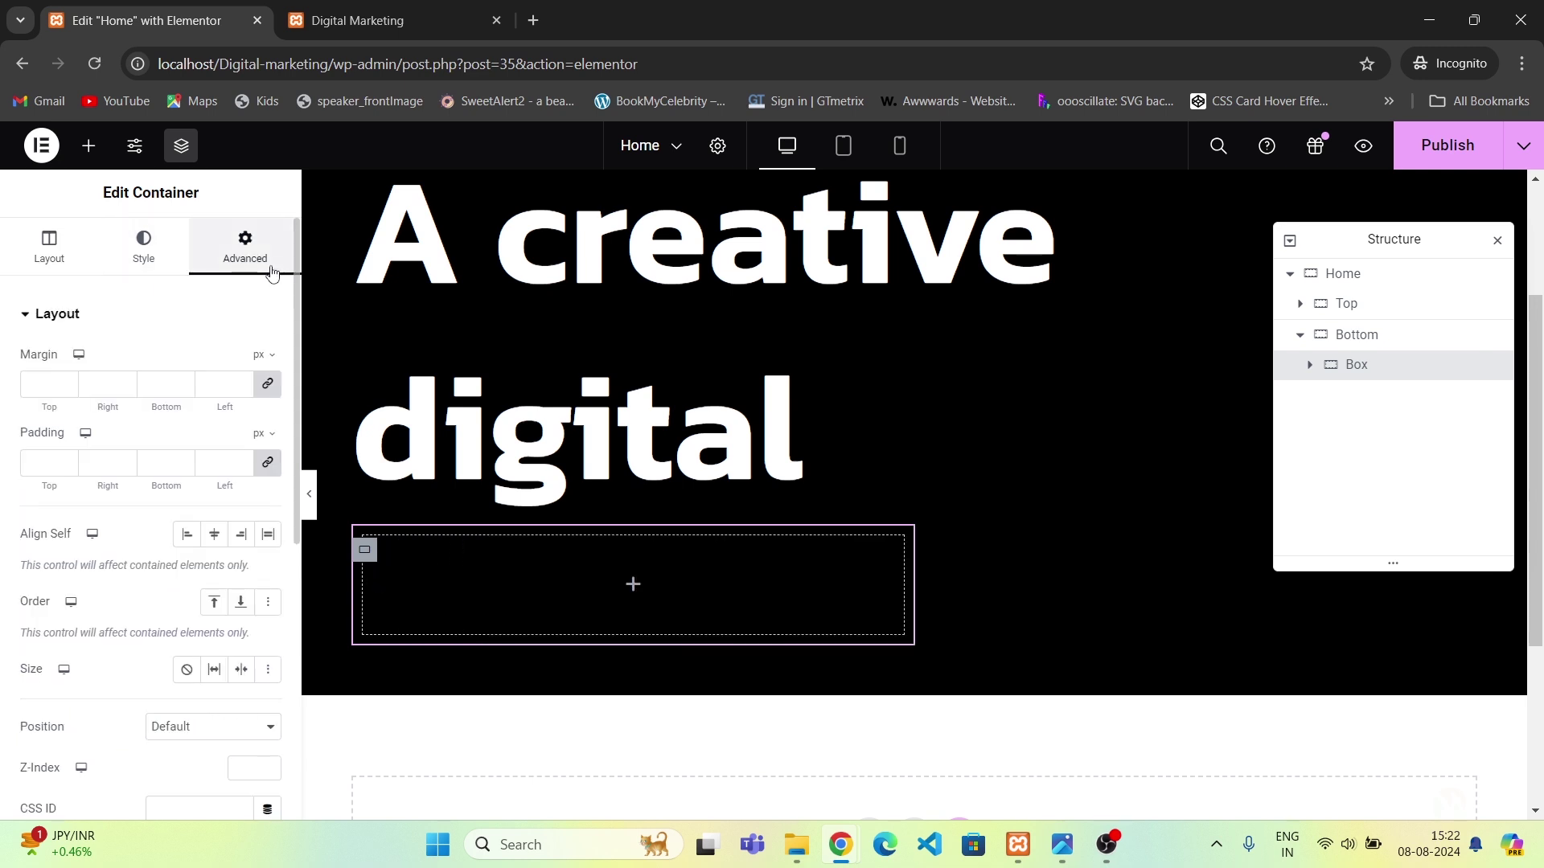
left_click(267, 463)
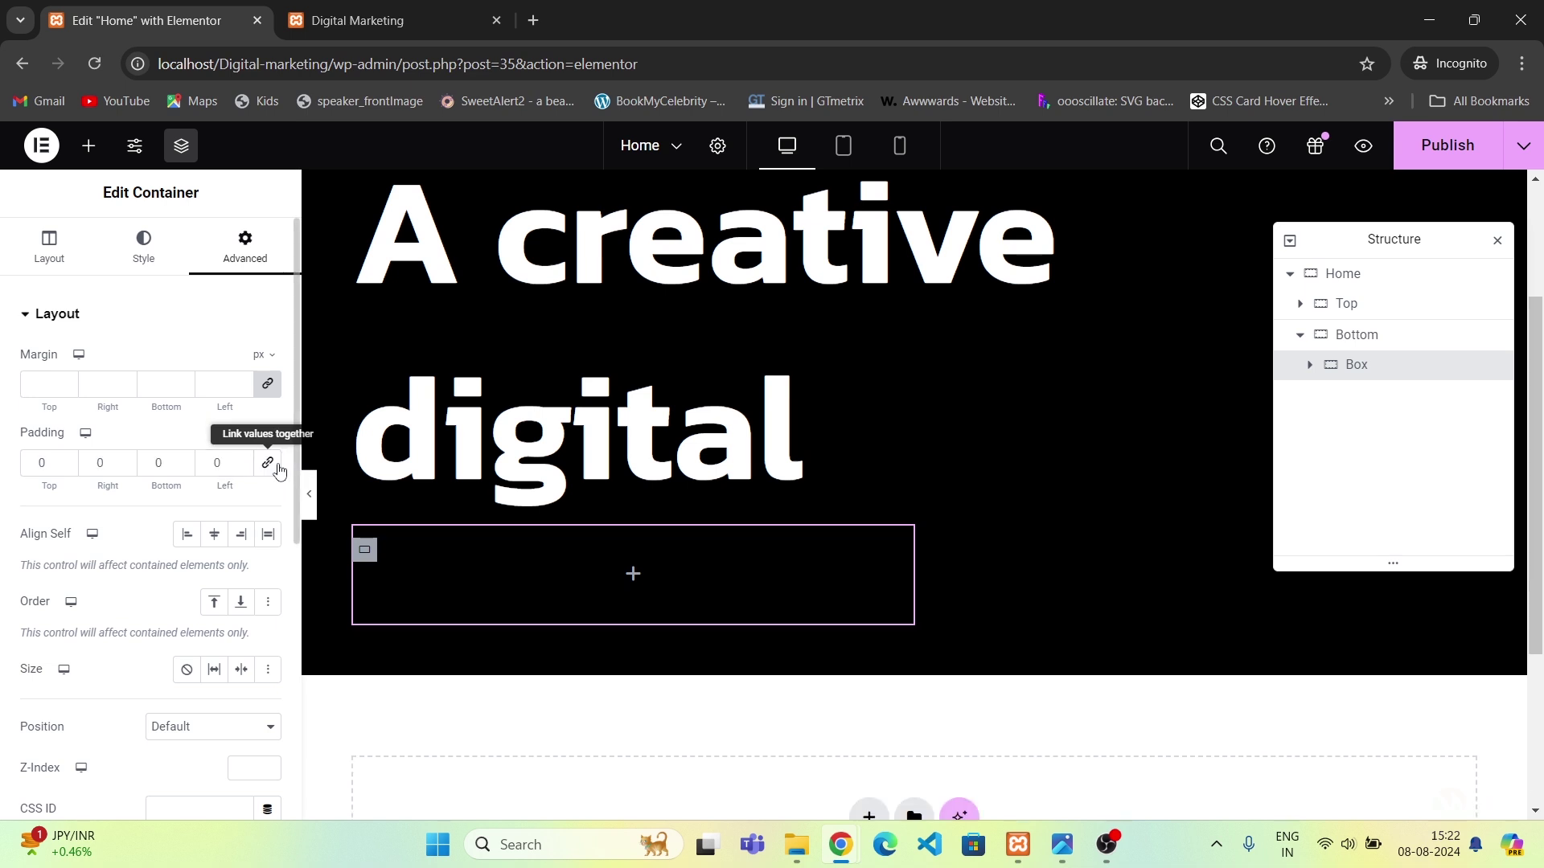
right_click(1380, 372)
left_click(1364, 365)
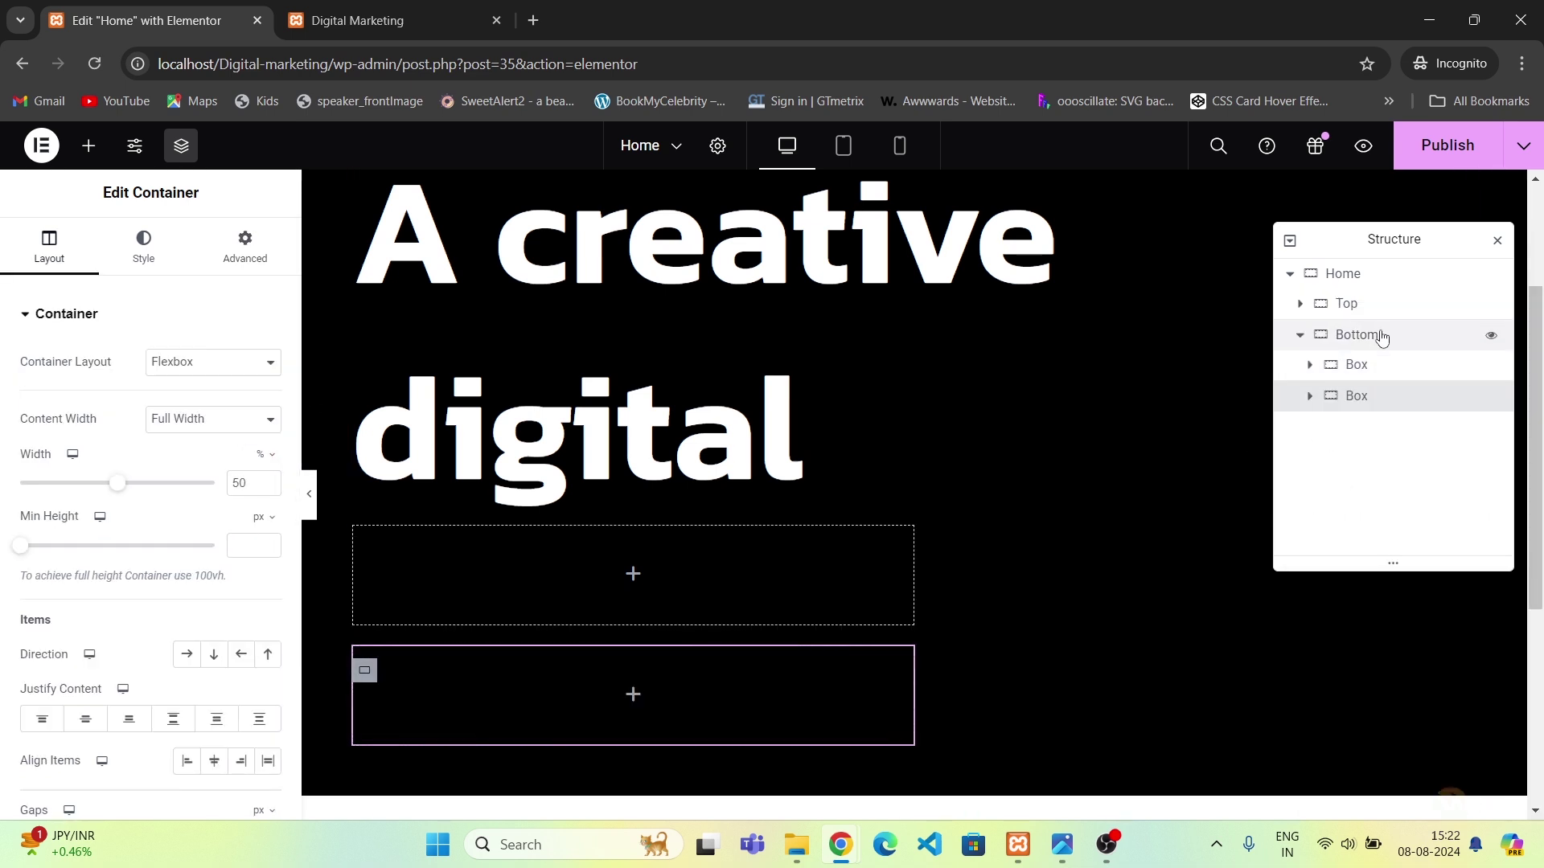
Arrange the Bottom container's two boxes in a horizontal row with Space Between justification and publish the page.
left_click(1388, 336)
left_click(49, 246)
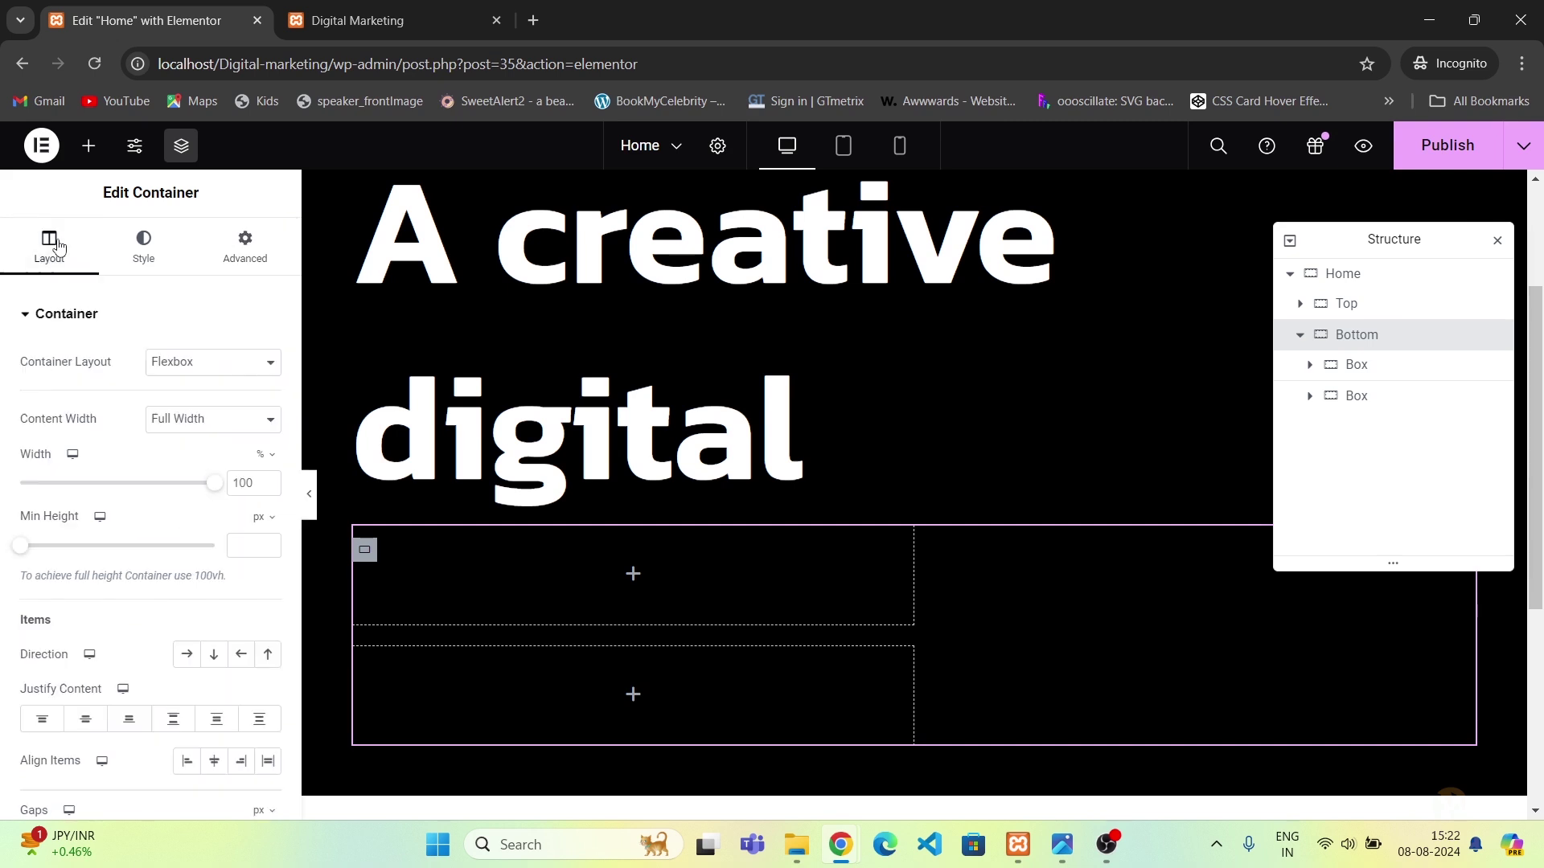
left_click(187, 654)
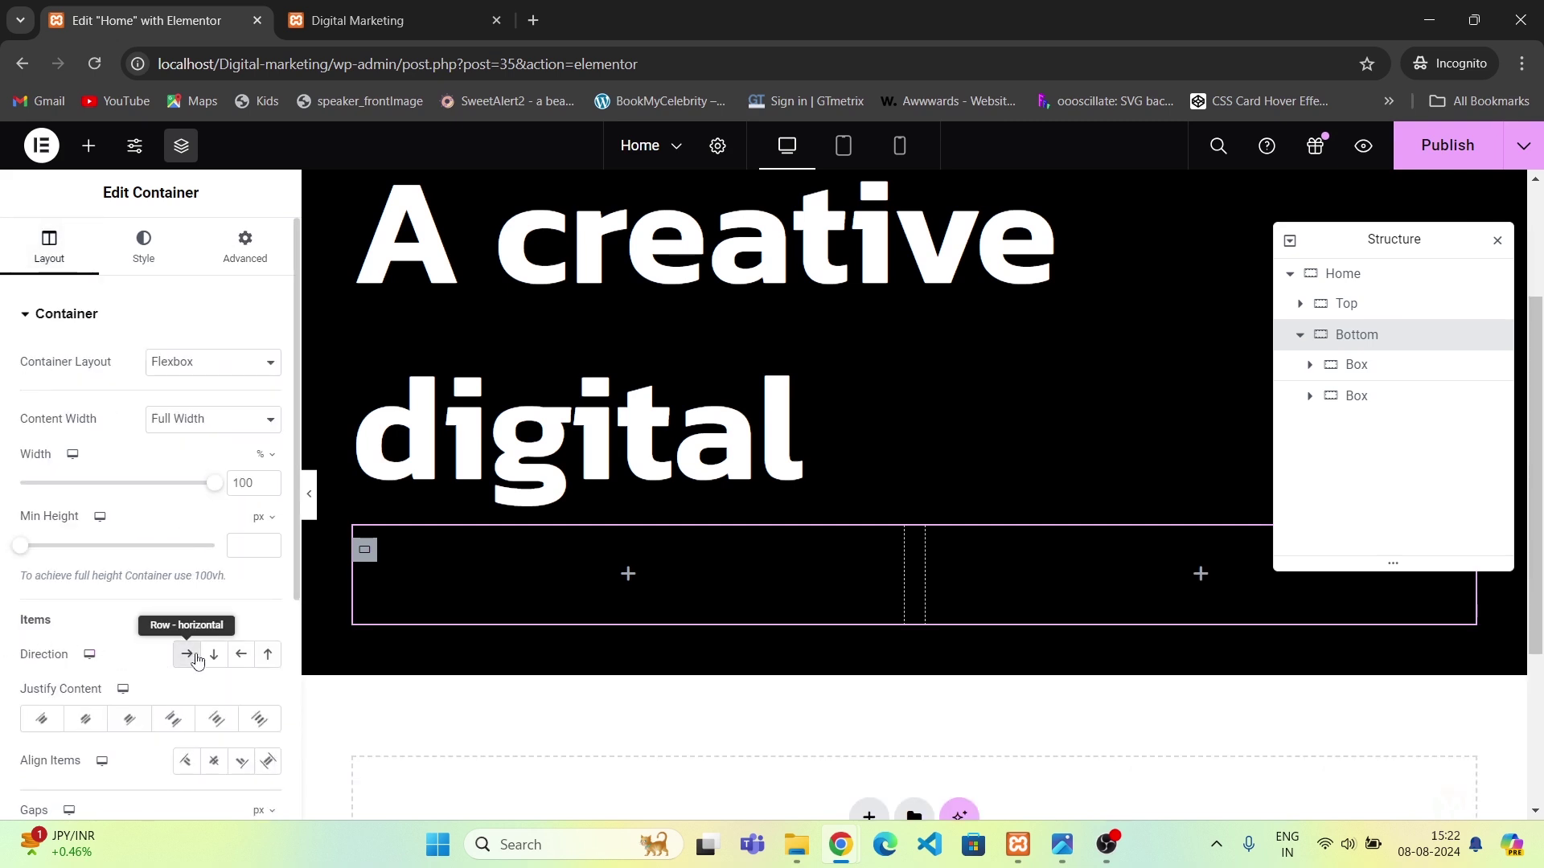
left_click(180, 723)
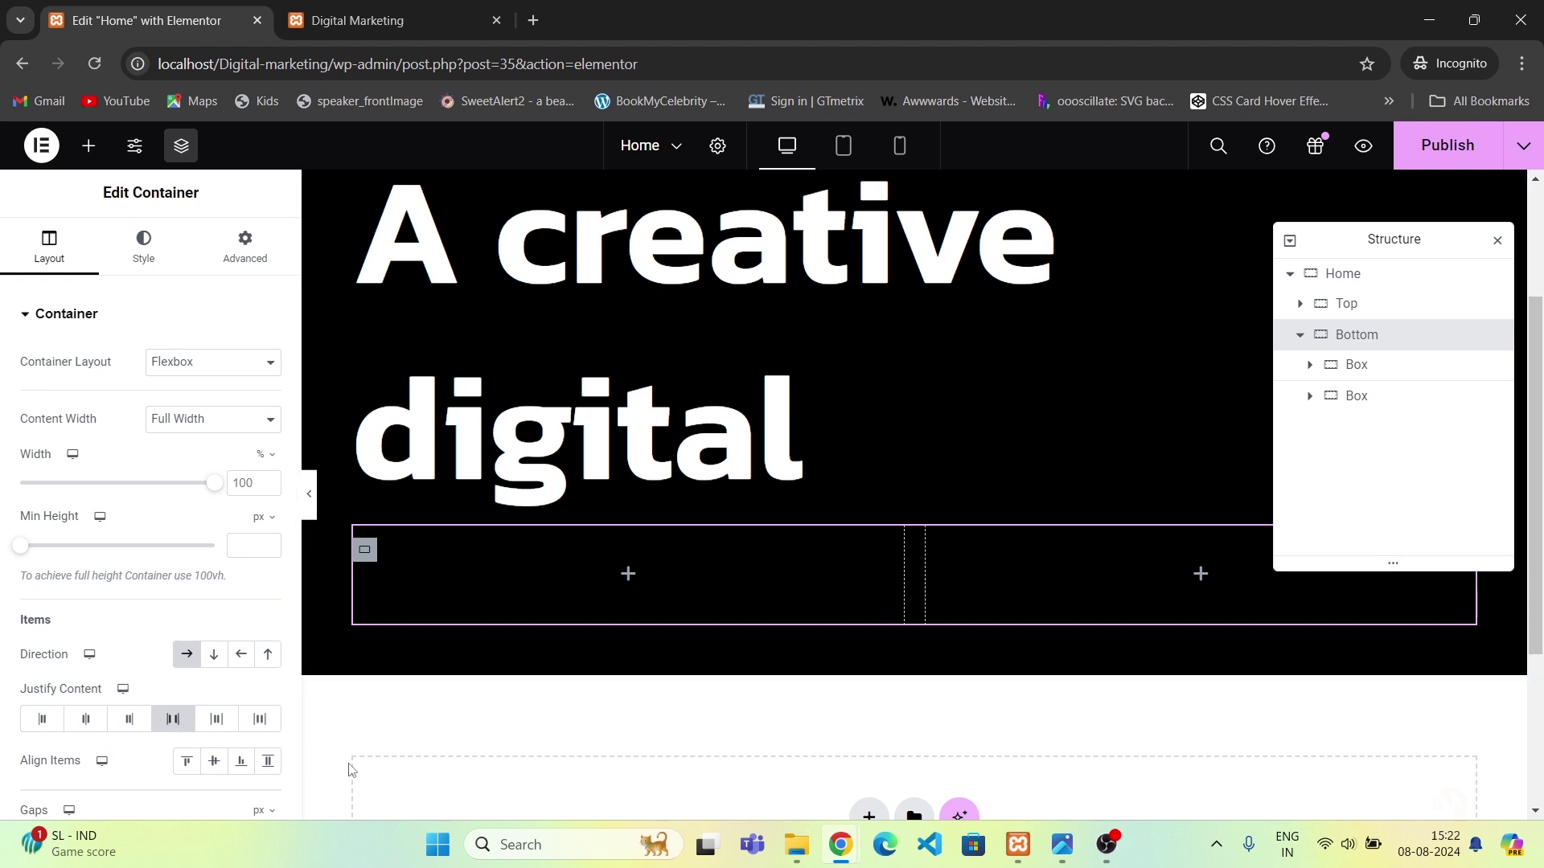
left_click(1427, 152)
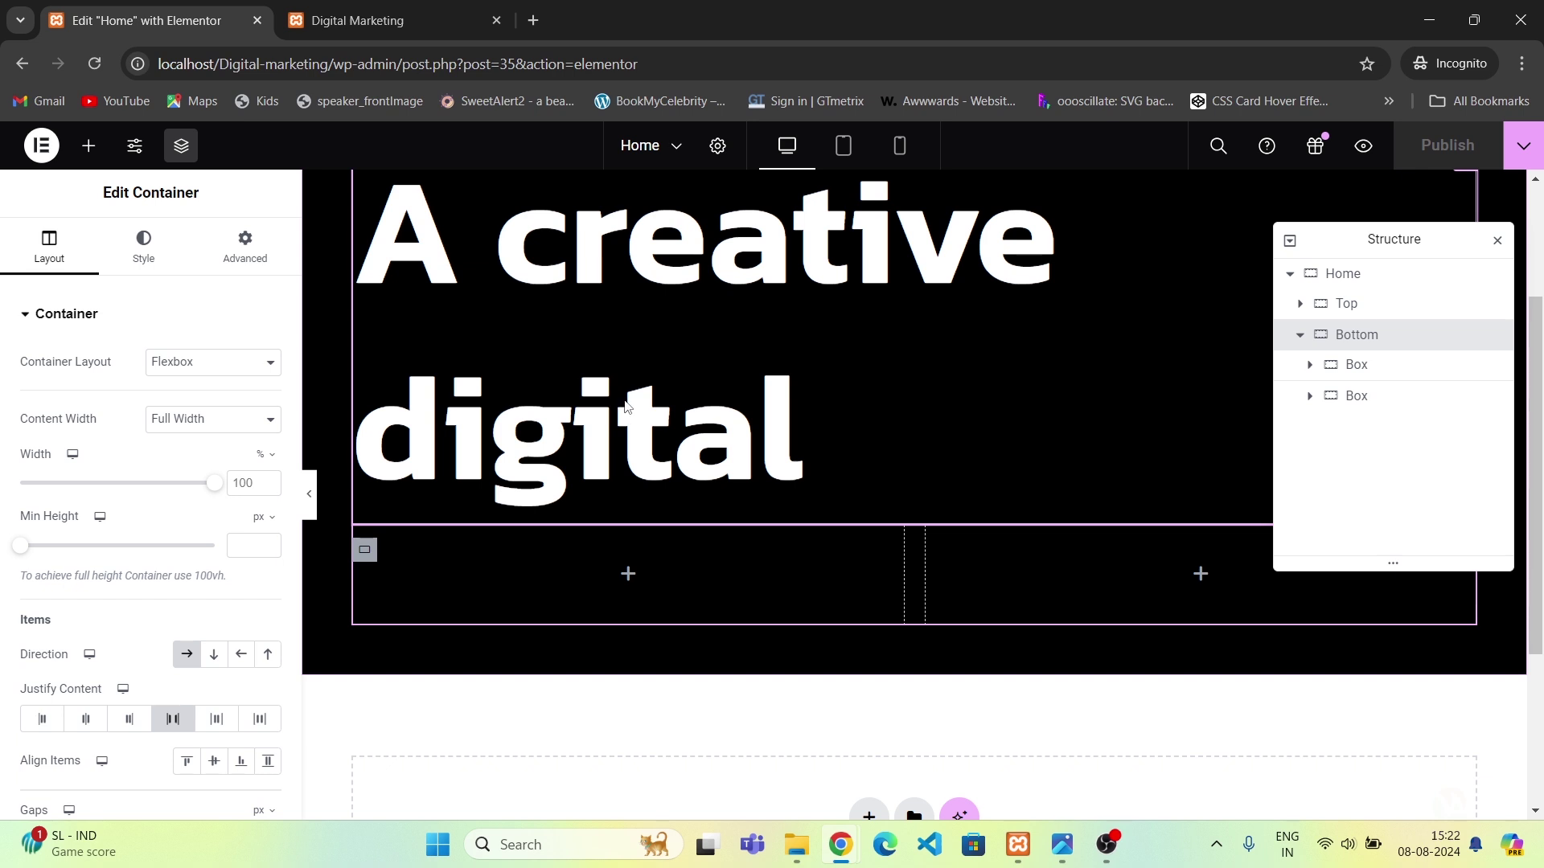
Add an Animated Headline widget to the Bottom container's first Box and clear its Before Text.
left_click(630, 578)
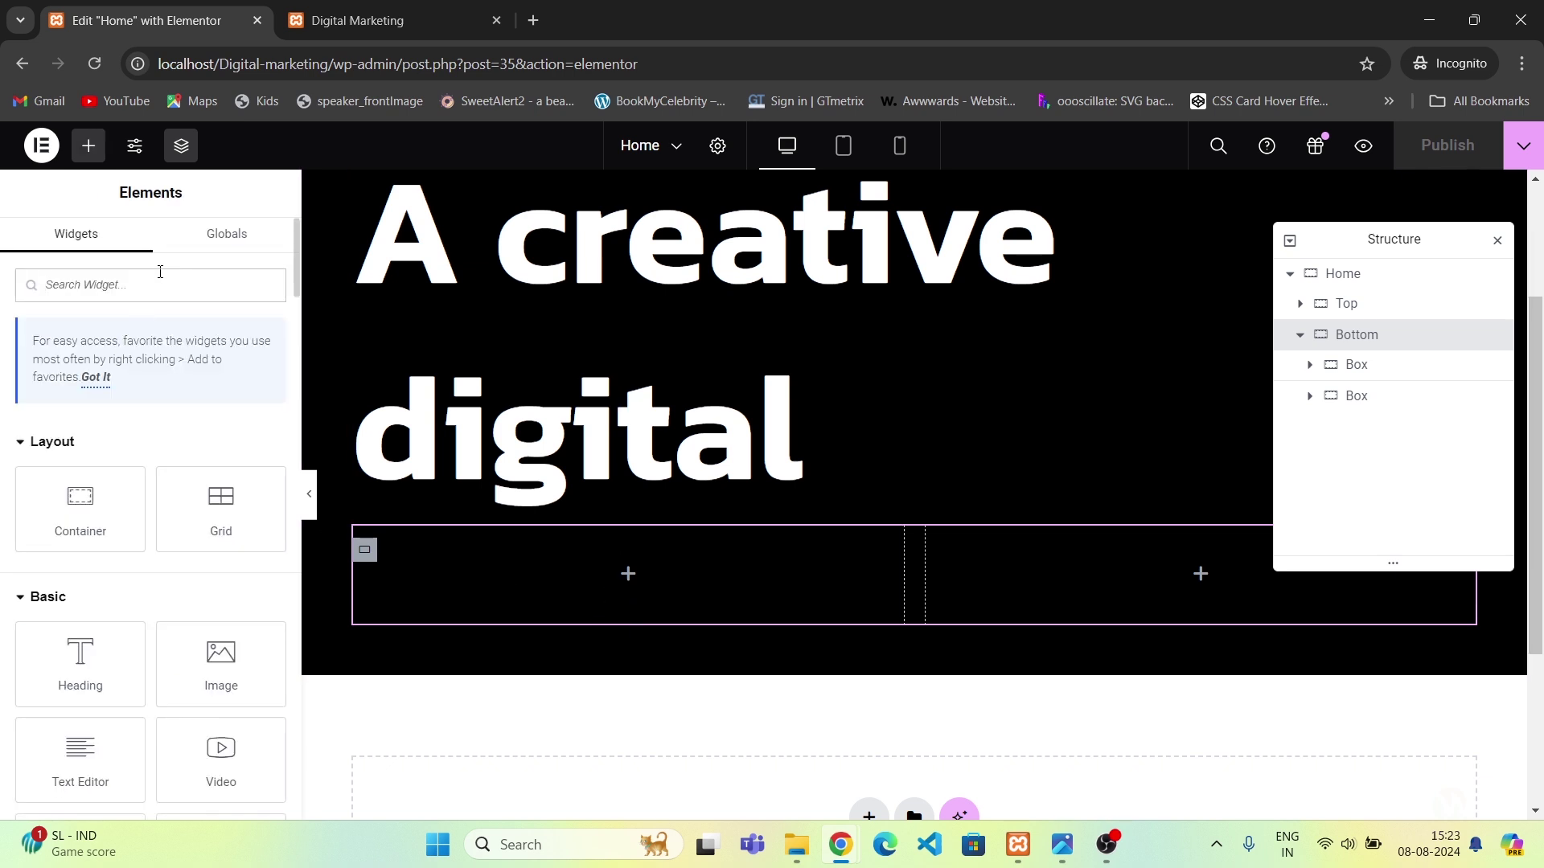
type("text")
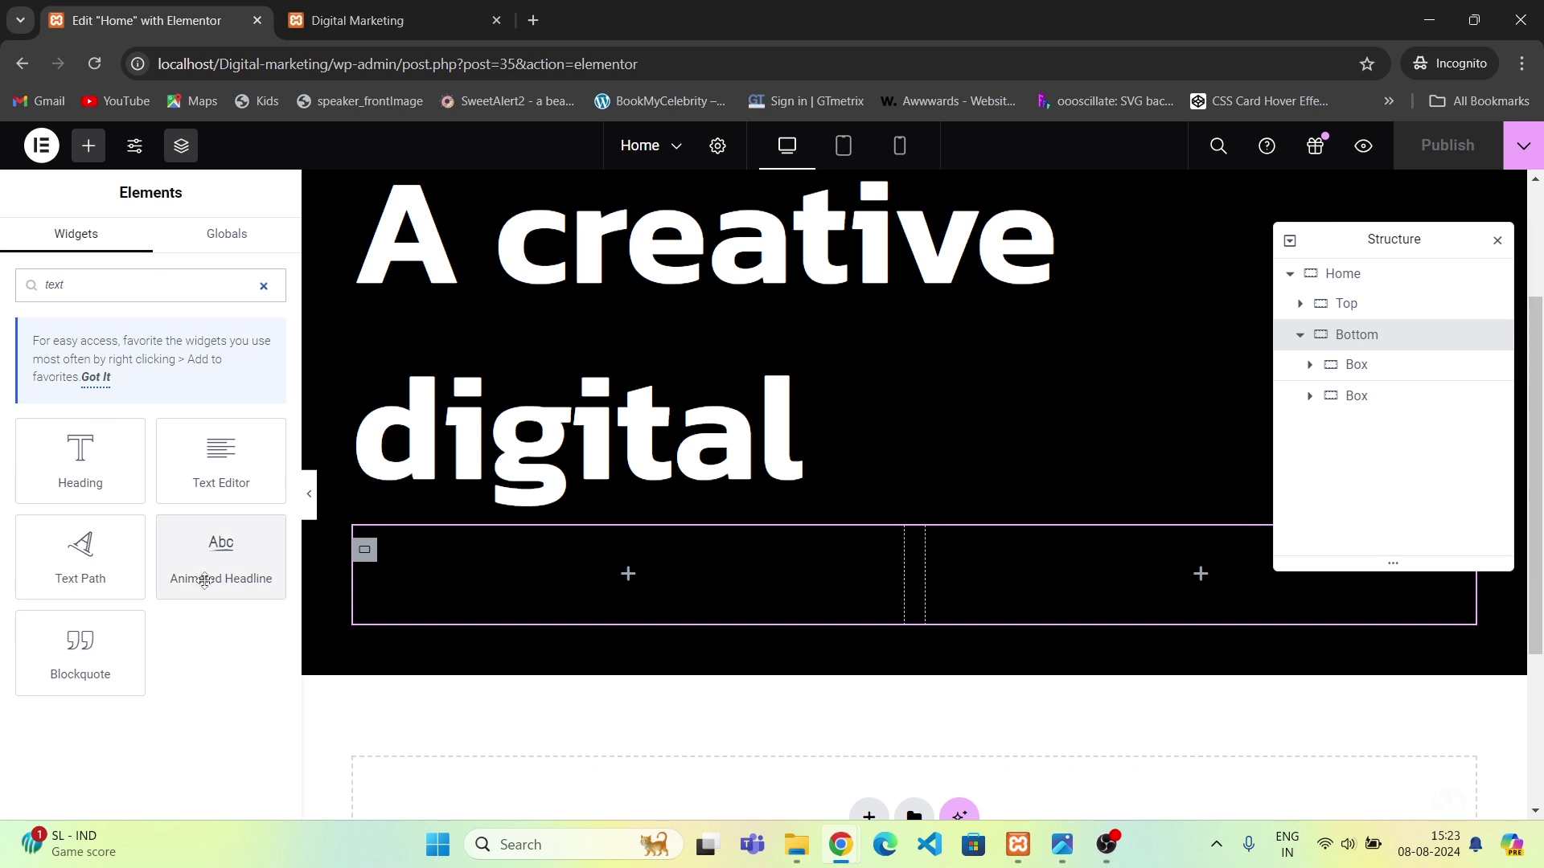
left_click_drag(201, 575, 658, 585)
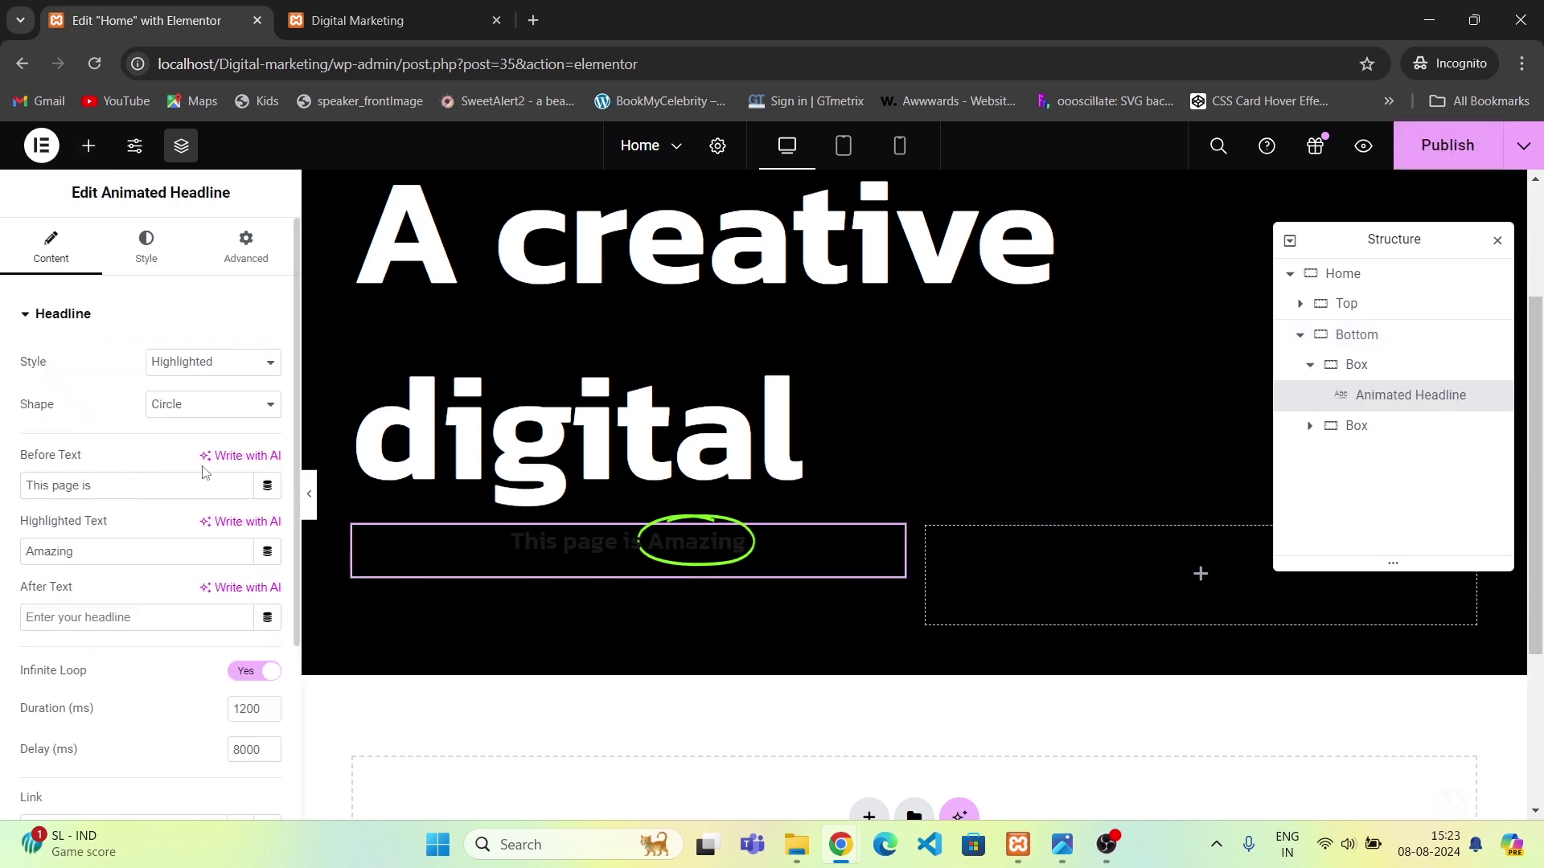
triple_click(105, 481)
key("BackSpace")
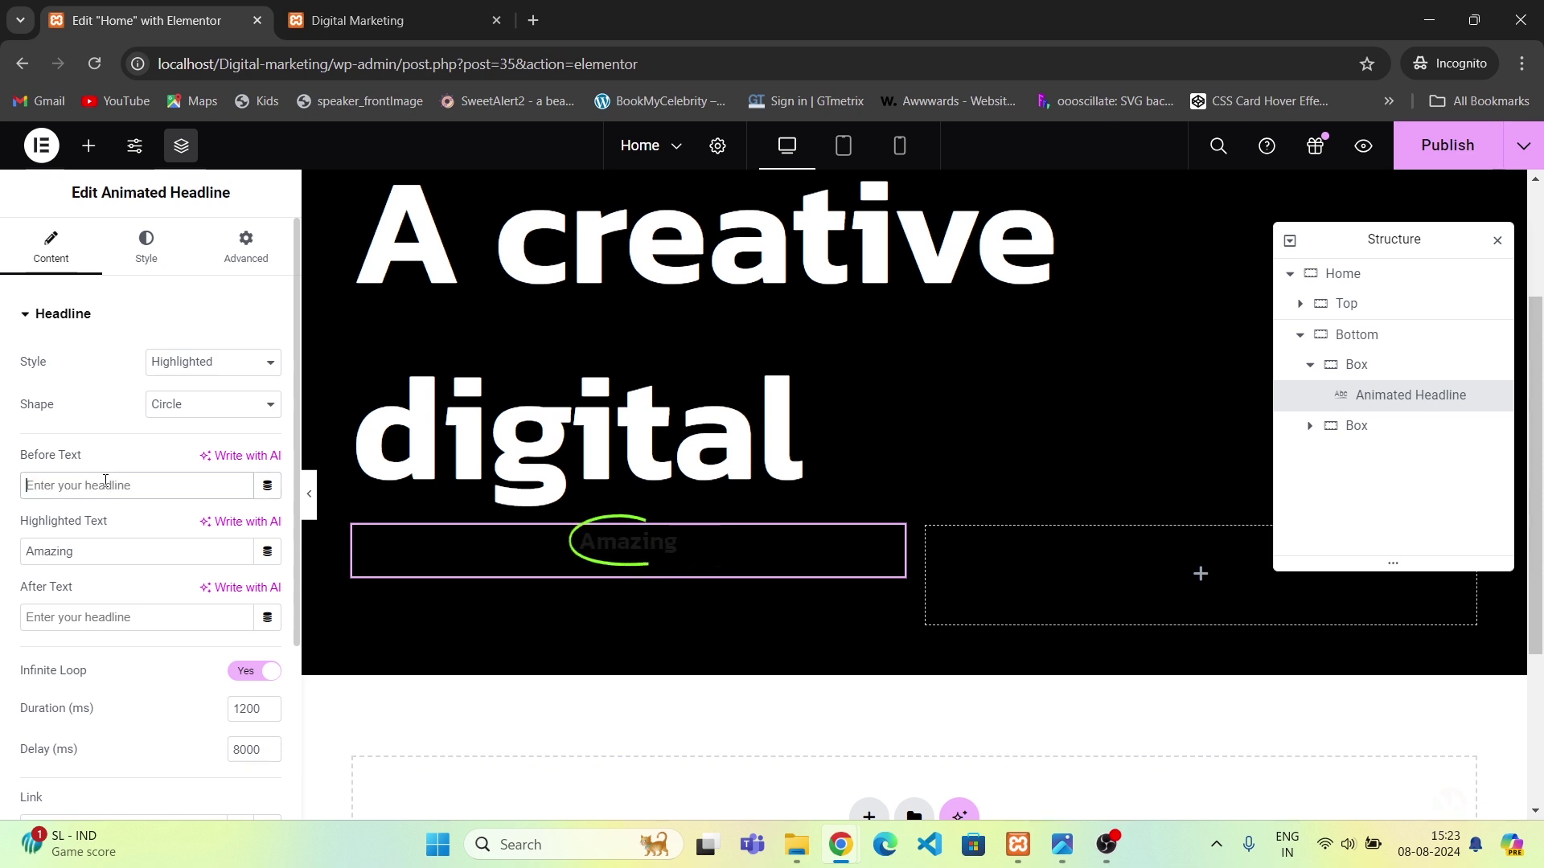
Set the animated headline's style to Rotating with the Swirl animation.
left_click(247, 361)
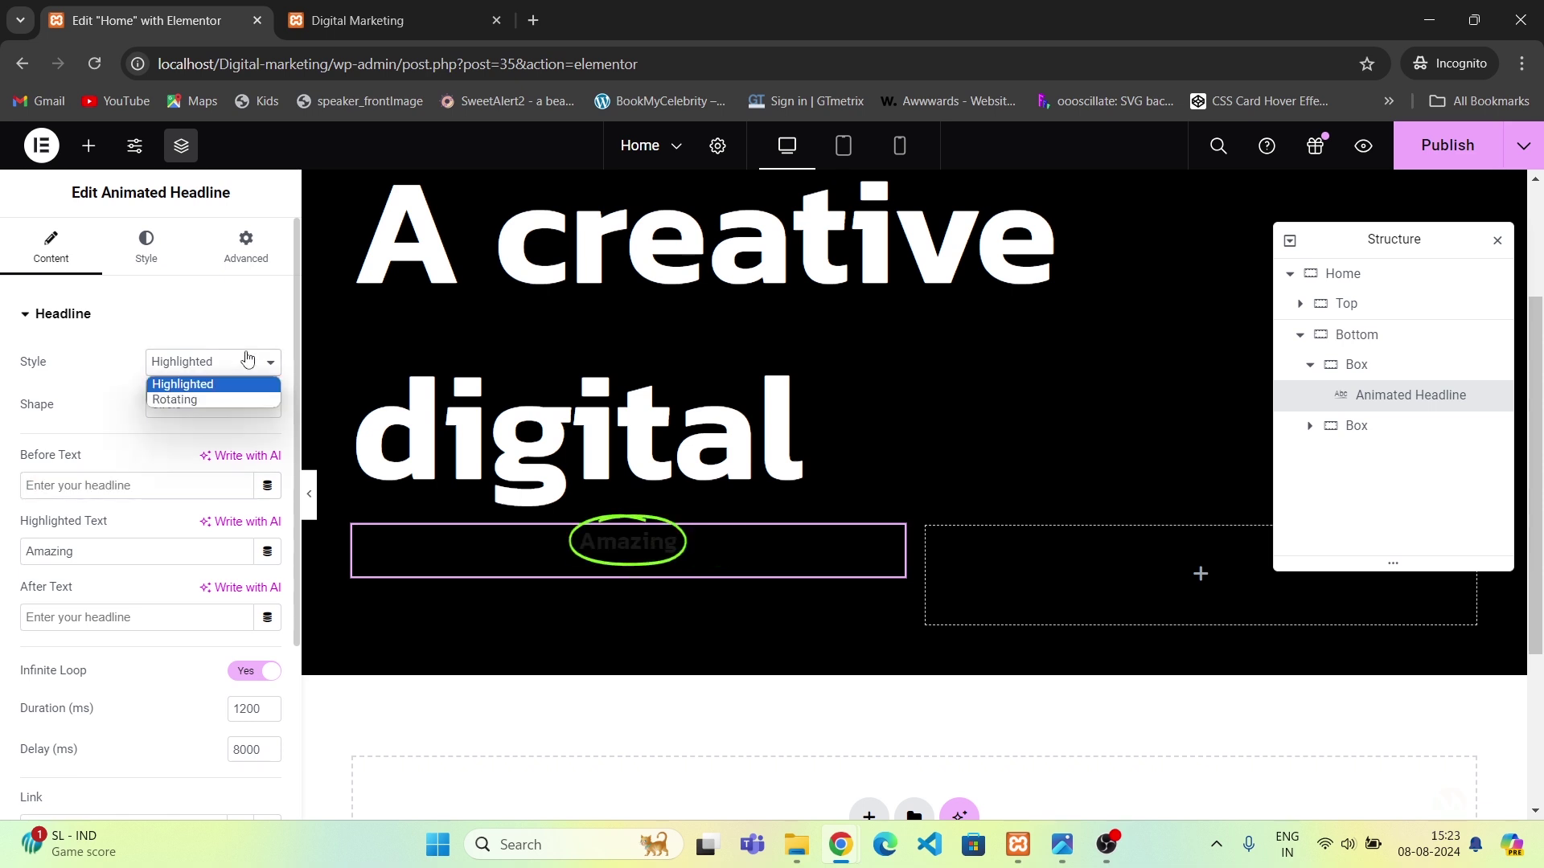
left_click(205, 400)
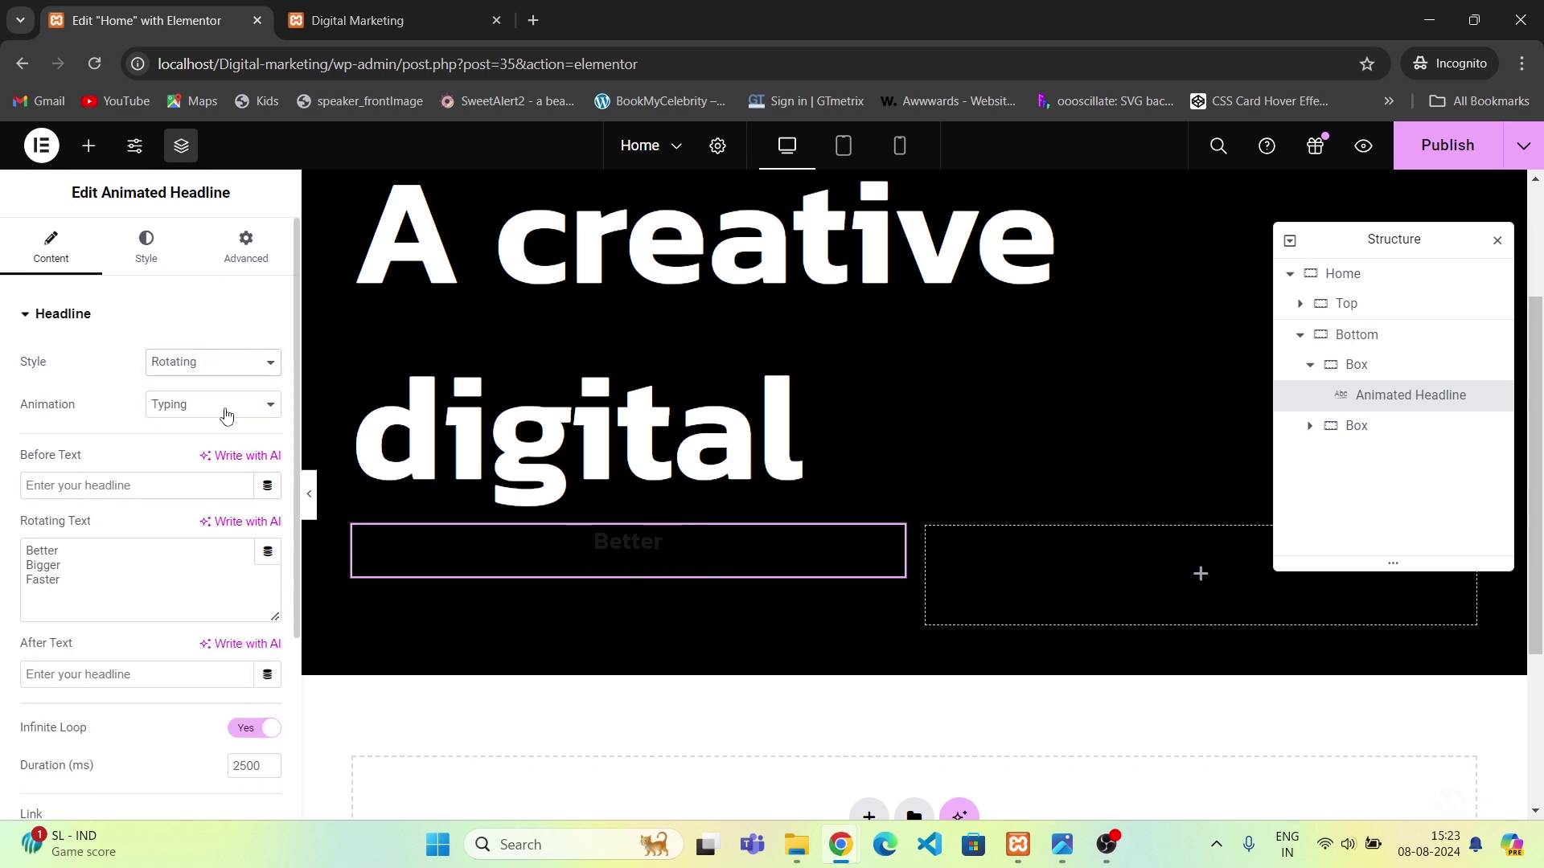
left_click(226, 415)
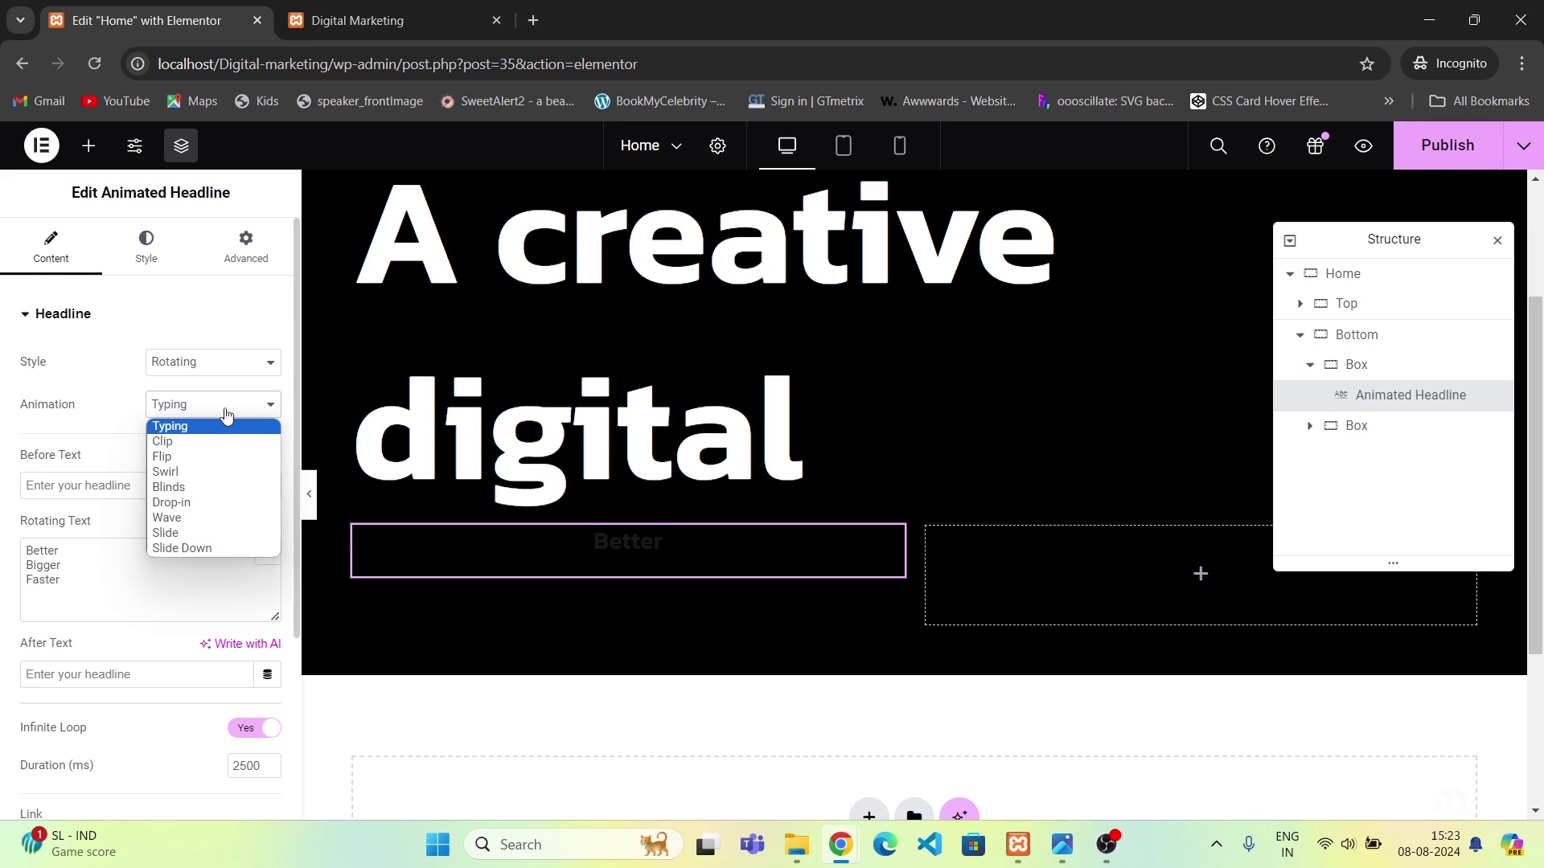
left_click(201, 477)
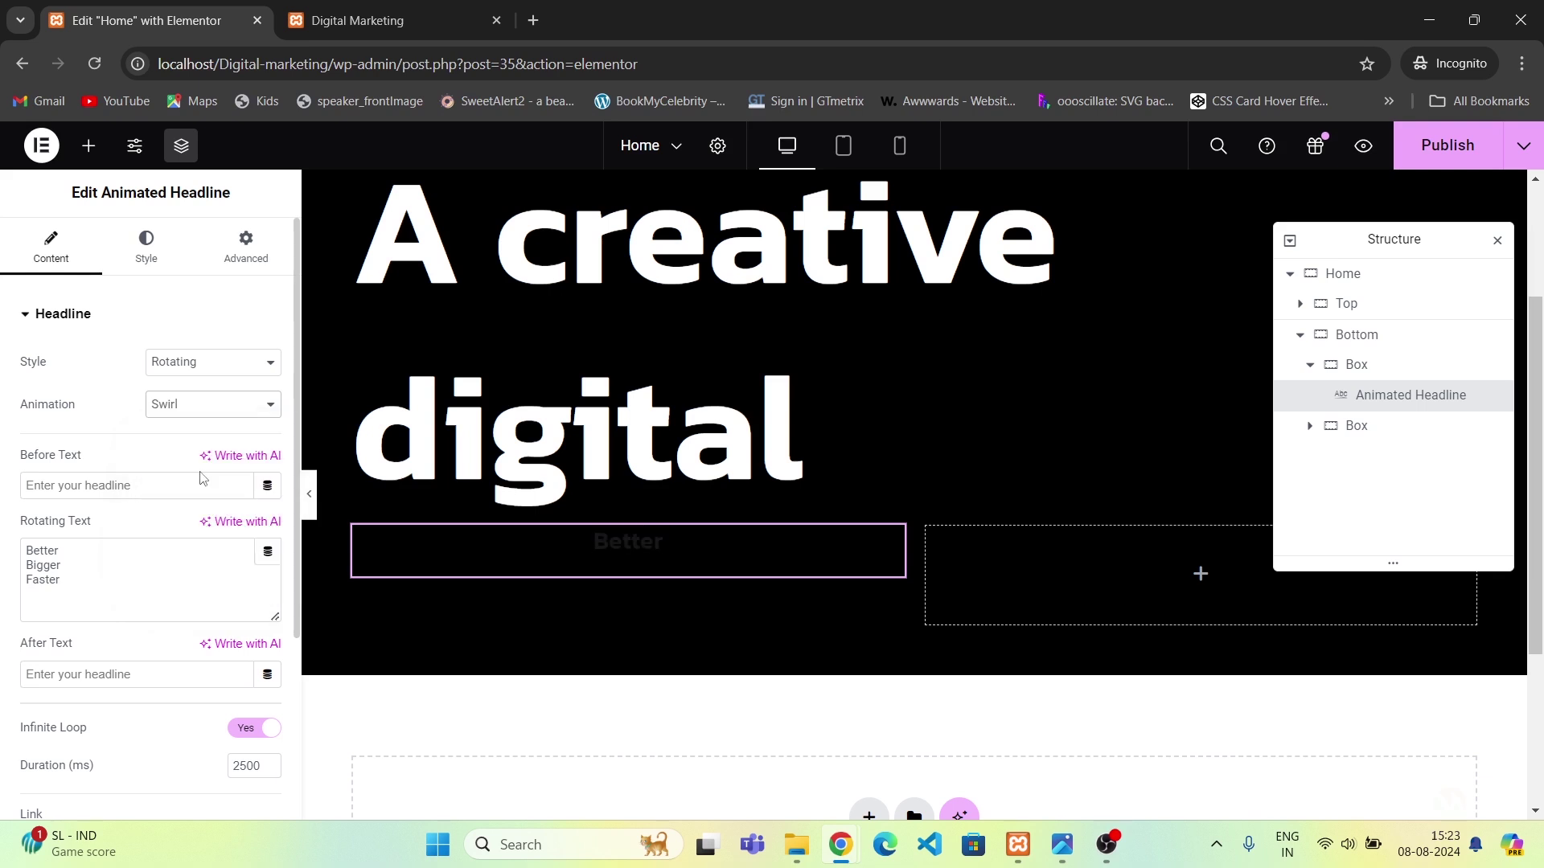
Try the global White color on the headline's animated text.
left_click(146, 244)
left_click(241, 363)
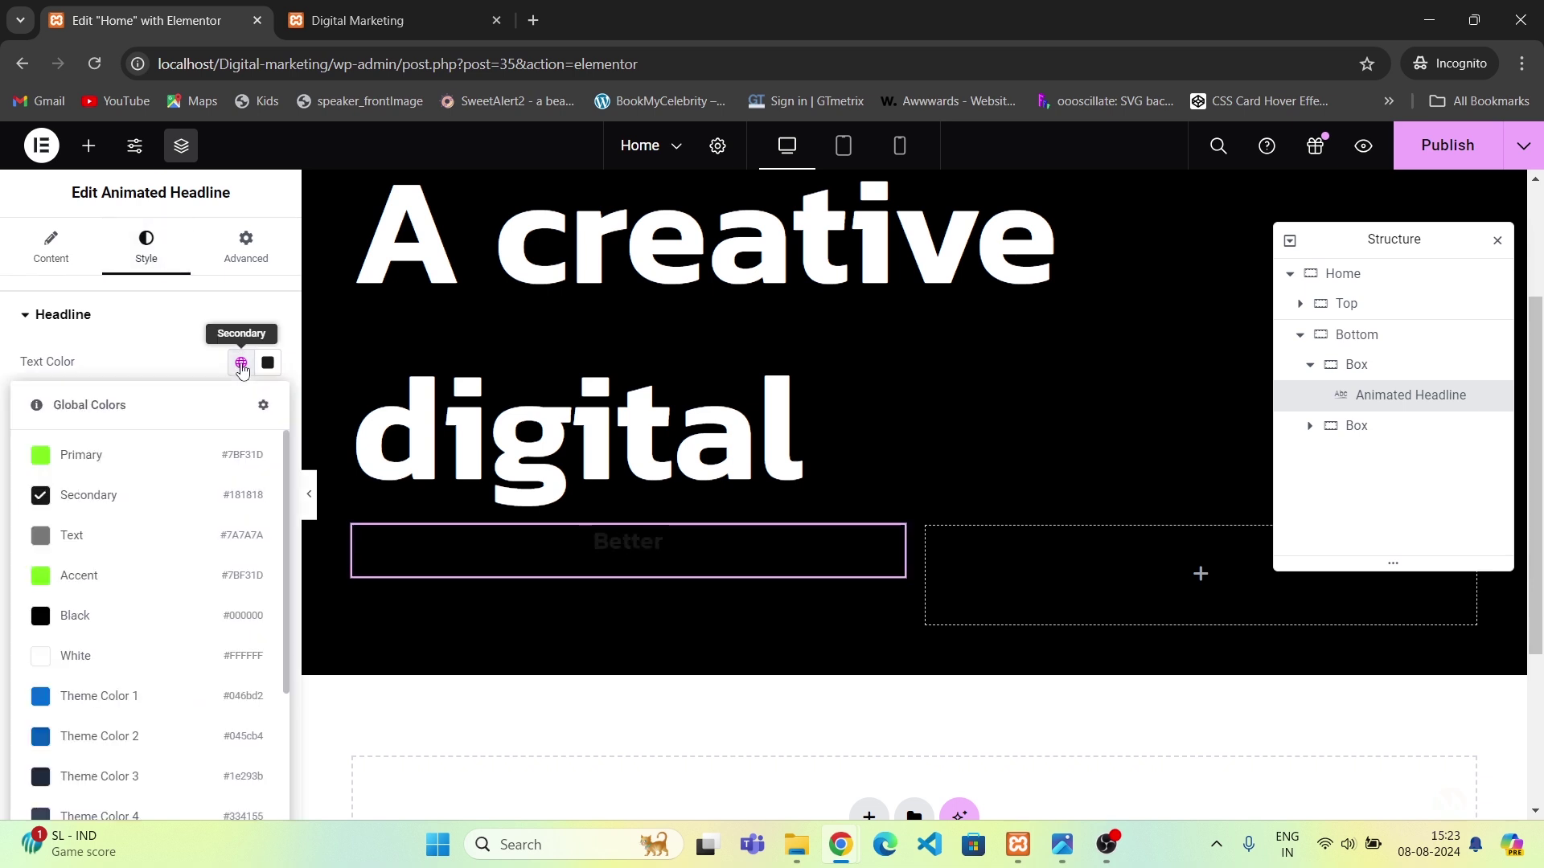
left_click(241, 366)
left_click(240, 531)
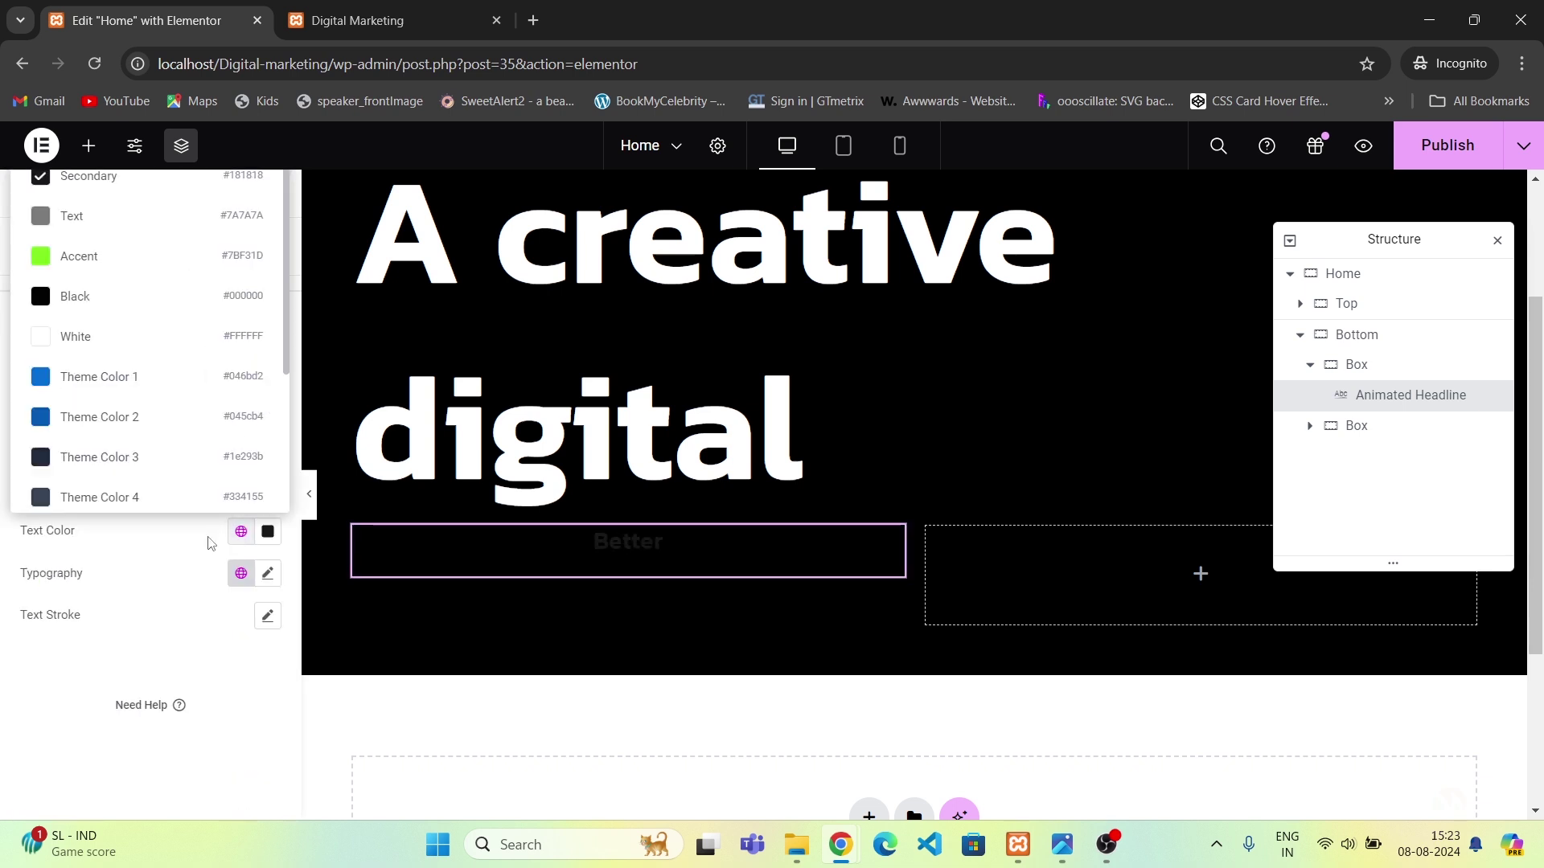
left_click(115, 347)
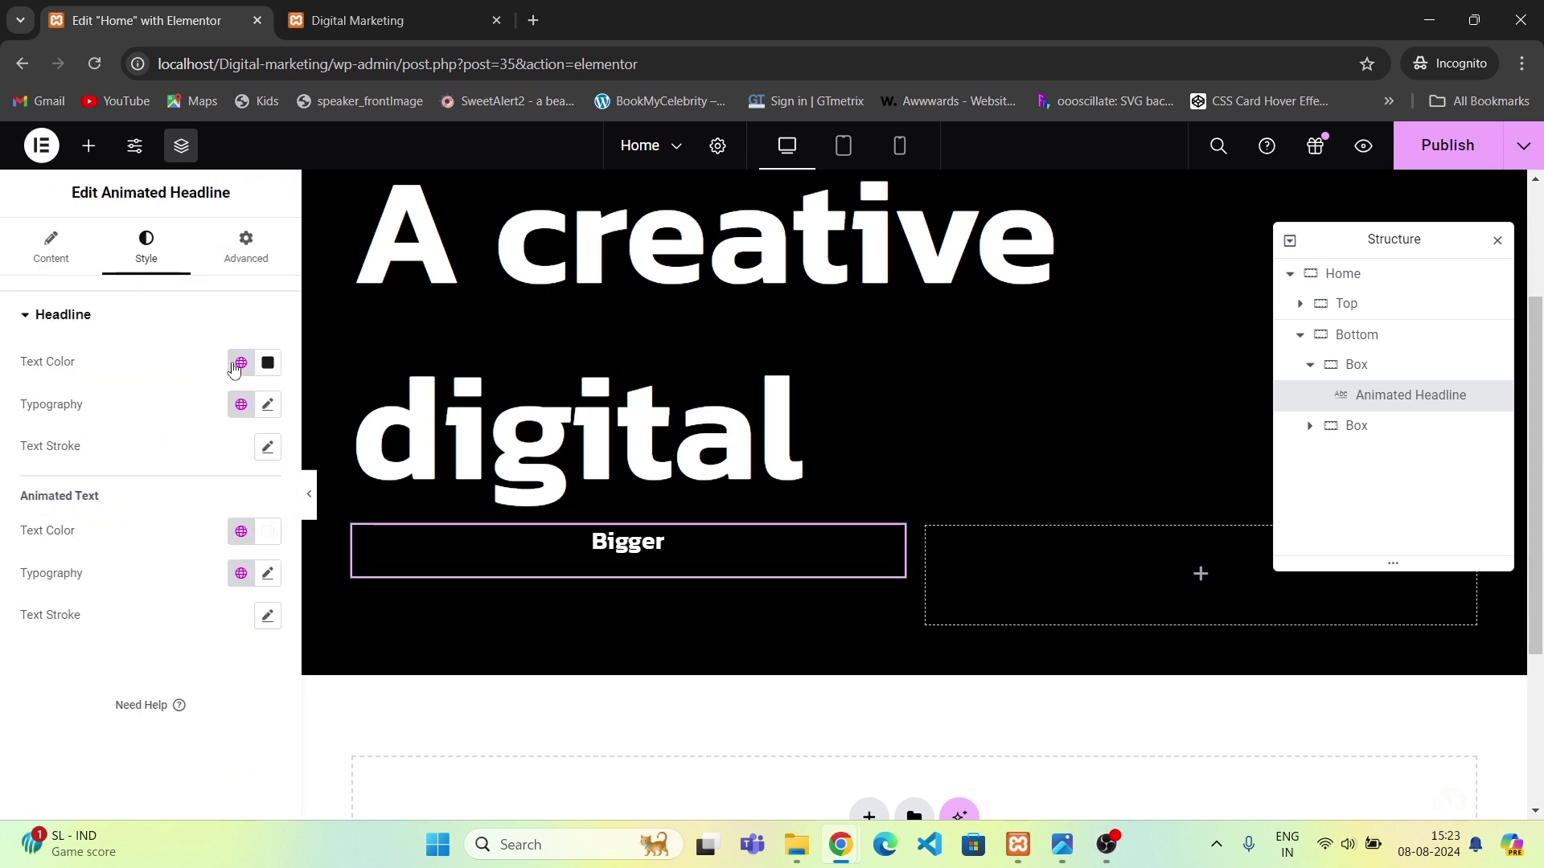
Set the headline's animated text color to the global Accent color, comparing it with Secondary.
left_click(240, 530)
left_click(148, 258)
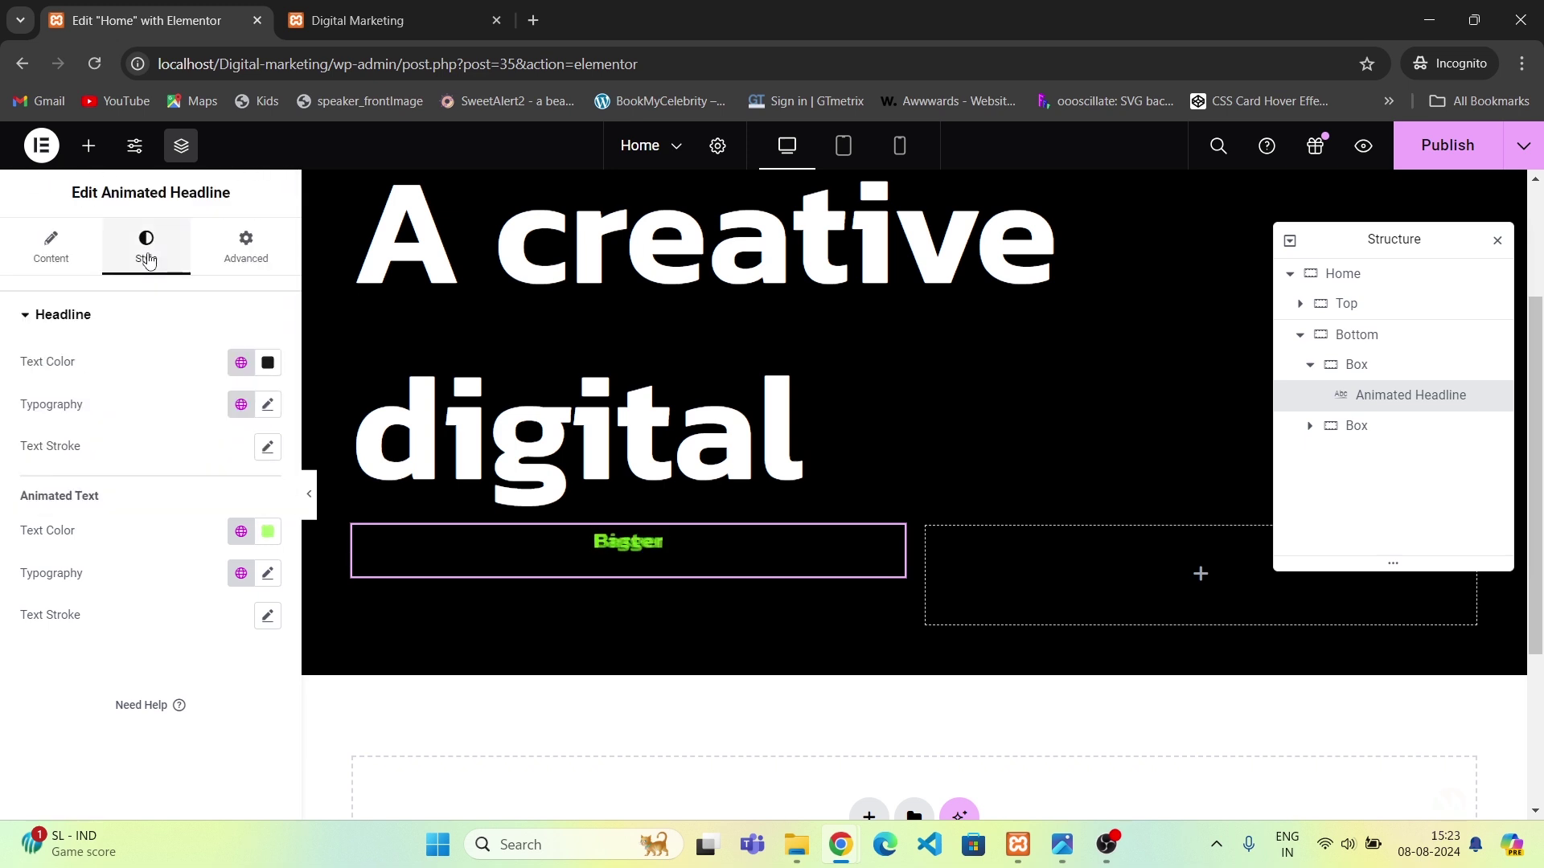
left_click(241, 530)
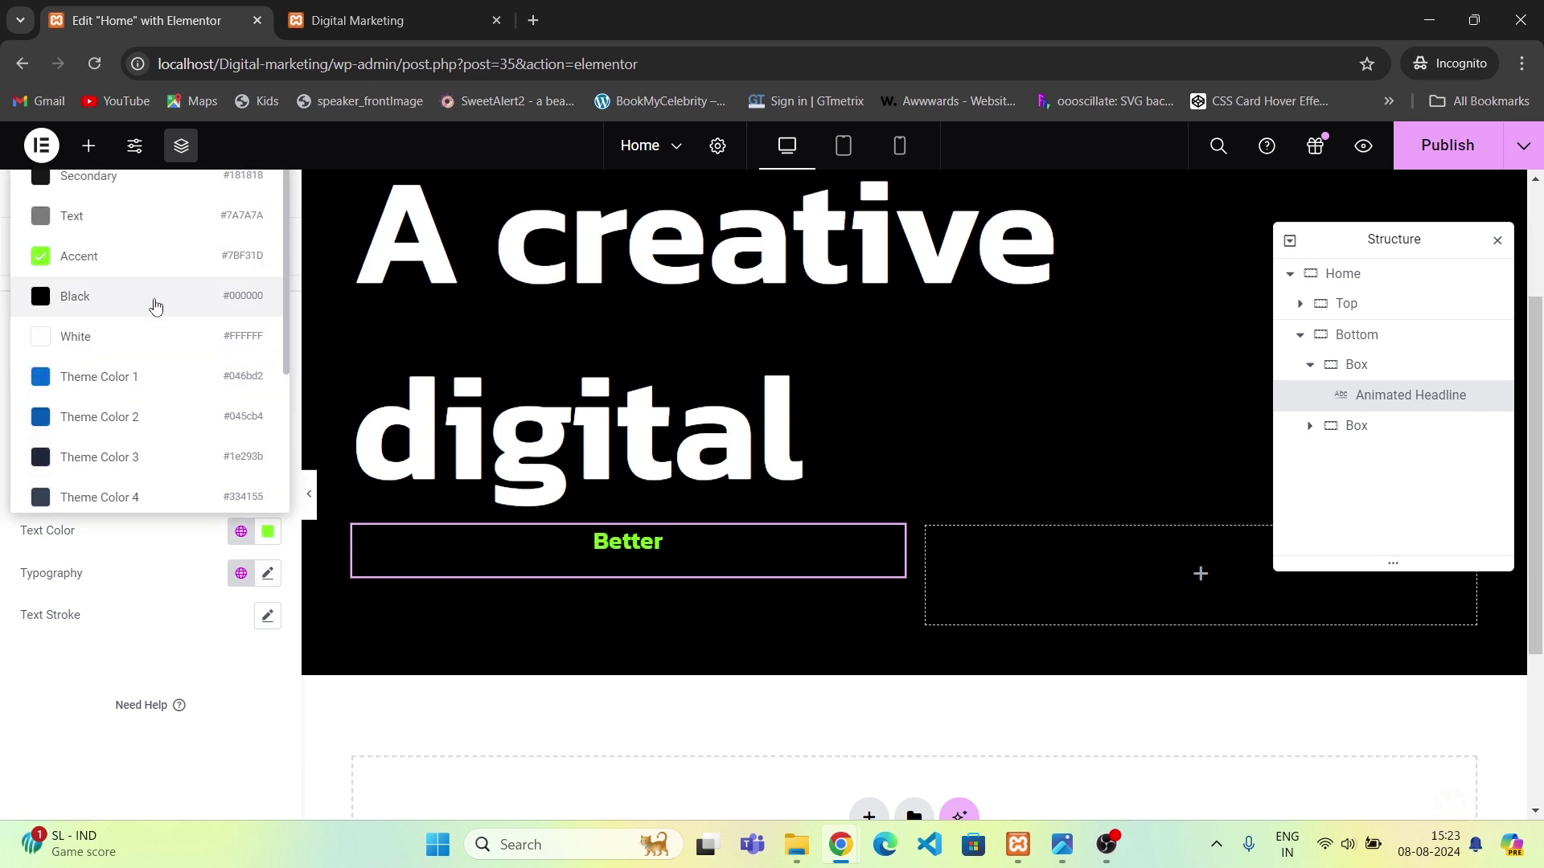
left_click(191, 569)
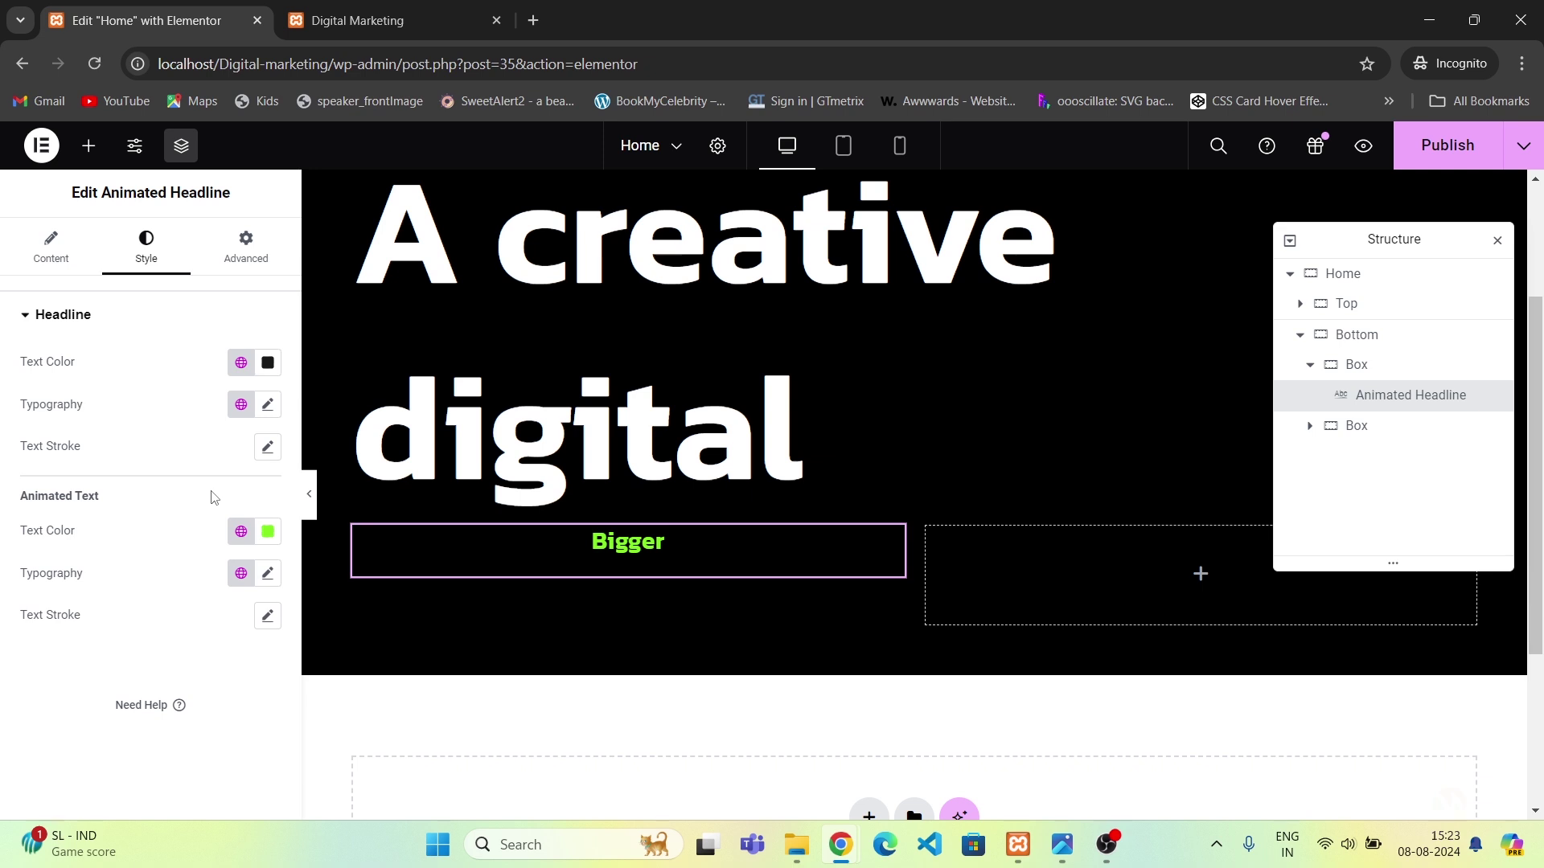
left_click(241, 531)
left_click(152, 179)
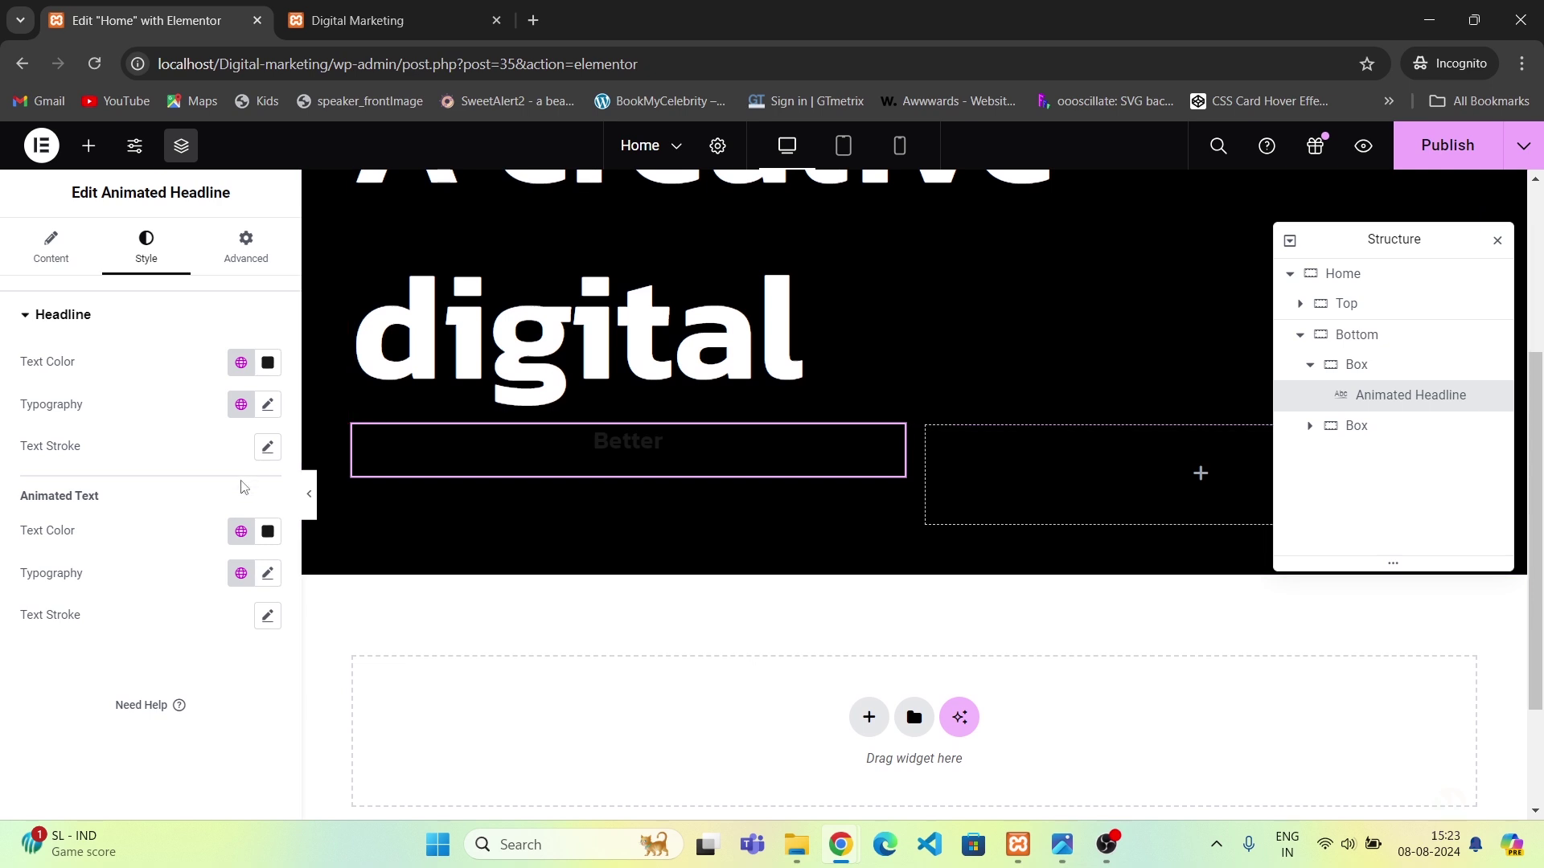
left_click(241, 531)
left_click(155, 255)
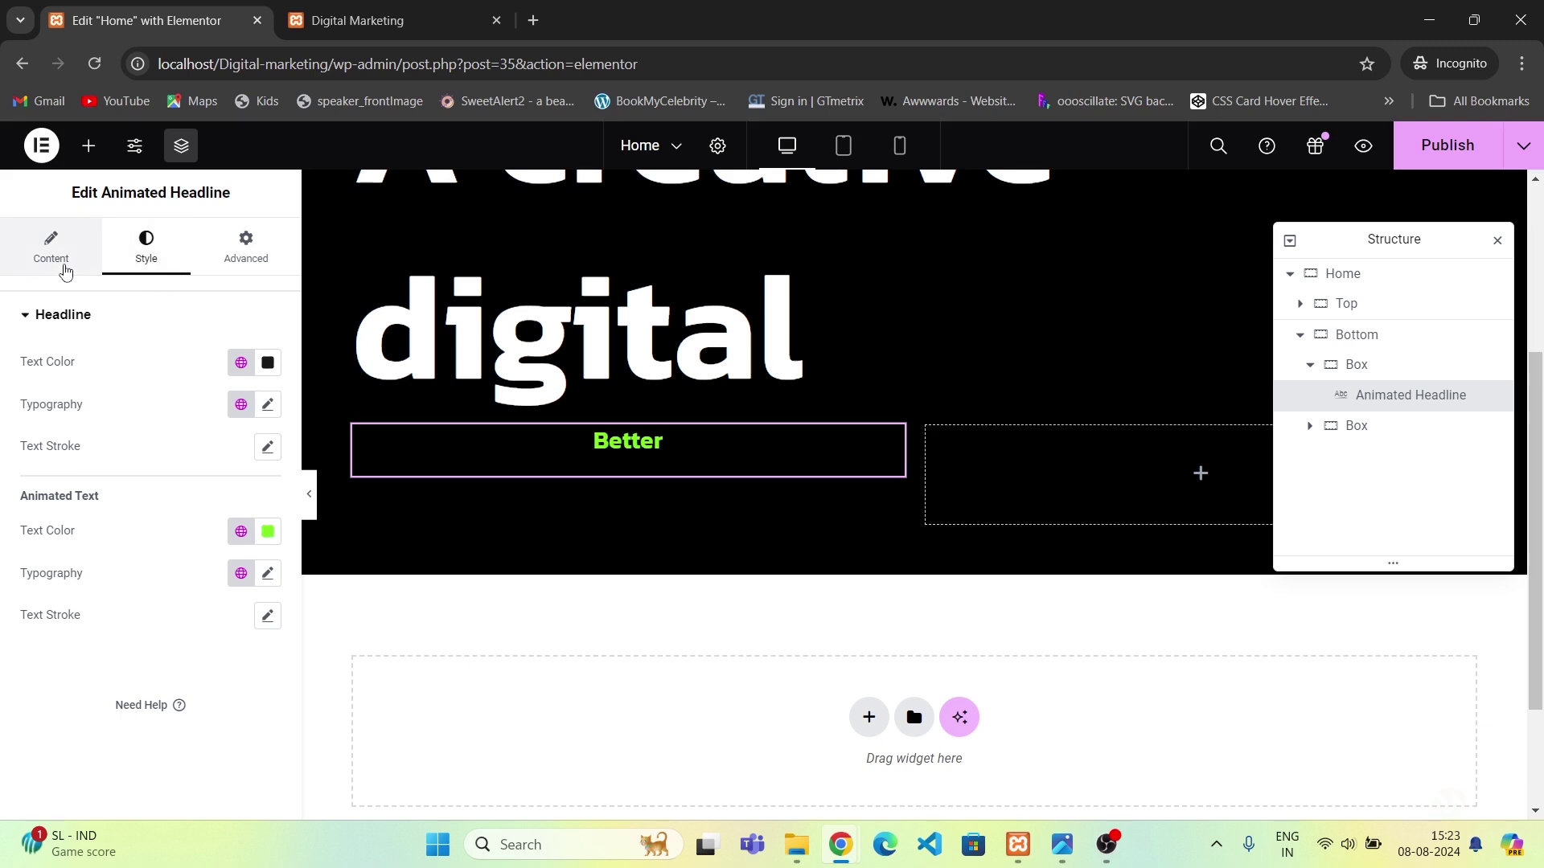
Set the animated headline's main text color to the global White color.
left_click(268, 573)
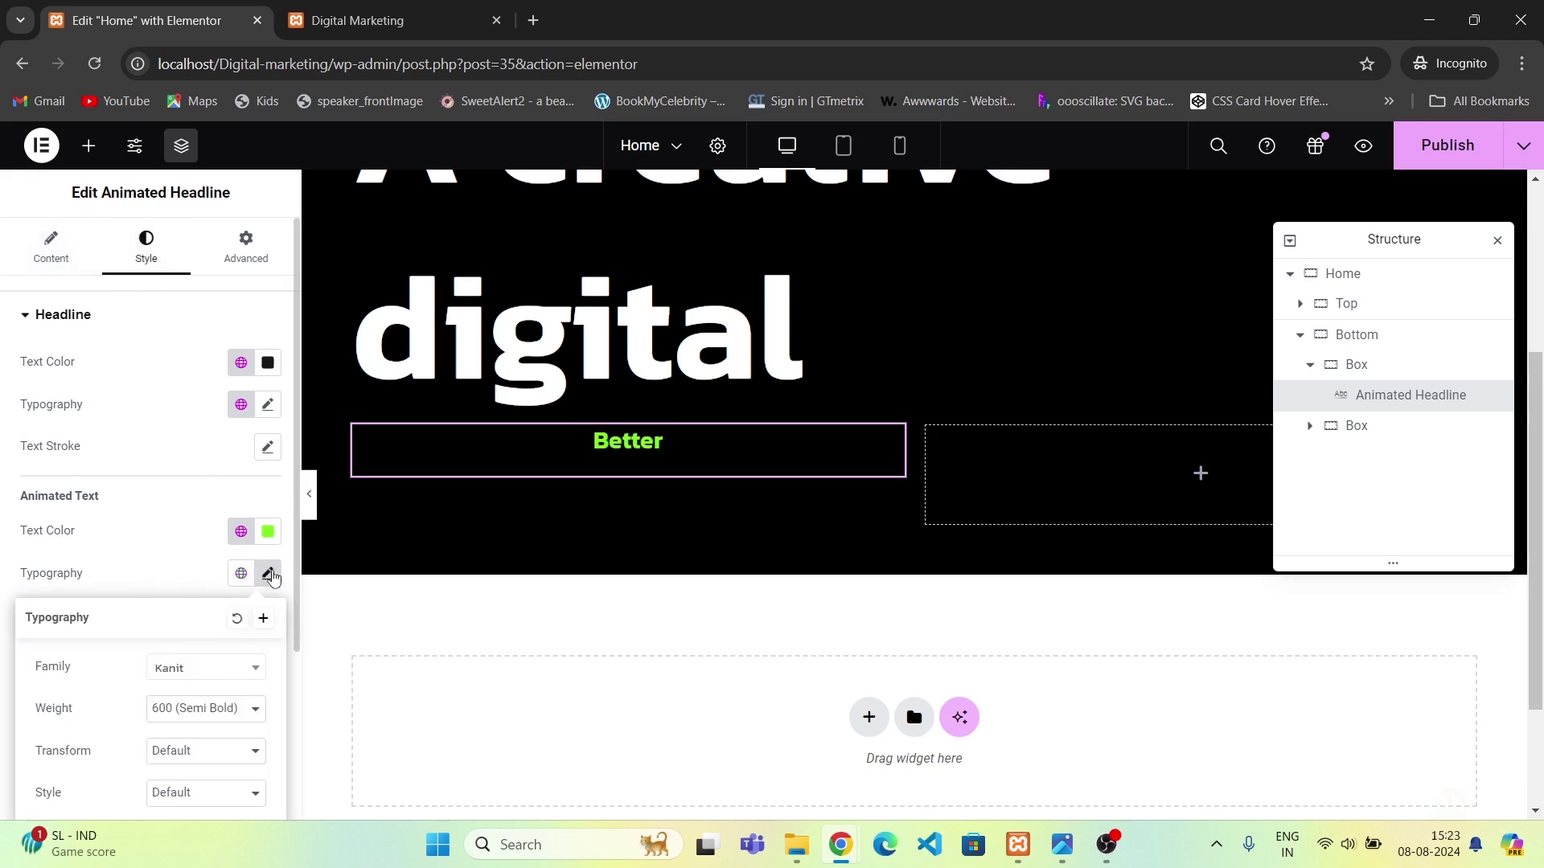
left_click(268, 404)
left_click(243, 363)
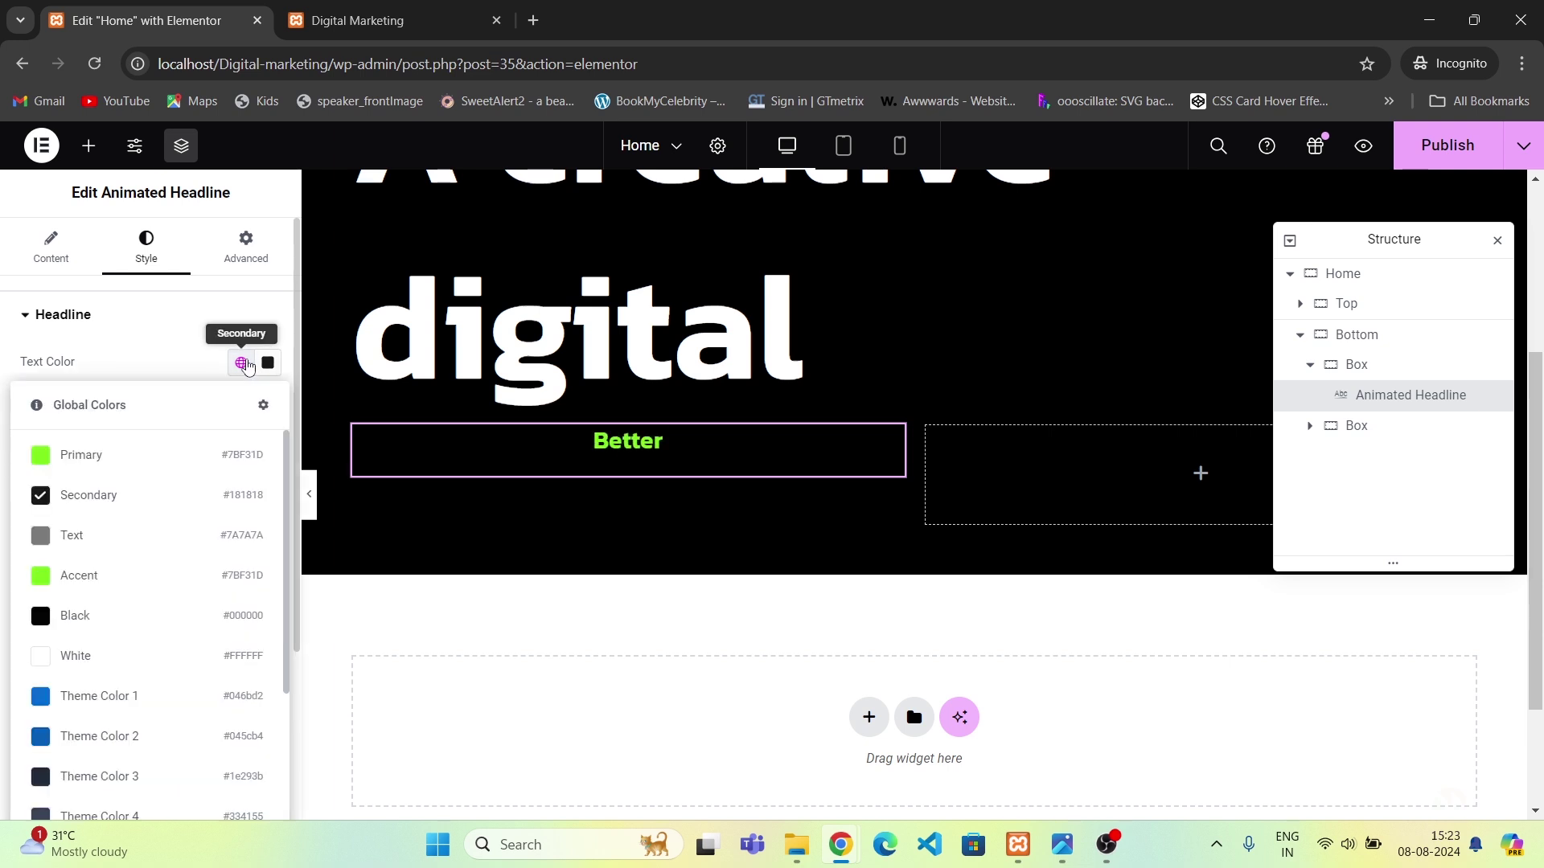
left_click(86, 657)
left_click(241, 532)
left_click(241, 533)
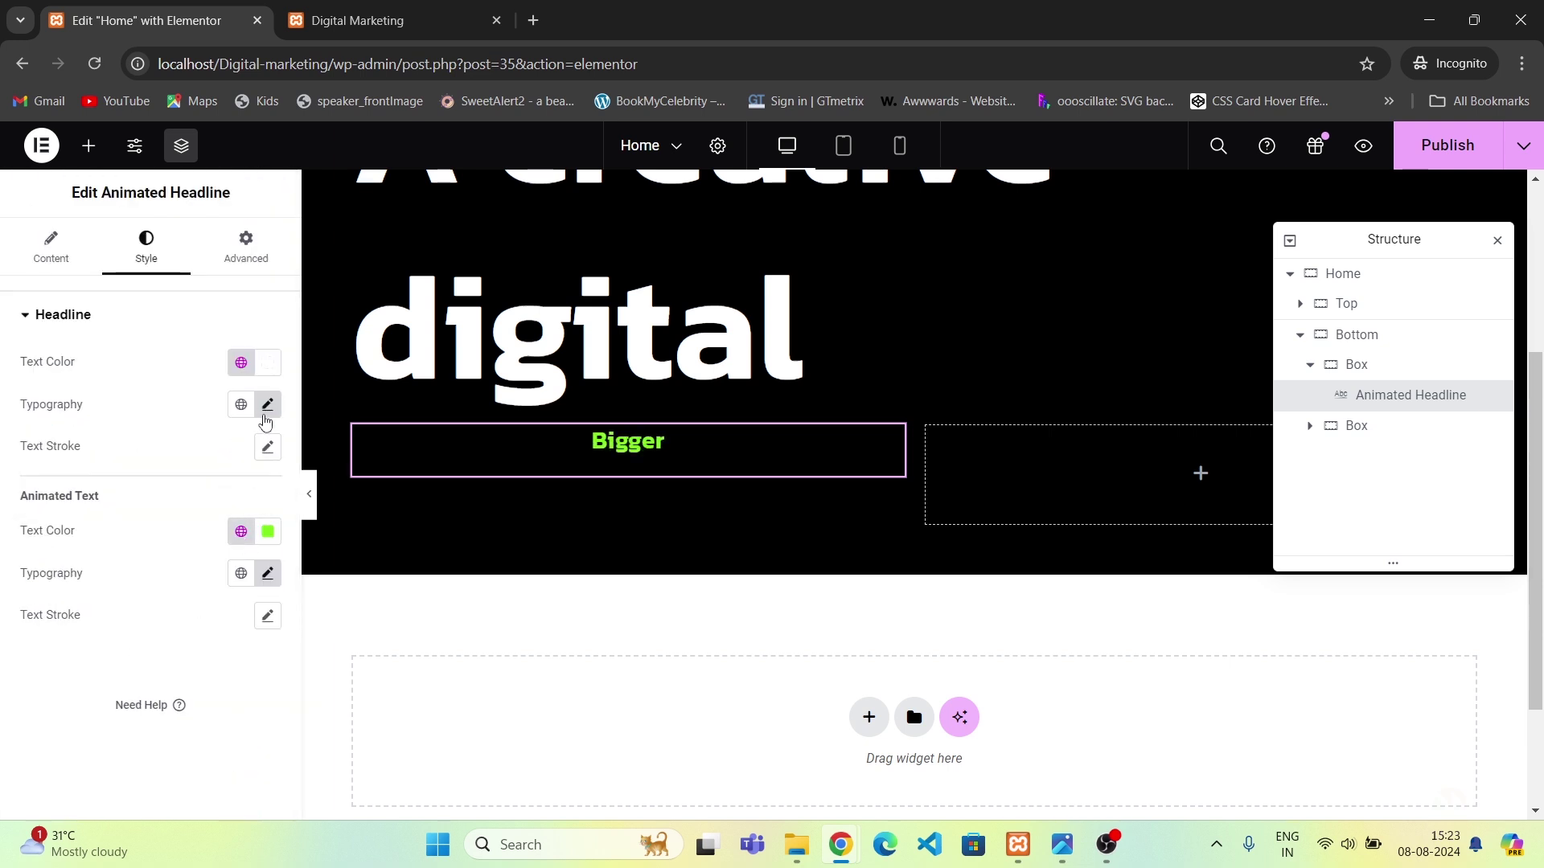
Set the animated headline's main typography size to 150 px.
left_click(267, 405)
left_click(244, 561)
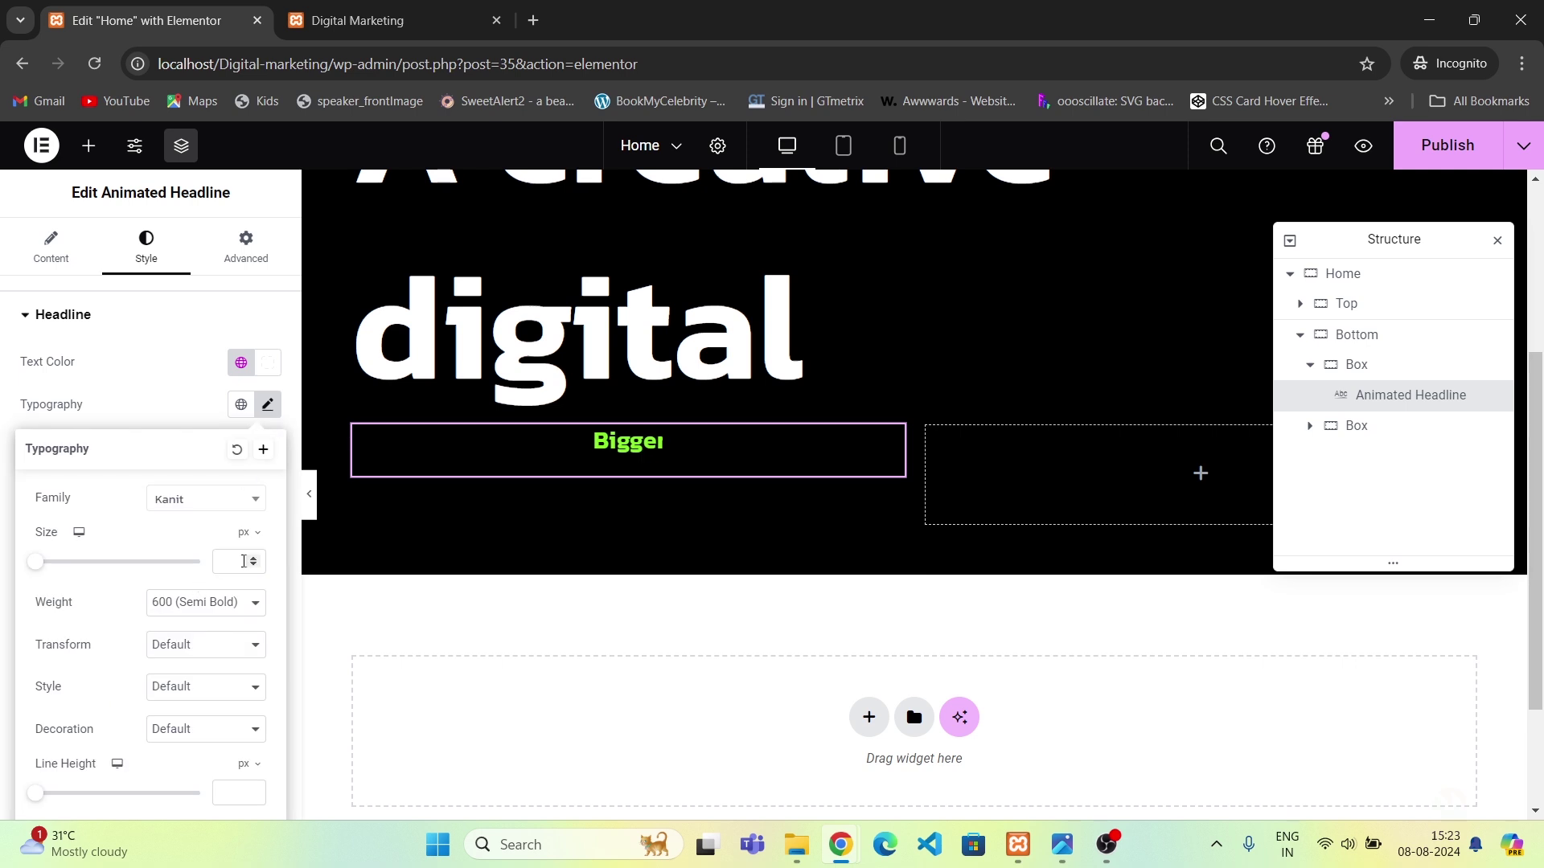
type("150")
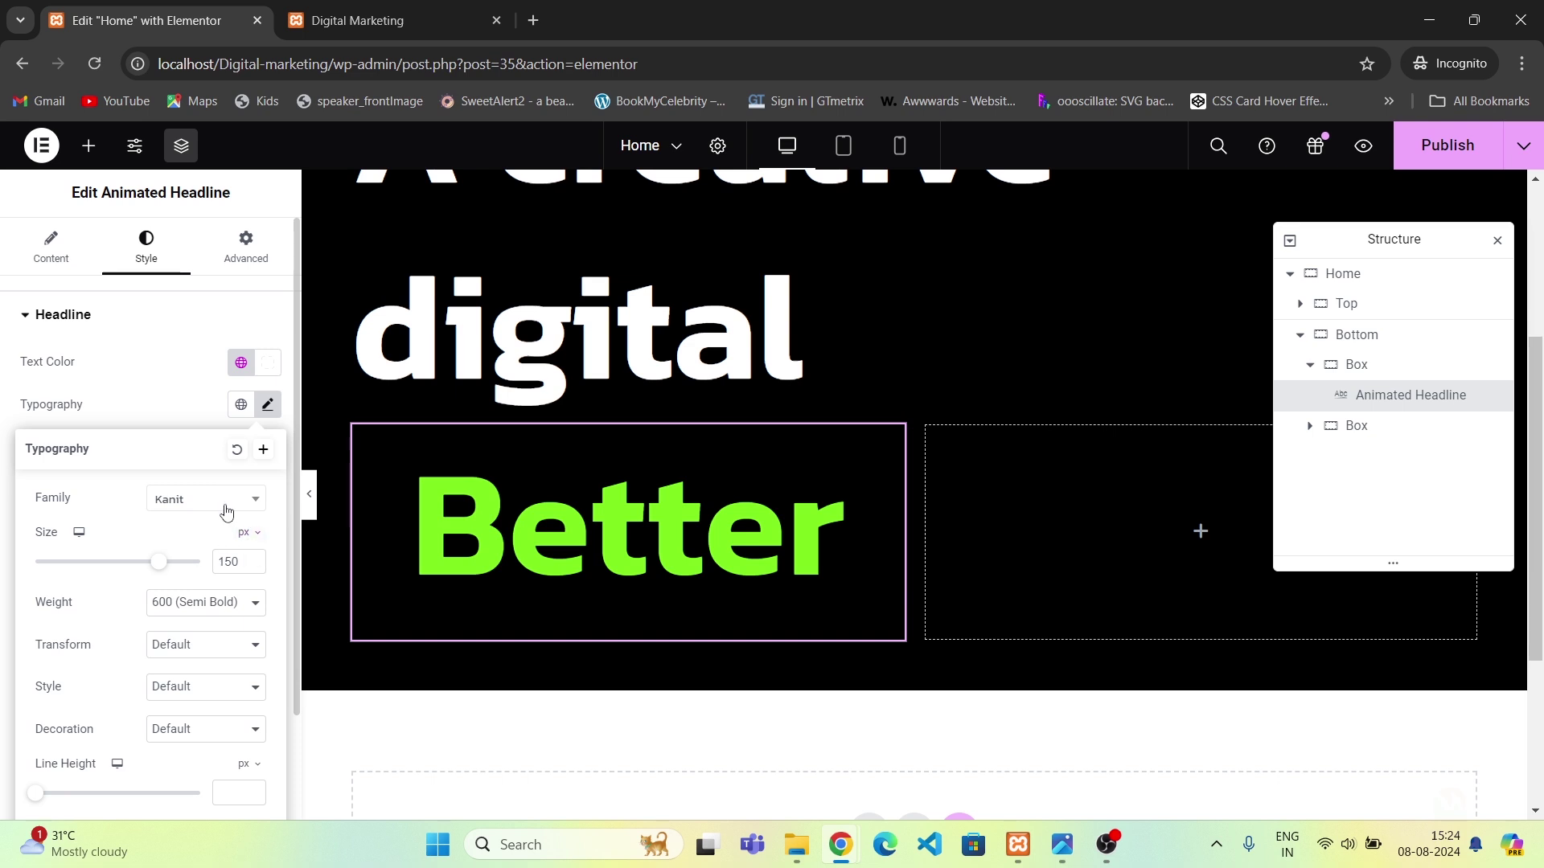
left_click(161, 404)
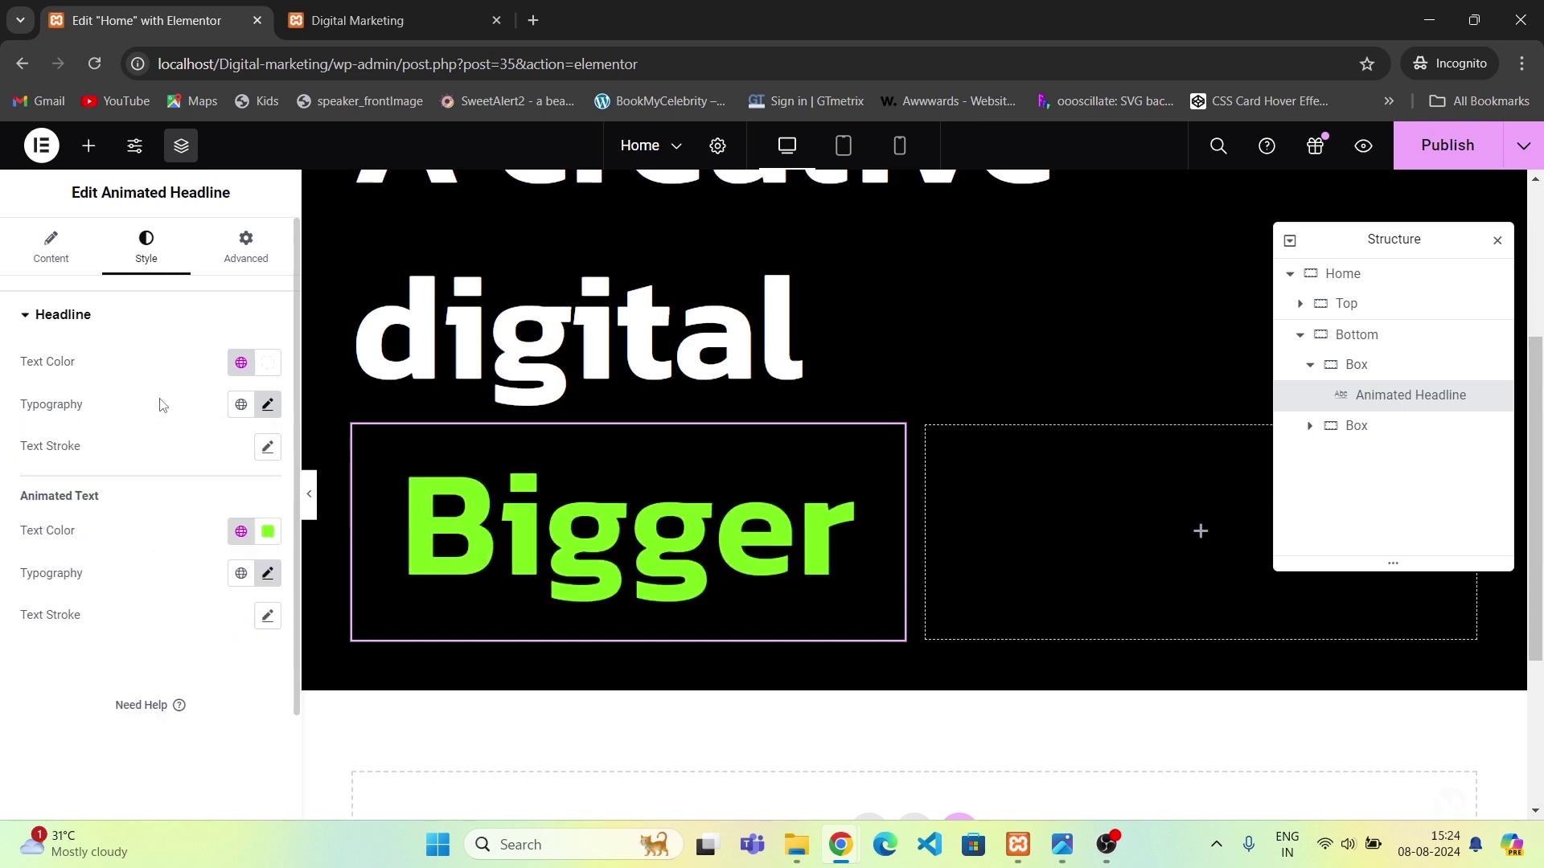
Try the Blinds and Wave animations on the rotating headline and switch back to Swirl.
left_click(52, 246)
left_click(220, 411)
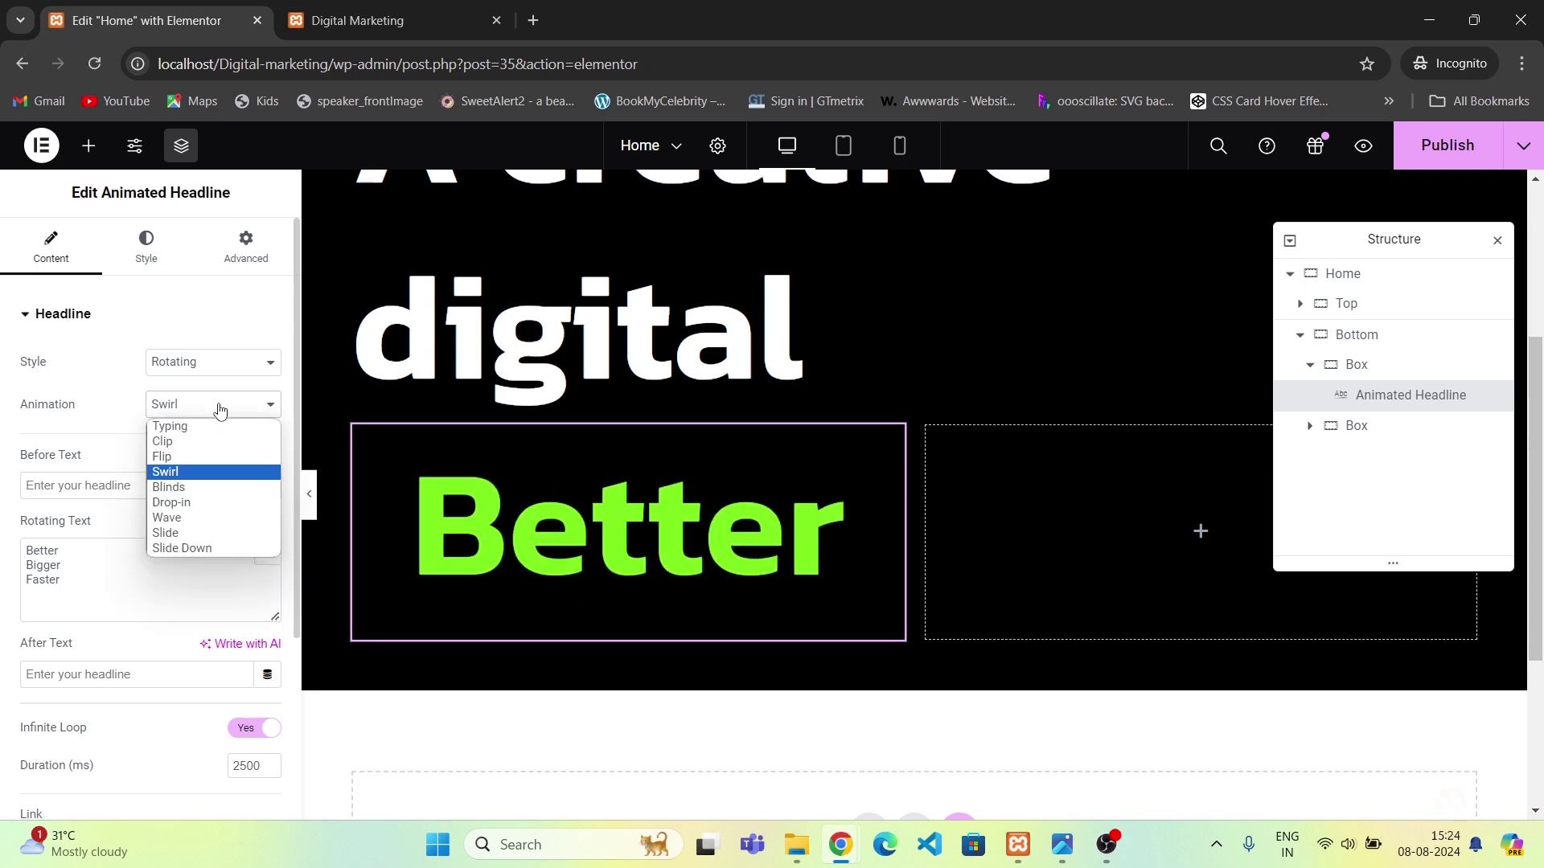
left_click(198, 489)
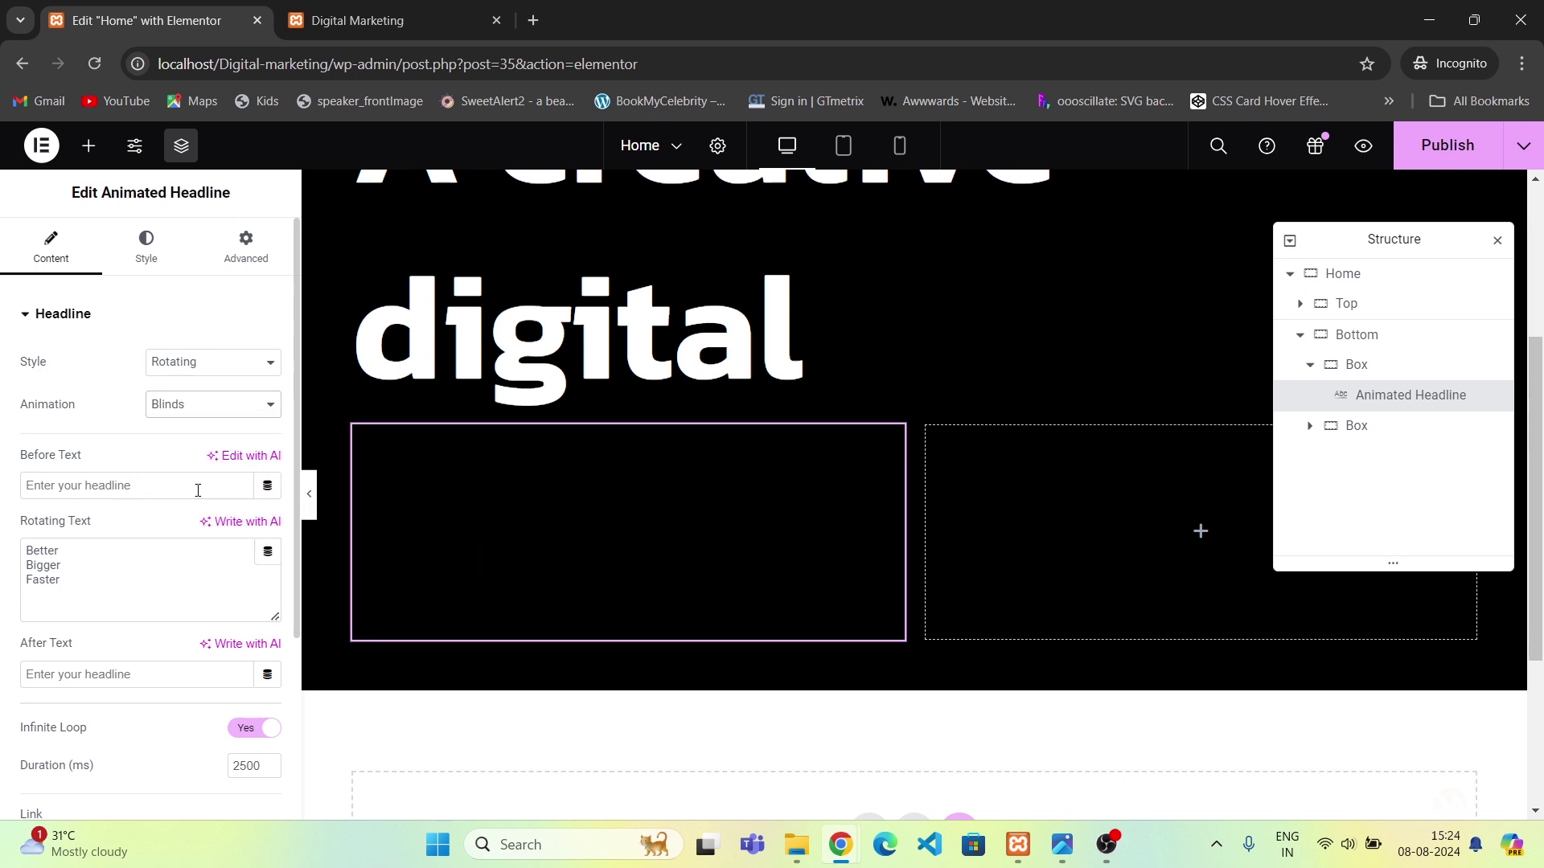
left_click(210, 412)
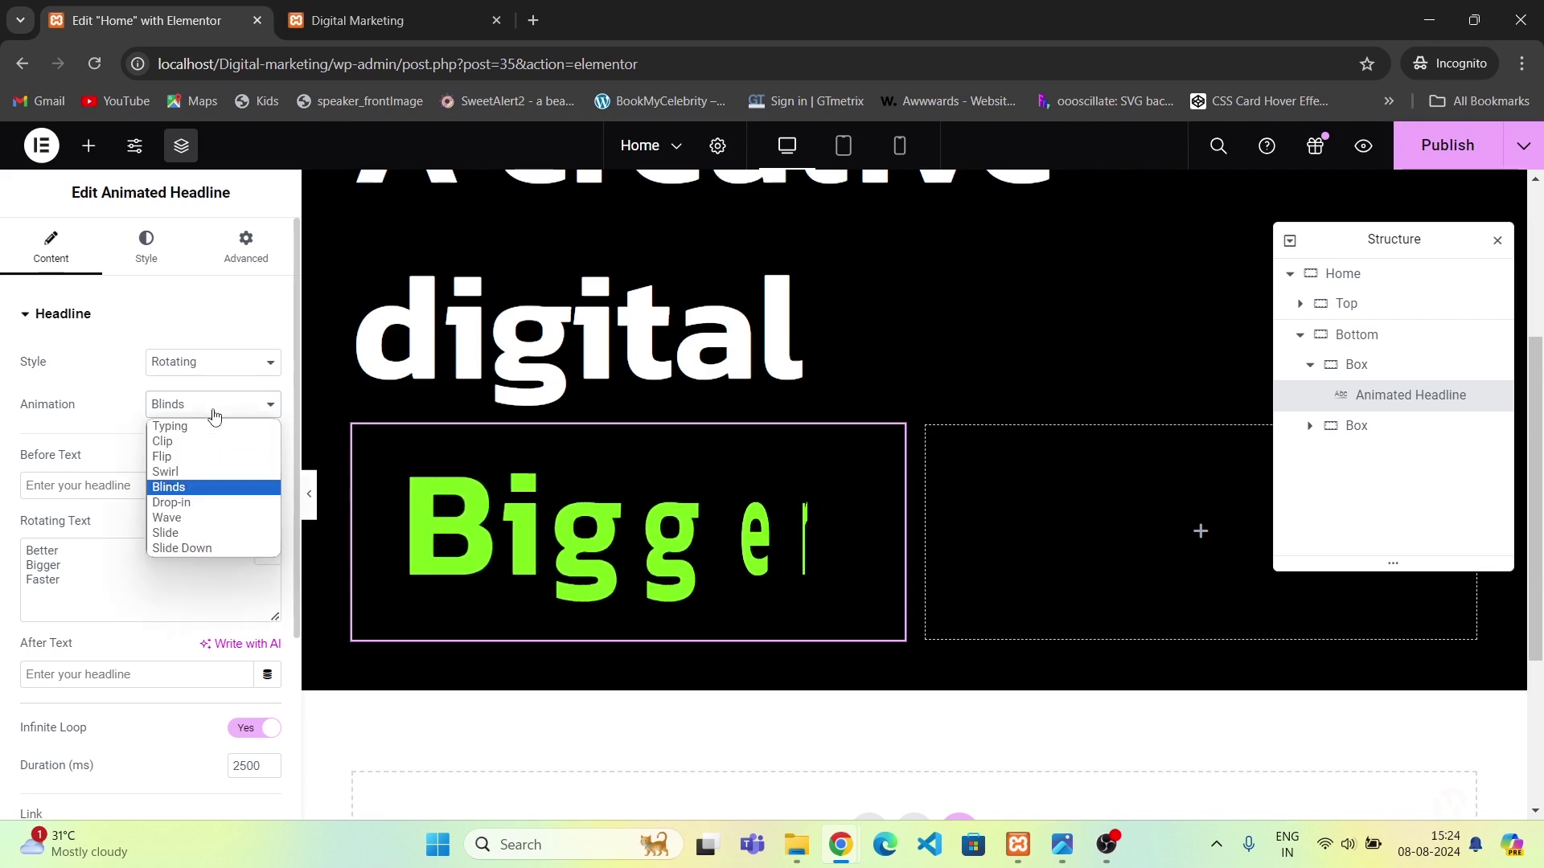
left_click(196, 527)
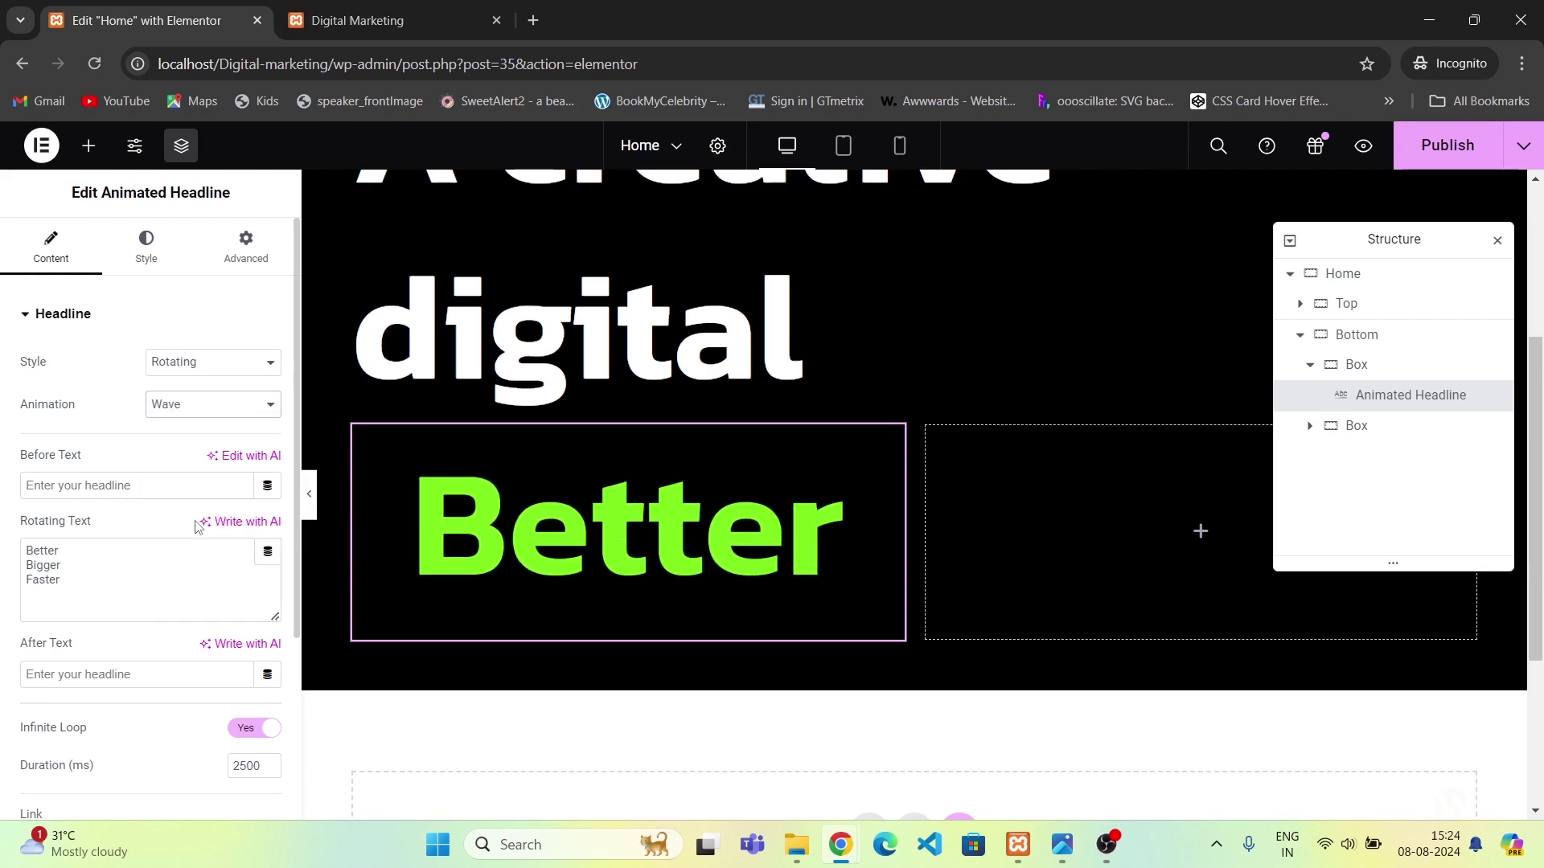
left_click(191, 418)
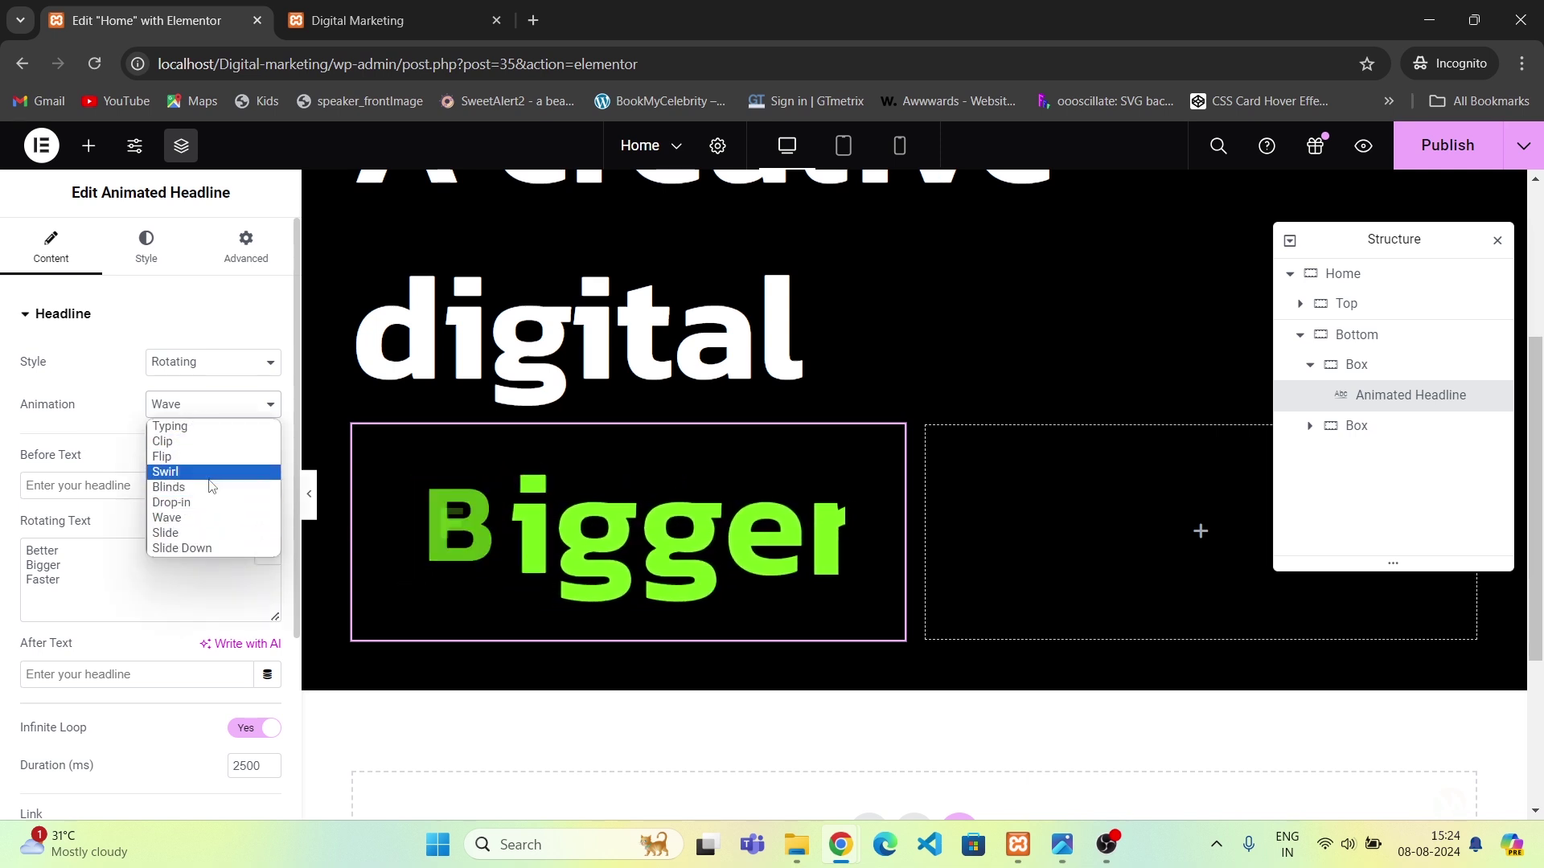
left_click(177, 473)
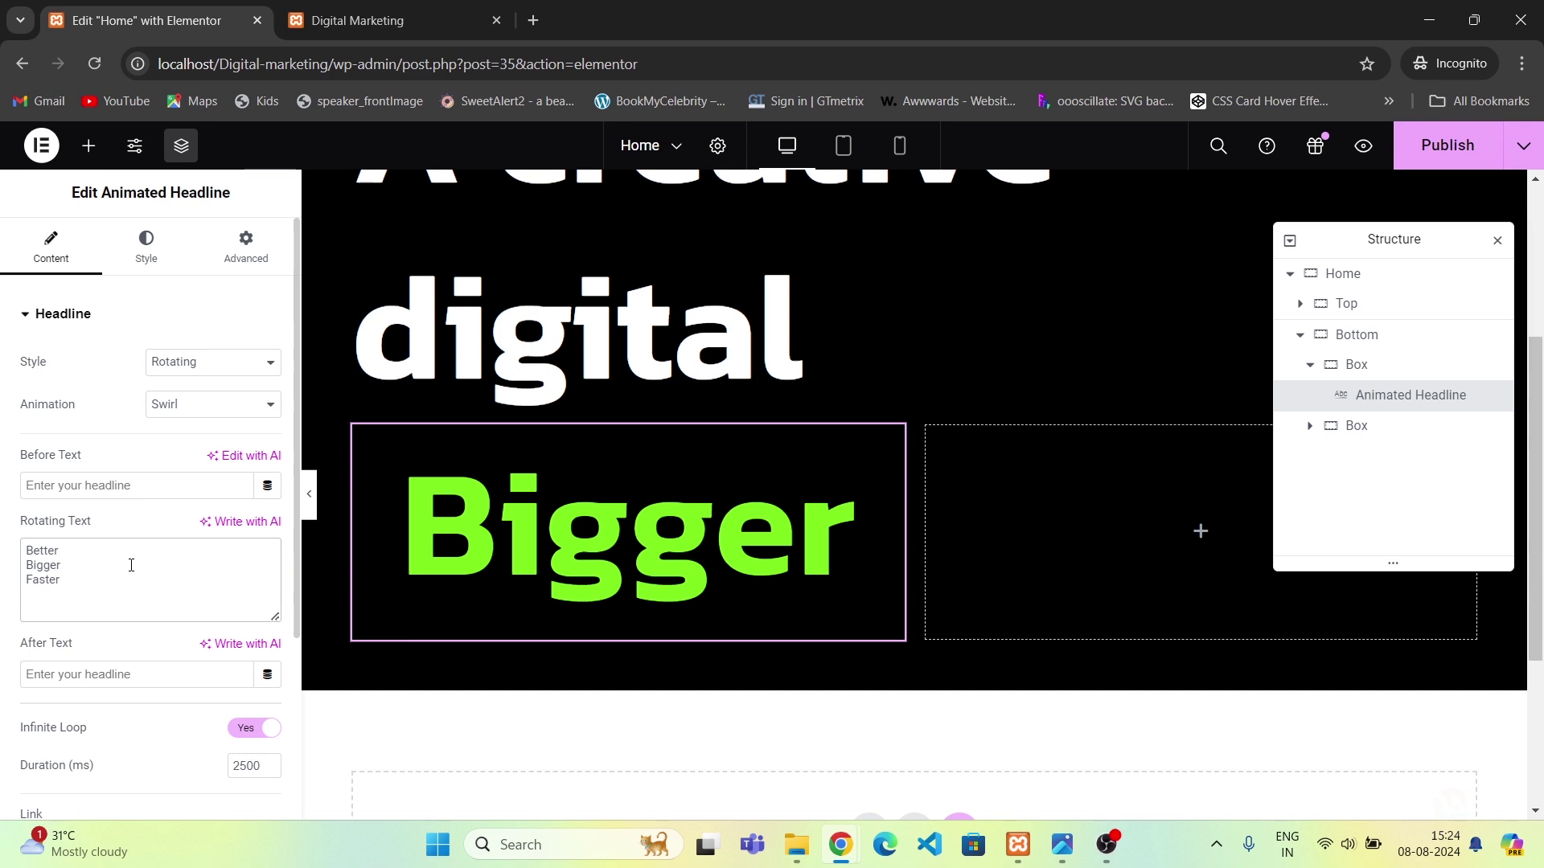
Replace the animated headline's rotating words with Photo, Video and Brand, and set its after text to a period.
left_click(149, 256)
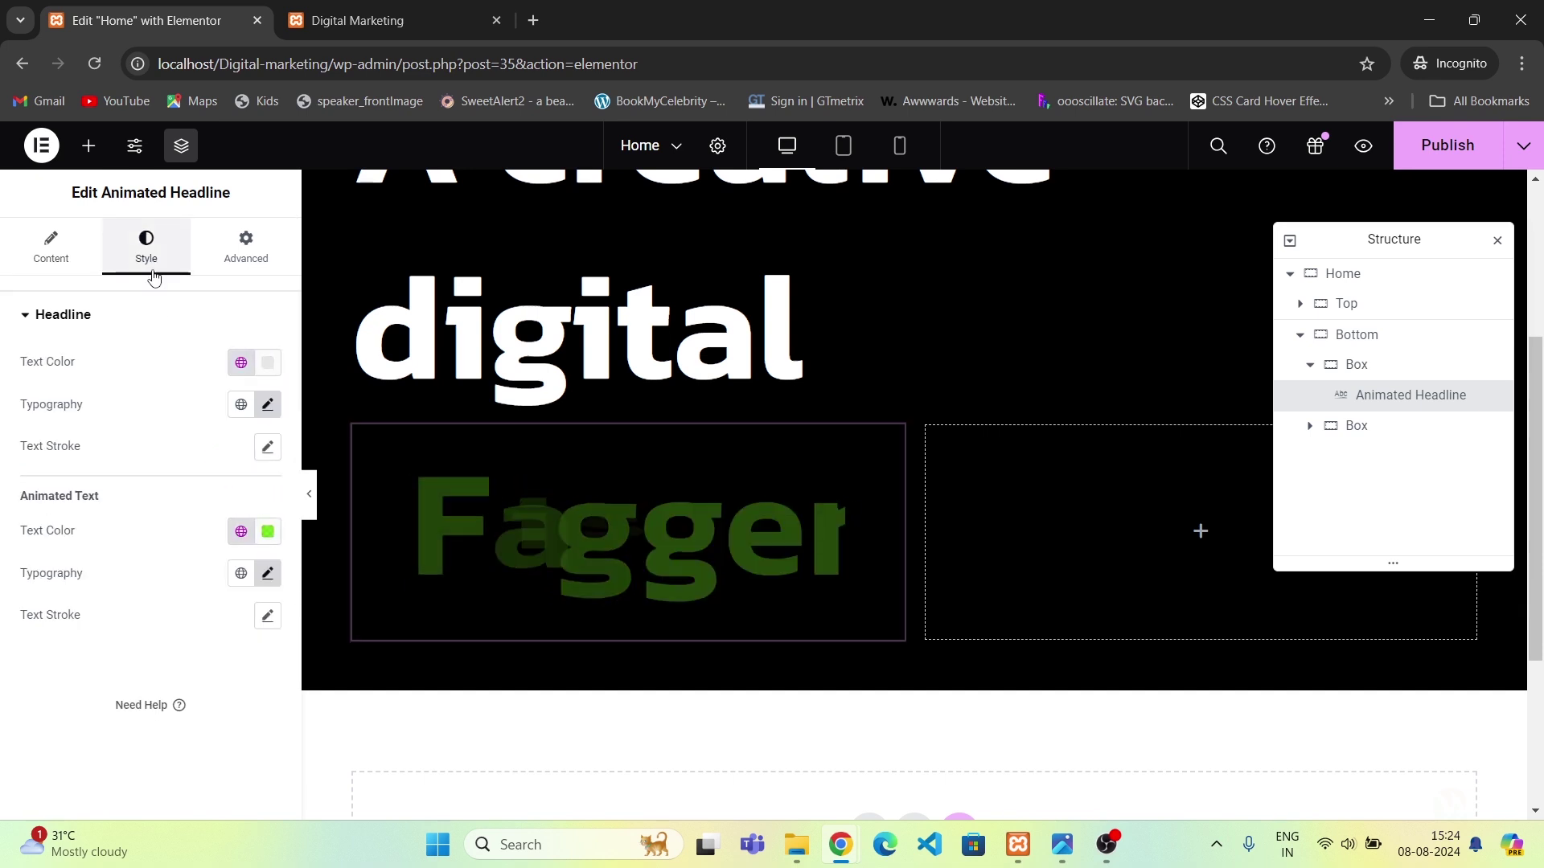
left_click(55, 257)
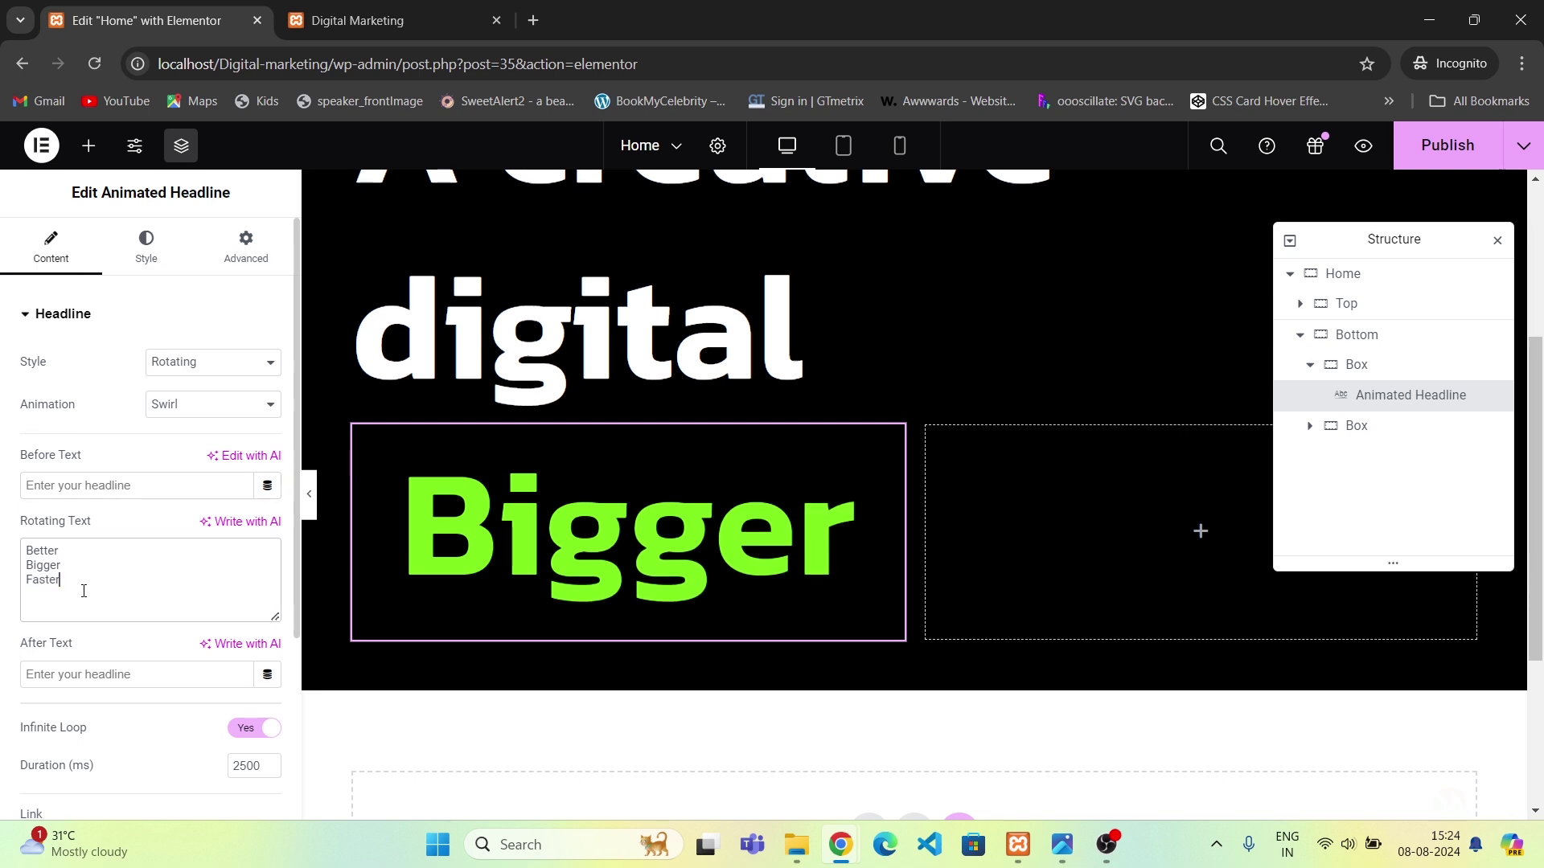
key("ctrl+a")
key("BackSpace")
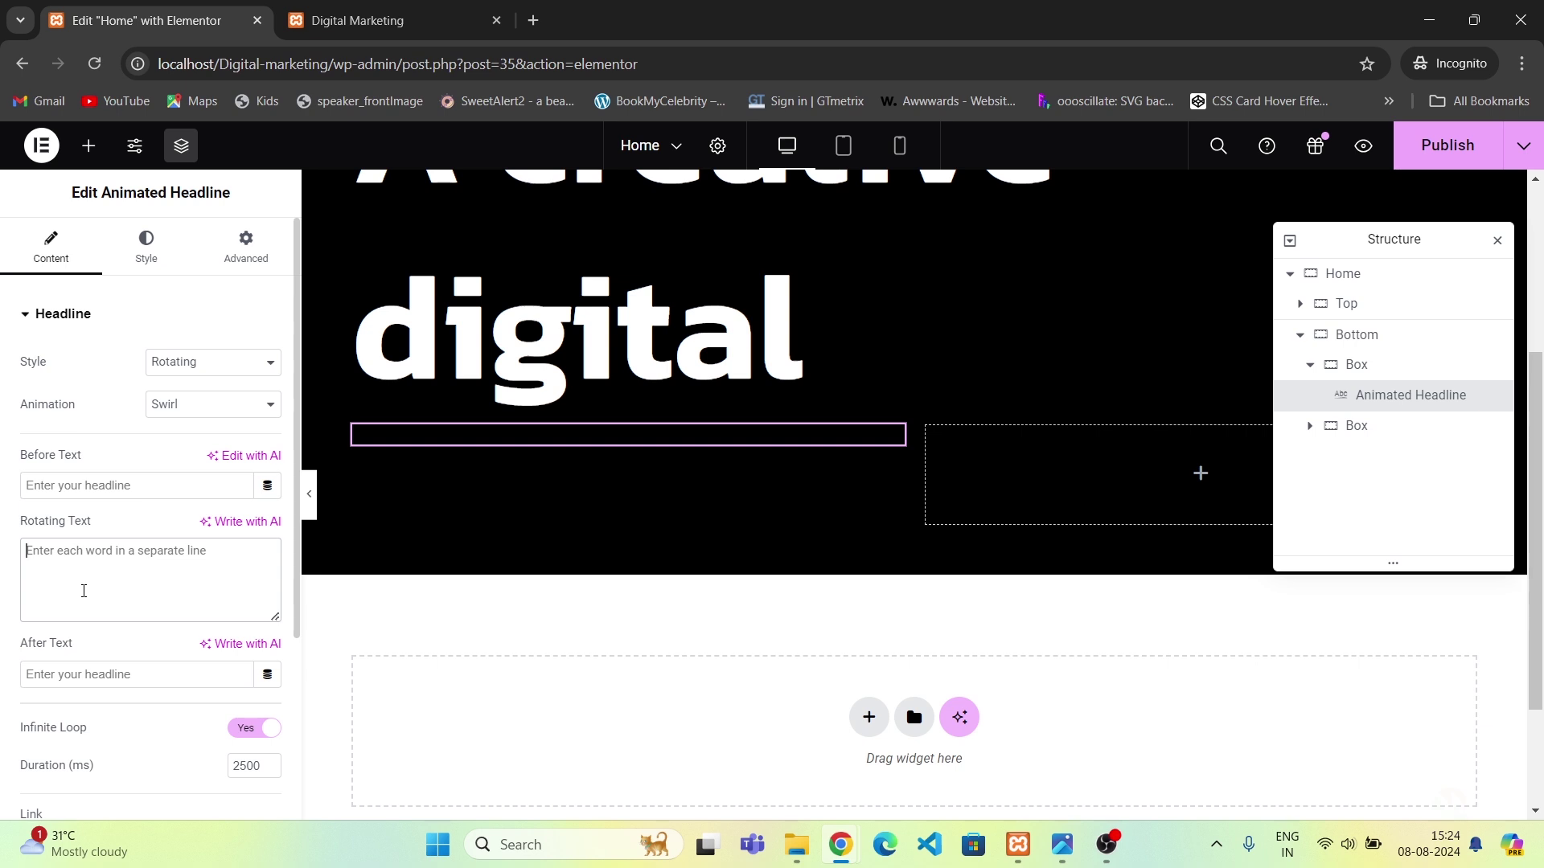
type("Ph")
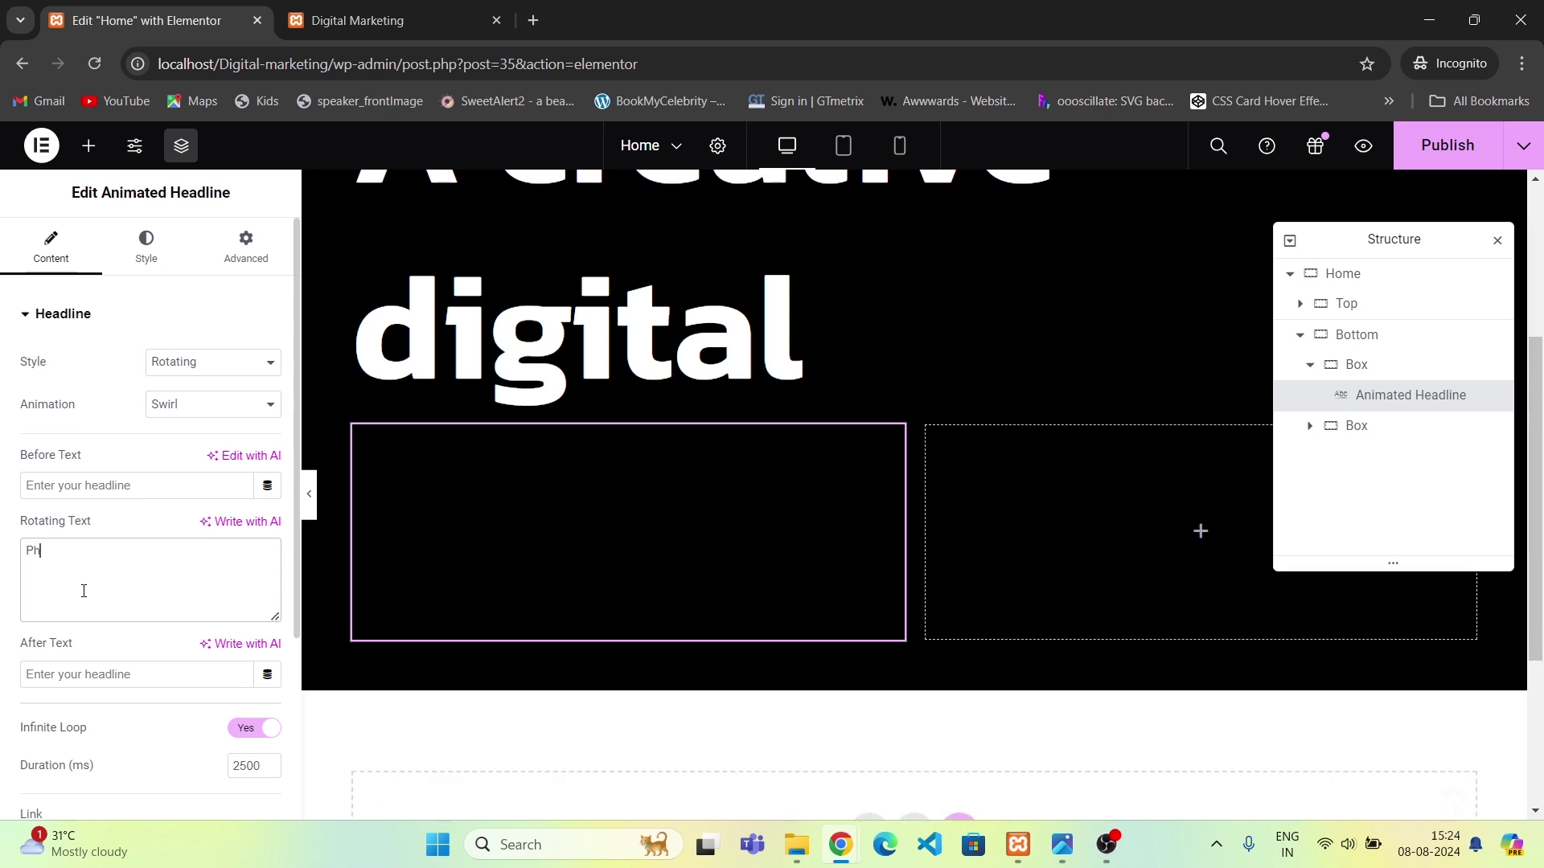
type("oto")
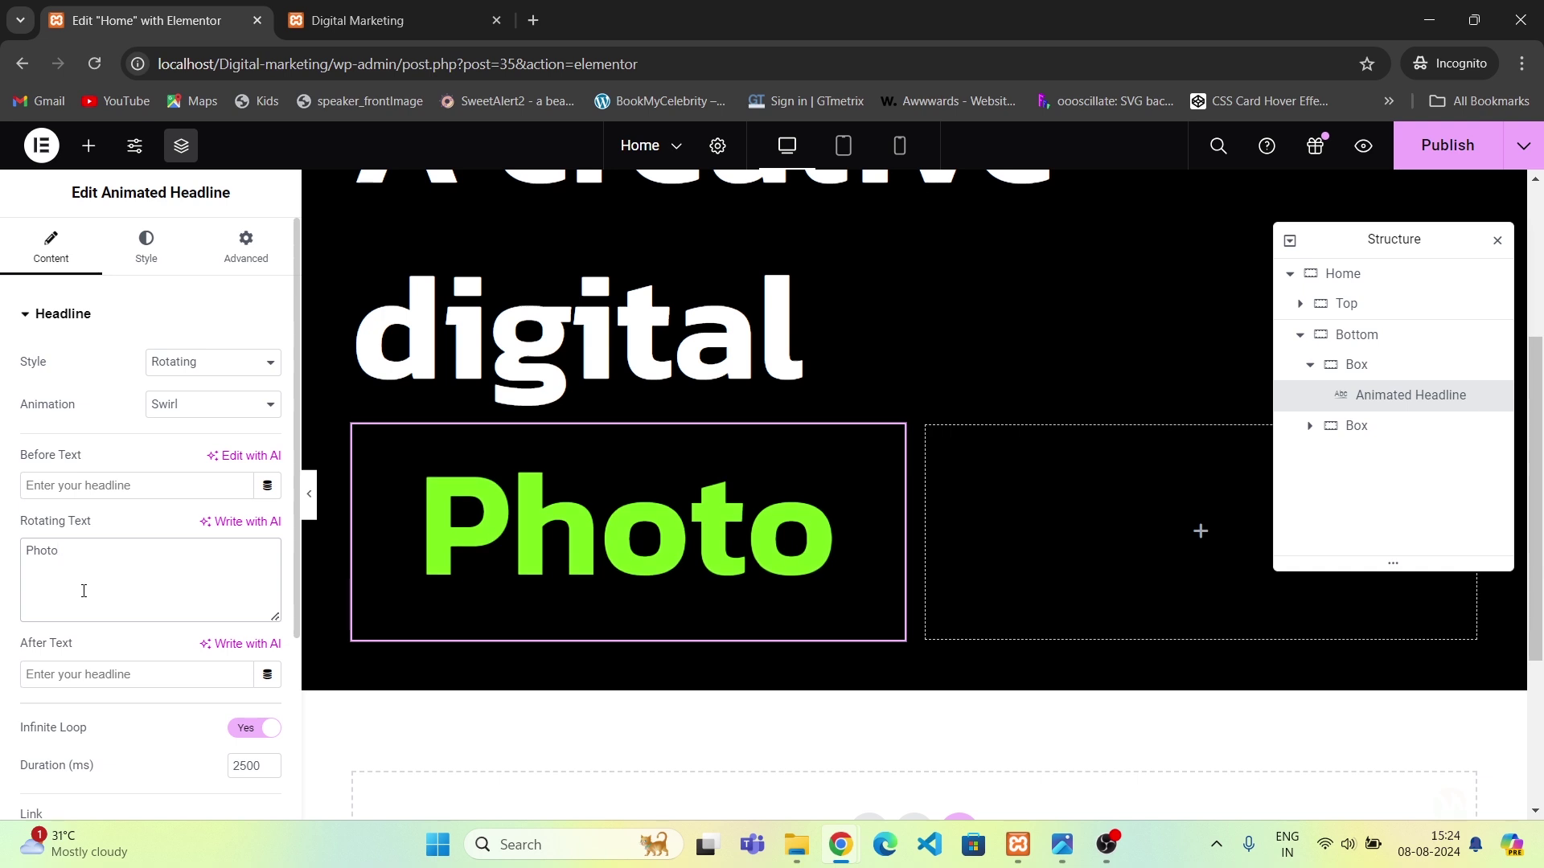
key("Return")
type("Video ")
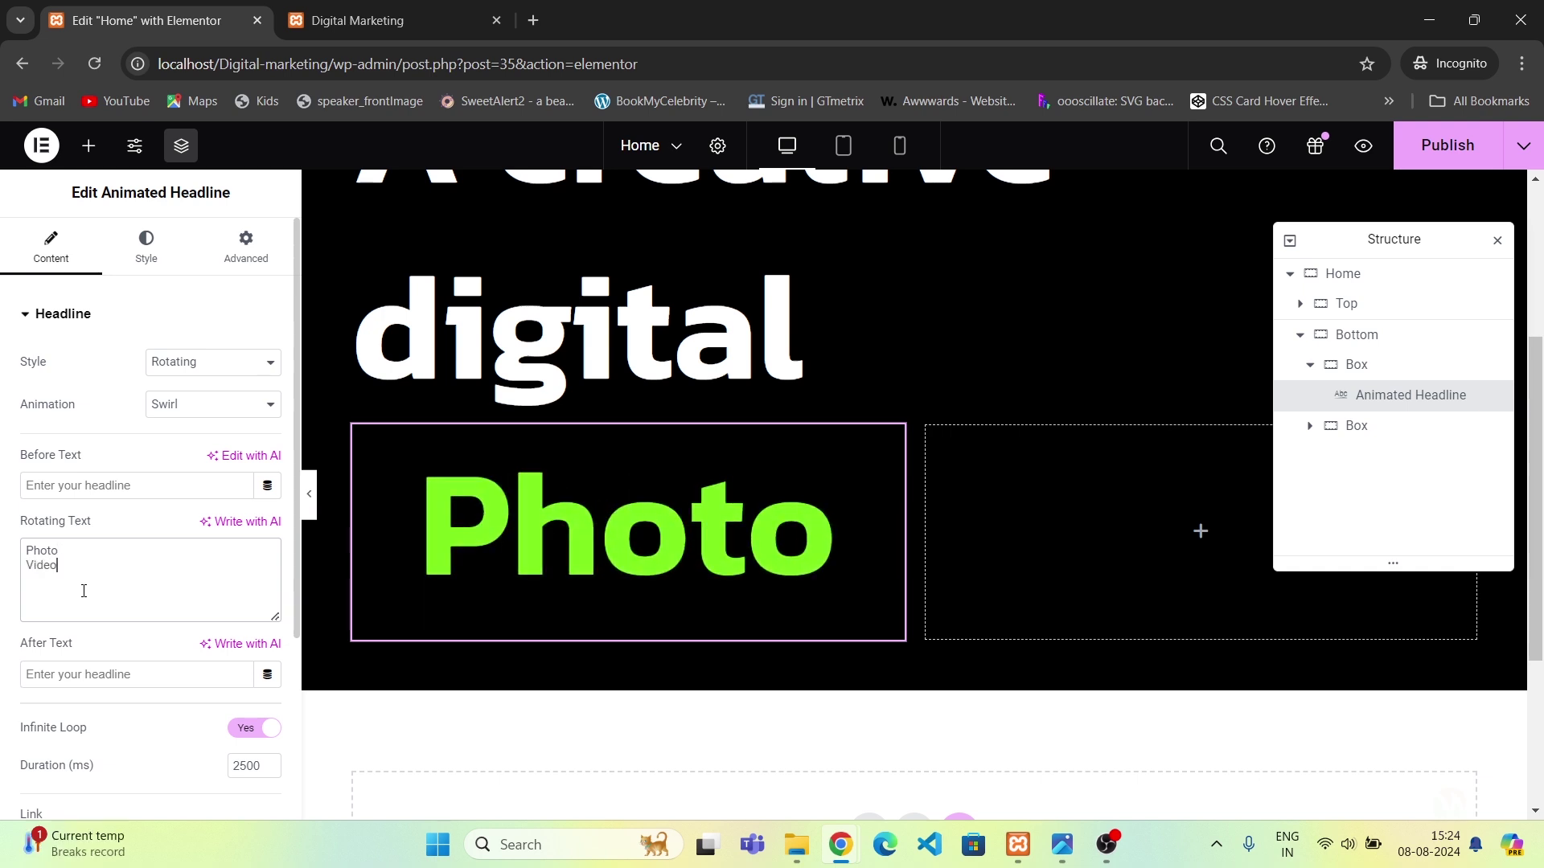
type("Brand")
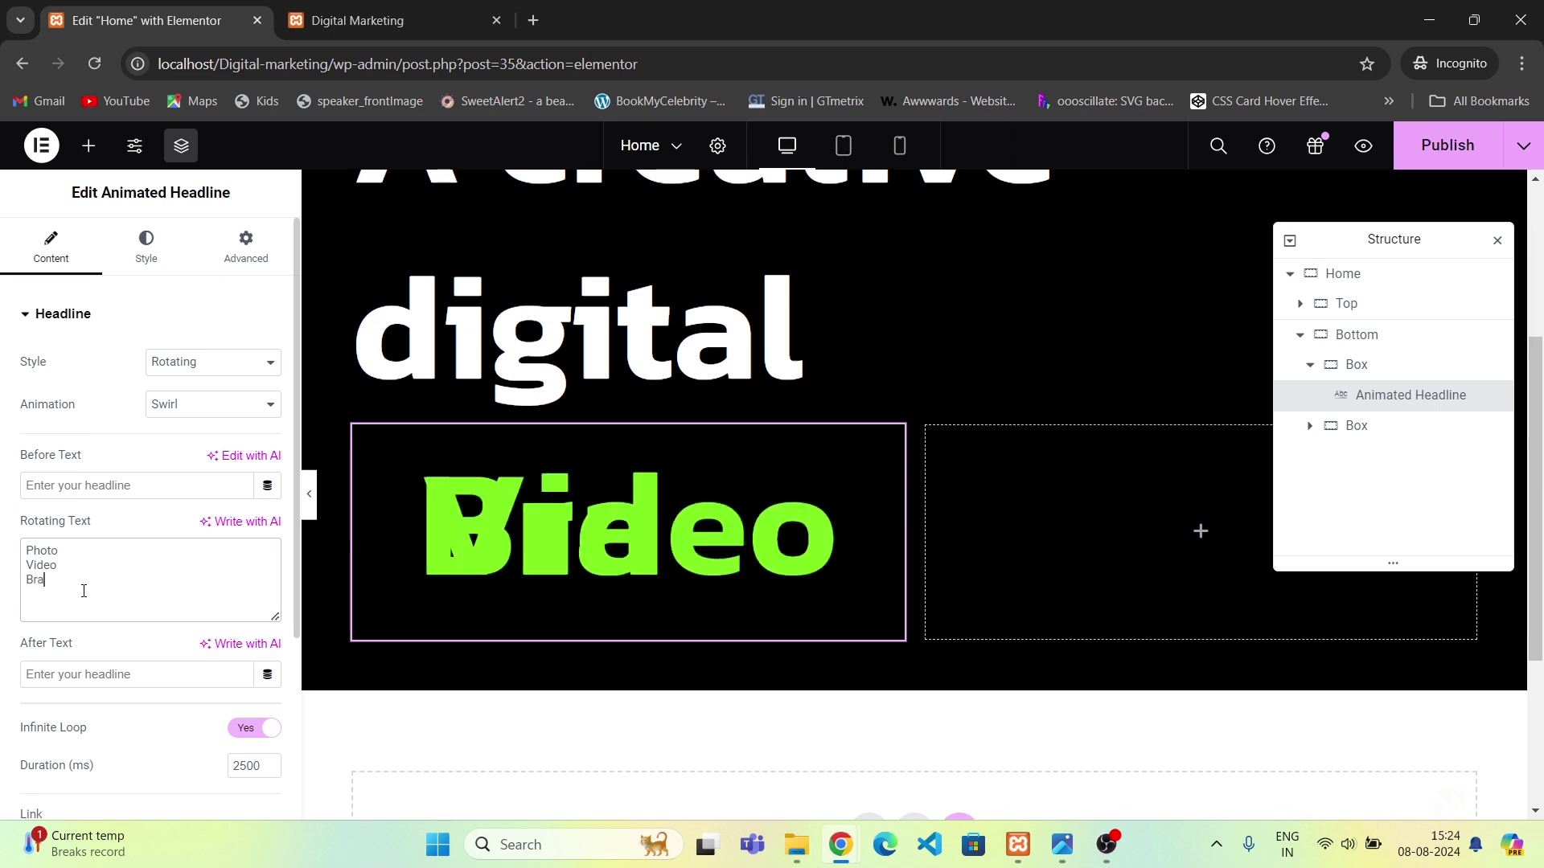
left_click(123, 684)
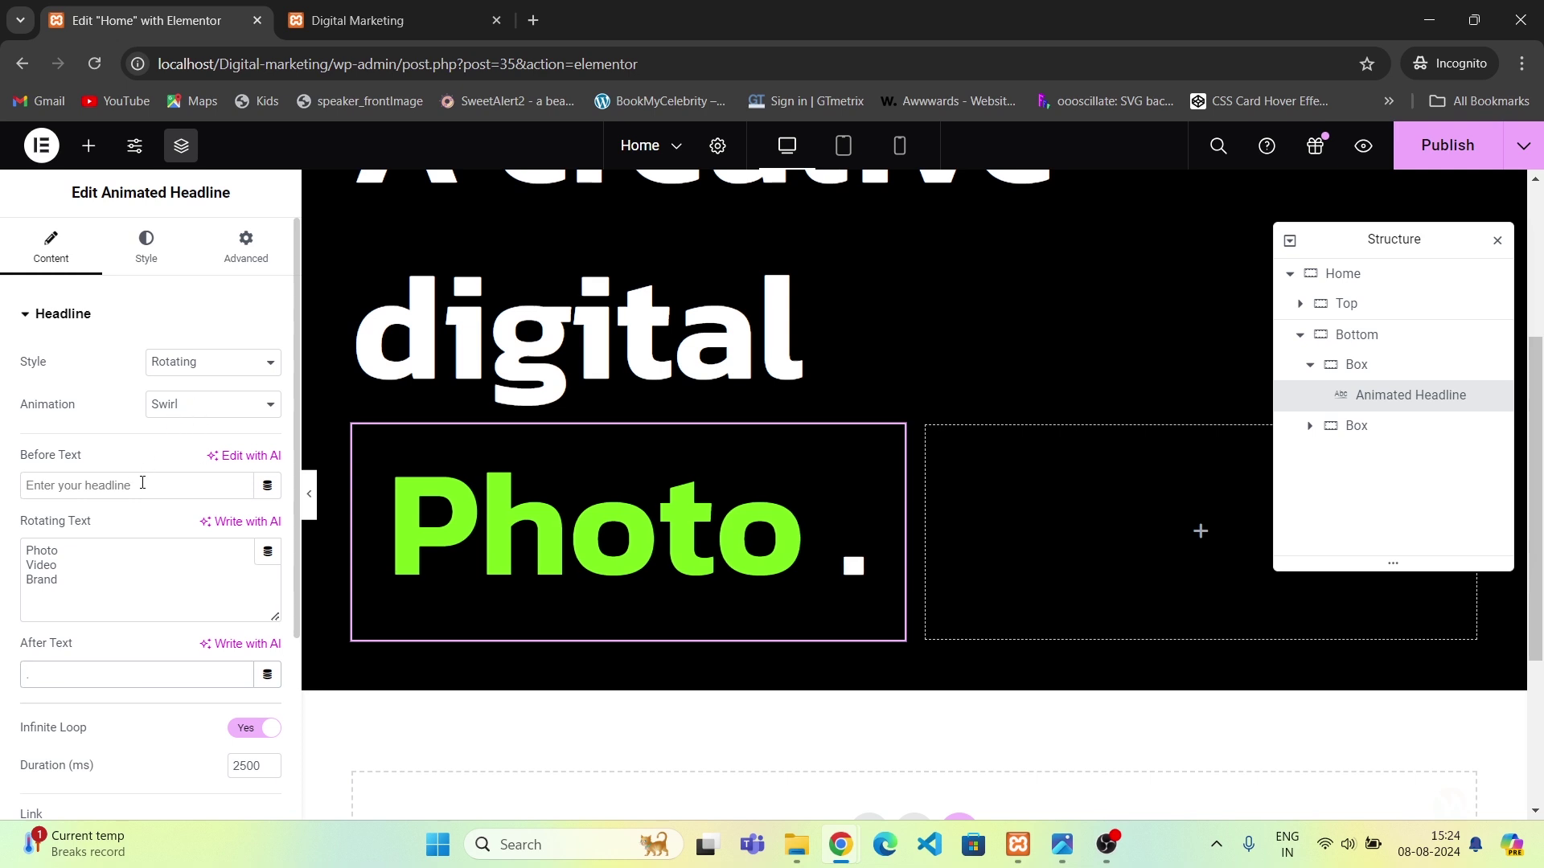
scroll(109, 523, "down", 1)
scroll(126, 479, "up", 1)
Set the line height of the animated headline's main typography to 150 px.
left_click(147, 263)
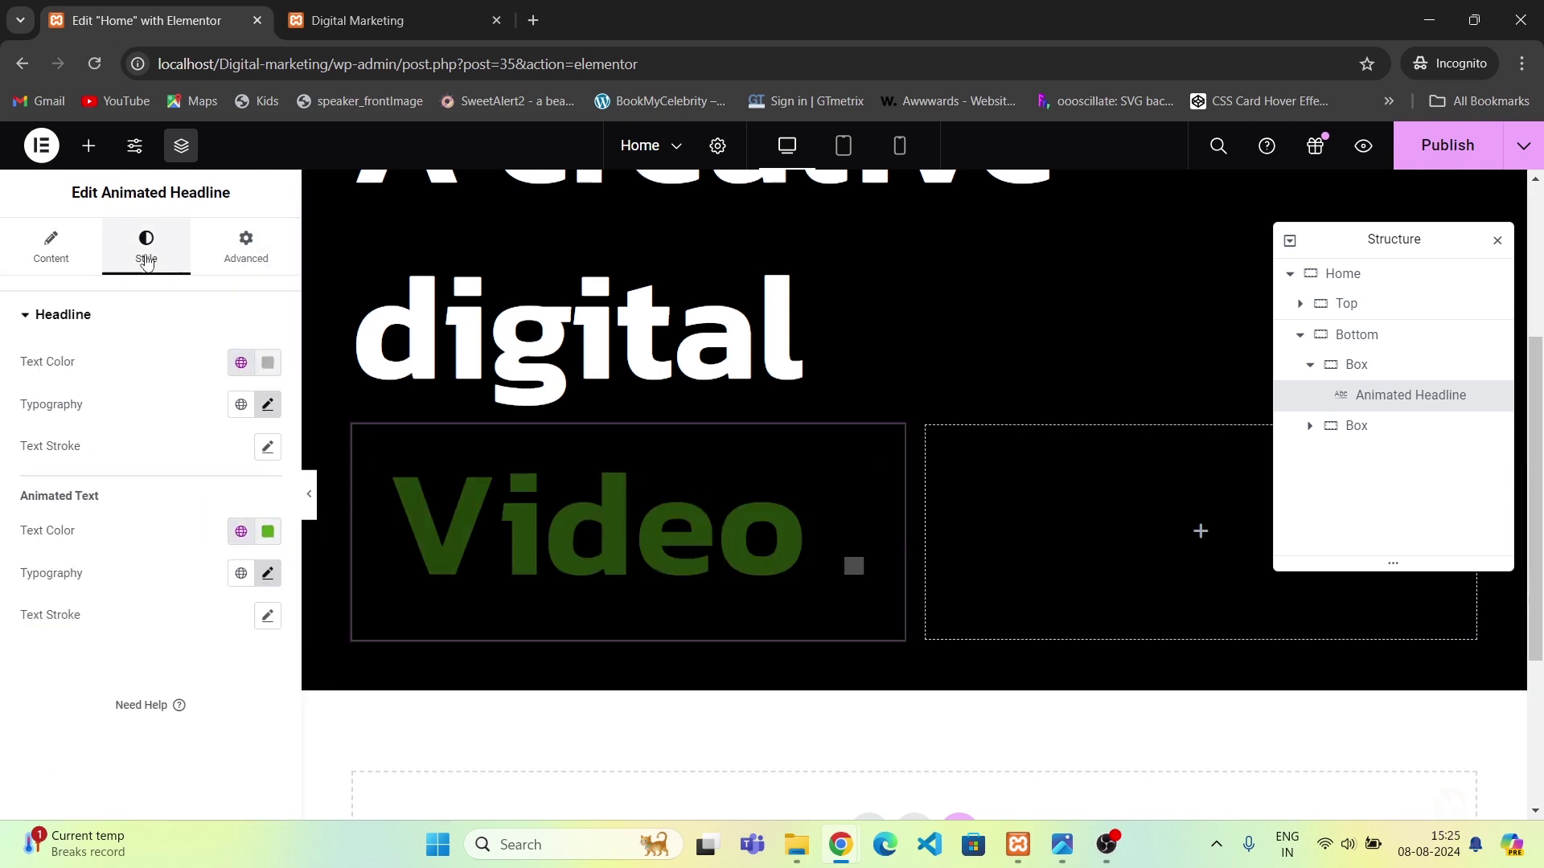
left_click(268, 406)
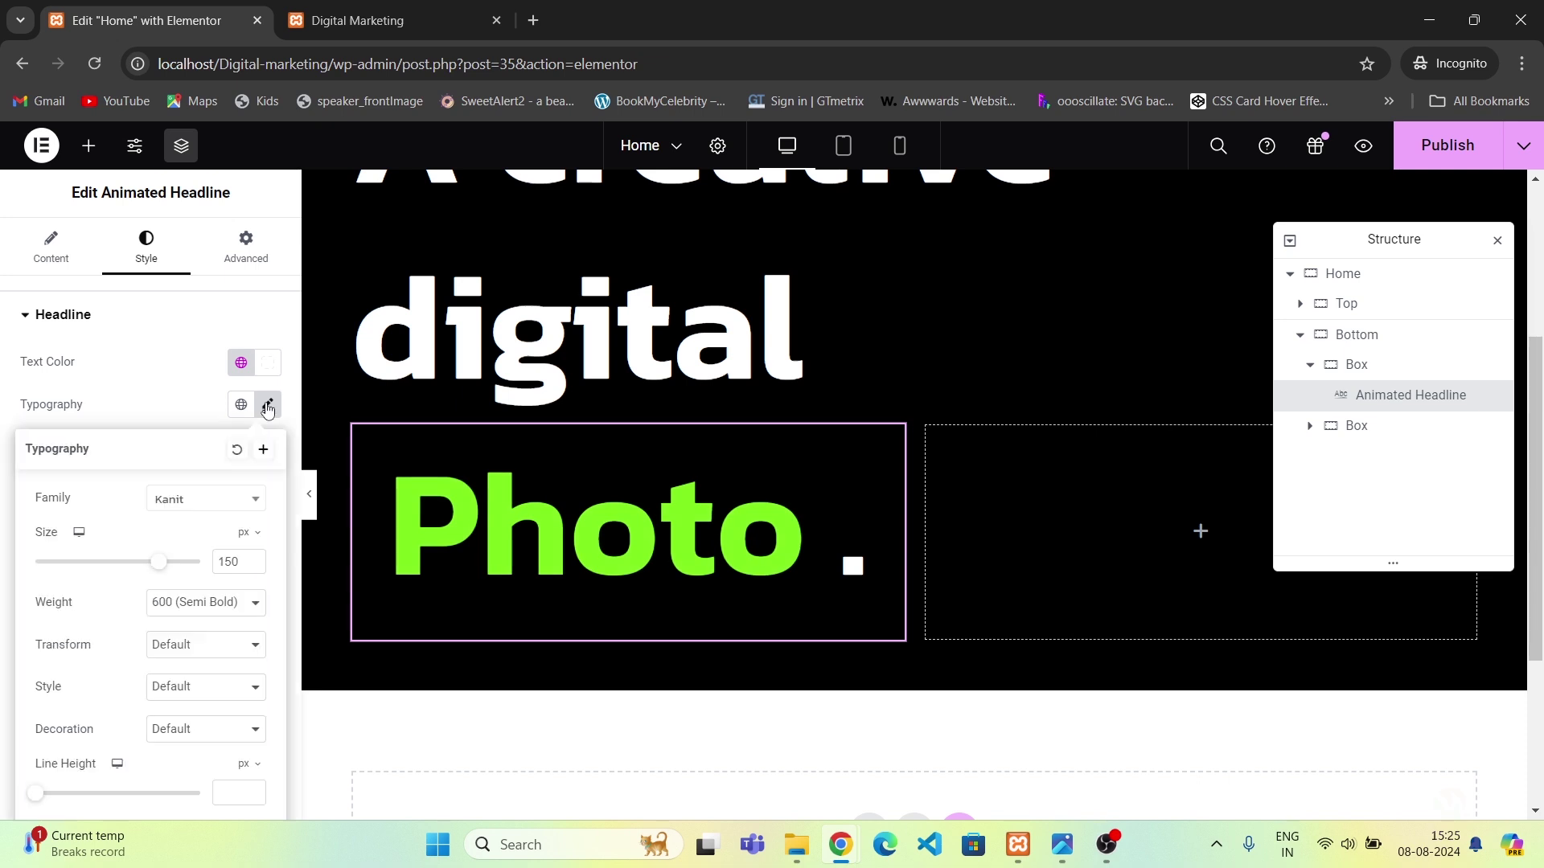
scroll(189, 583, "down", 2)
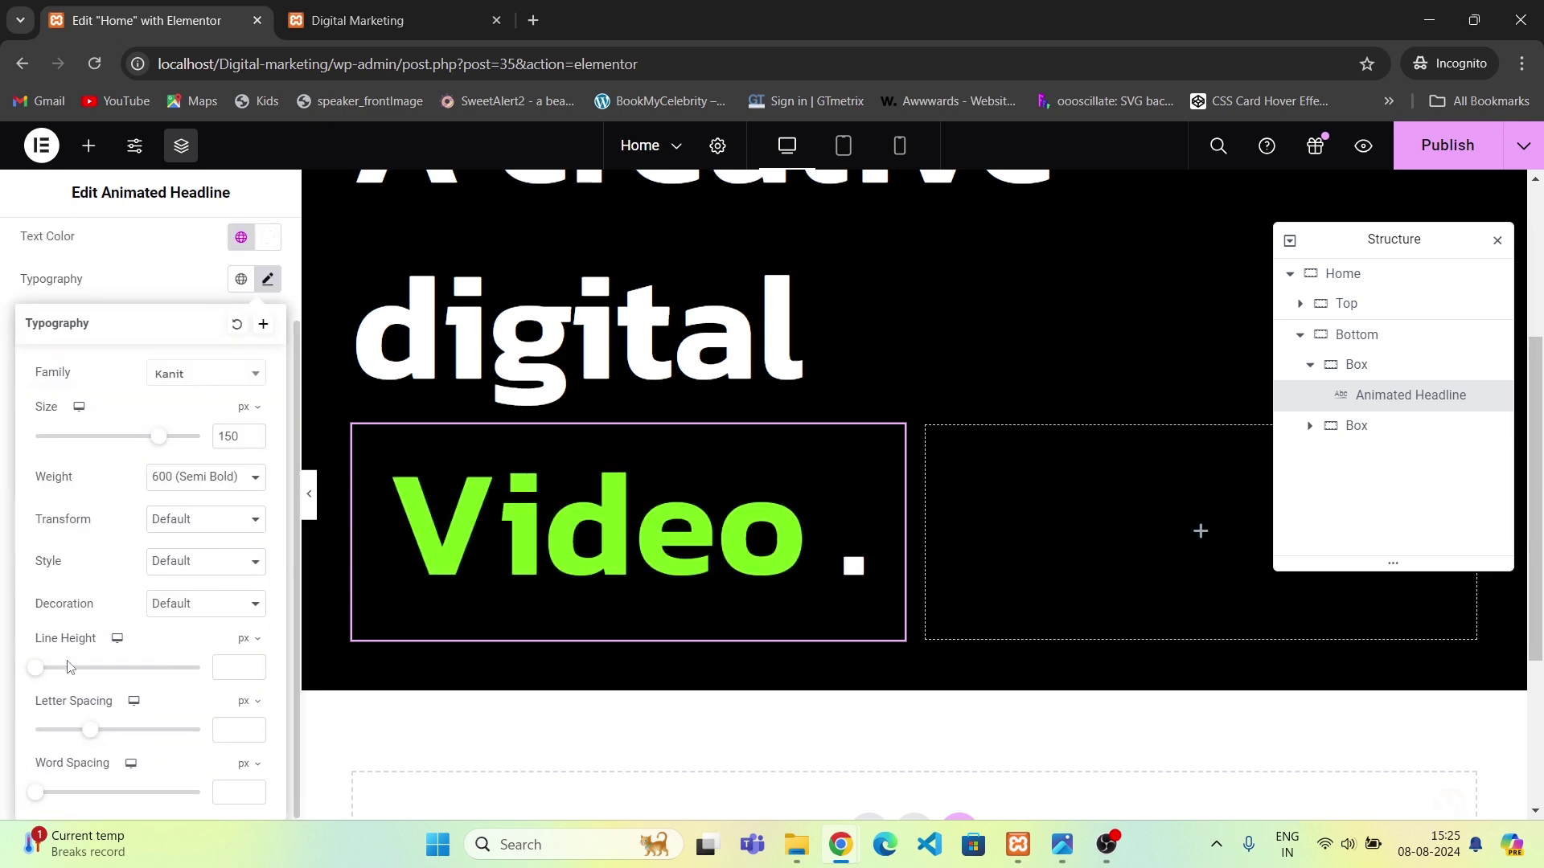
type("150")
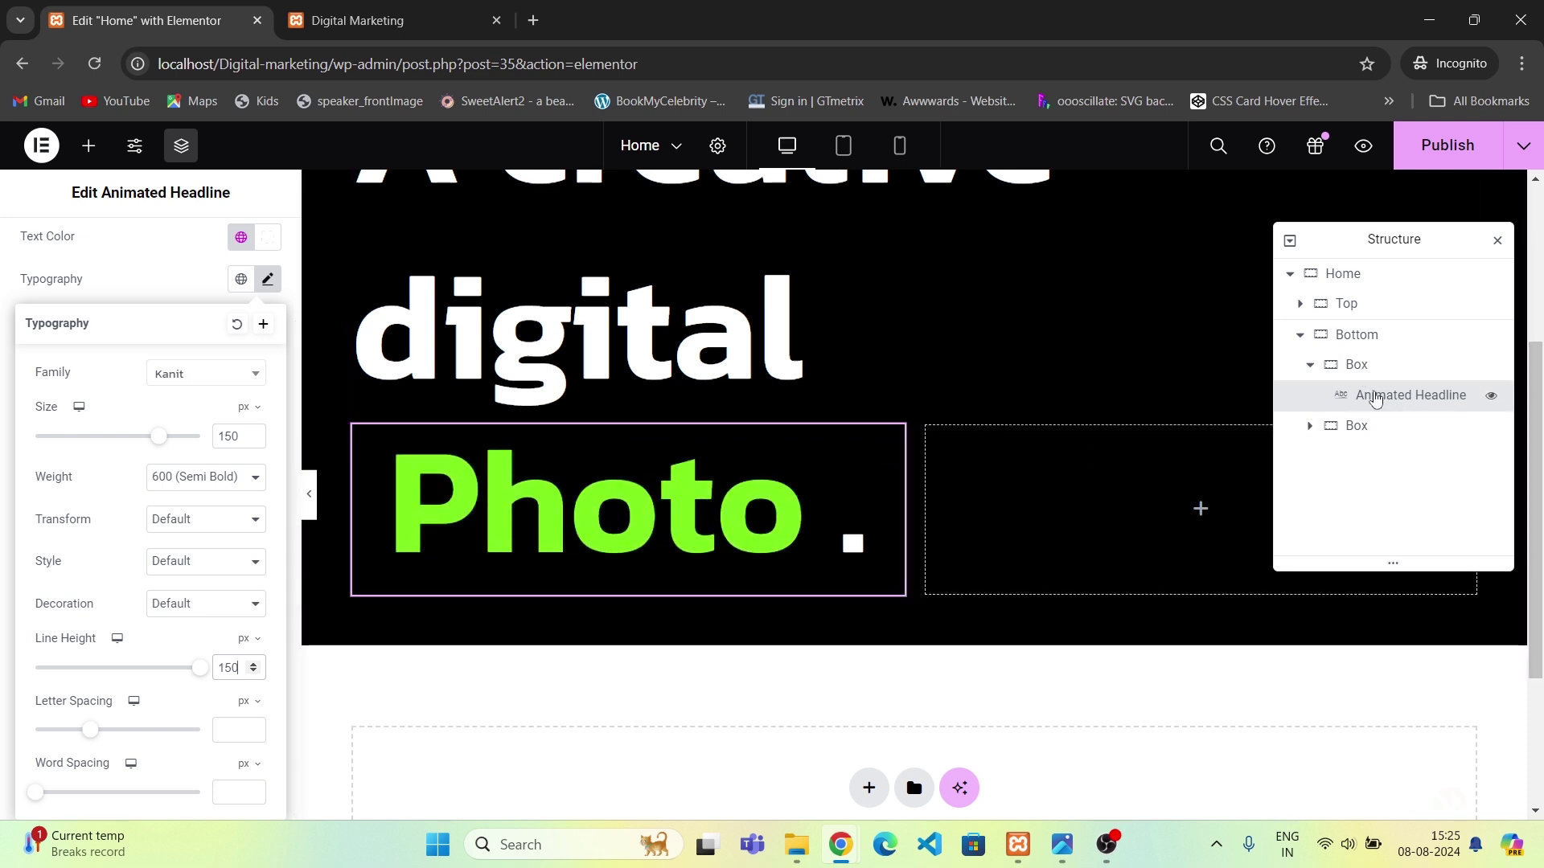
Set the line height of the "A creative digital" heading's typography to 150 px.
left_click(1305, 333)
left_click(1303, 302)
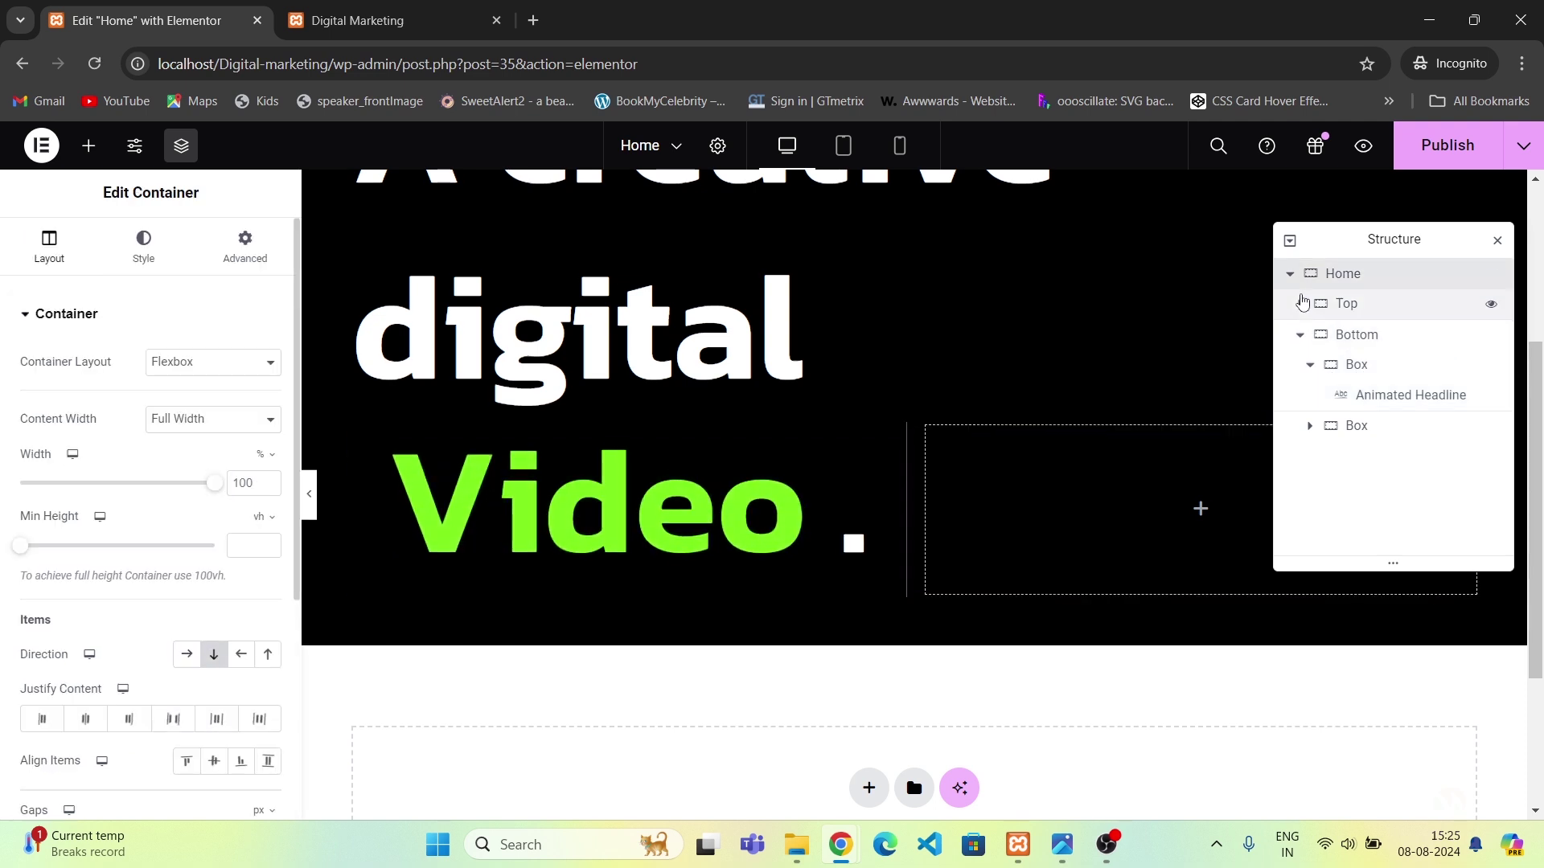
left_click(646, 508)
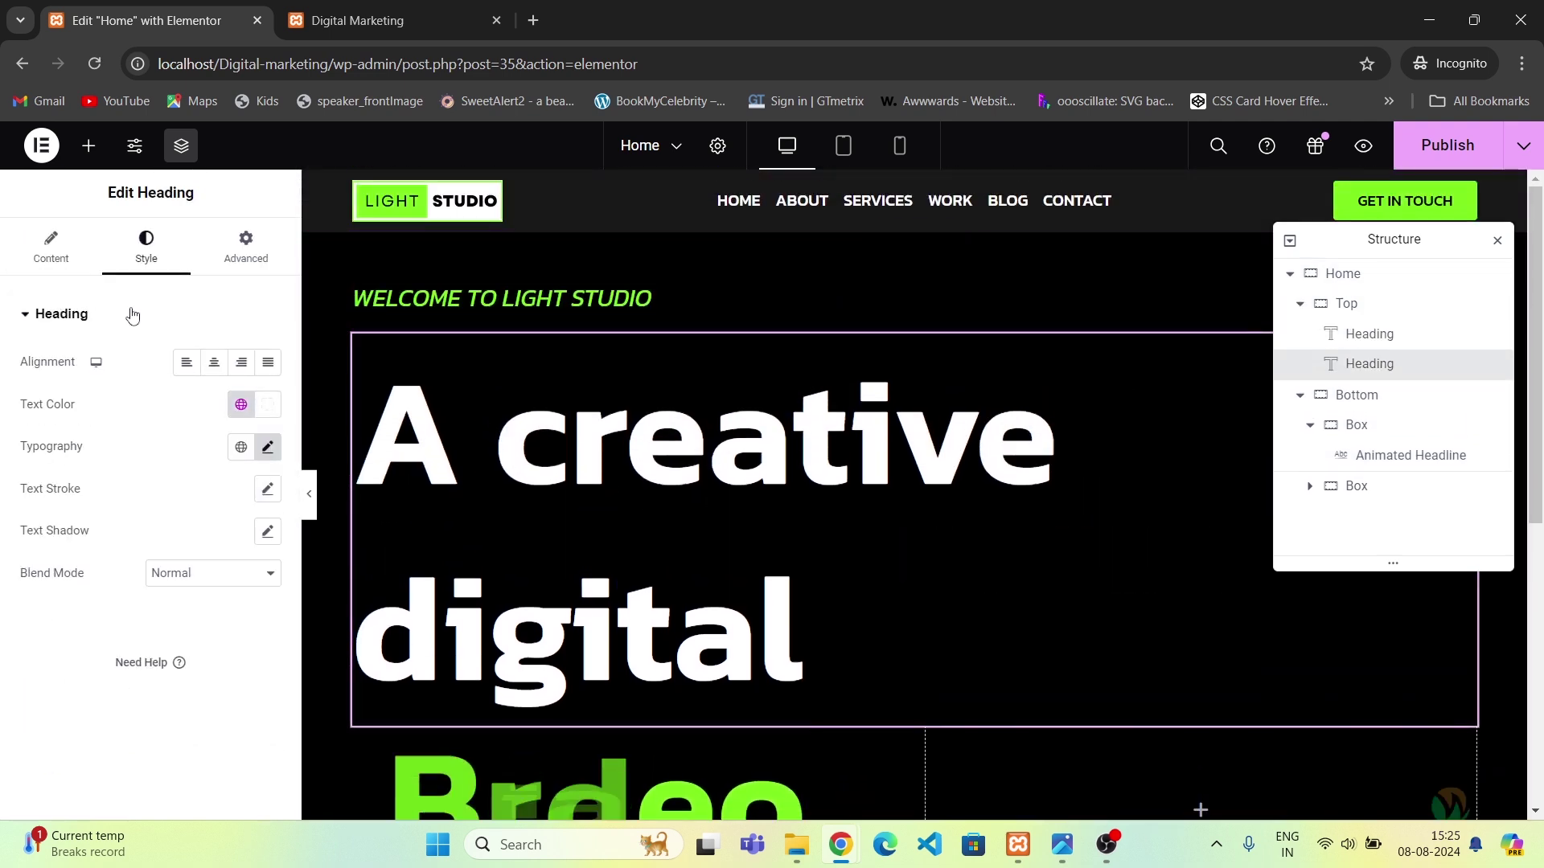
left_click(266, 449)
scroll(175, 554, "down", 2)
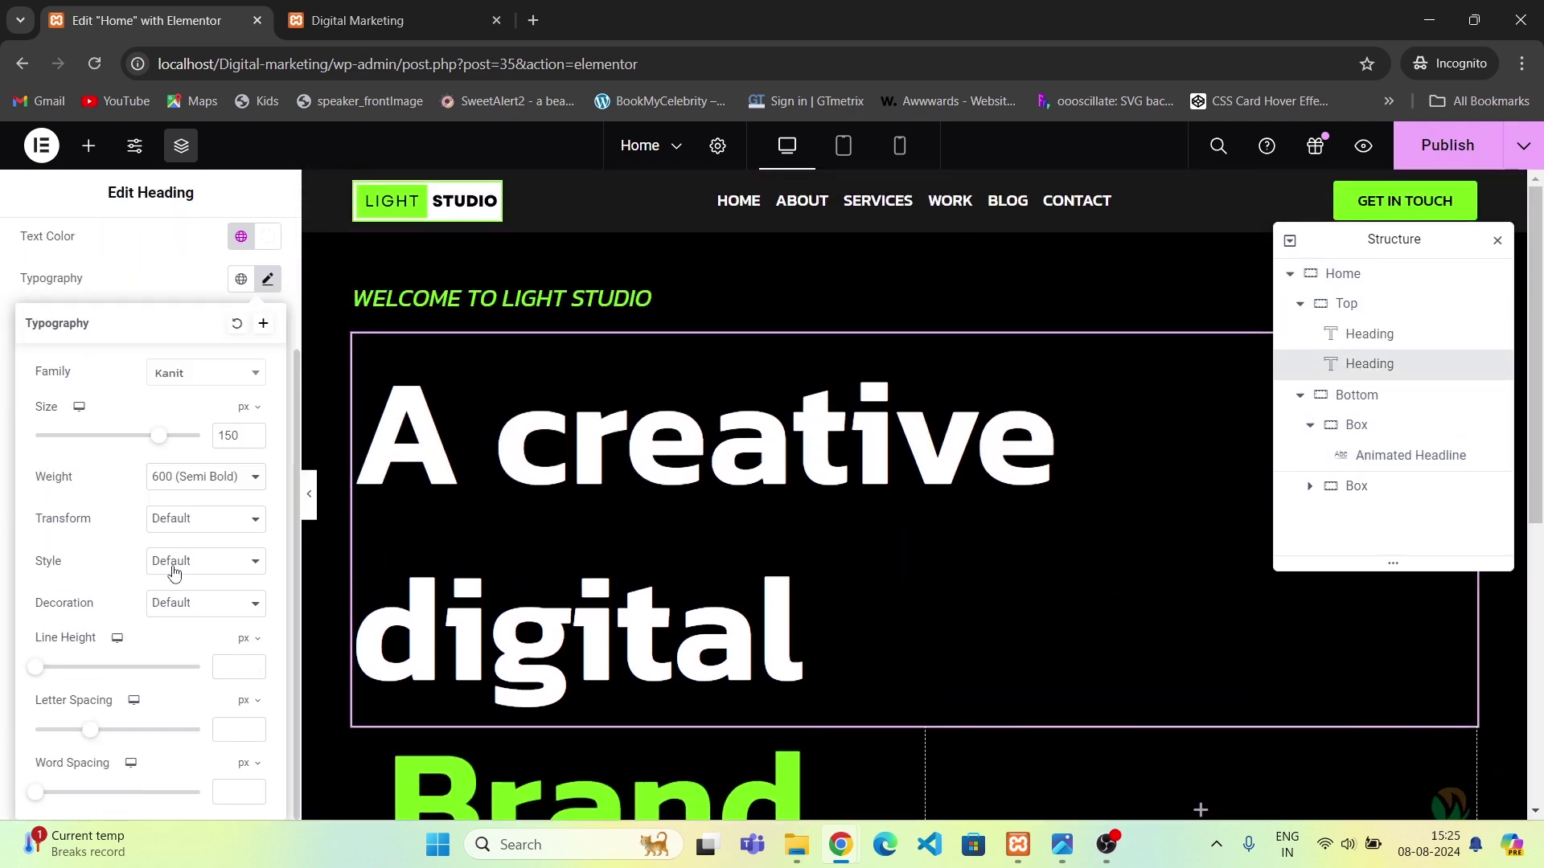
left_click(231, 668)
type("150")
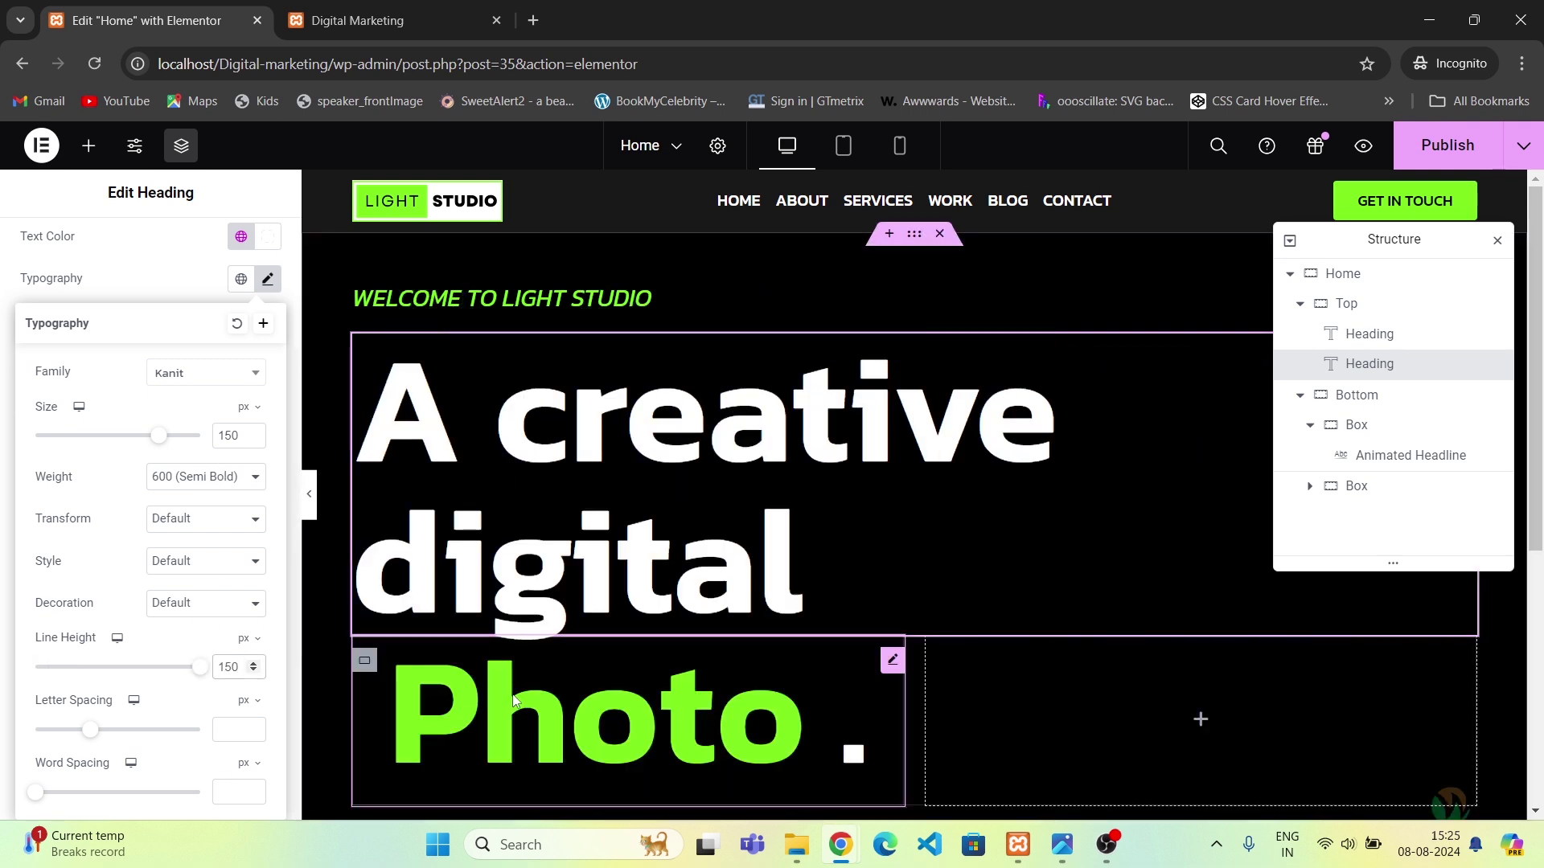
Align the animated headline to the left.
left_click(851, 677)
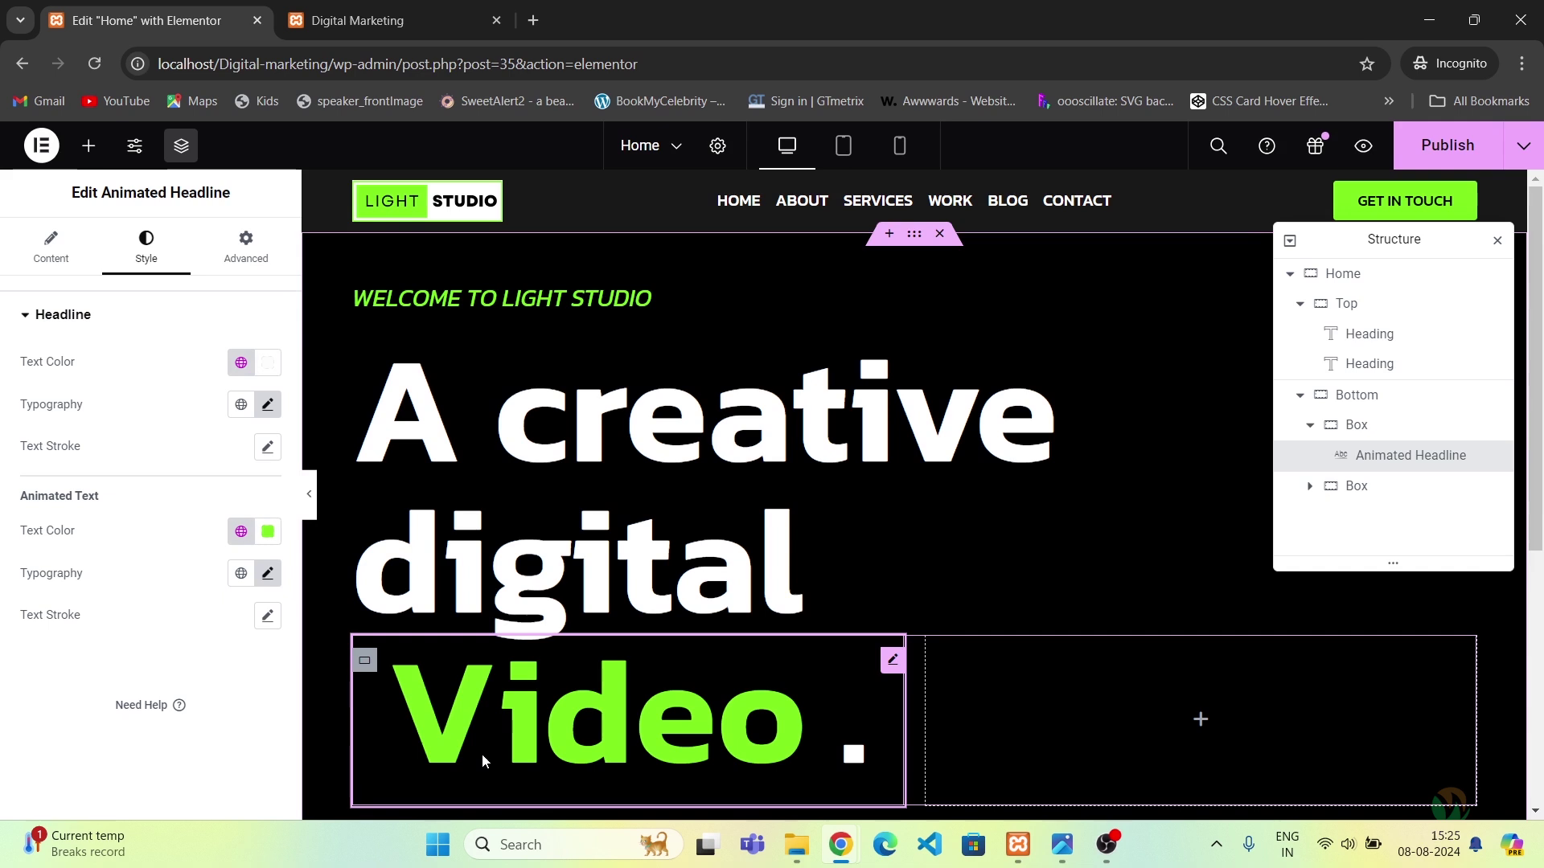
left_click(50, 245)
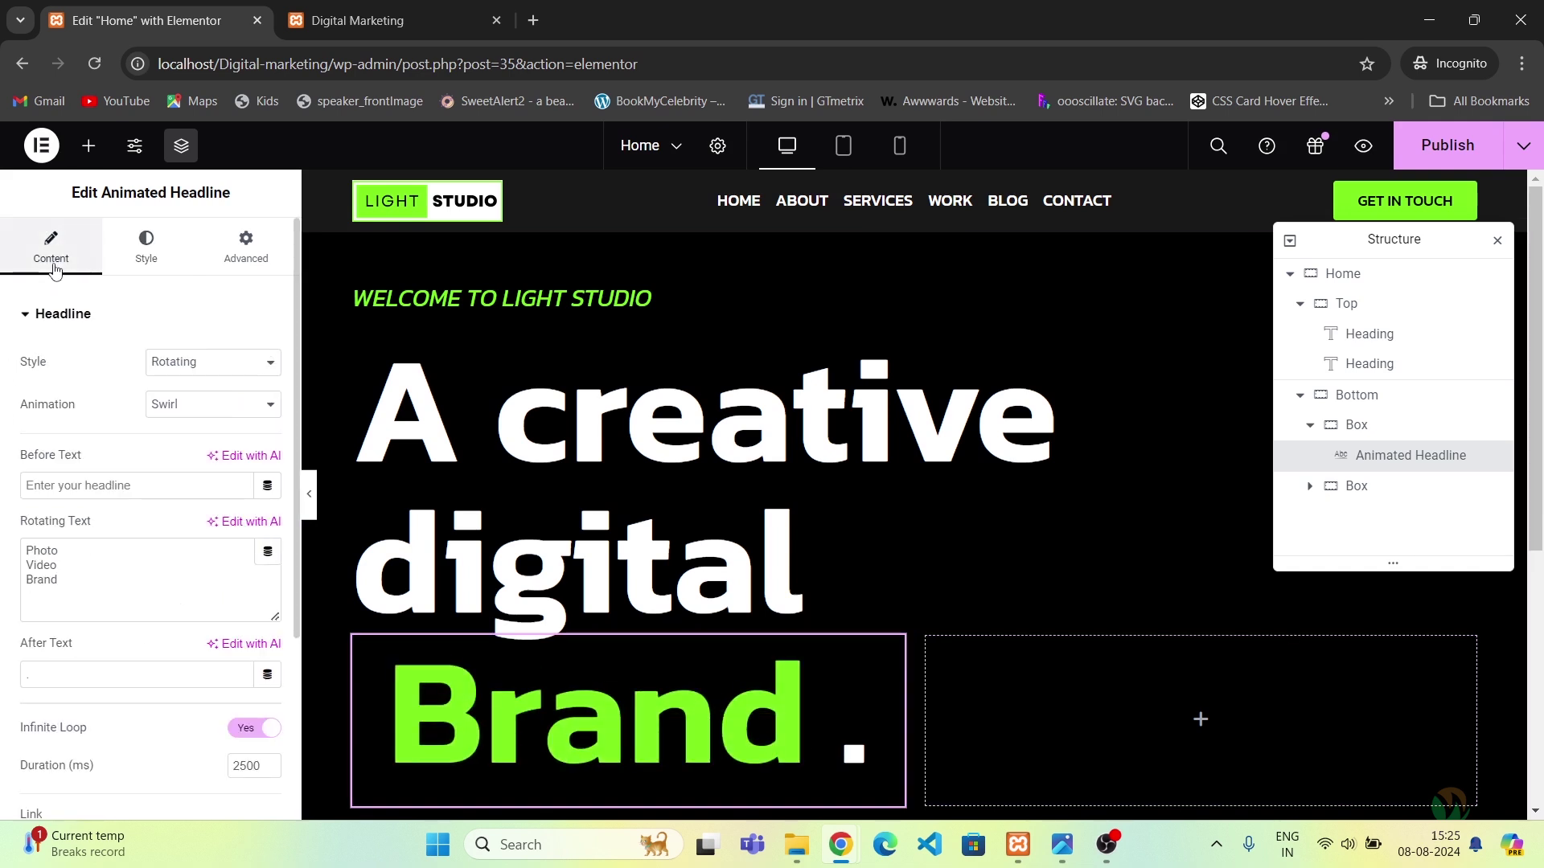
scroll(149, 579, "down", 3)
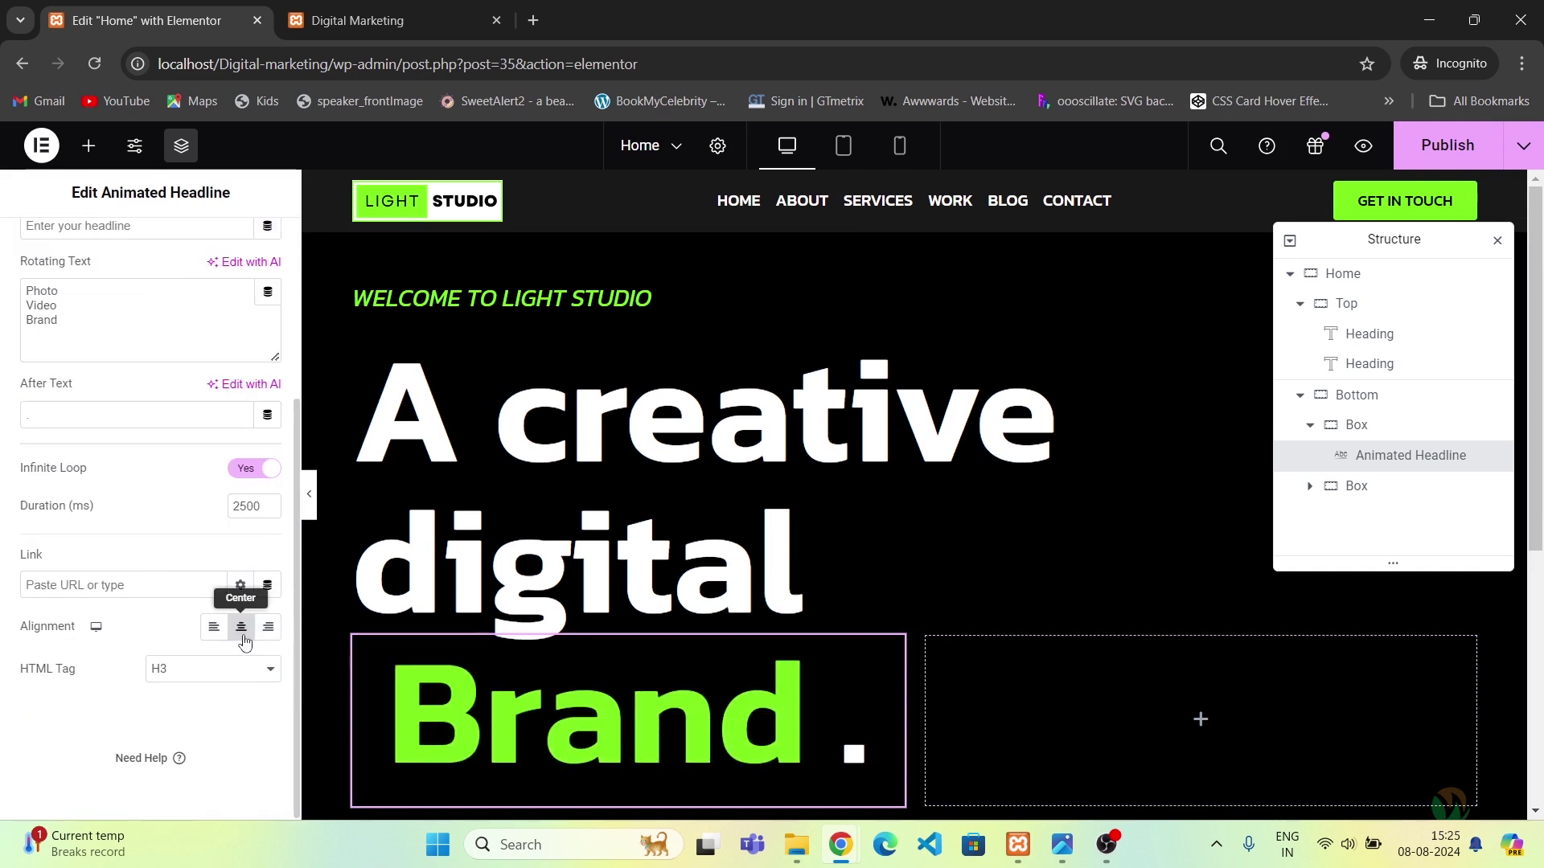
left_click(213, 628)
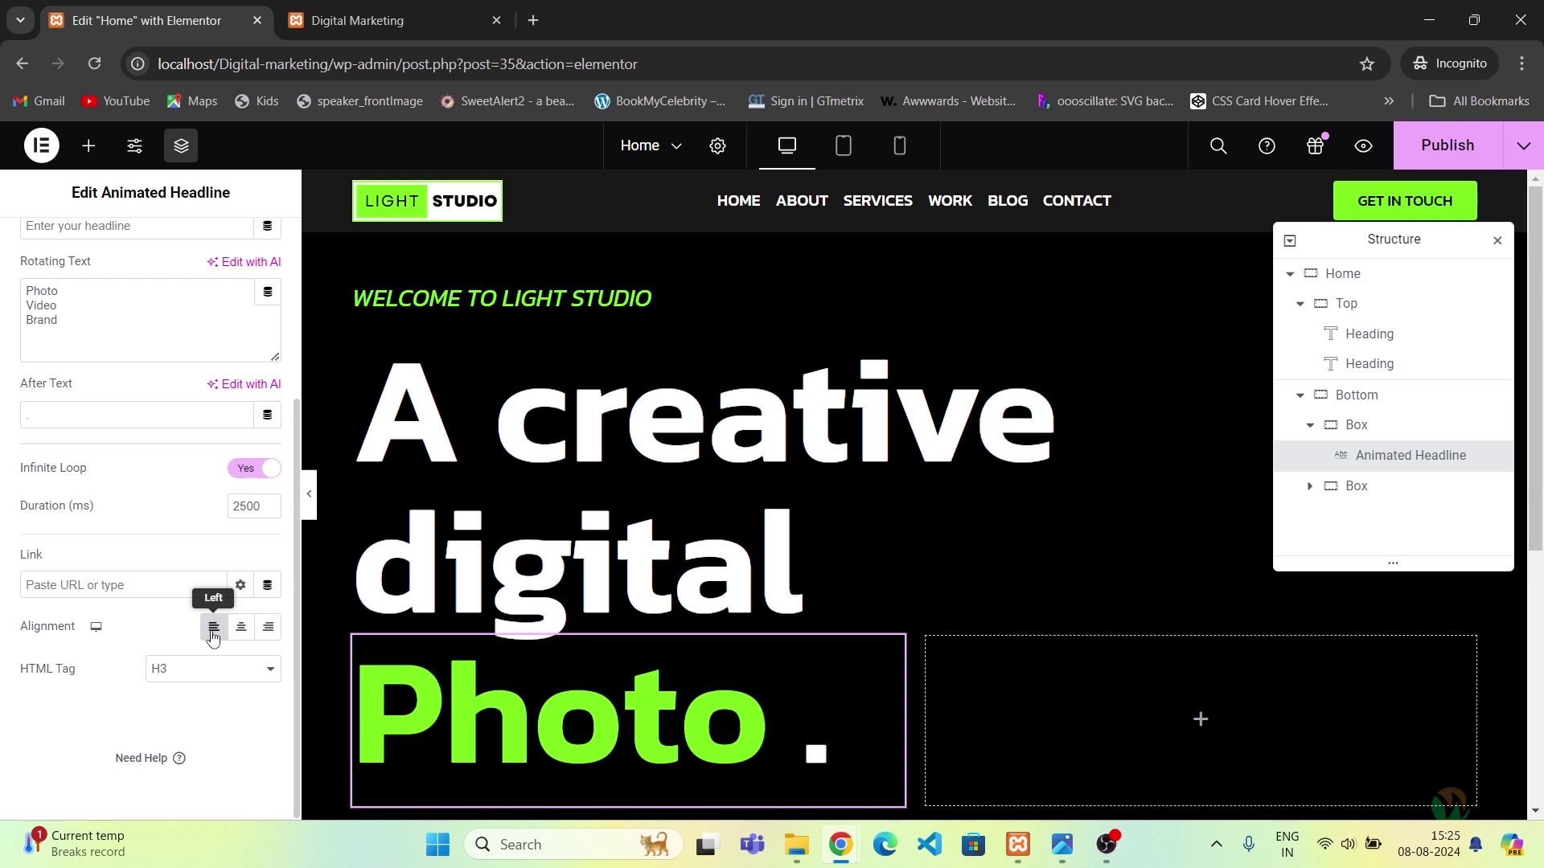
Check the "A creative digital" heading's HTML tag and set the animated headline's HTML tag to H2.
left_click(701, 455)
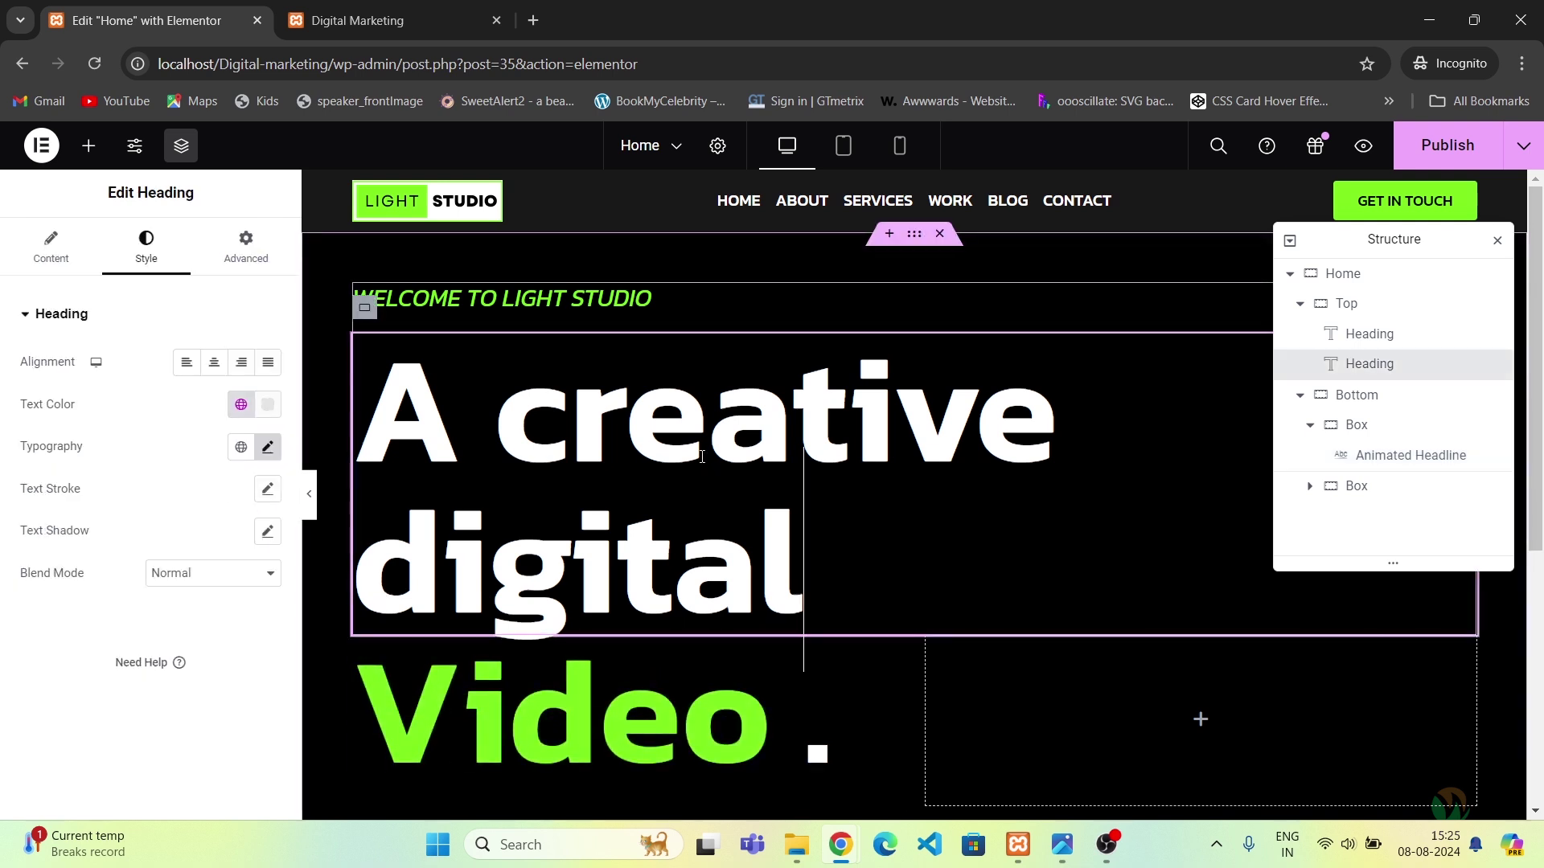
left_click(40, 259)
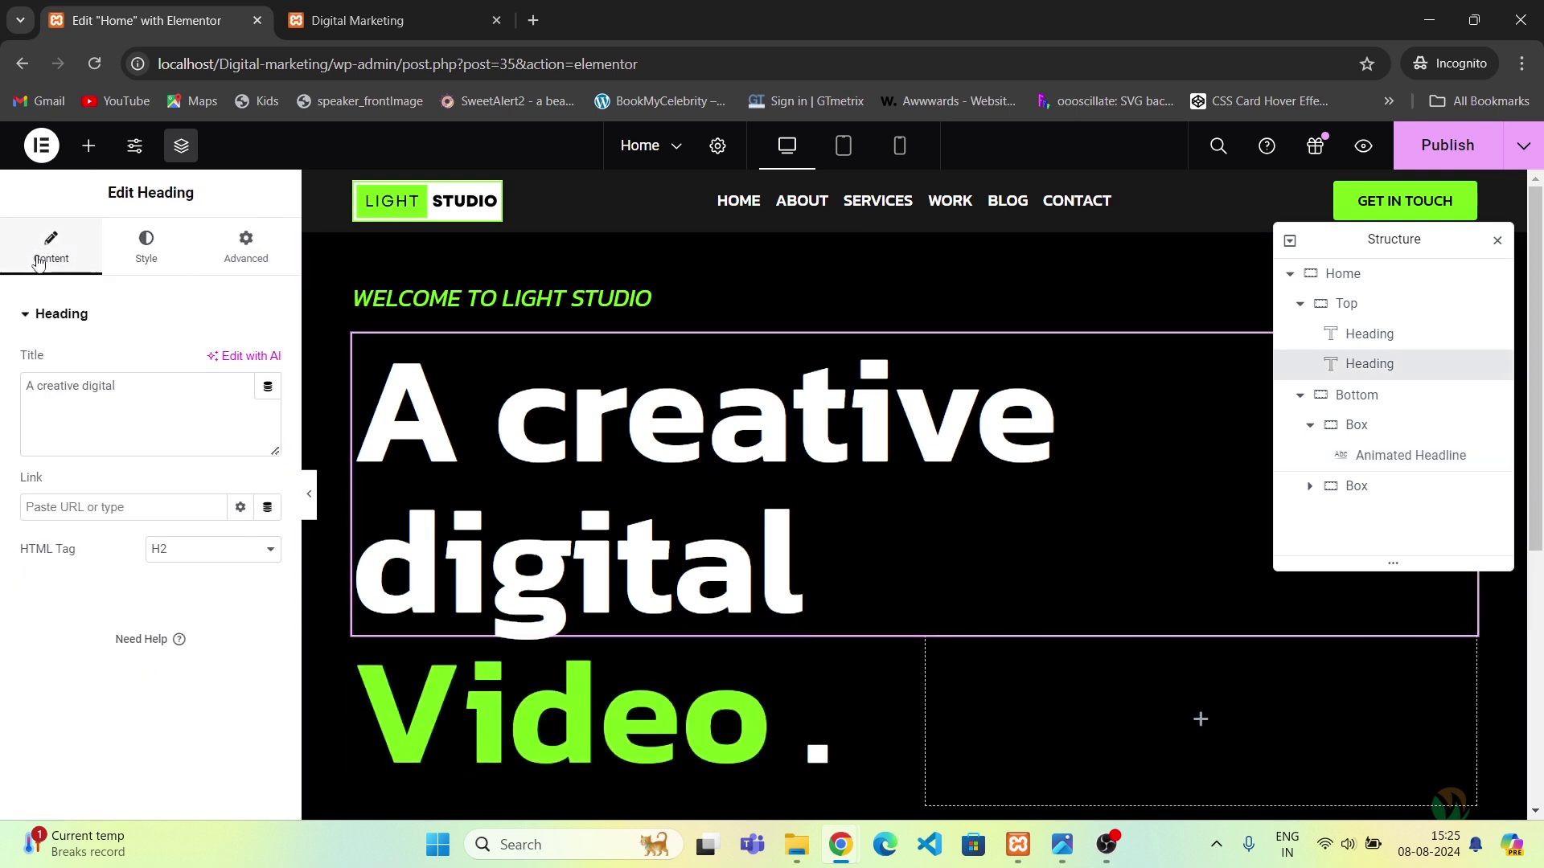
left_click(620, 668)
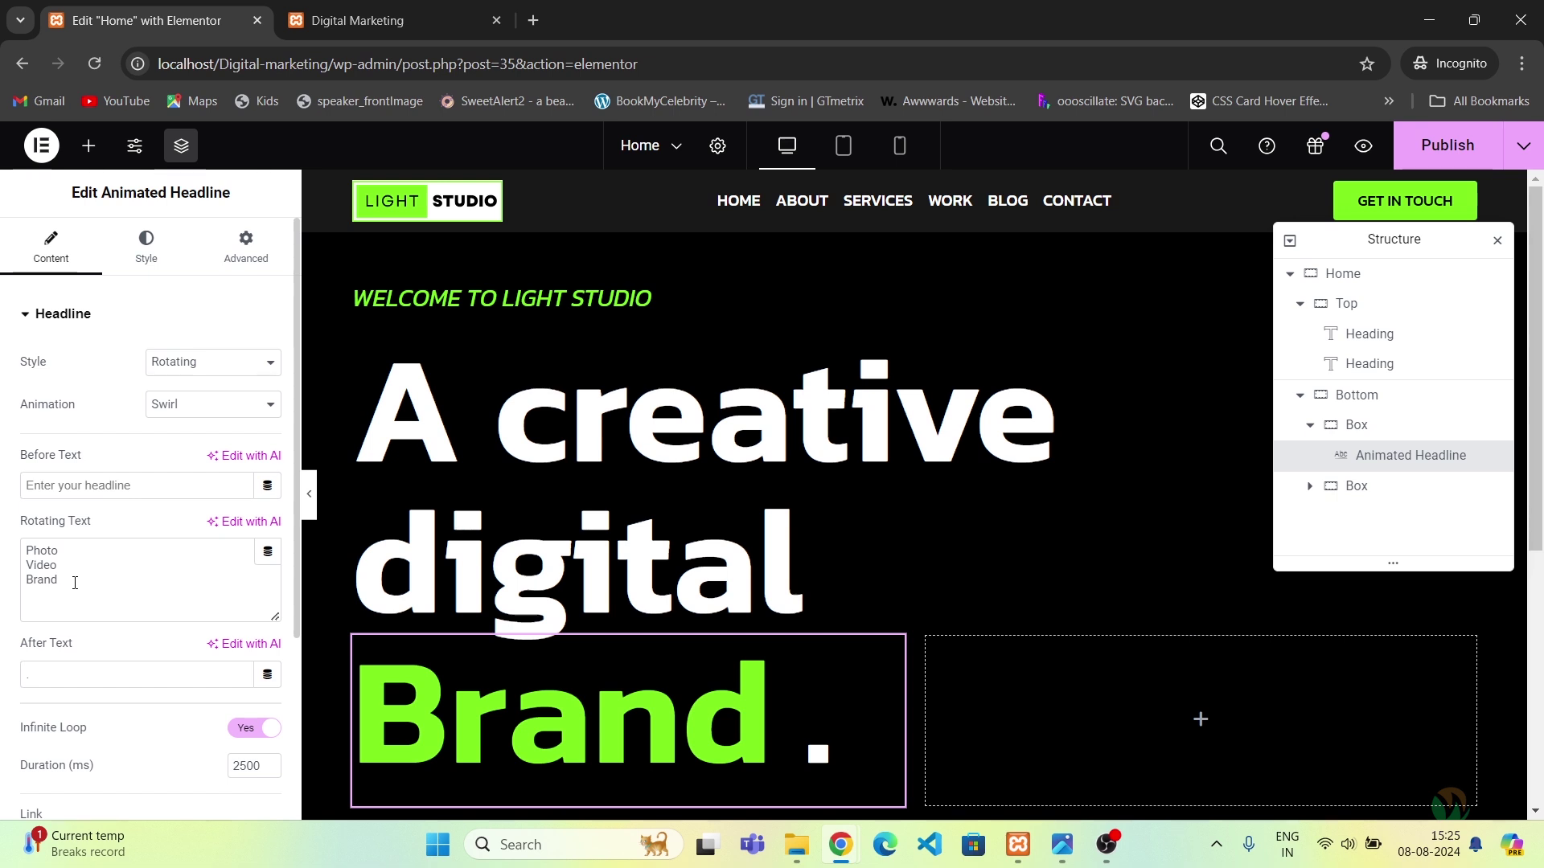
scroll(121, 623, "down", 3)
left_click(190, 661)
left_click(208, 548)
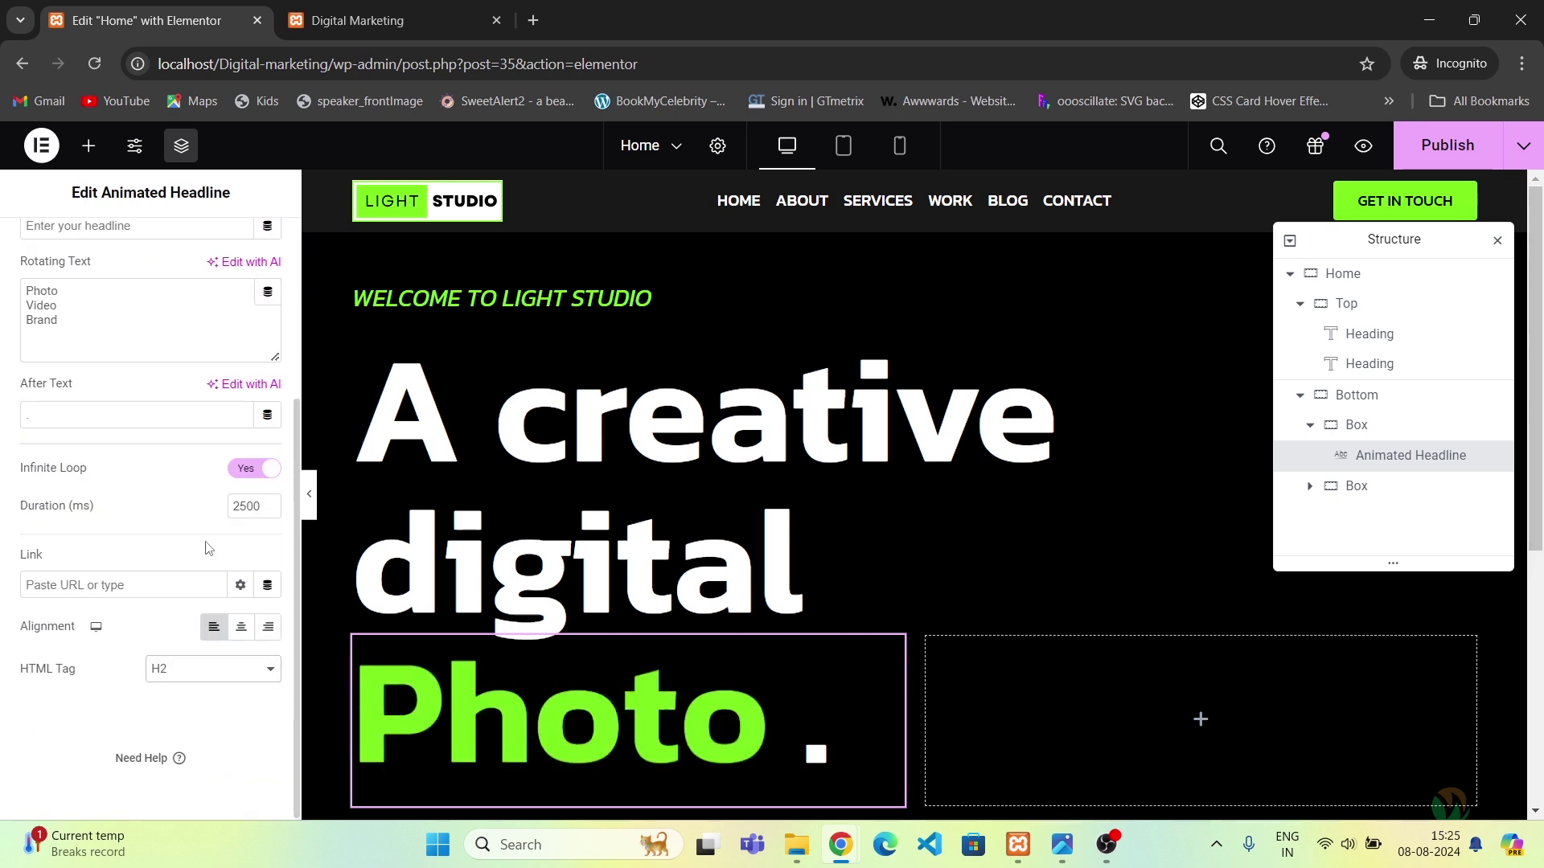
Publish the home page and reload the live Digital Marketing site to review the hero section.
left_click(1435, 147)
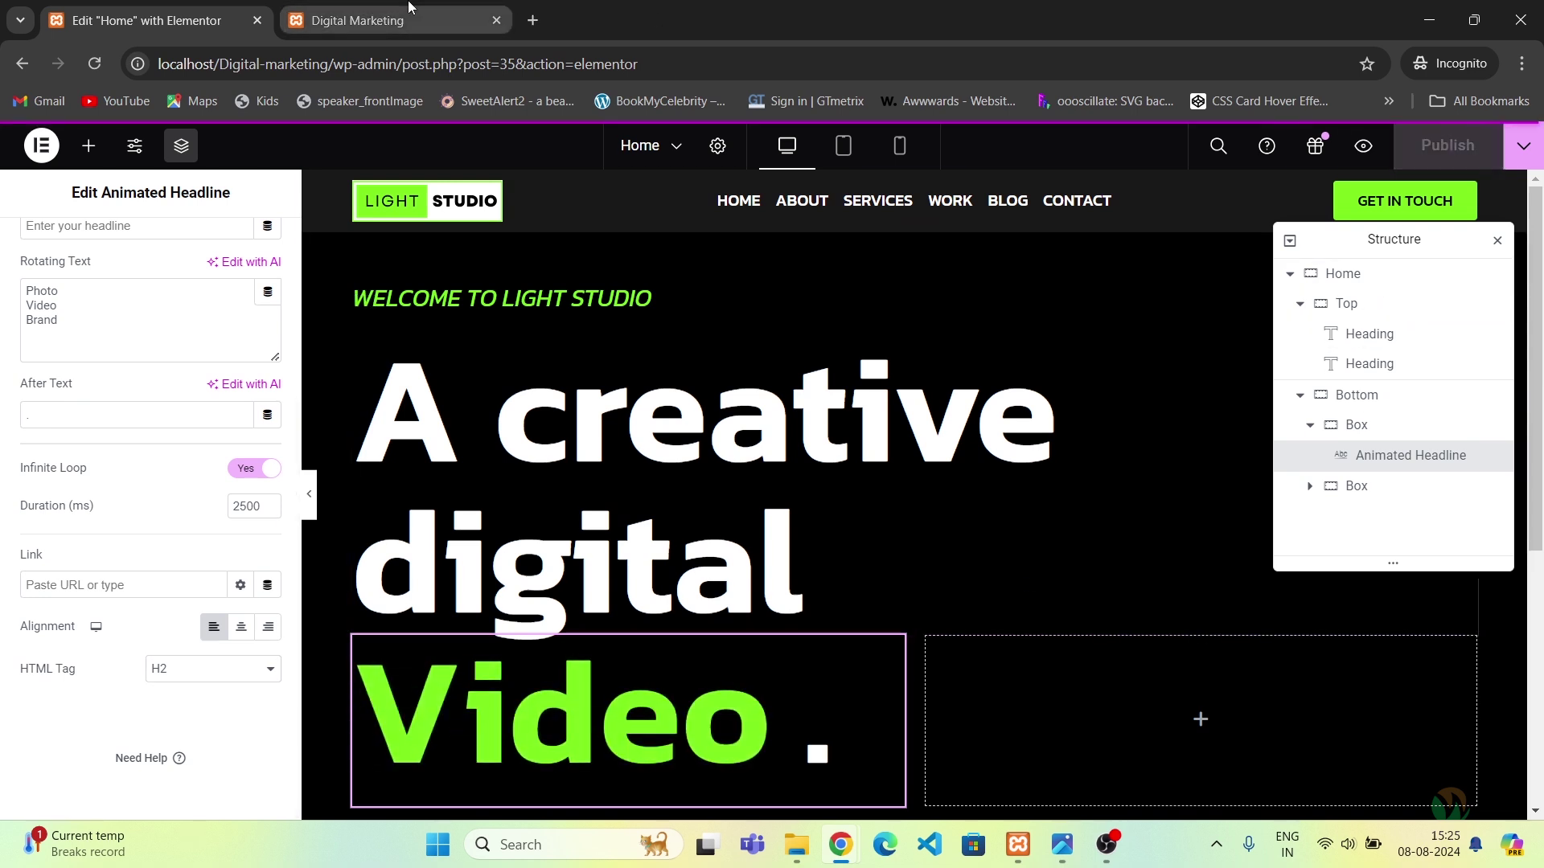
left_click(410, 6)
left_click(101, 74)
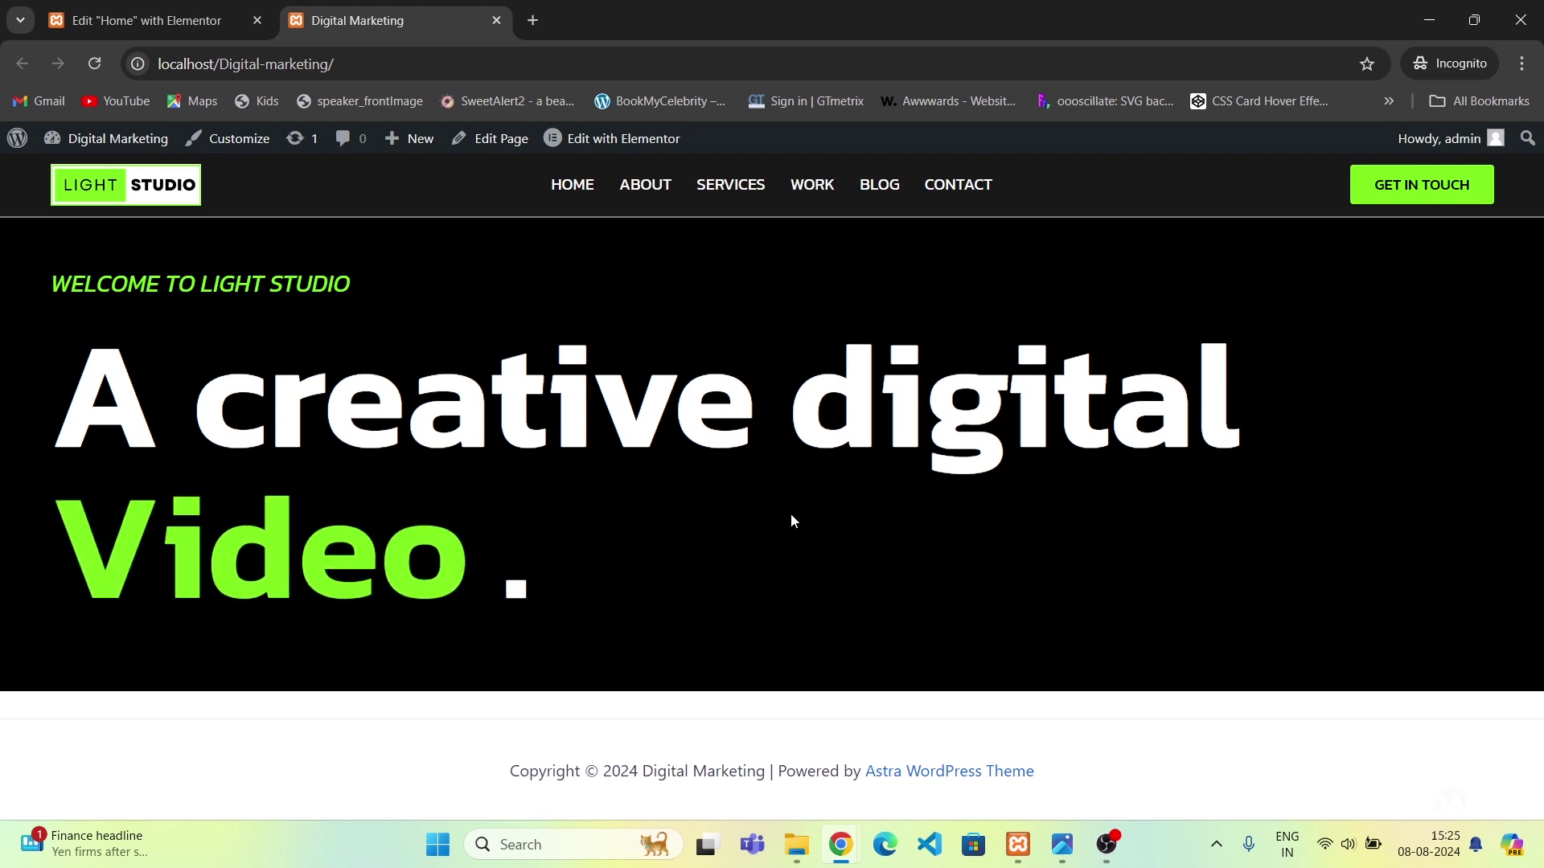
left_click(201, 6)
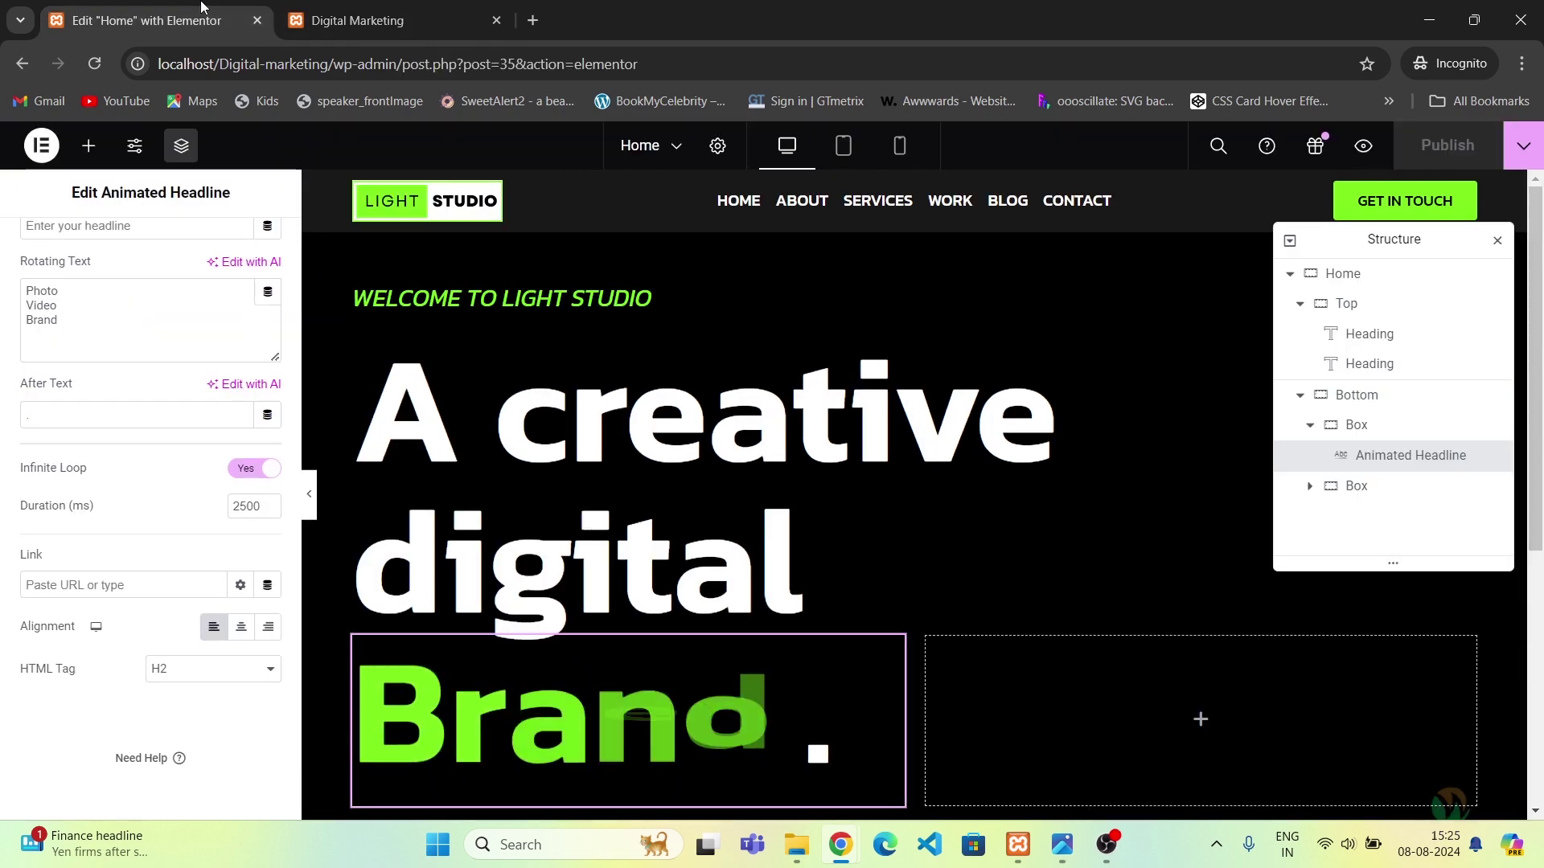
Check the PSD template image in the photo viewer and add a container below the animated headline in the same box.
key("alt+Tab")
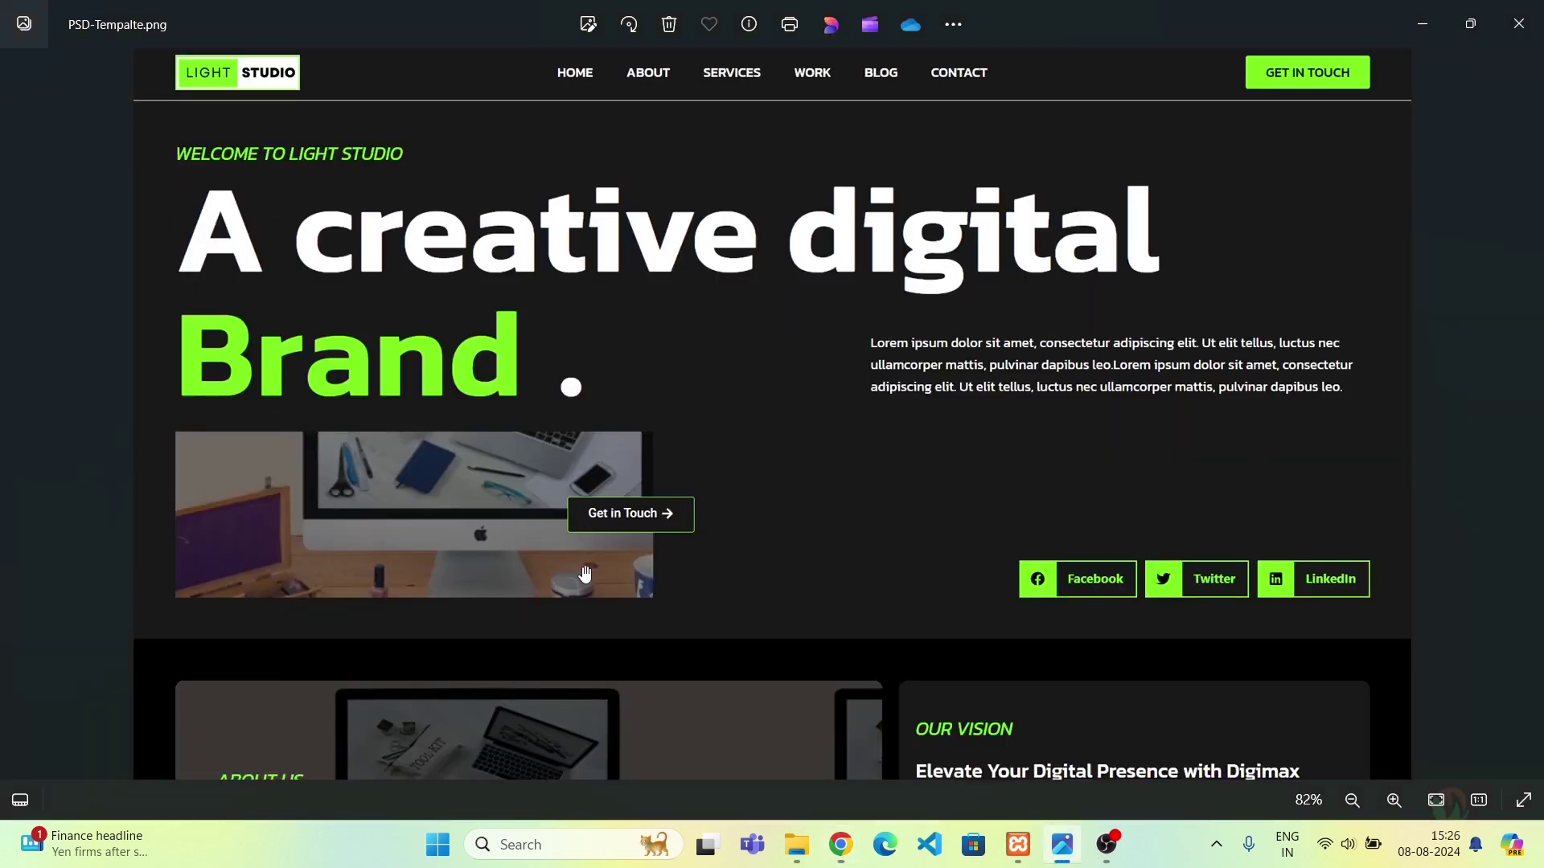
key("alt+Tab")
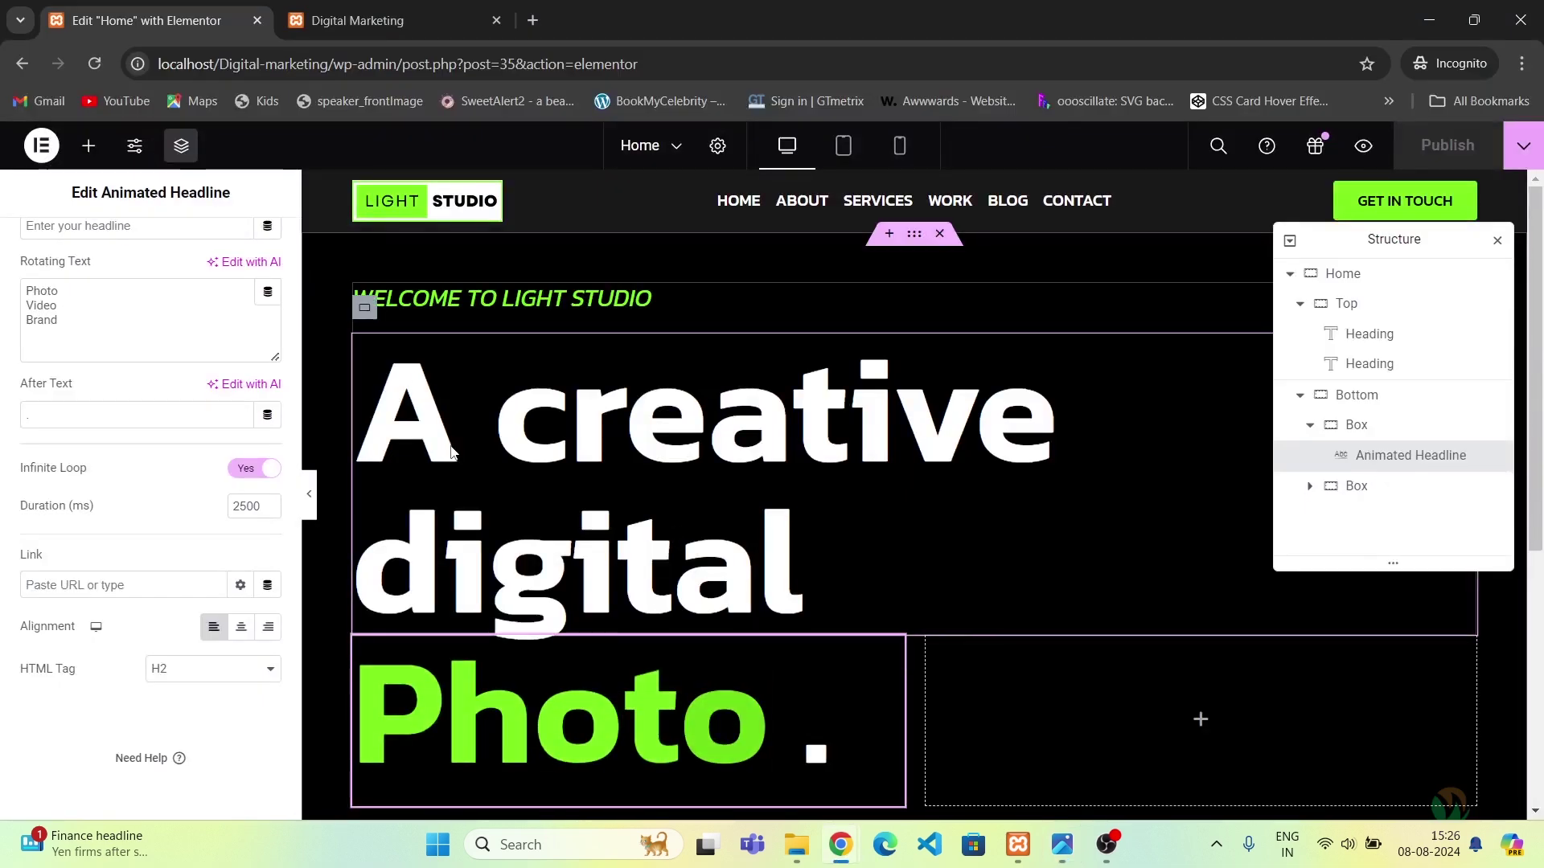
scroll(663, 467, "down", 3)
scroll(662, 467, "up", 1)
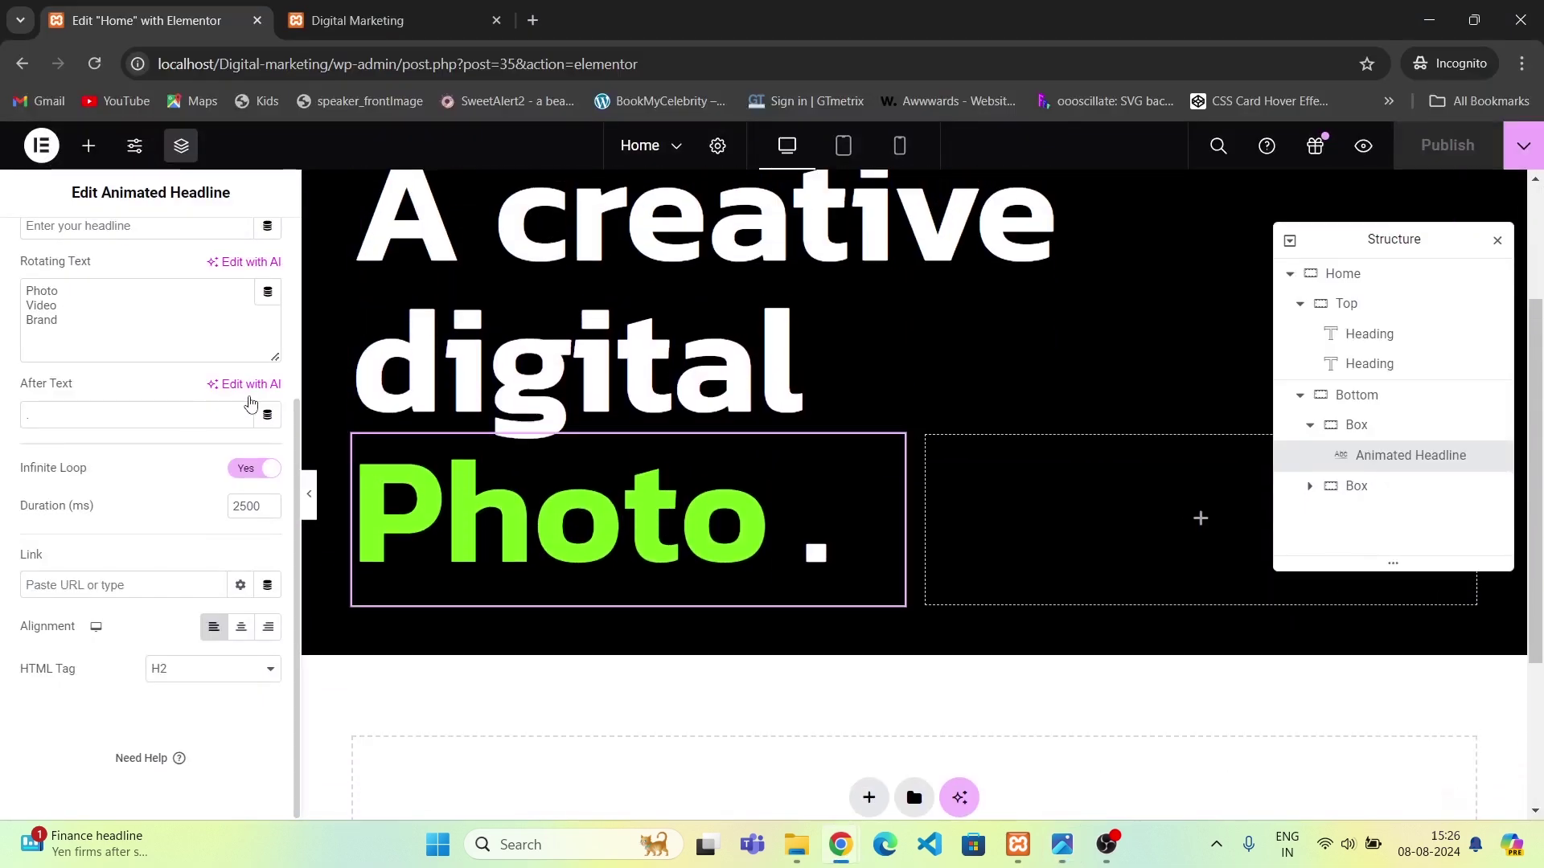
left_click(88, 146)
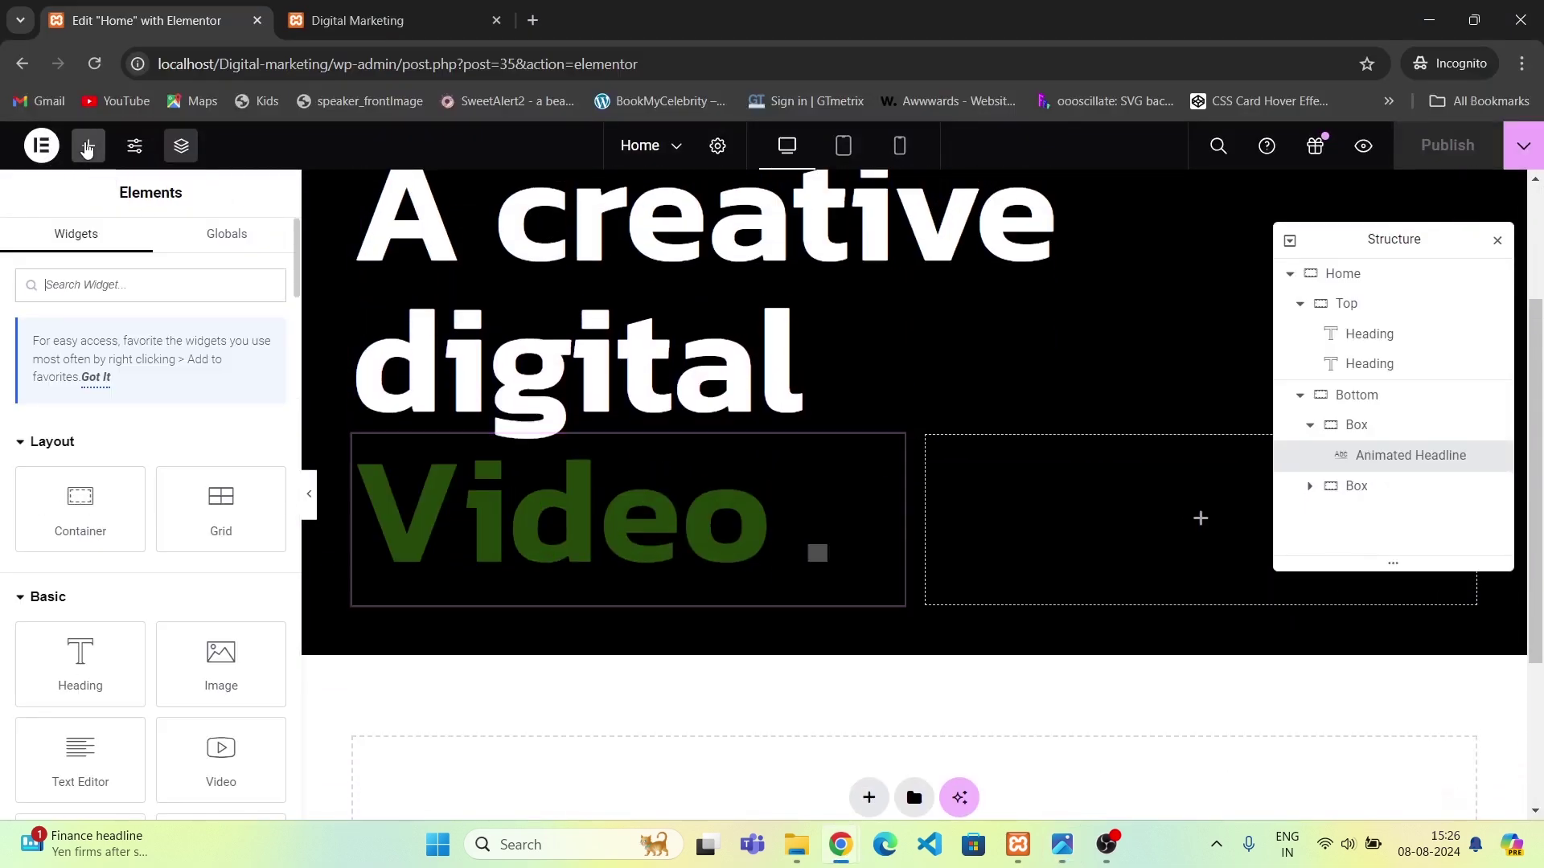
left_click_drag(65, 516, 562, 575)
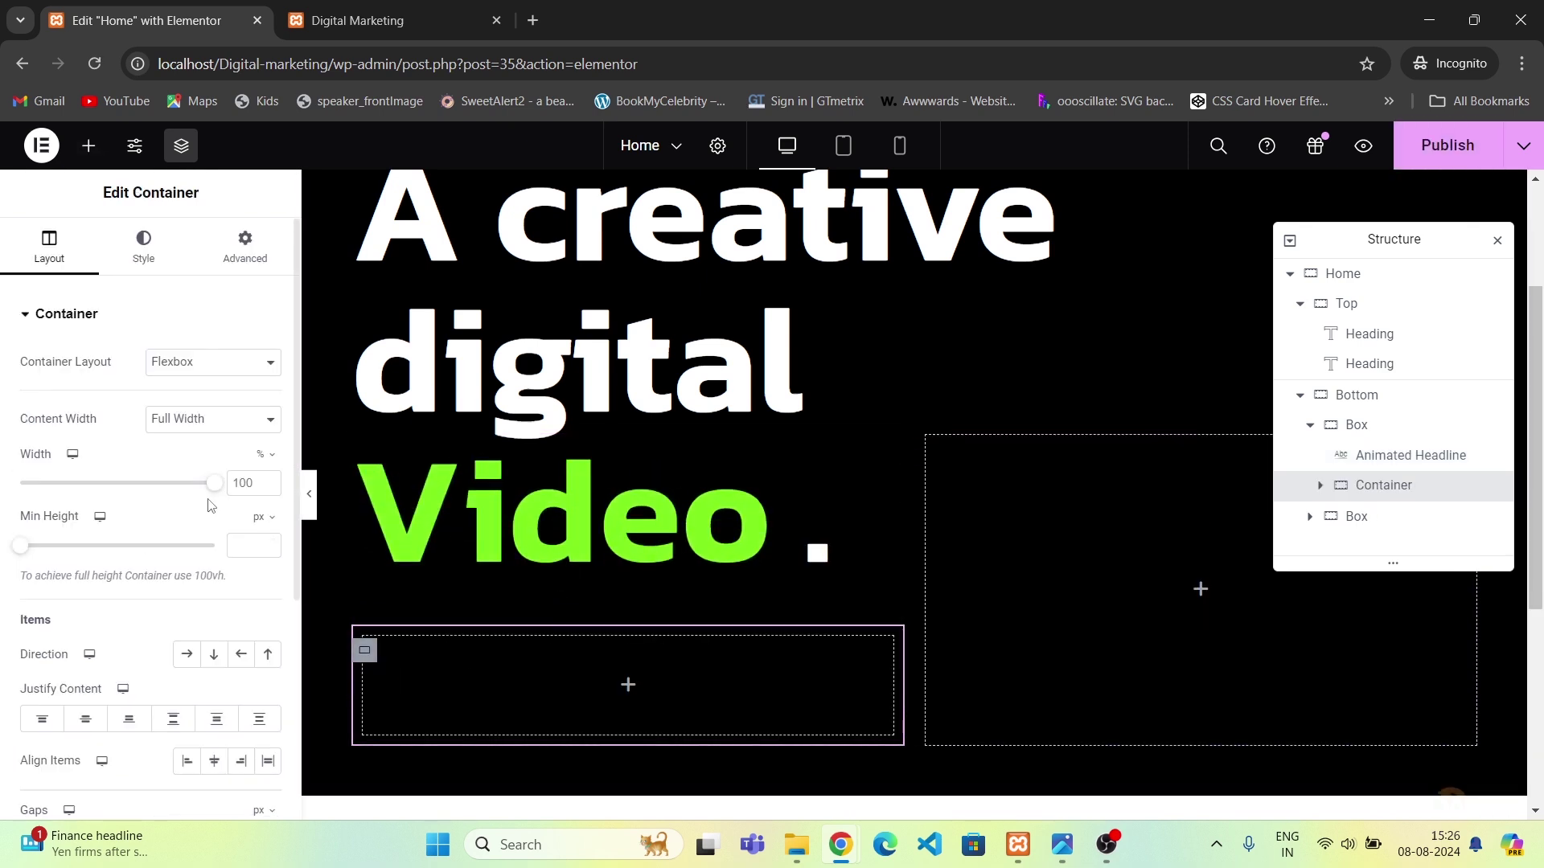
Set the new container's minimum height to 200 px, after trying 250.
type("250")
double_click(243, 546)
type("200")
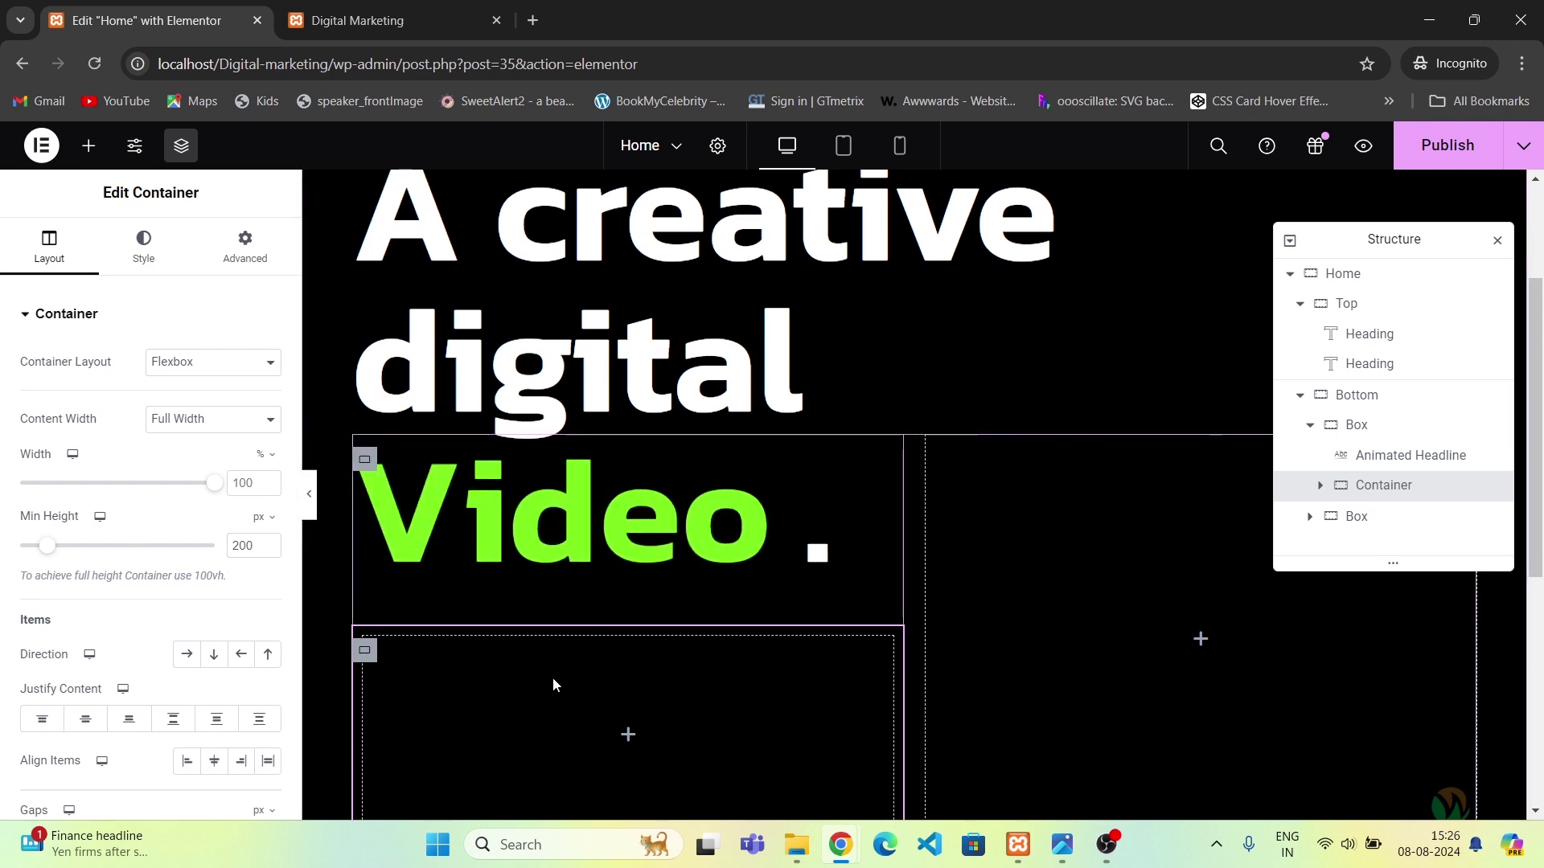
Give the new container a slideshow background using the images About.jpeg, Product-Design.png and Blo-2.png from the media library.
left_click(132, 244)
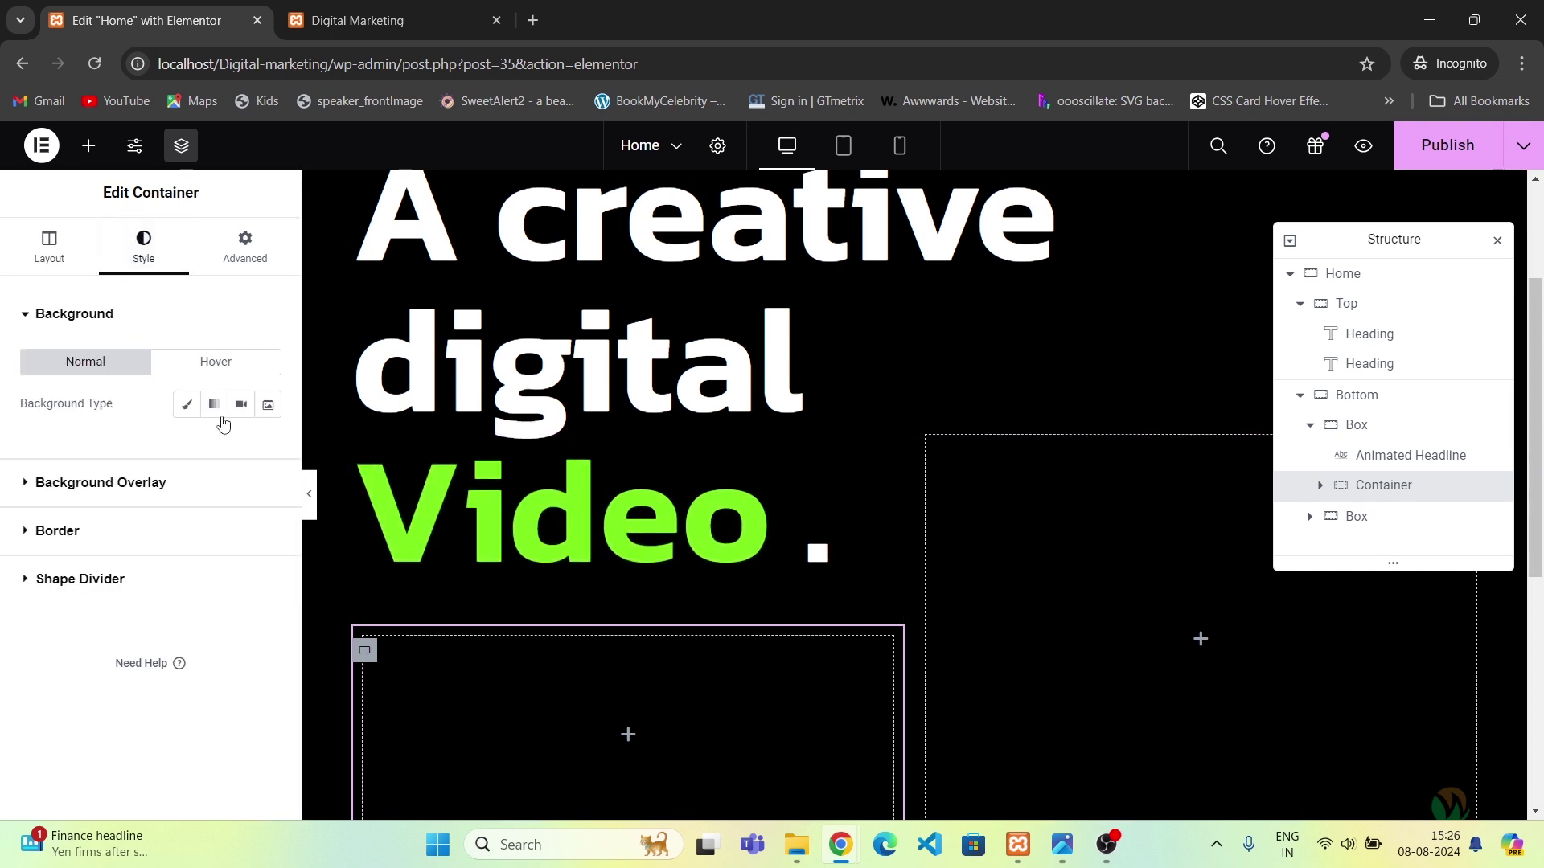
left_click(269, 407)
left_click(72, 502)
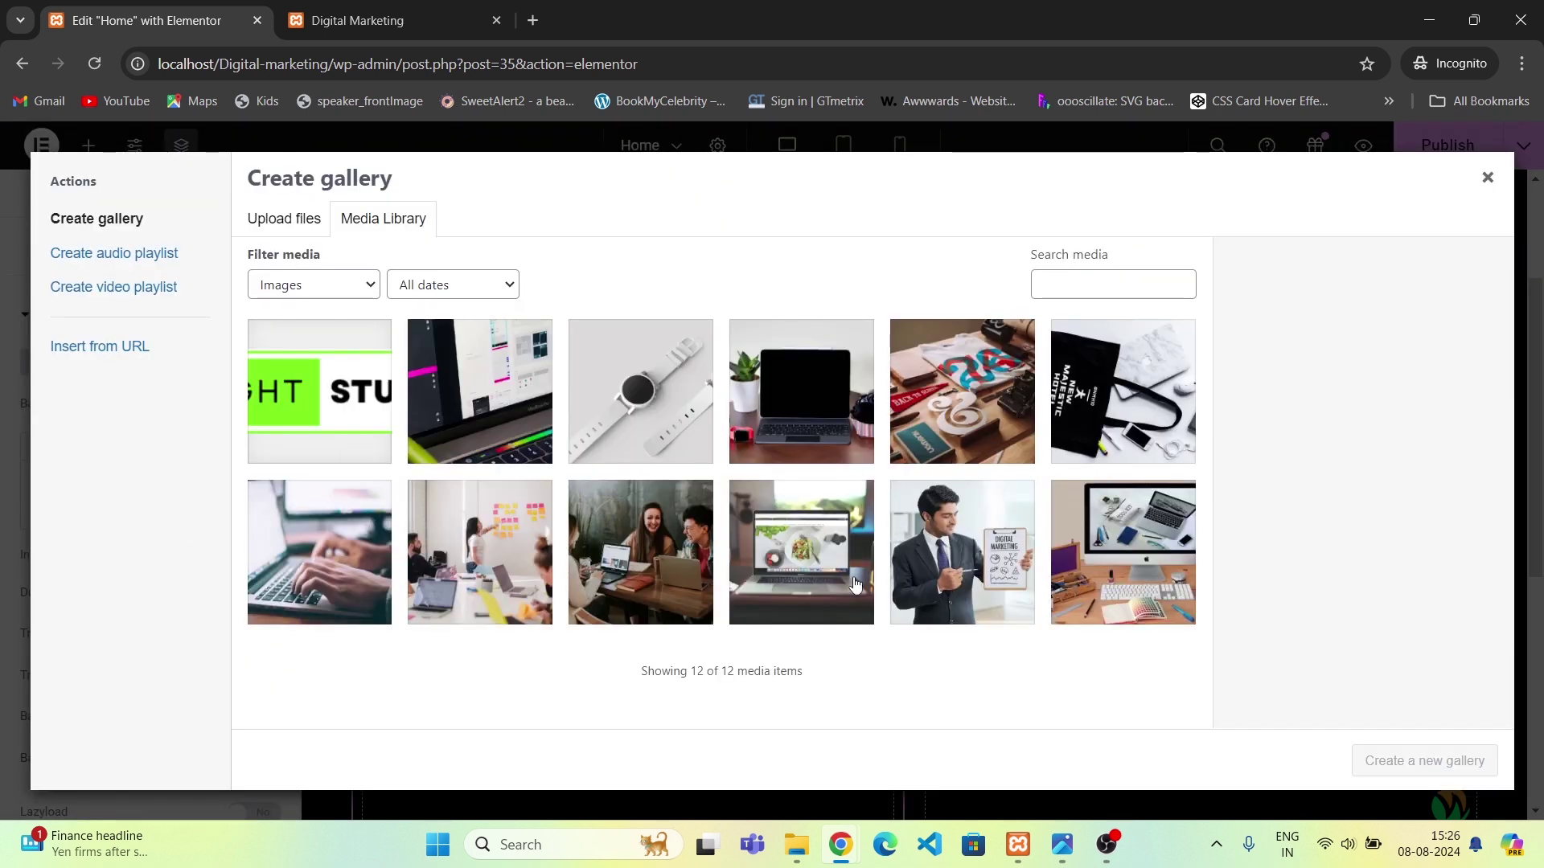
left_click(1114, 593)
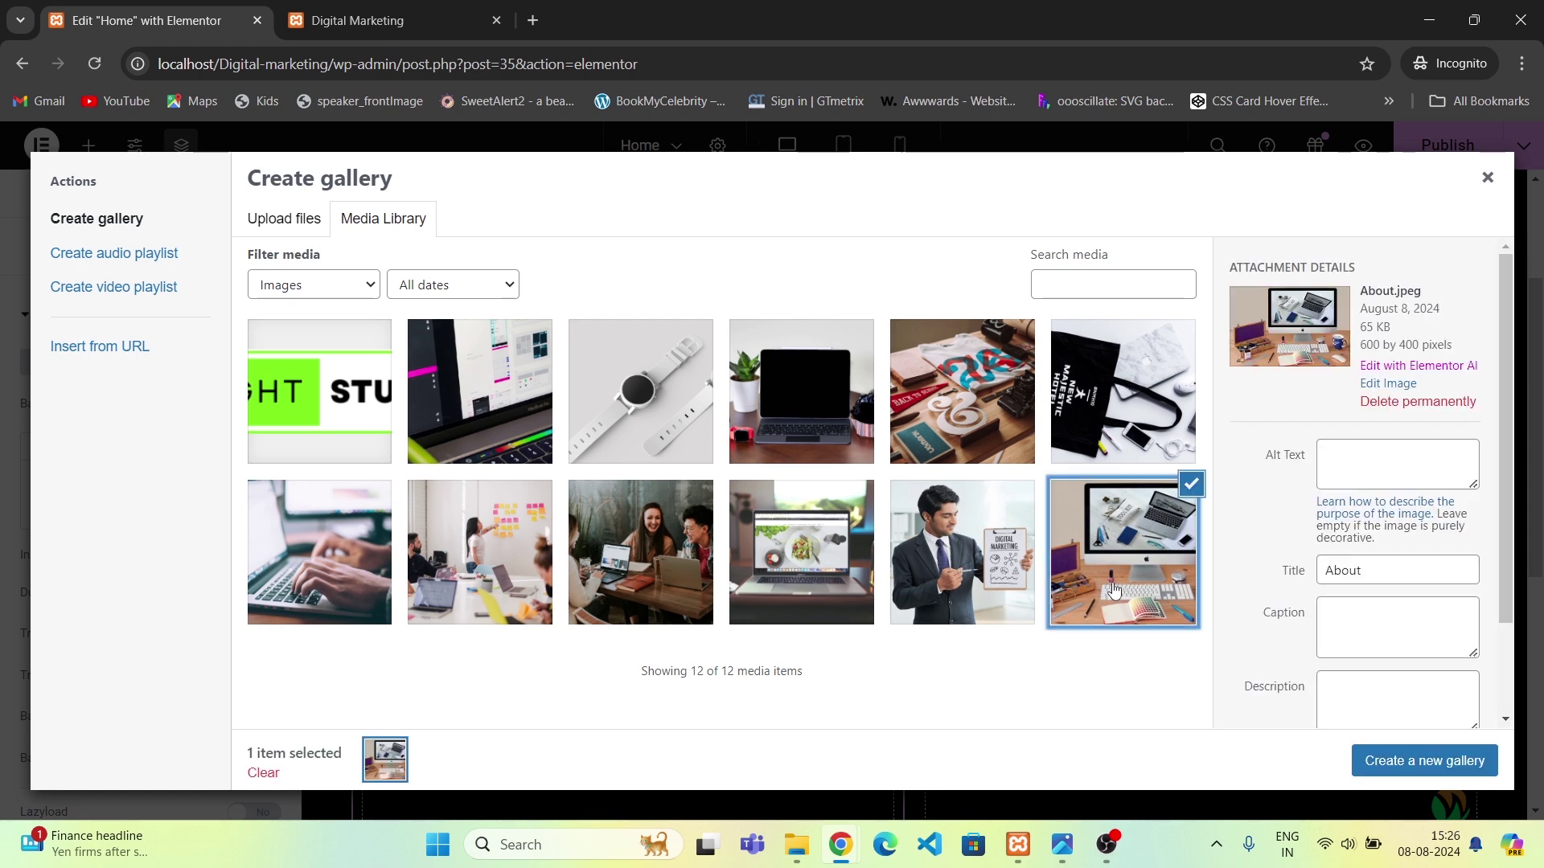
left_click(981, 426)
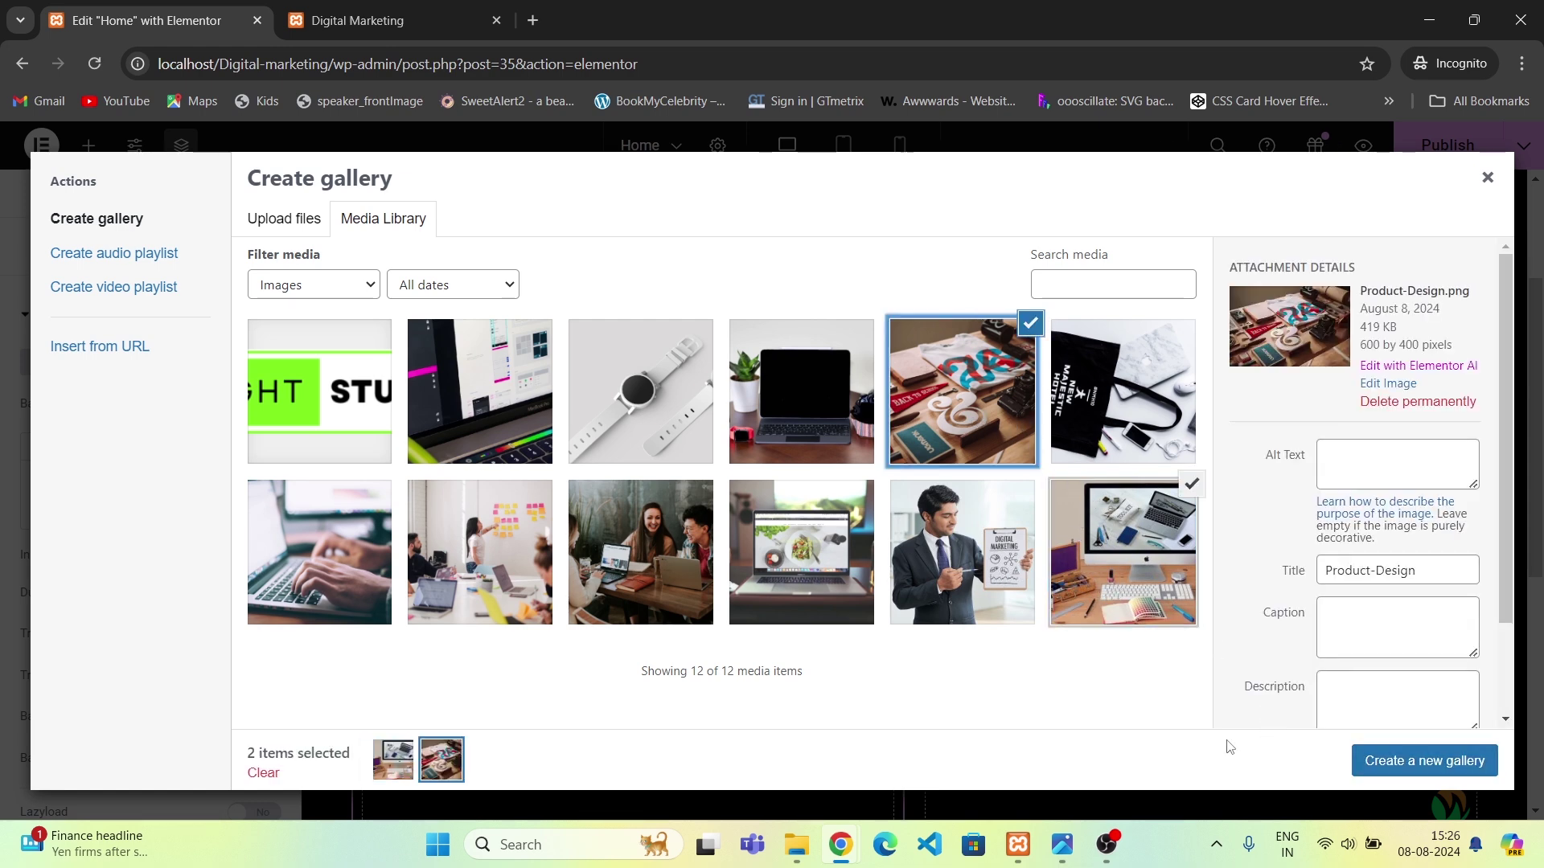
left_click(472, 555)
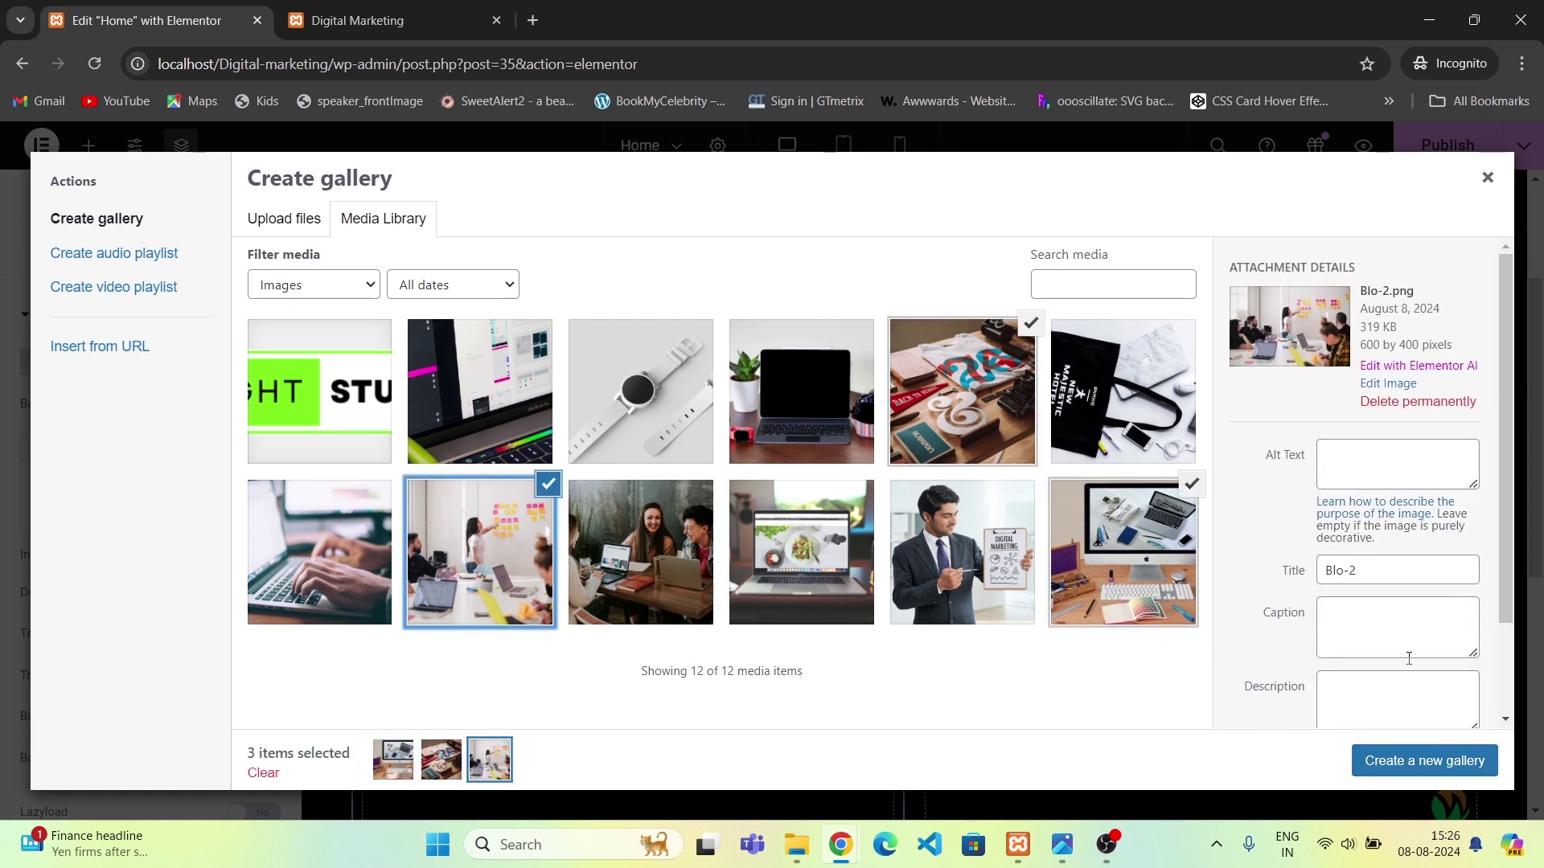
left_click(1436, 759)
left_click(1447, 760)
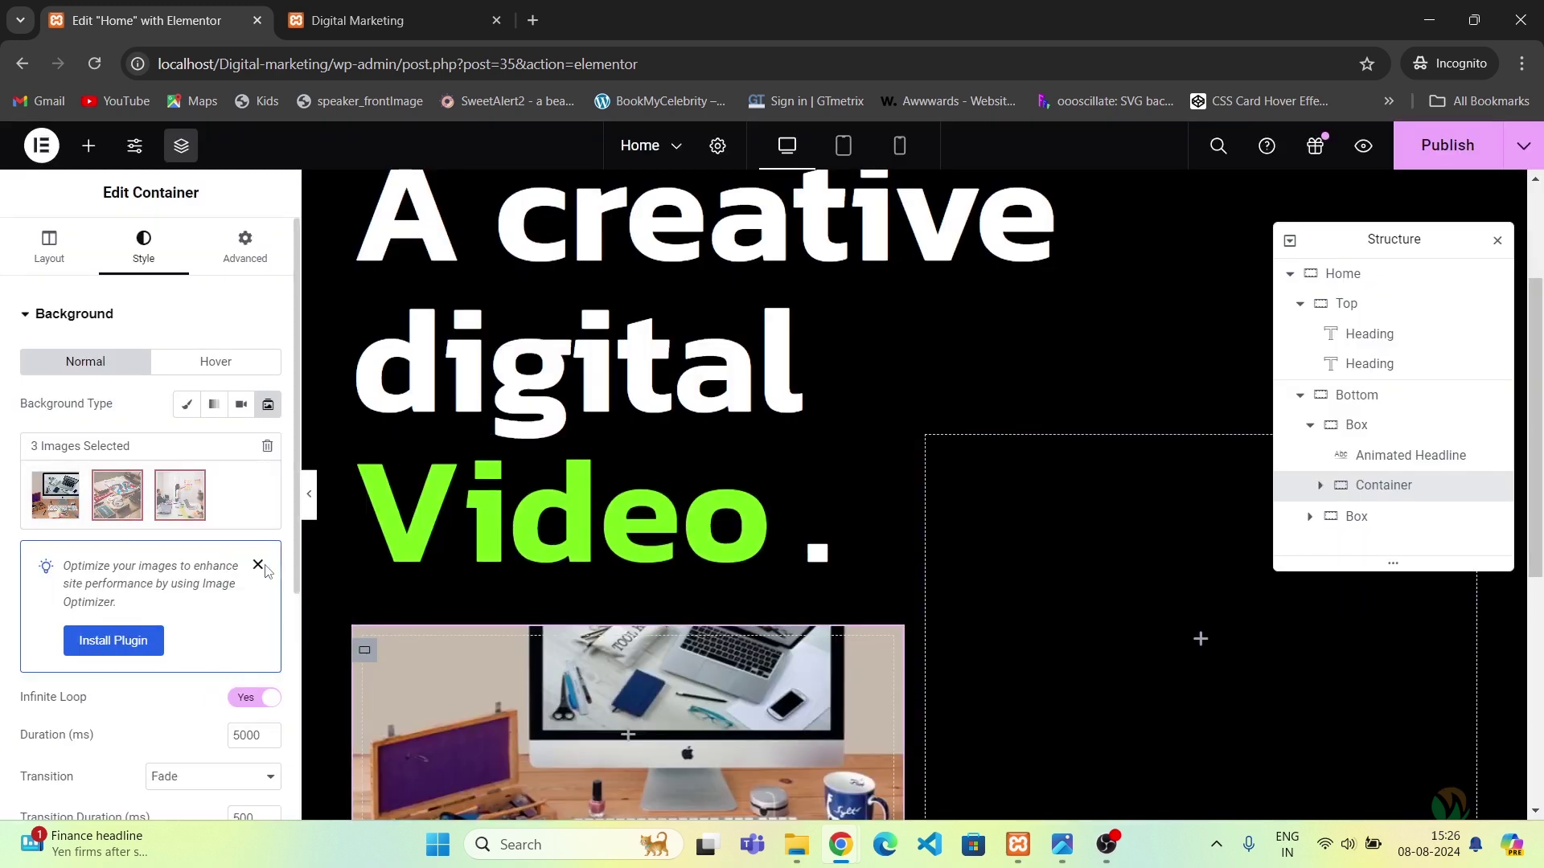
Set the background slideshow's duration to 3000 ms and enable the Ken Burns effect.
left_click(258, 566)
scroll(249, 563, "down", 2)
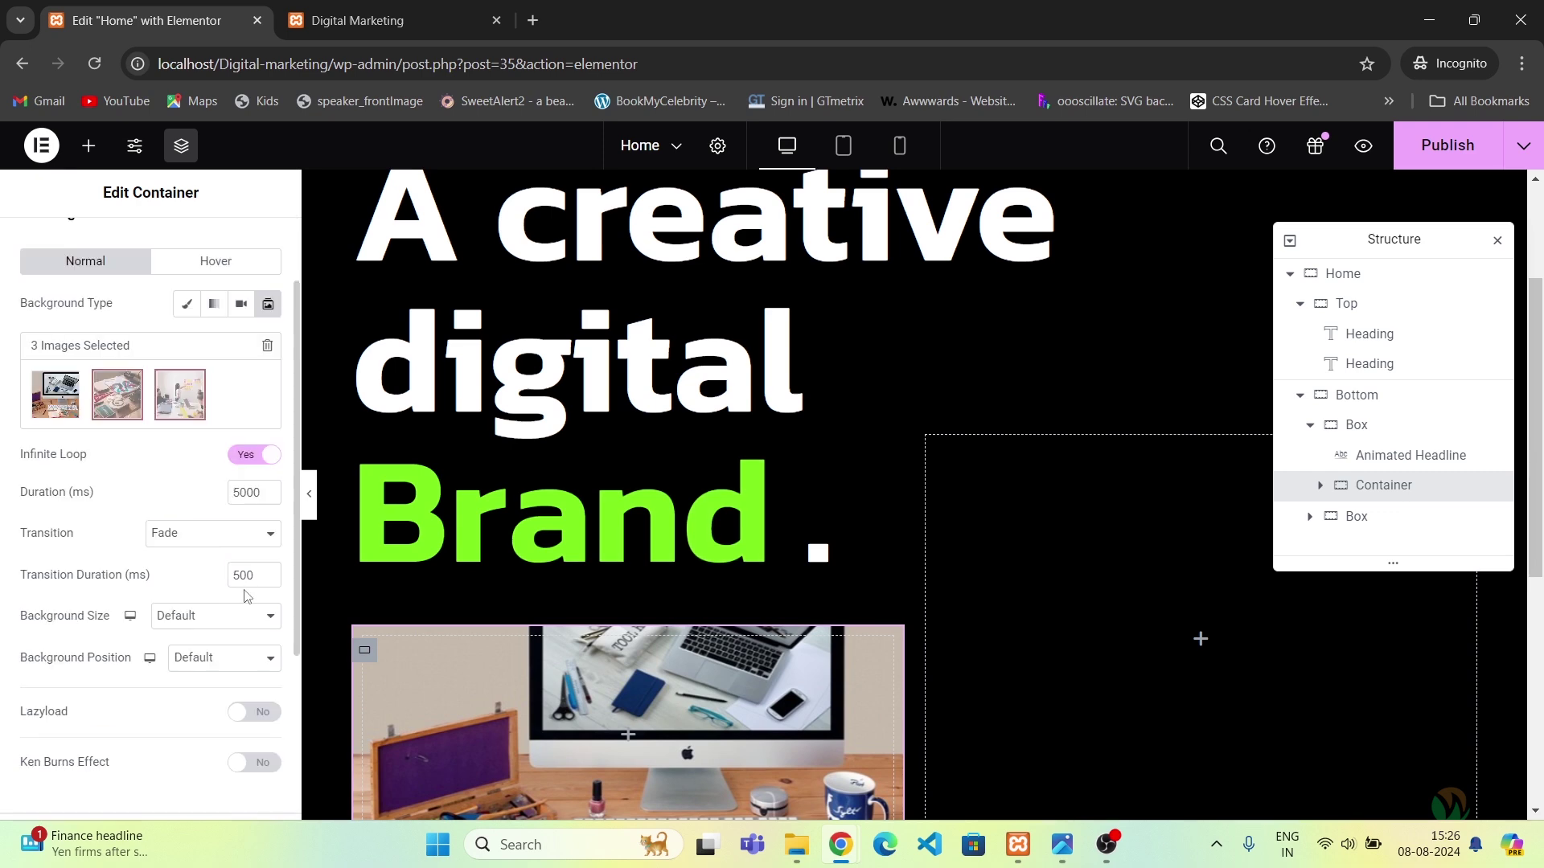
double_click(238, 499)
type("3000")
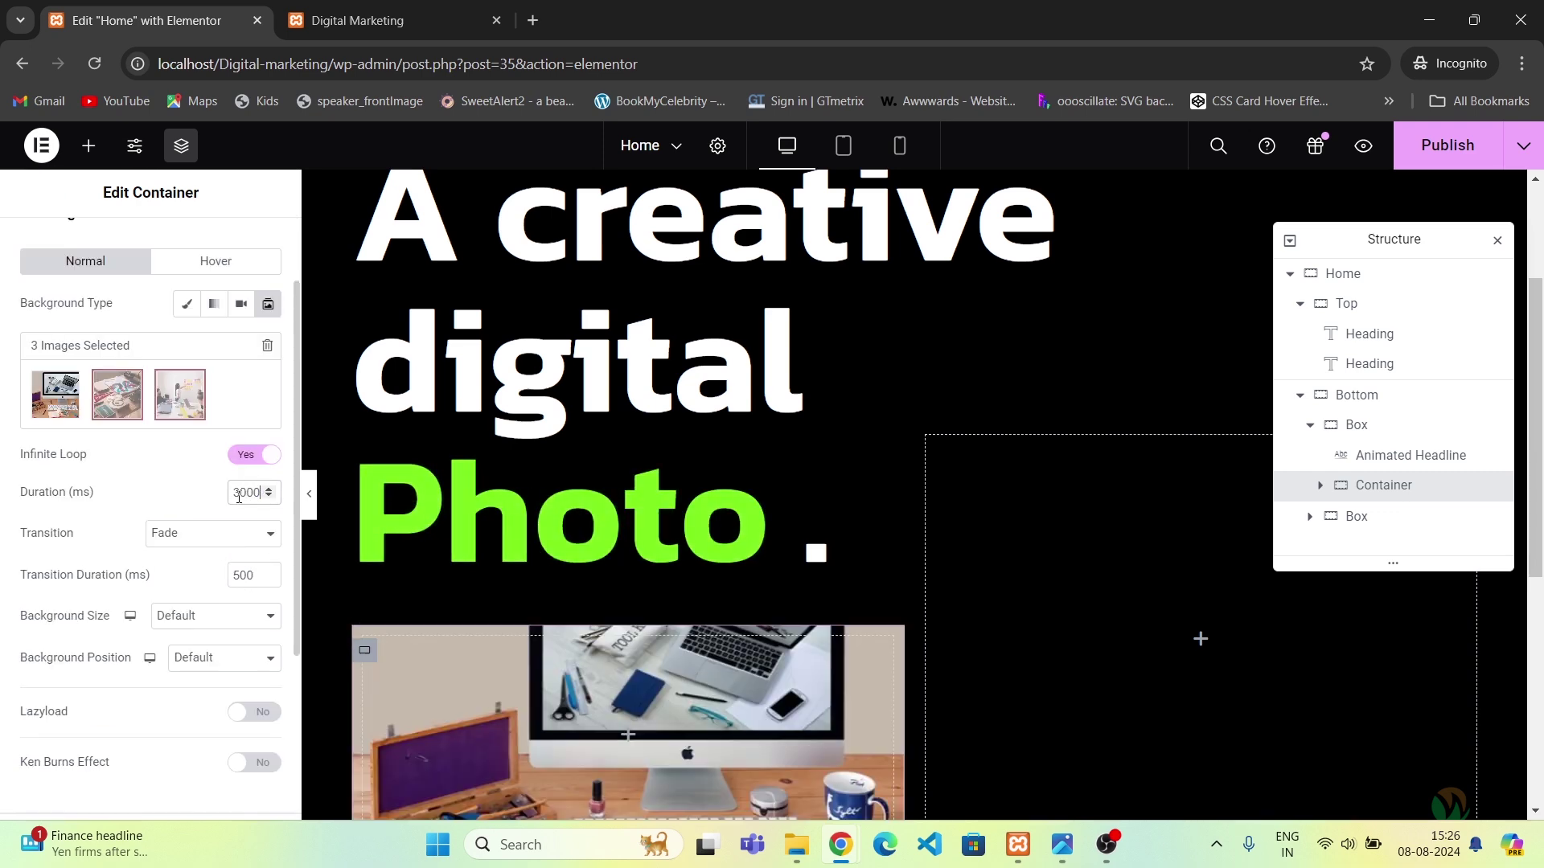
scroll(193, 500, "down", 1)
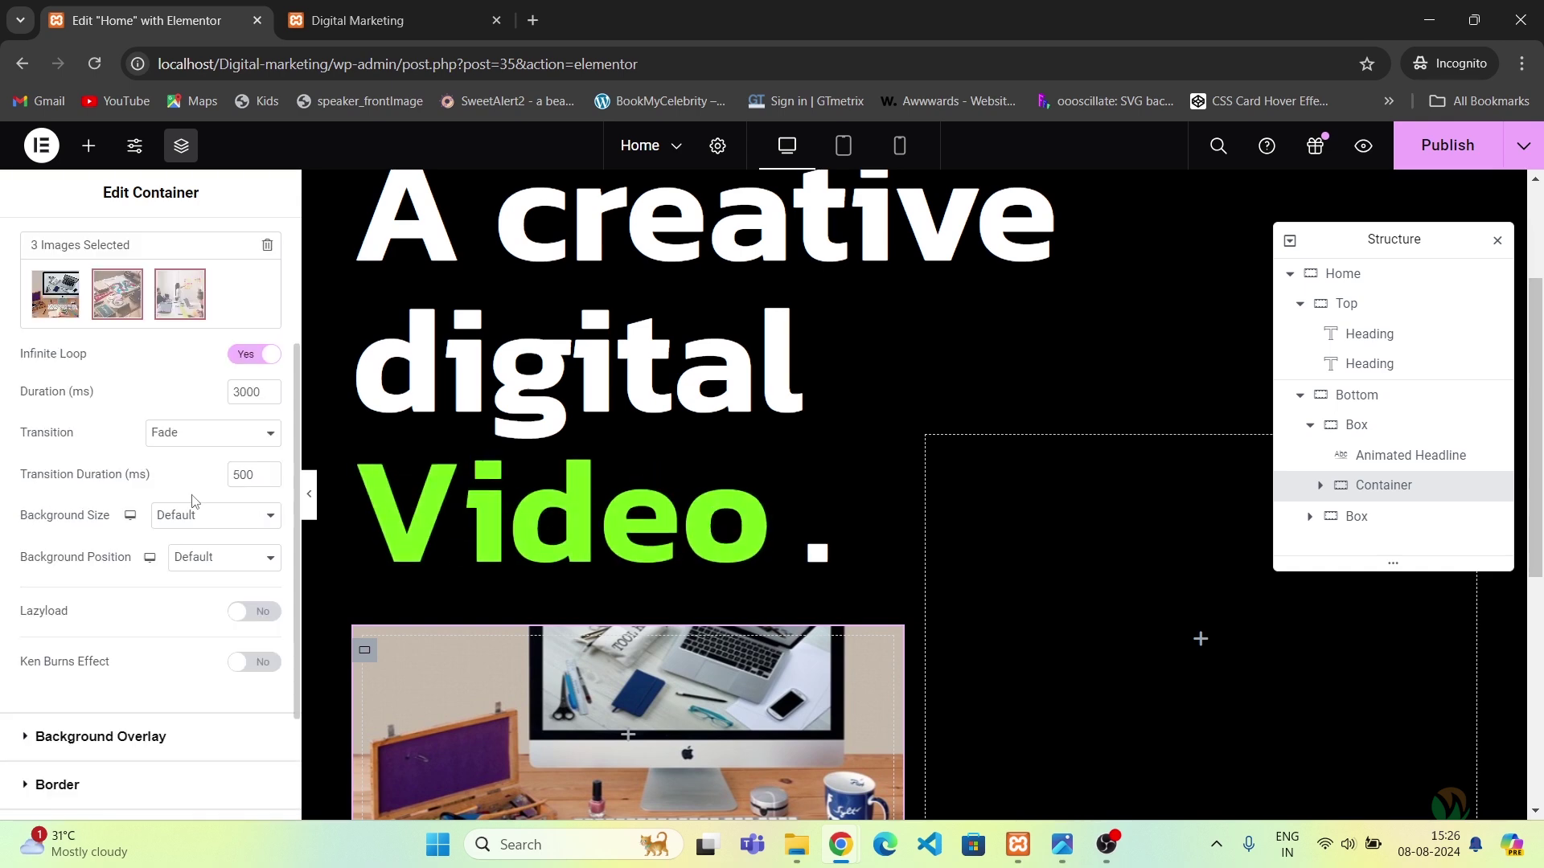
left_click(246, 664)
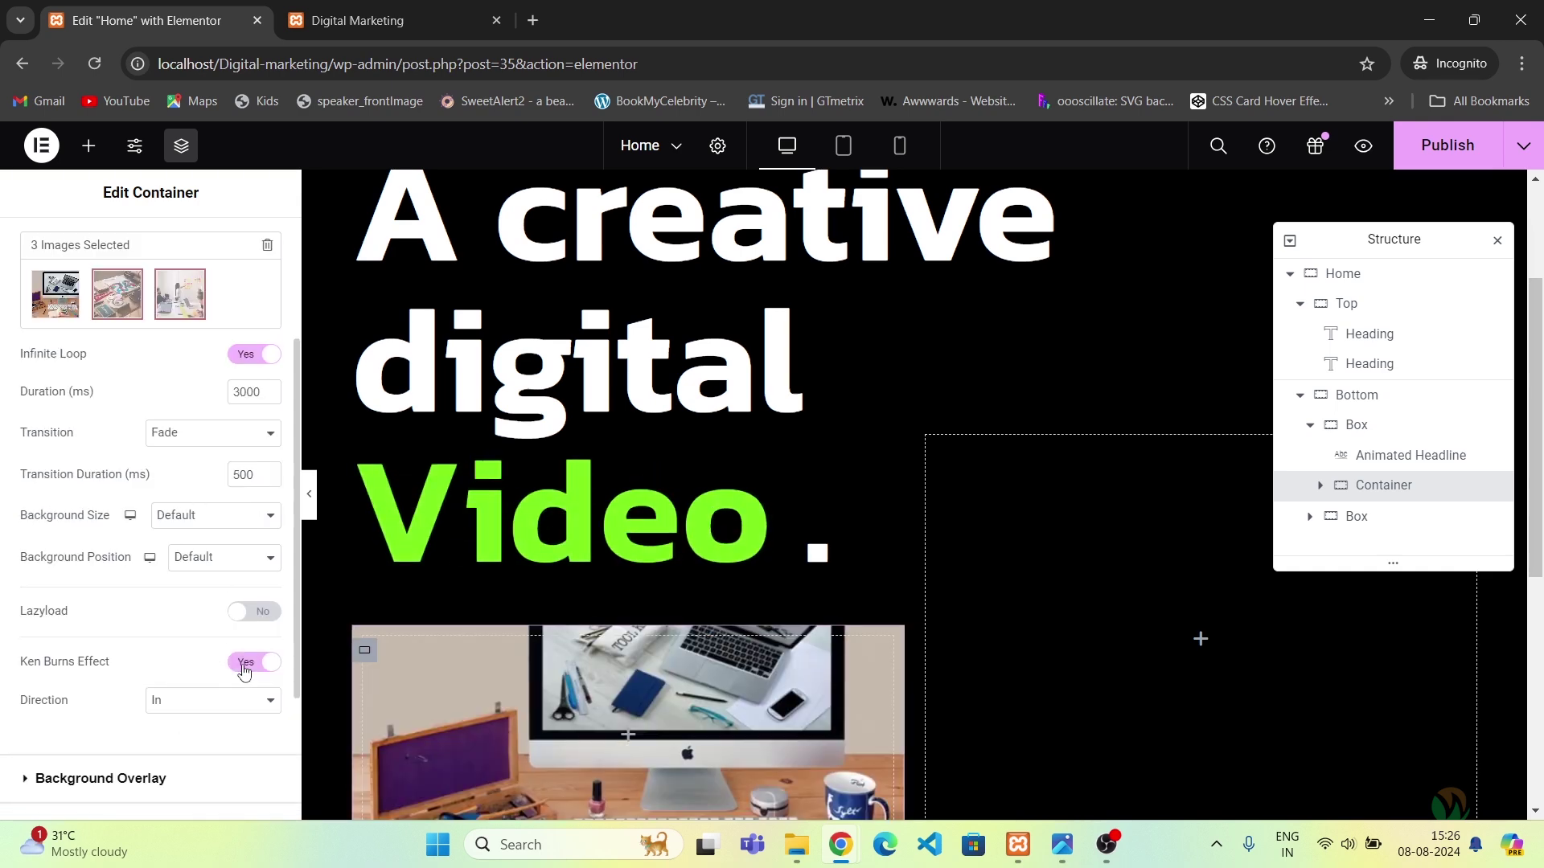
scroll(780, 579, "down", 3)
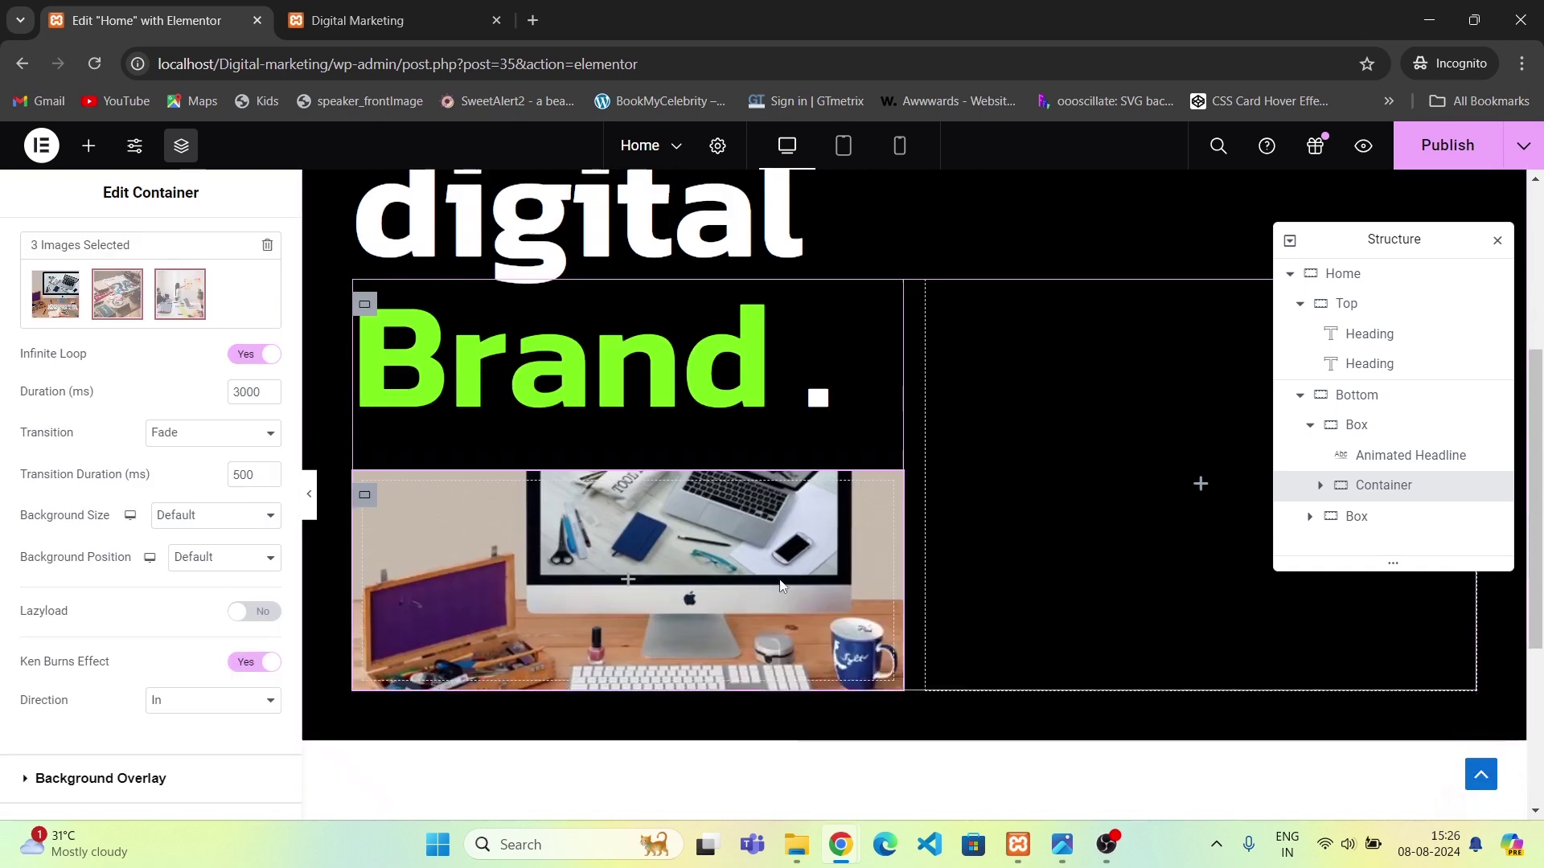
scroll(124, 369, "up", 1)
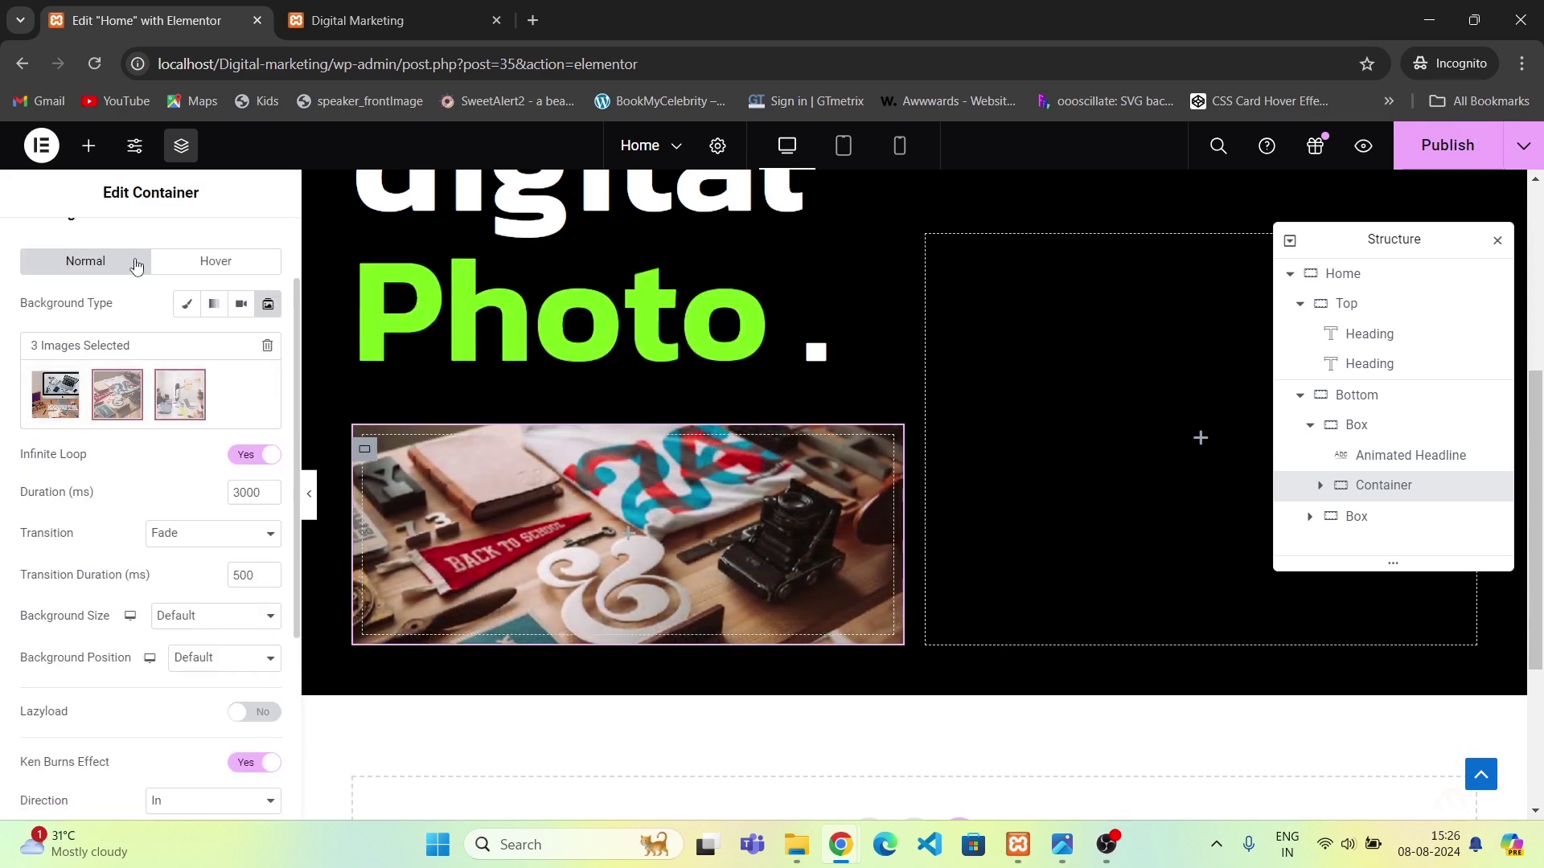
scroll(138, 267, "up", 1)
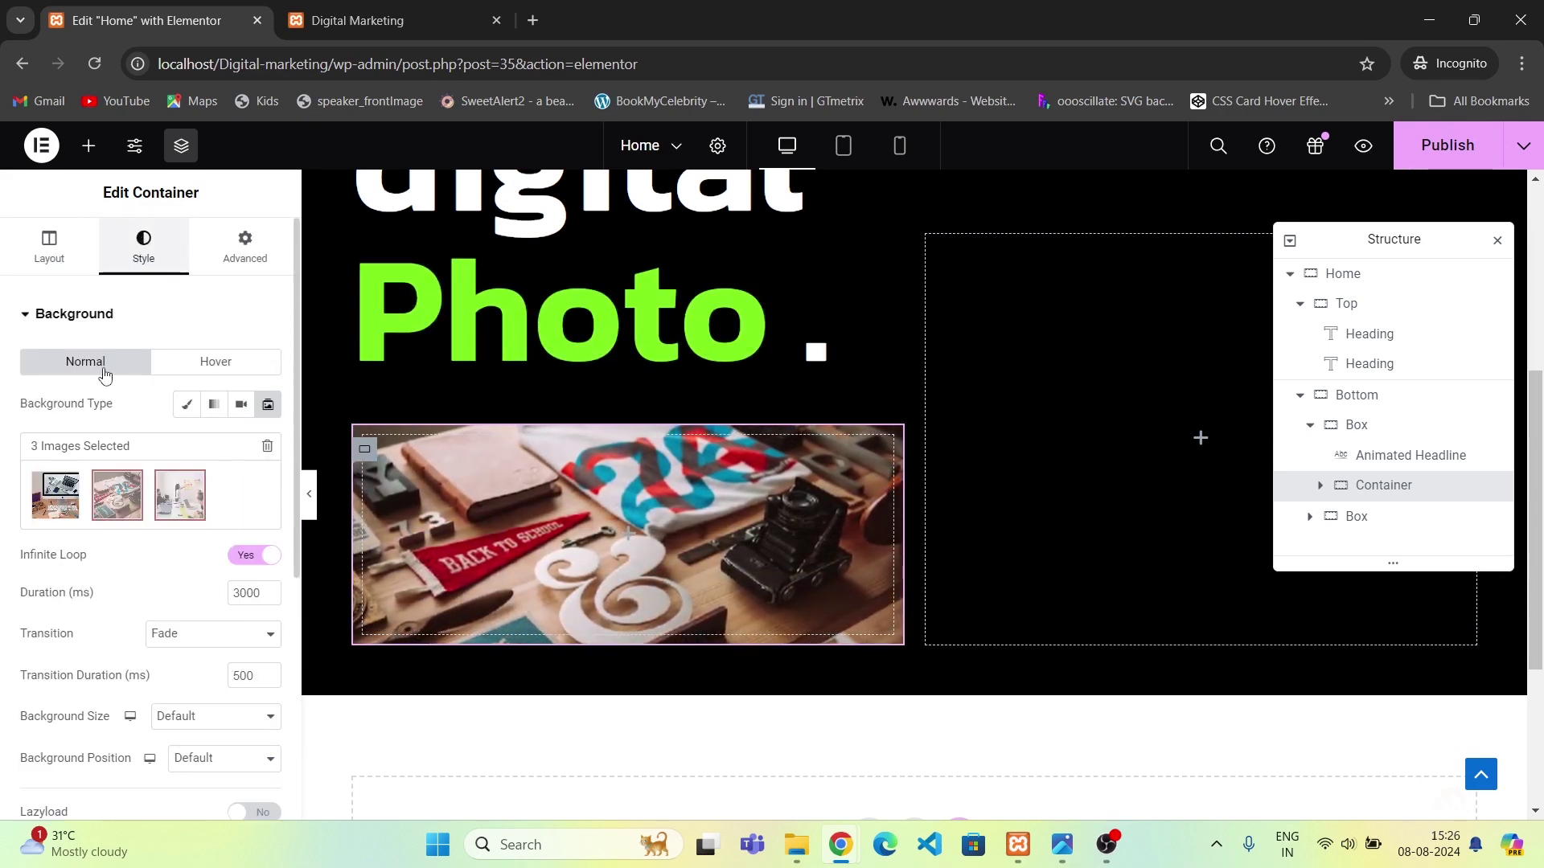
scroll(135, 408, "down", 4)
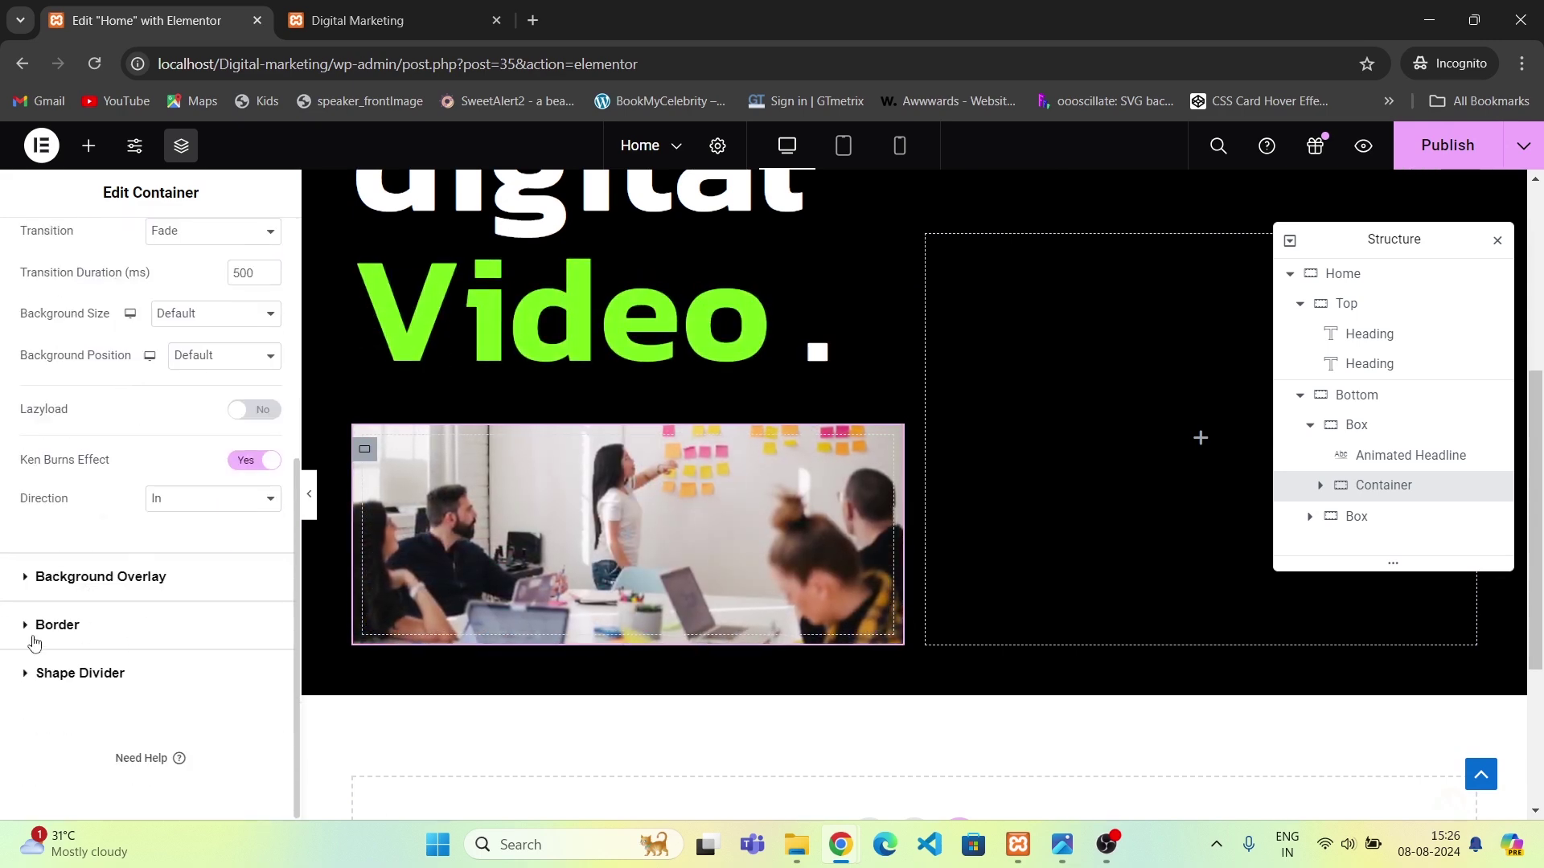
Add a classic background overlay to the slideshow container in the global Black color, after trying Accent.
left_click(80, 578)
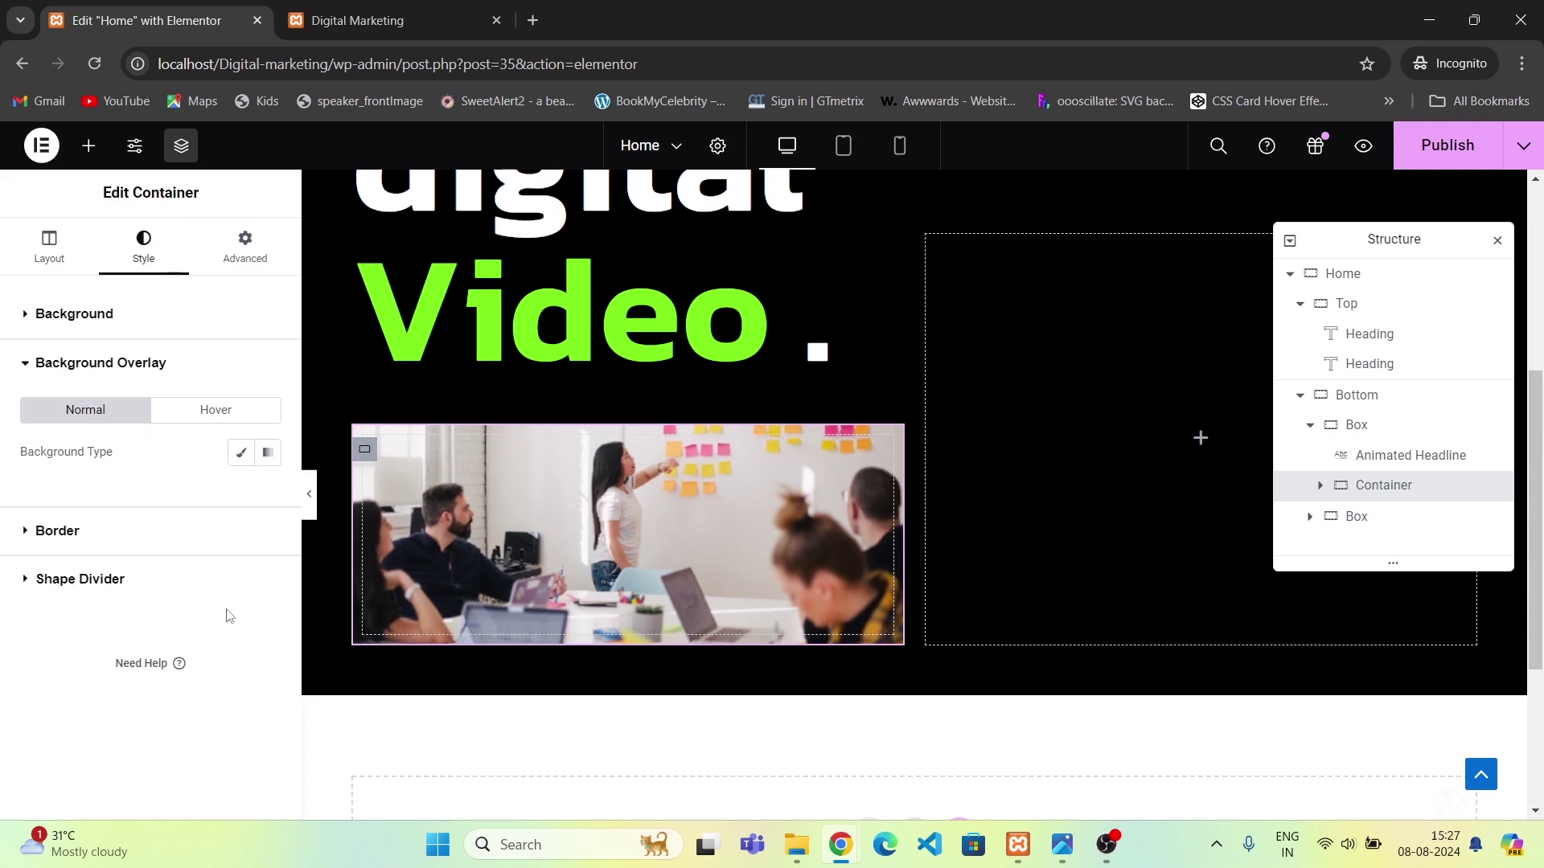
left_click(241, 452)
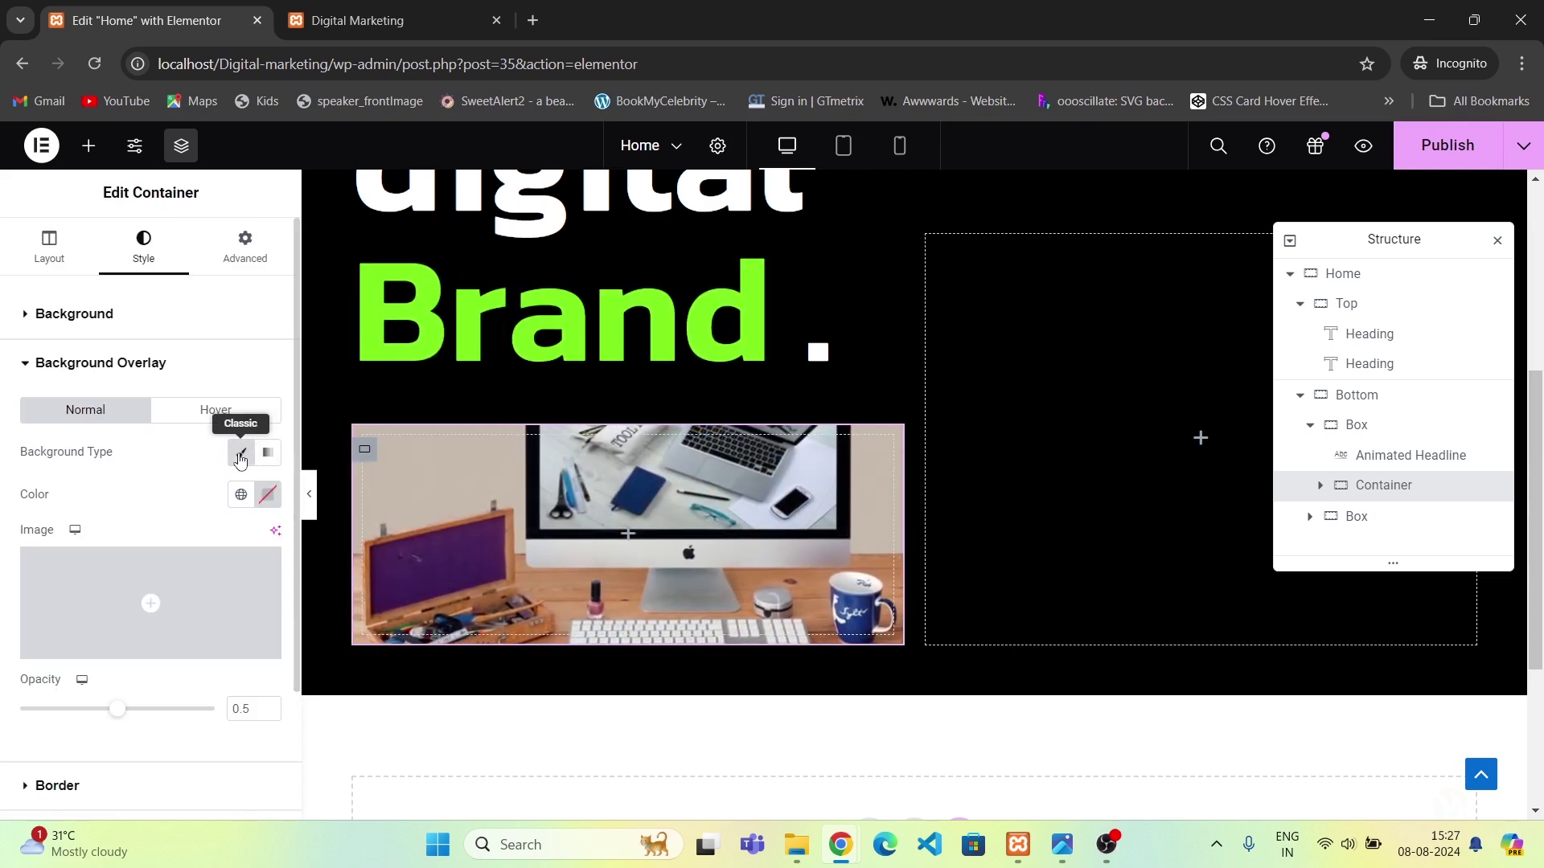
left_click(245, 494)
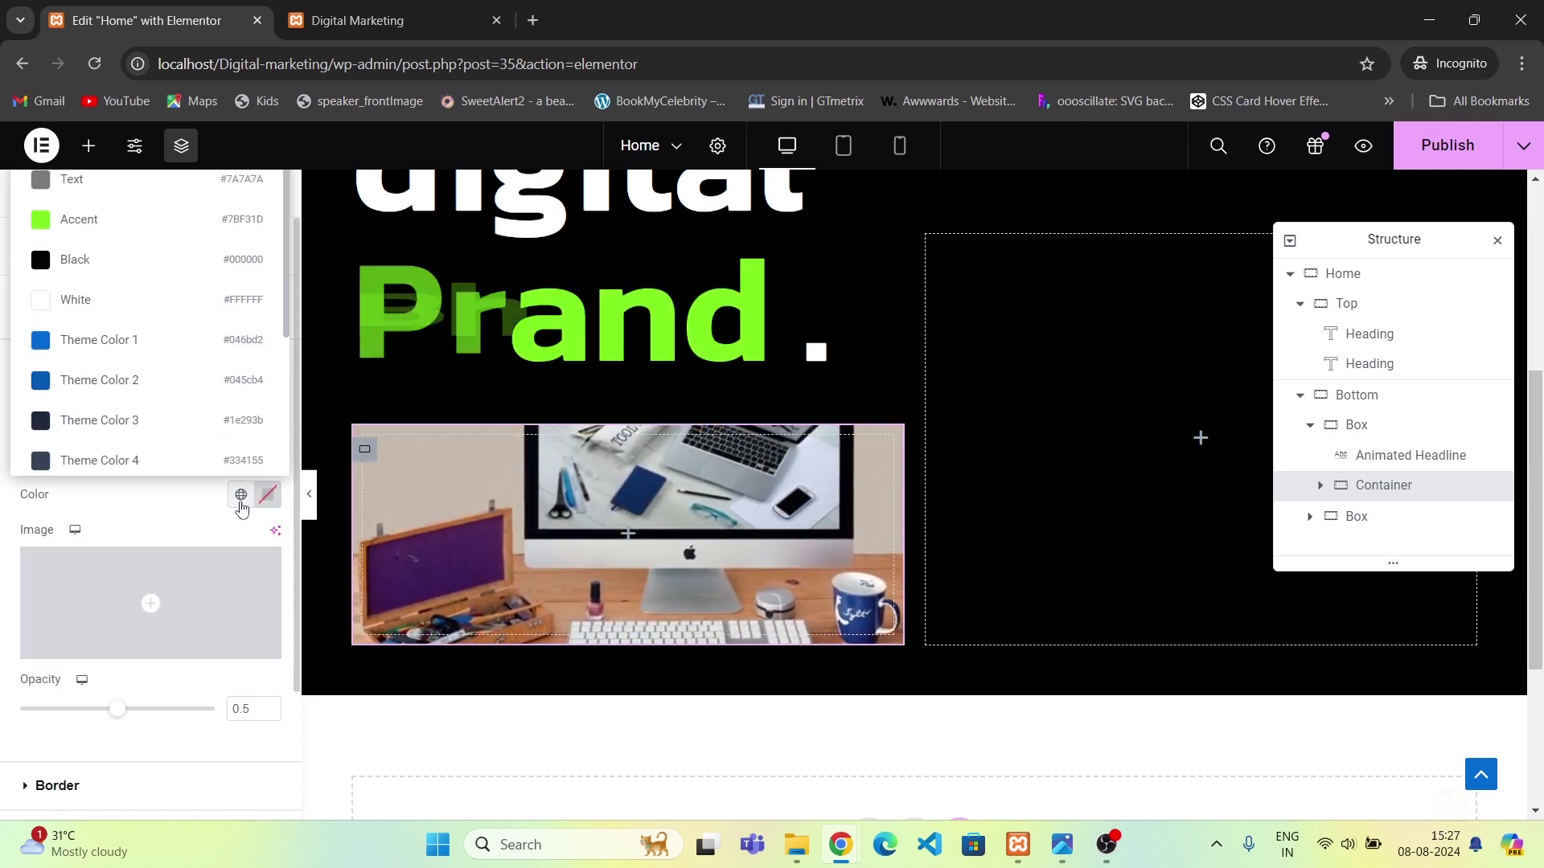
left_click(160, 218)
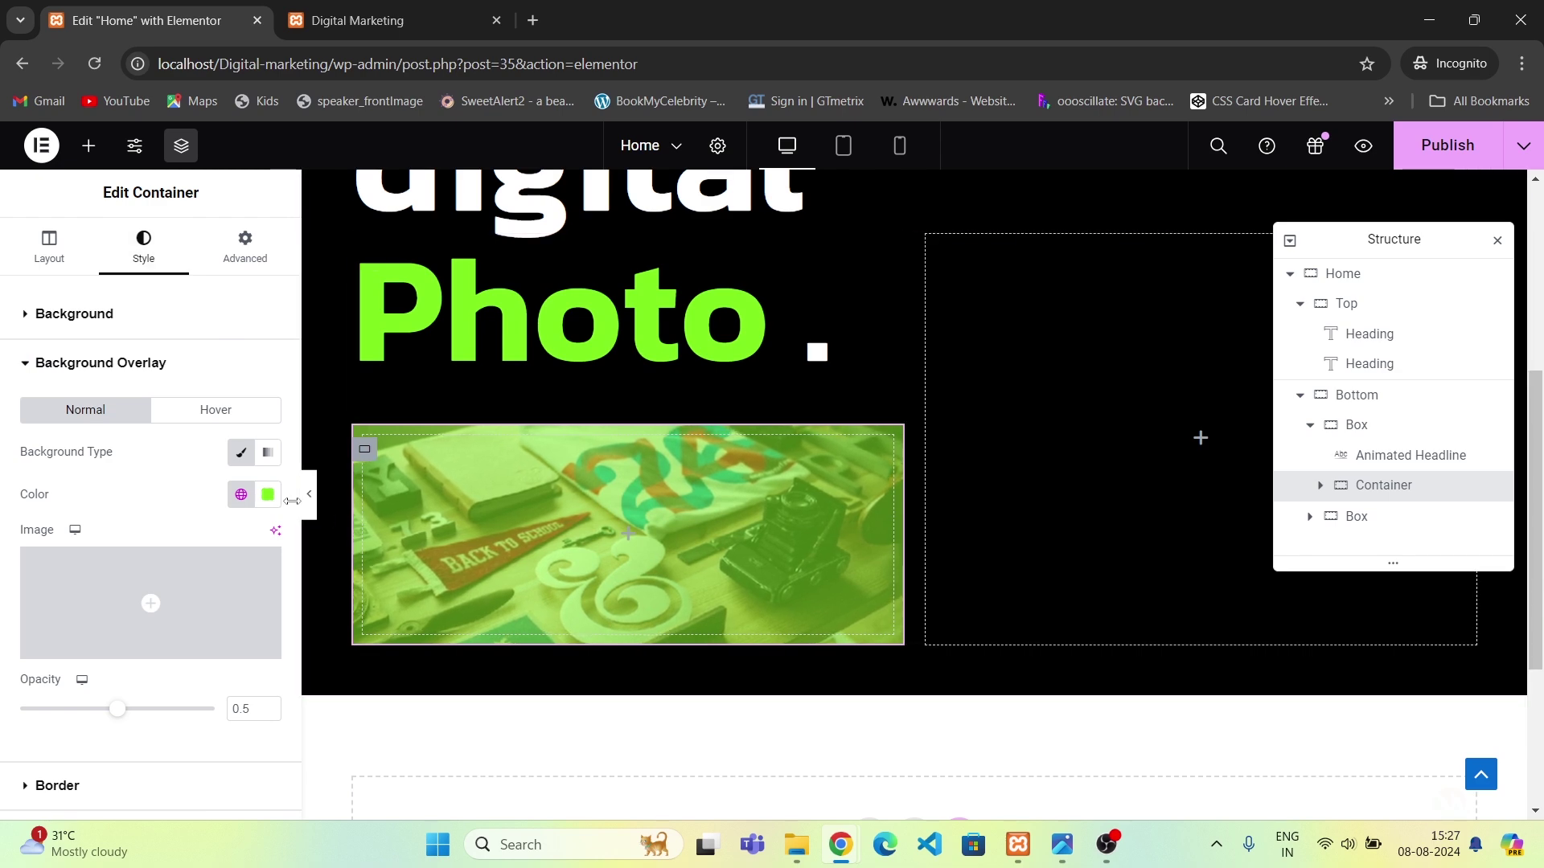
key("alt+Tab")
key("alt+Tab")
left_click(241, 495)
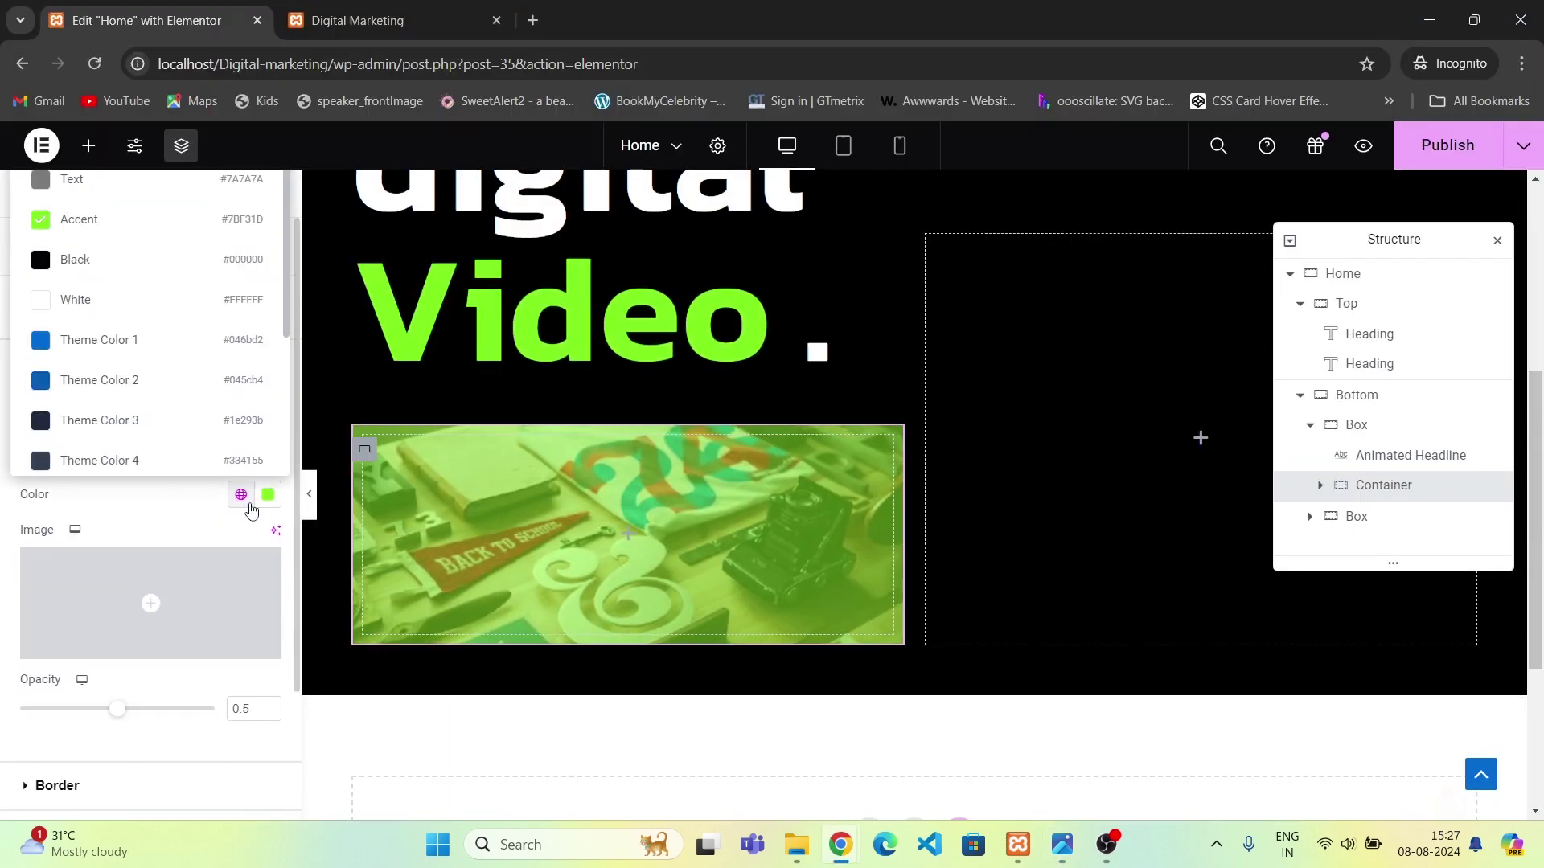
left_click(127, 261)
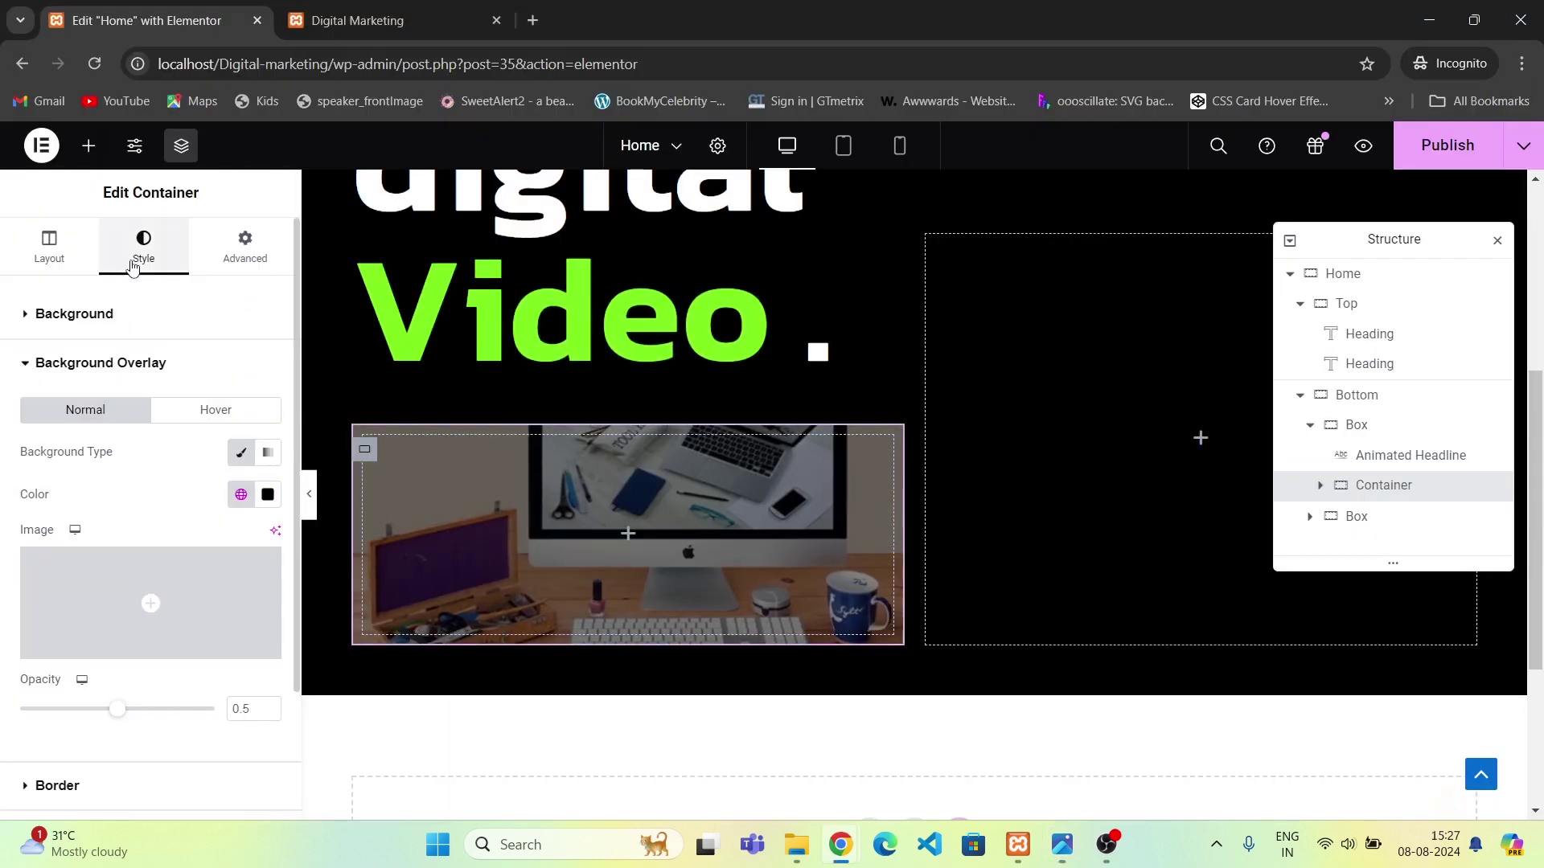
Set the background overlay's opacity to 0.6, after trying 0.7.
left_click(256, 705)
key("BackSpace")
type("7")
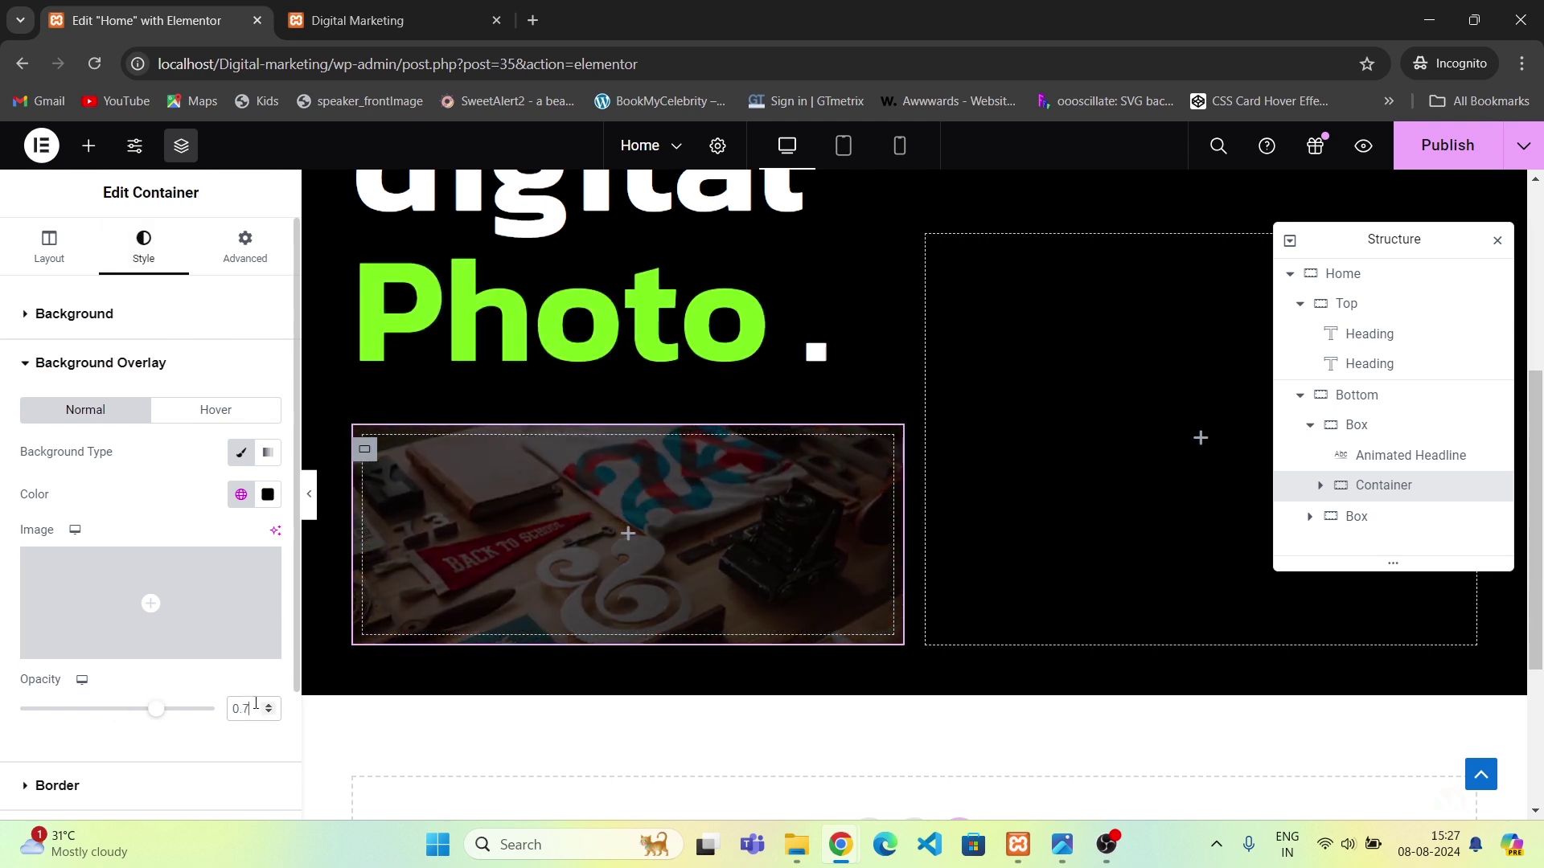
key("BackSpace")
type("6")
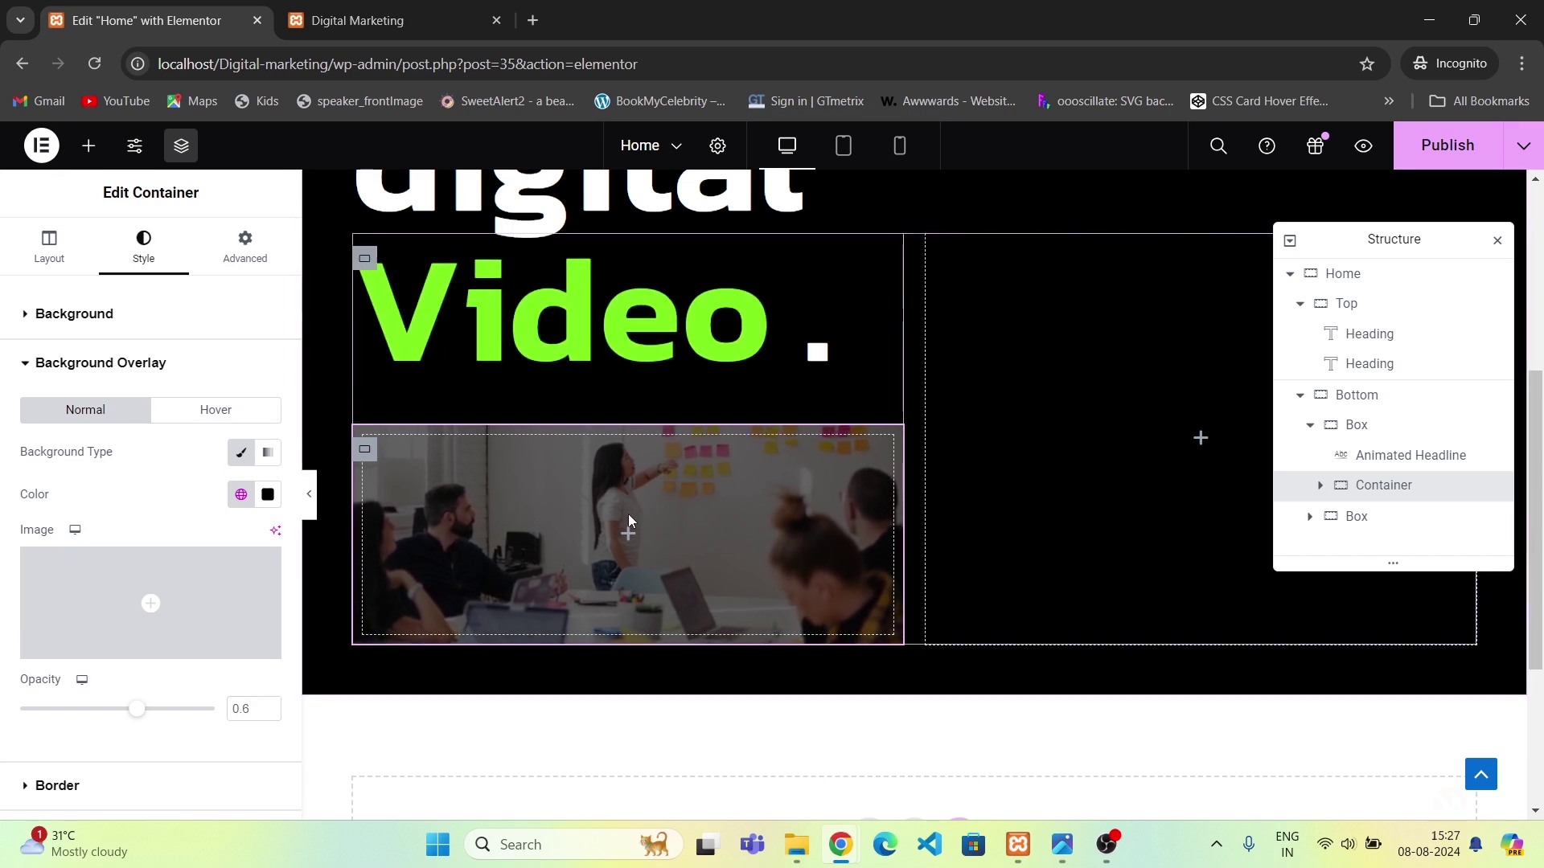
Rename the slideshow container as Button-Box in the page structure.
left_click(628, 533)
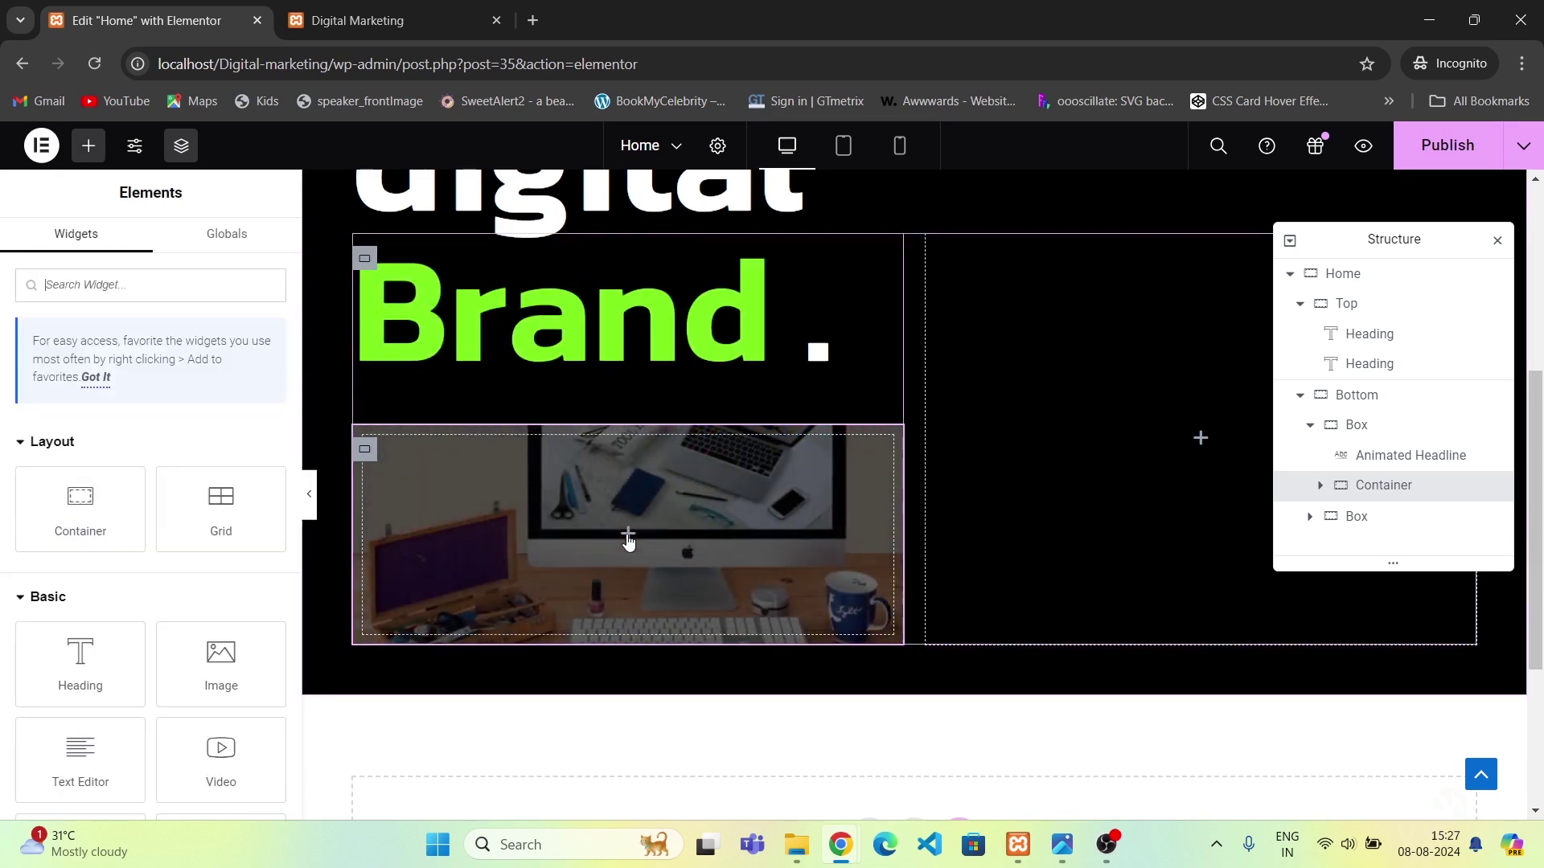
left_click(1396, 494)
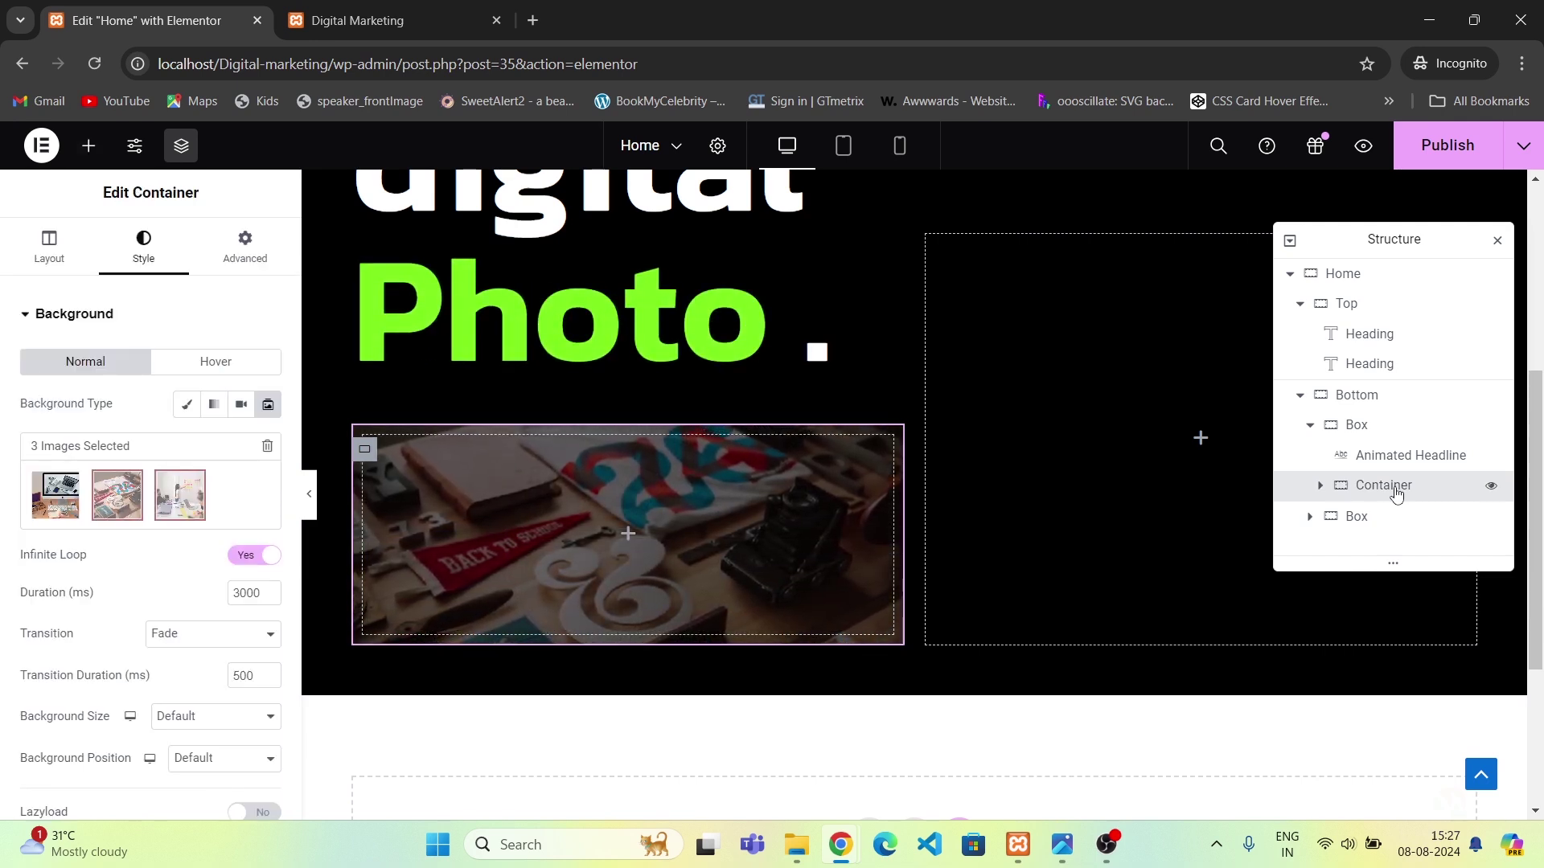
double_click(1396, 493)
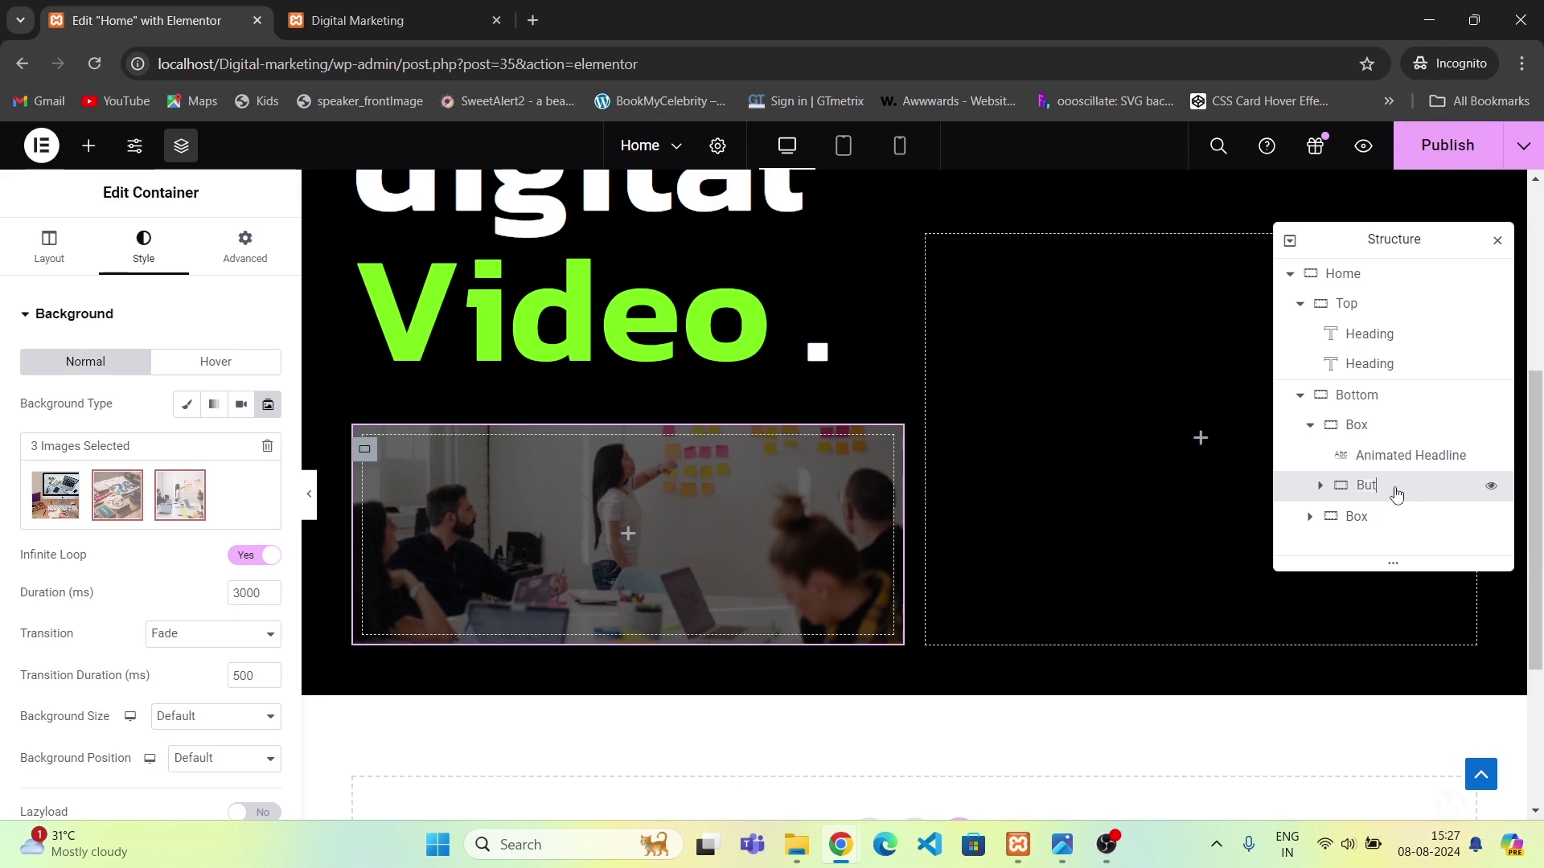
key("Return")
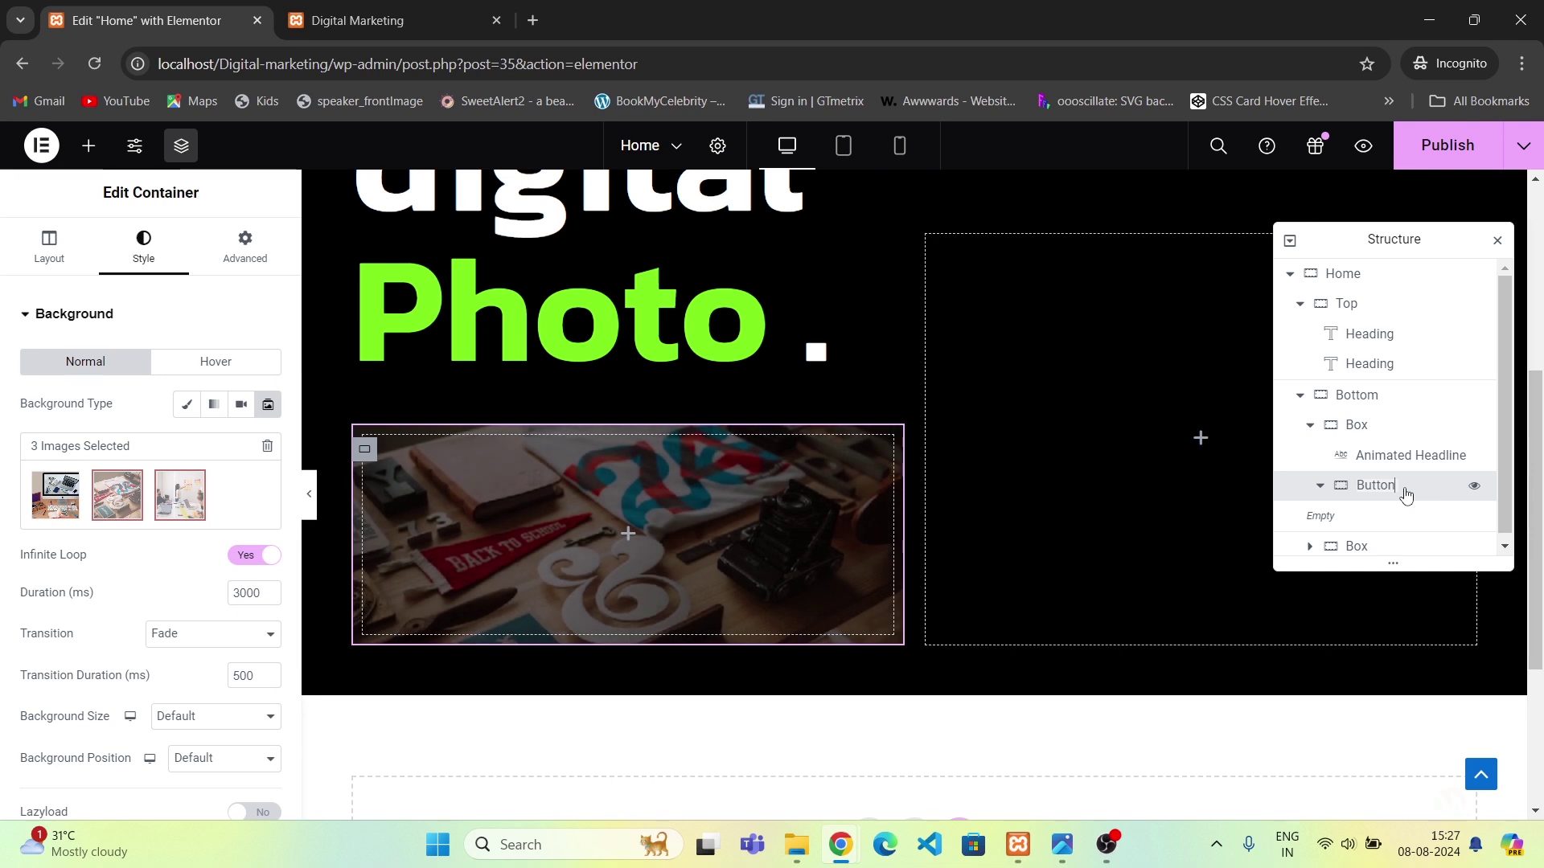
type("Box")
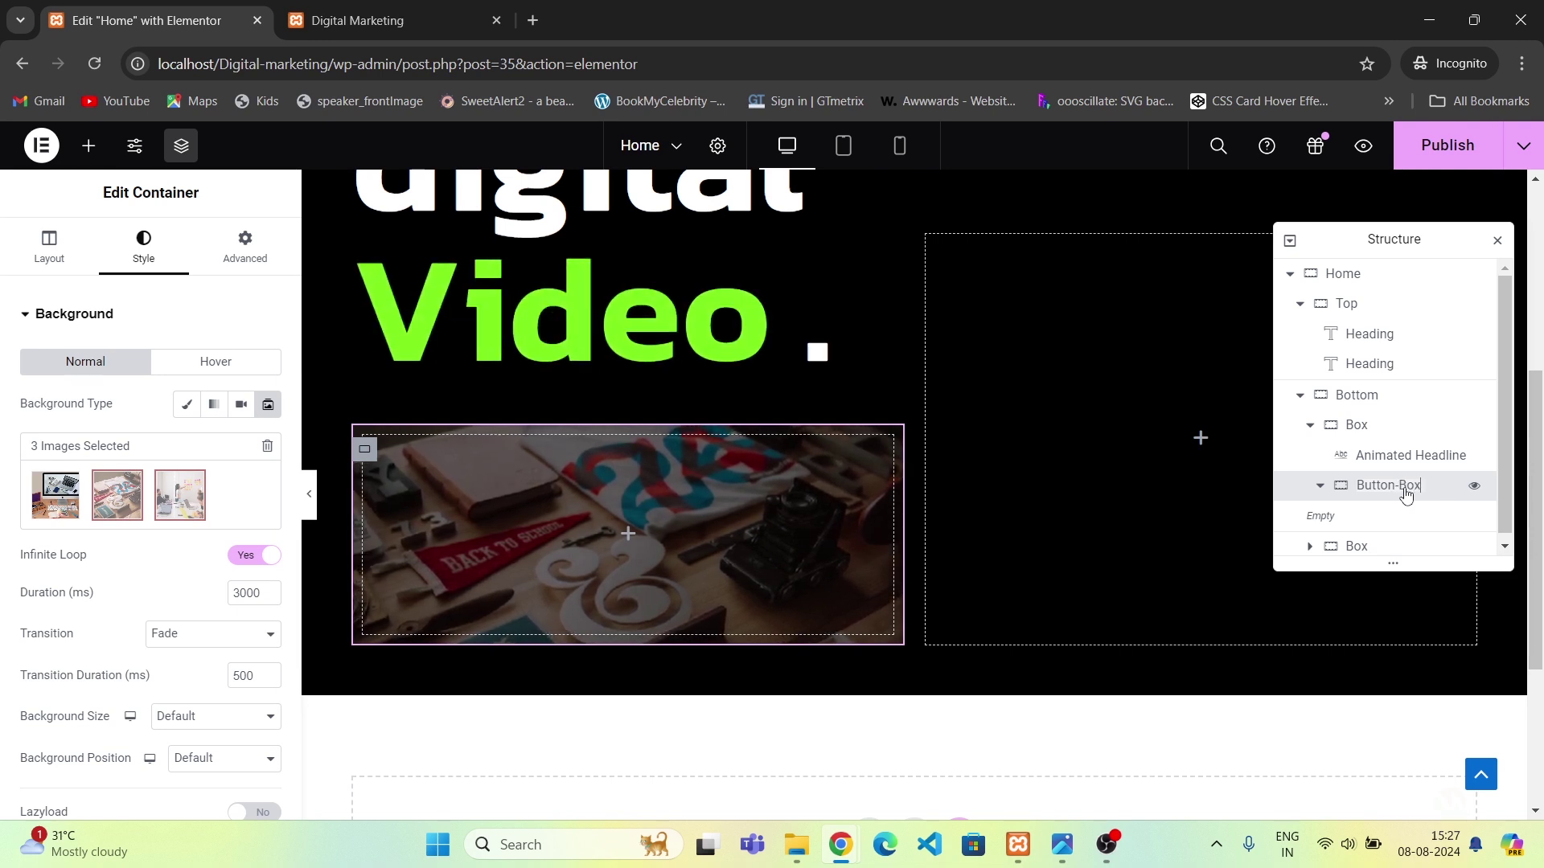
key("Return")
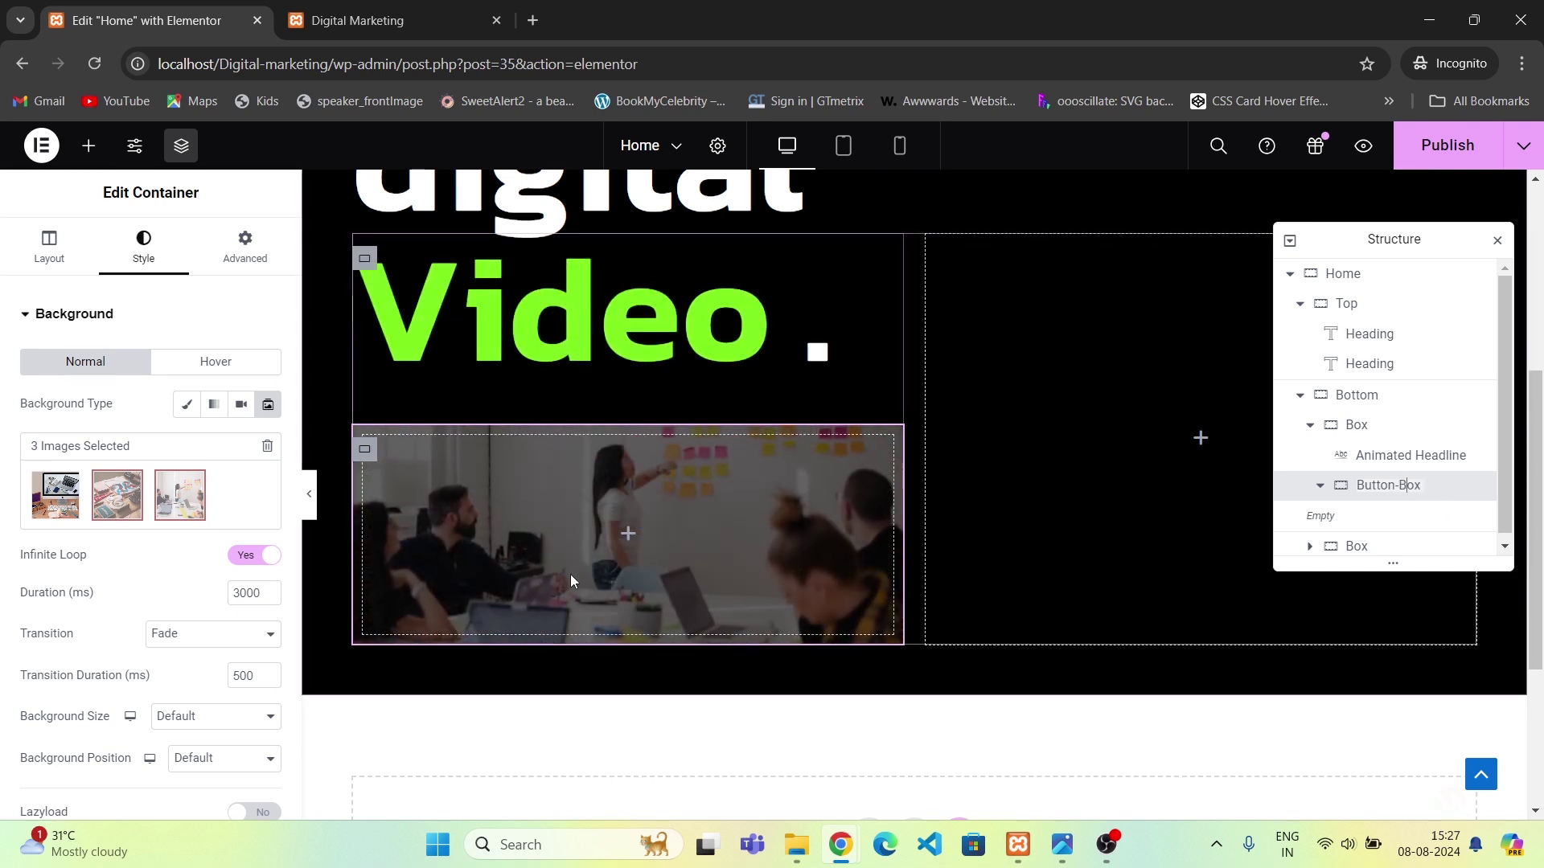
Add a Button widget inside the Button-Box container.
left_click(636, 535)
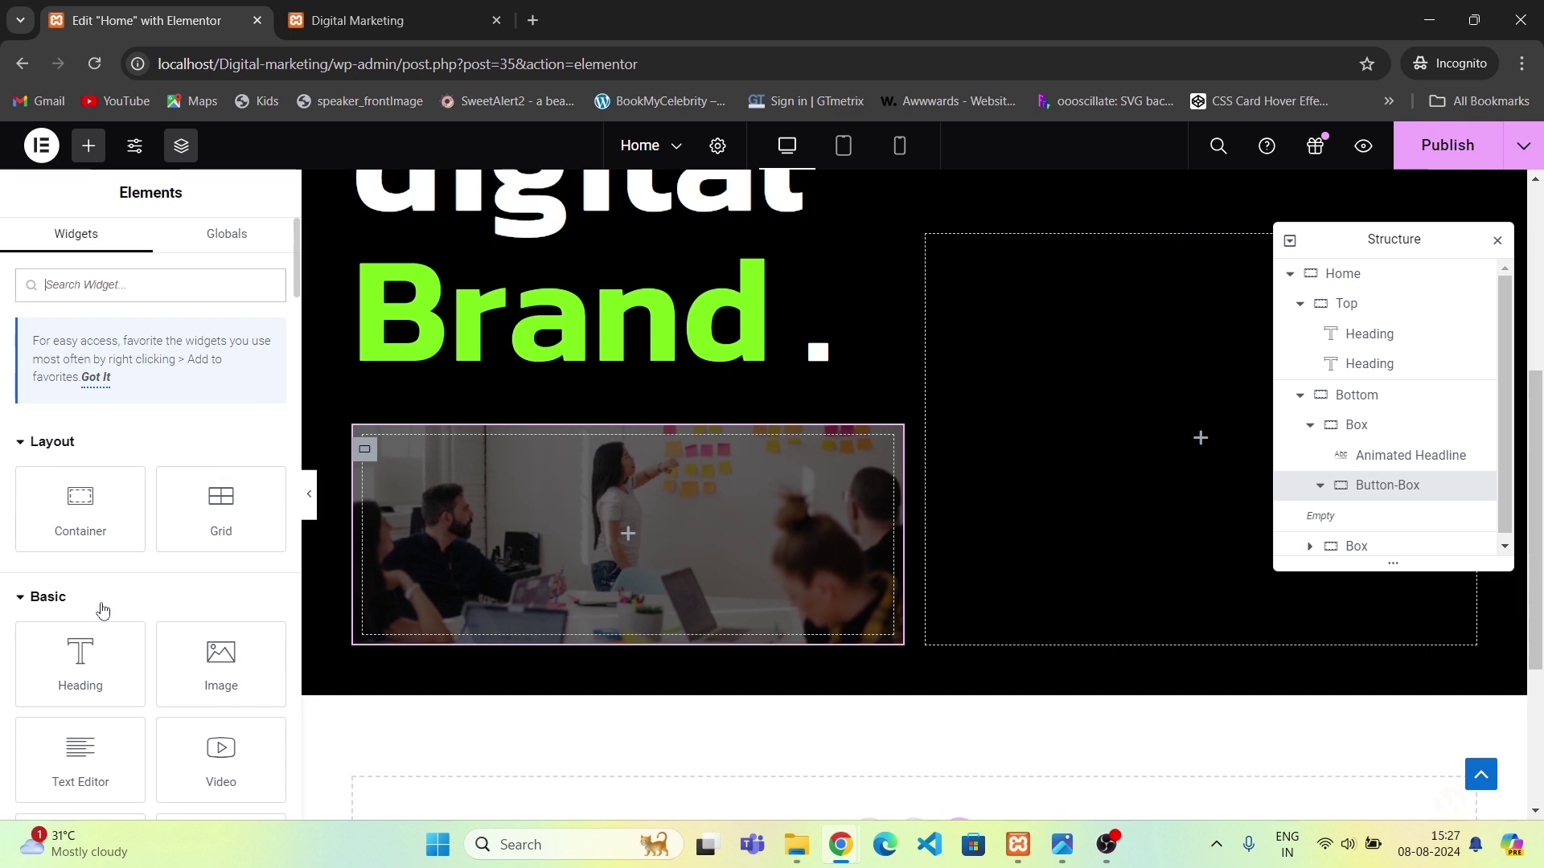
scroll(103, 611, "down", 3)
left_click_drag(409, 579, 622, 568)
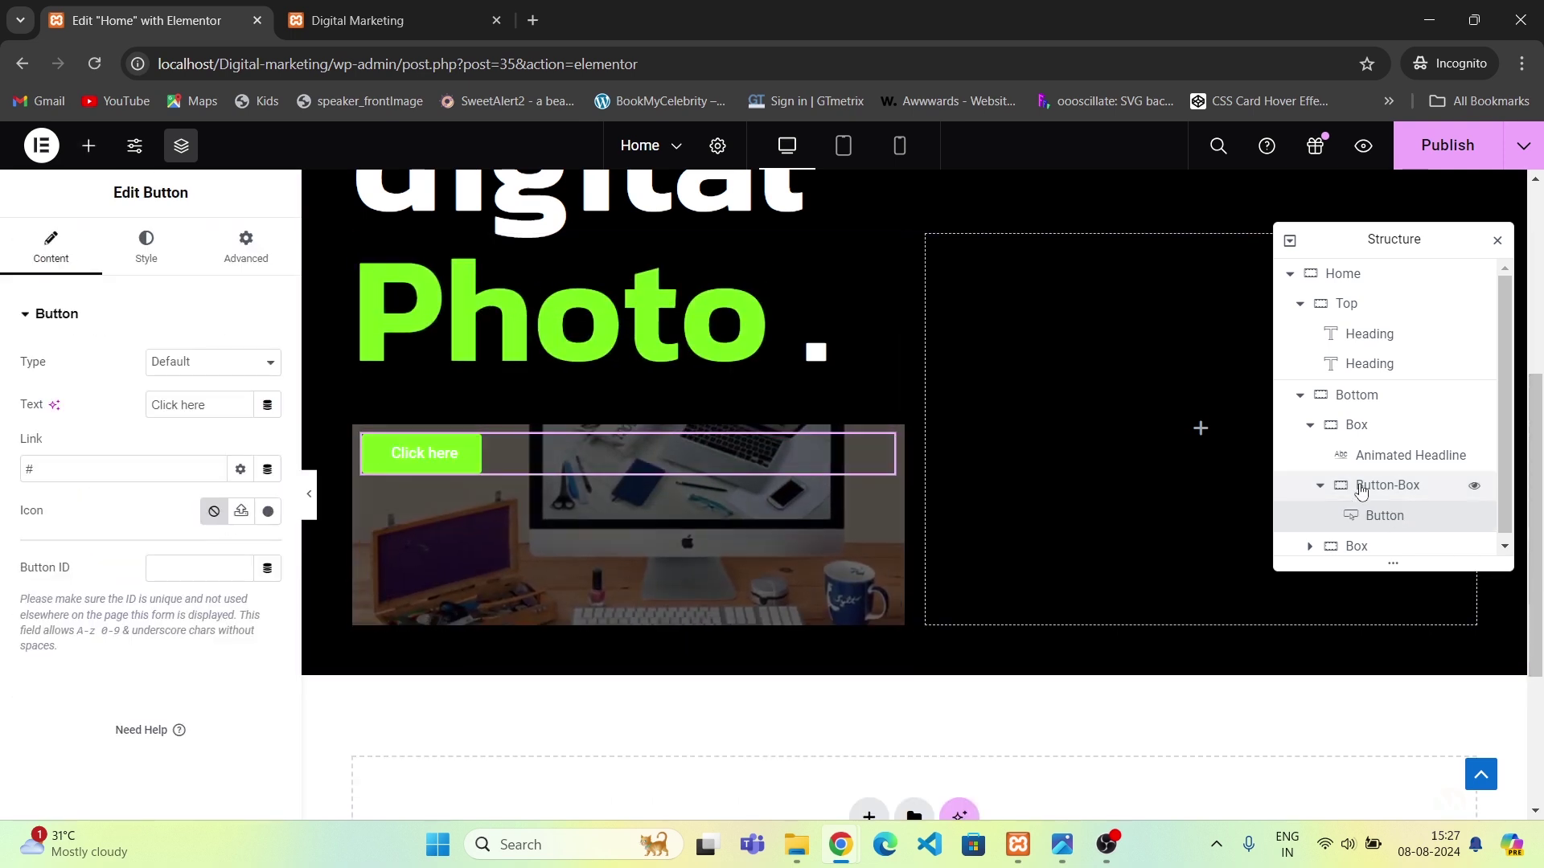
Set Button-Box to justify content at the center and align items to the end, and compare with the PSD template image.
left_click(1391, 487)
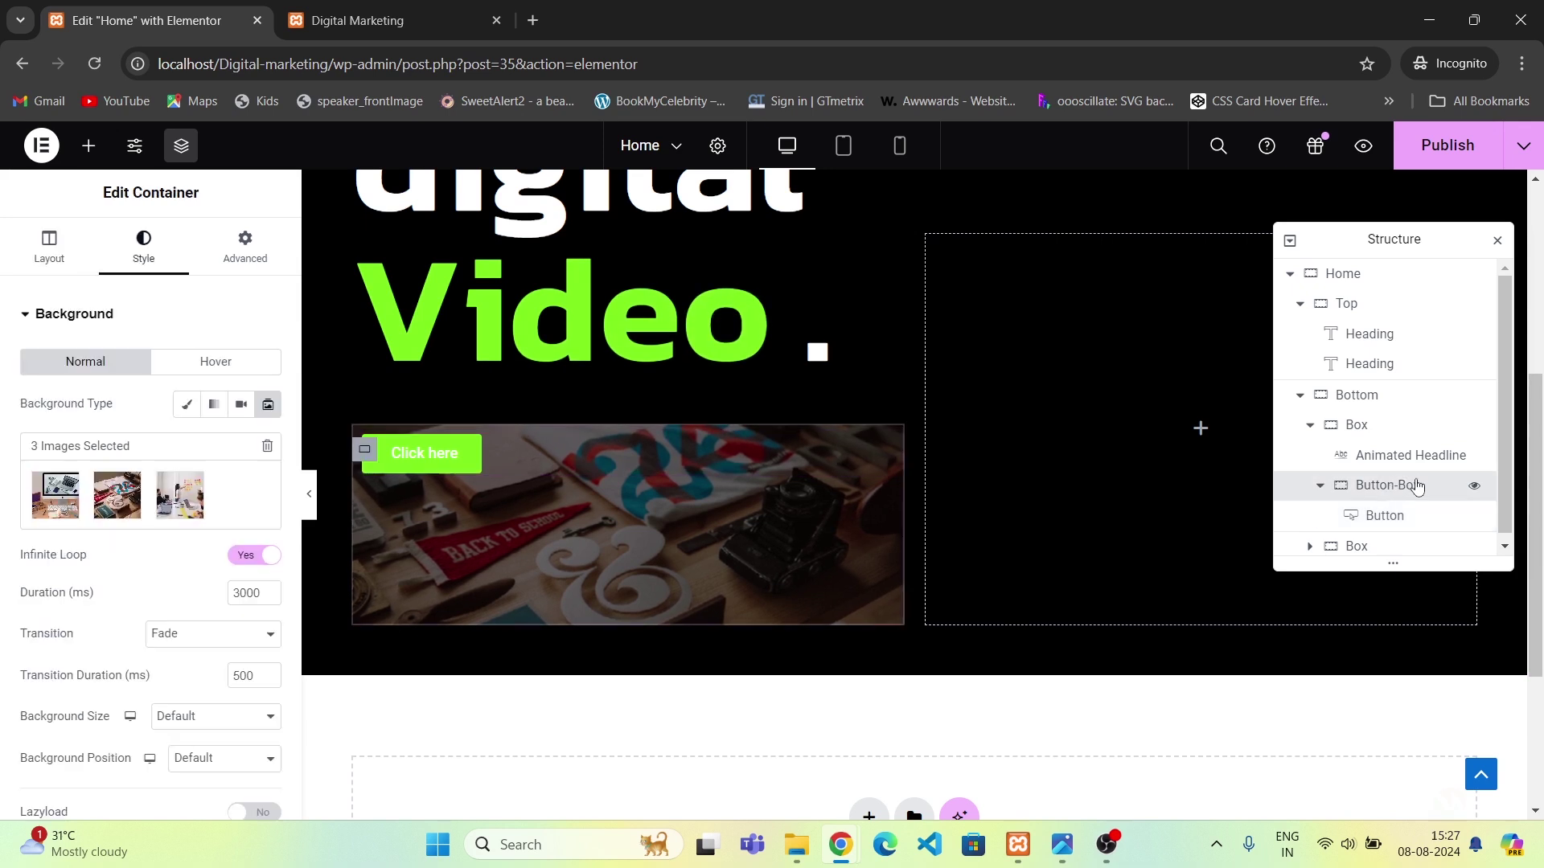
left_click(57, 264)
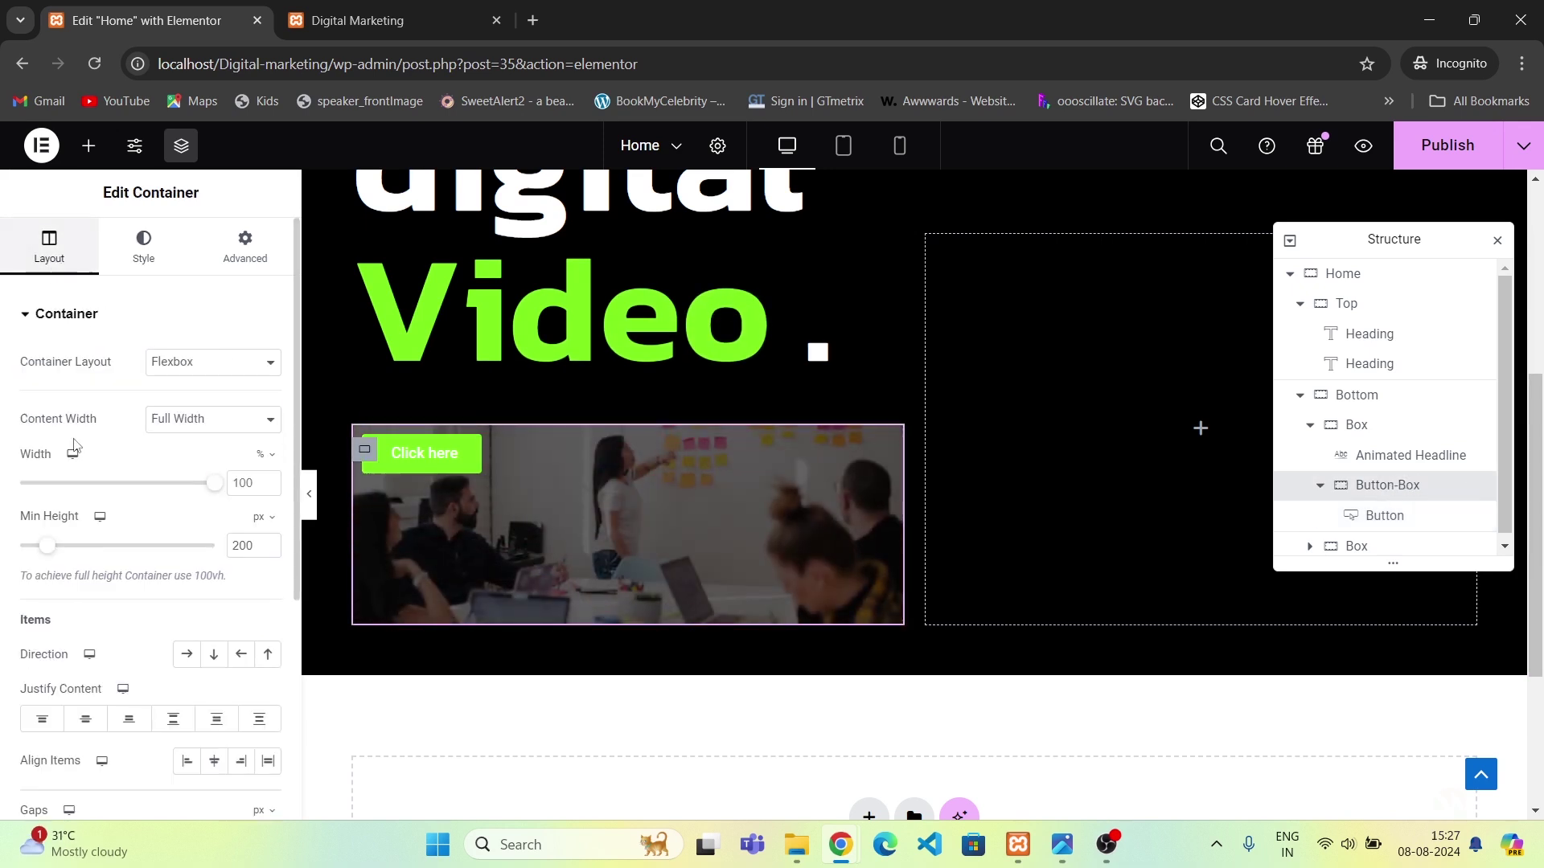
left_click(86, 721)
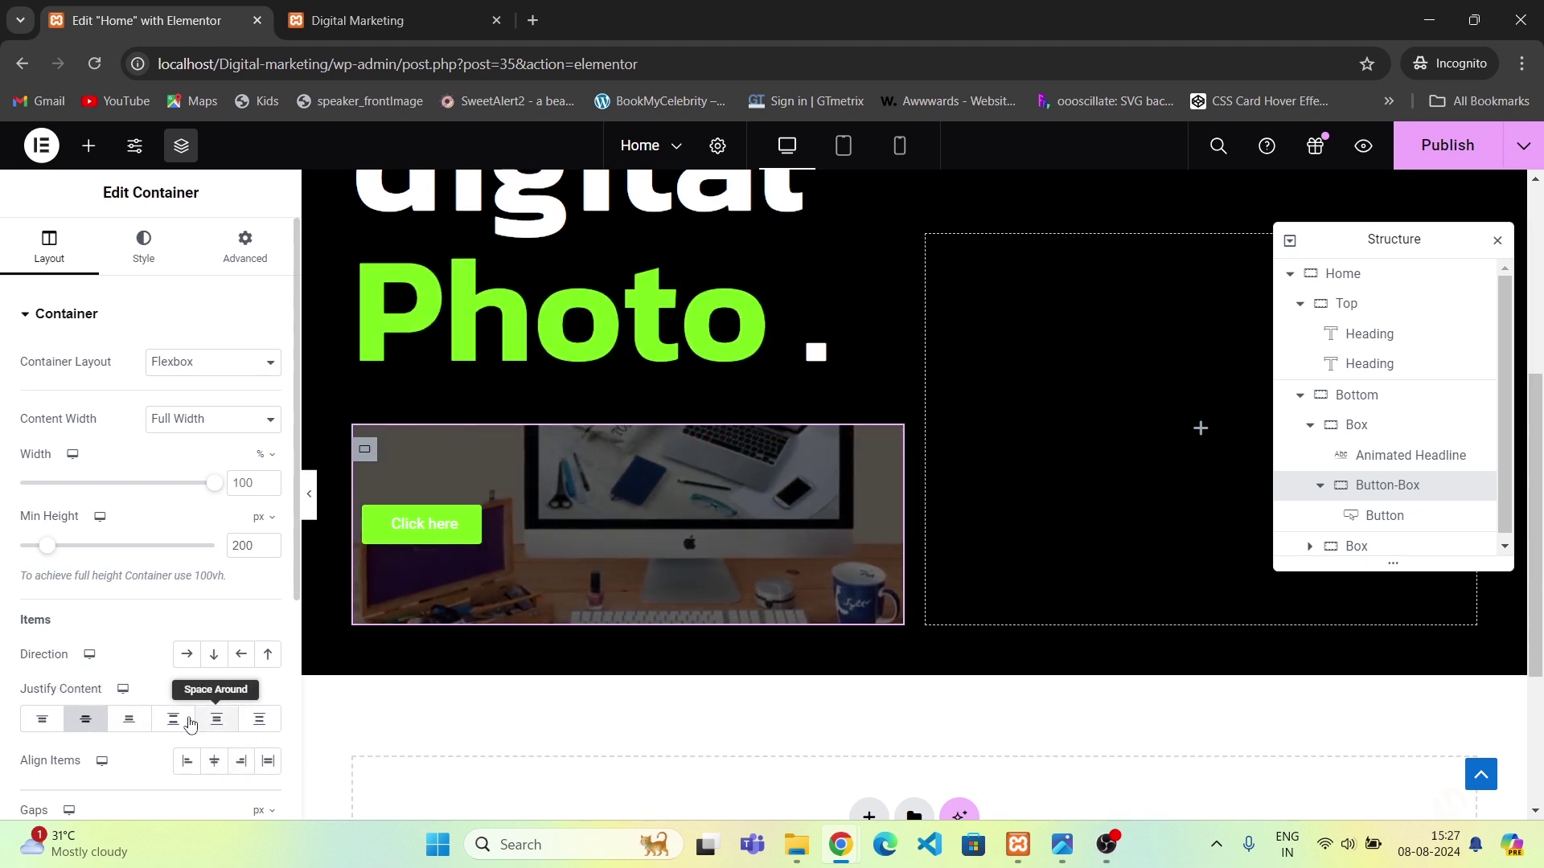
left_click(240, 763)
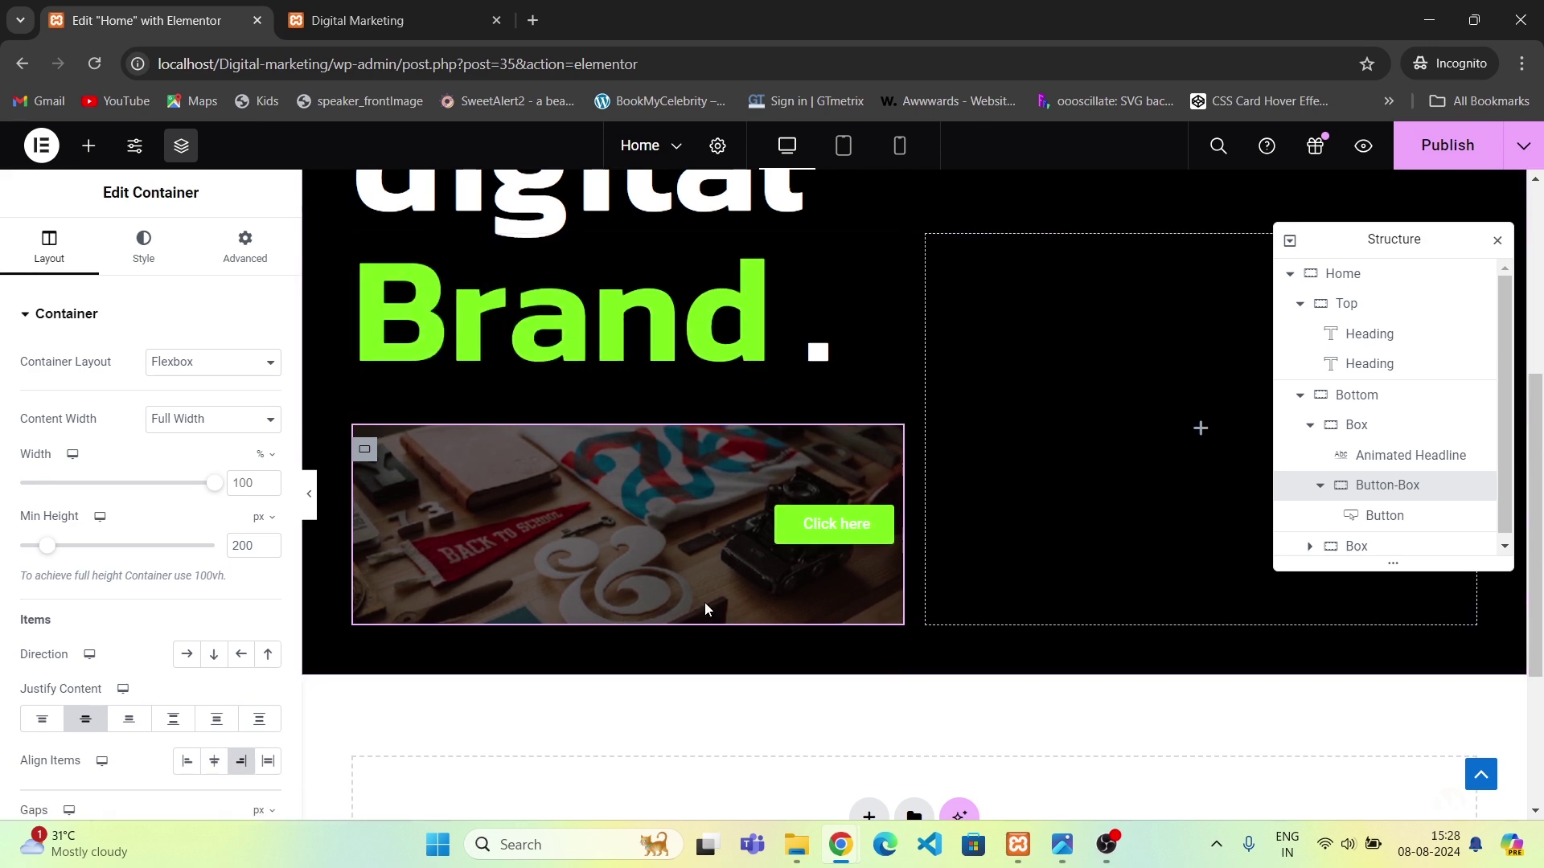
key("alt+Tab")
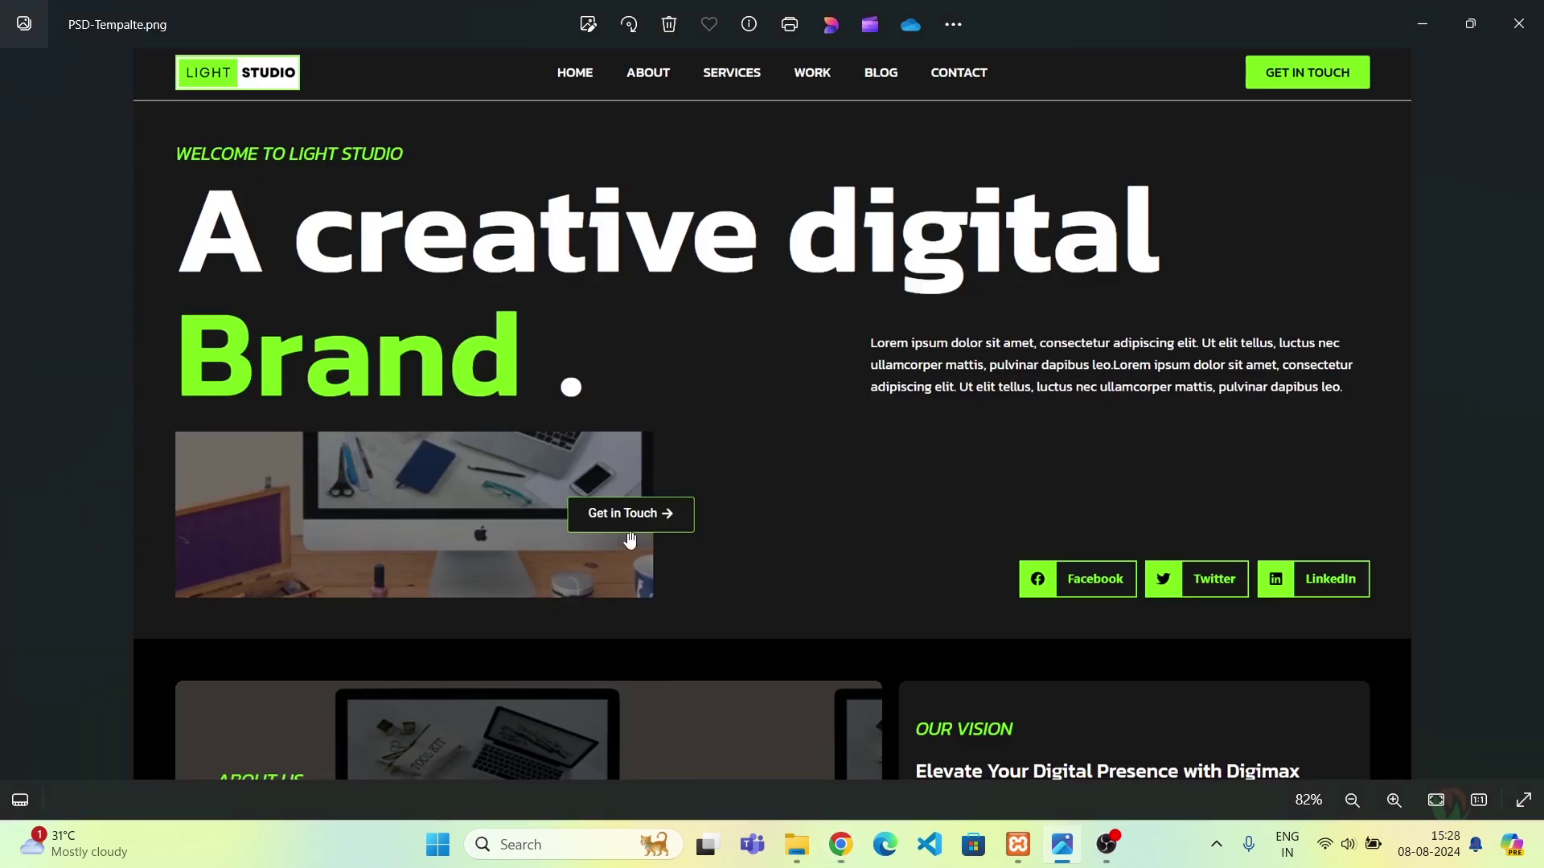
Back in the Elementor editor, set the button text to "Get In Touch" and its background to the global Secondary color.
key("alt+Tab")
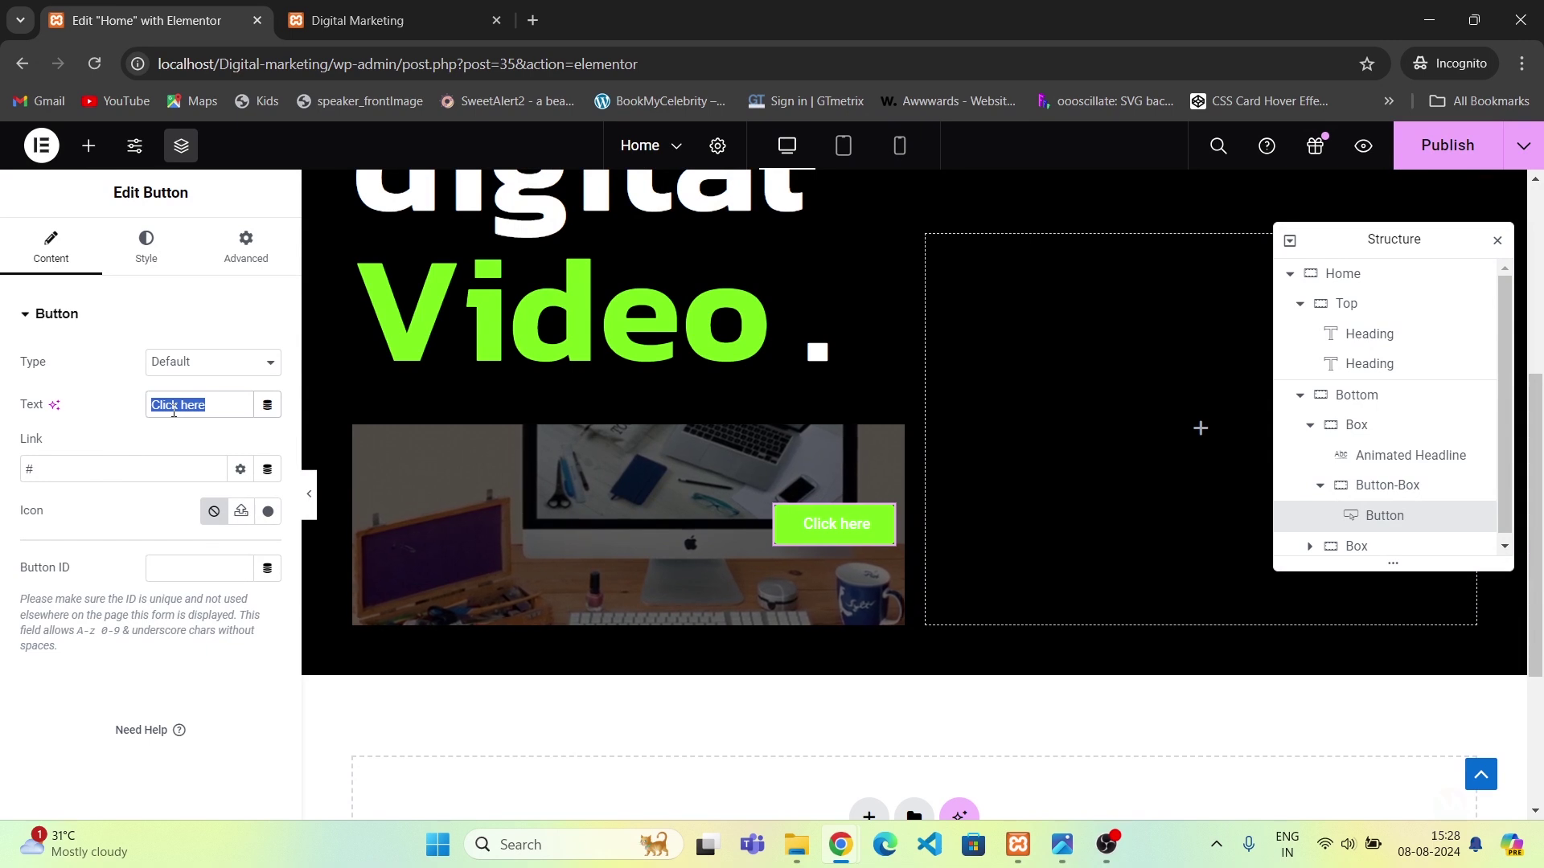
type("Get In Touch")
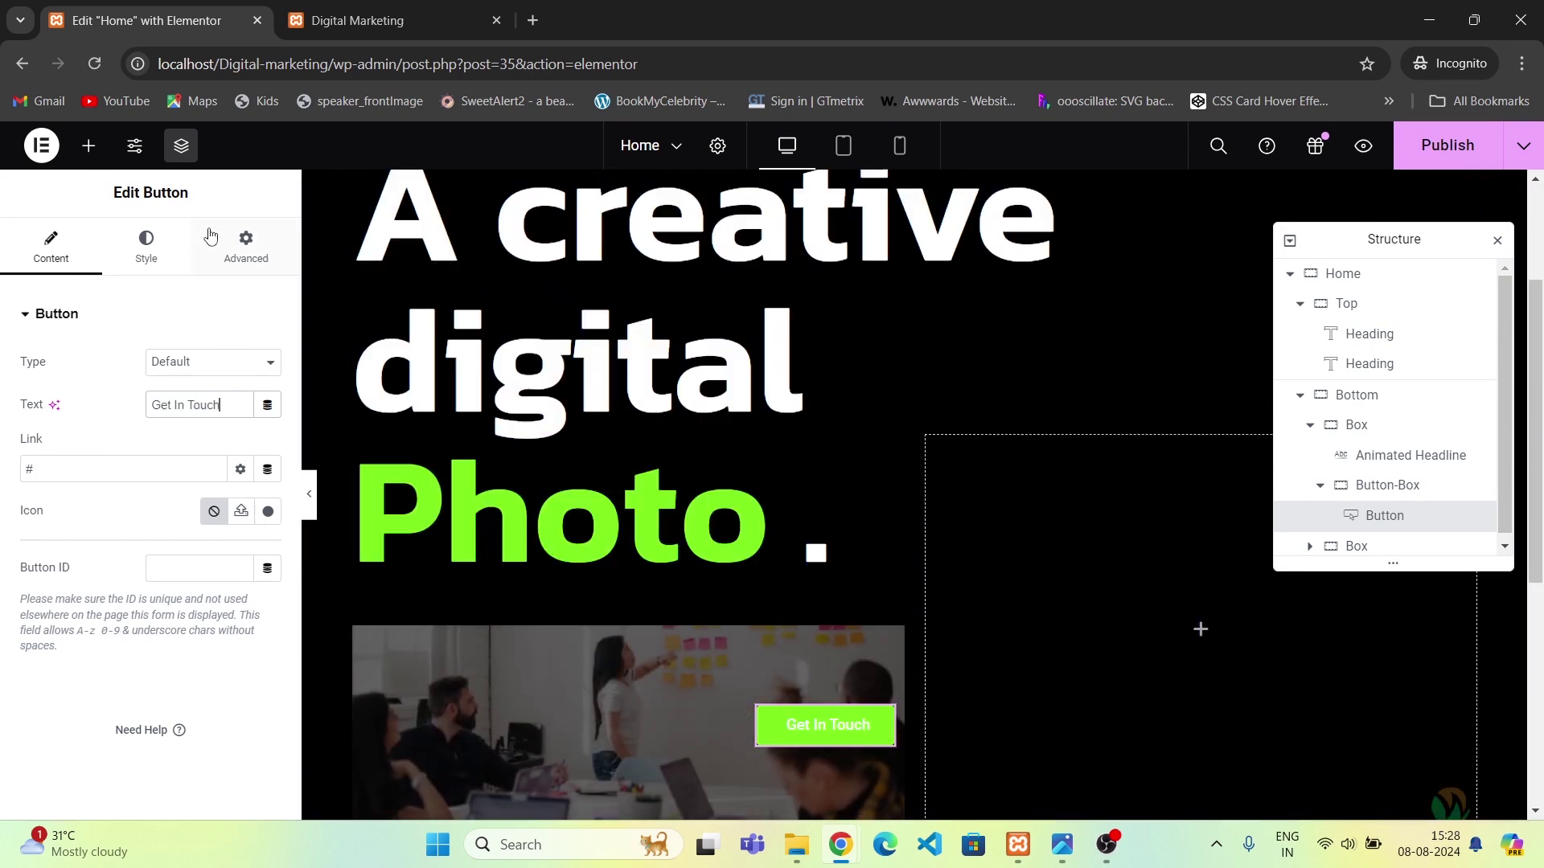
left_click(145, 262)
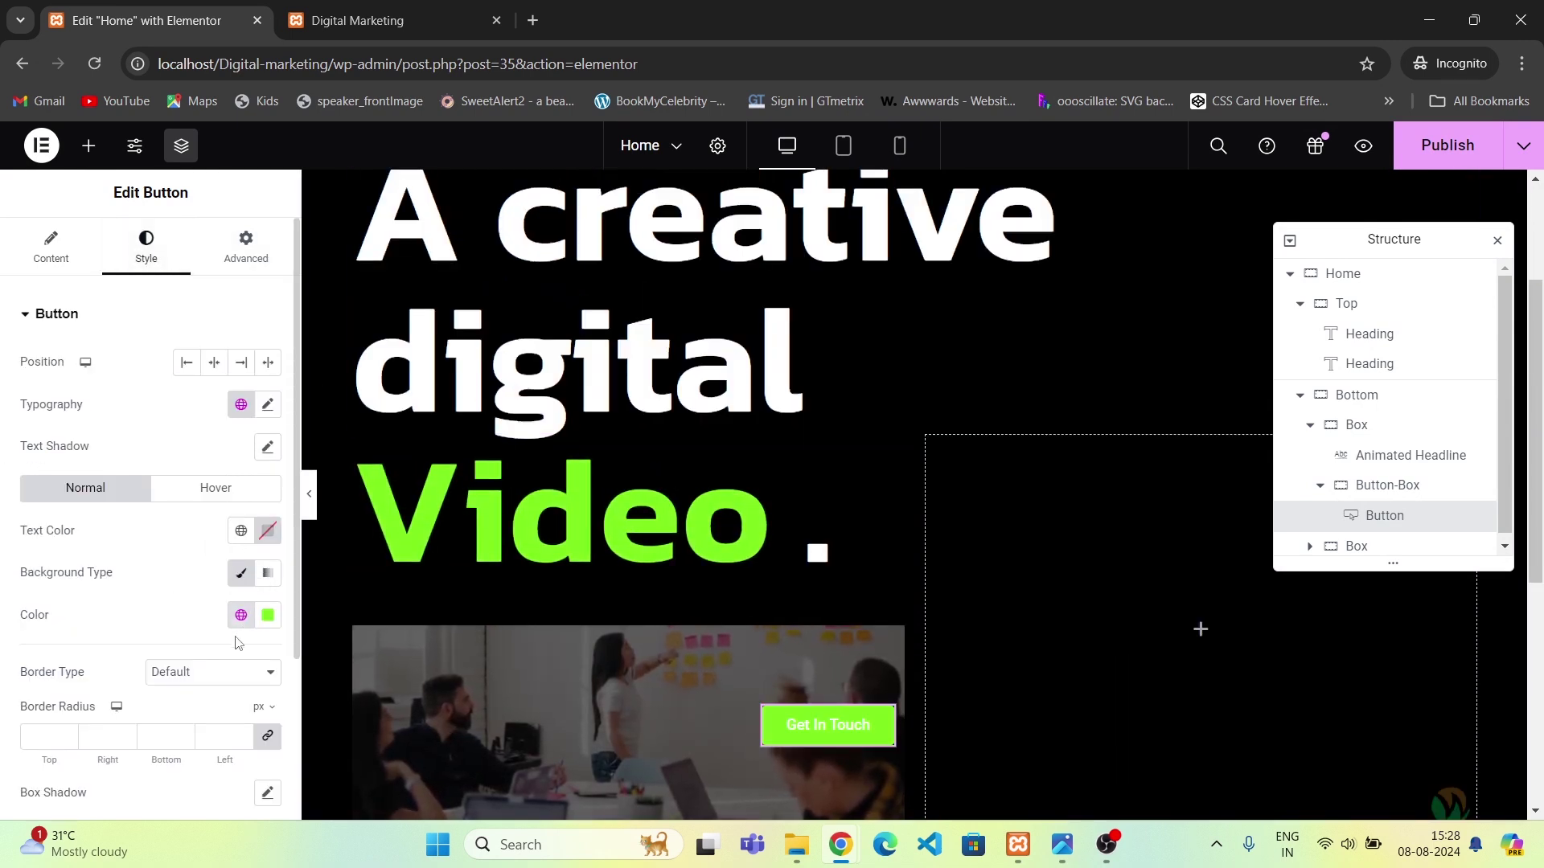
left_click(241, 616)
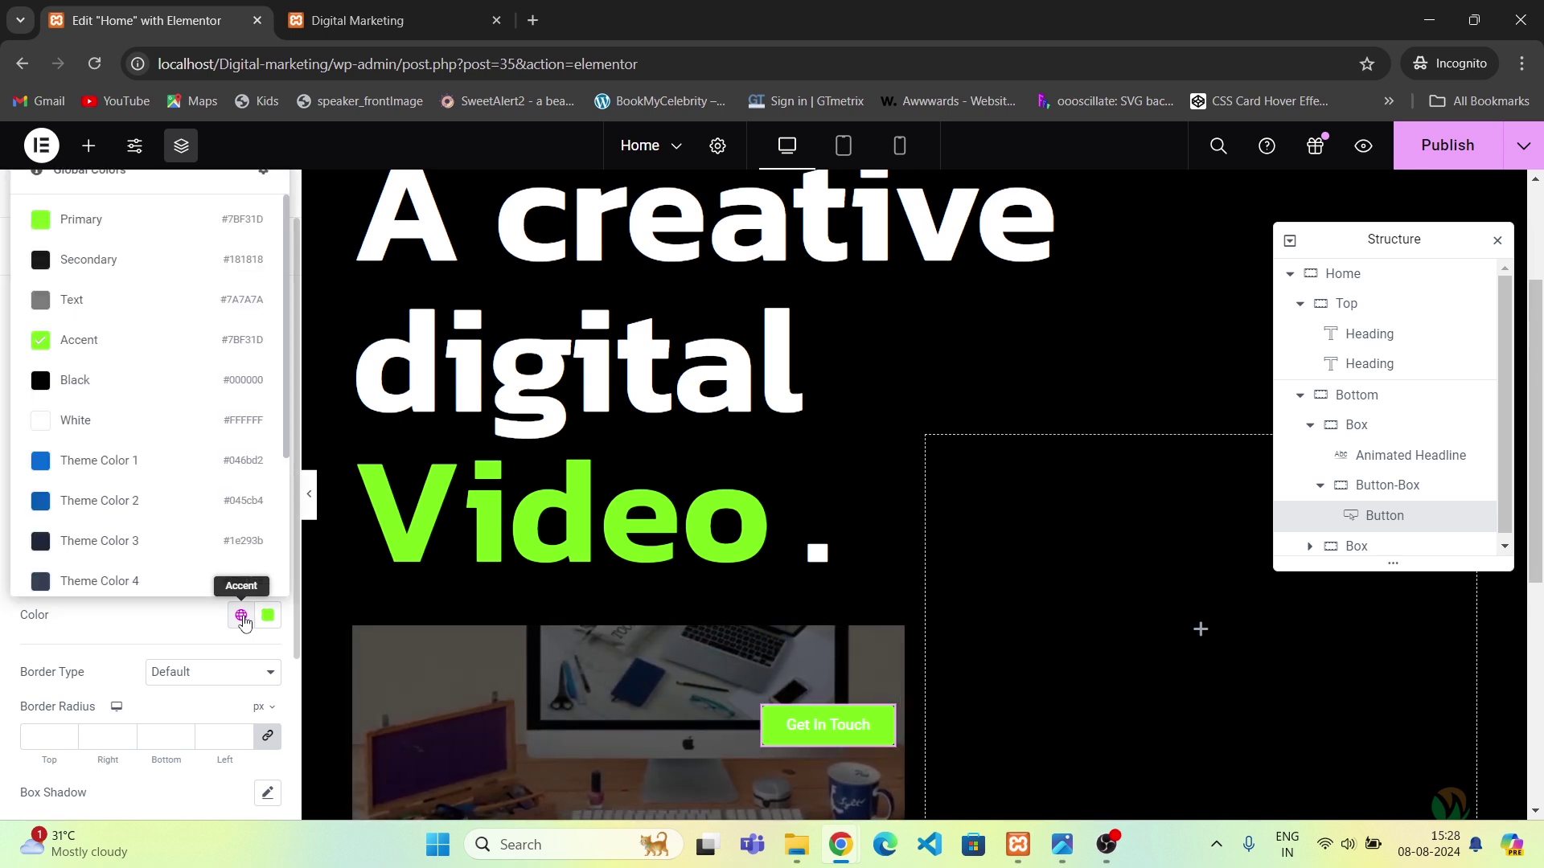
left_click(149, 276)
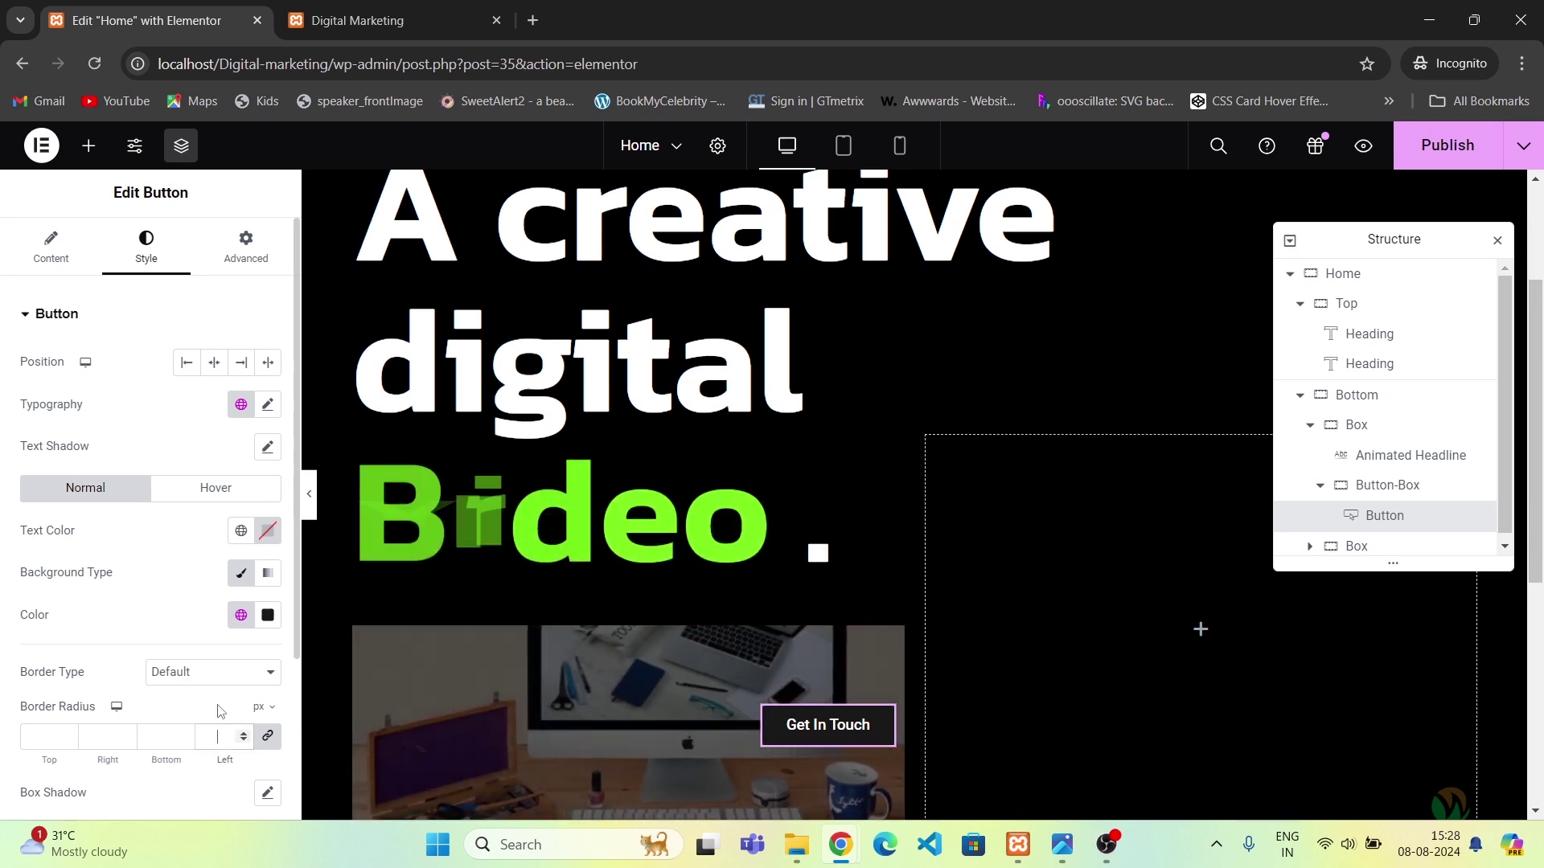
Give the button a solid 1 px border in the global Primary color.
scroll(206, 641, "down", 1)
scroll(197, 681, "down", 1)
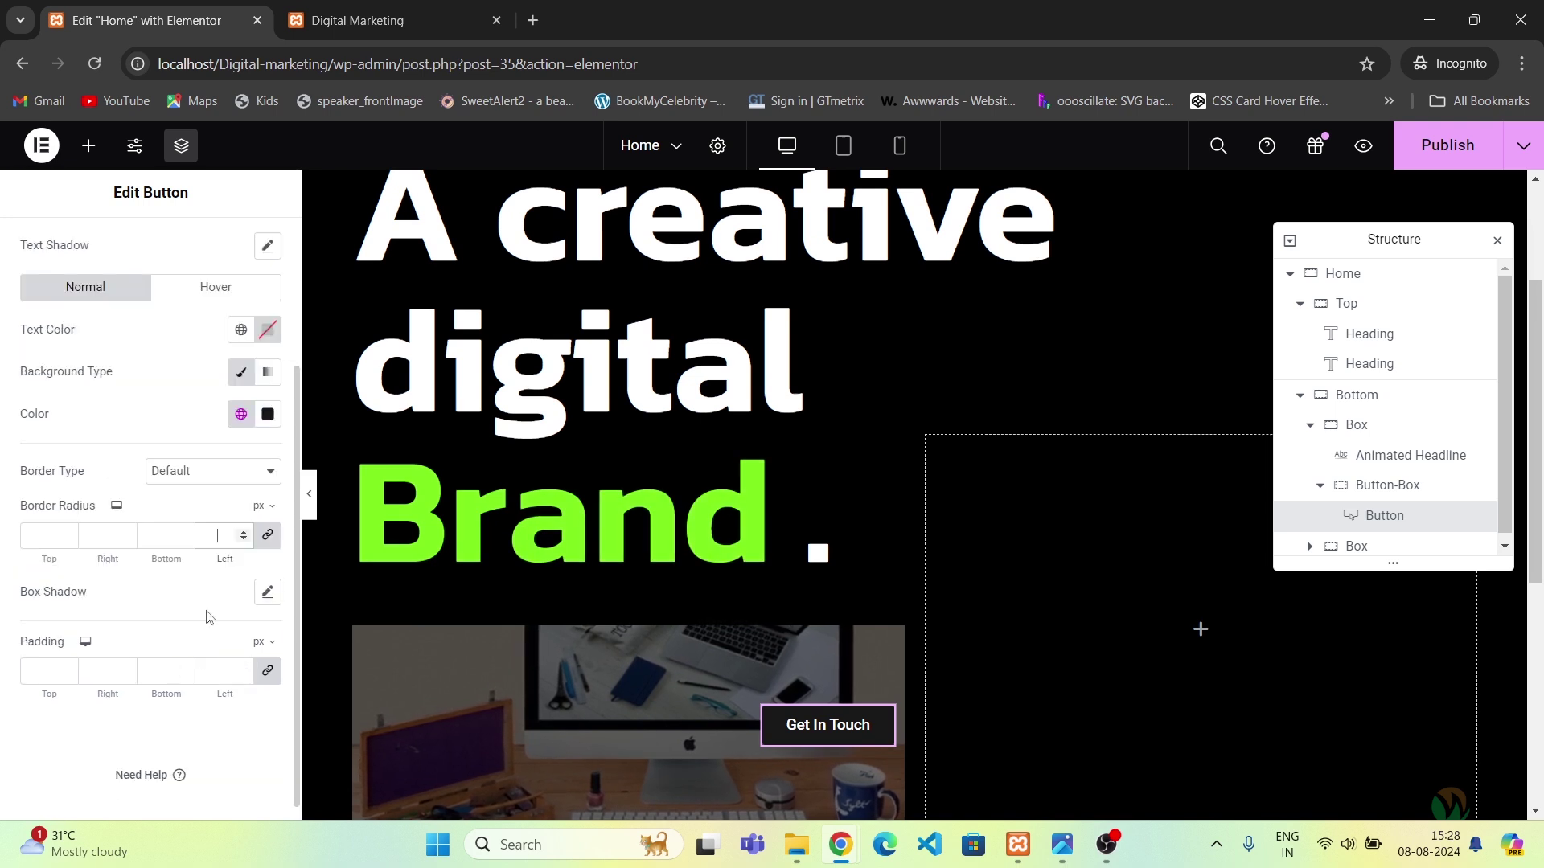
left_click(232, 474)
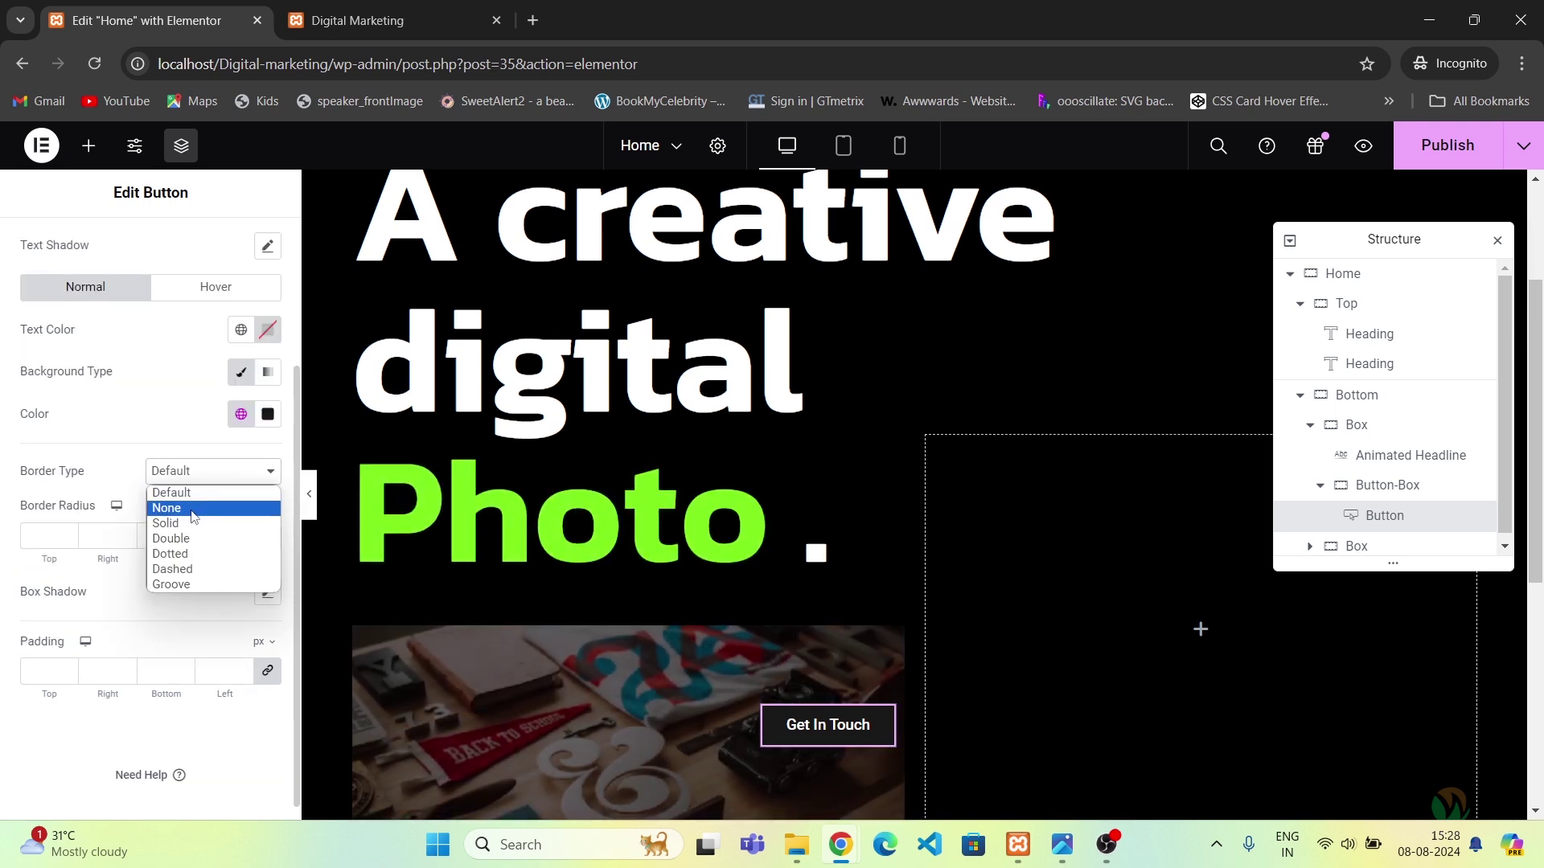
left_click(193, 526)
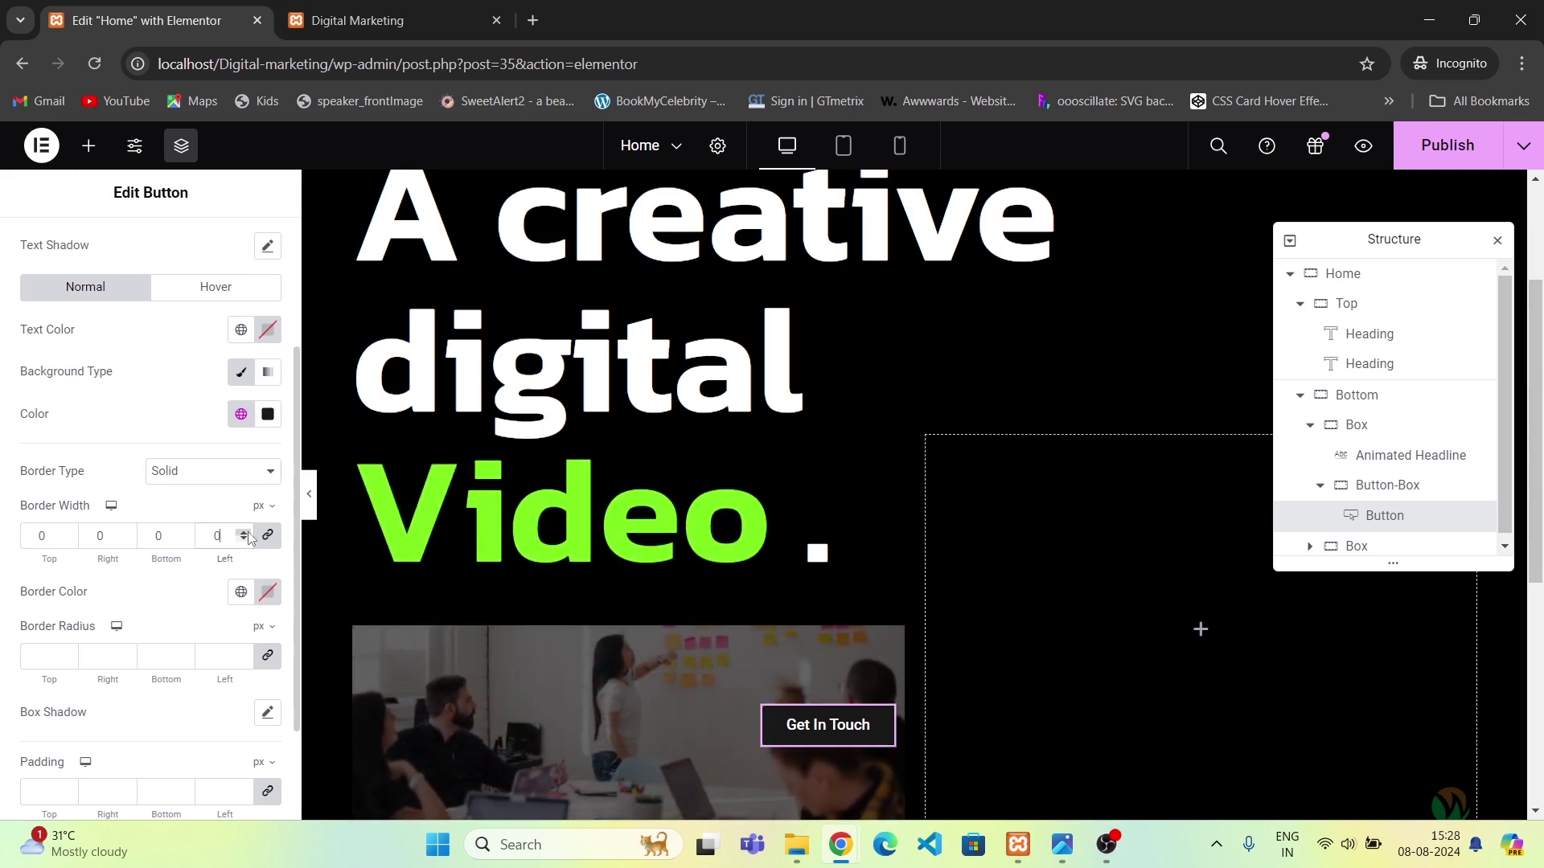
left_click(241, 592)
left_click(185, 197)
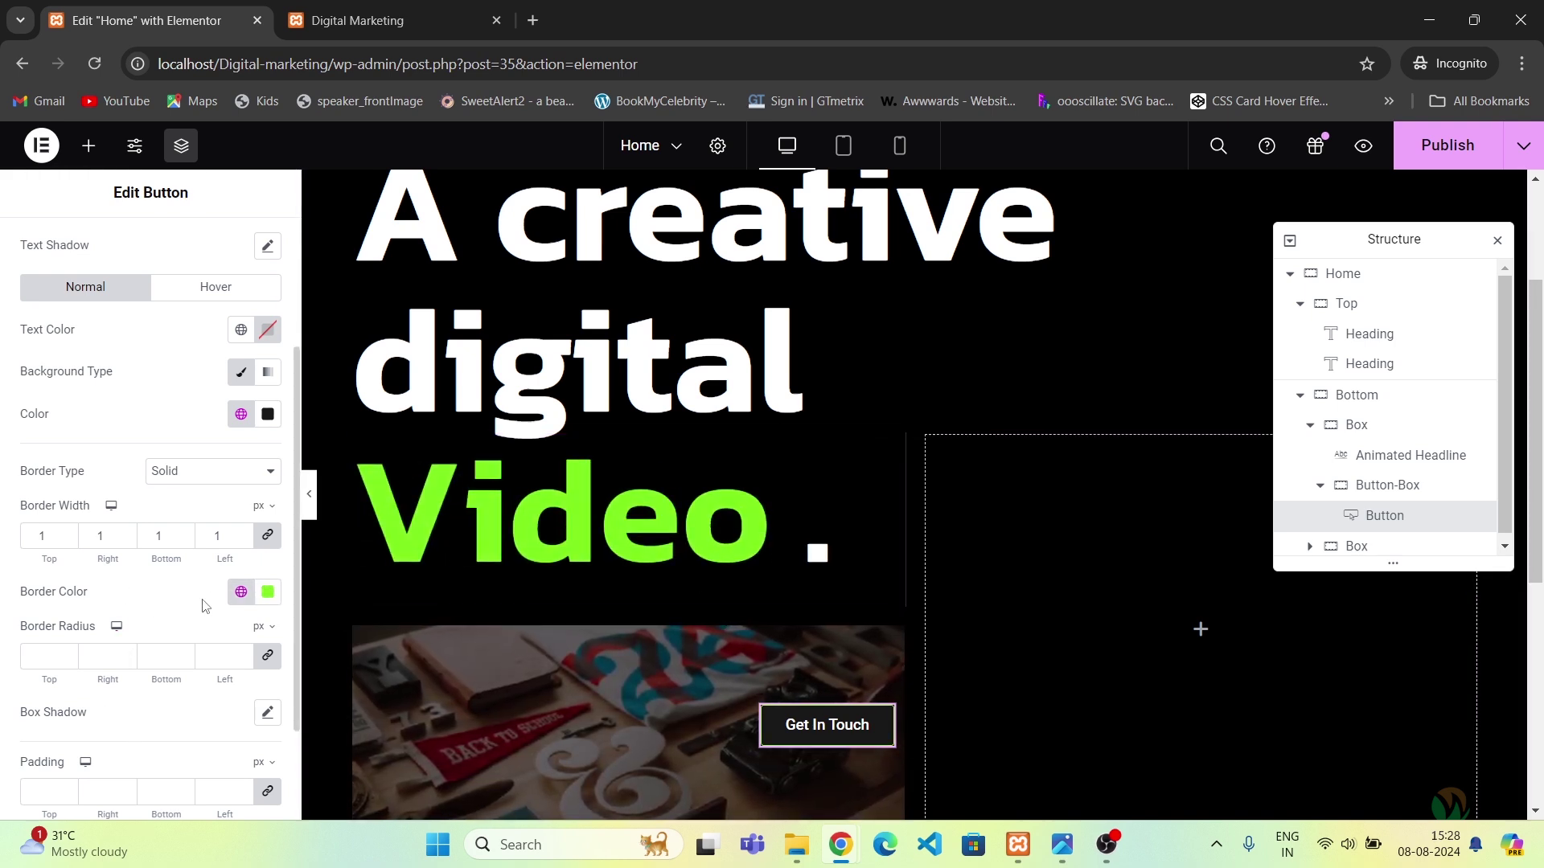
left_click(239, 331)
Check the button in the PSD template image, and add a matching right-arrow icon with an icon spacing of 10 px.
key("alt+Tab")
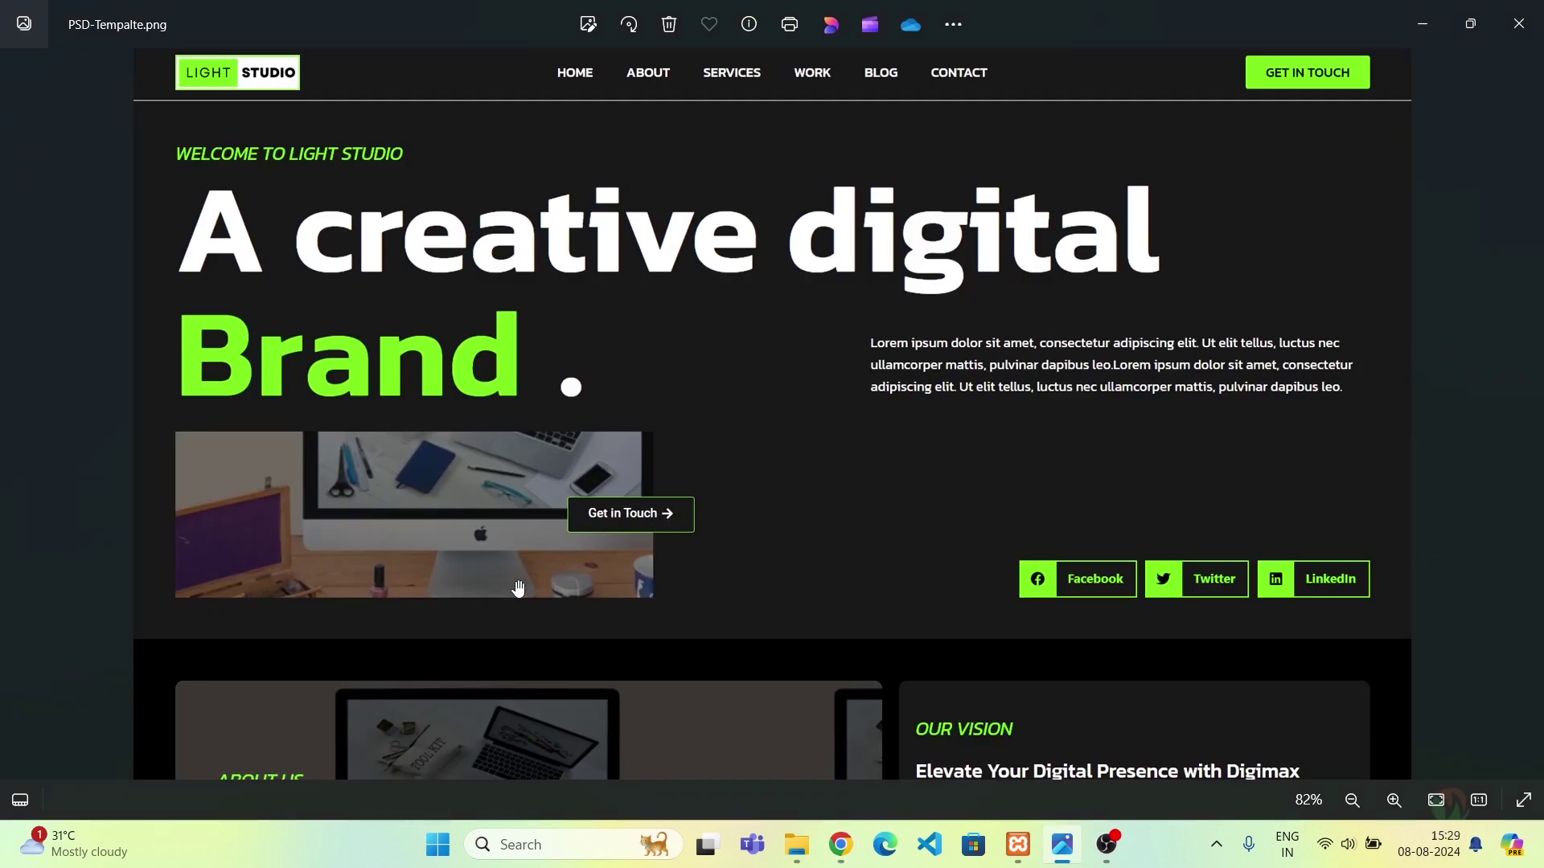
key("alt+Tab")
scroll(84, 264, "up", 2)
left_click(54, 256)
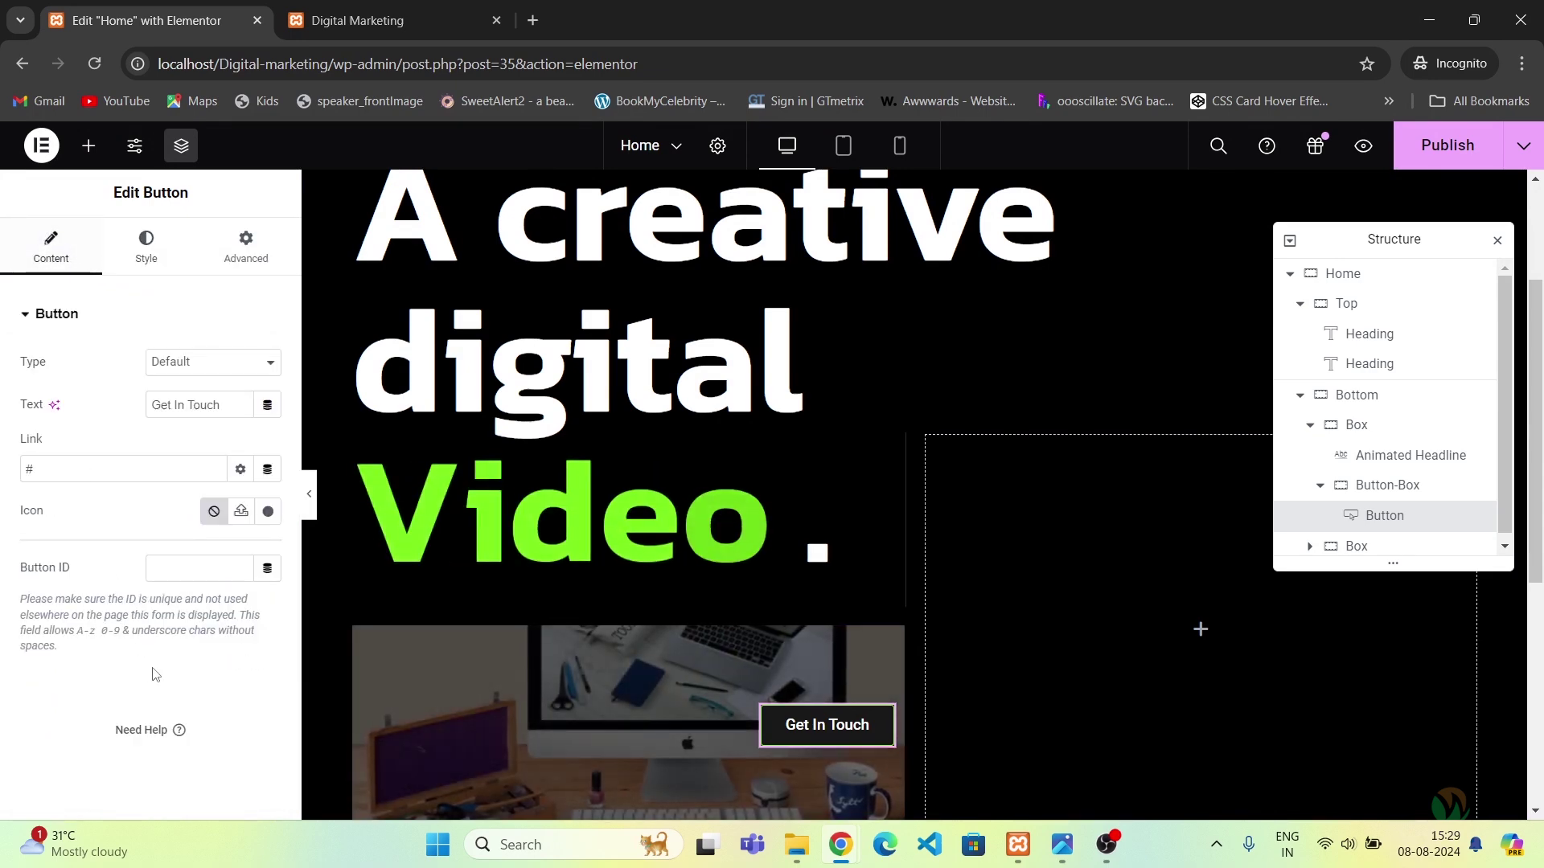
left_click(269, 513)
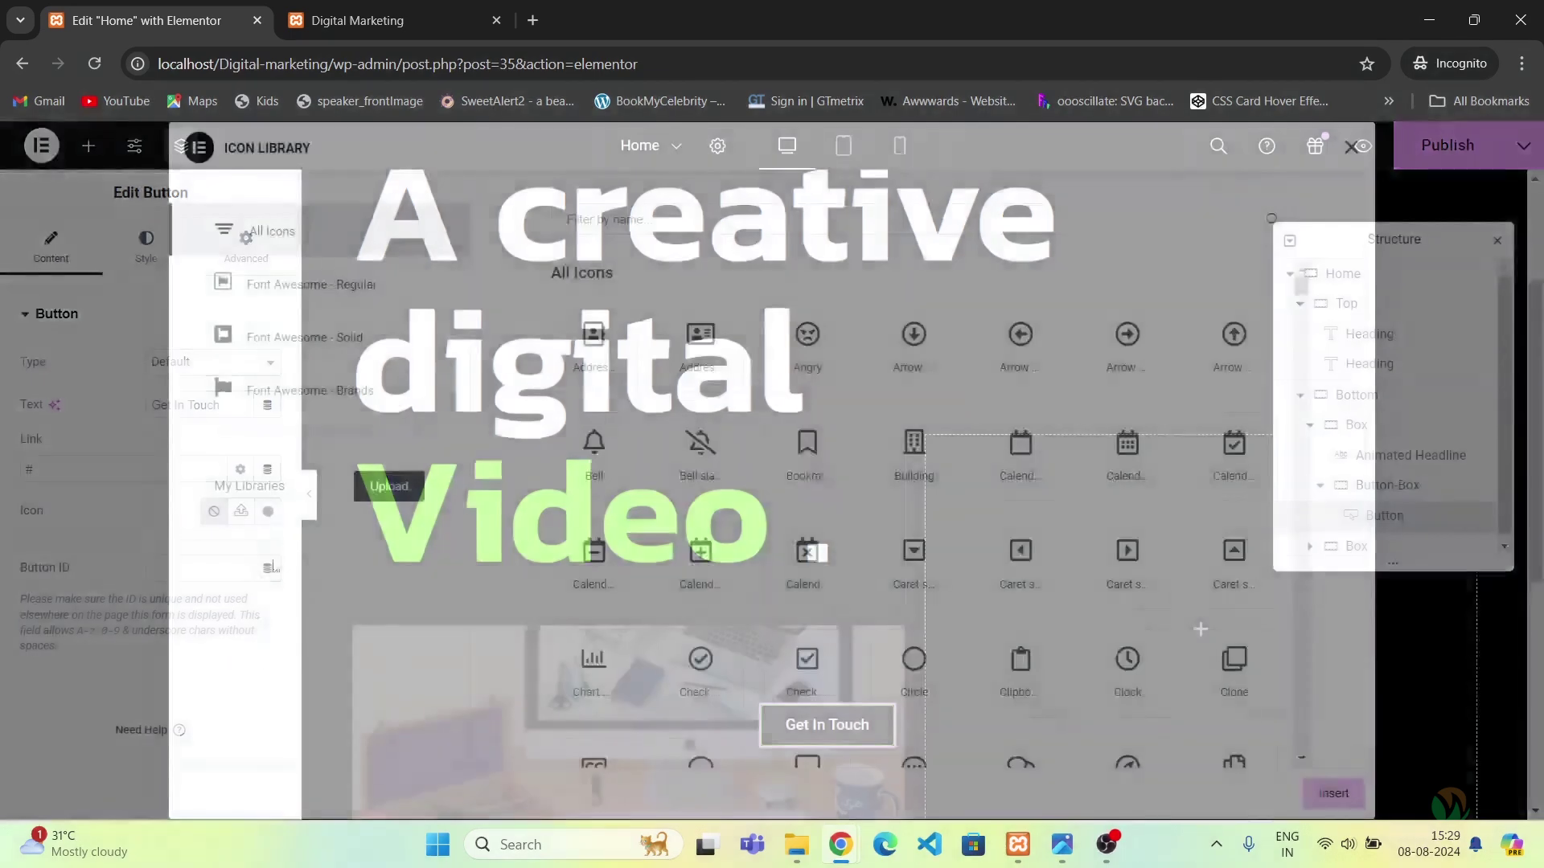
left_click(658, 222)
type("arro")
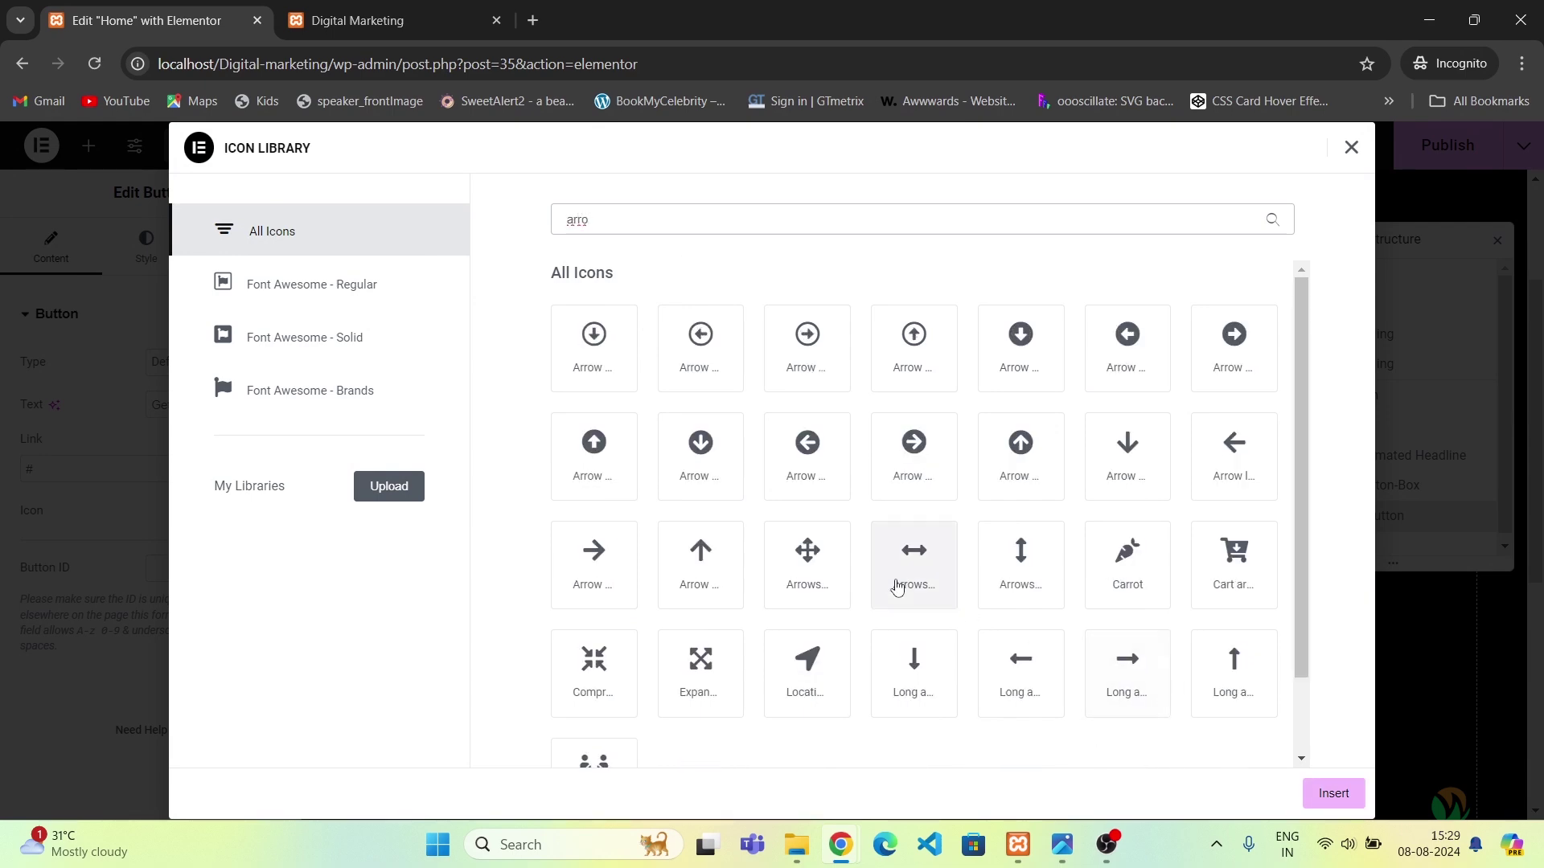
left_click(560, 579)
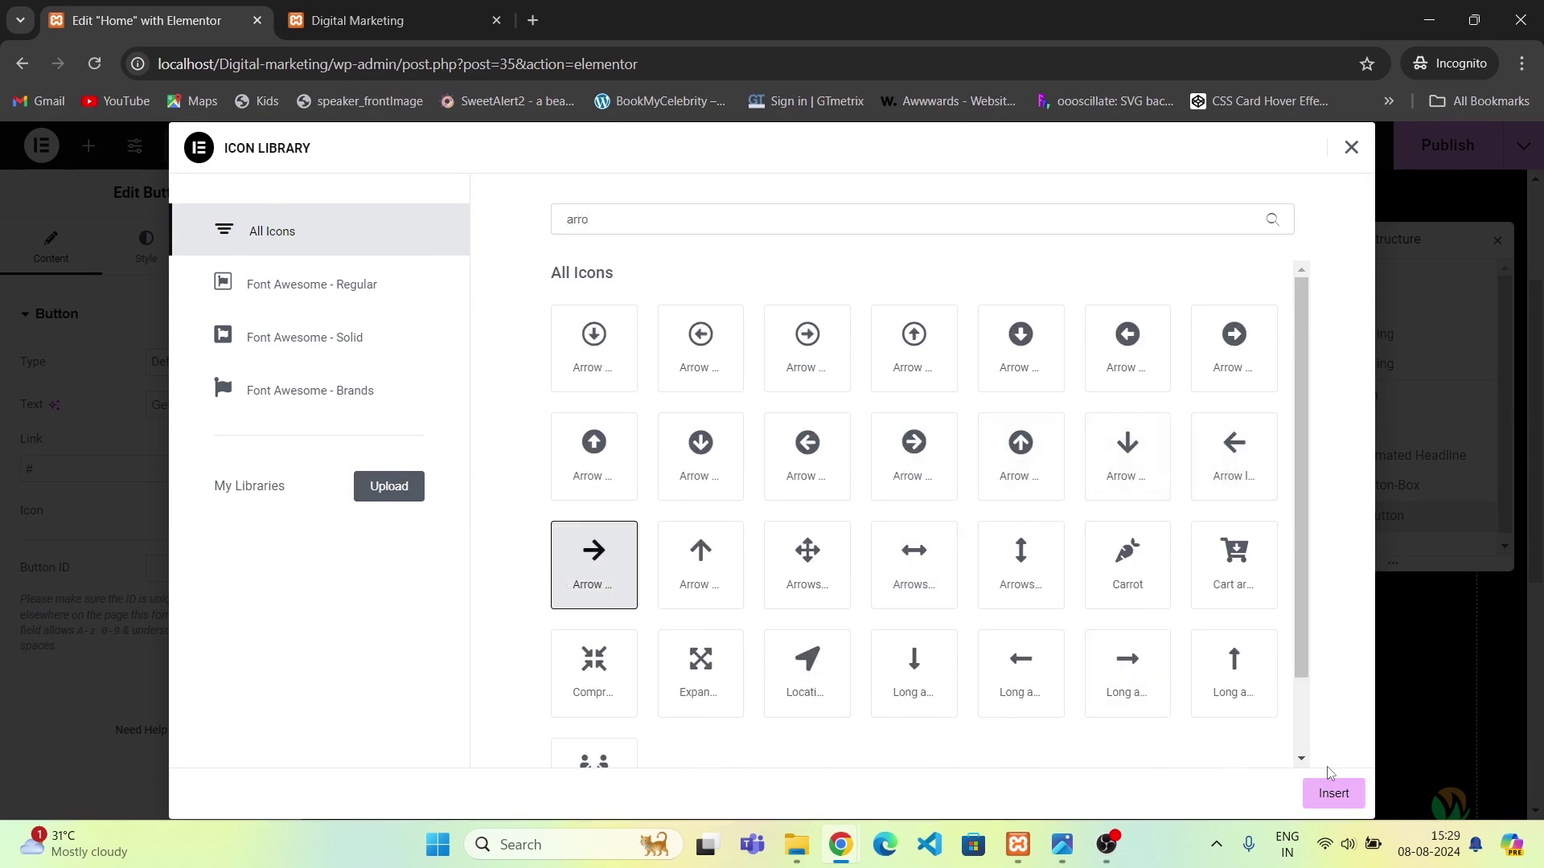
left_click(1333, 793)
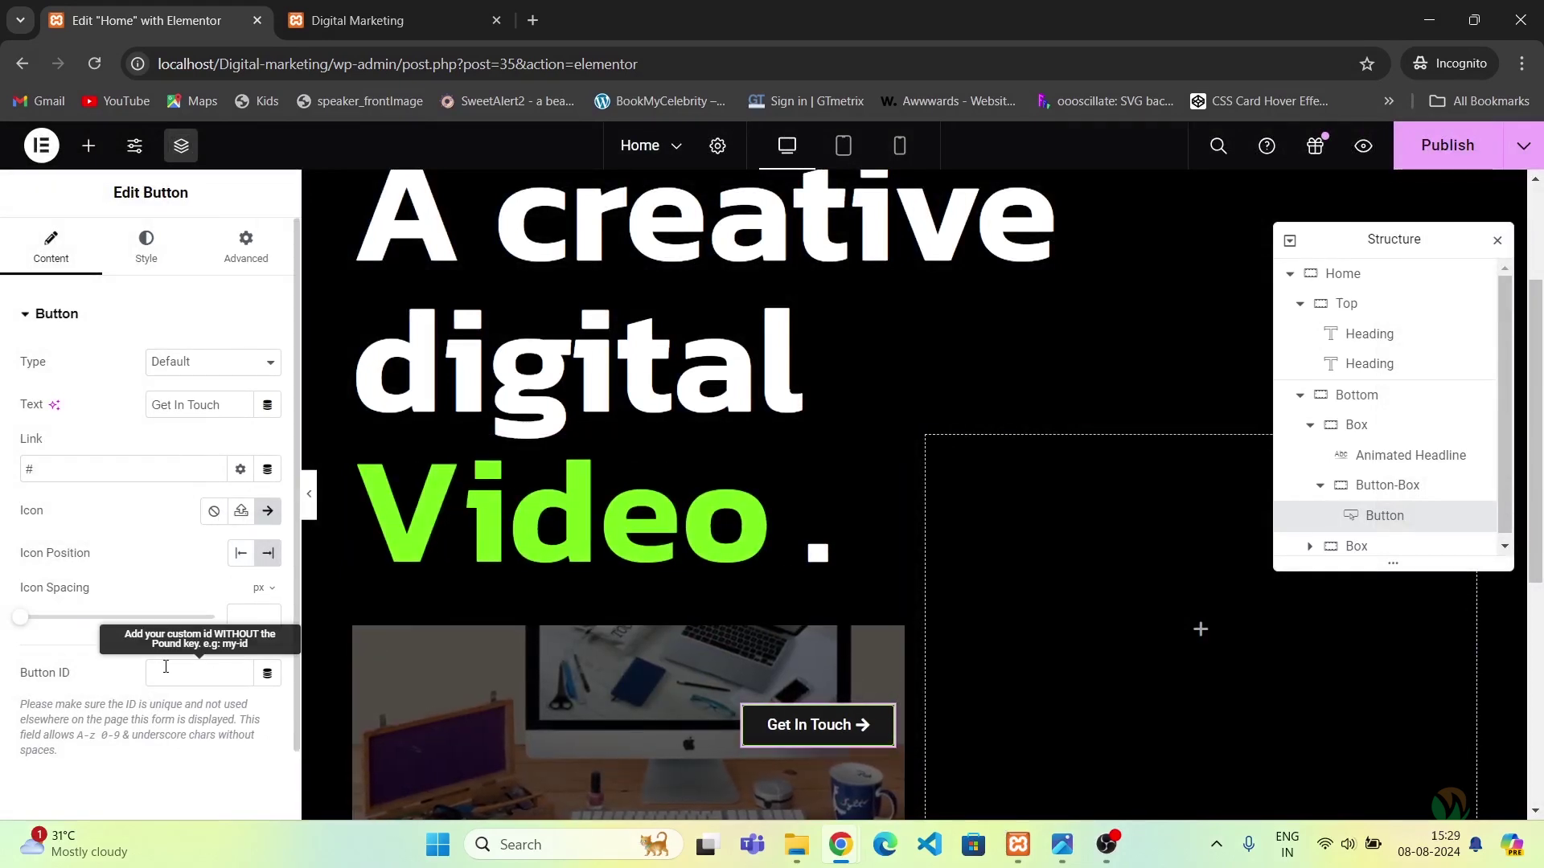
left_click(237, 617)
type("10")
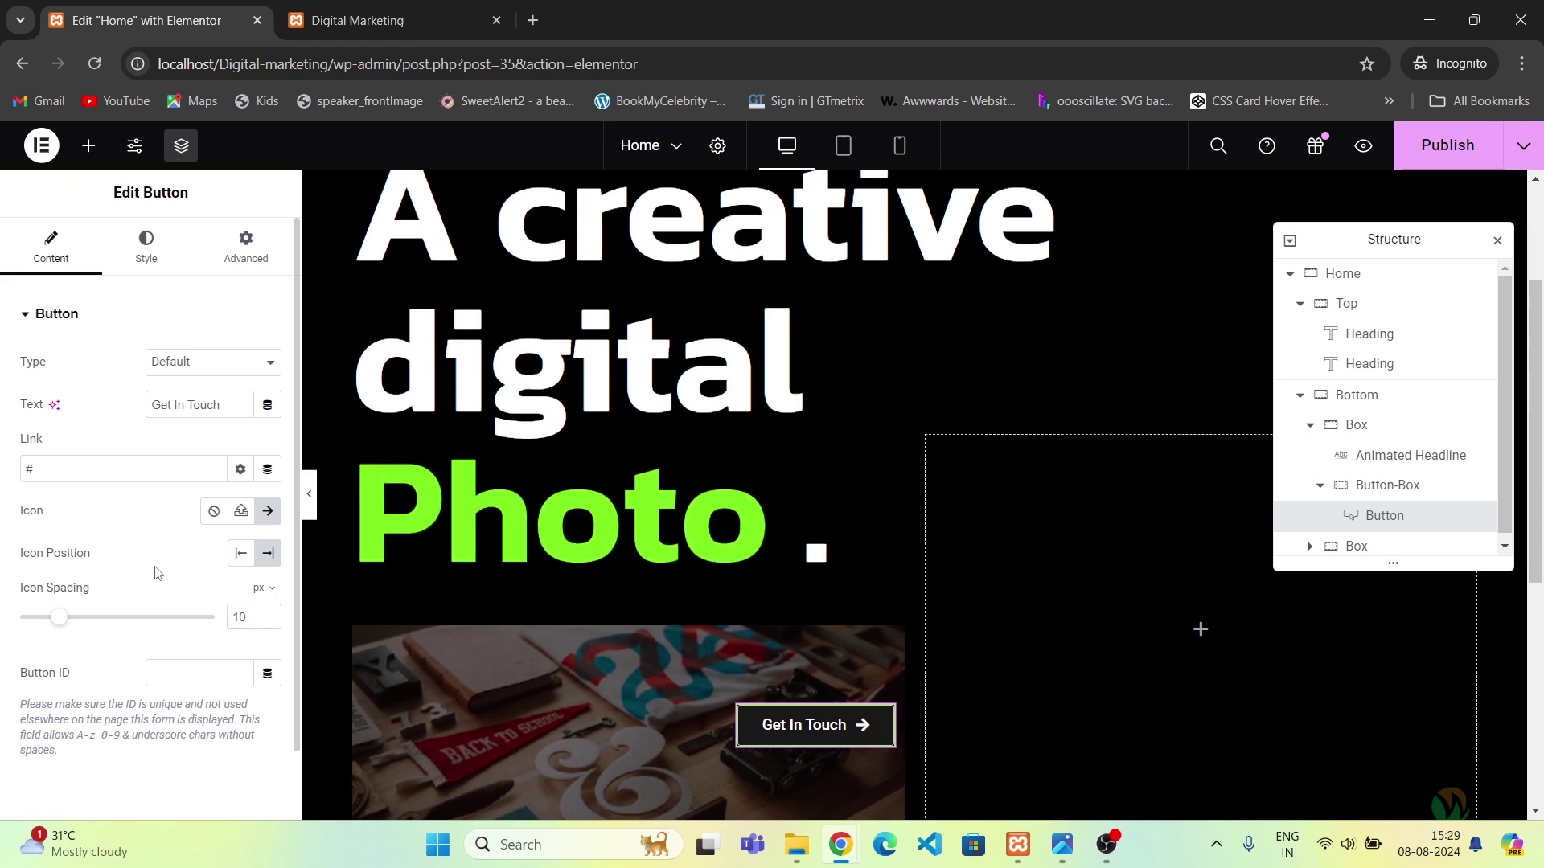
Unlink the button's margin values and set its right margin to -50 px so it extends past the slideshow container.
left_click(148, 242)
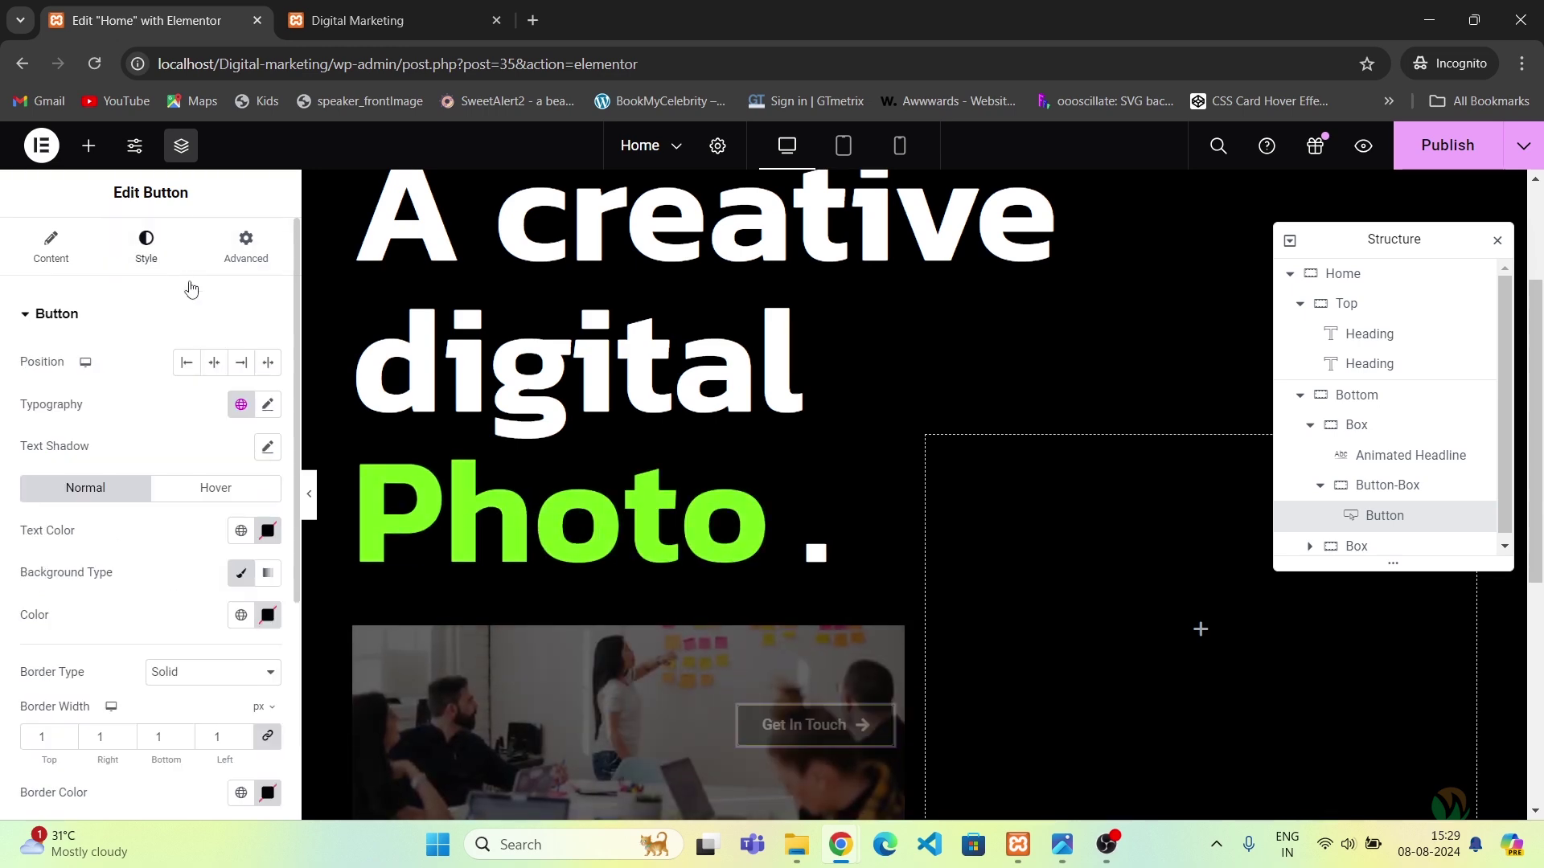
left_click(242, 256)
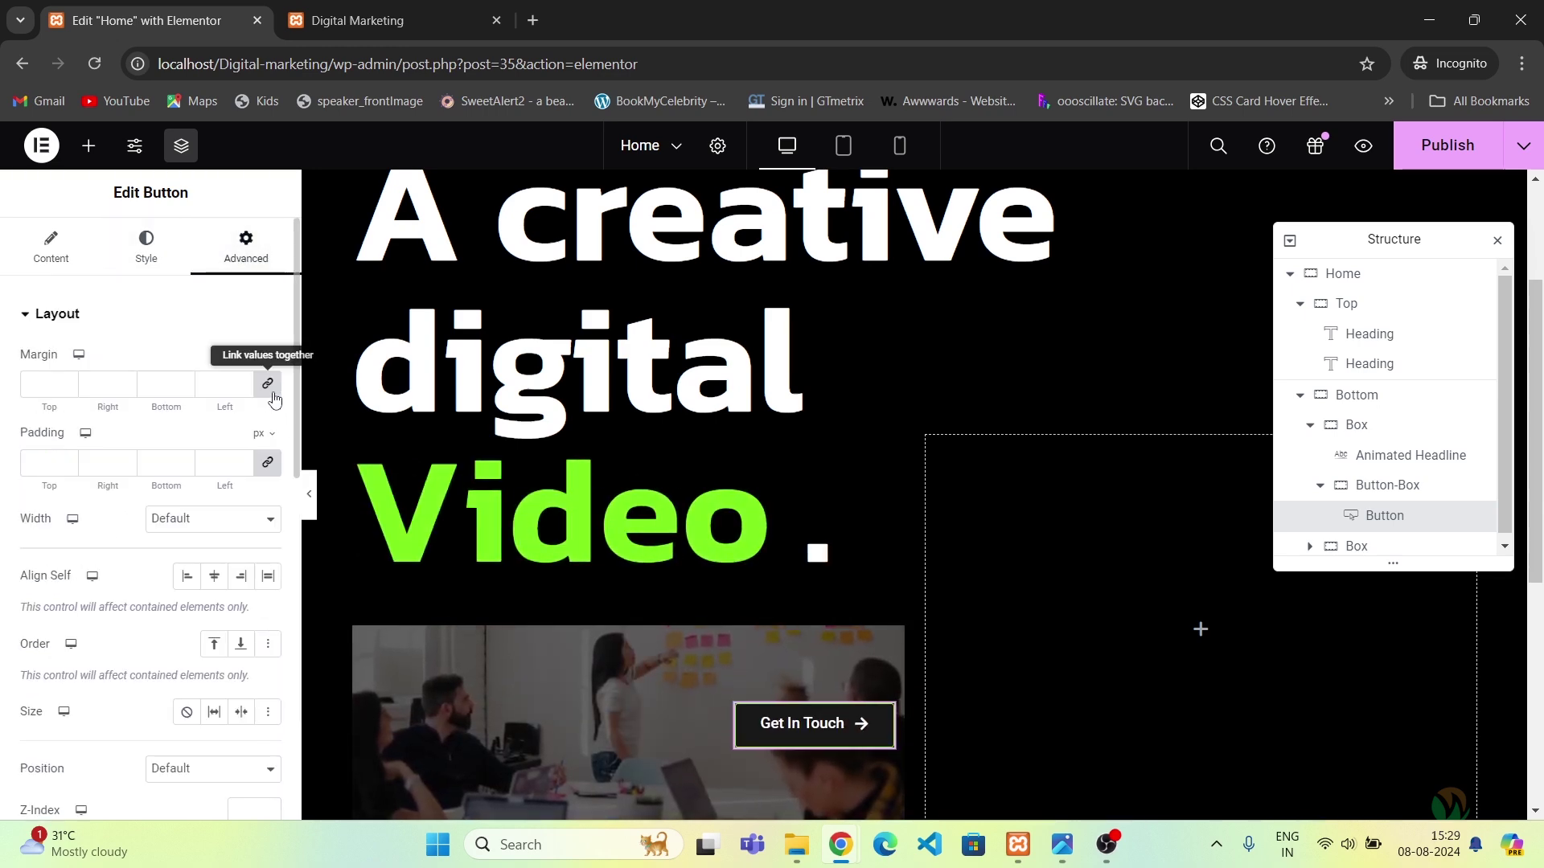
left_click(126, 390)
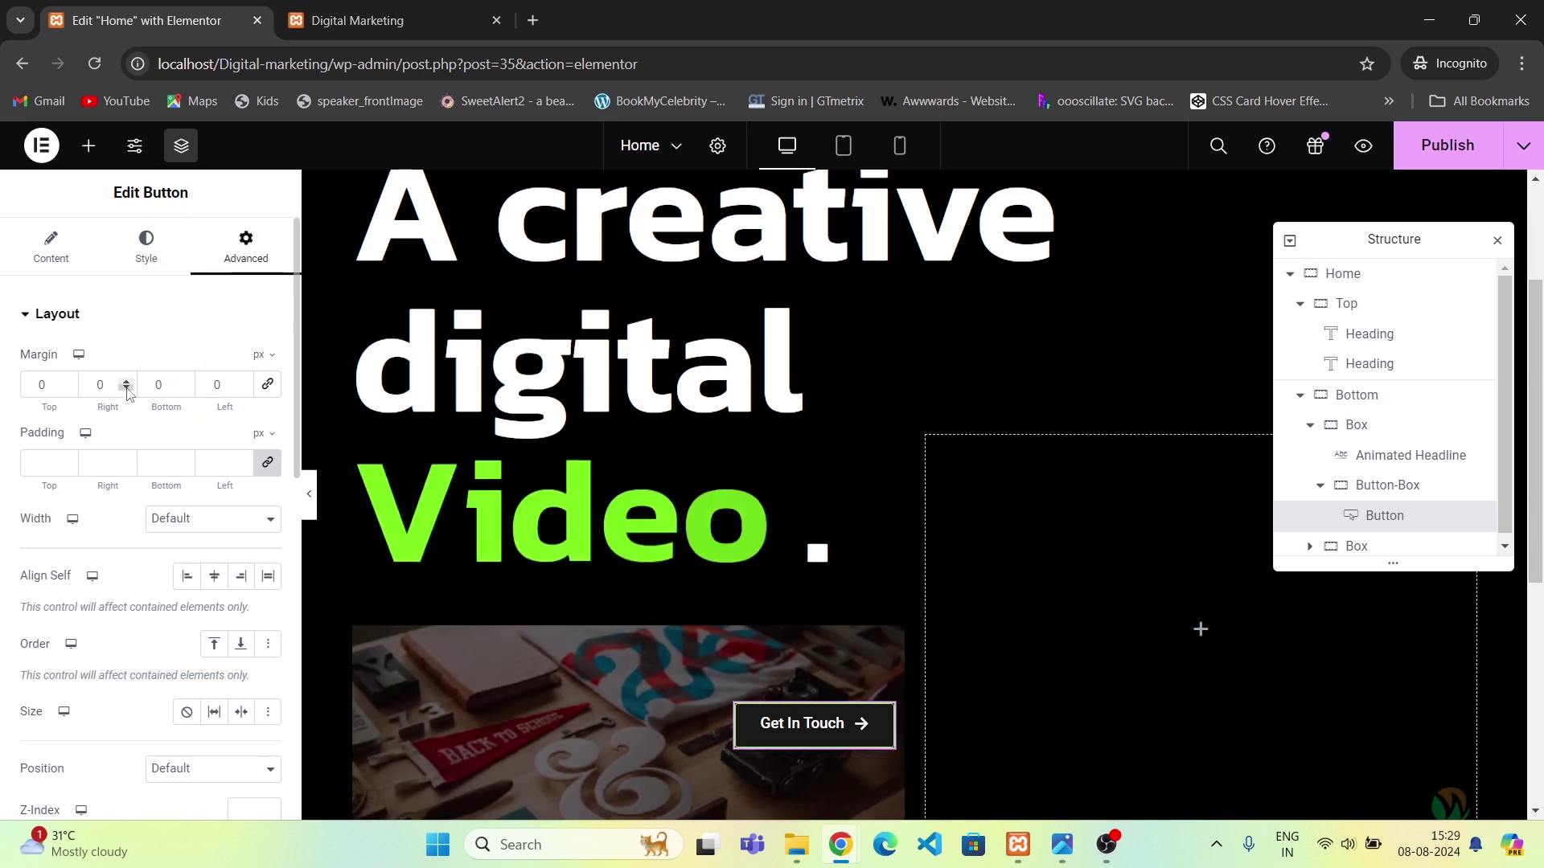
left_click(126, 390)
left_click(126, 390)
left_click(126, 390)
left_click(126, 390)
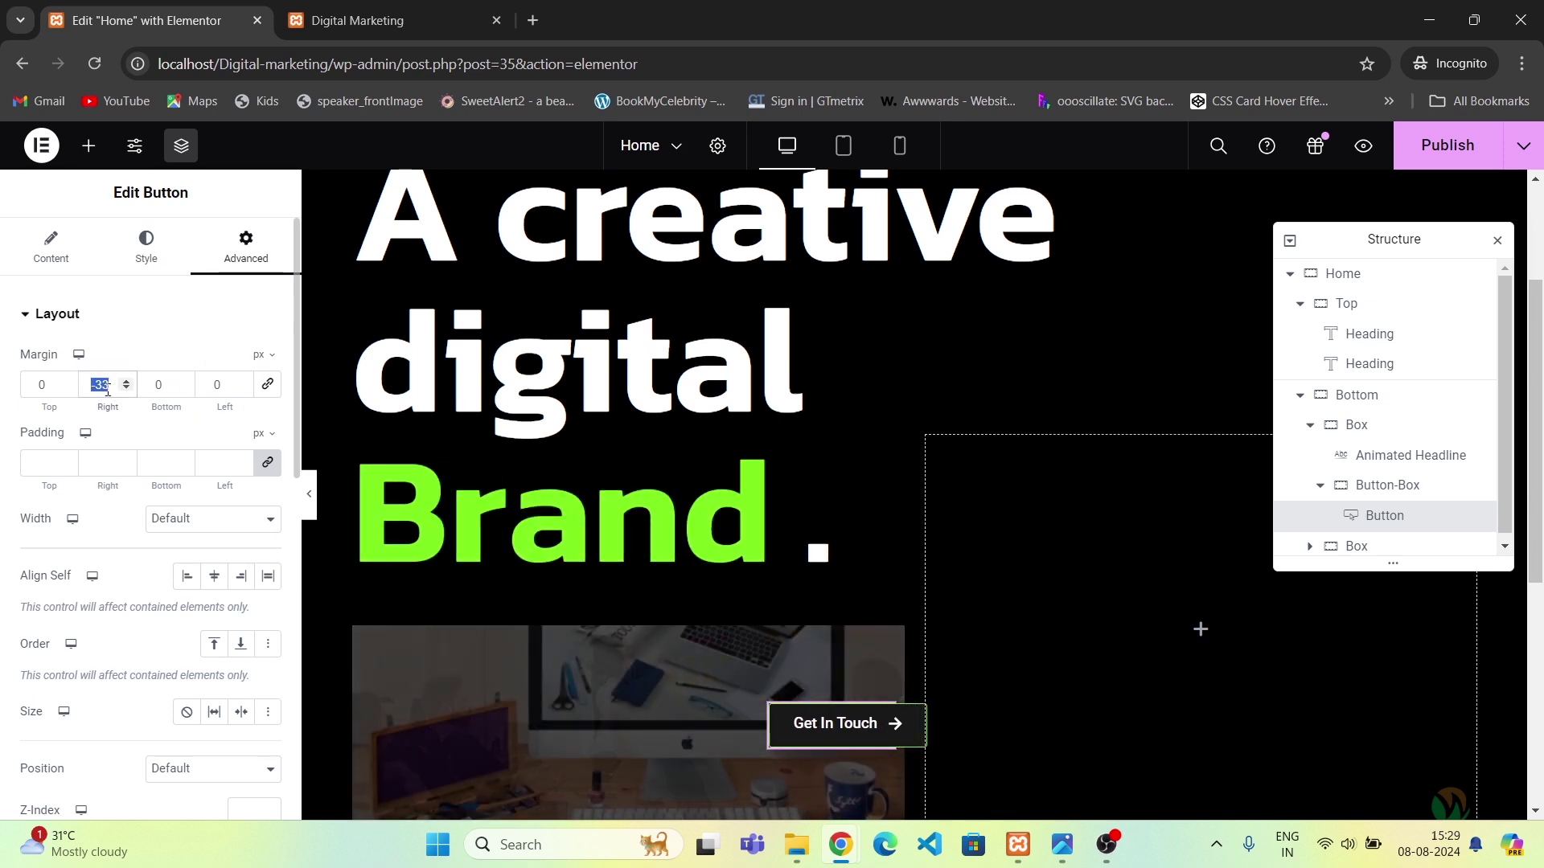
key("BackSpace")
key("BackSpace")
key("BackSpace")
type("-50")
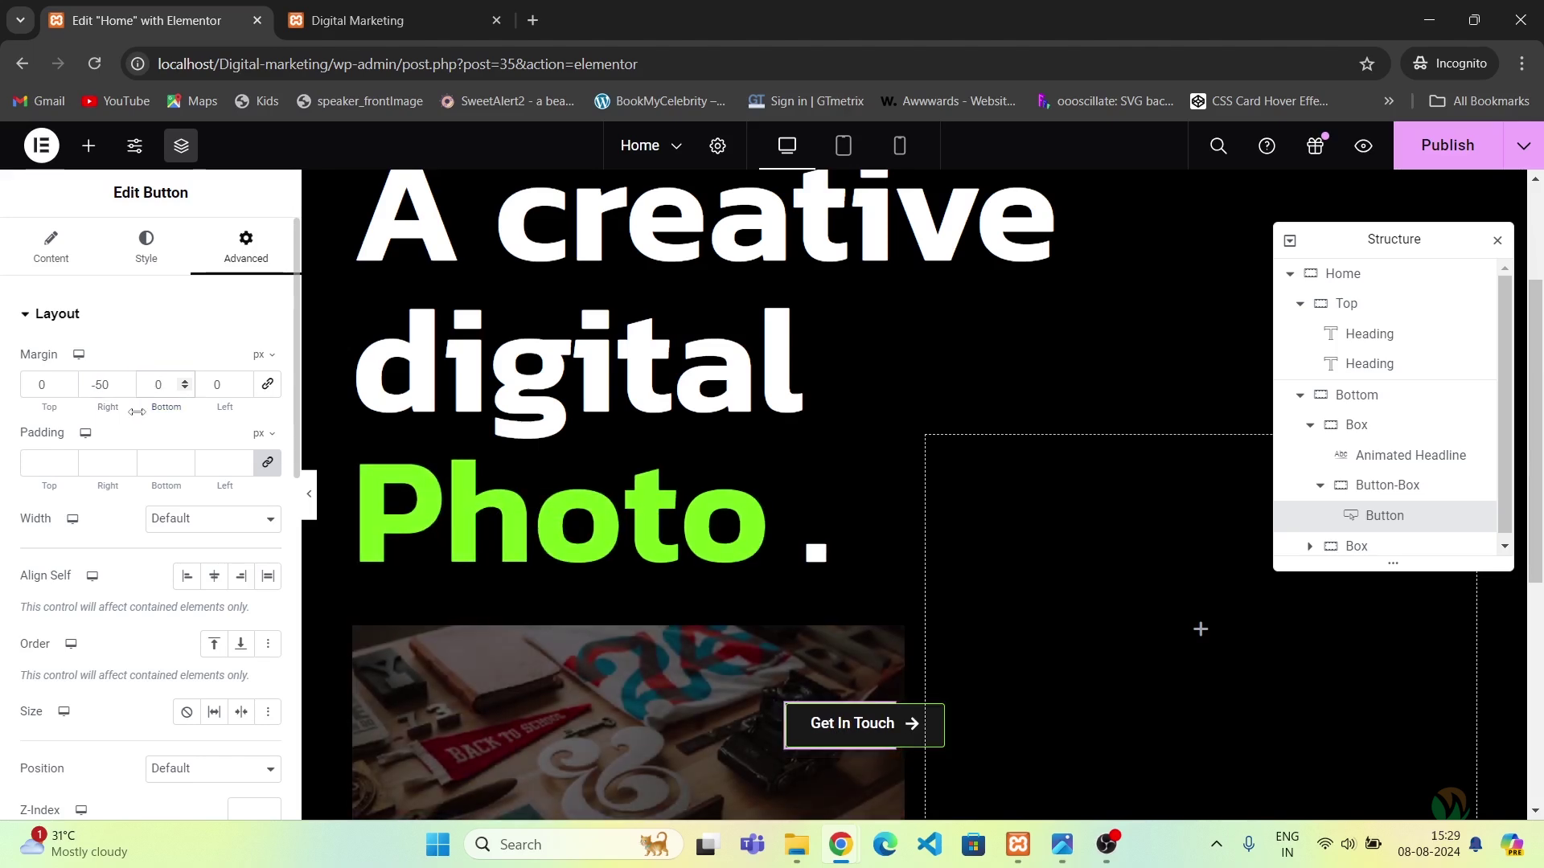
Publish the page, reload the live Digital Marketing site, and compare its hero button with the PSD template image.
key("alt+Tab")
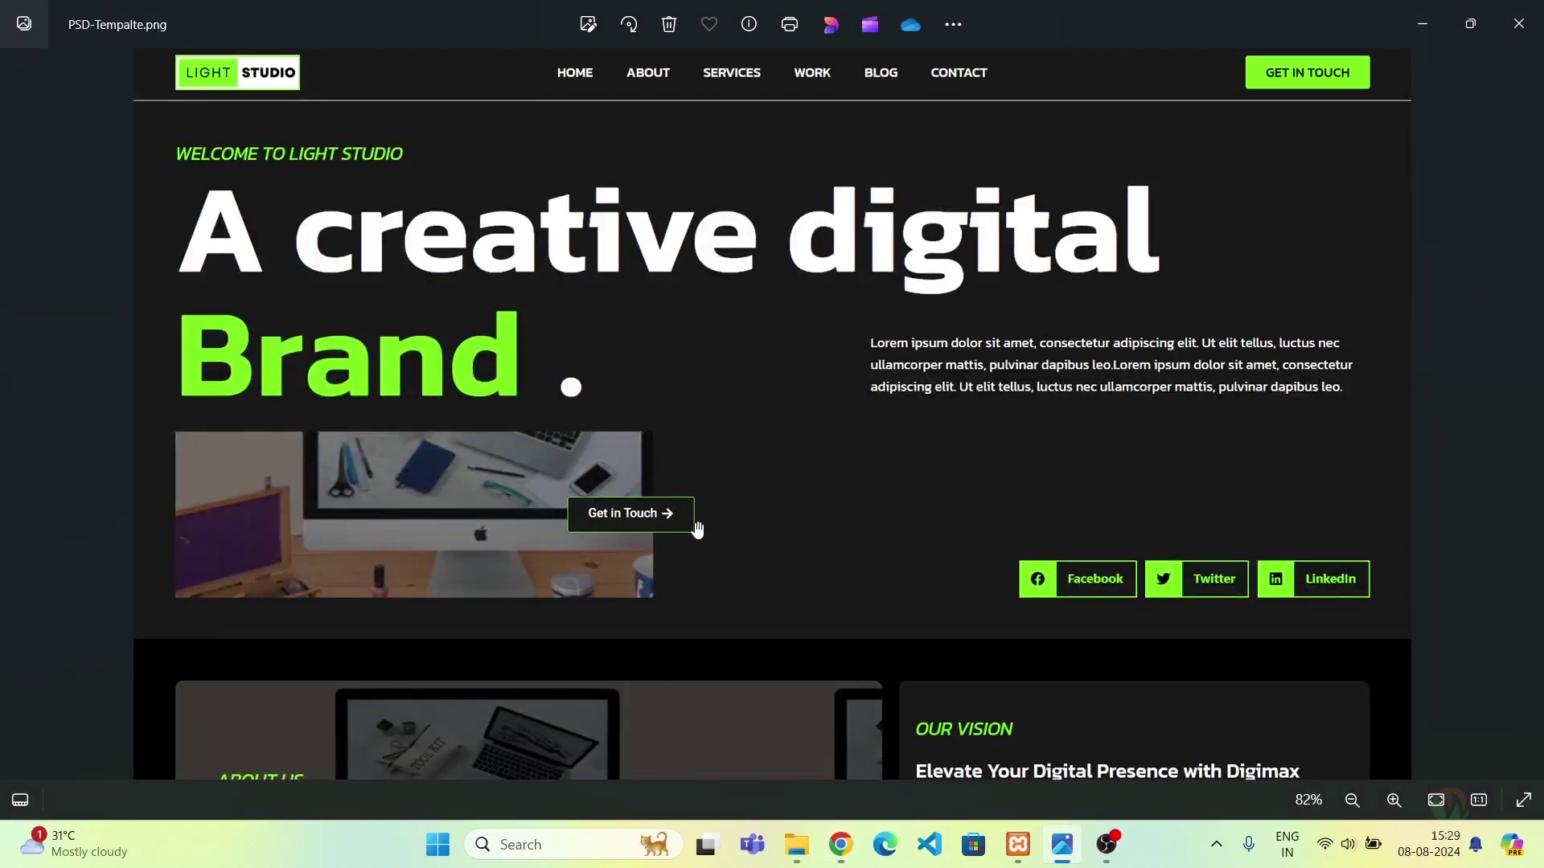
key("alt+Tab")
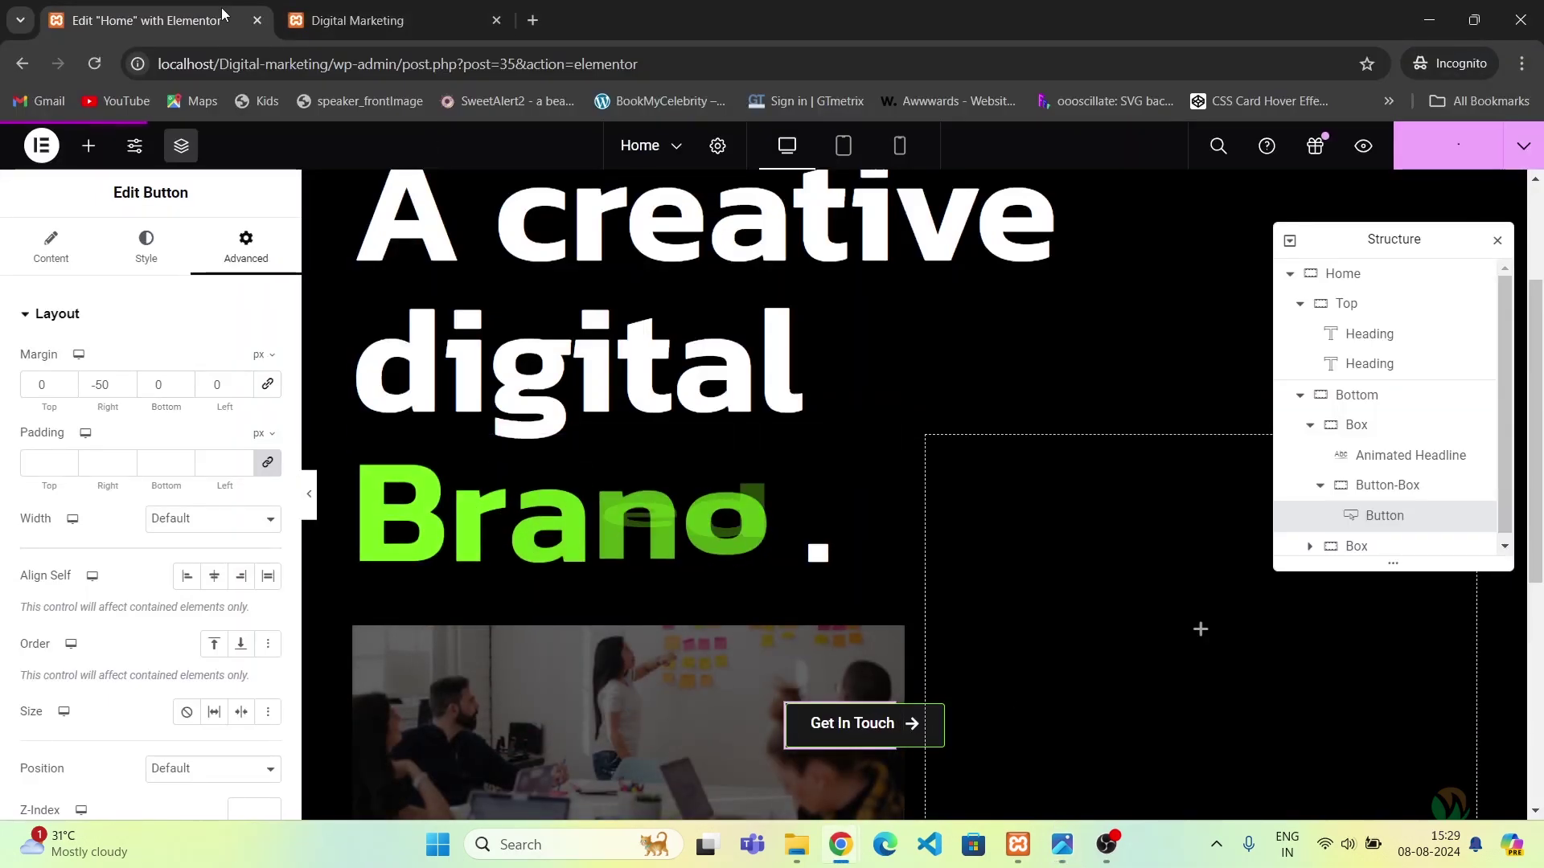
left_click(358, 14)
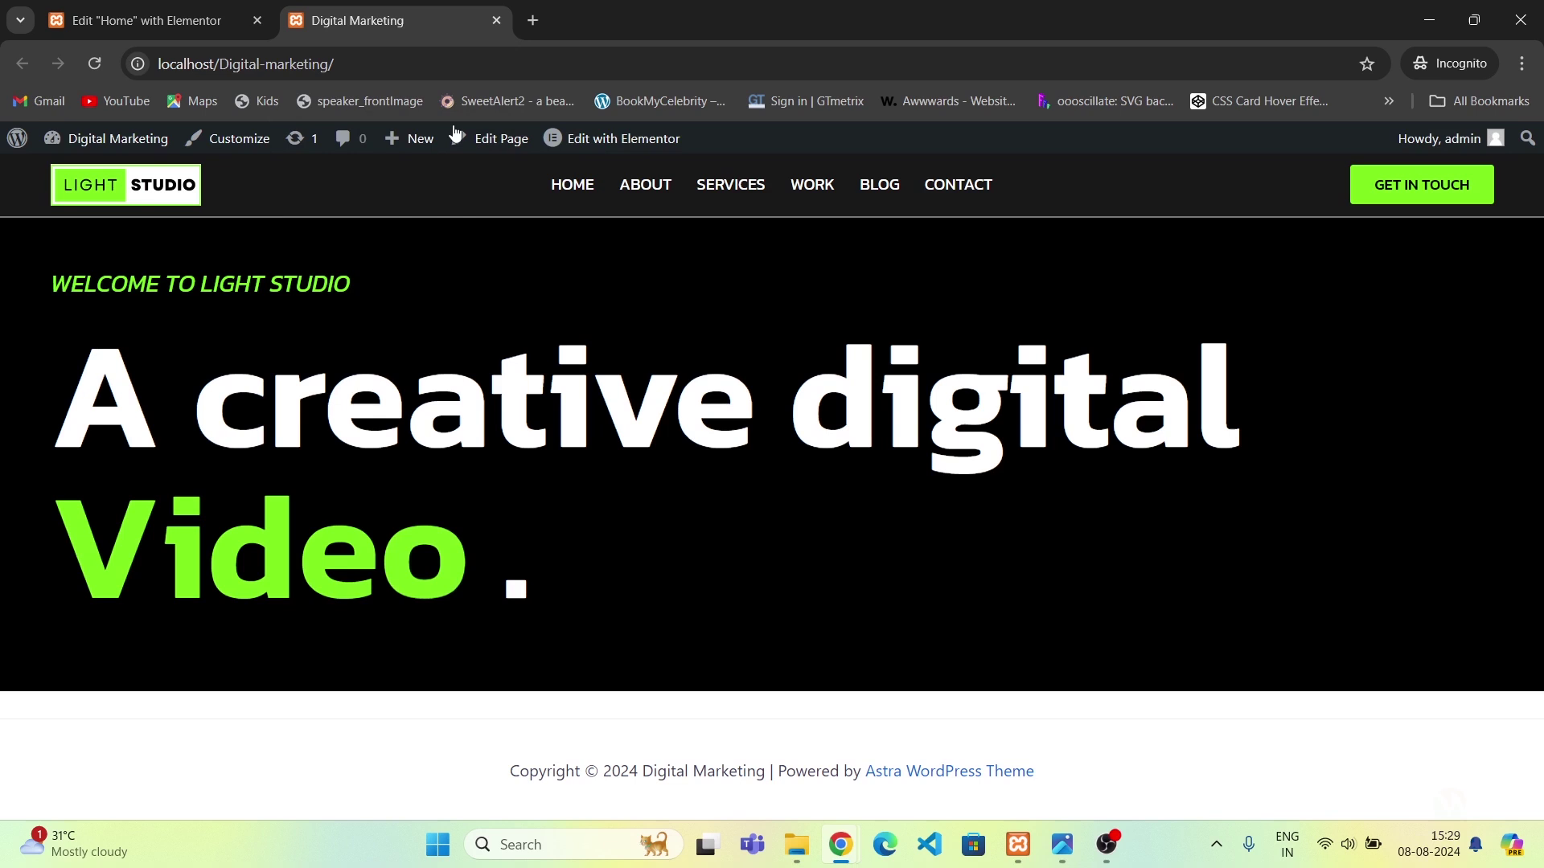
left_click(93, 64)
scroll(832, 431, "down", 2)
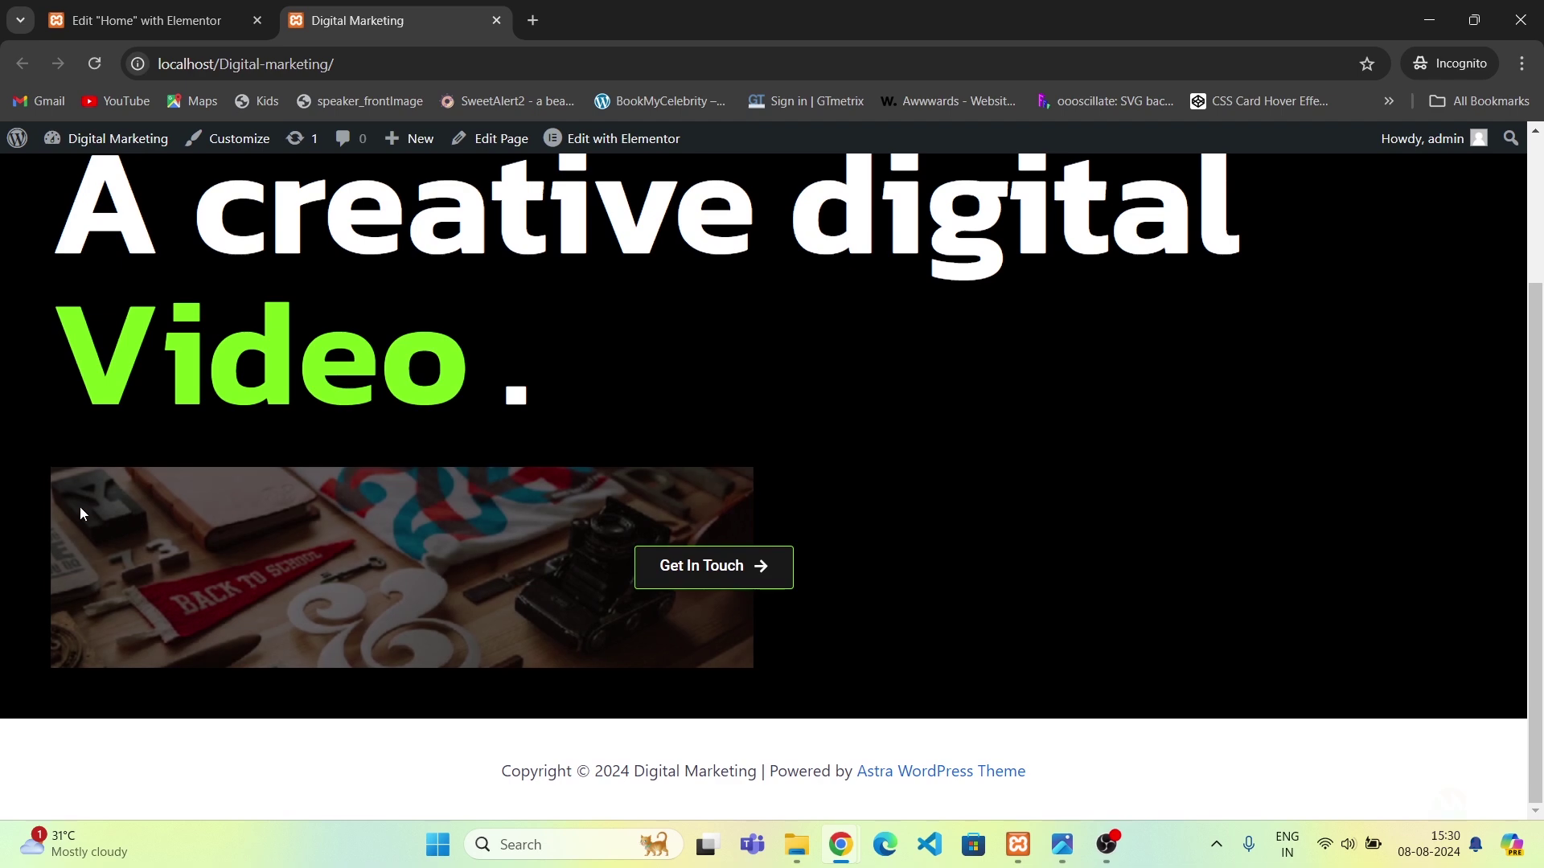
key("alt+Tab")
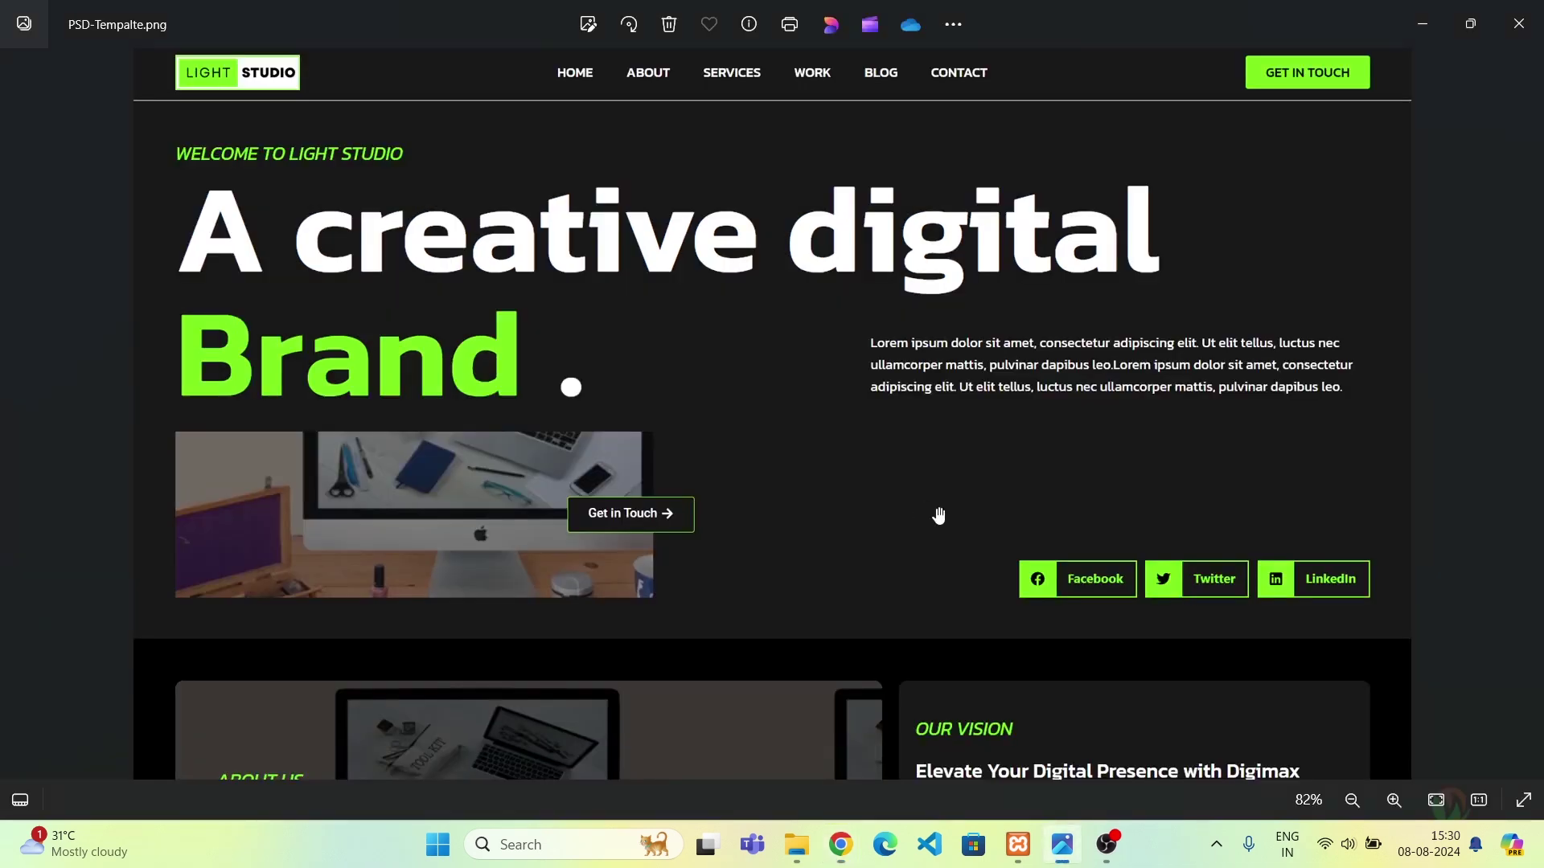
key("alt+Tab")
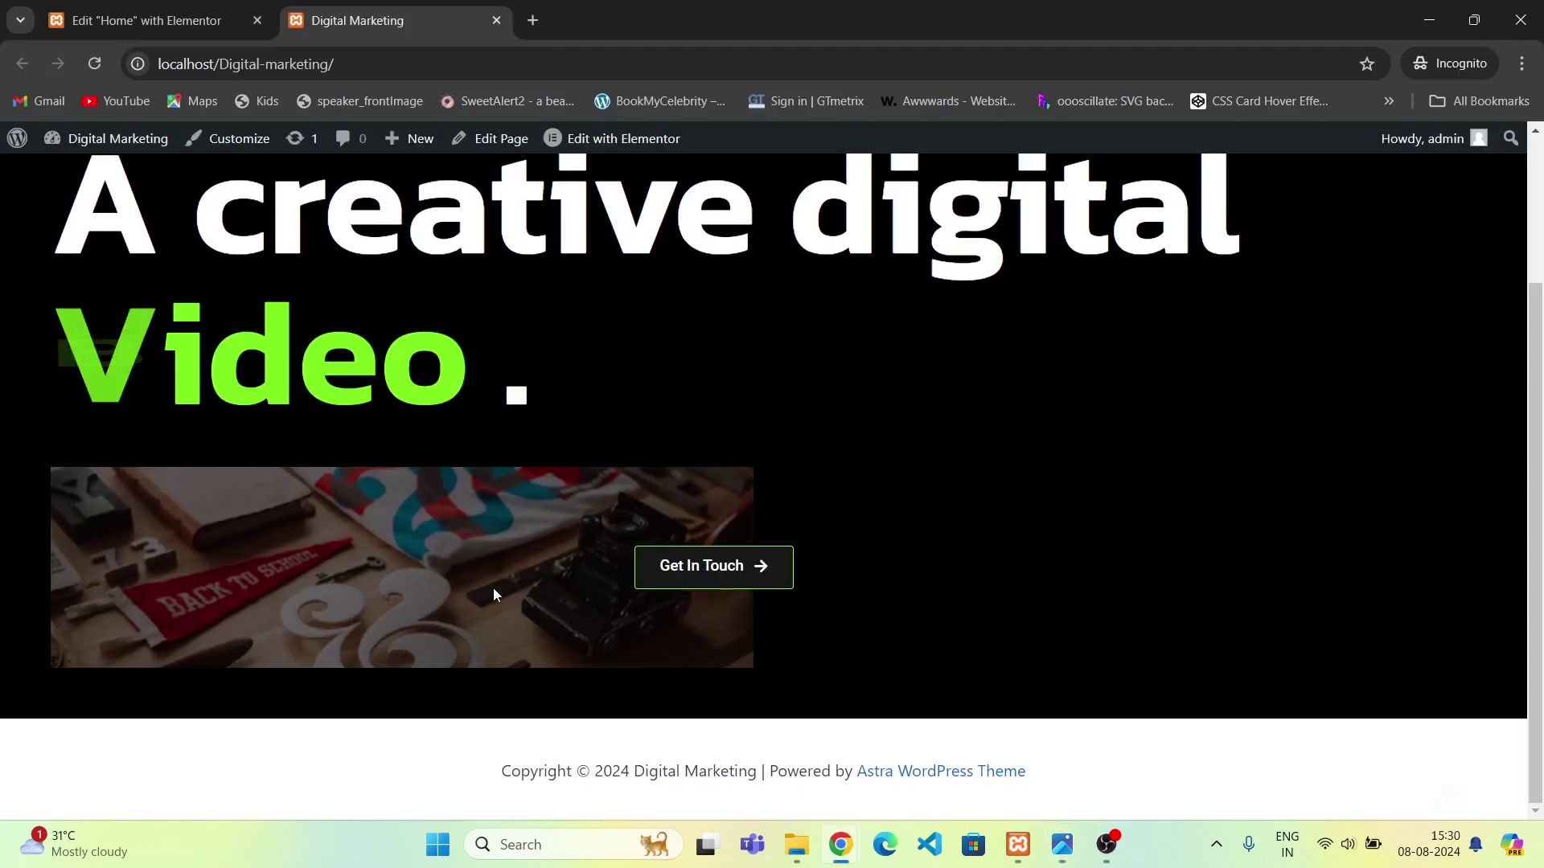
In the Elementor editor, set the width of the first Box container inside Bottom to 40%.
left_click(145, 20)
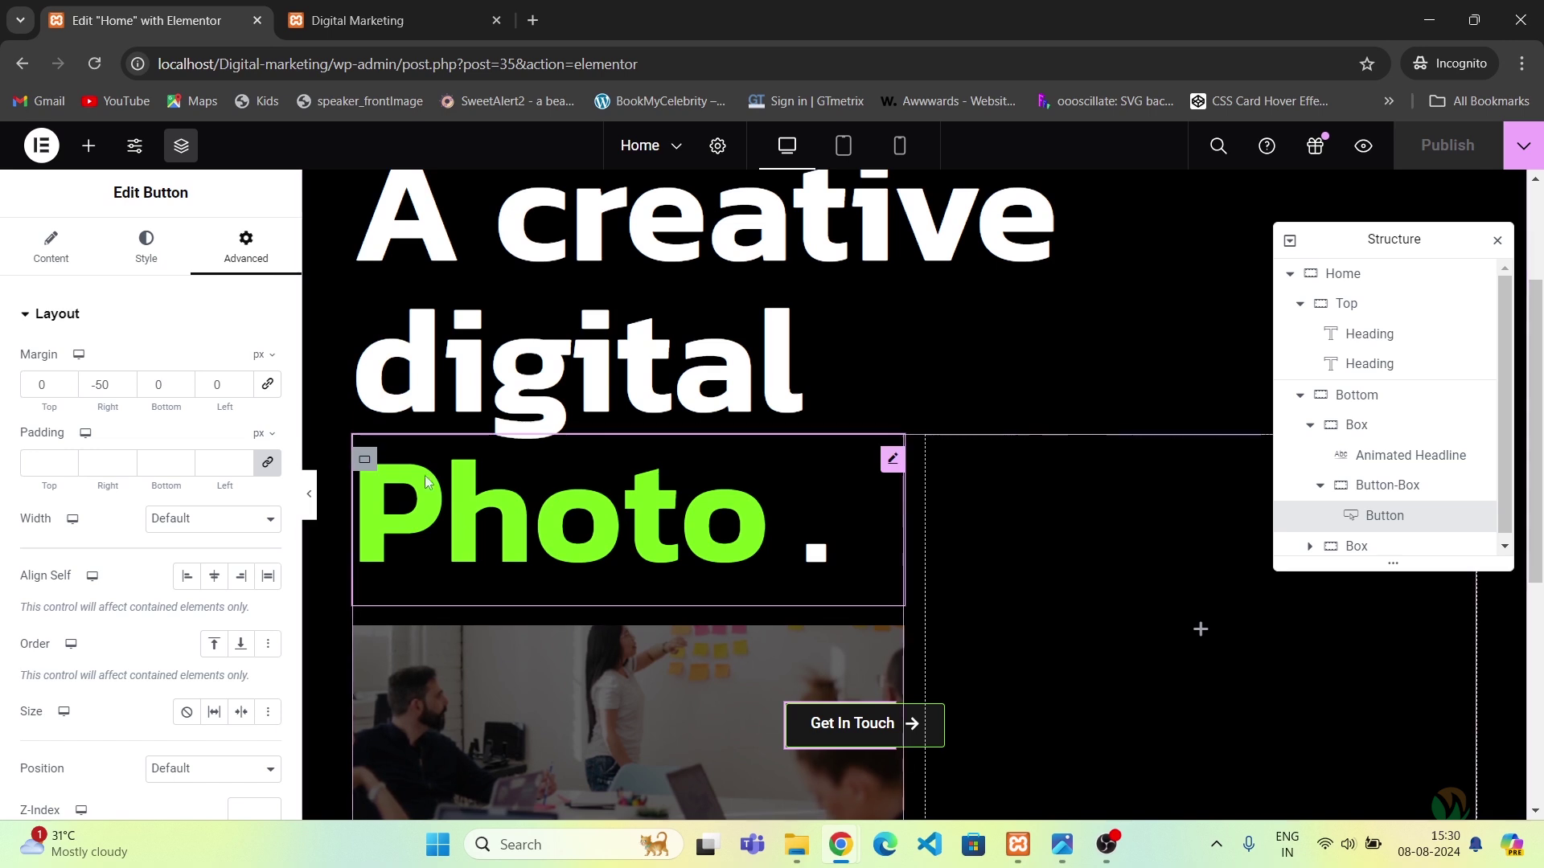
left_click(361, 463)
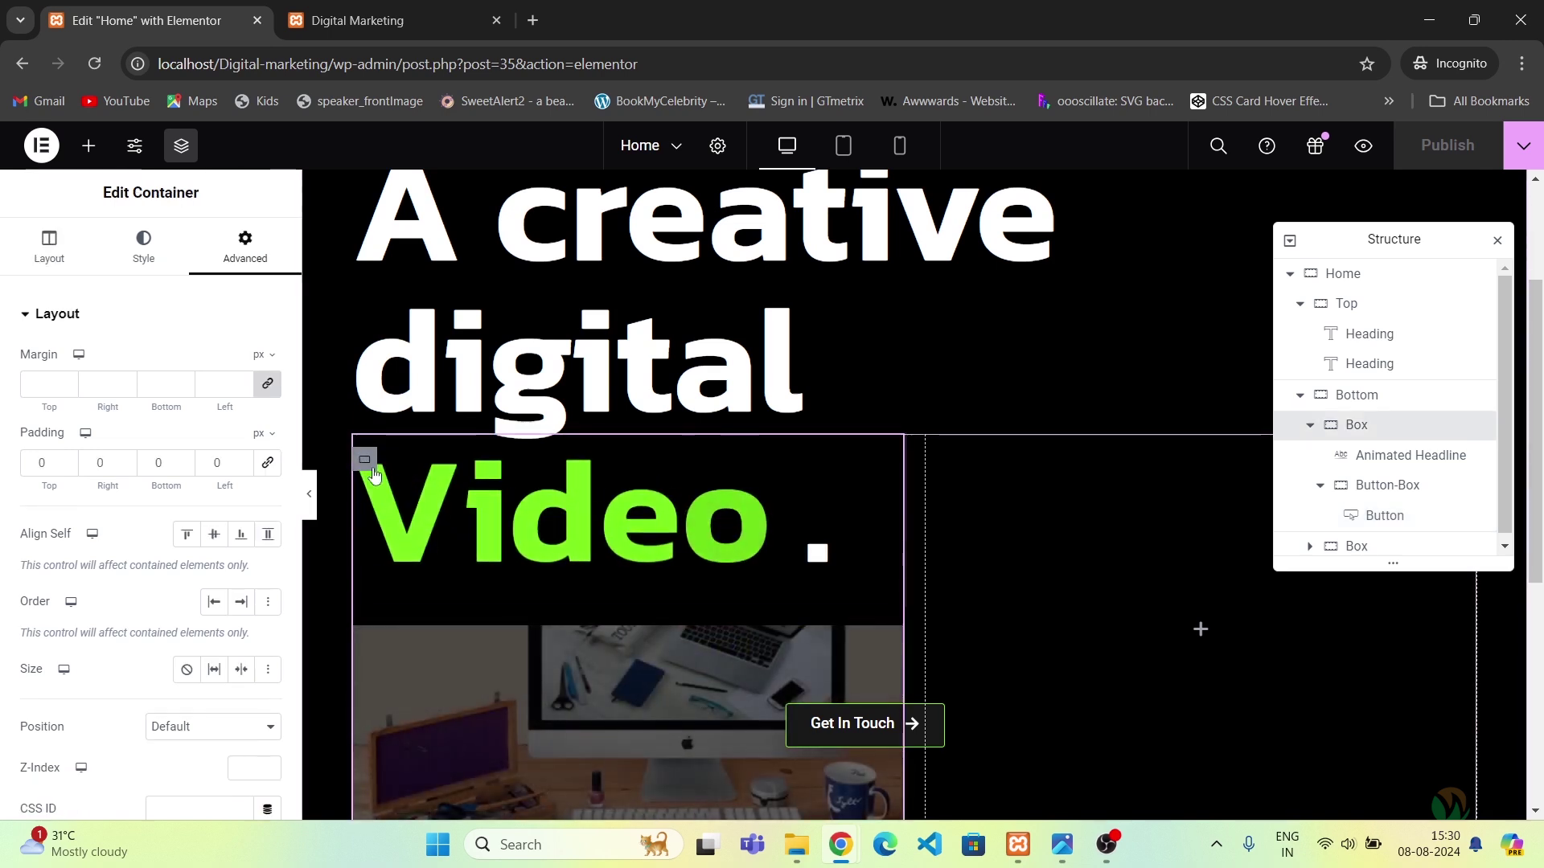
left_click(1308, 427)
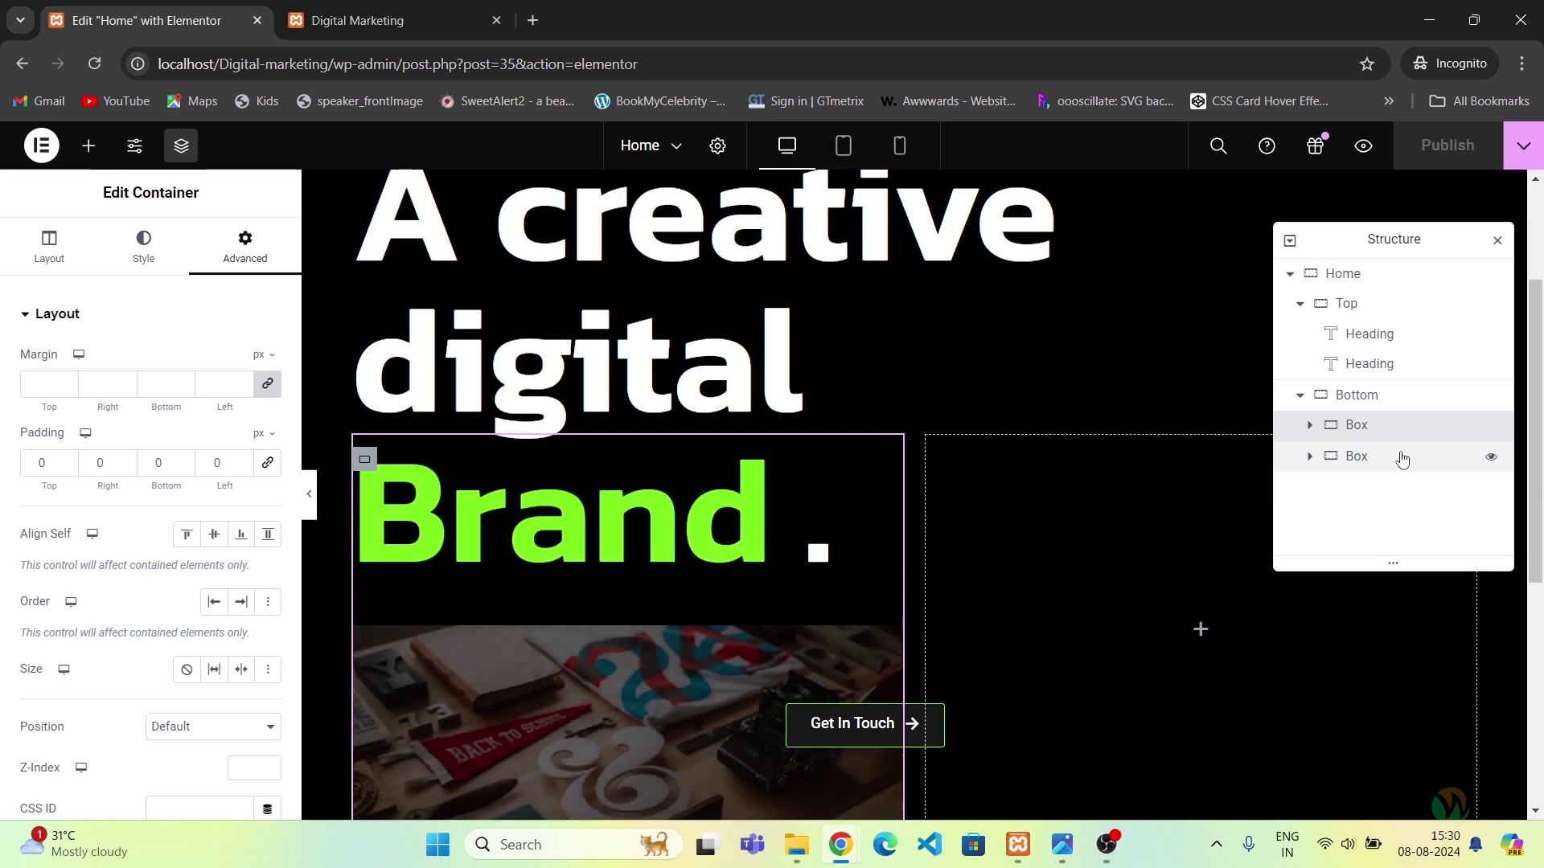
left_click(49, 245)
double_click(239, 481)
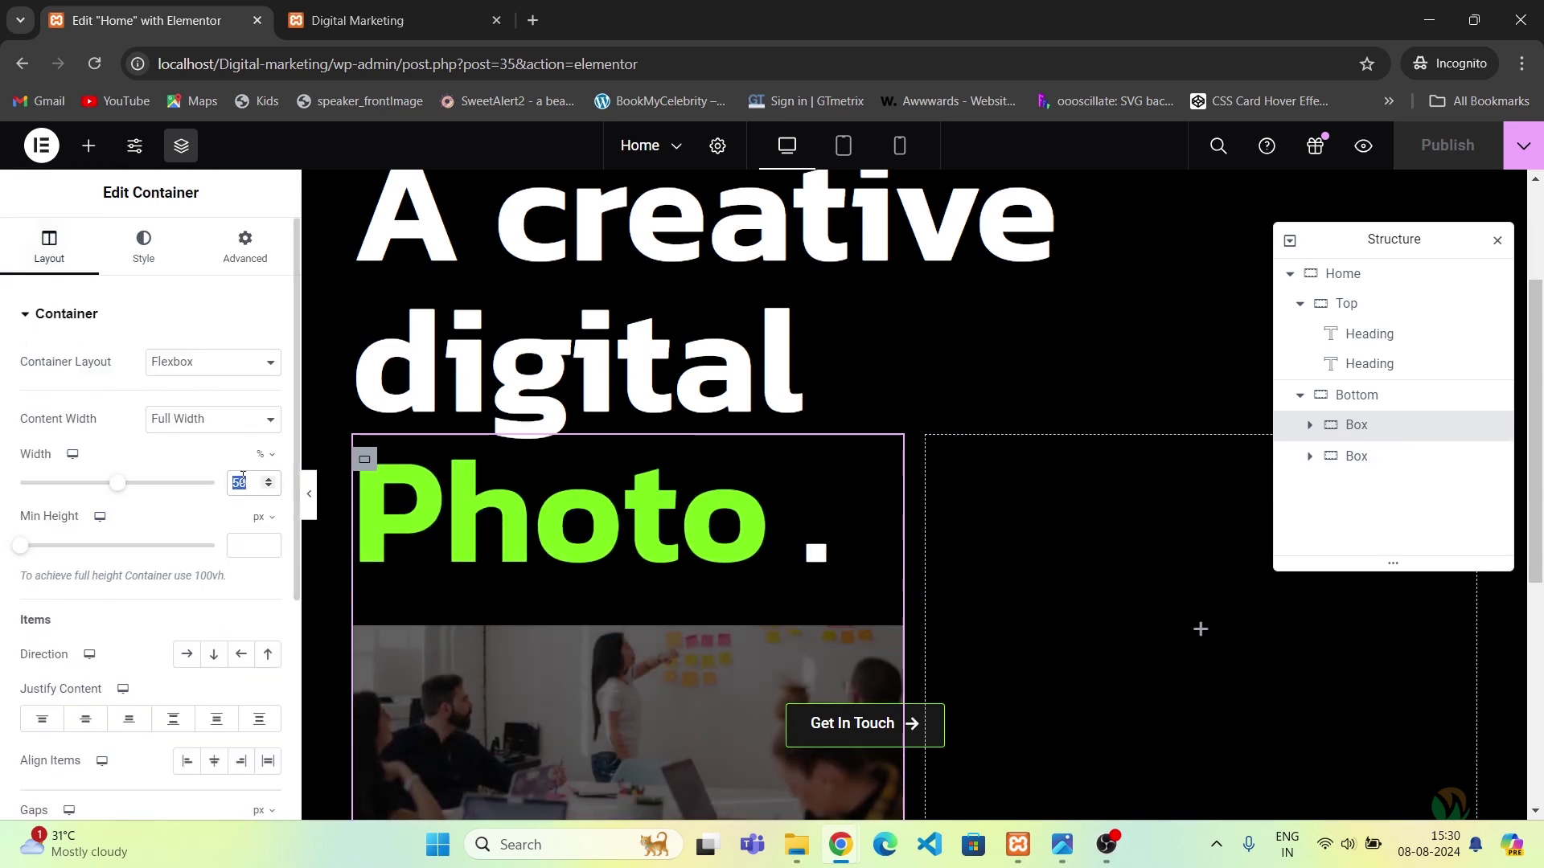
type("40")
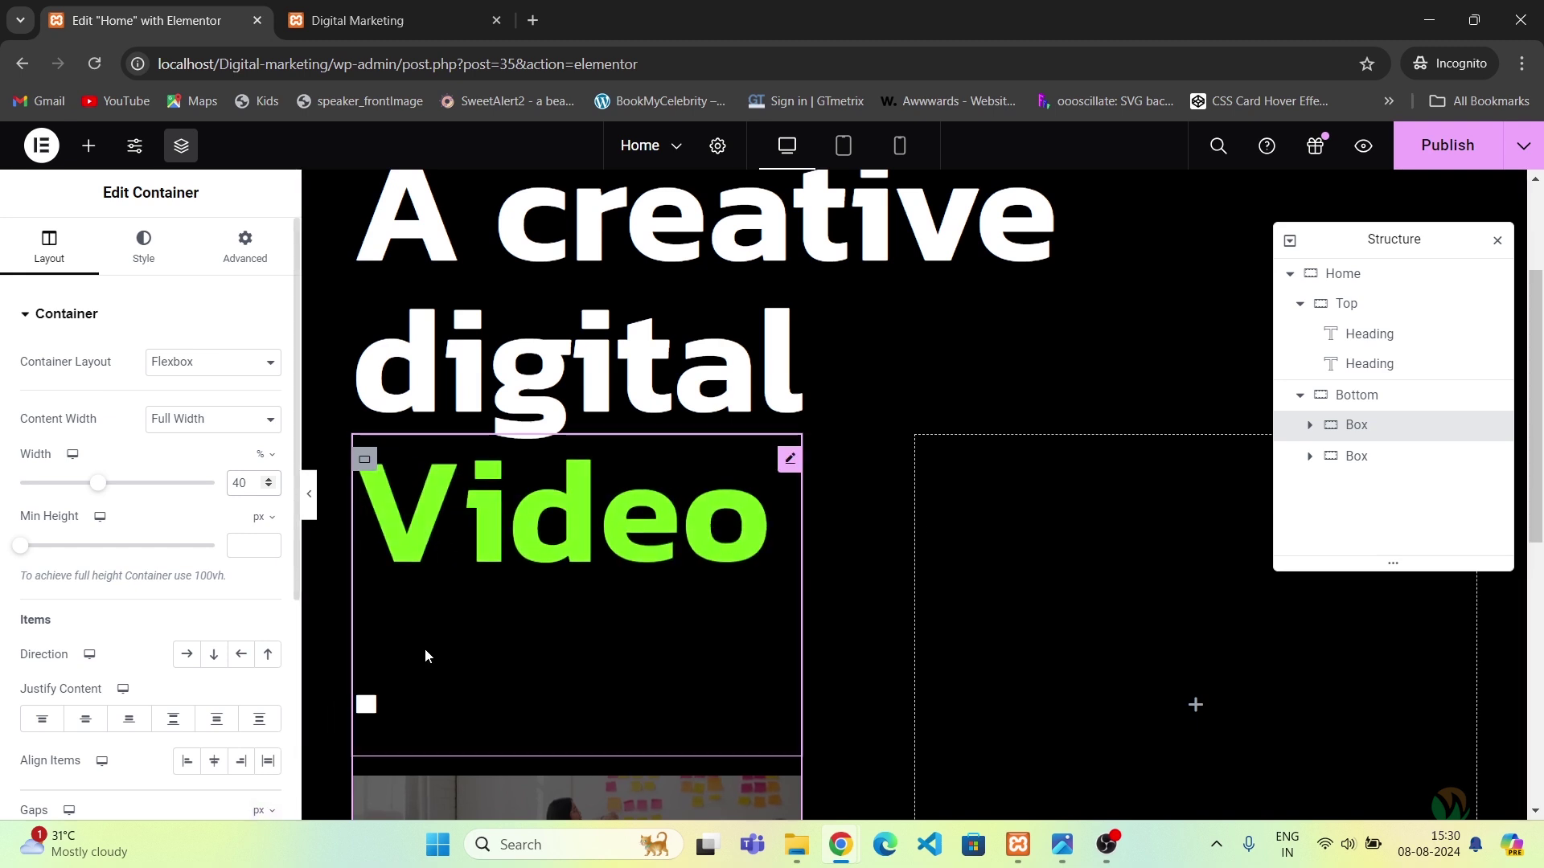
Publish the Box width change and check the reloaded live hero section against the PSD template image.
left_click(1487, 148)
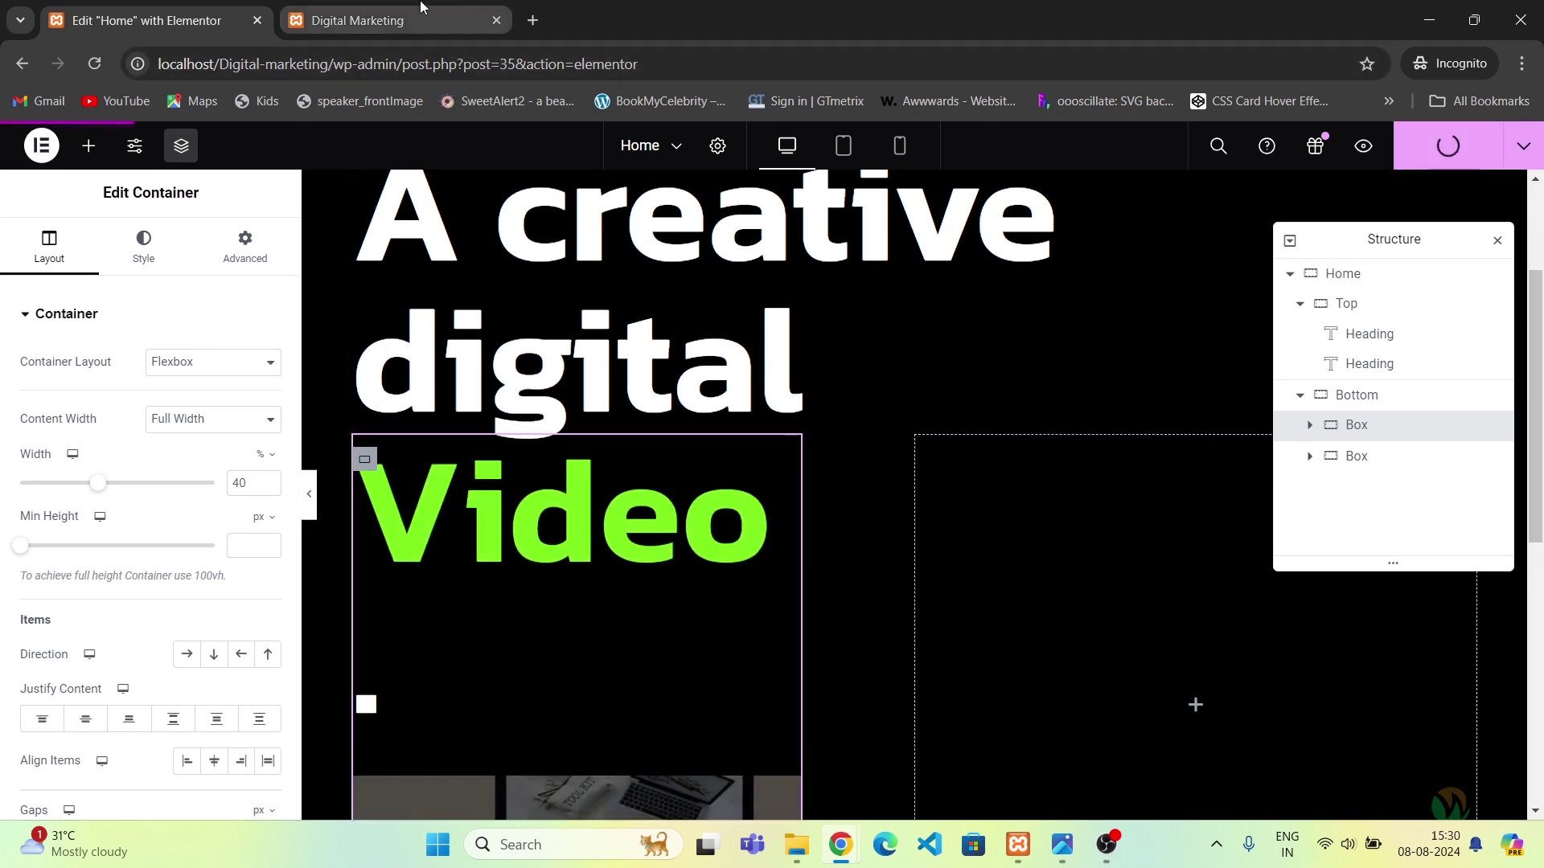
left_click(386, 20)
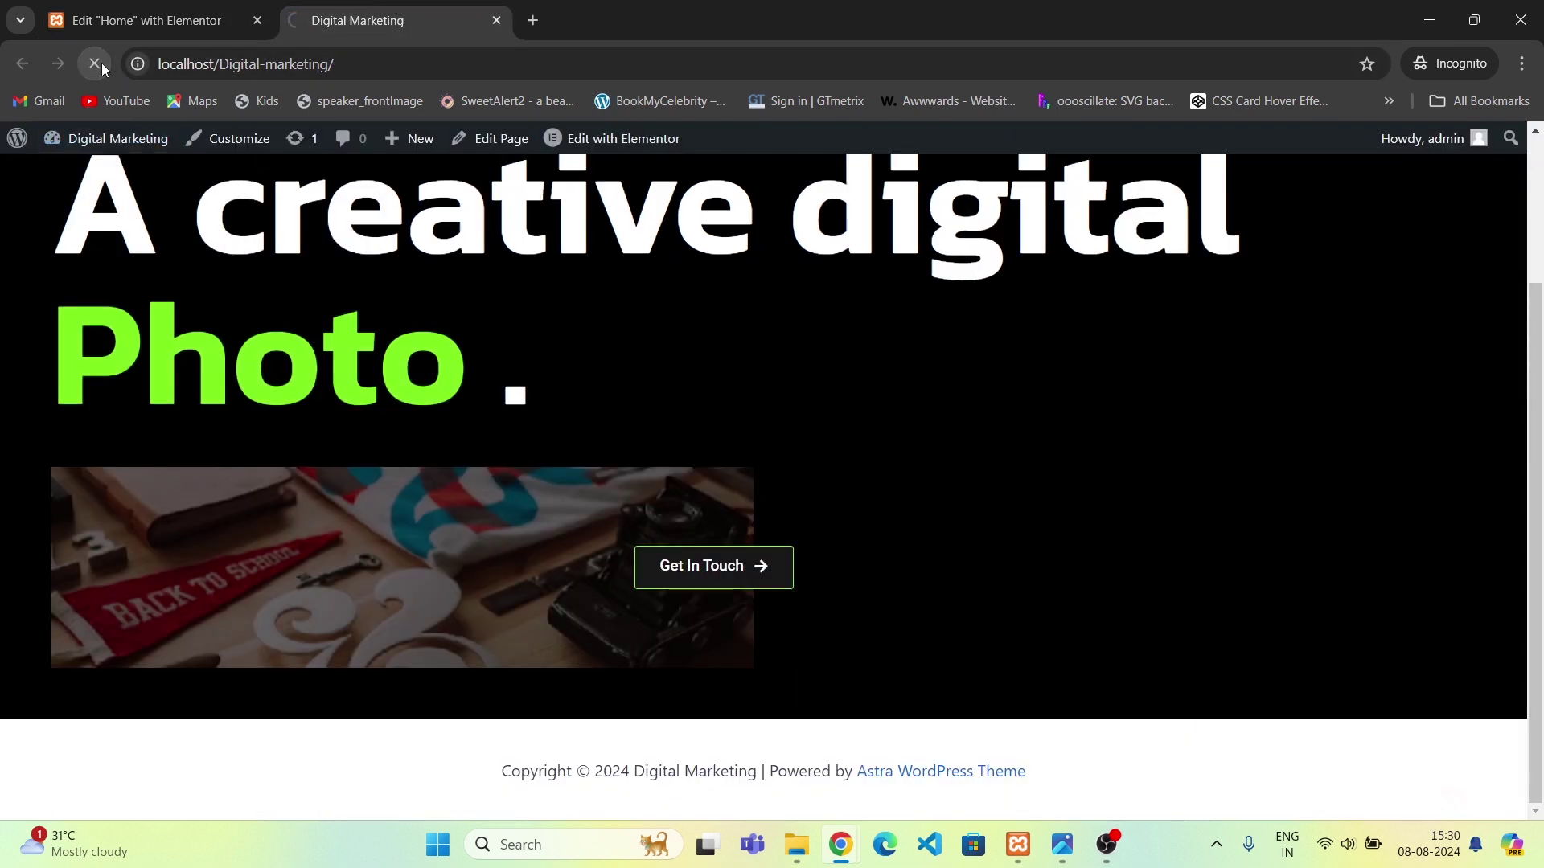
scroll(688, 507, "up", 3)
scroll(732, 484, "down", 1)
key("alt+Tab")
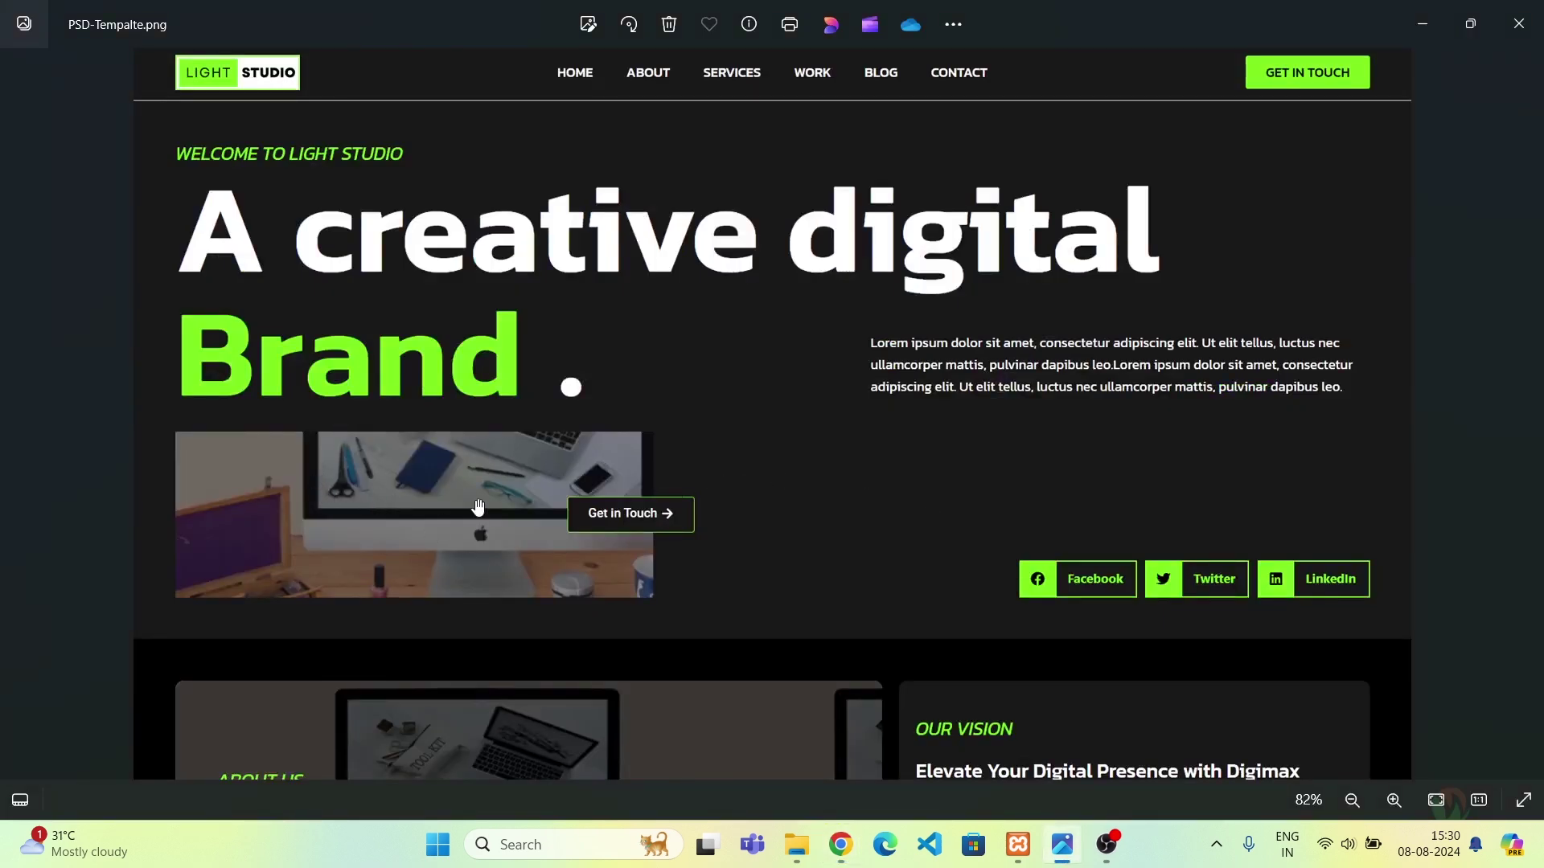
Compare the live page's hero section with the PSD template image, checking the area beside the slideshow.
key("alt+Tab")
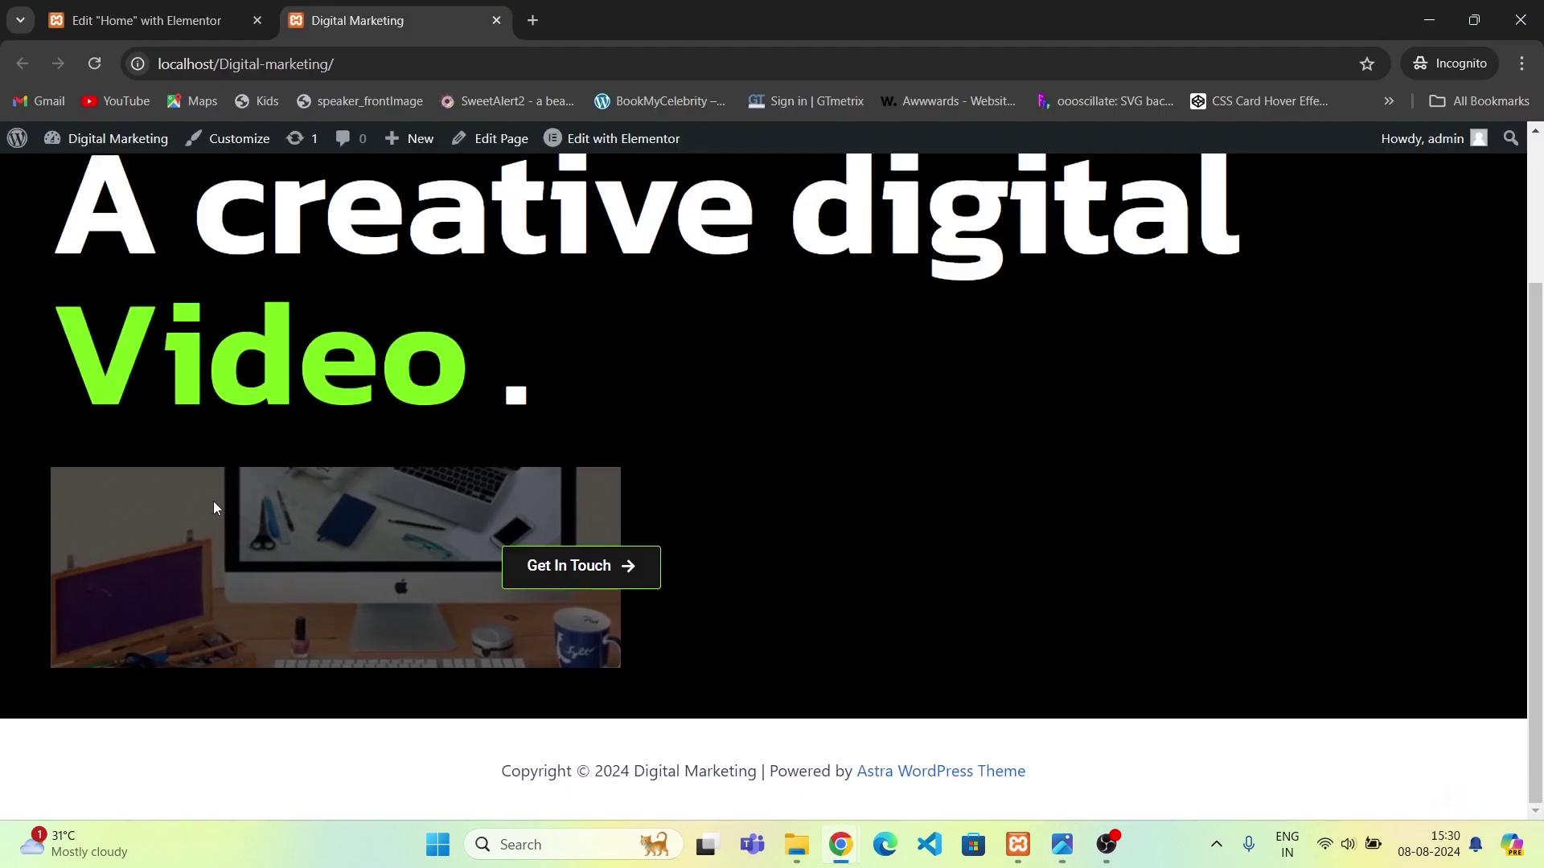
key("alt+Tab")
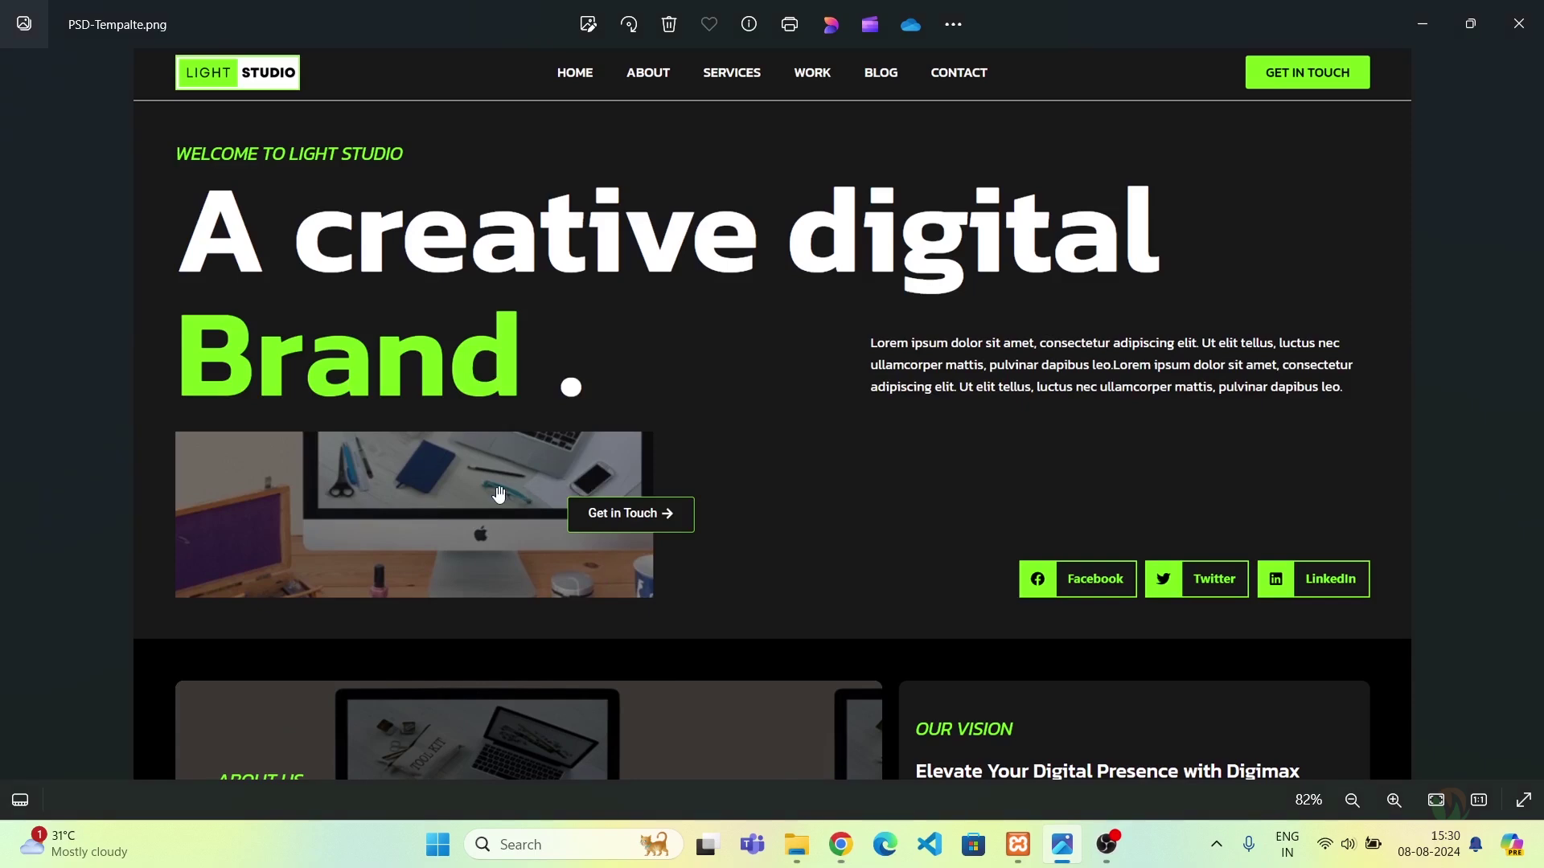
key("alt+Tab")
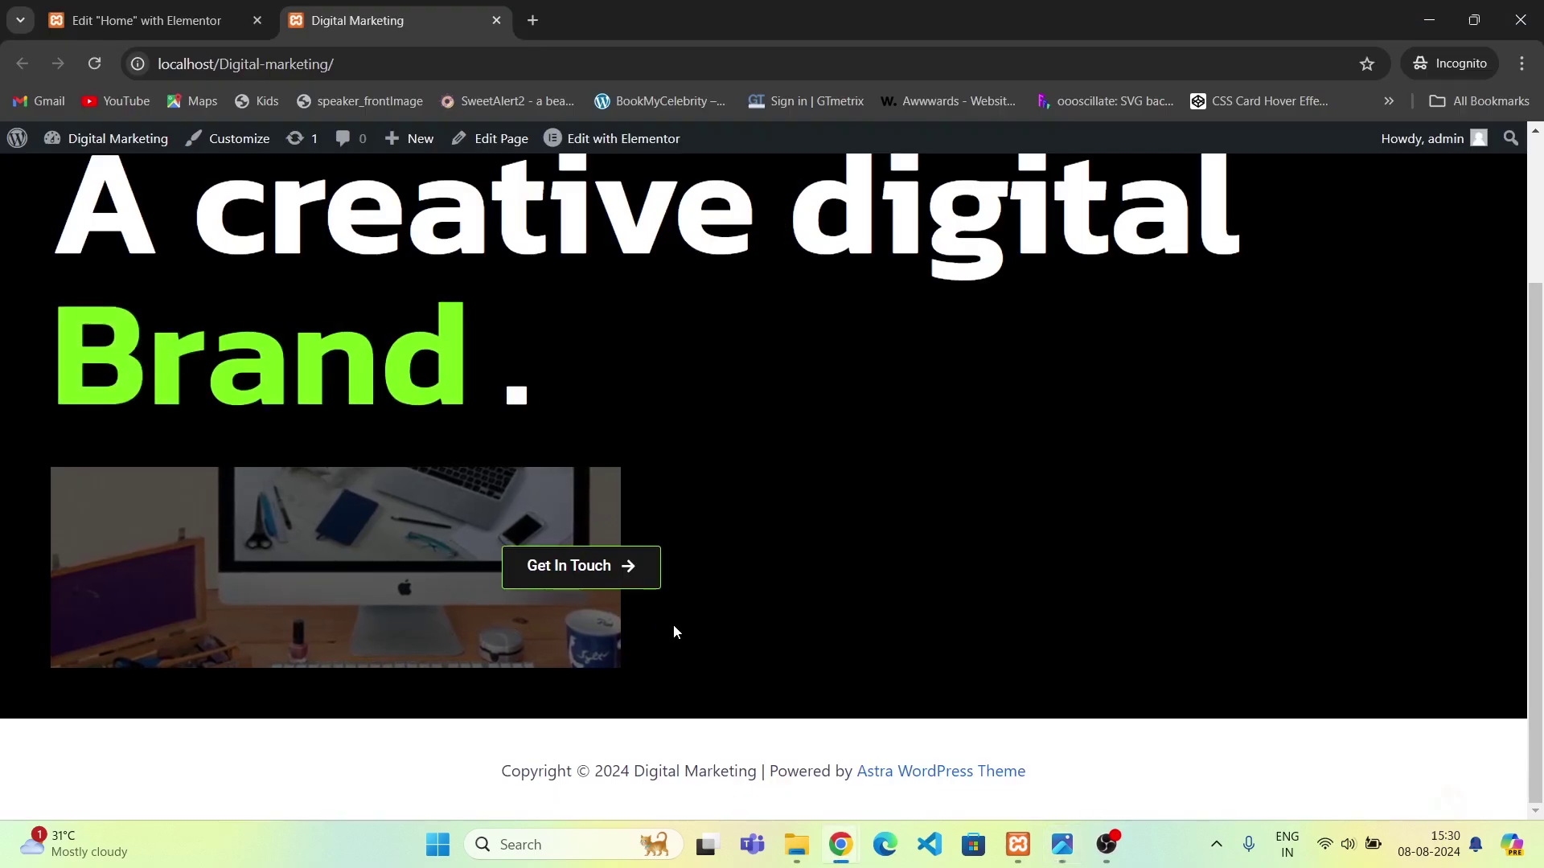
scroll(884, 556, "up", 1)
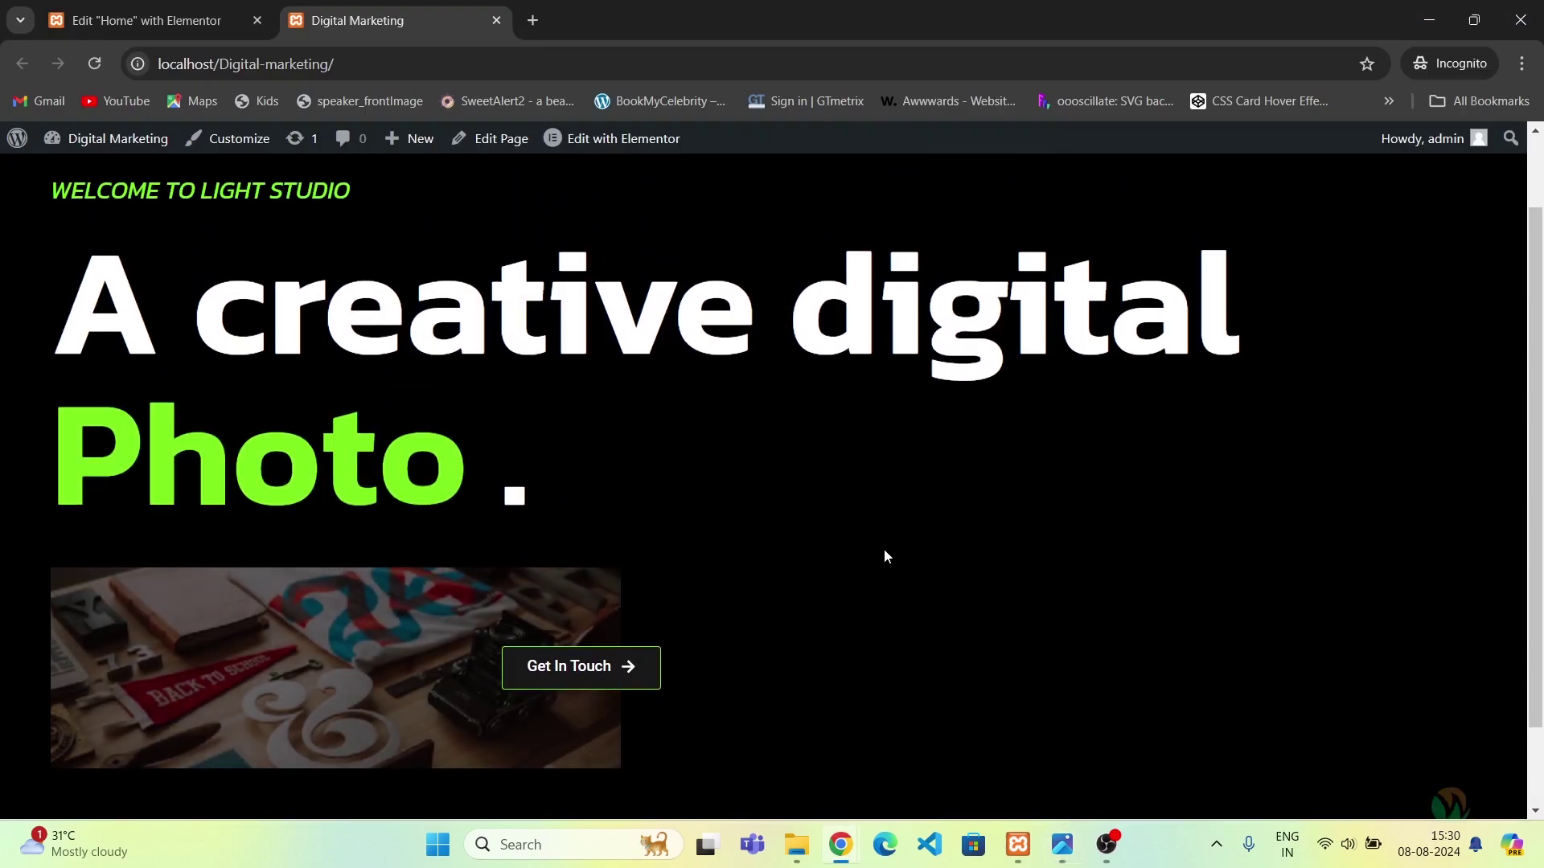
key("alt+Tab")
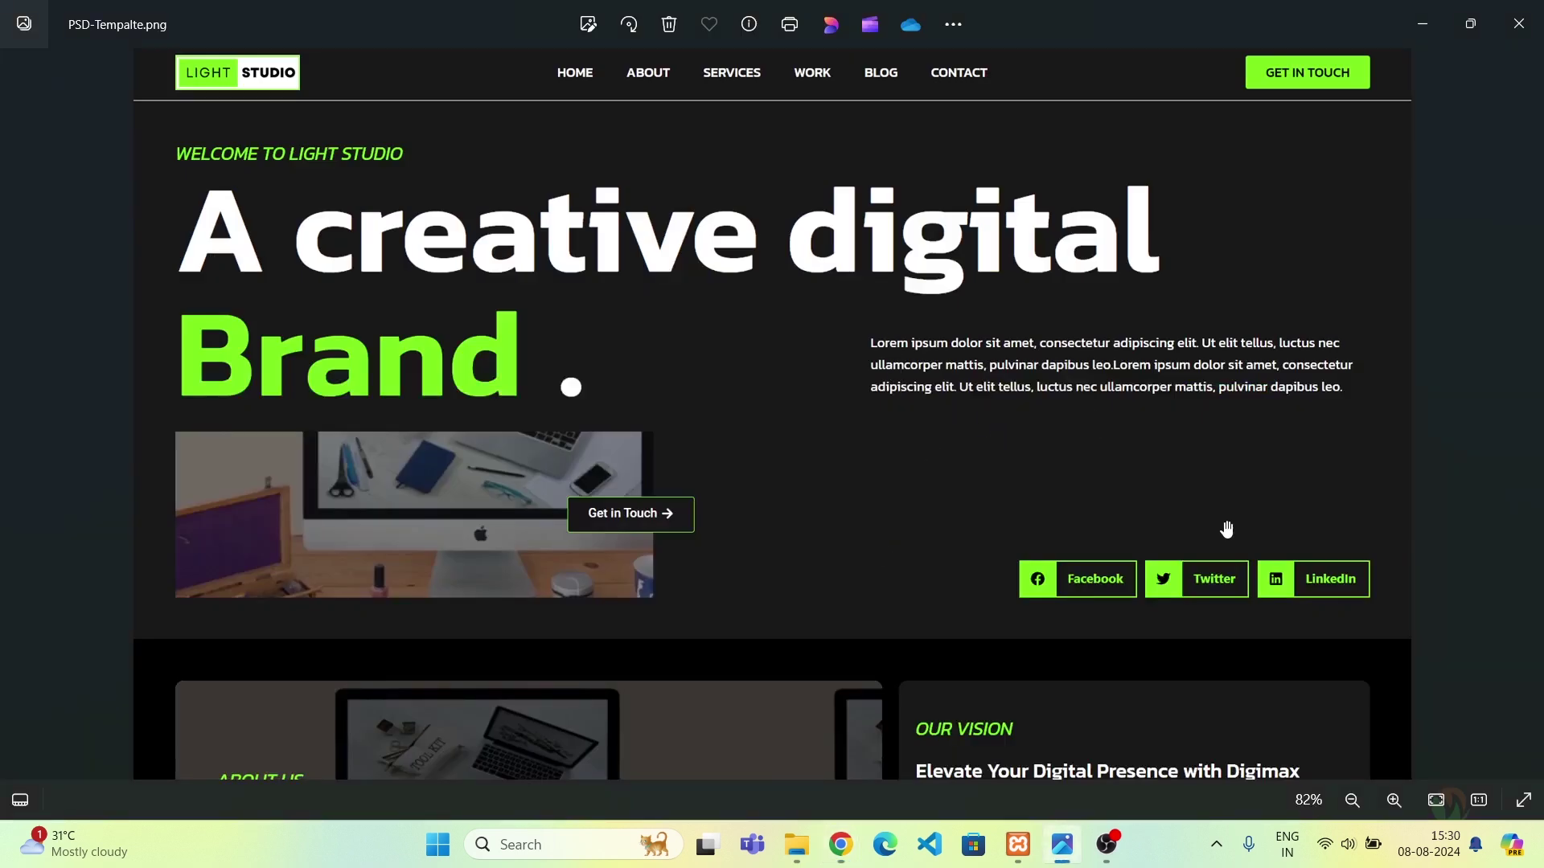
In the Elementor editor, add a Text Editor widget to the empty second Box container inside Bottom.
key("alt+Tab")
left_click(132, 20)
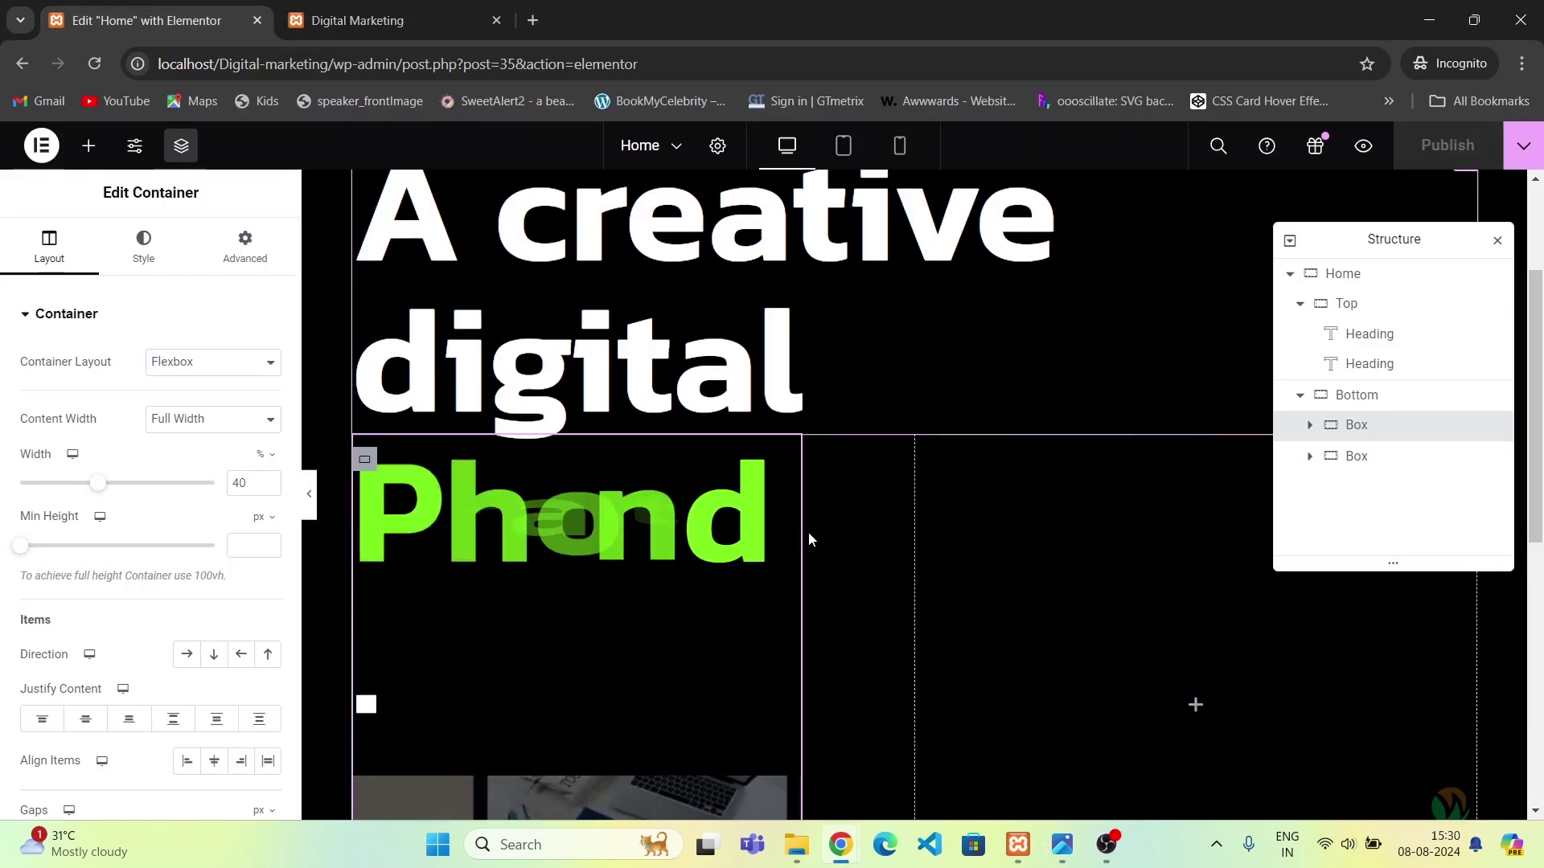
left_click(1196, 707)
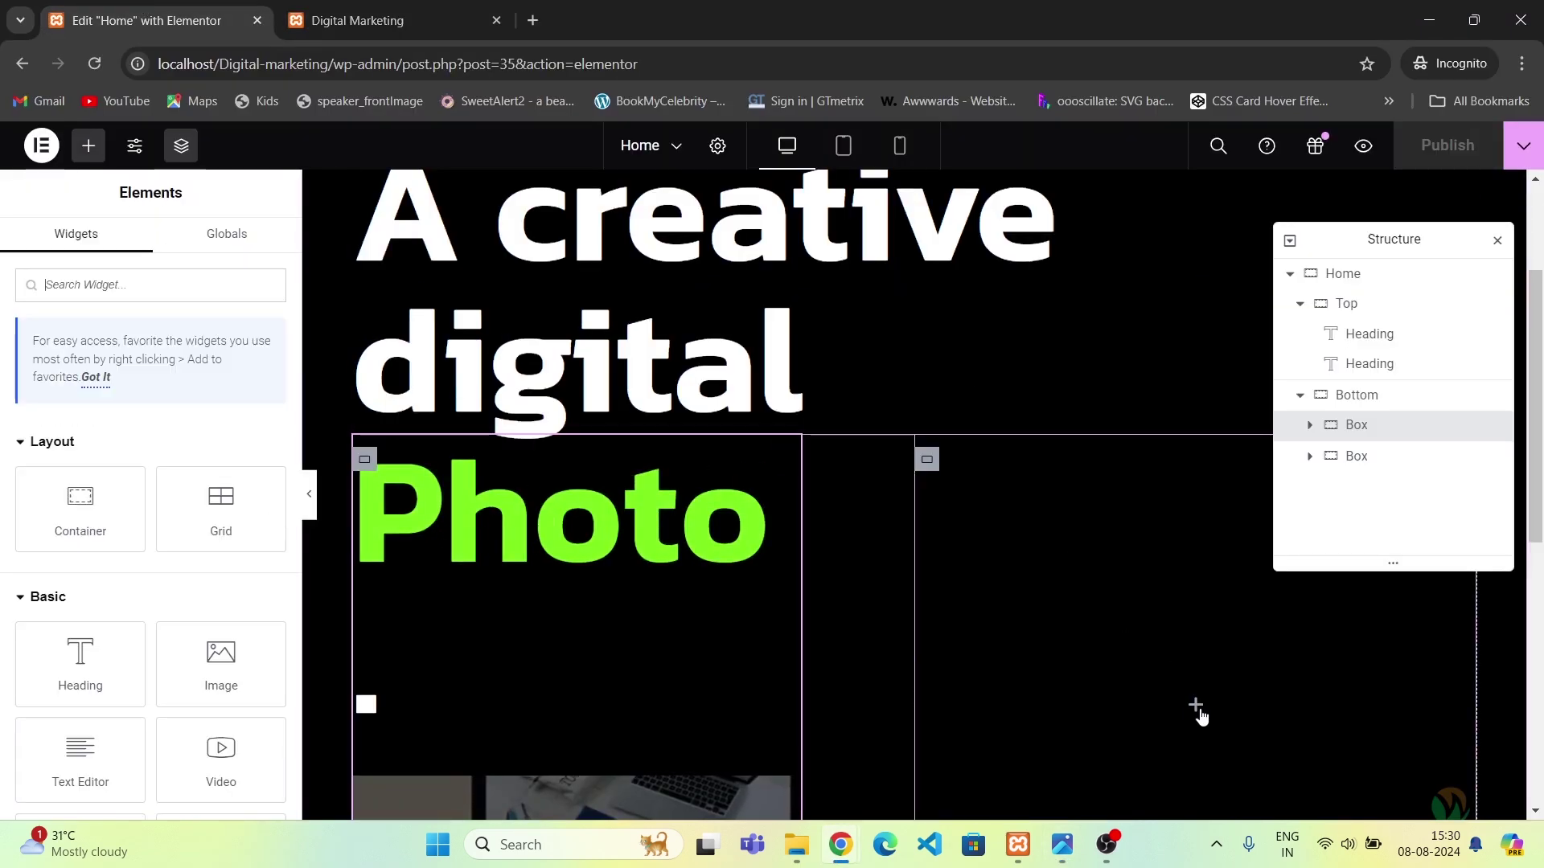
scroll(1156, 587, "down", 3)
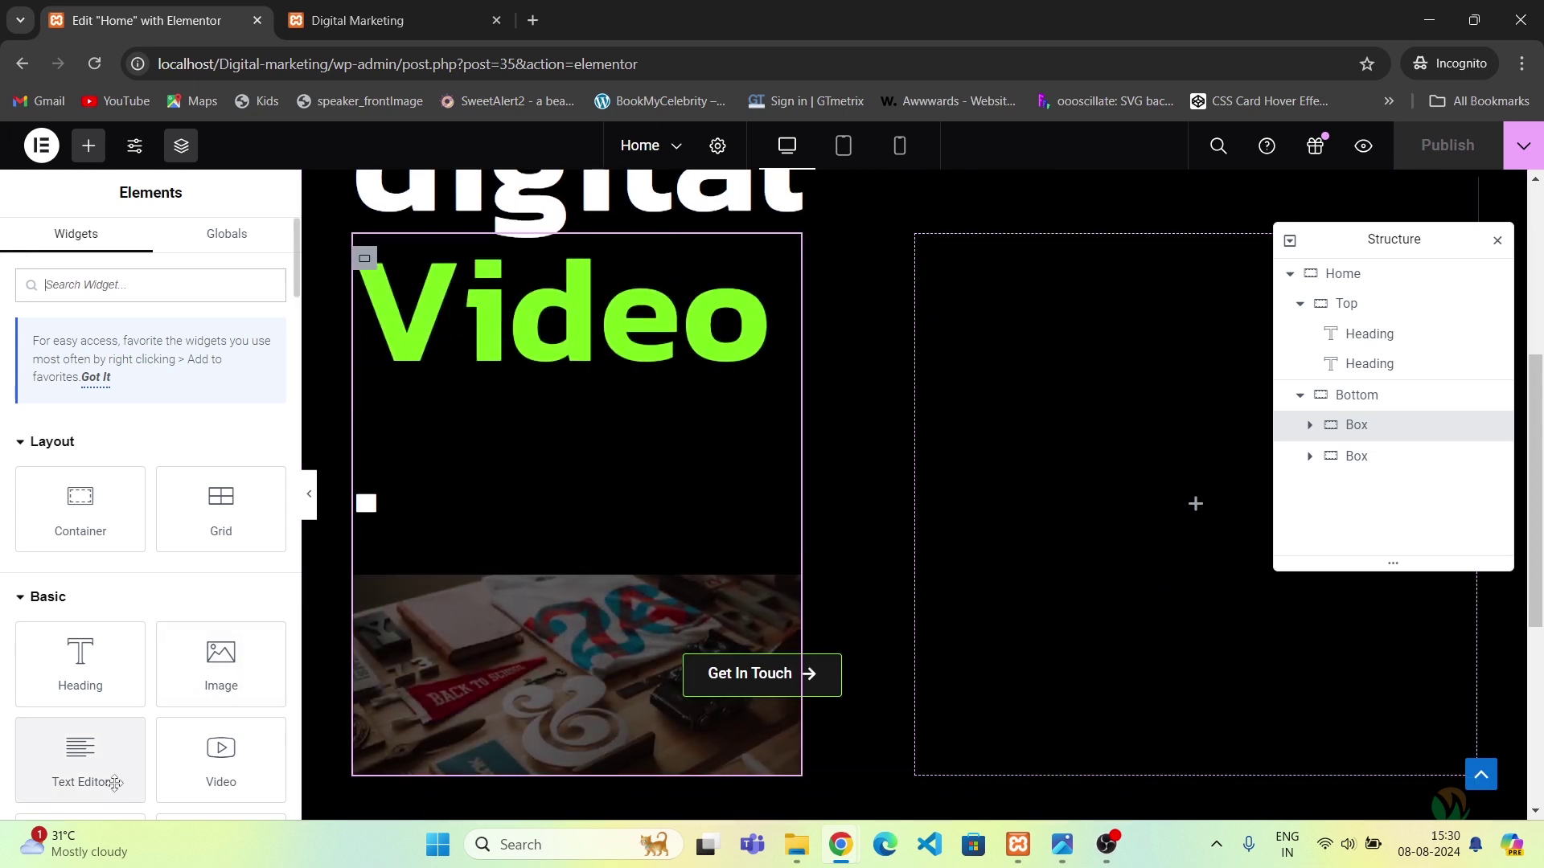
left_click_drag(67, 774, 1238, 504)
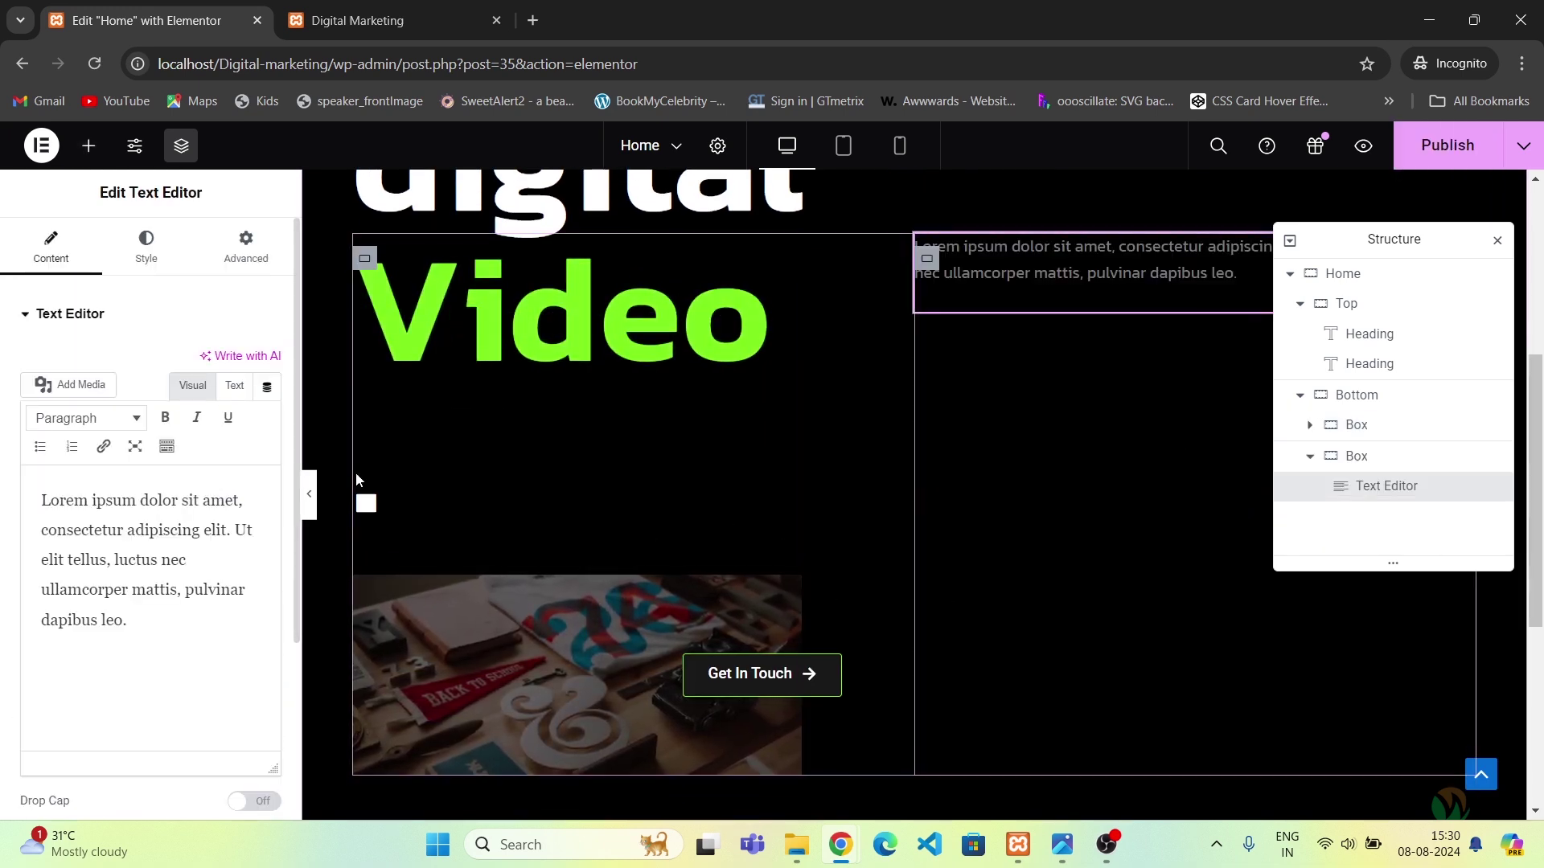
Duplicate the lorem ipsum text within the new Text Editor paragraph and close the Structure view.
triple_click(166, 571)
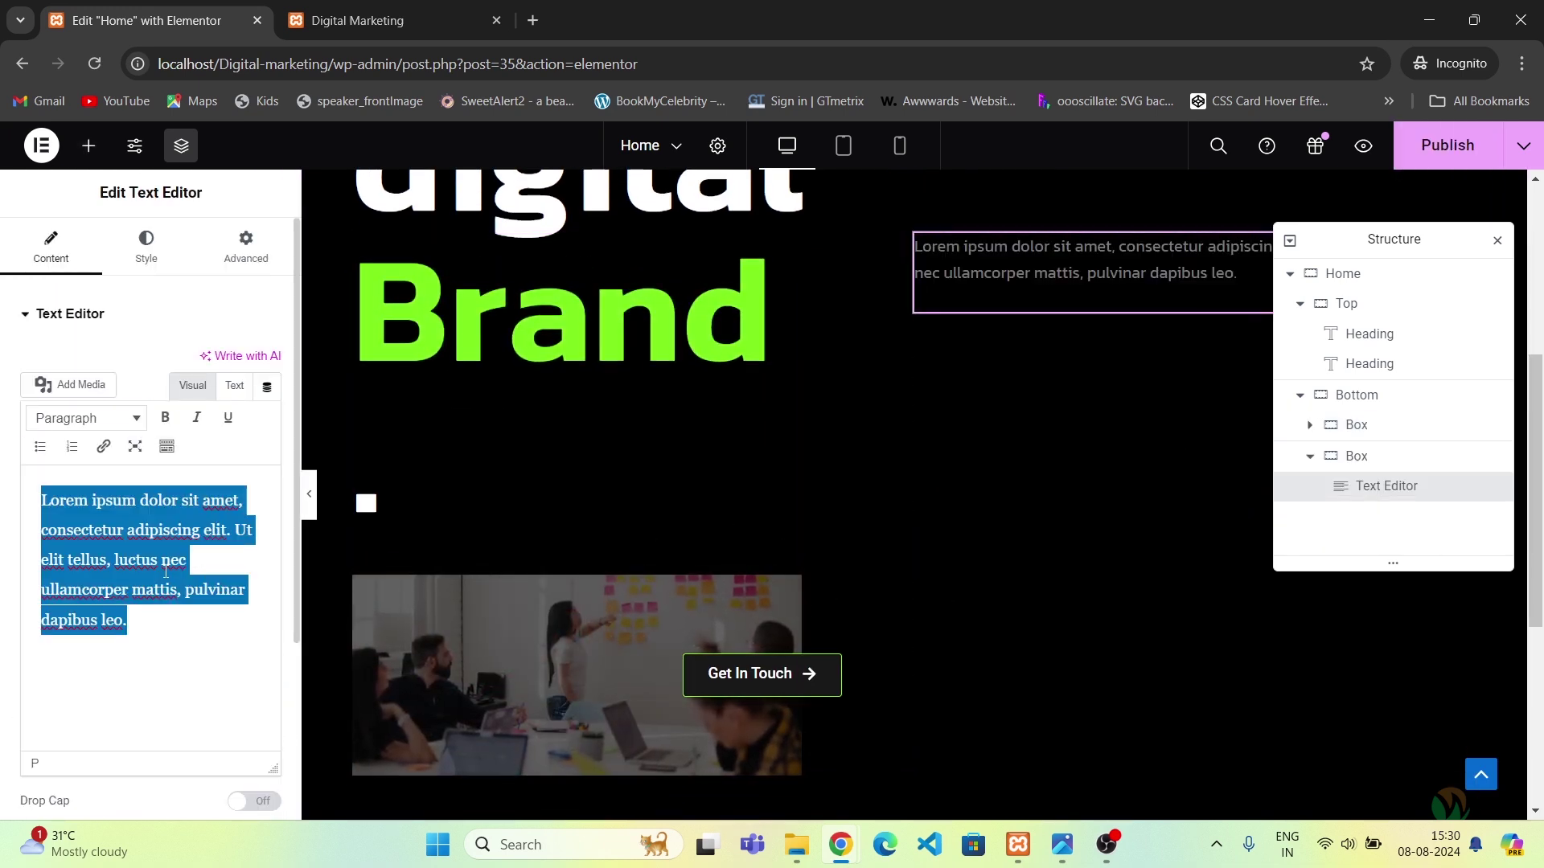
key("ctrl+c")
left_click(173, 623)
key("ctrl+v")
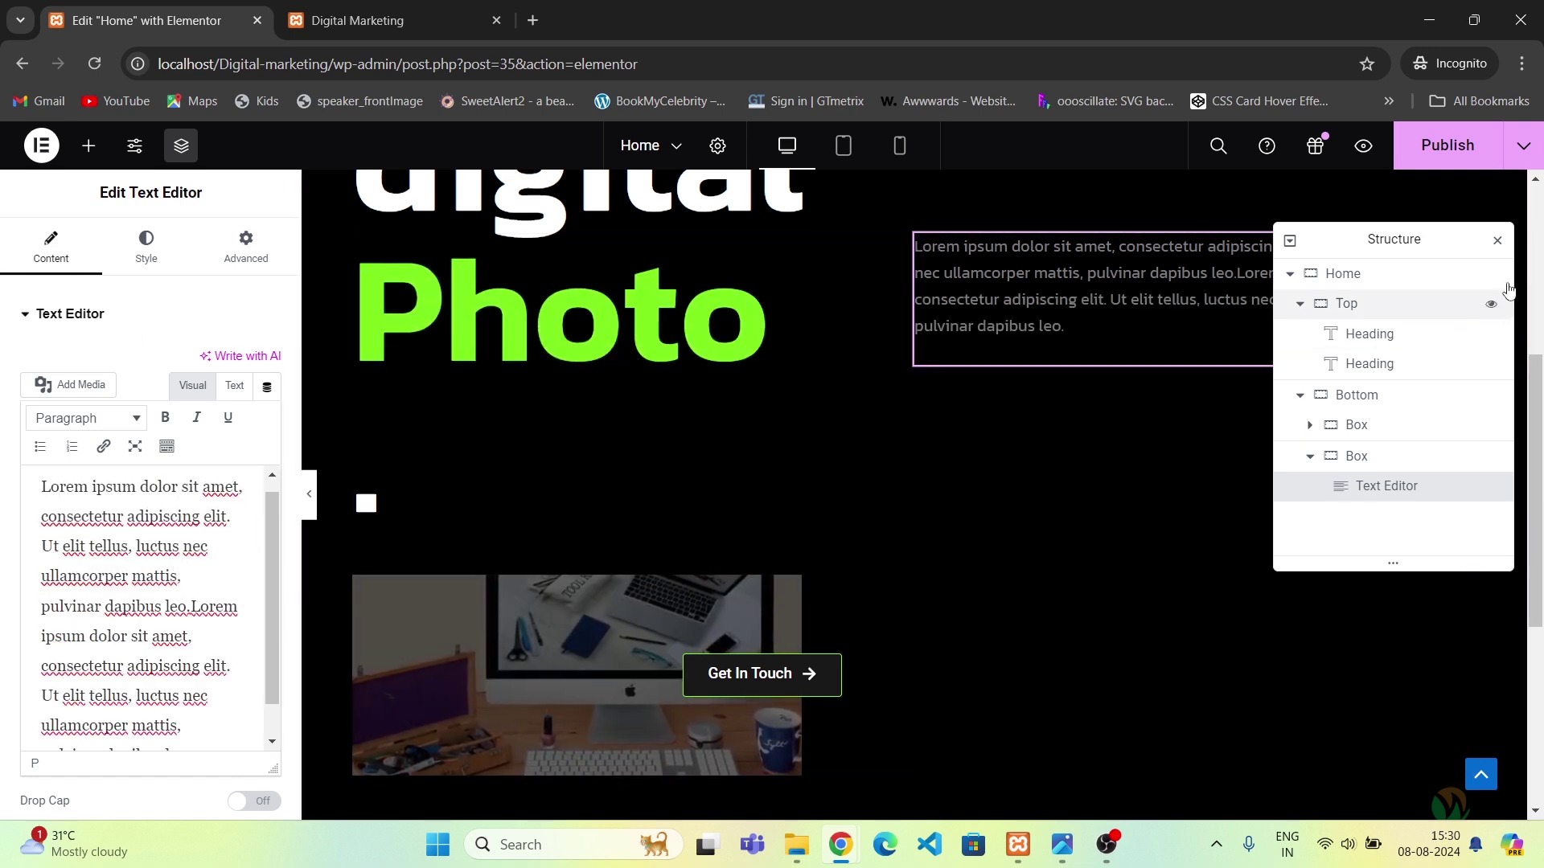
left_click(1497, 241)
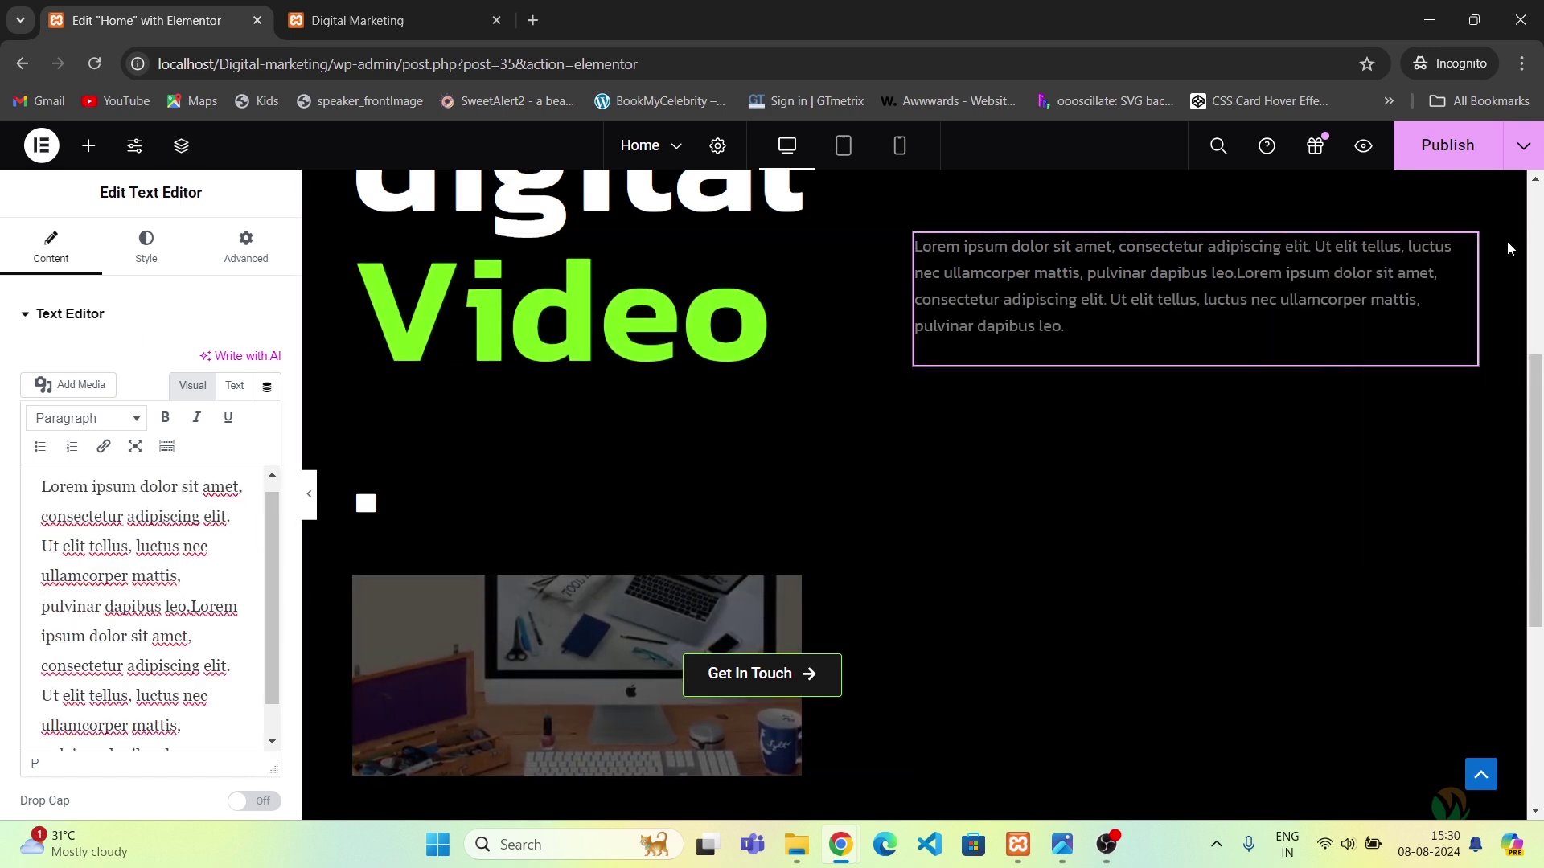
Apply the Primary global font to the lorem ipsum paragraph's typography.
left_click(241, 251)
left_click(162, 258)
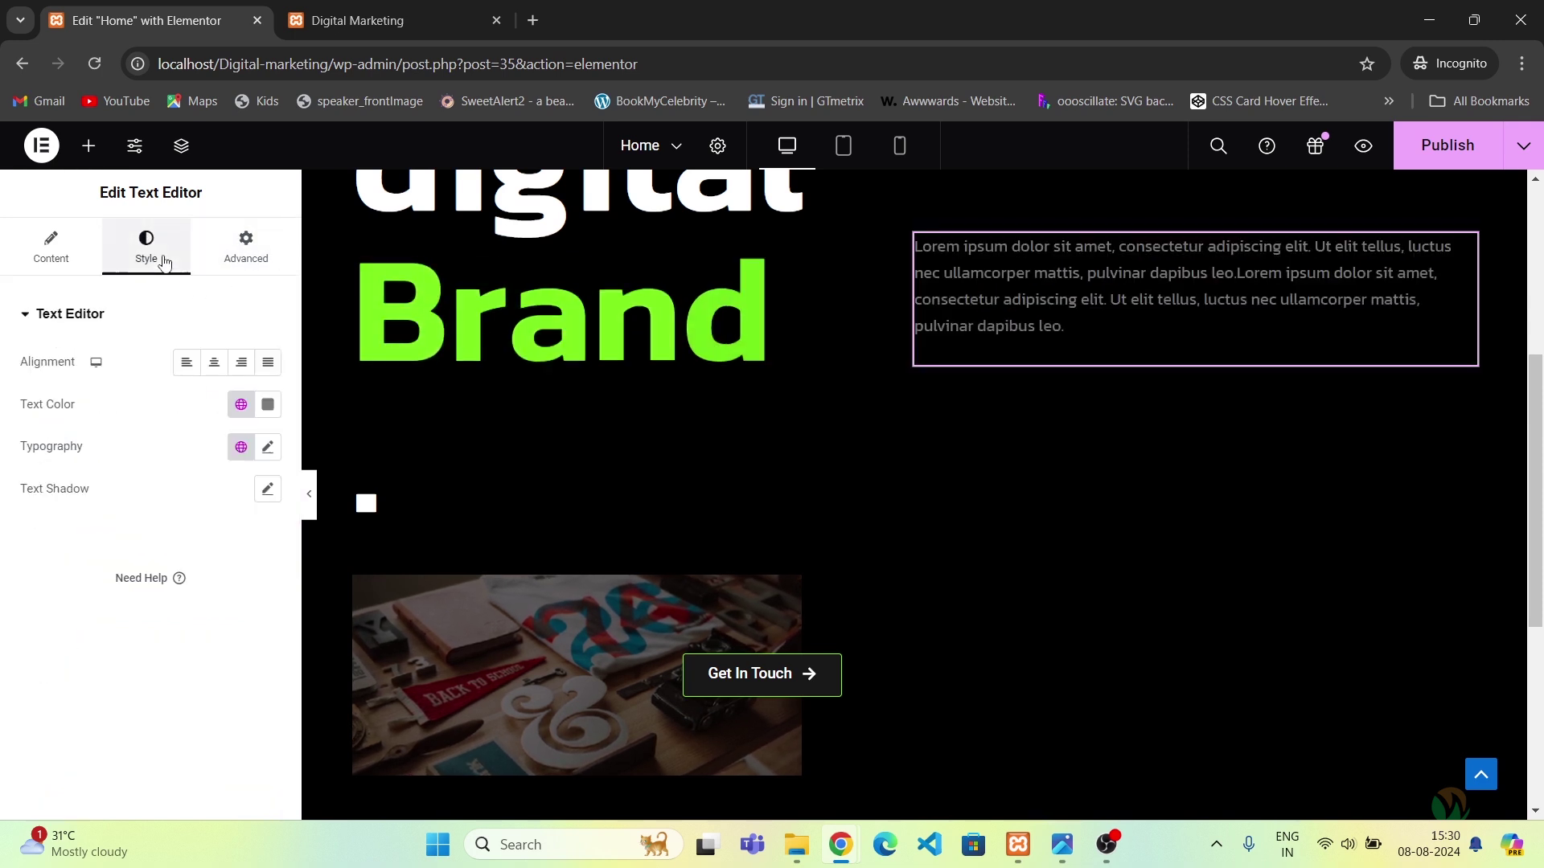
left_click(246, 412)
left_click(246, 414)
left_click(242, 410)
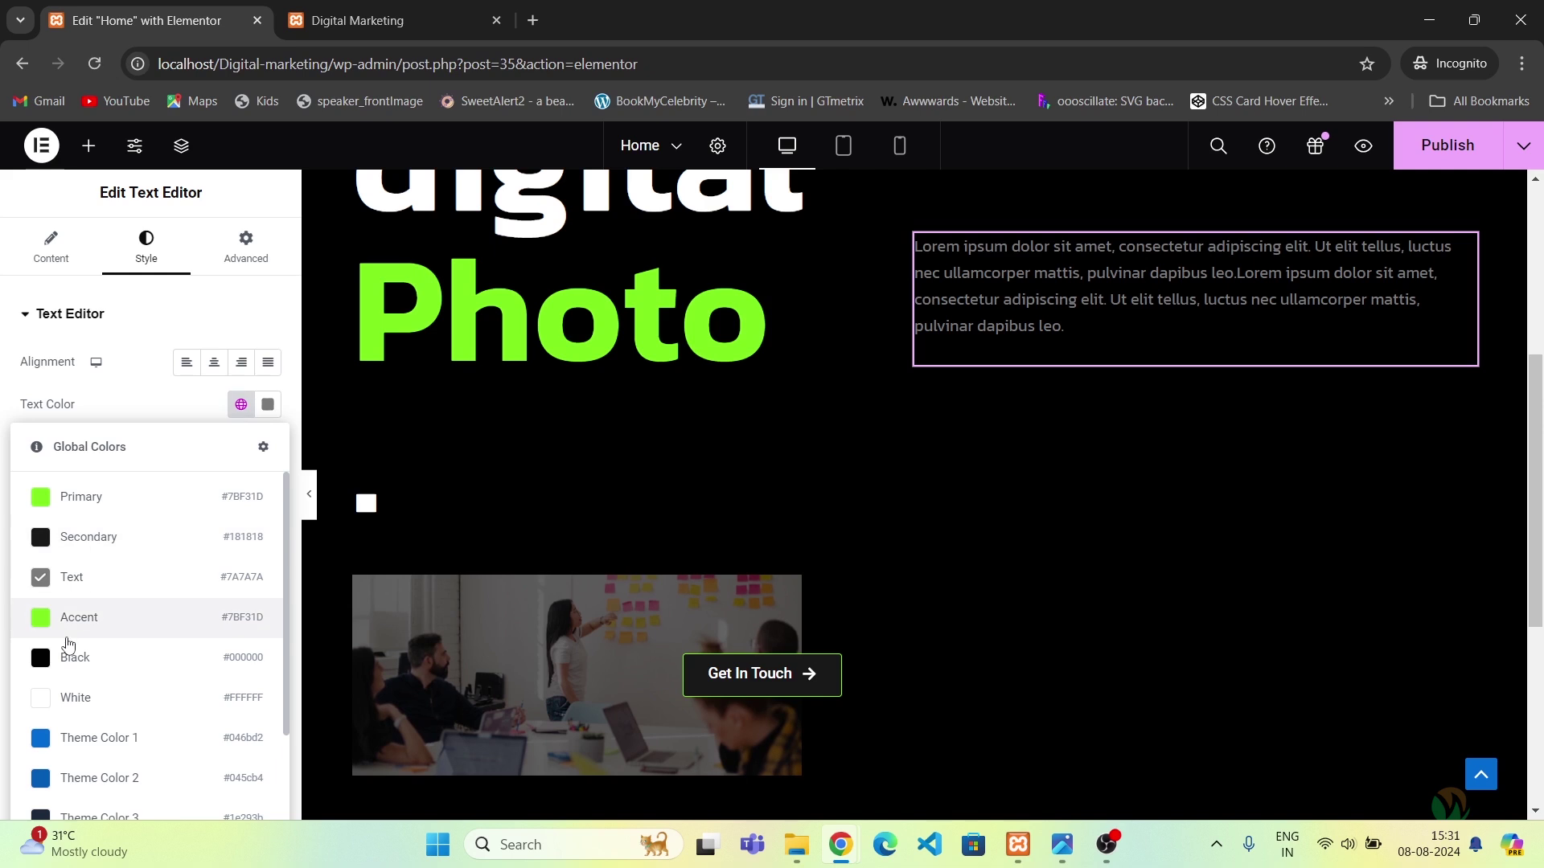
left_click(245, 407)
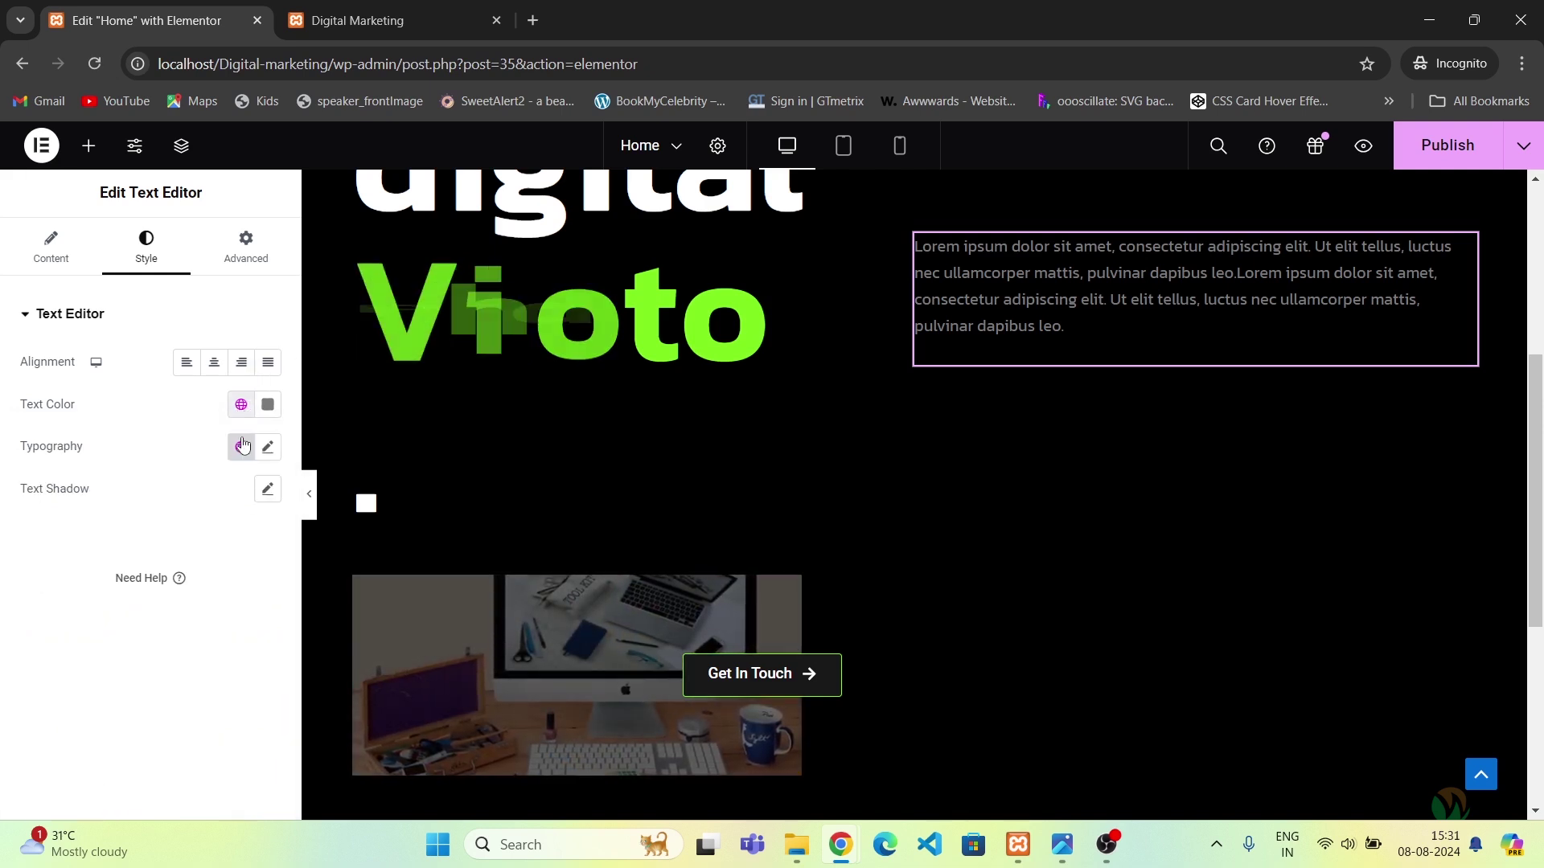
left_click(241, 447)
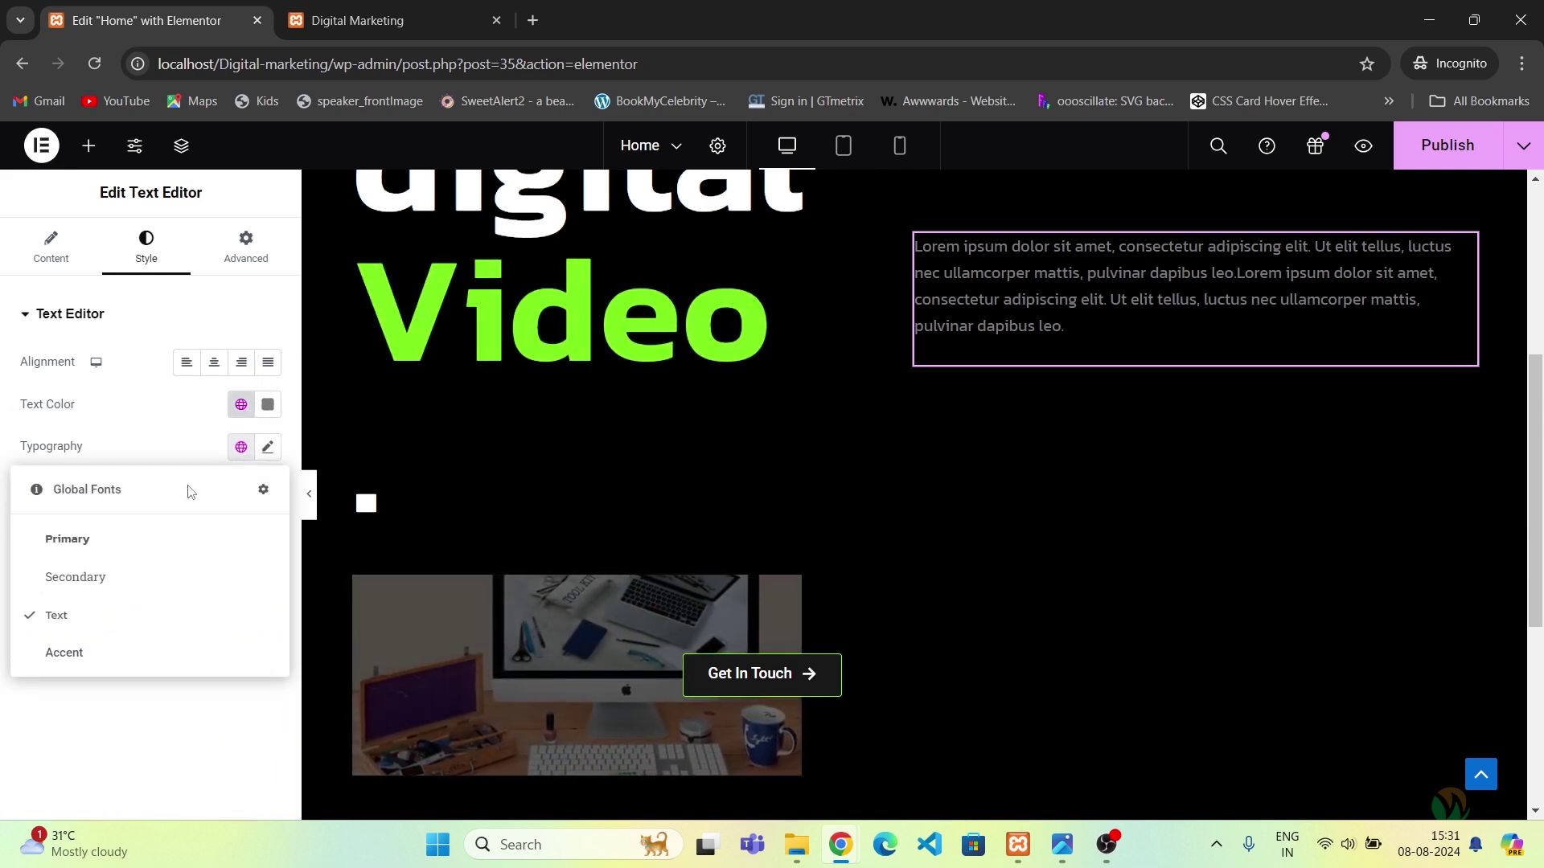
left_click(105, 548)
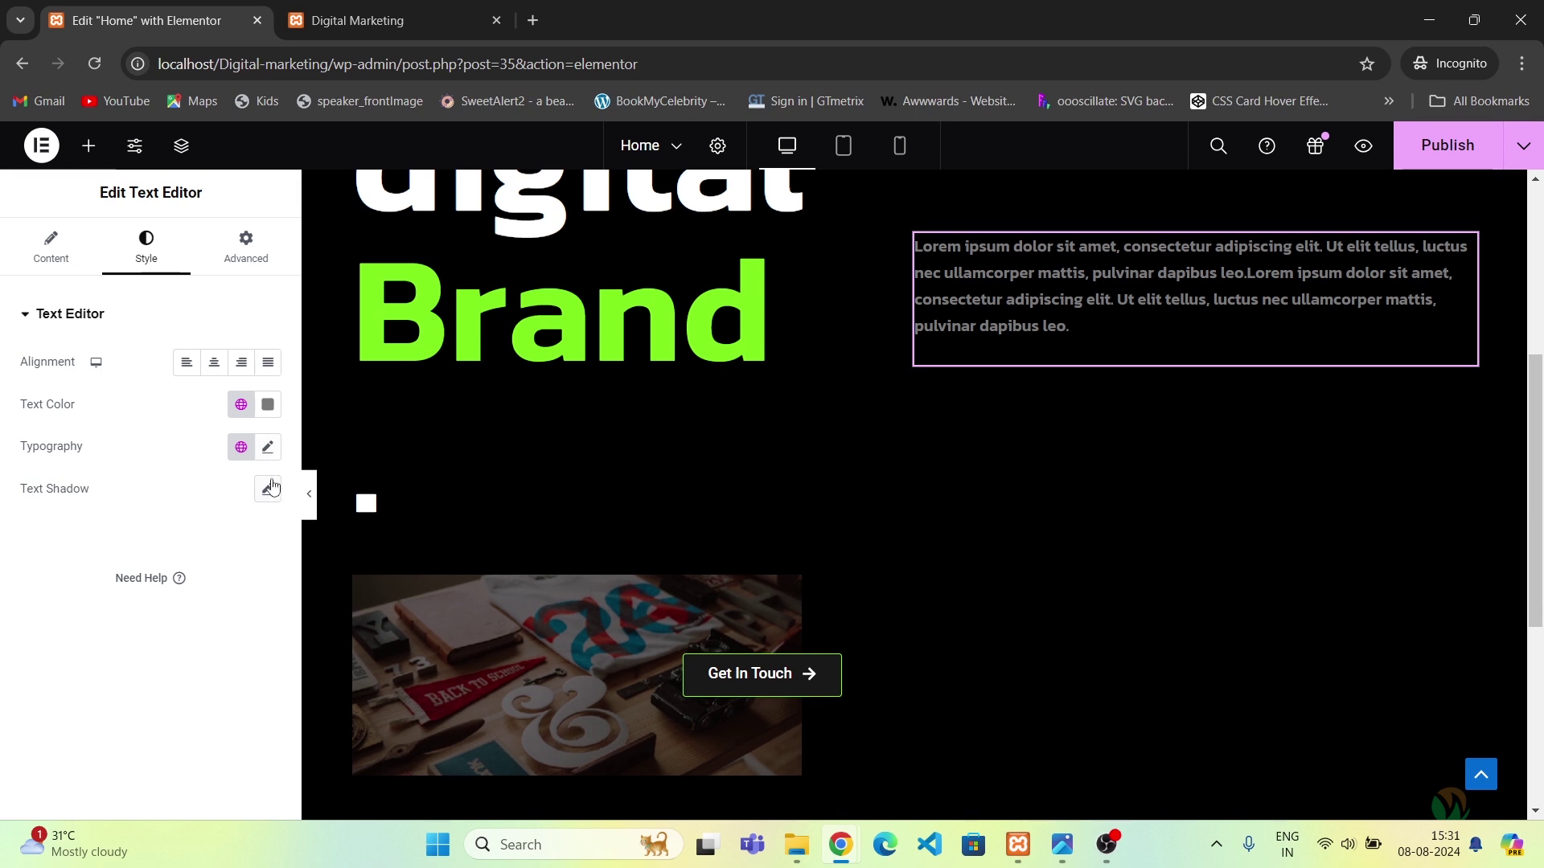
Give the lorem ipsum paragraph a custom width of 500 px.
left_click(256, 249)
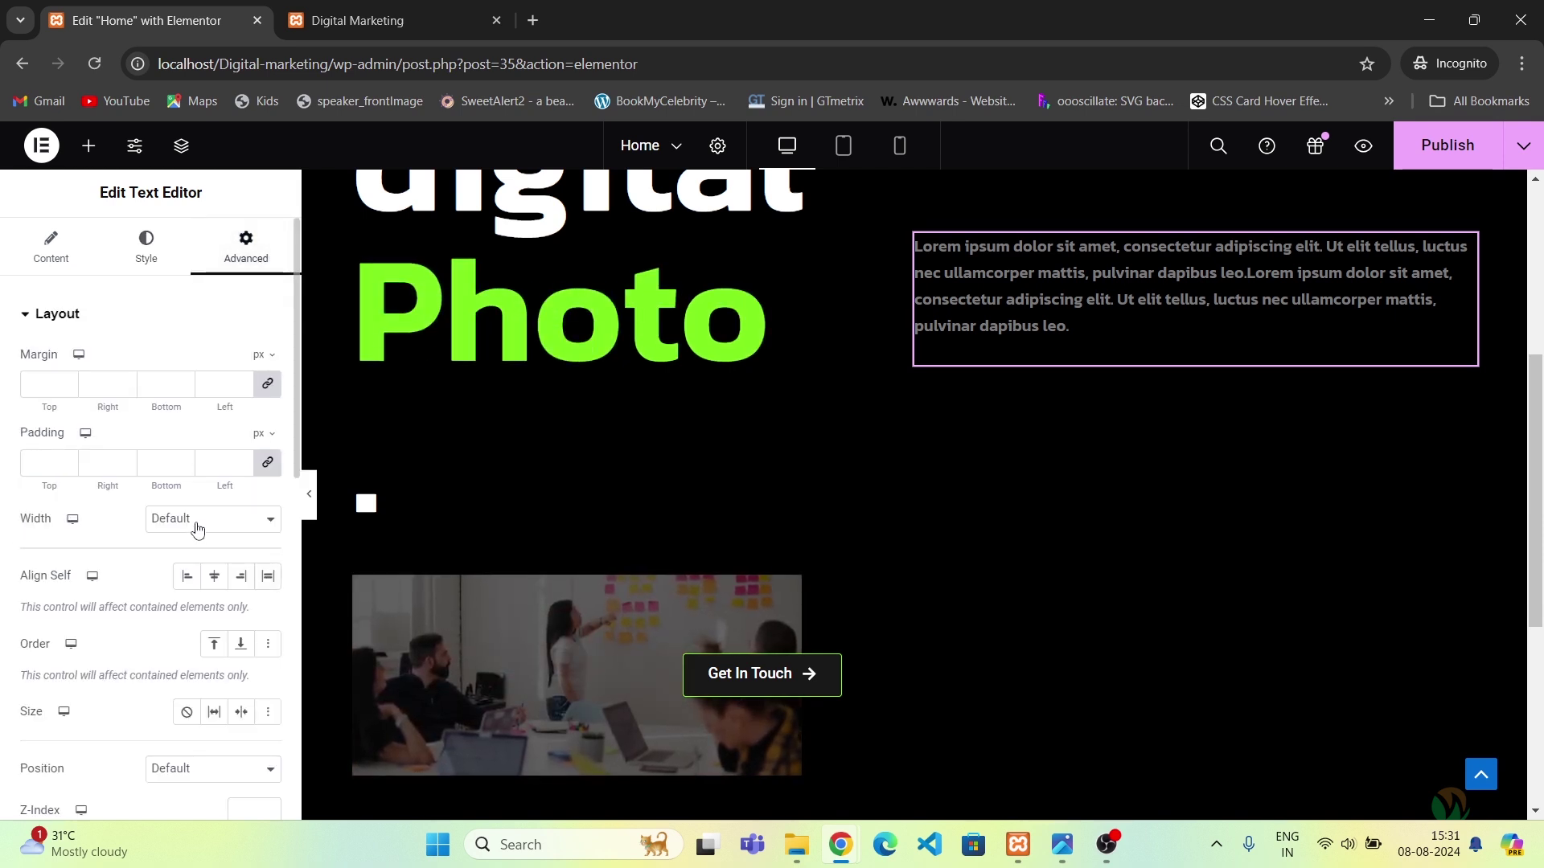
left_click(198, 529)
left_click(199, 587)
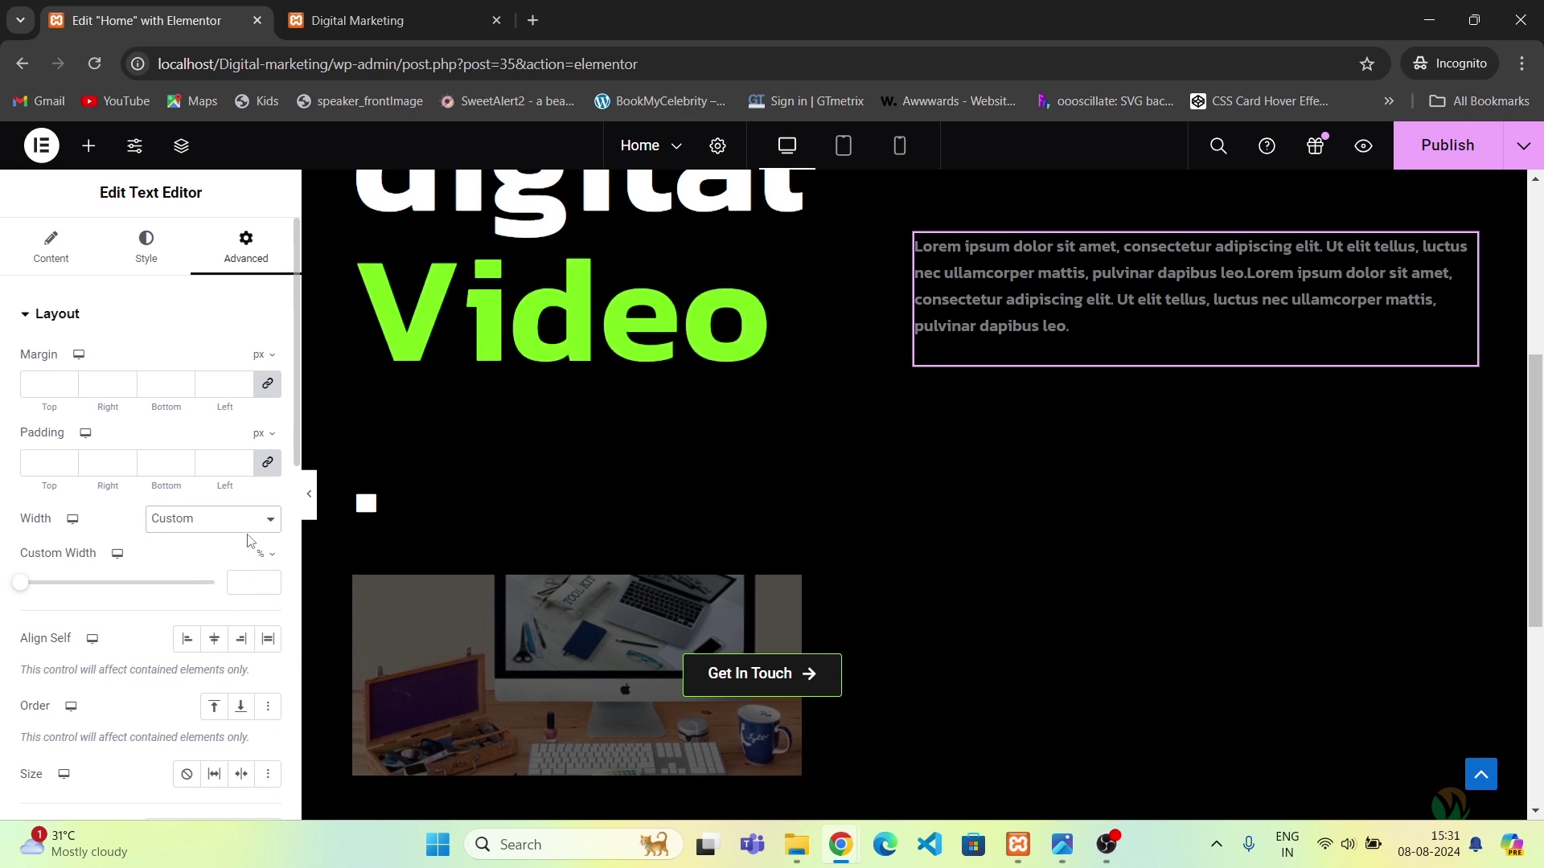
left_click(250, 583)
type("400")
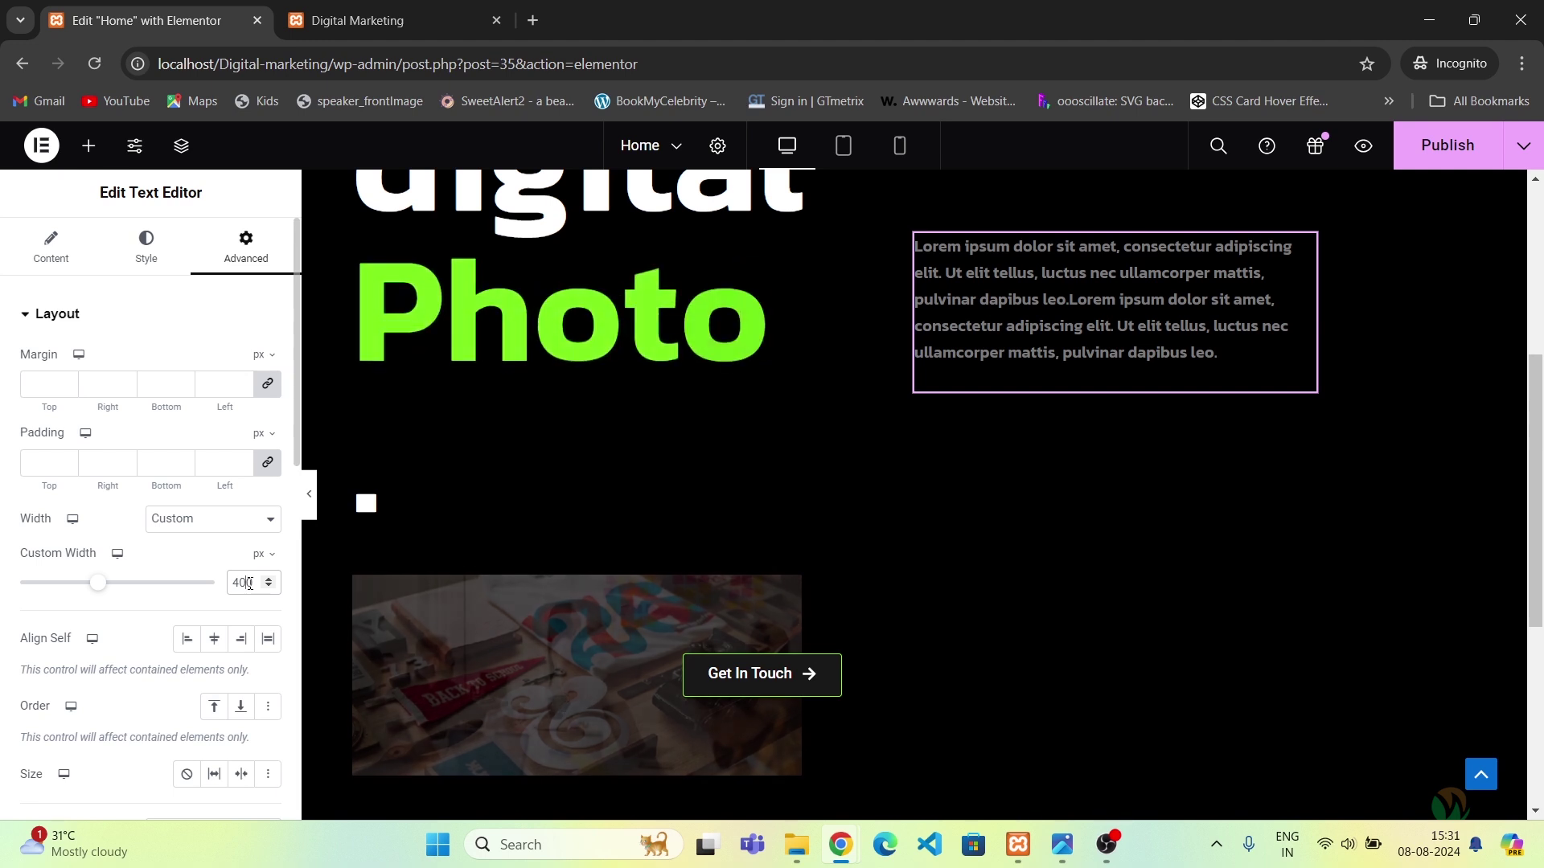
double_click(250, 583)
type("5000")
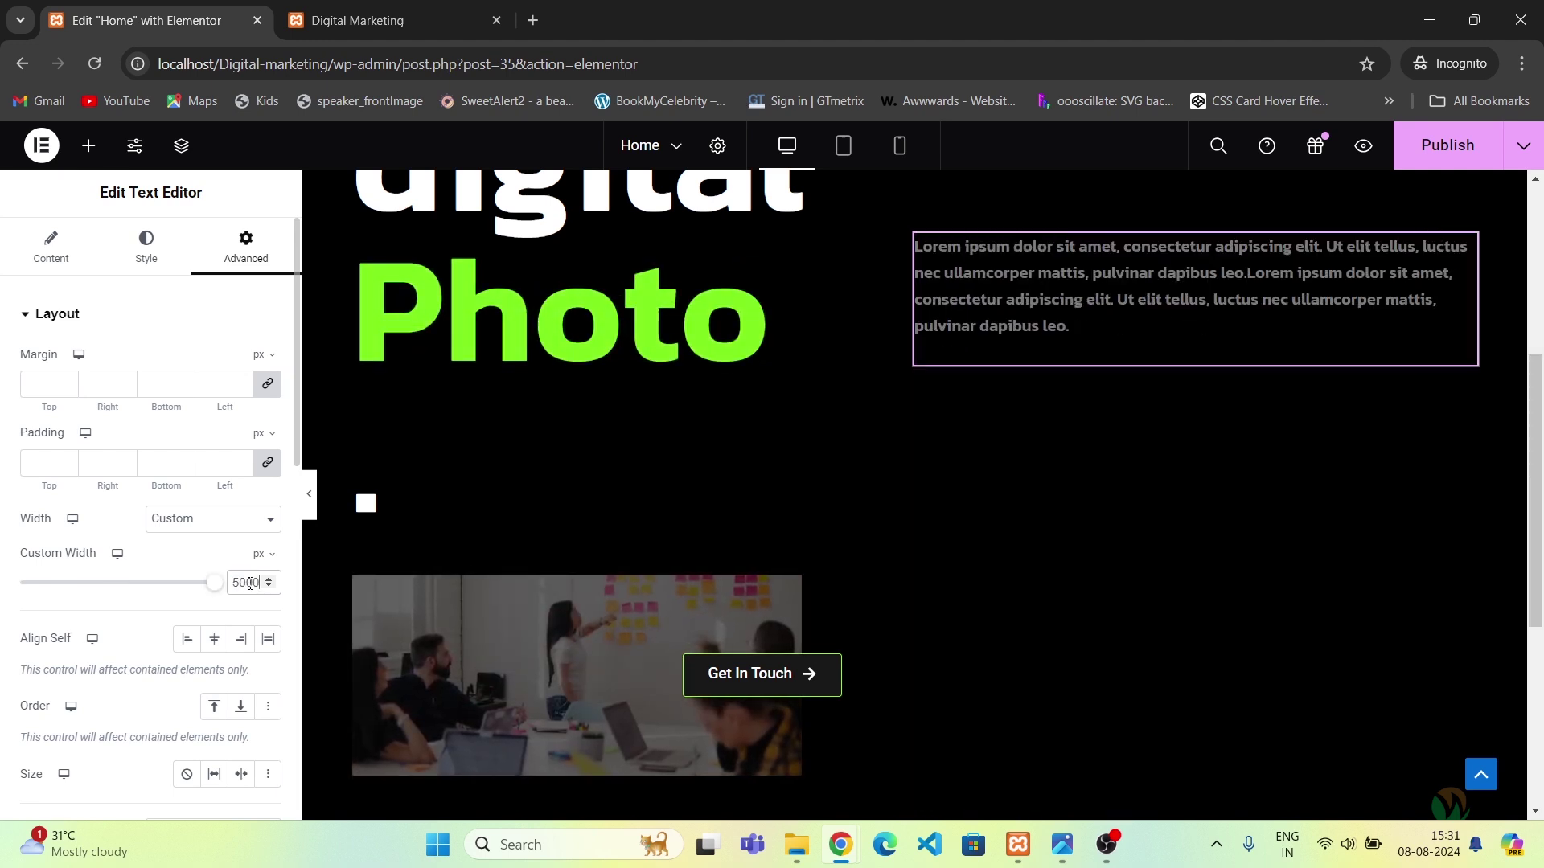
key("BackSpace")
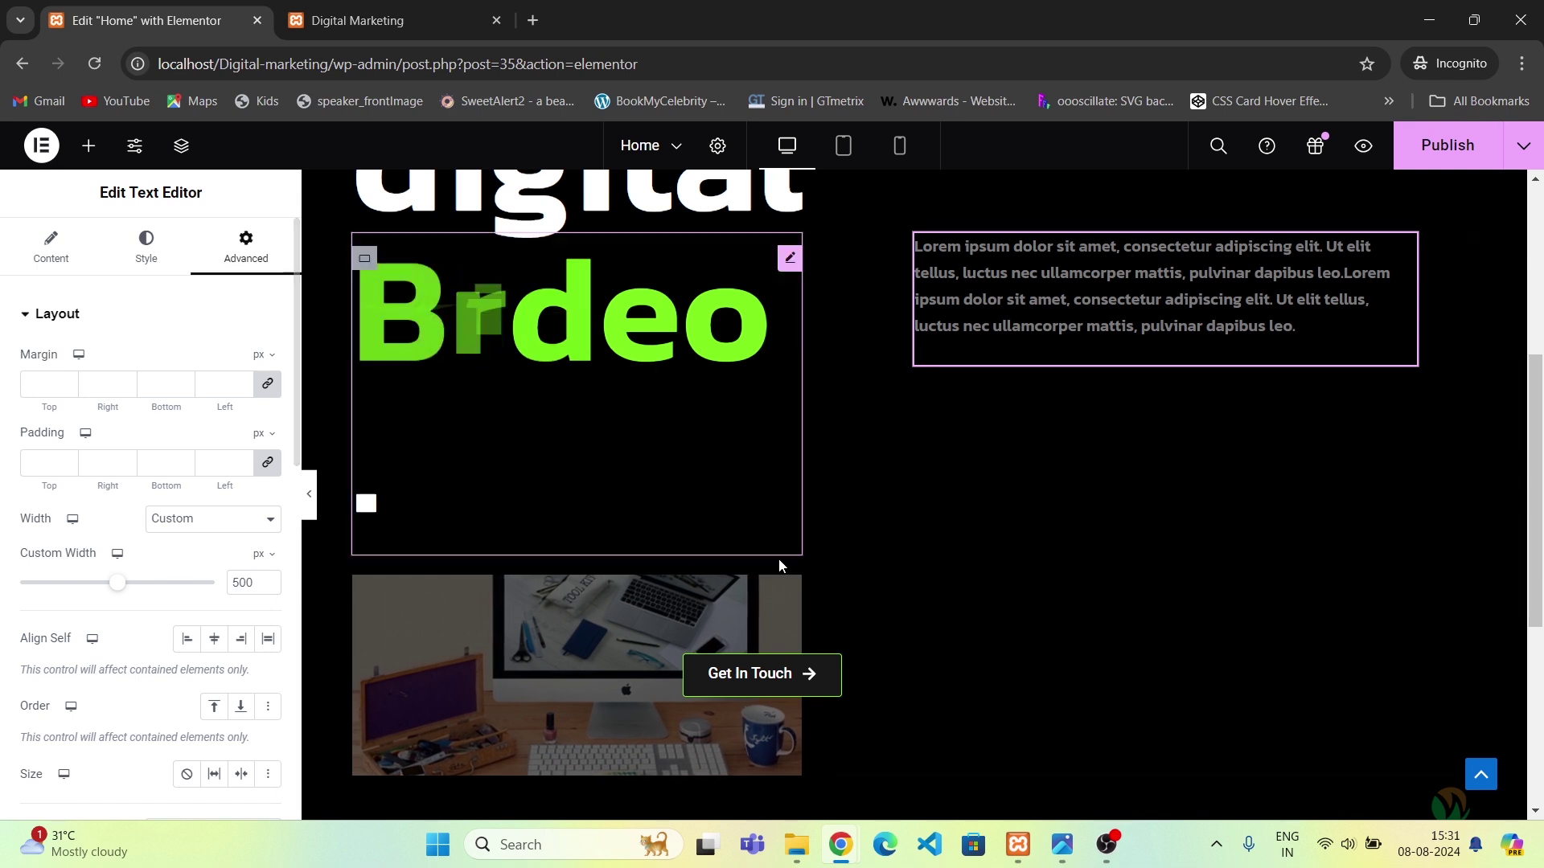
Align the items of the second Box container inside Bottom to the end.
left_click(928, 261)
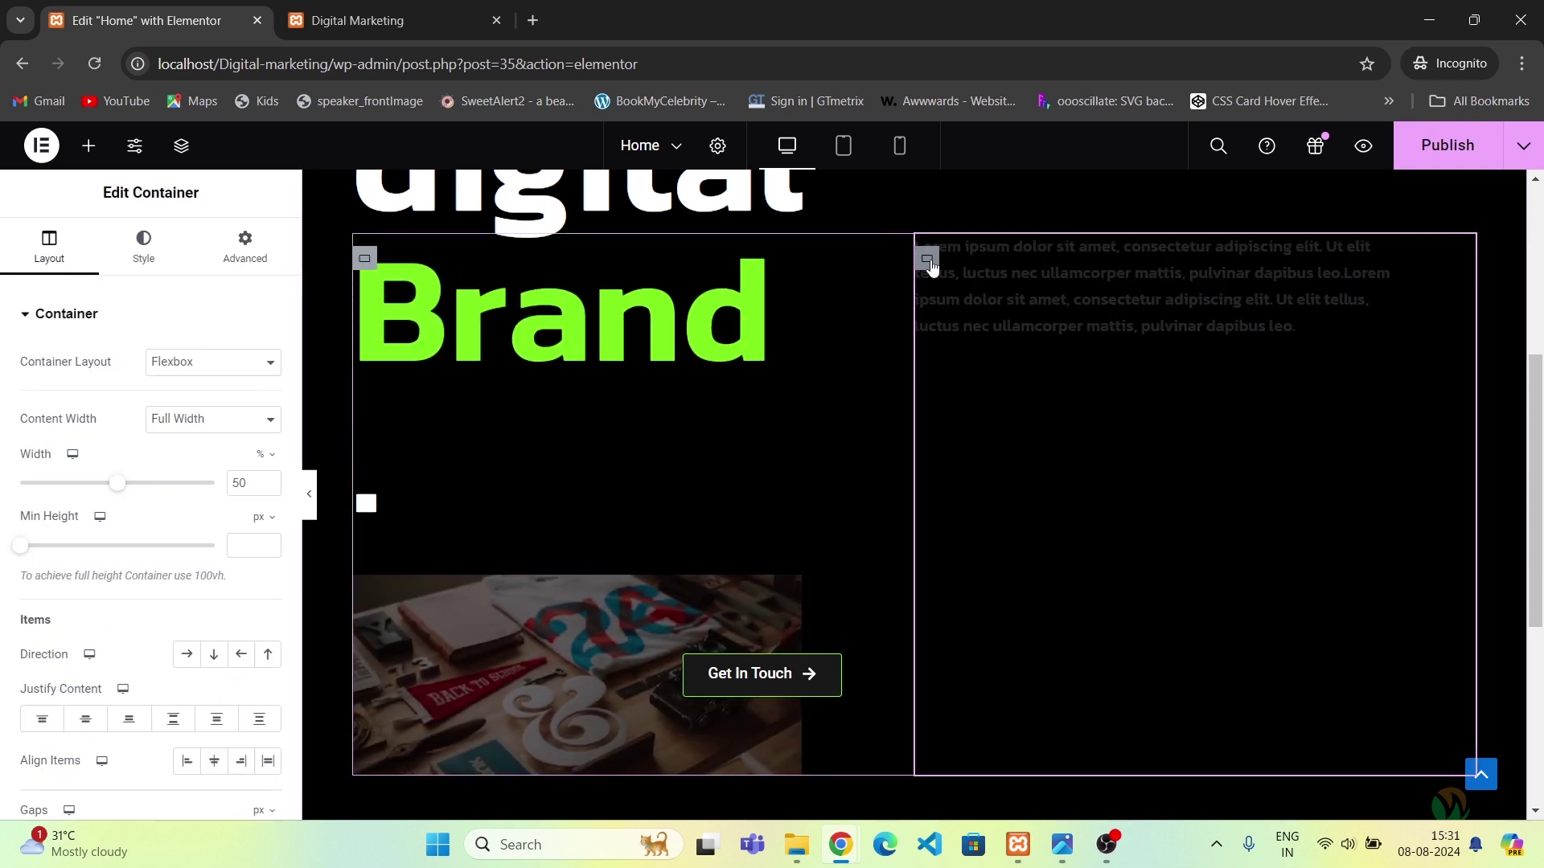
left_click(181, 145)
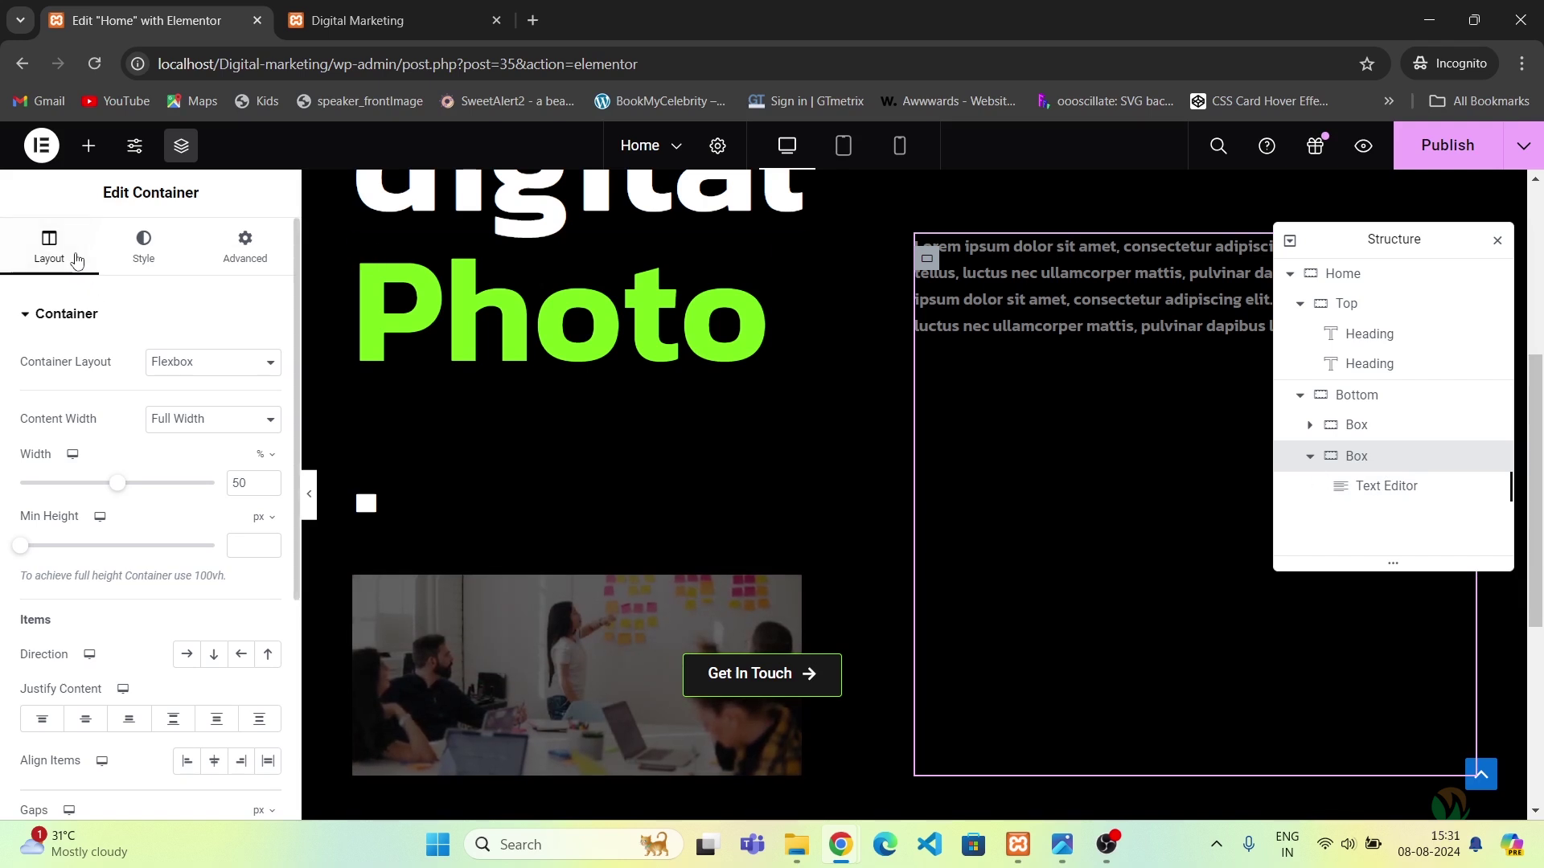
left_click(245, 767)
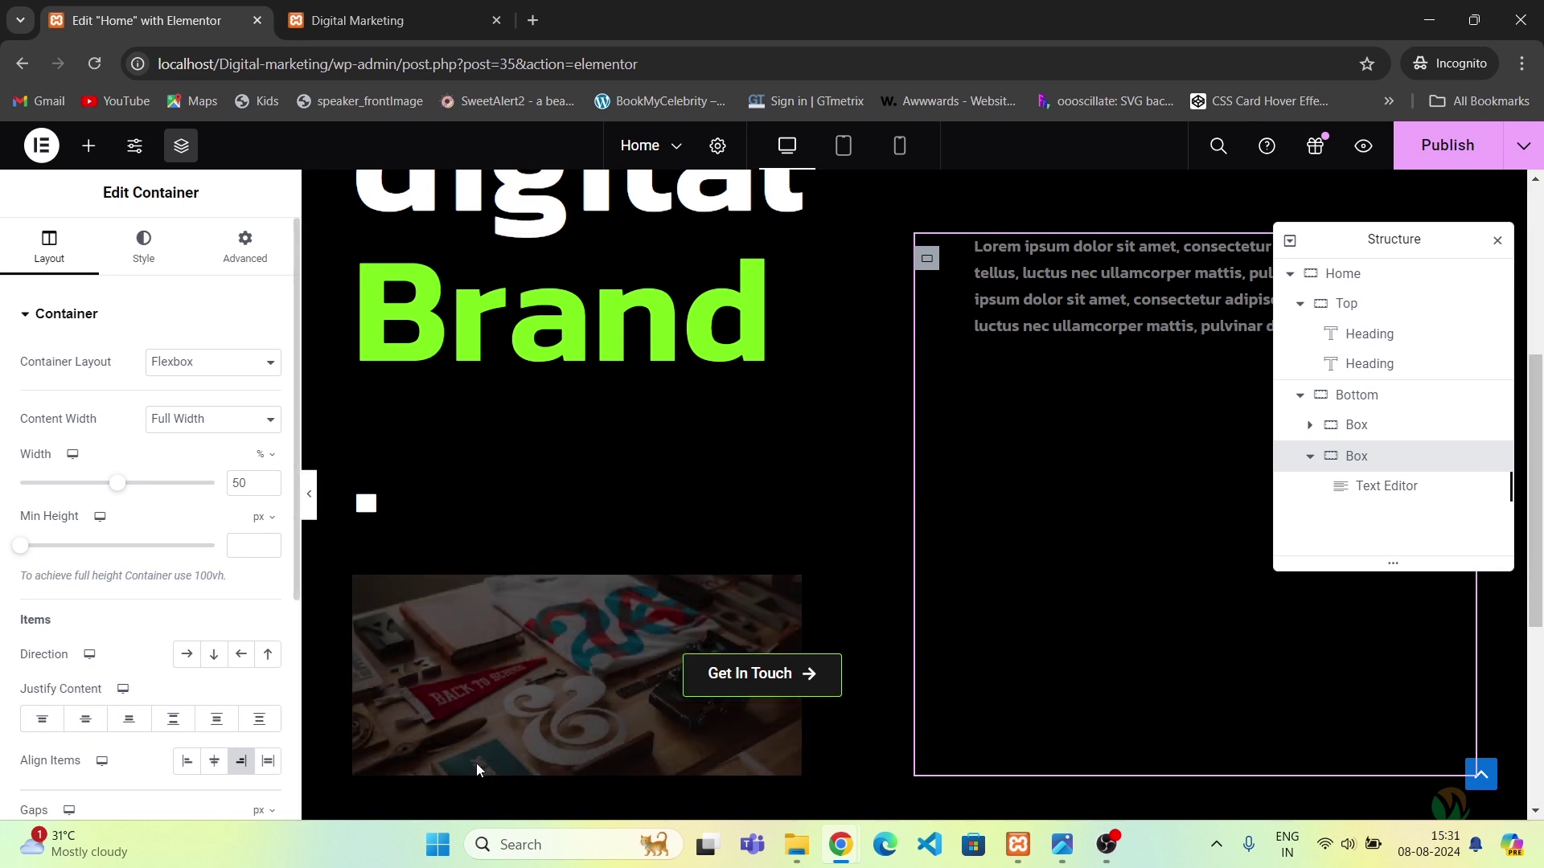
Add a container below the paragraph in the second Box and set its margins and padding to 0 px.
left_click(1133, 336)
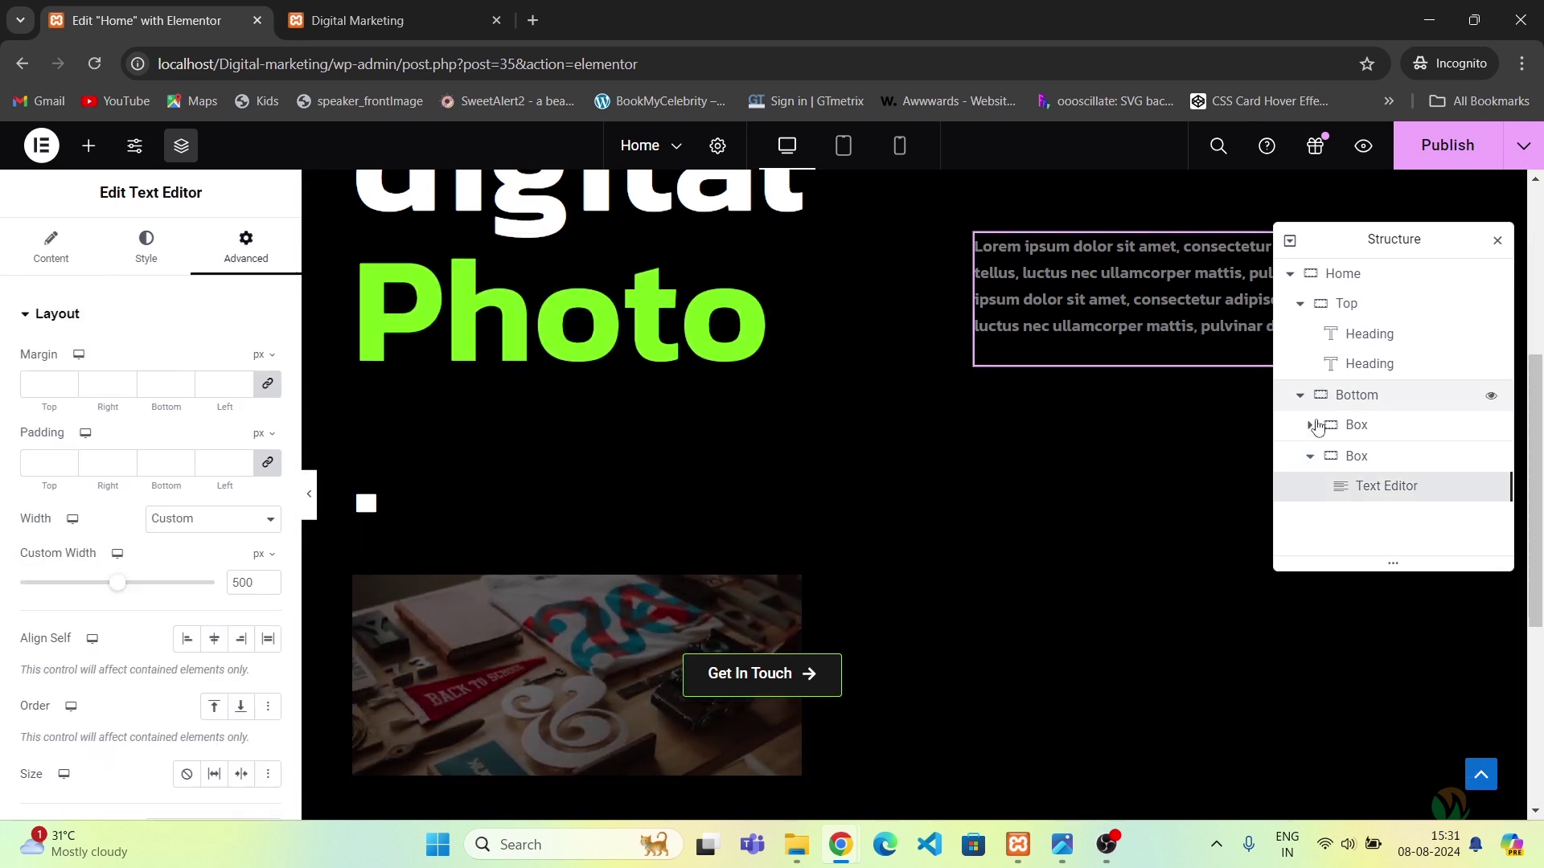
left_click(1387, 457)
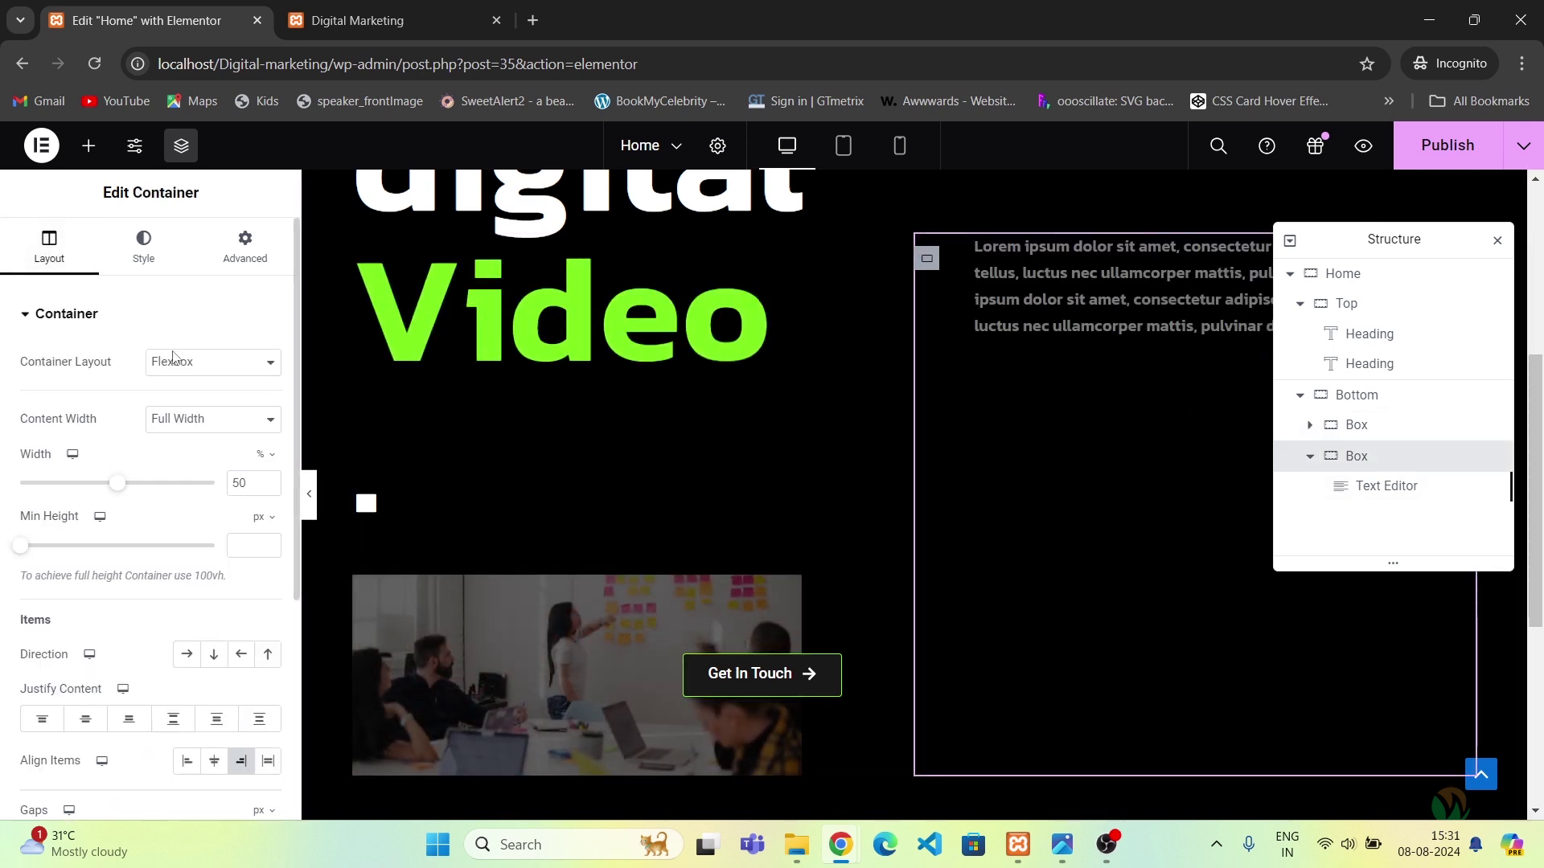
left_click(89, 153)
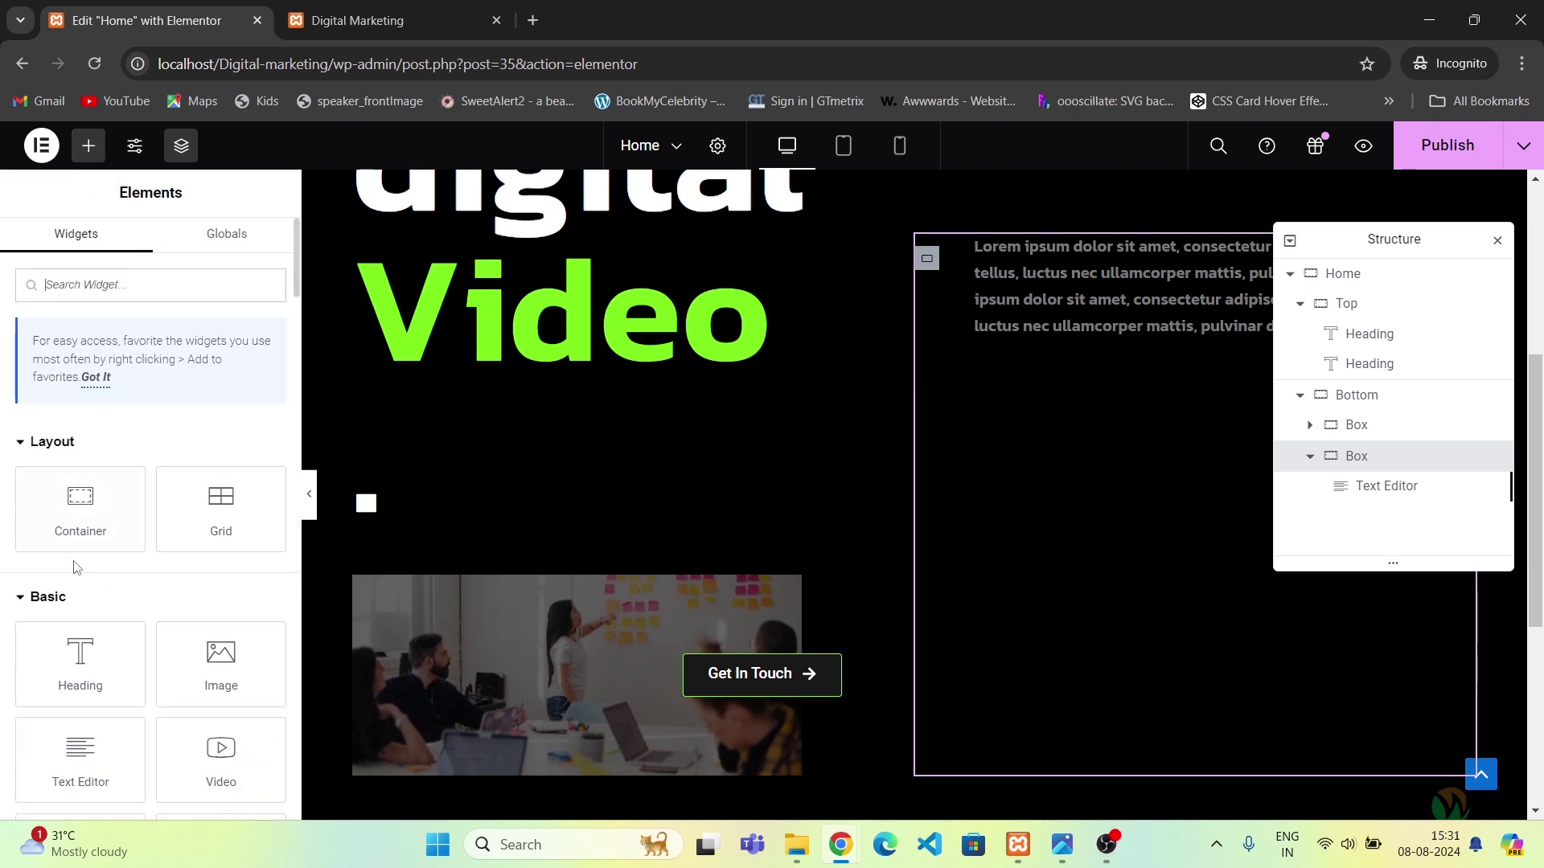
left_click_drag(80, 509, 1131, 316)
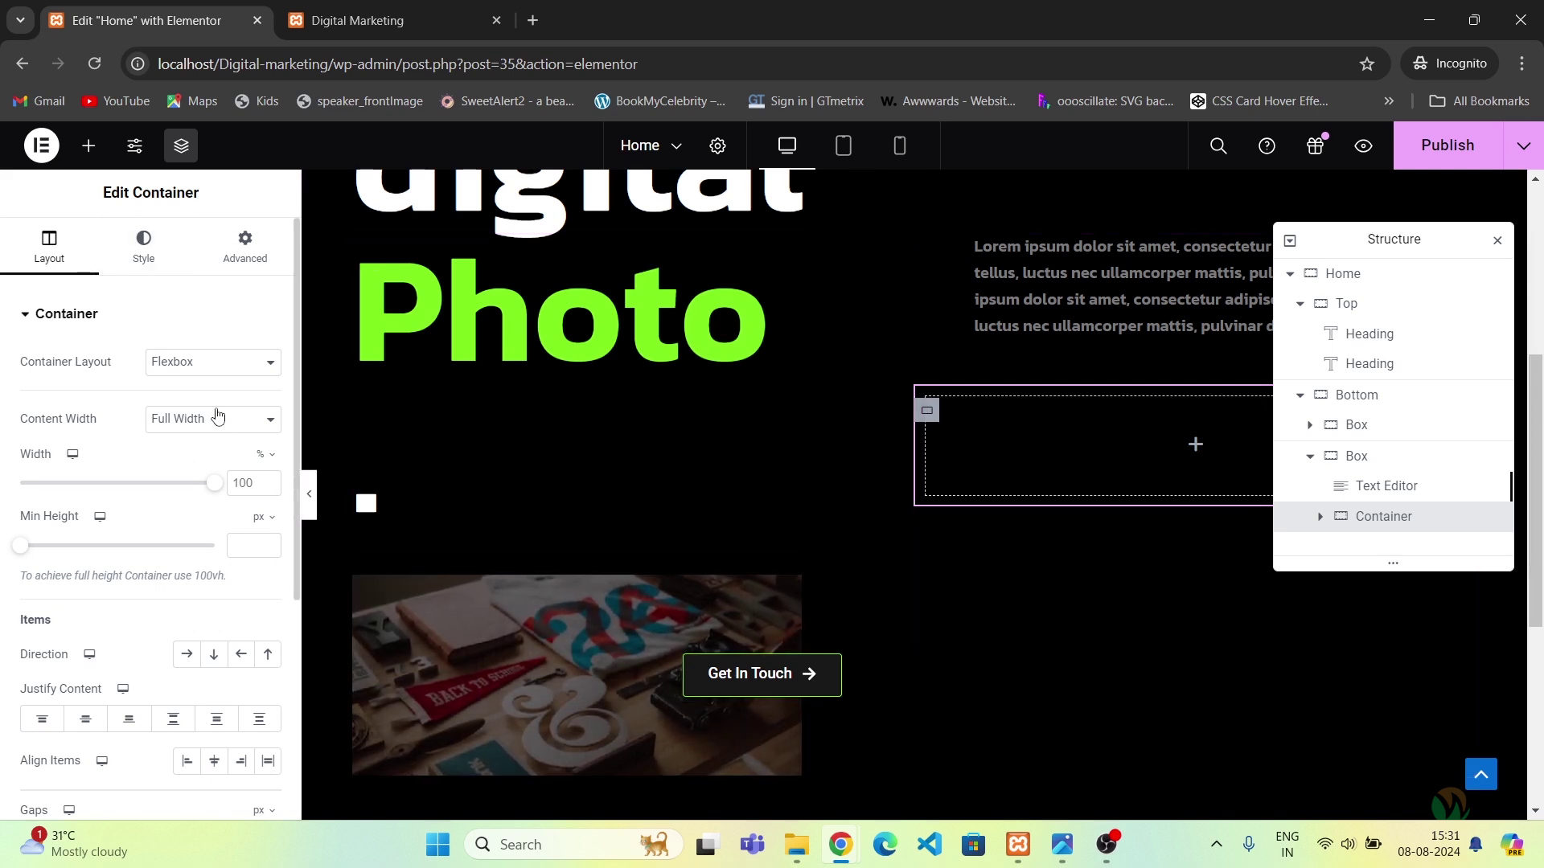
left_click(267, 262)
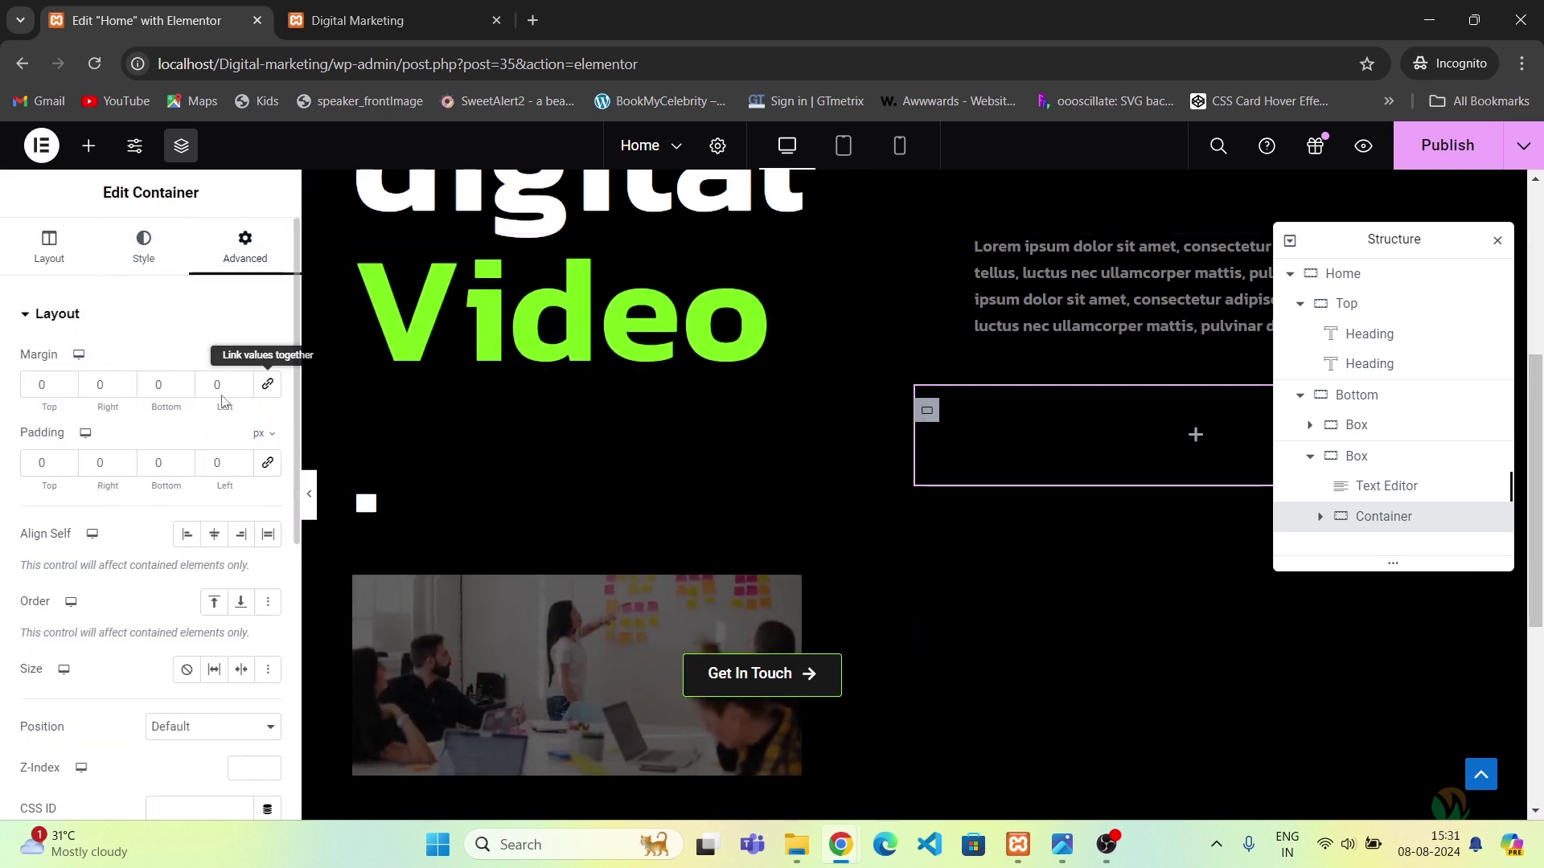
Check the social buttons in the PSD template and set the second Box's content justification to space between.
key("alt+Tab")
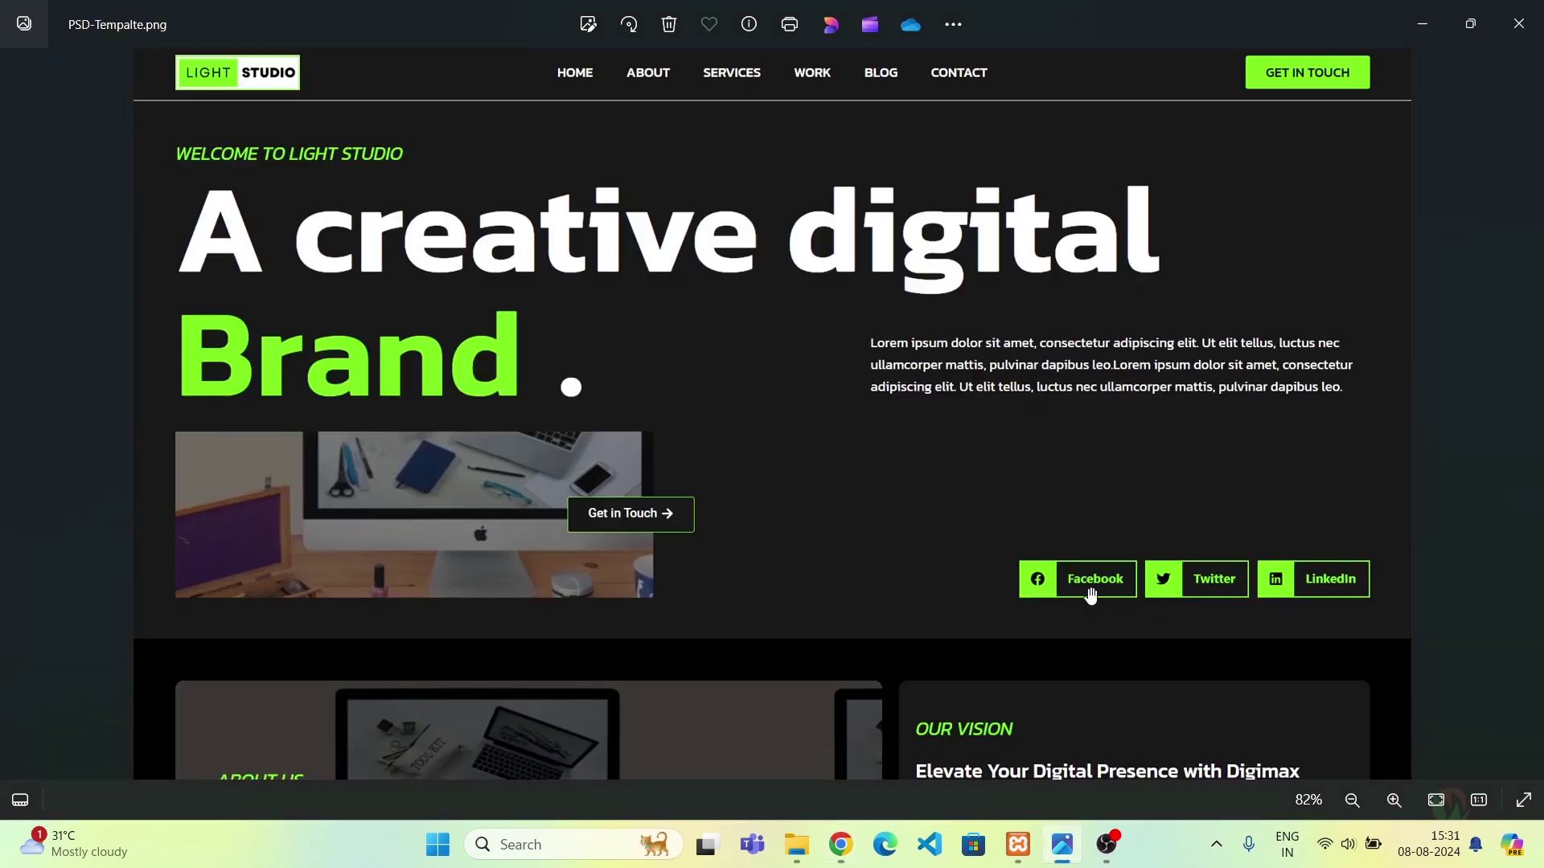
key("alt+Tab")
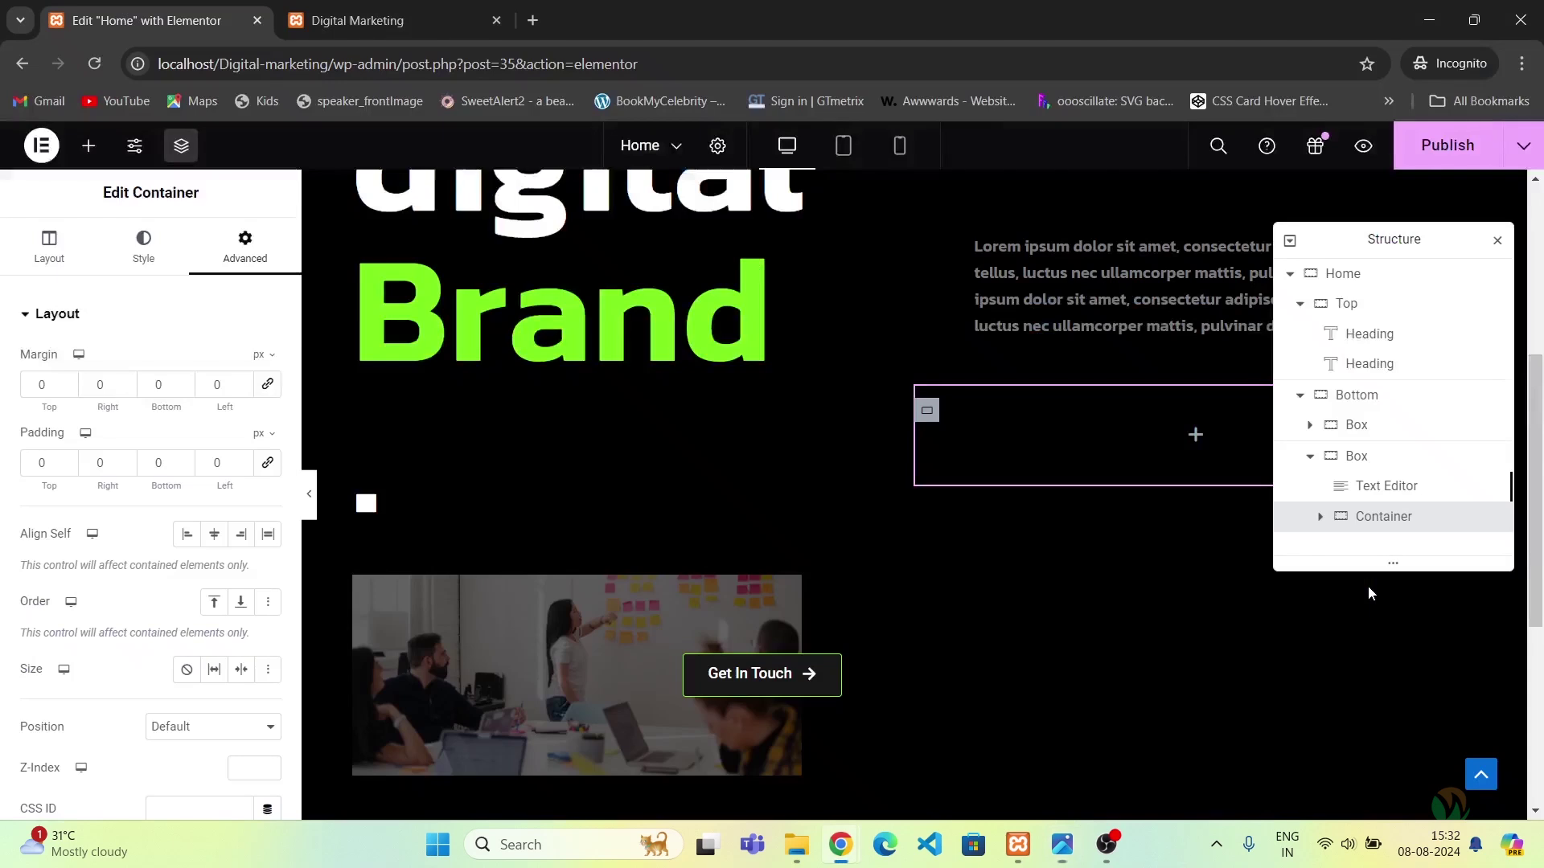
left_click(1370, 456)
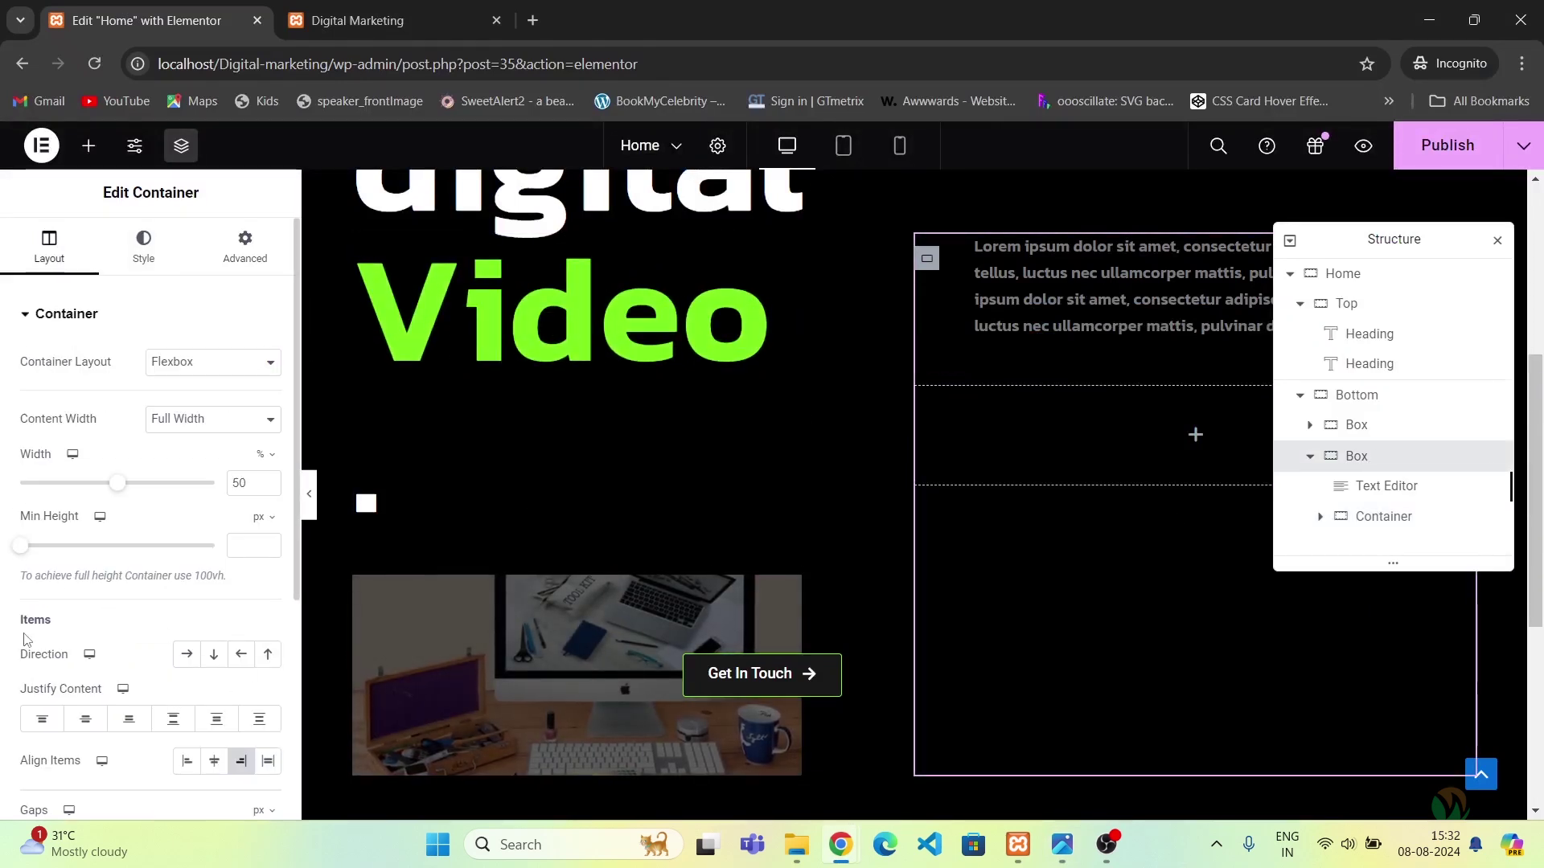
left_click(172, 721)
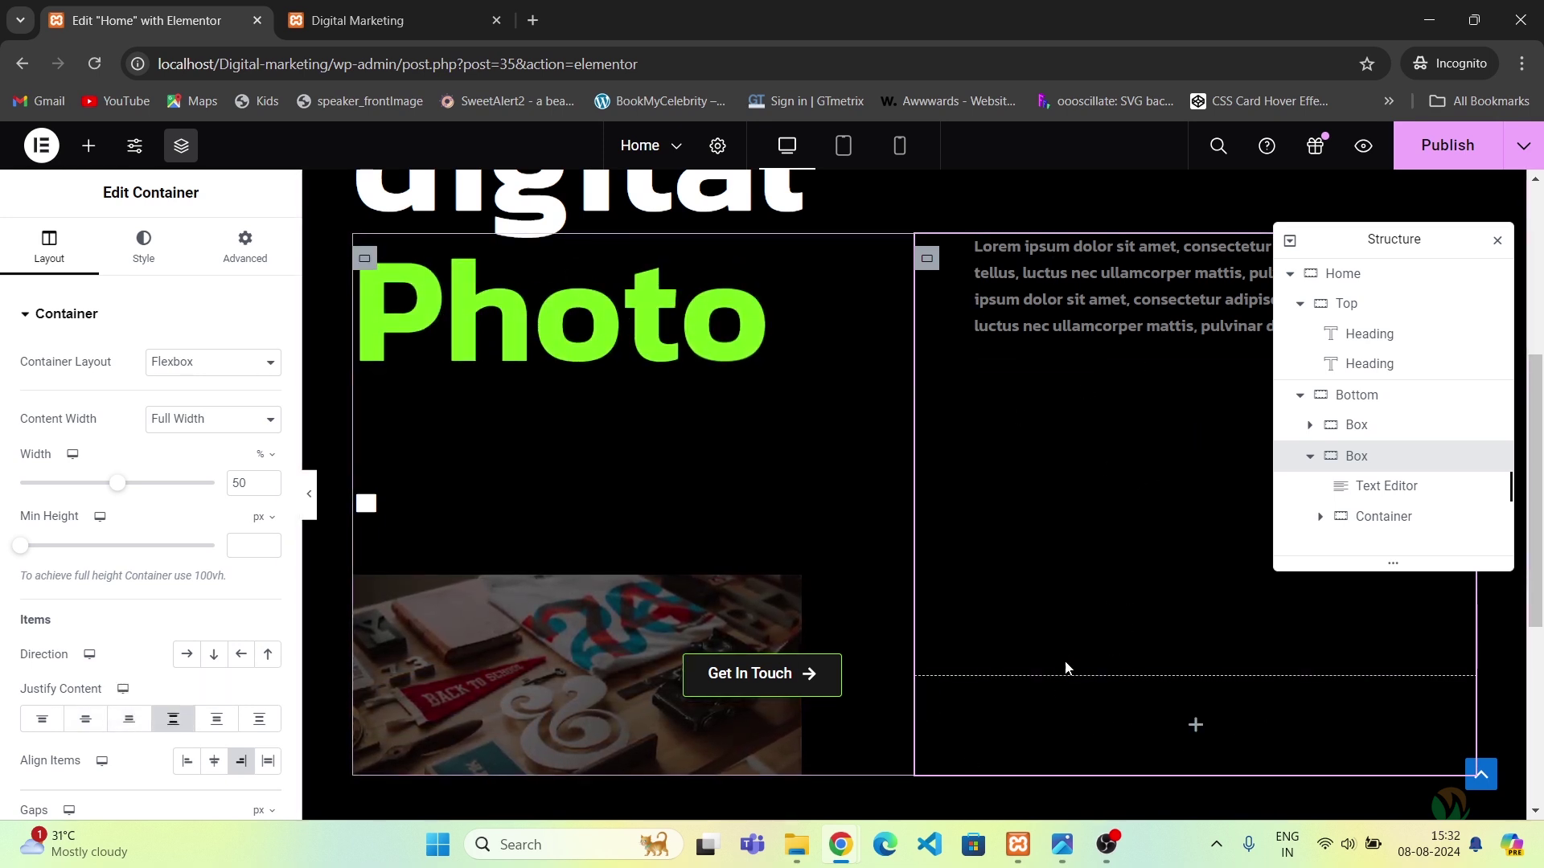
Add a Share Buttons widget to the container below the paragraph in the second Box and align its buttons to the right.
left_click(1199, 732)
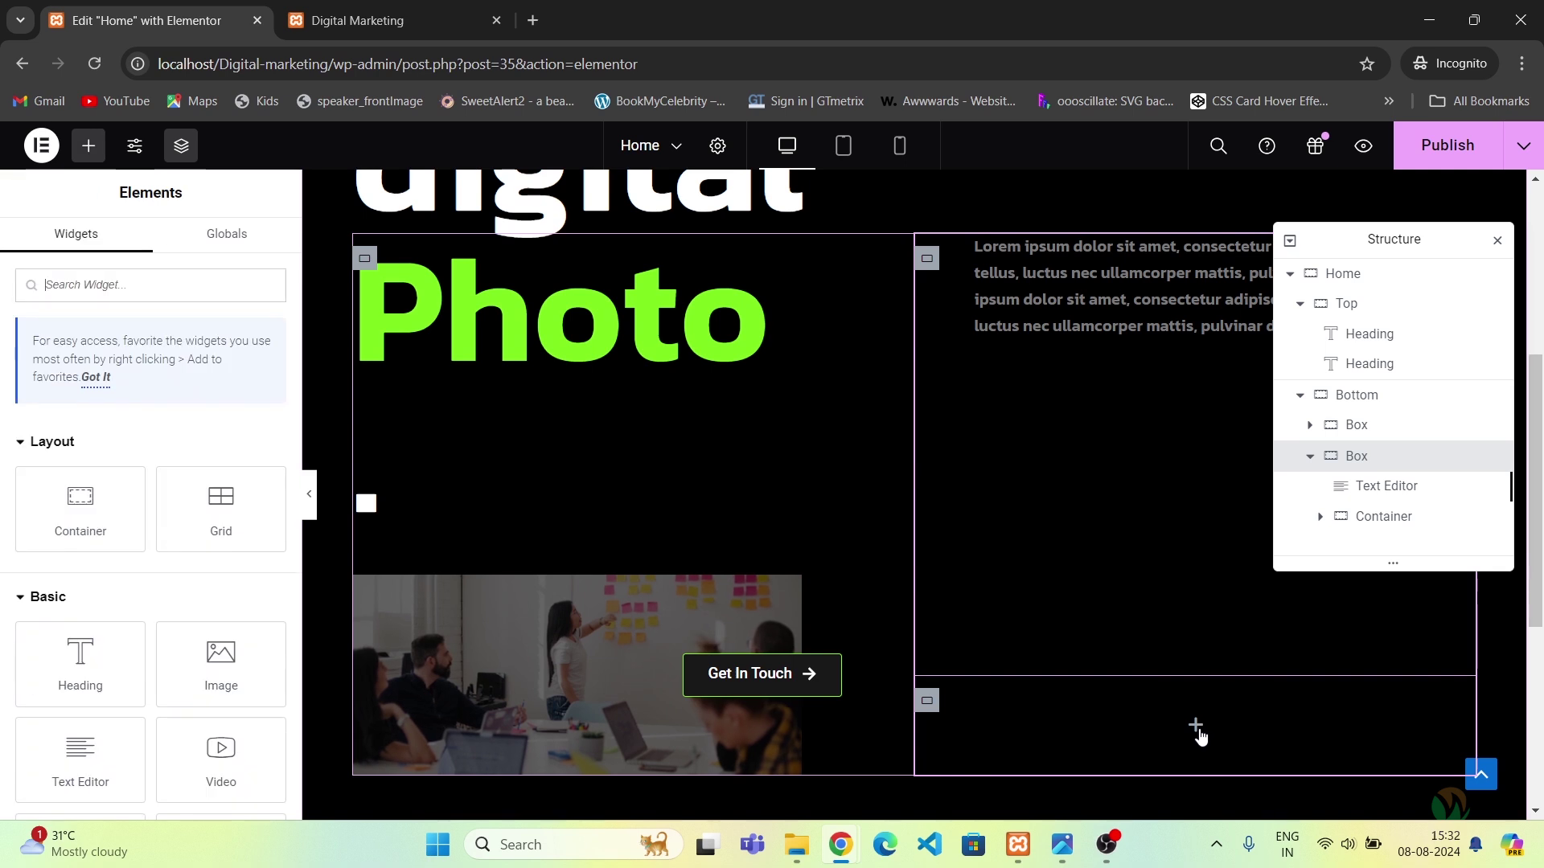
left_click(153, 288)
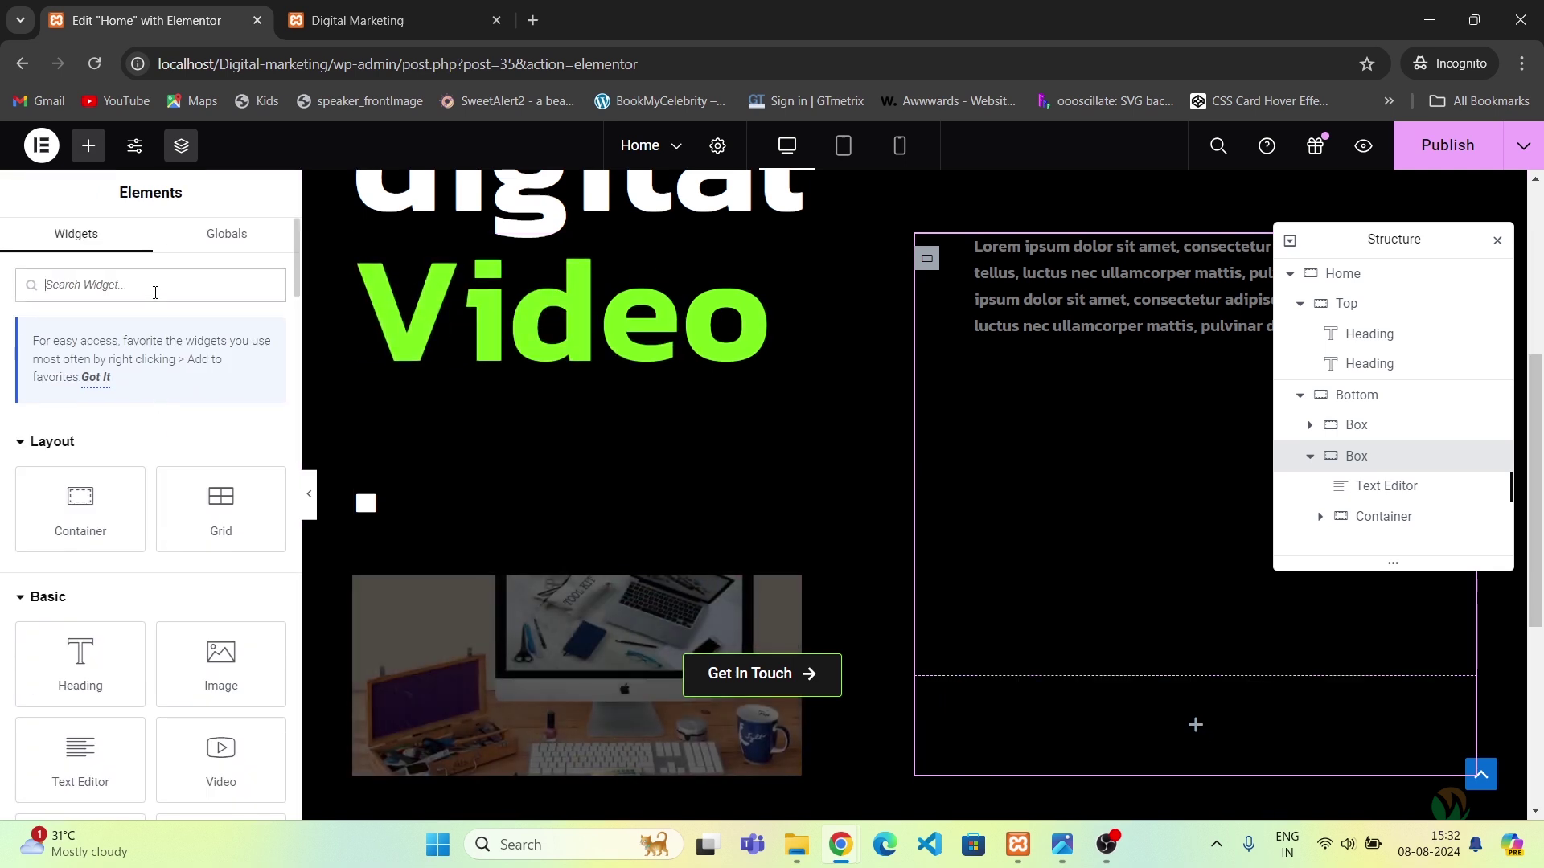
type("sha")
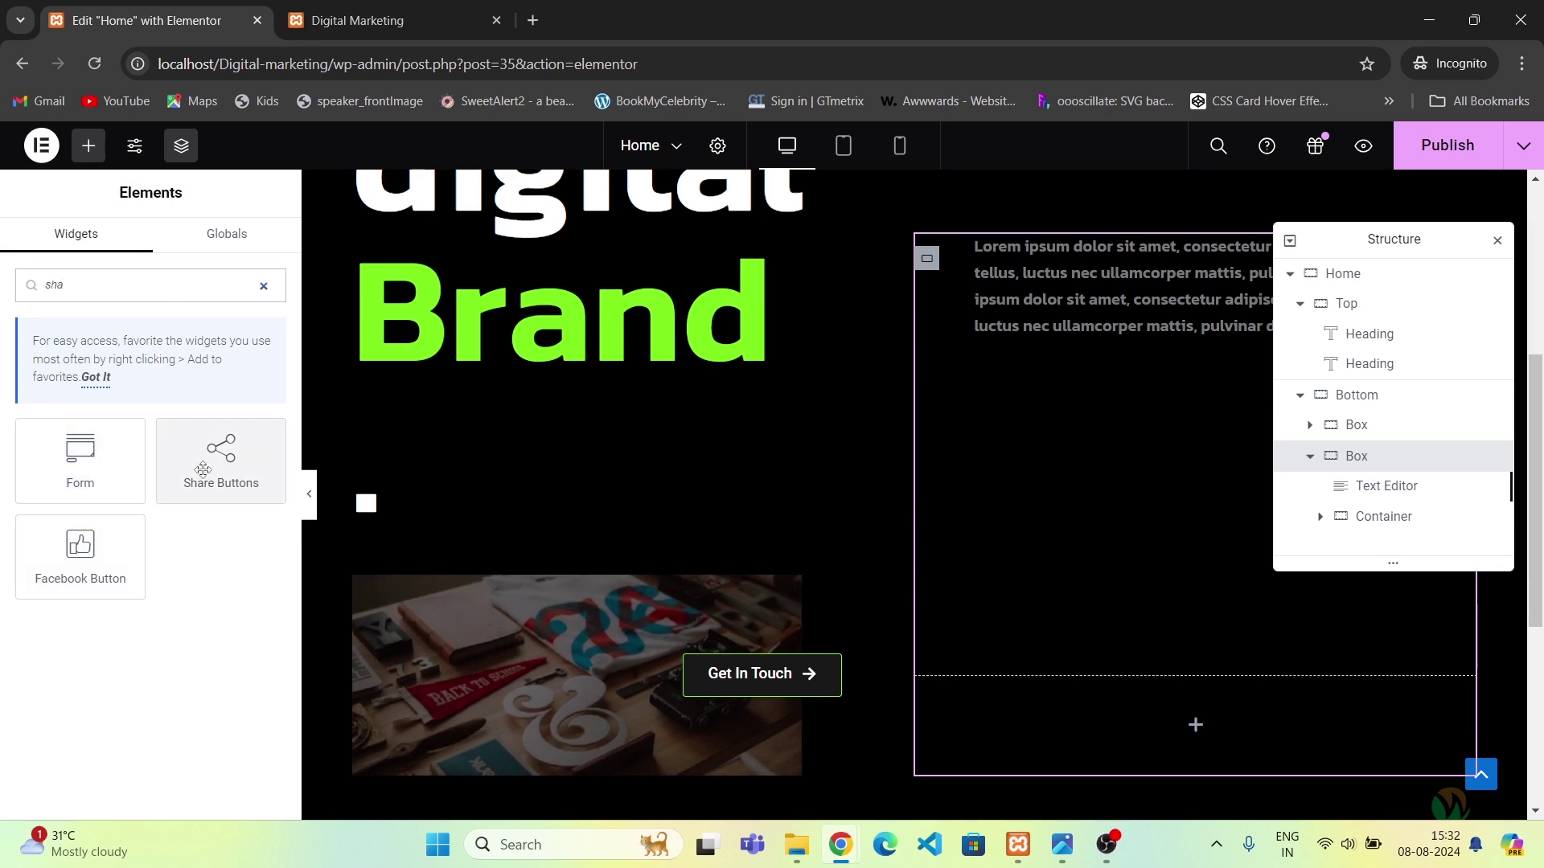
left_click_drag(214, 467, 1101, 712)
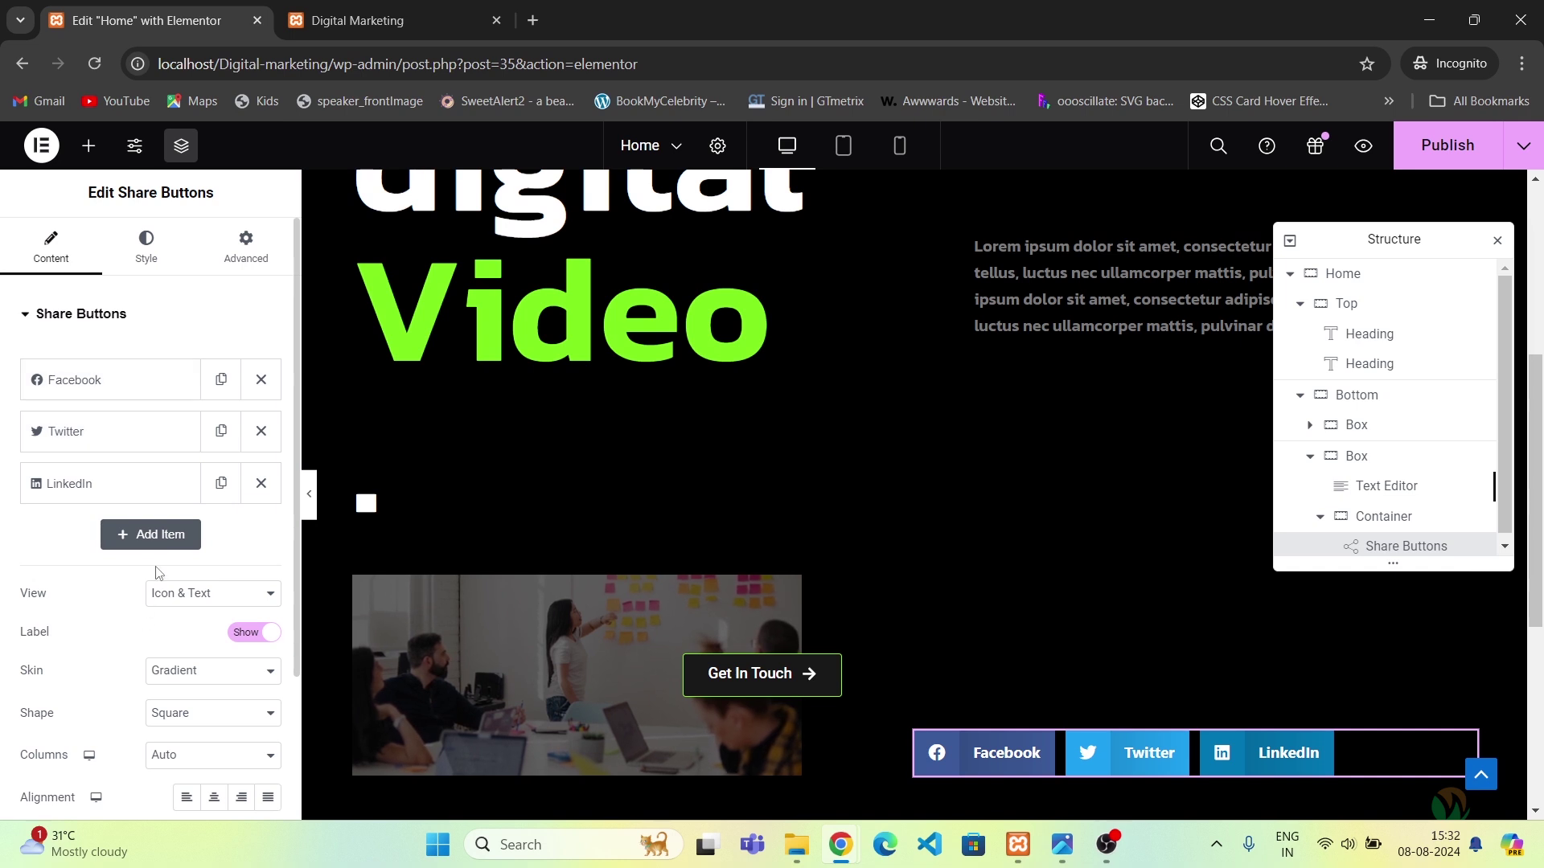
scroll(247, 676, "down", 2)
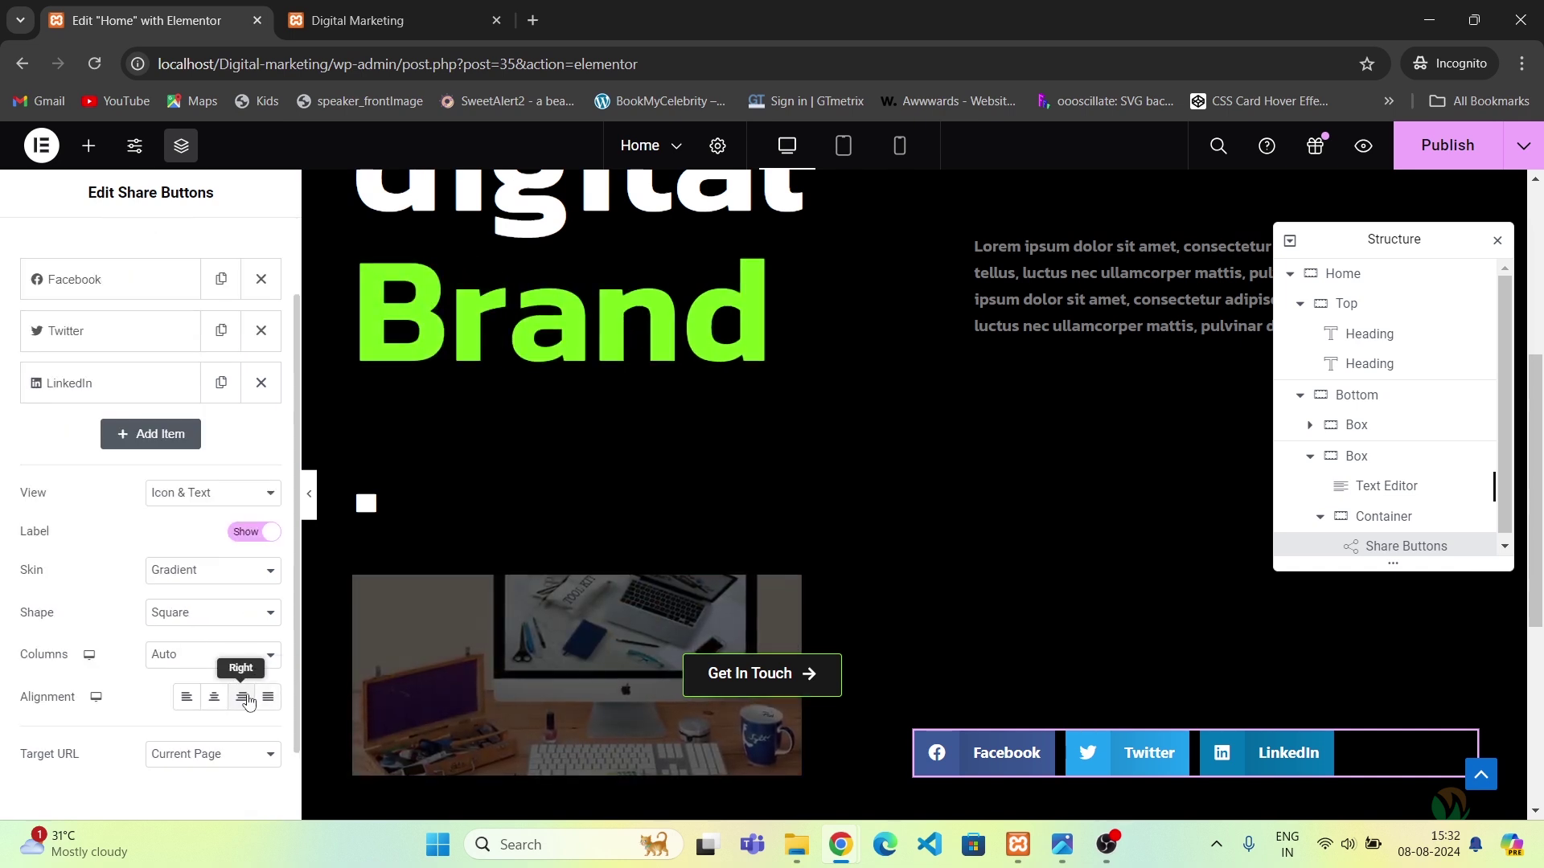
left_click(245, 699)
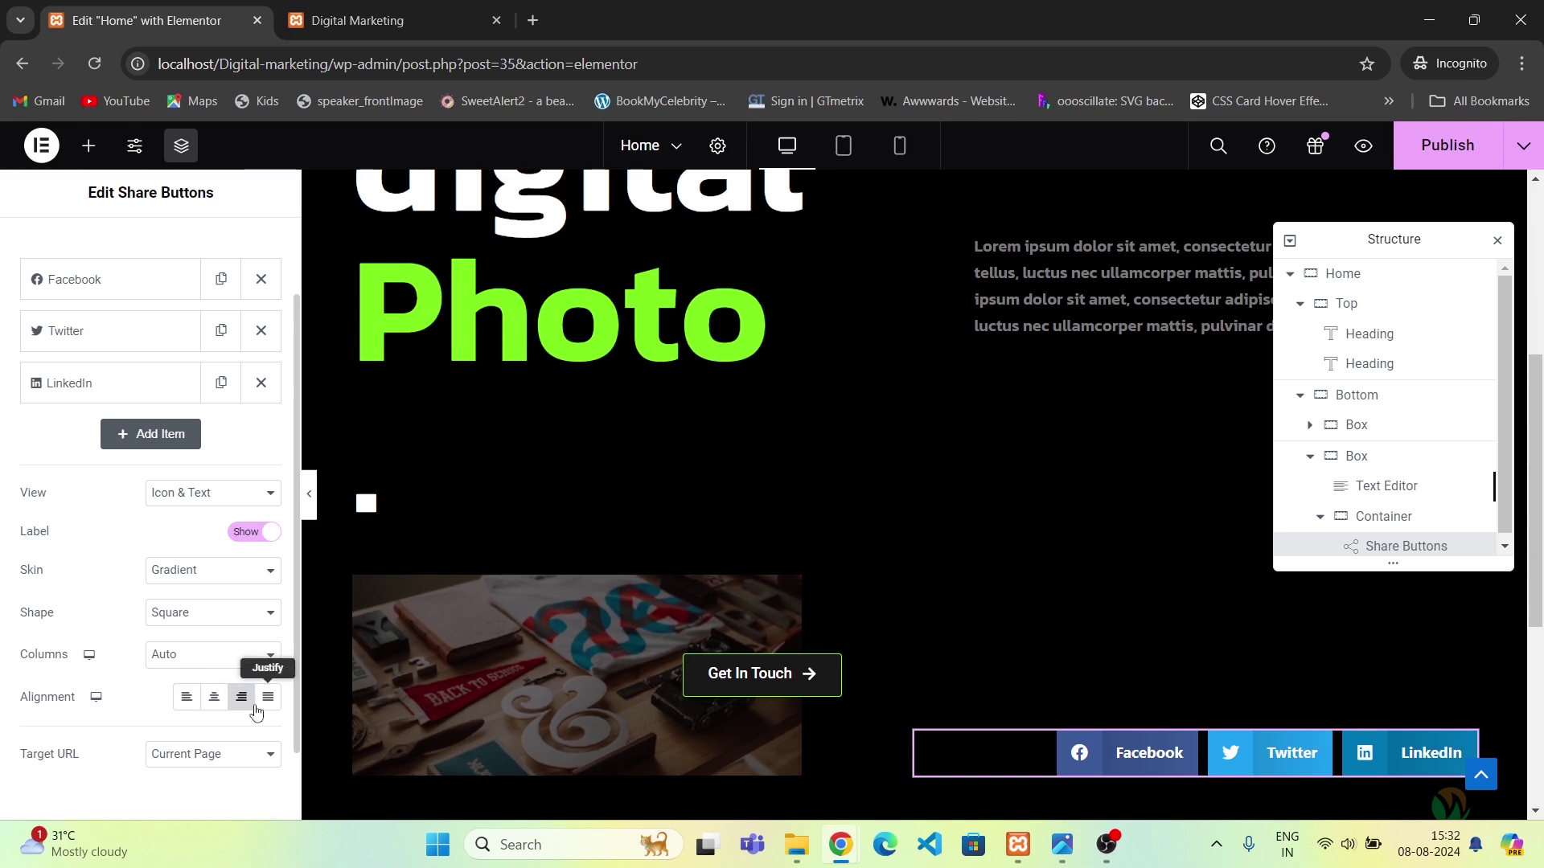
Switch the share buttons to custom colours and assign the global Primary colour #7BF31D as their primary colour.
scroll(139, 492, "up", 2)
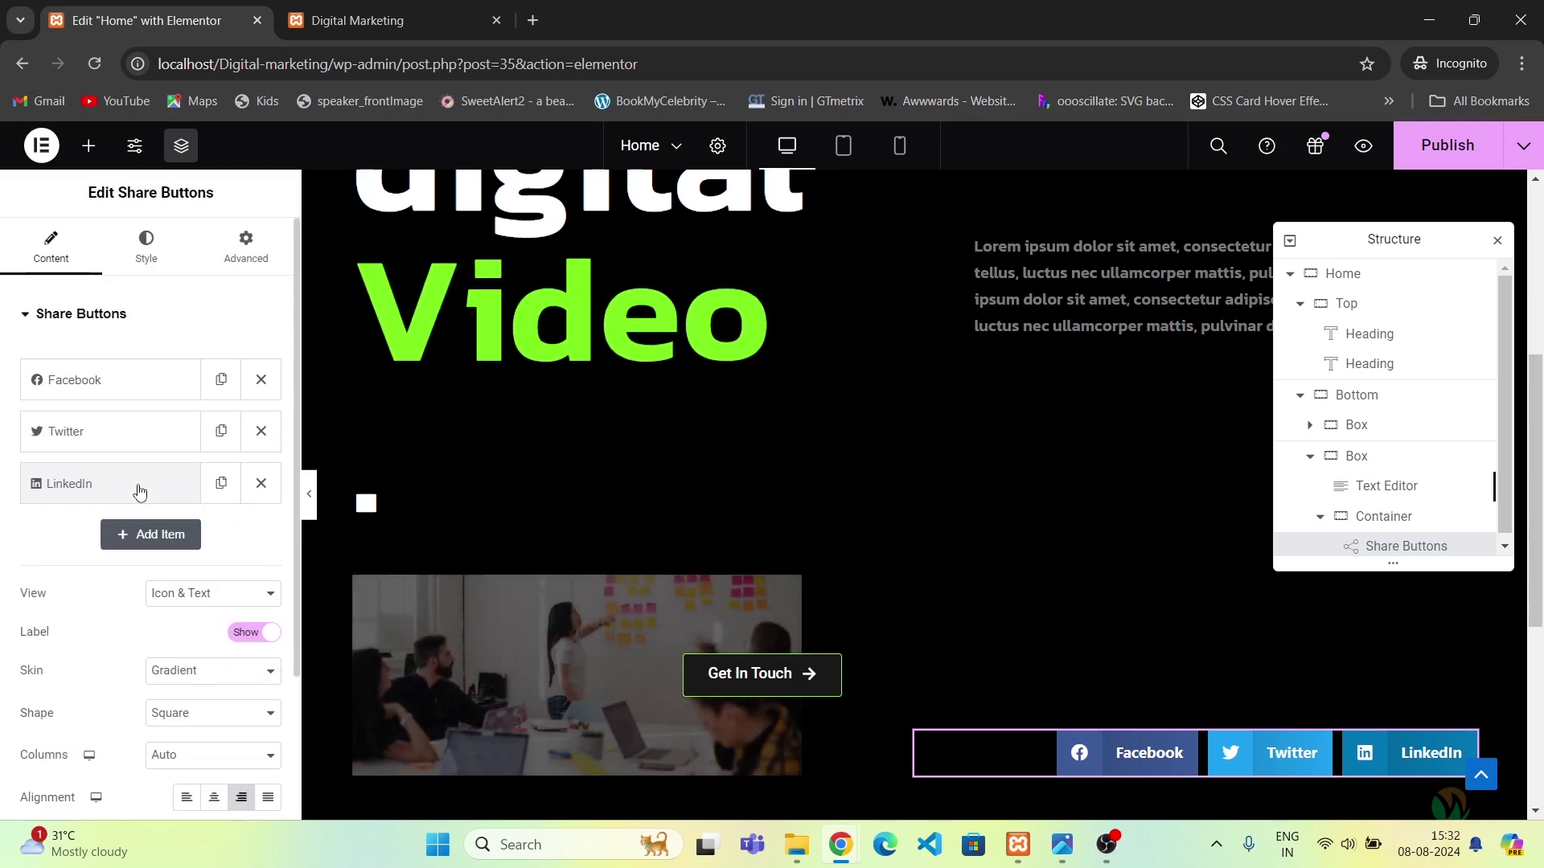
left_click(145, 255)
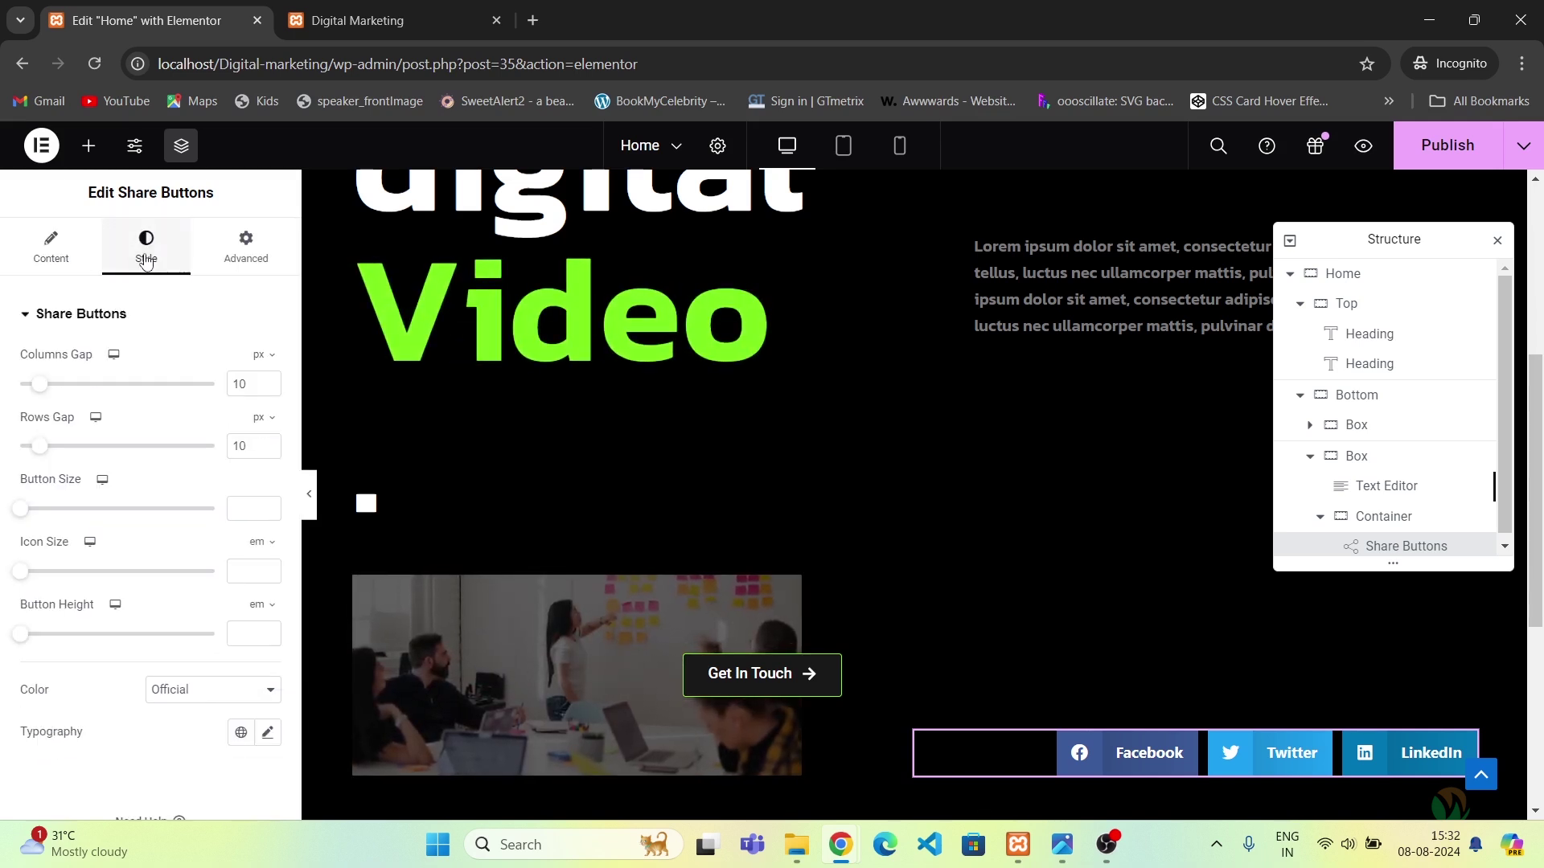
scroll(158, 555, "down", 1)
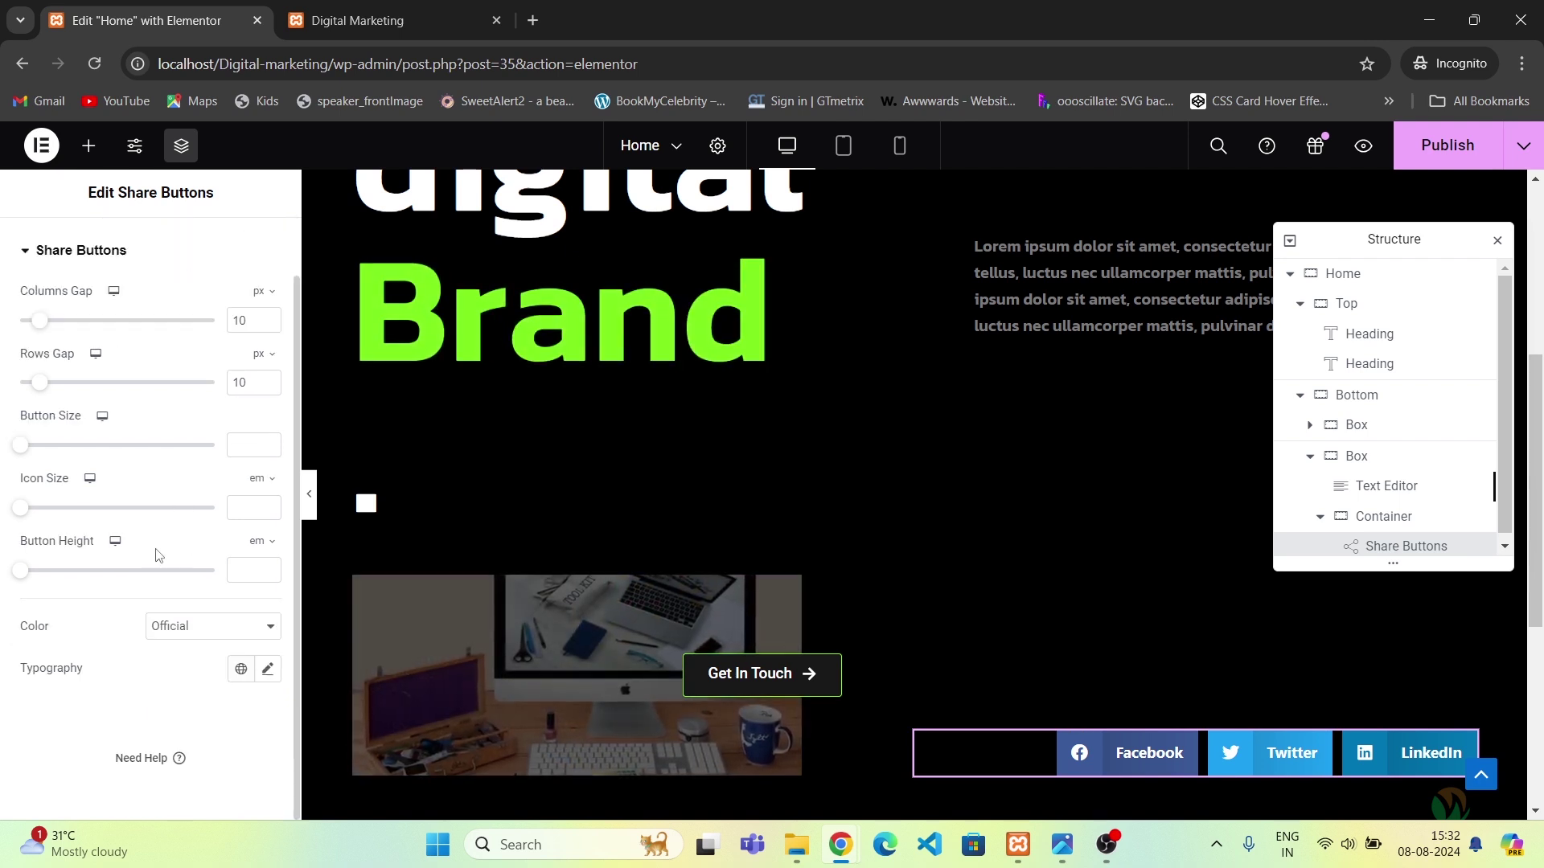
left_click(190, 635)
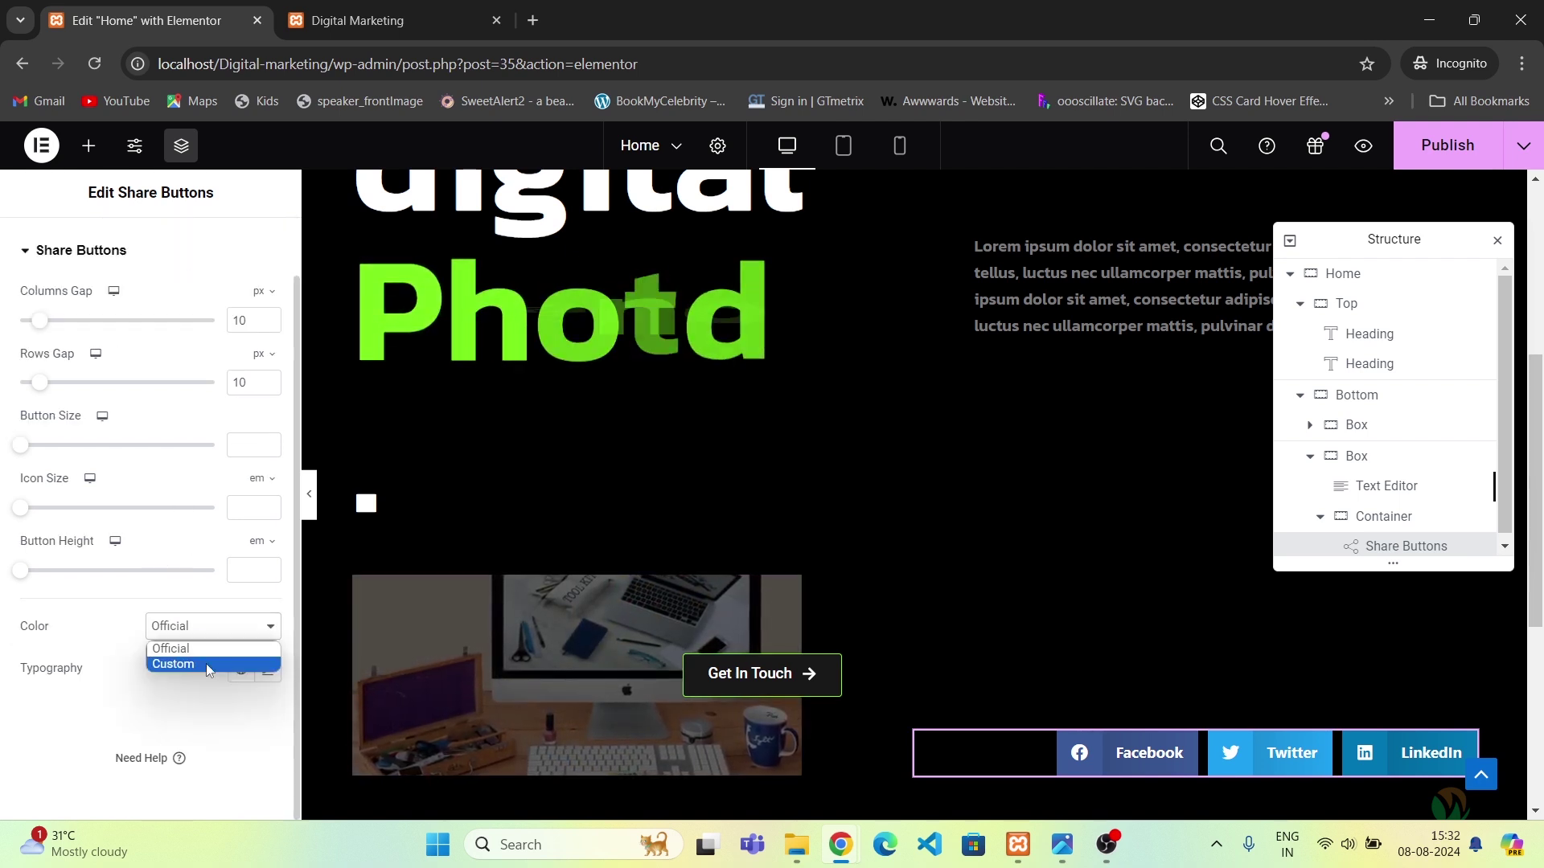
left_click(205, 662)
scroll(195, 486, "down", 2)
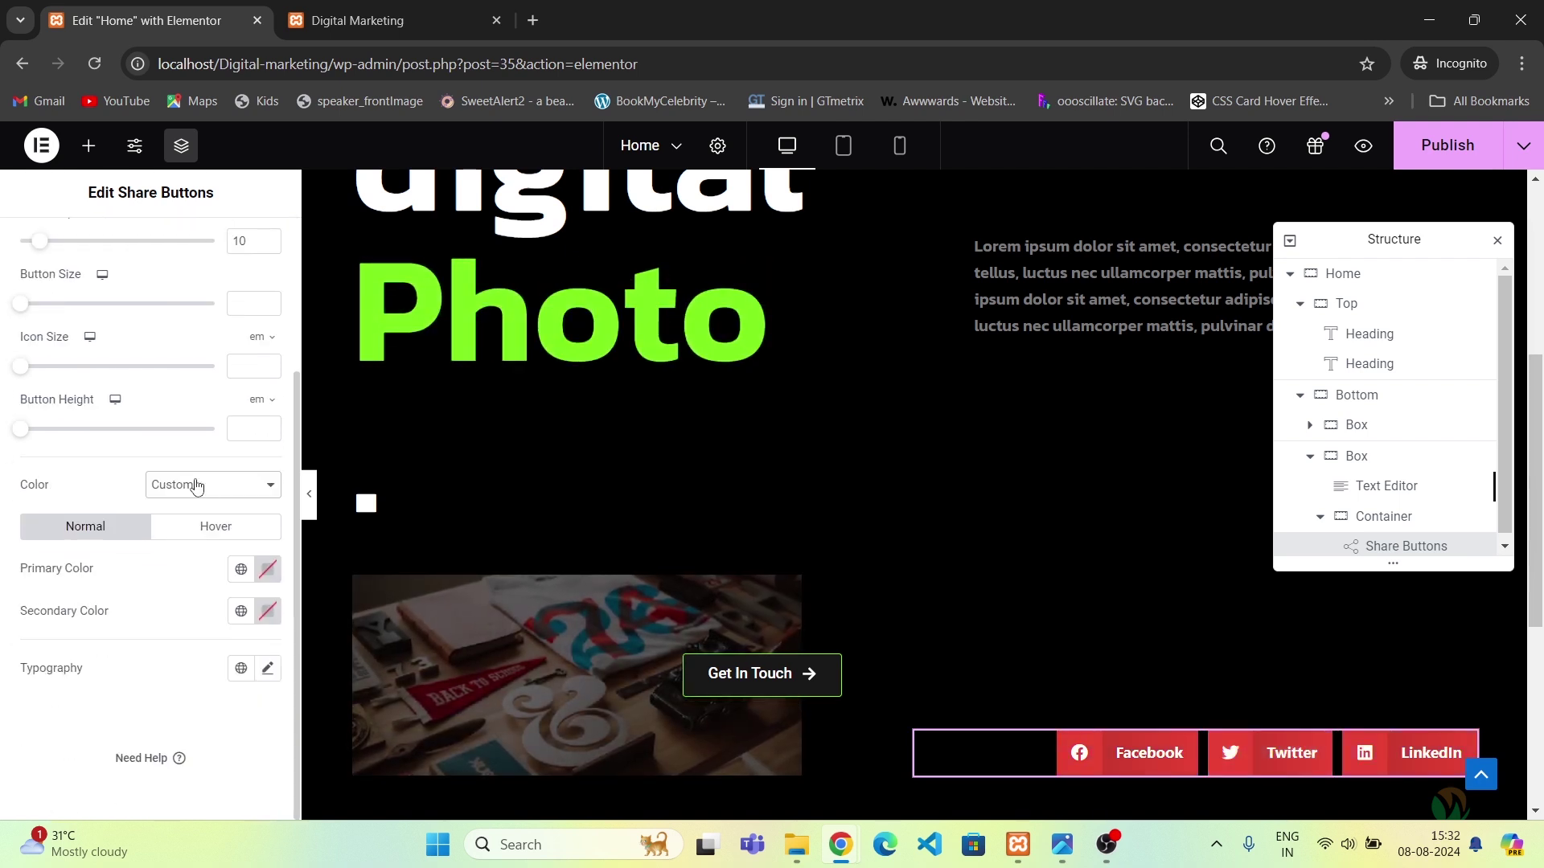
left_click(240, 570)
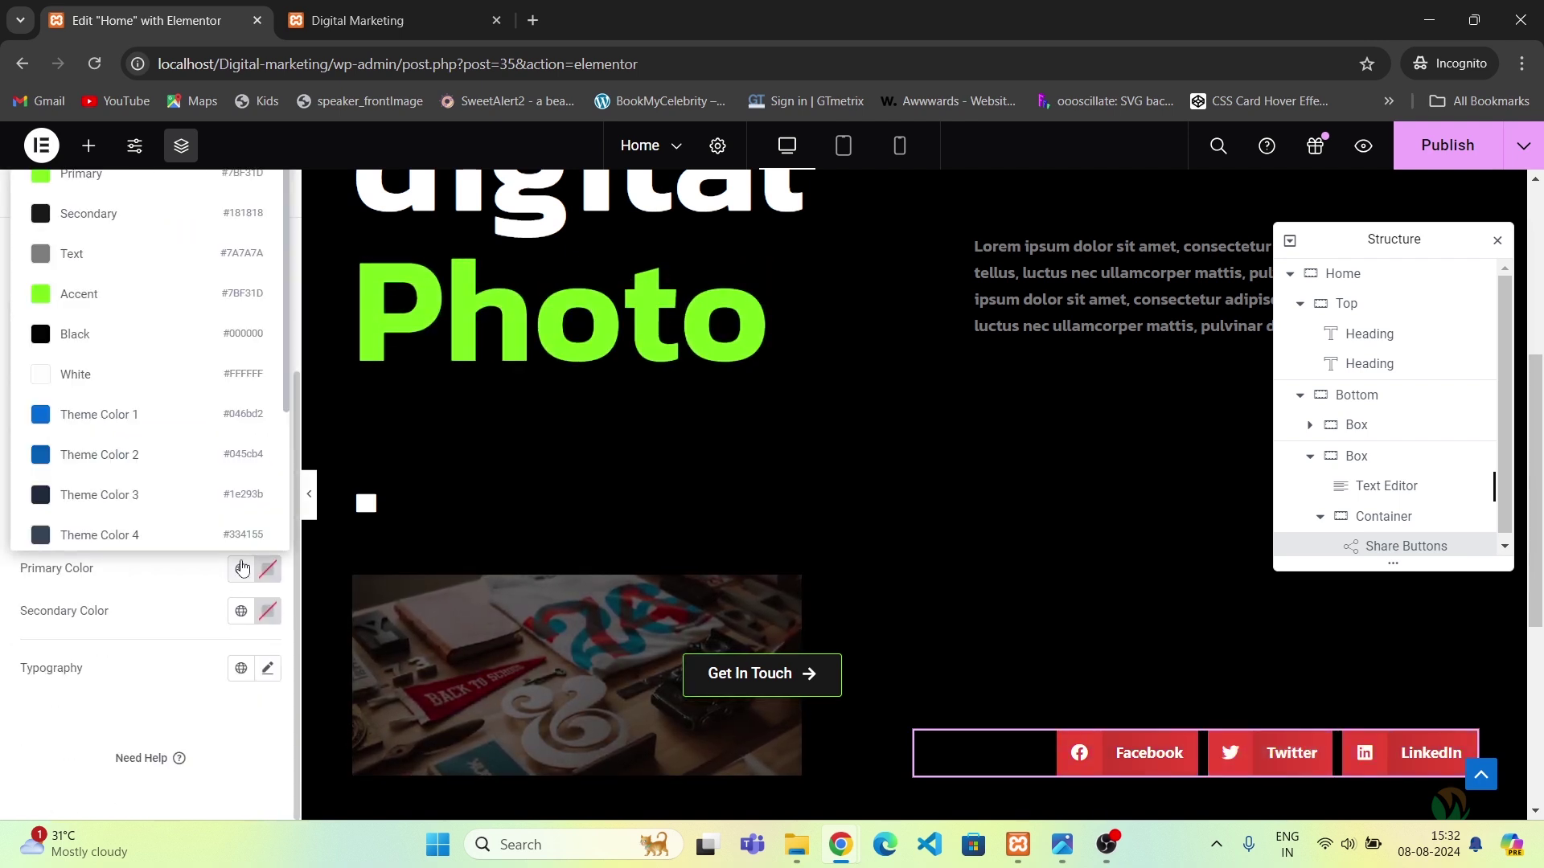
left_click(144, 183)
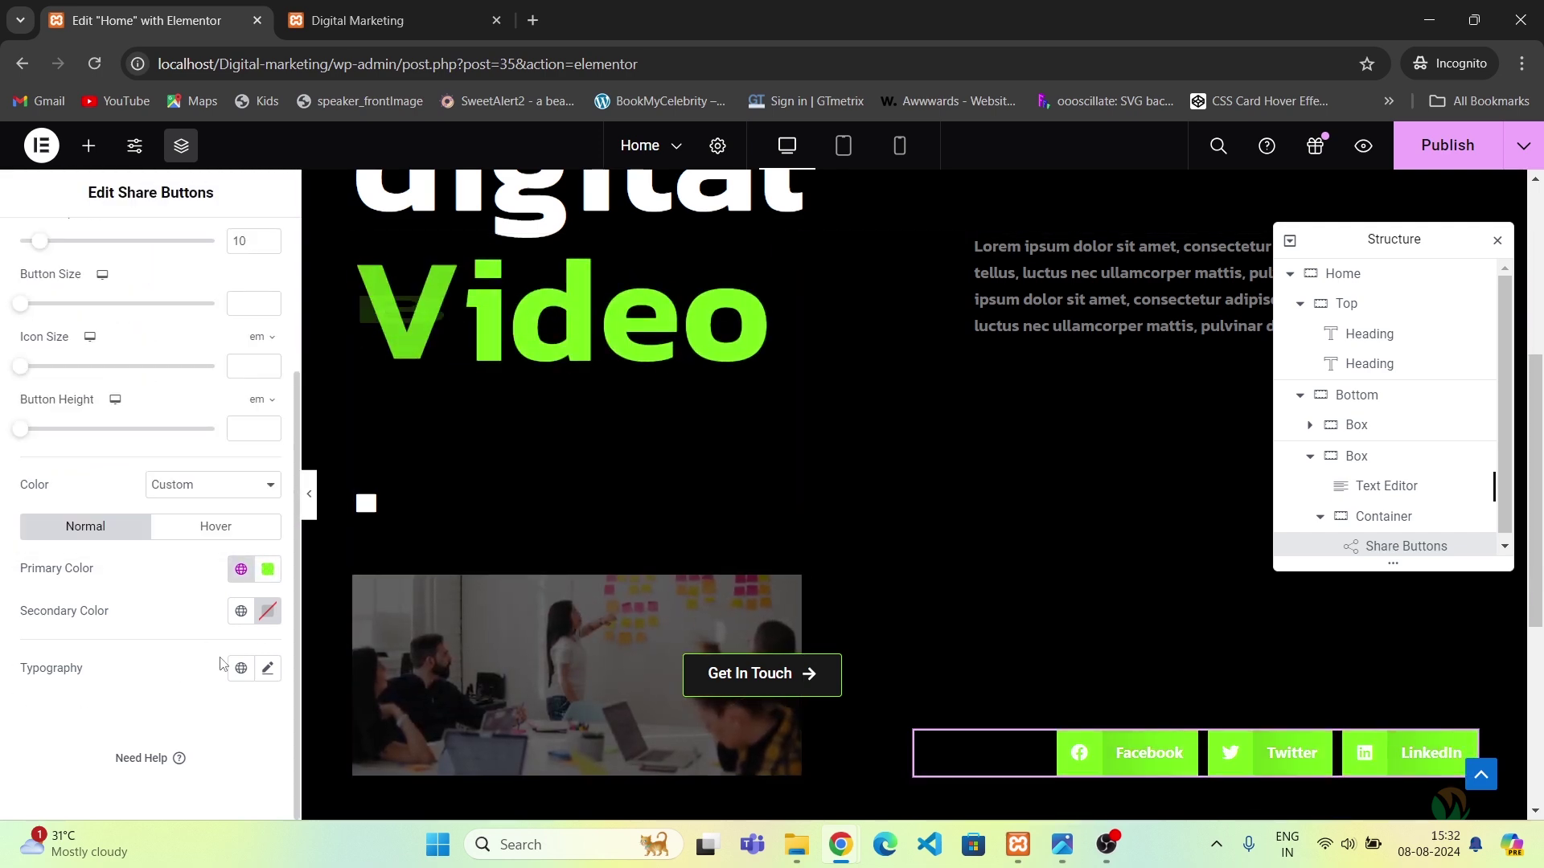
Check the social buttons in the PSD template and set the share buttons' skin to Boxed Icon.
key("alt+Tab")
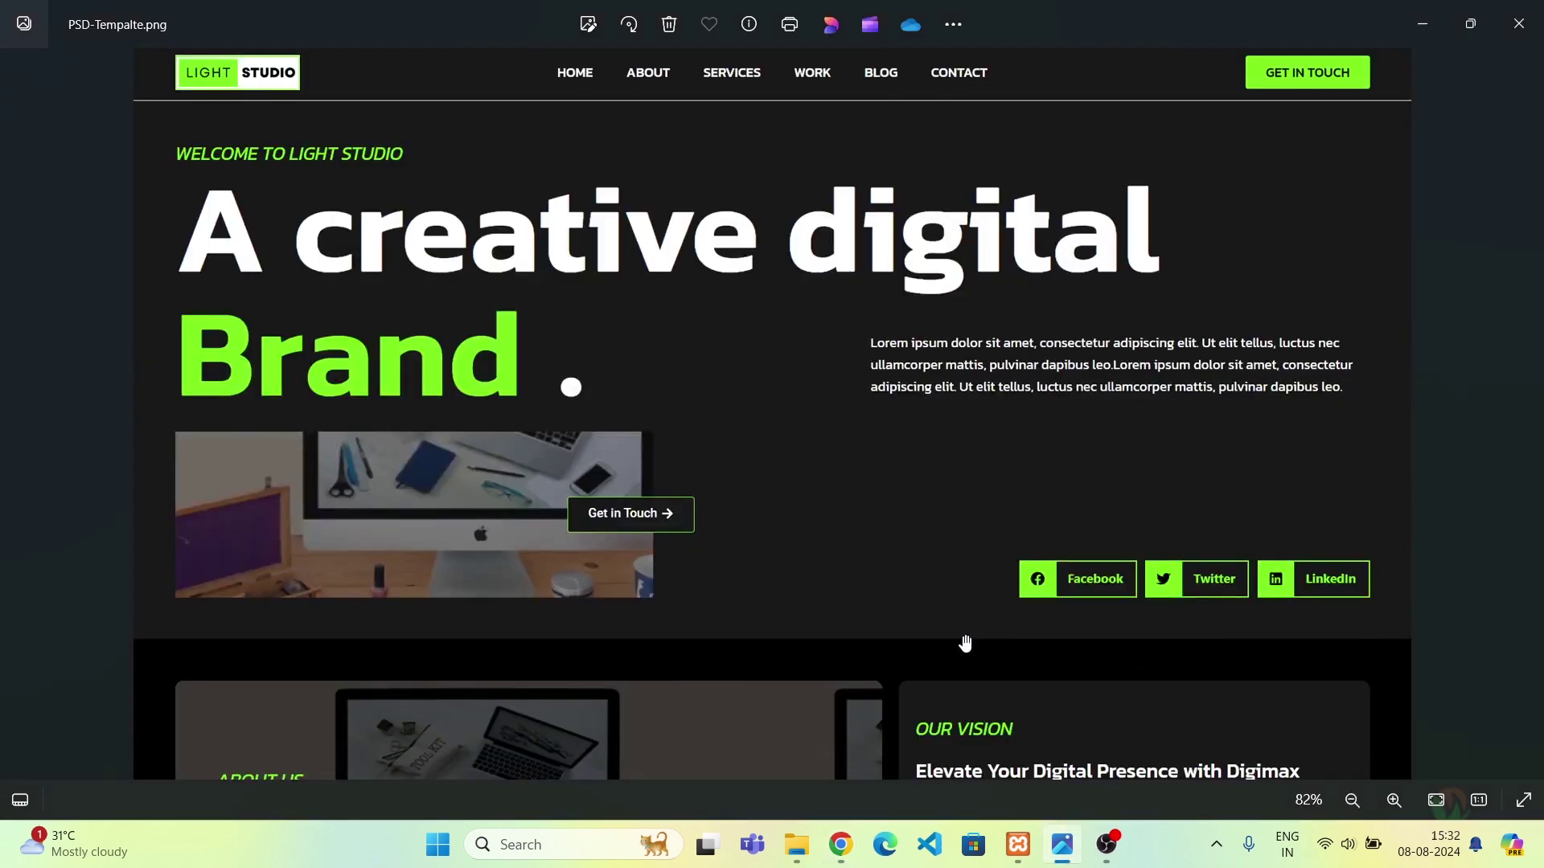
key("alt+Tab")
scroll(121, 386, "up", 3)
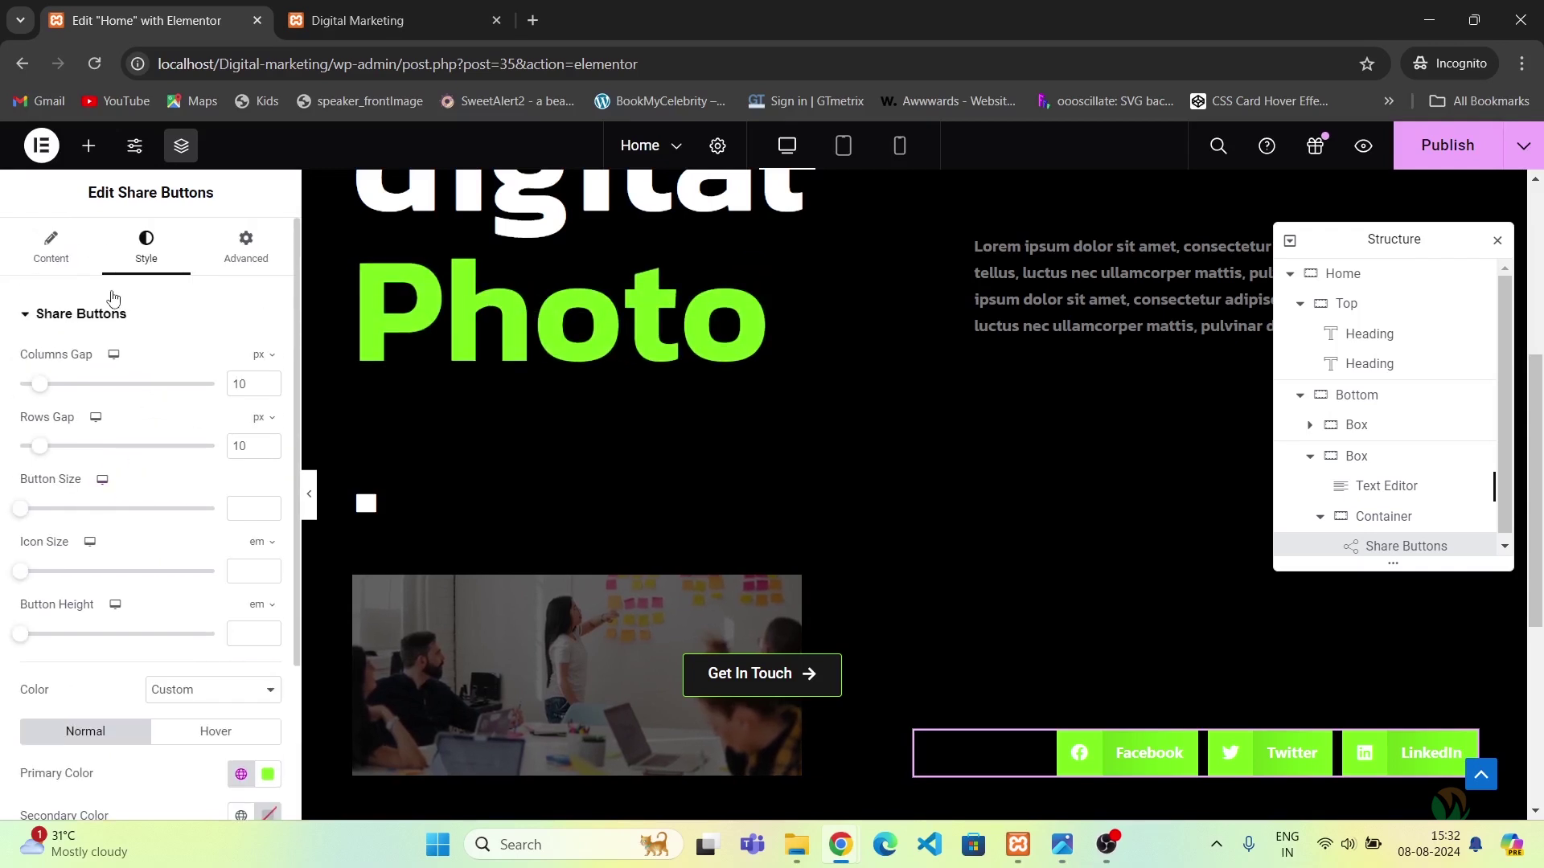
left_click(51, 246)
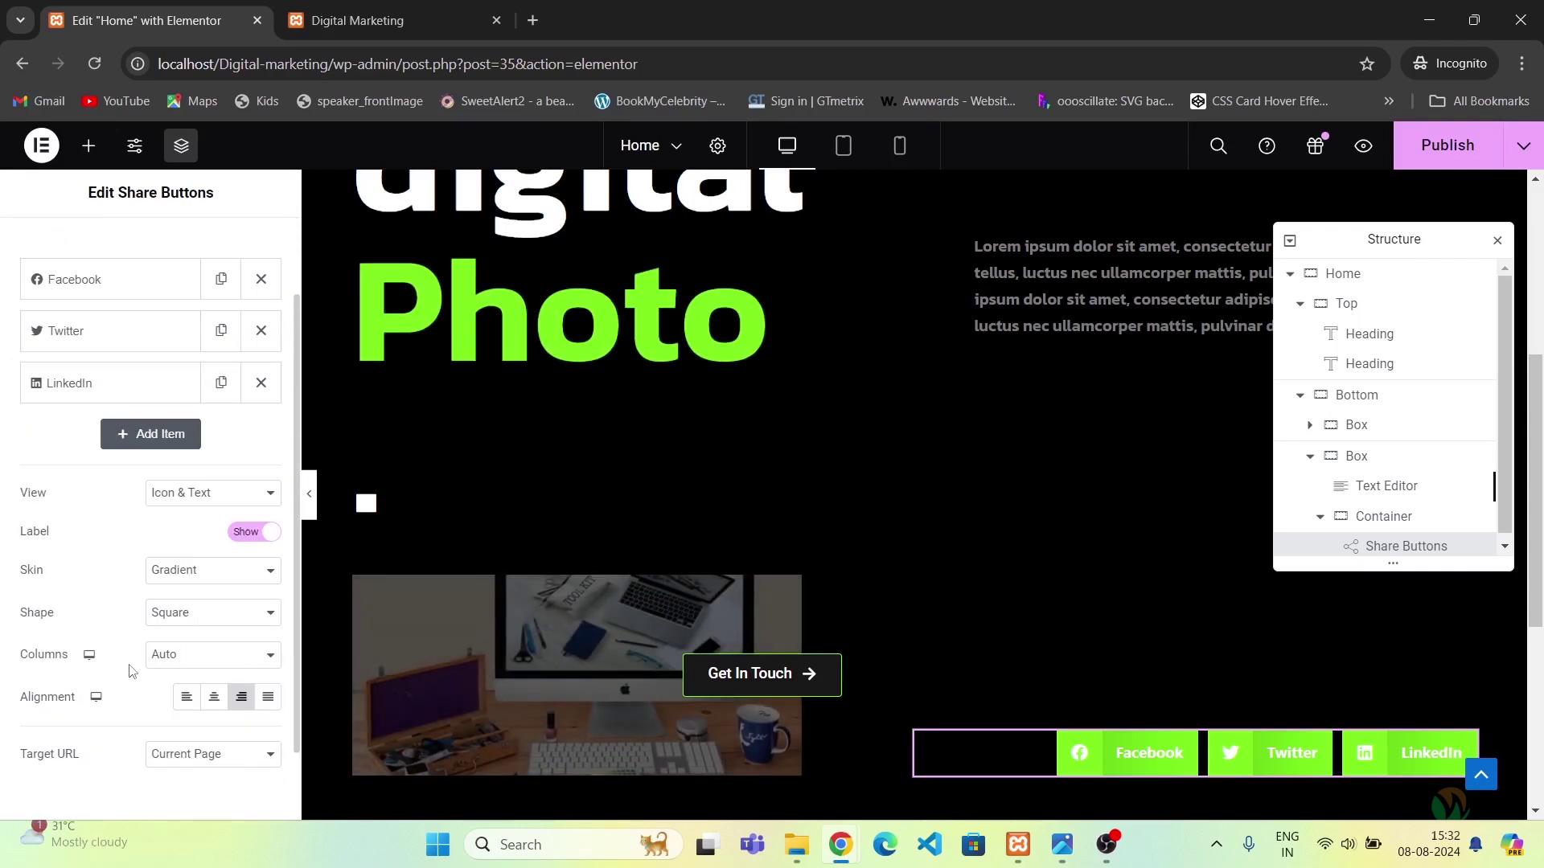
left_click(208, 571)
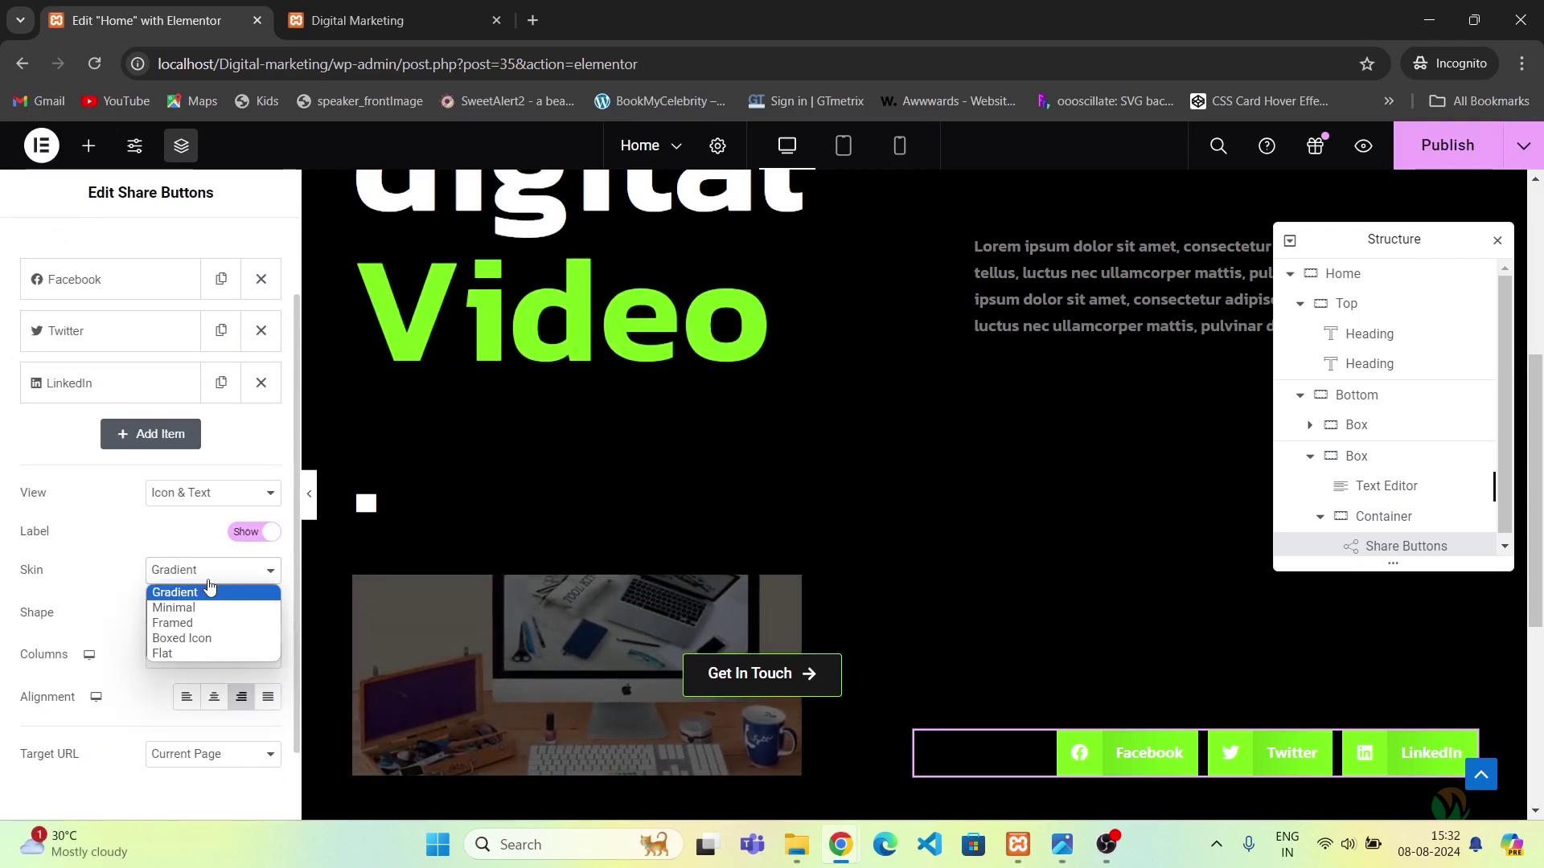
left_click(162, 653)
left_click(213, 612)
left_click(213, 570)
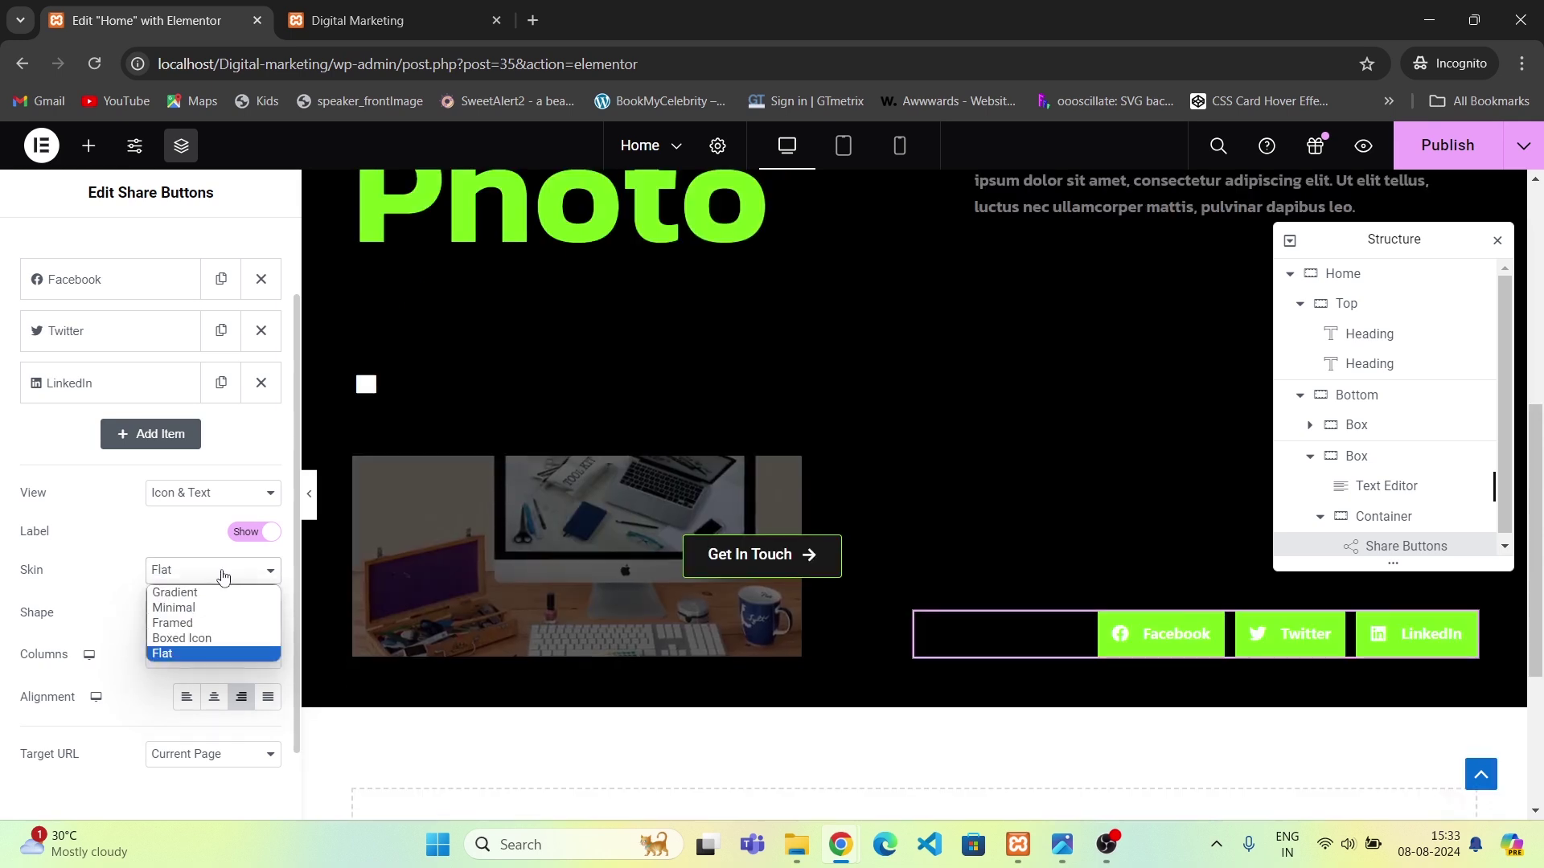
left_click(193, 637)
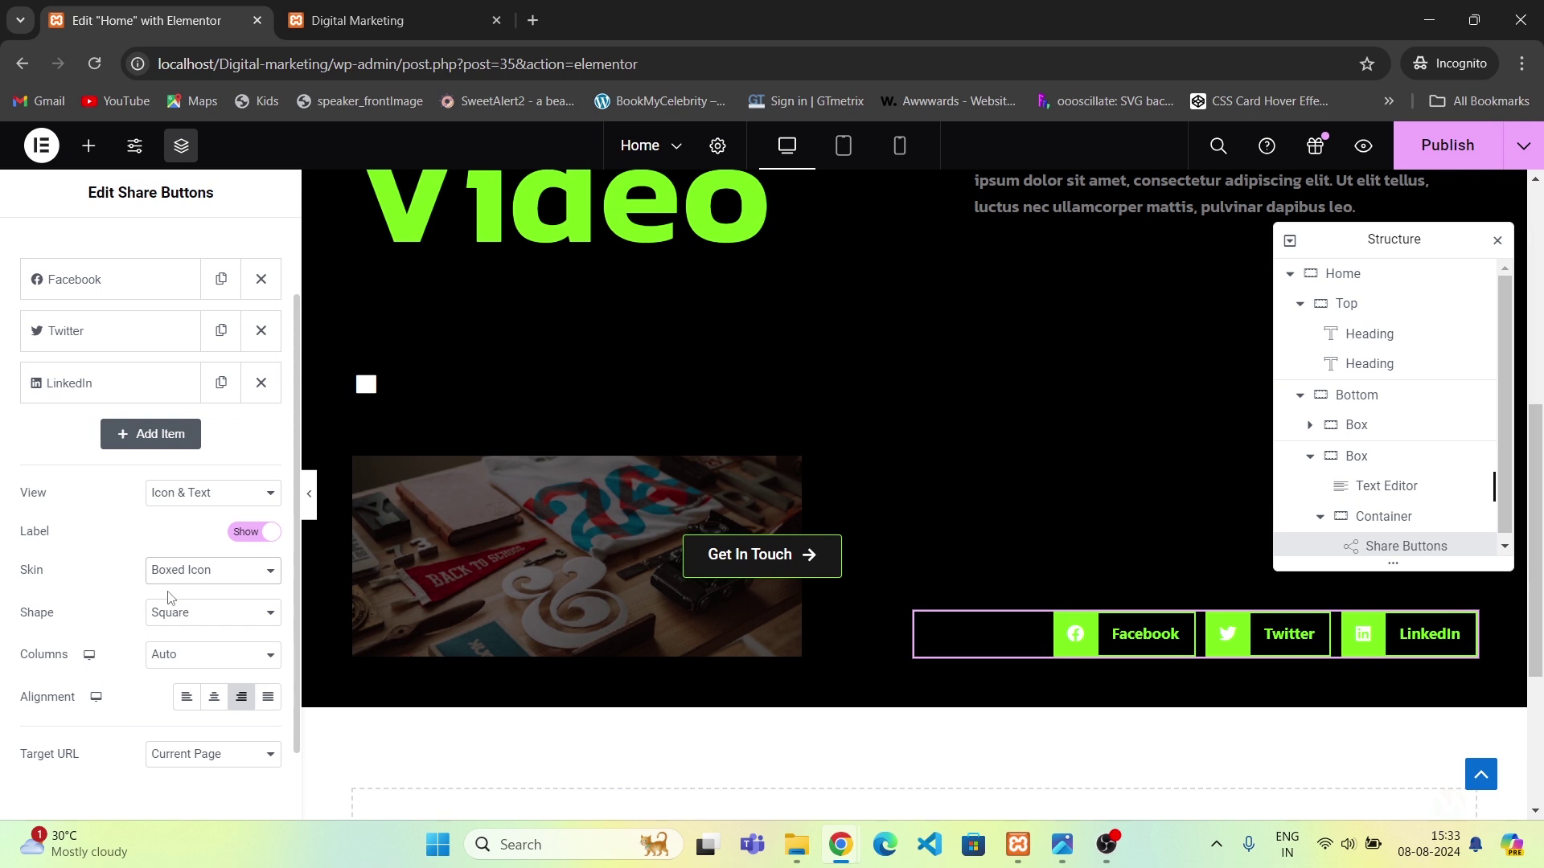
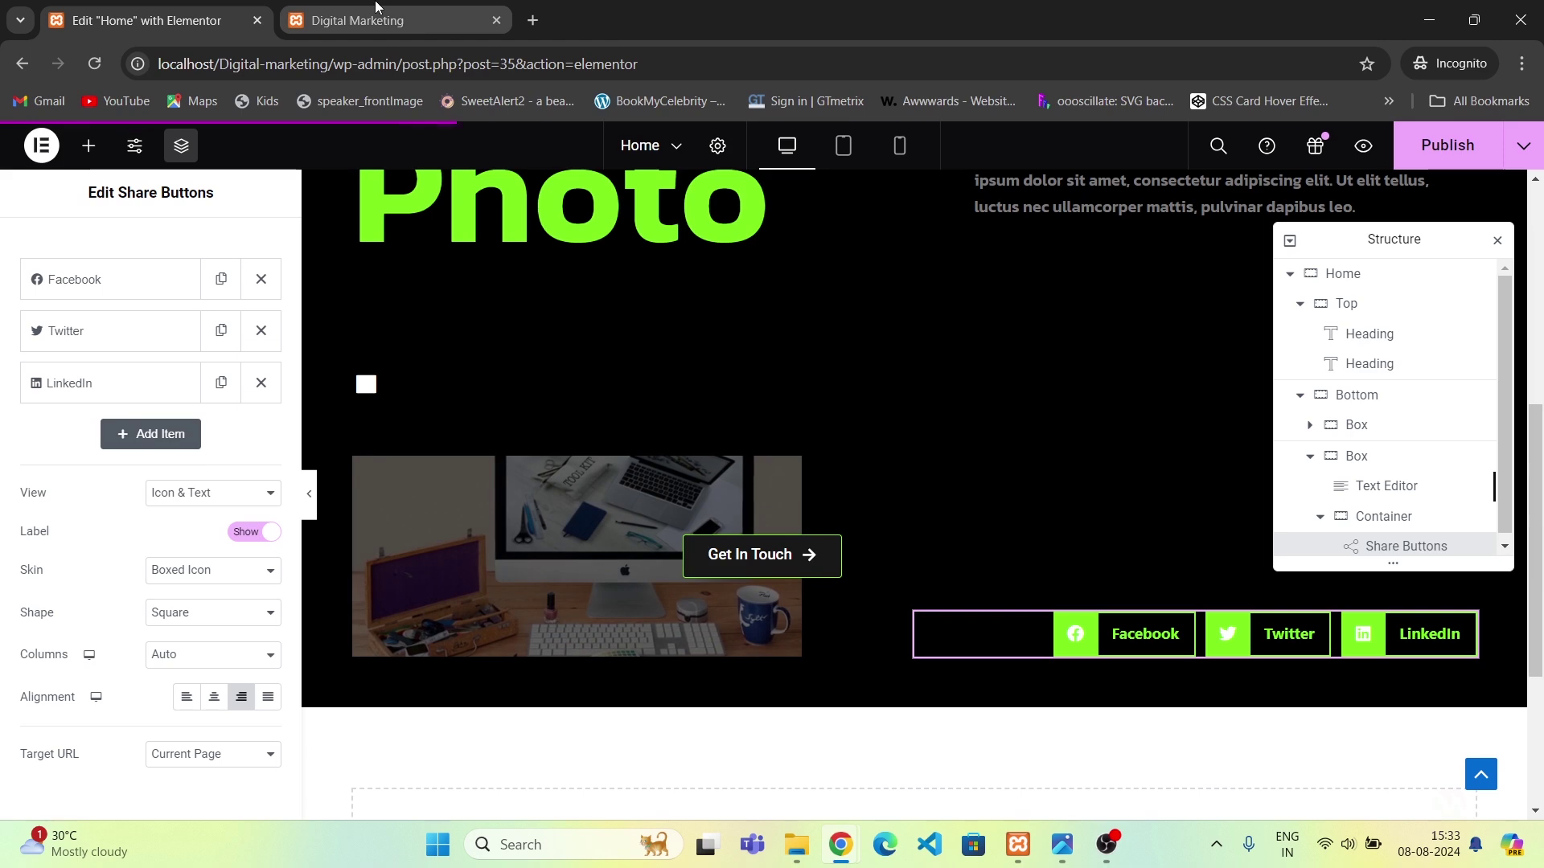
Reload the live home page and compare the paragraph and share button placement with the PSD template.
left_click(358, 20)
left_click(81, 62)
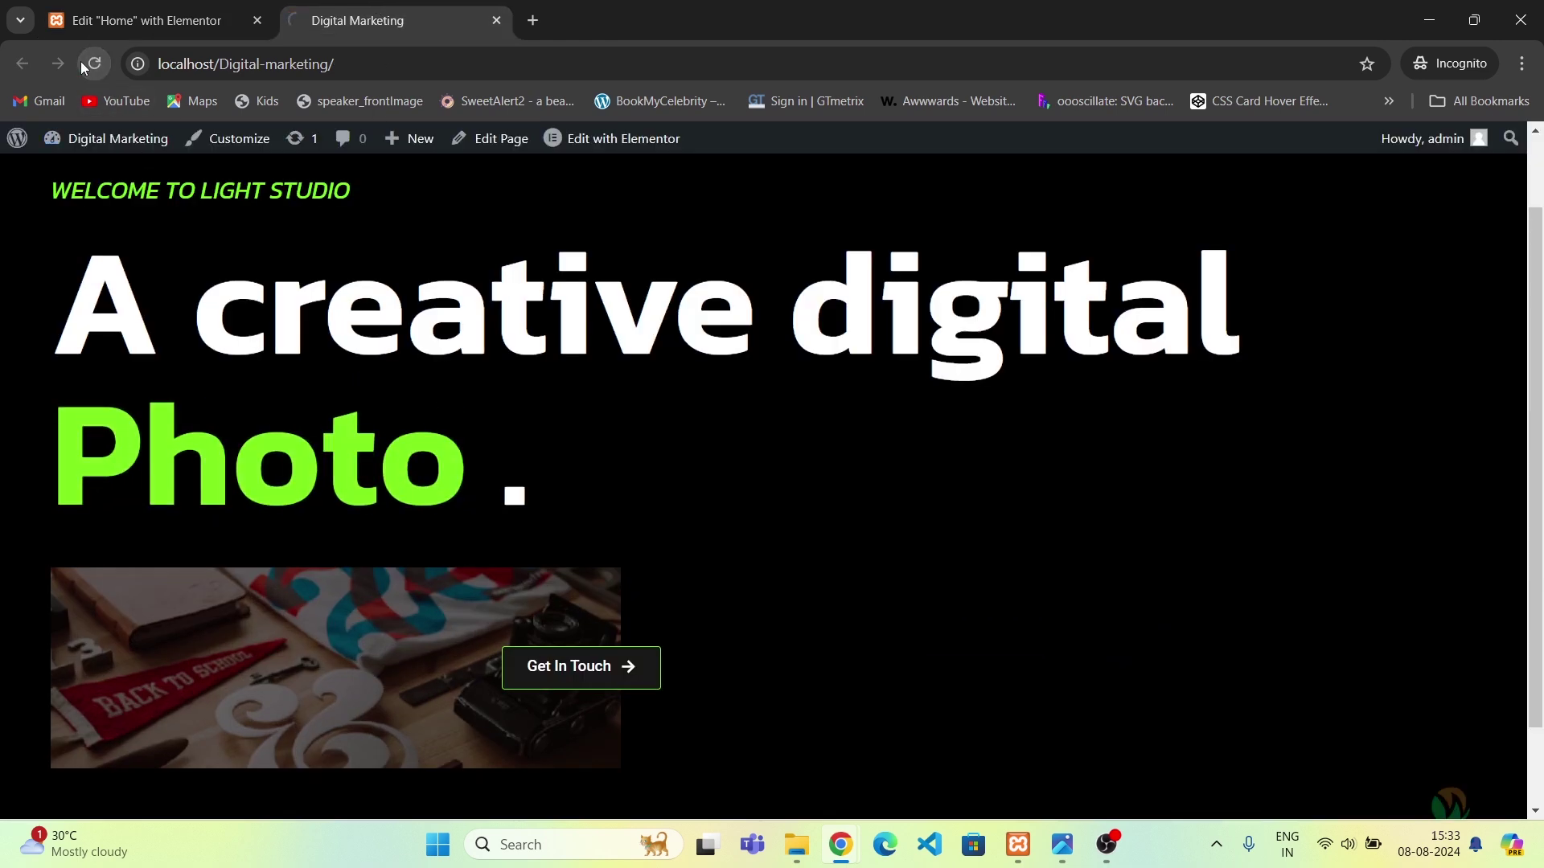
scroll(1260, 437, "down", 3)
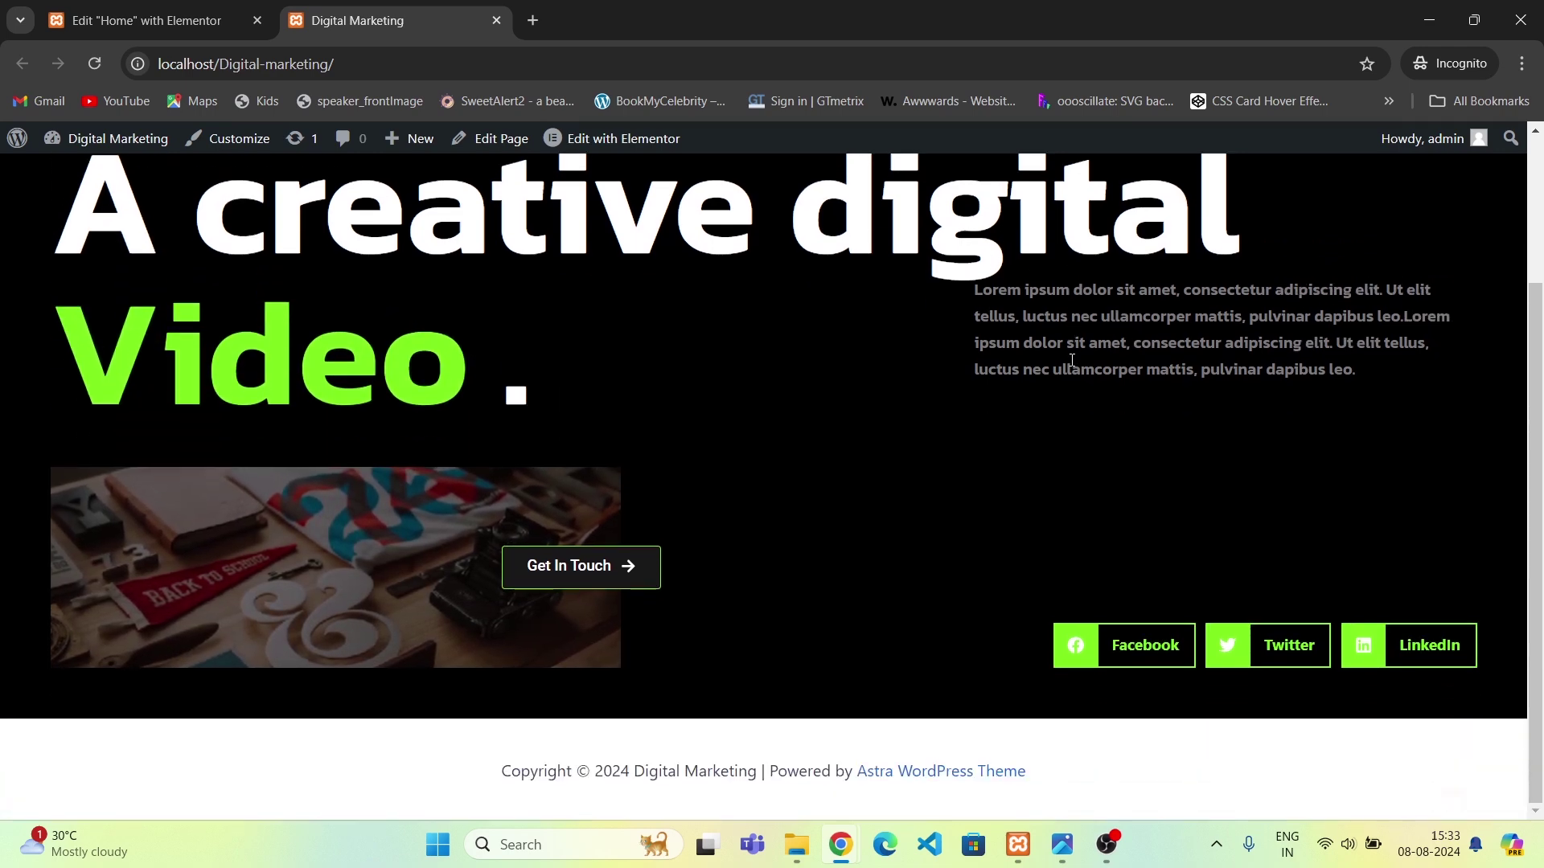
scroll(1058, 473, "up", 1)
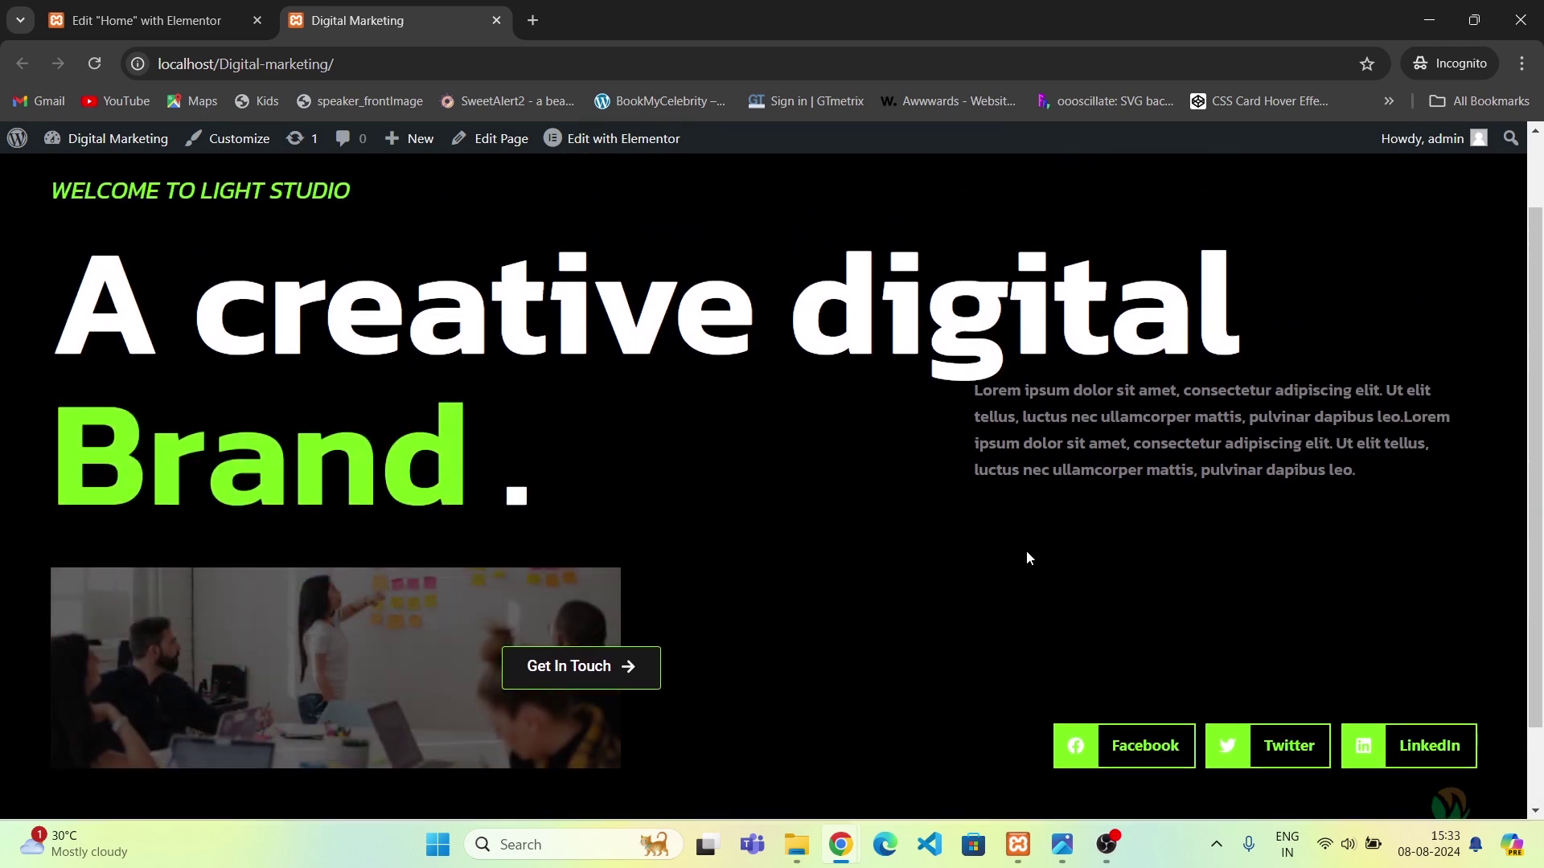
key("alt+Tab")
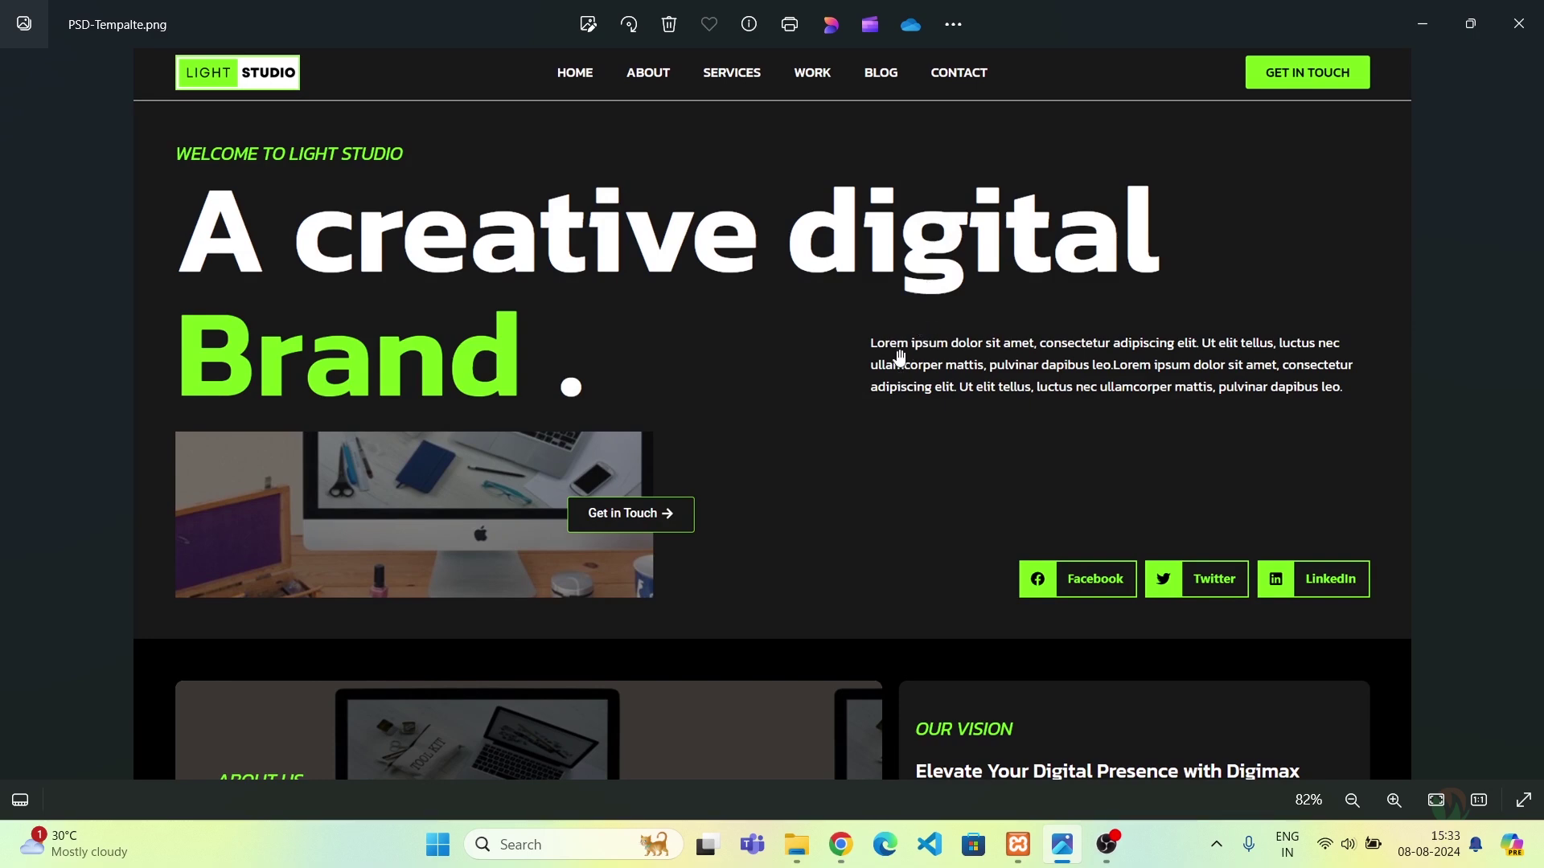
key("alt+Tab")
Set the top padding of the second Box container inside Bottom to 50 px in the Elementor editor.
key("ctrl+shift+Tab")
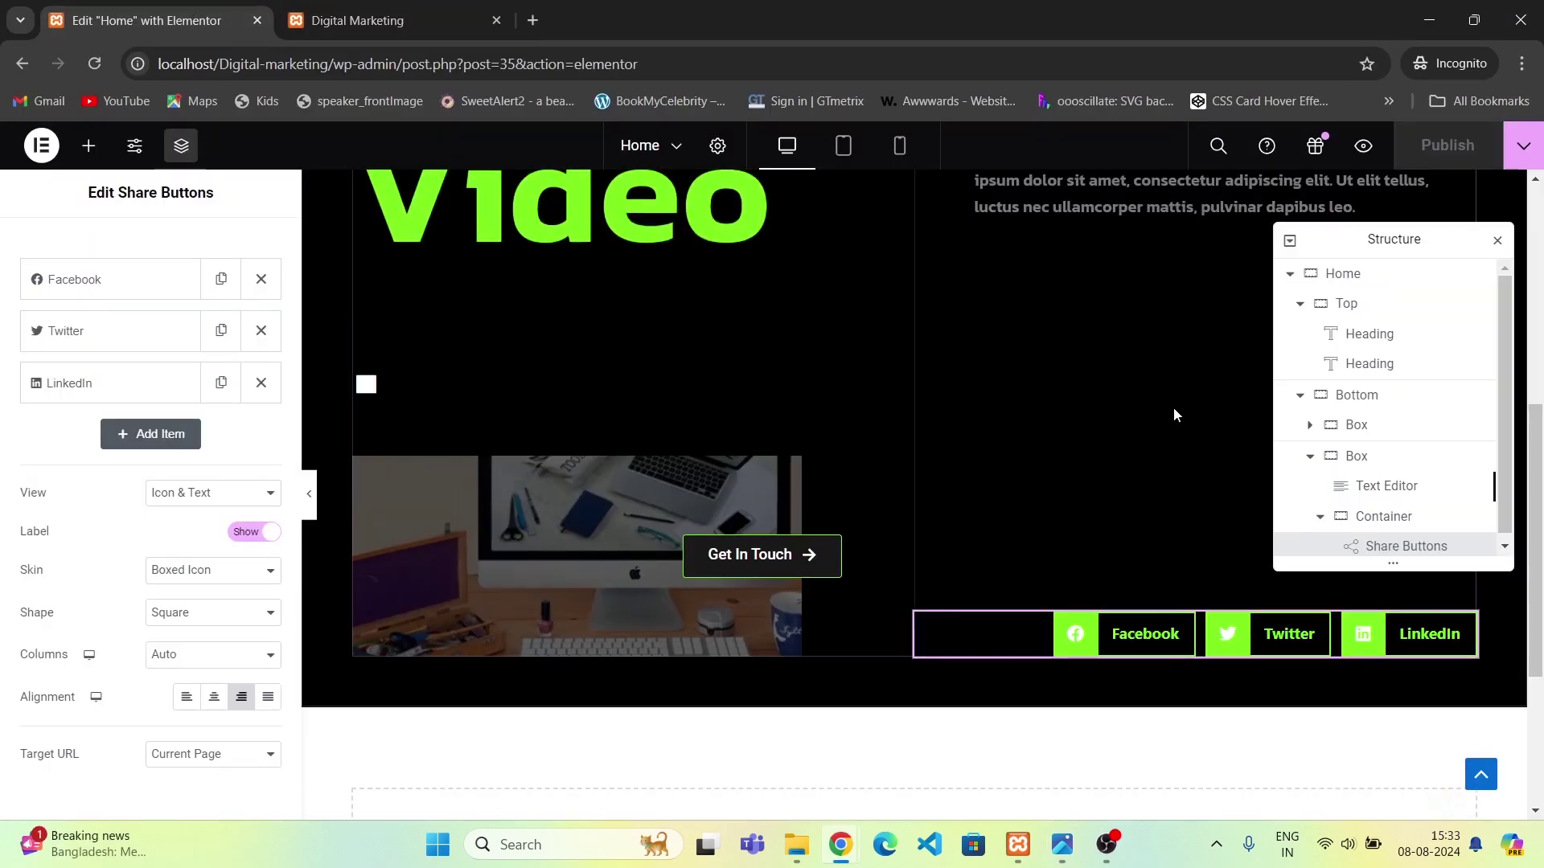
scroll(1129, 441, "up", 2)
left_click(962, 346)
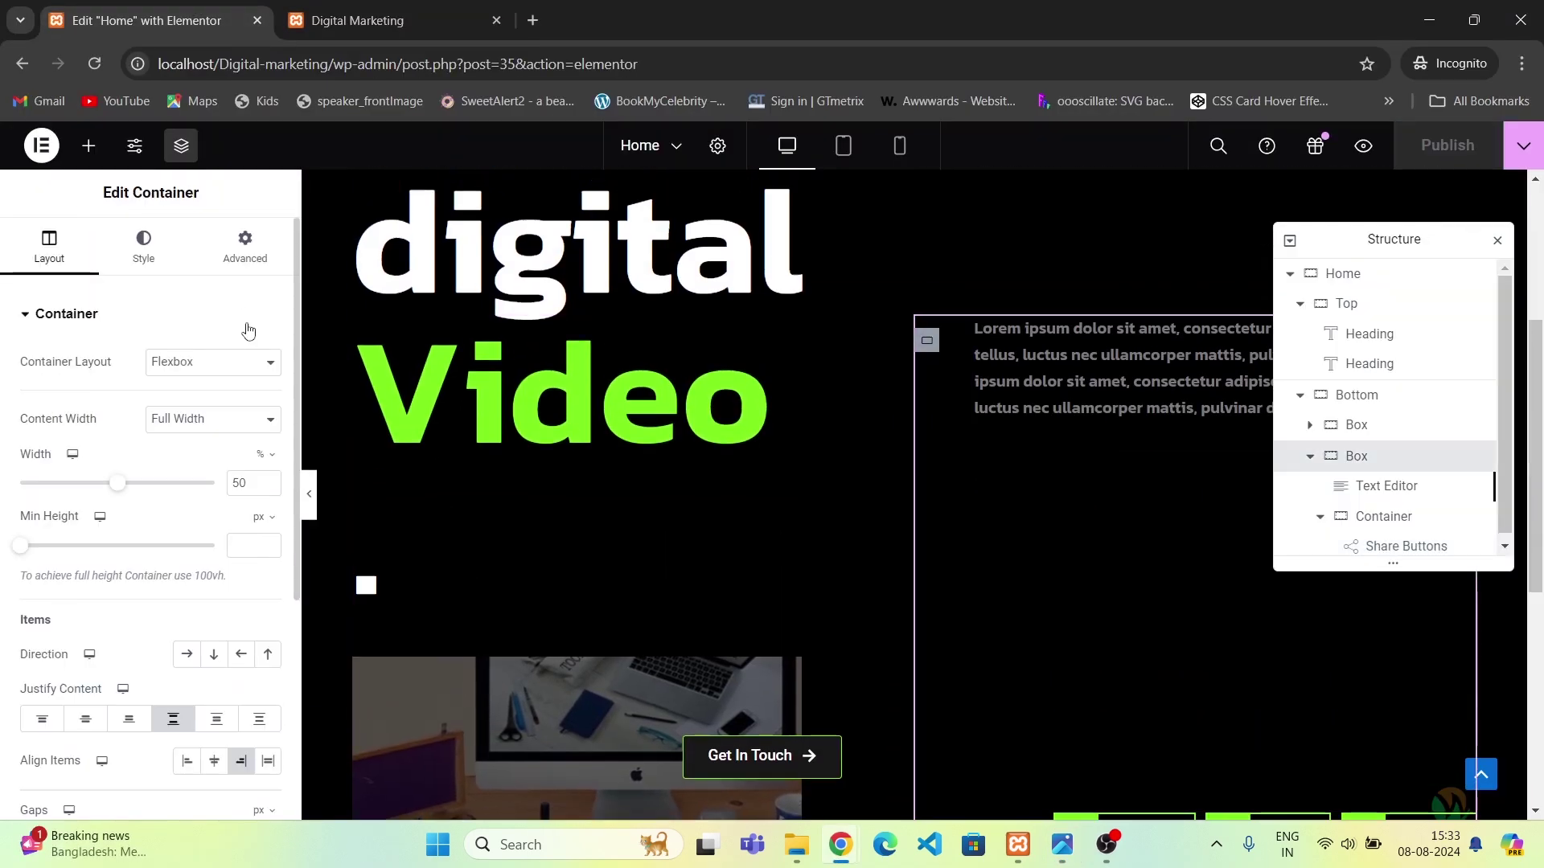
left_click(246, 250)
left_click(43, 463)
type("5")
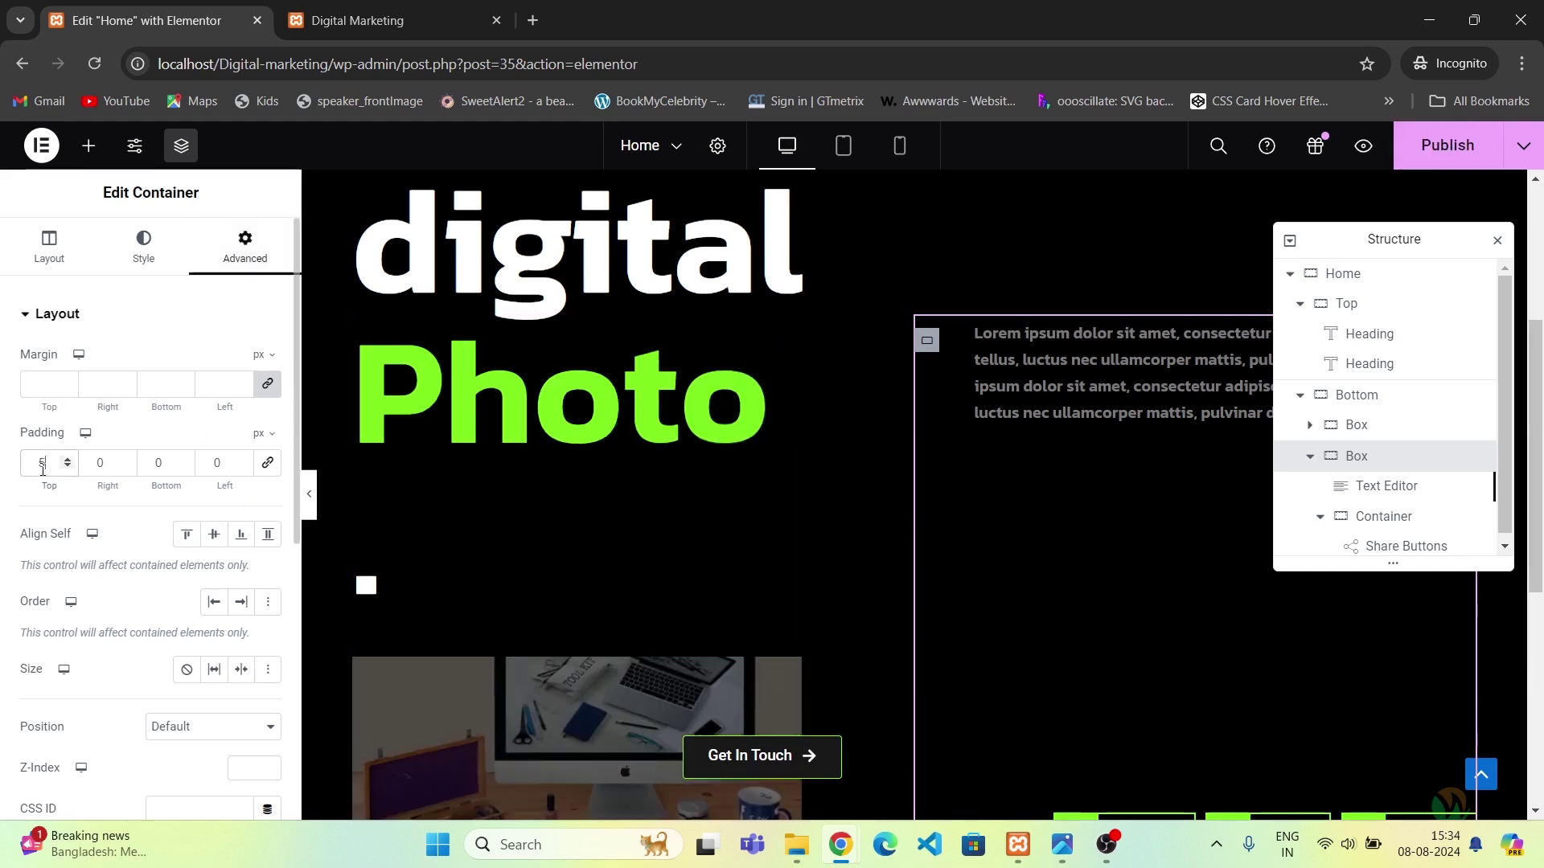
type("0")
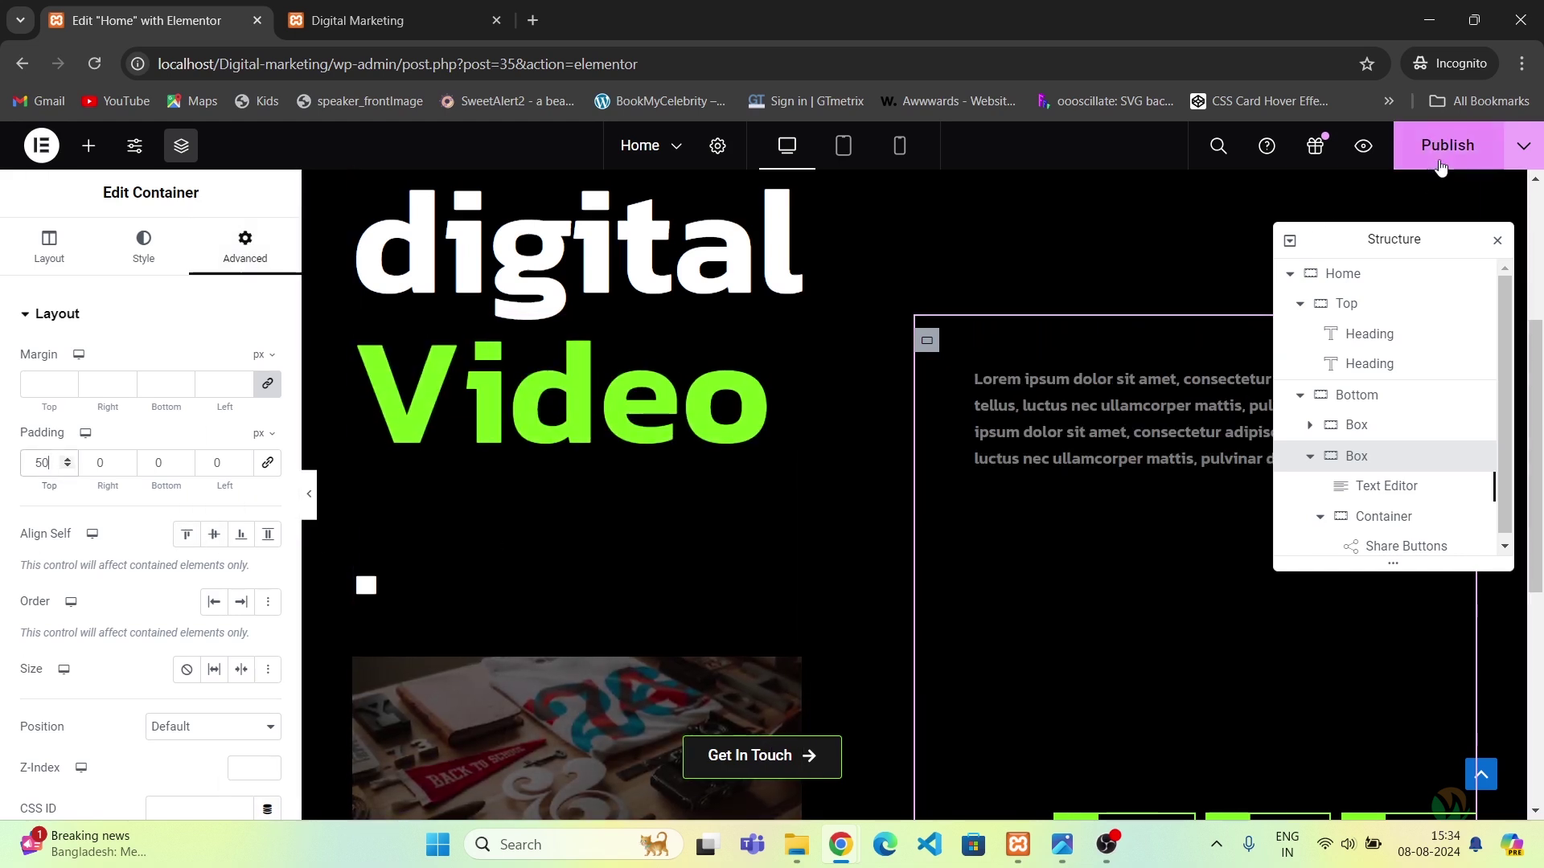
Examine the updated hero section on the live home page against the headings, paragraph and buttons in the PSD template.
left_click(357, 6)
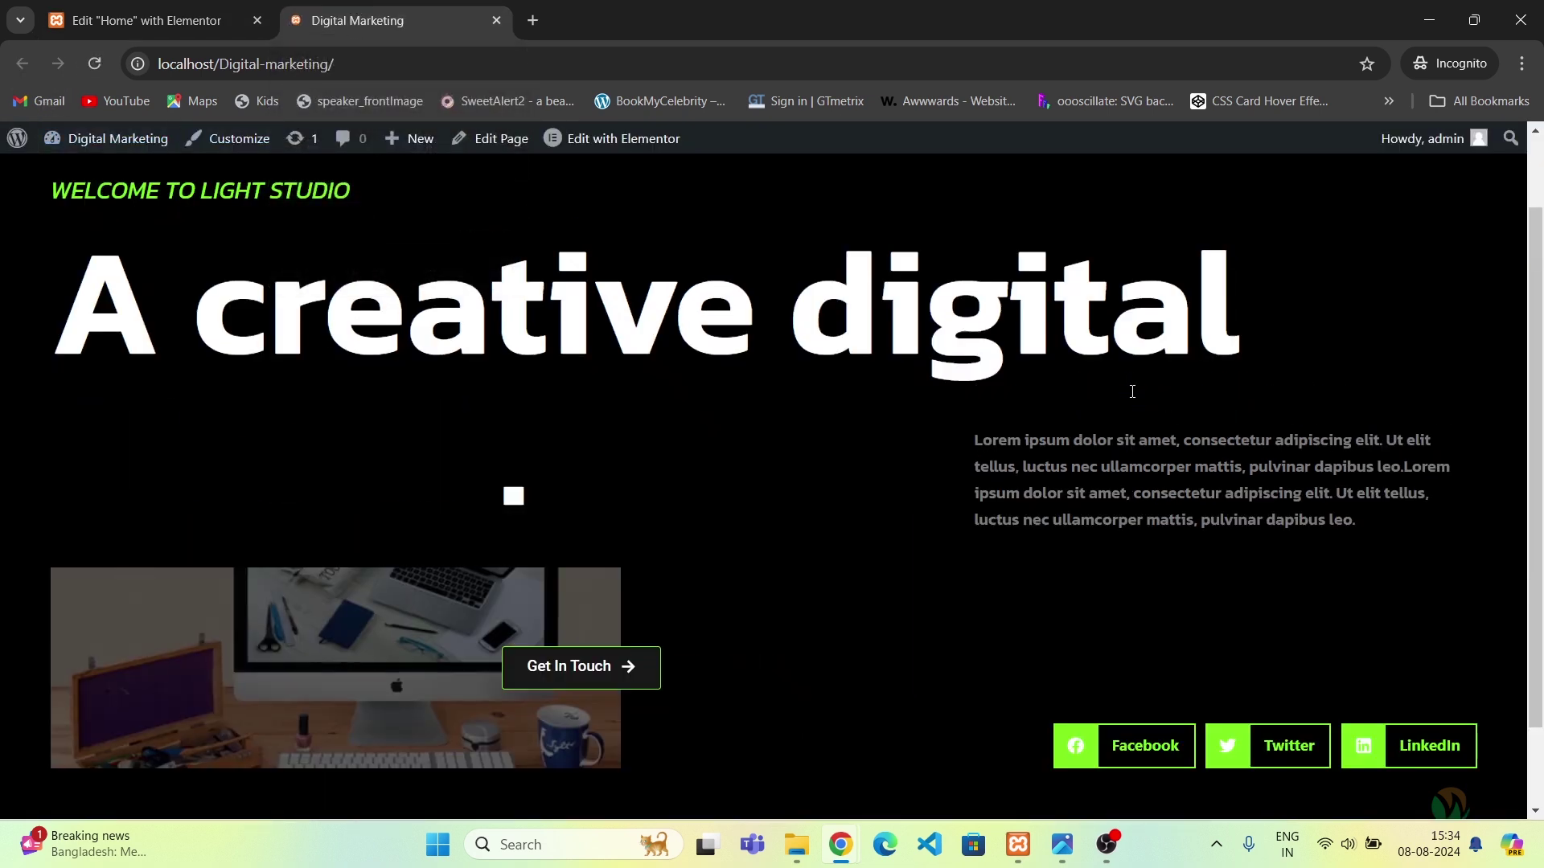
scroll(1182, 362, "down", 1)
scroll(1223, 341, "up", 1)
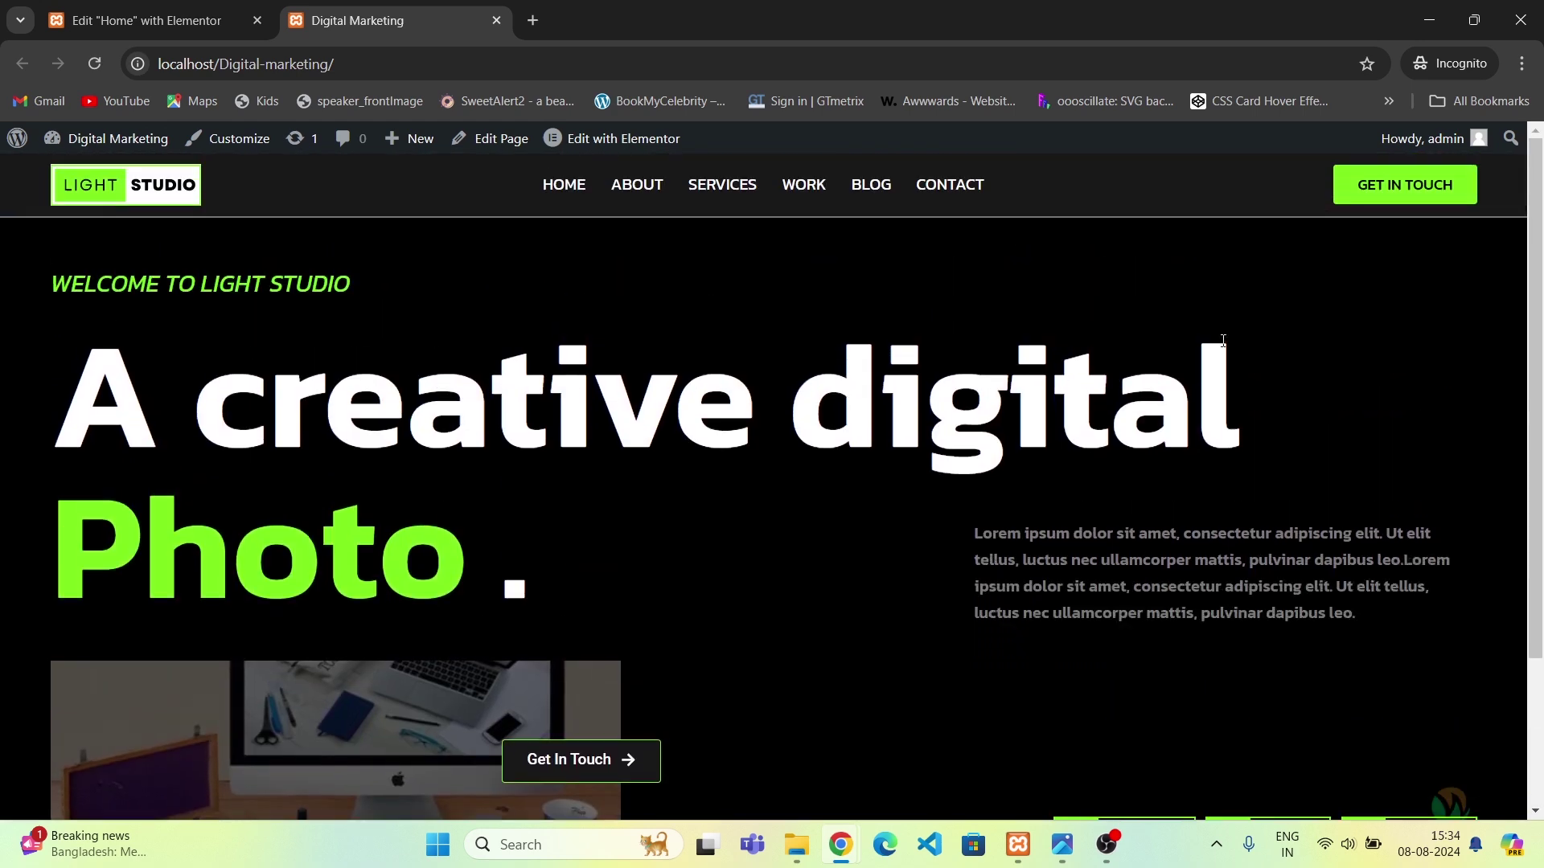
key("alt+Tab")
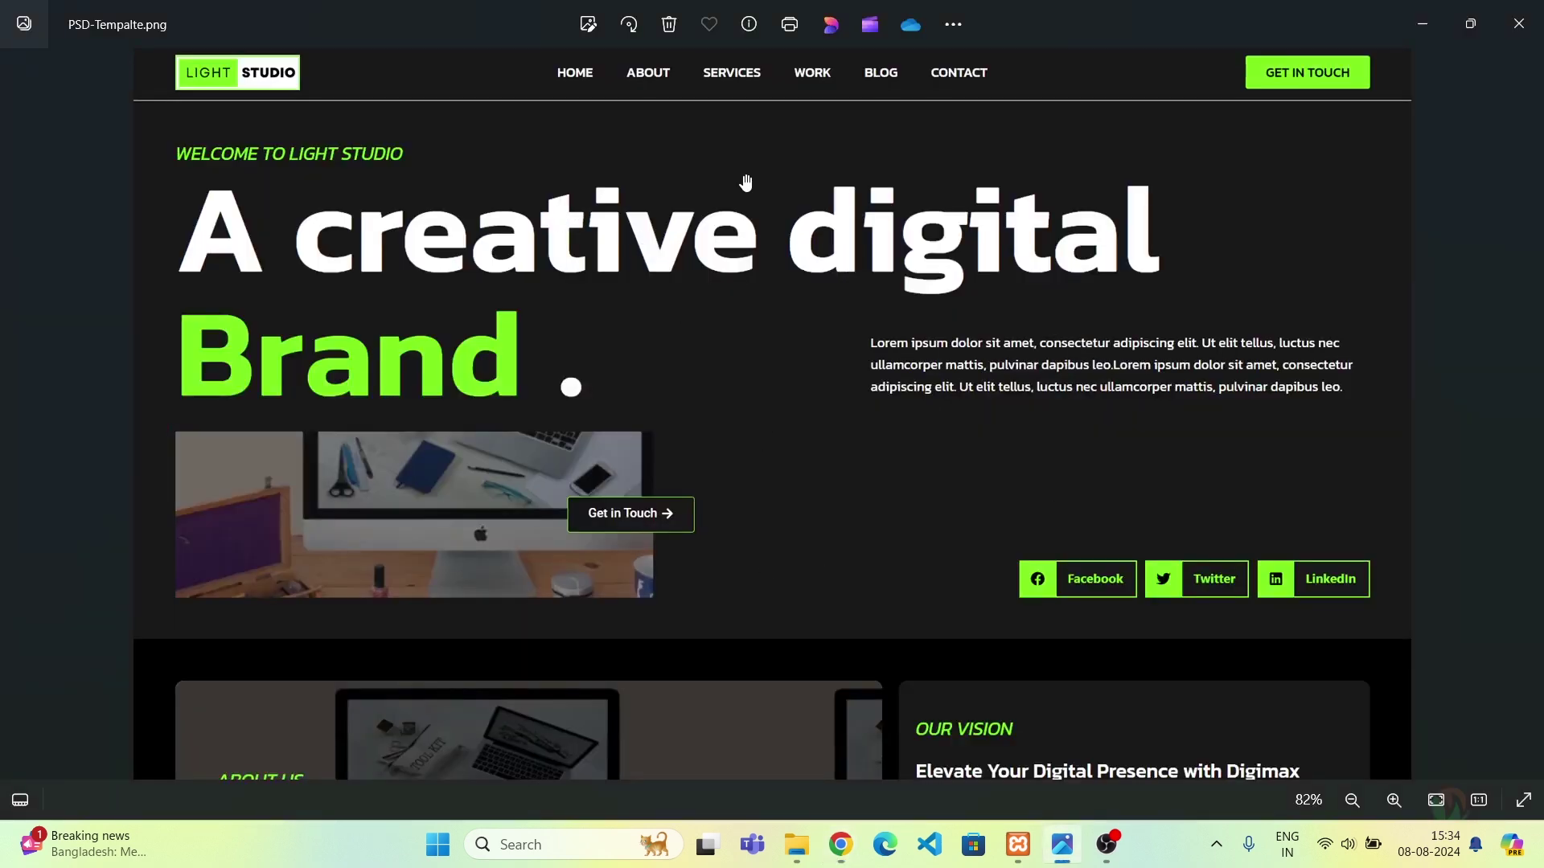
key("alt+Tab")
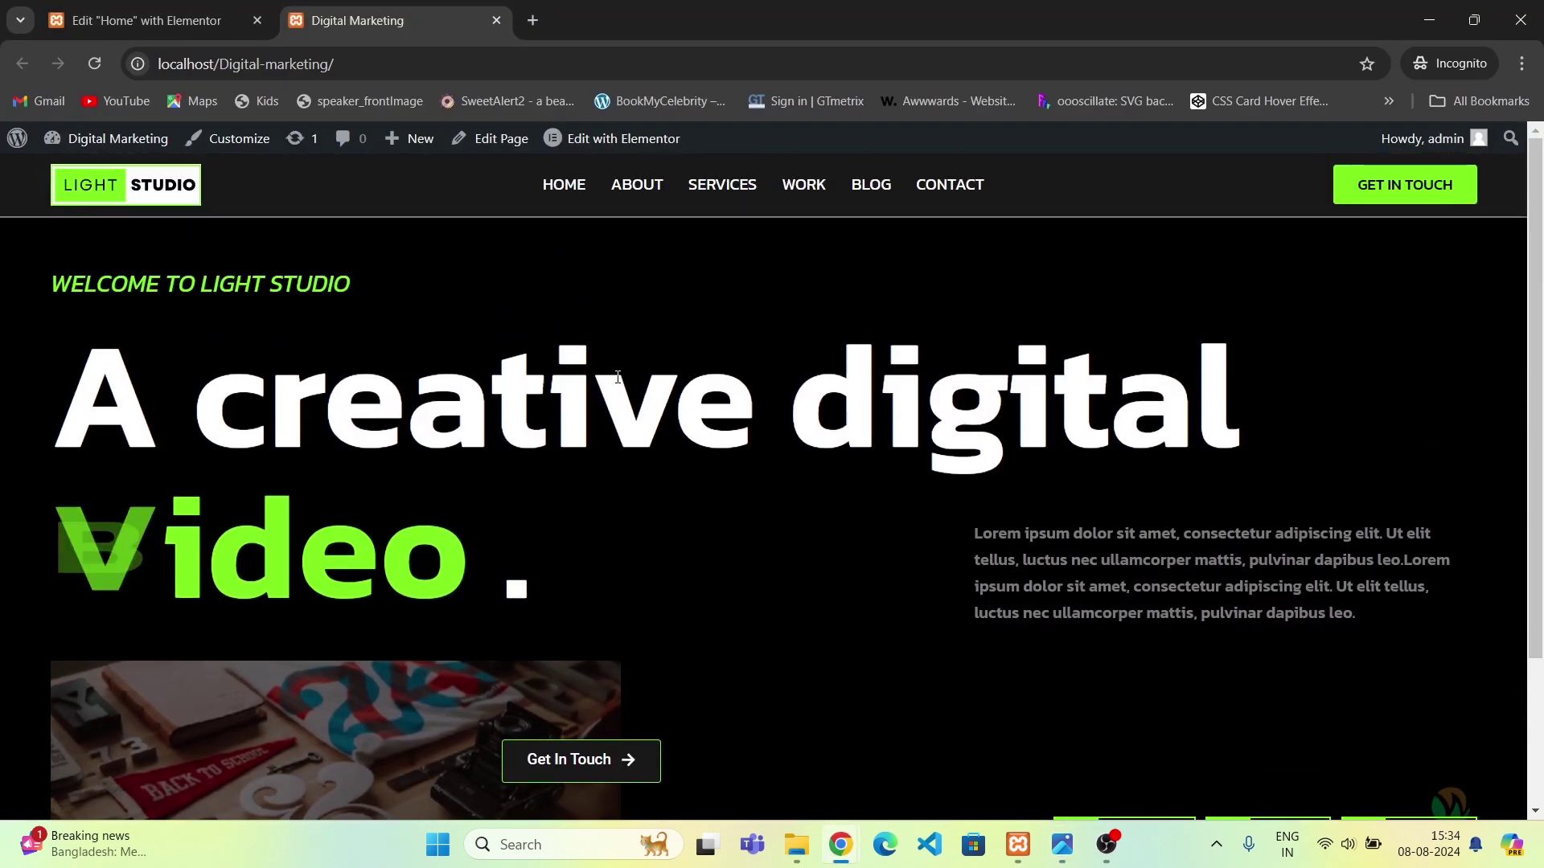
scroll(814, 421, "down", 2)
scroll(814, 421, "up", 2)
scroll(814, 421, "down", 1)
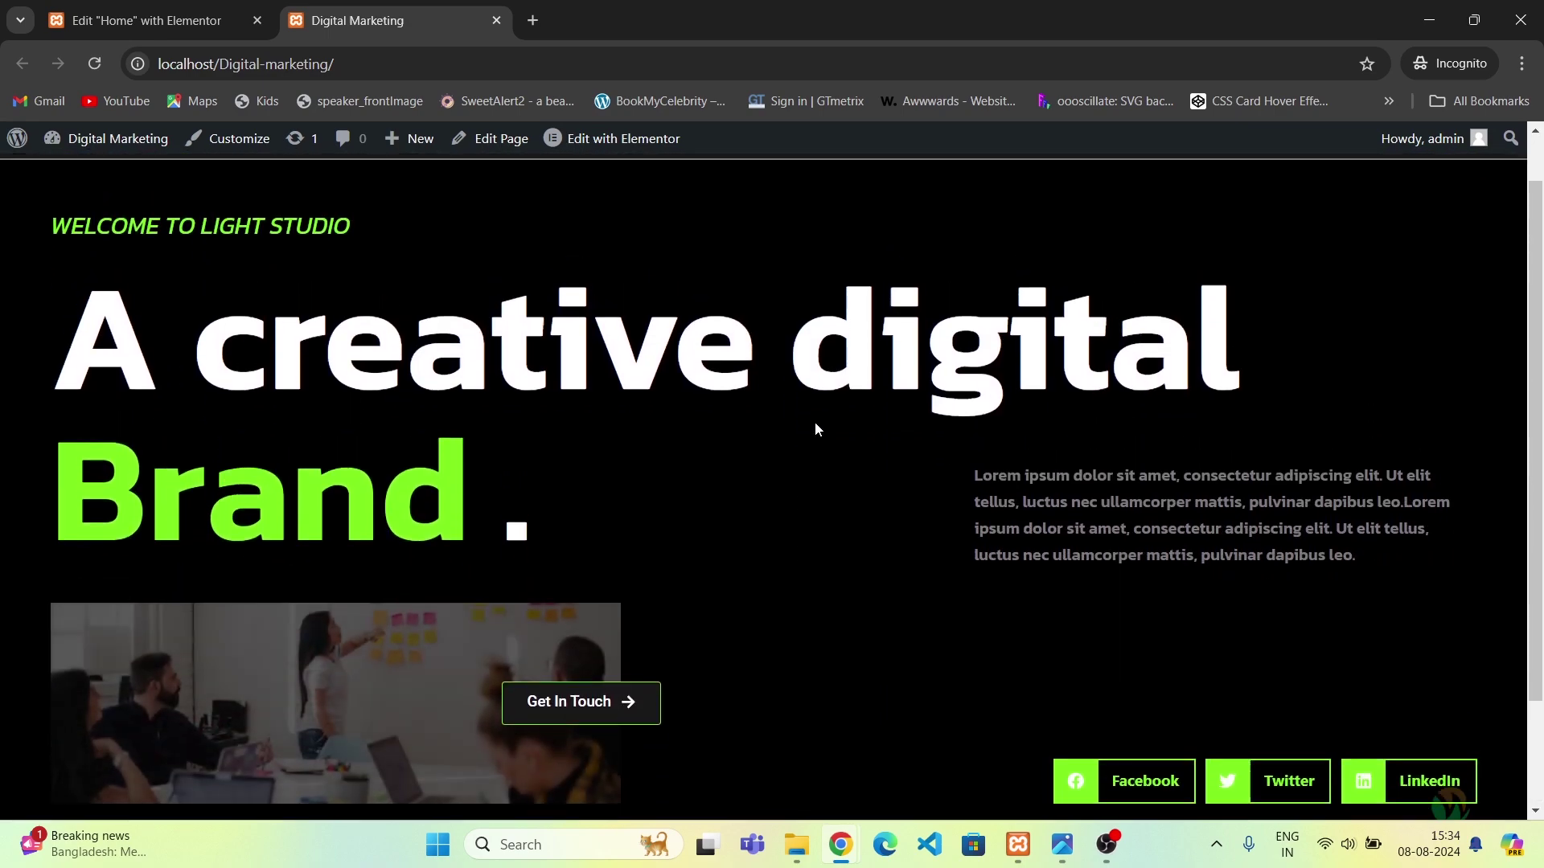
scroll(814, 422, "up", 1)
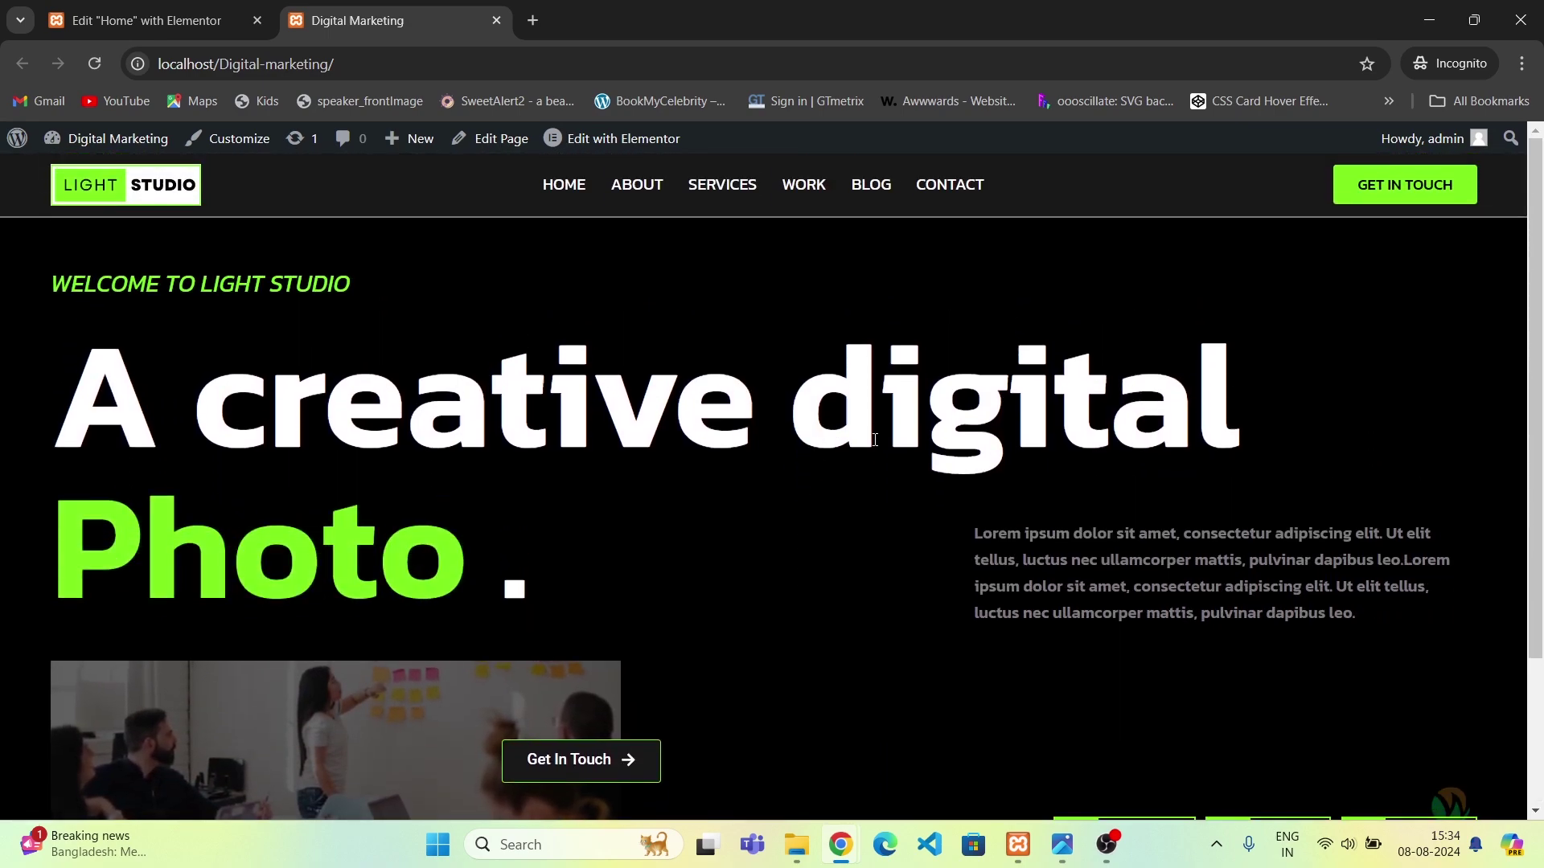
key("alt+Tab")
scroll(727, 393, "up", 2)
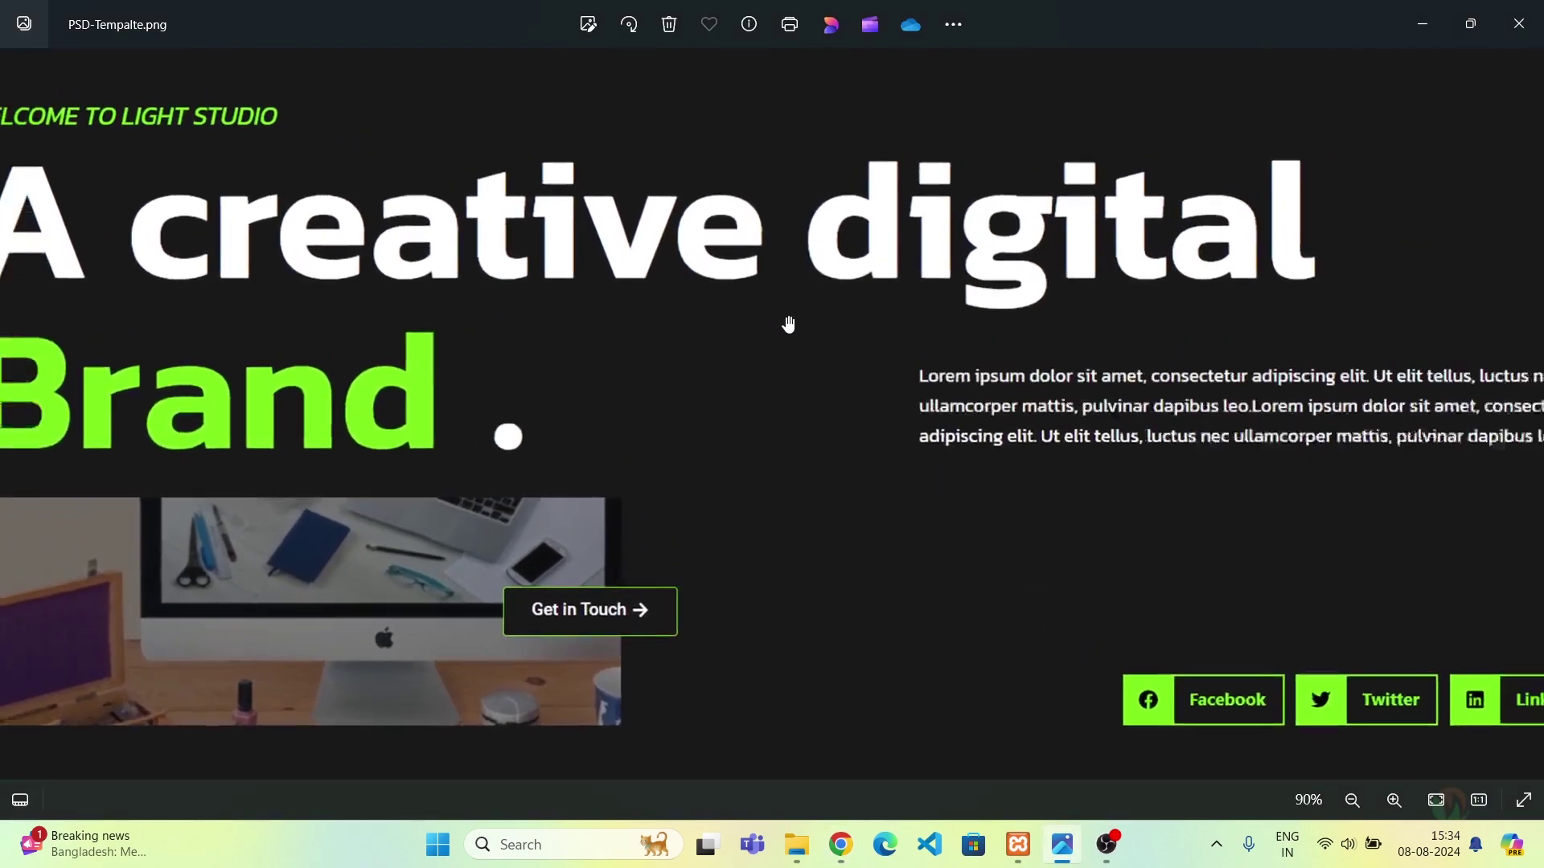
In the Elementor editor, set the Home container's background colour to the global Secondary colour and publish the page.
scroll(789, 324, "down", 1)
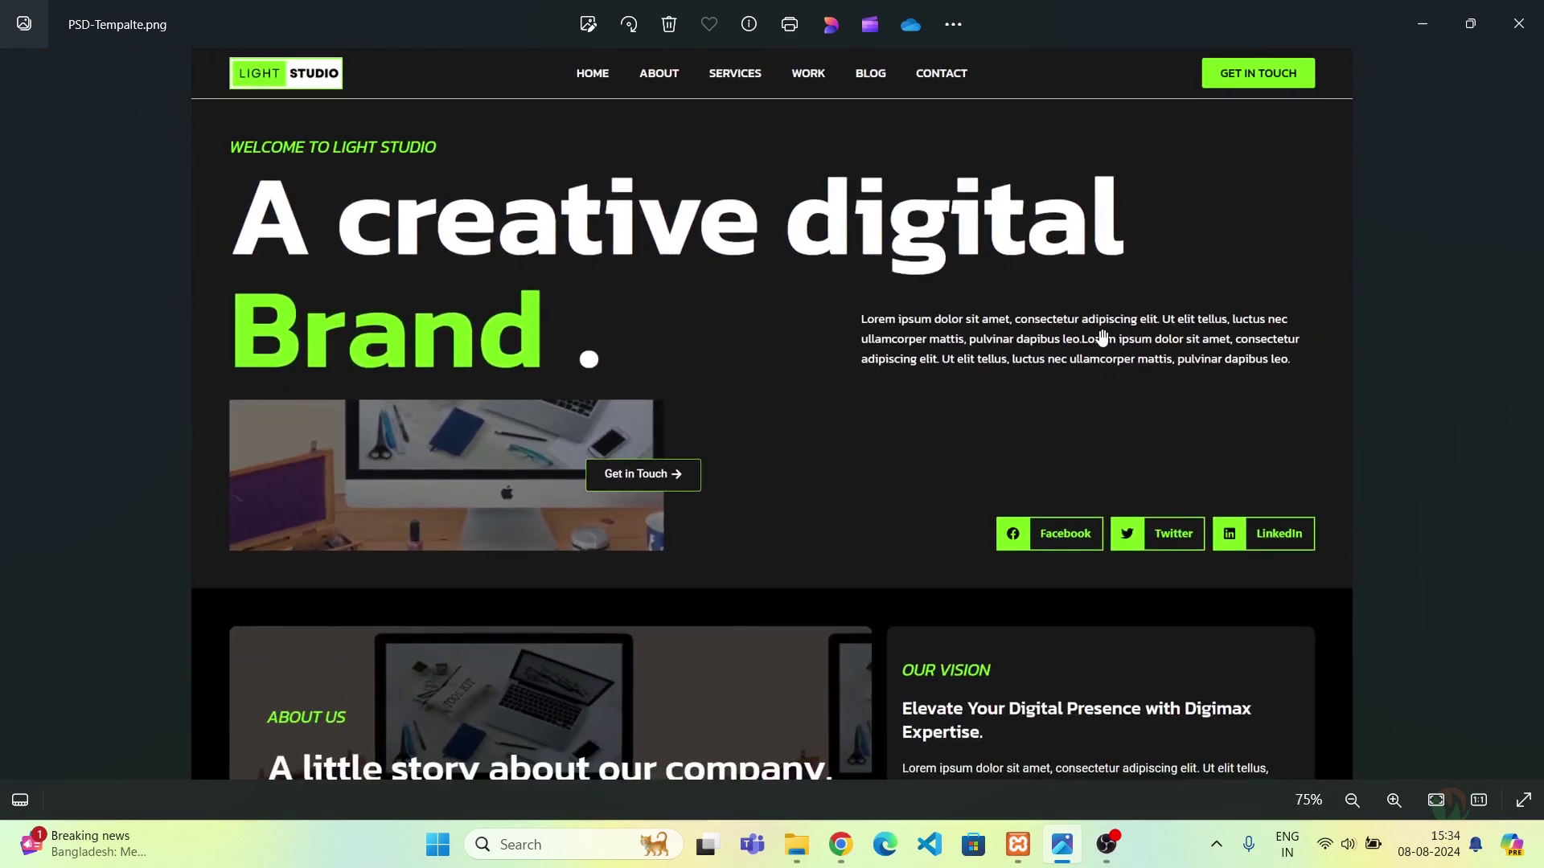
key("alt+Tab")
left_click(177, 7)
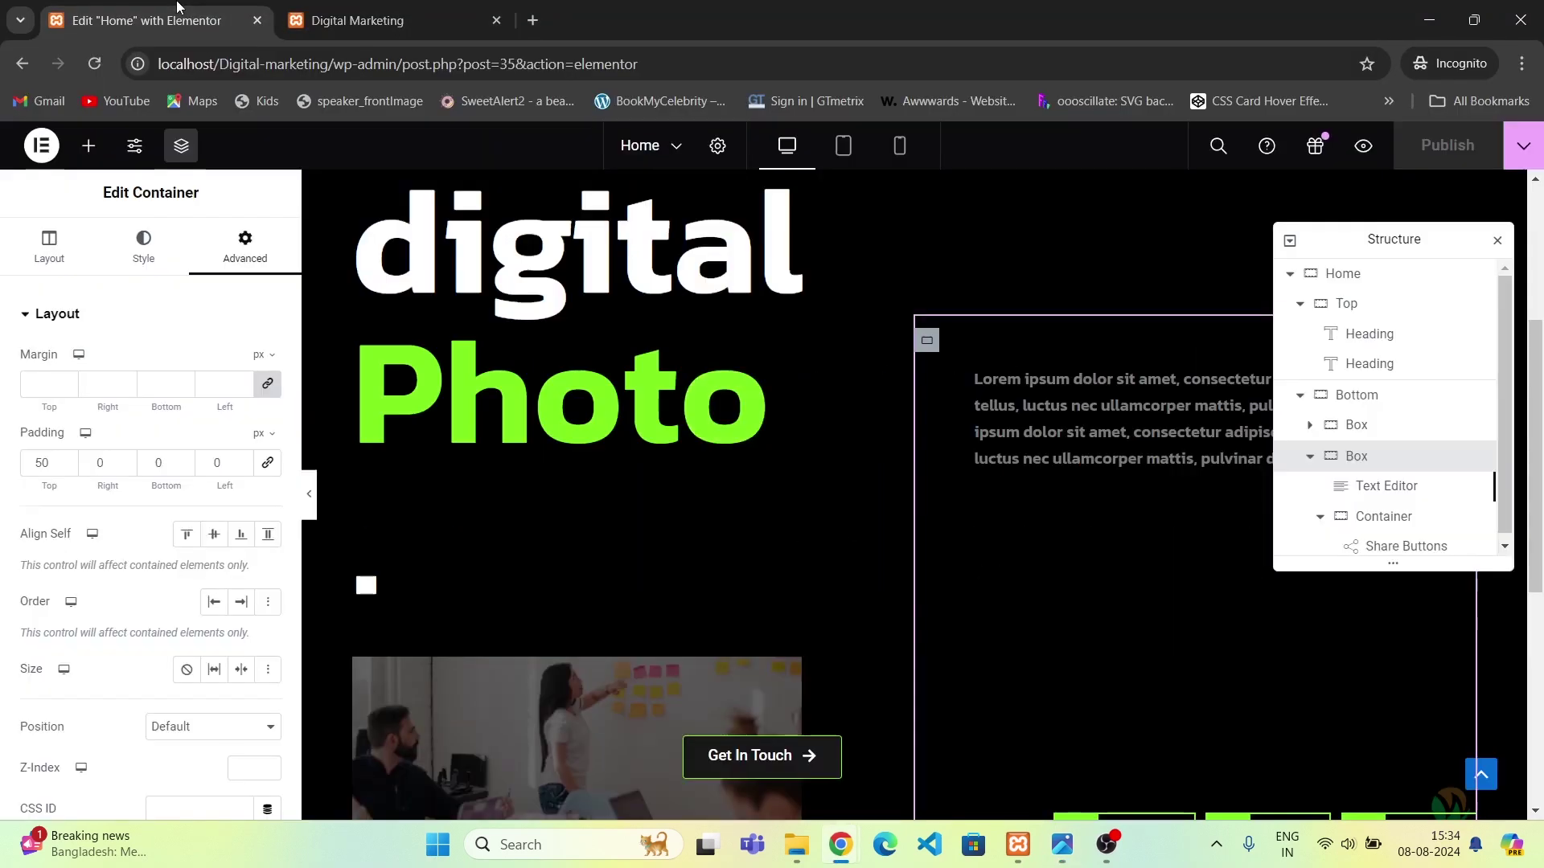
scroll(918, 300, "up", 4)
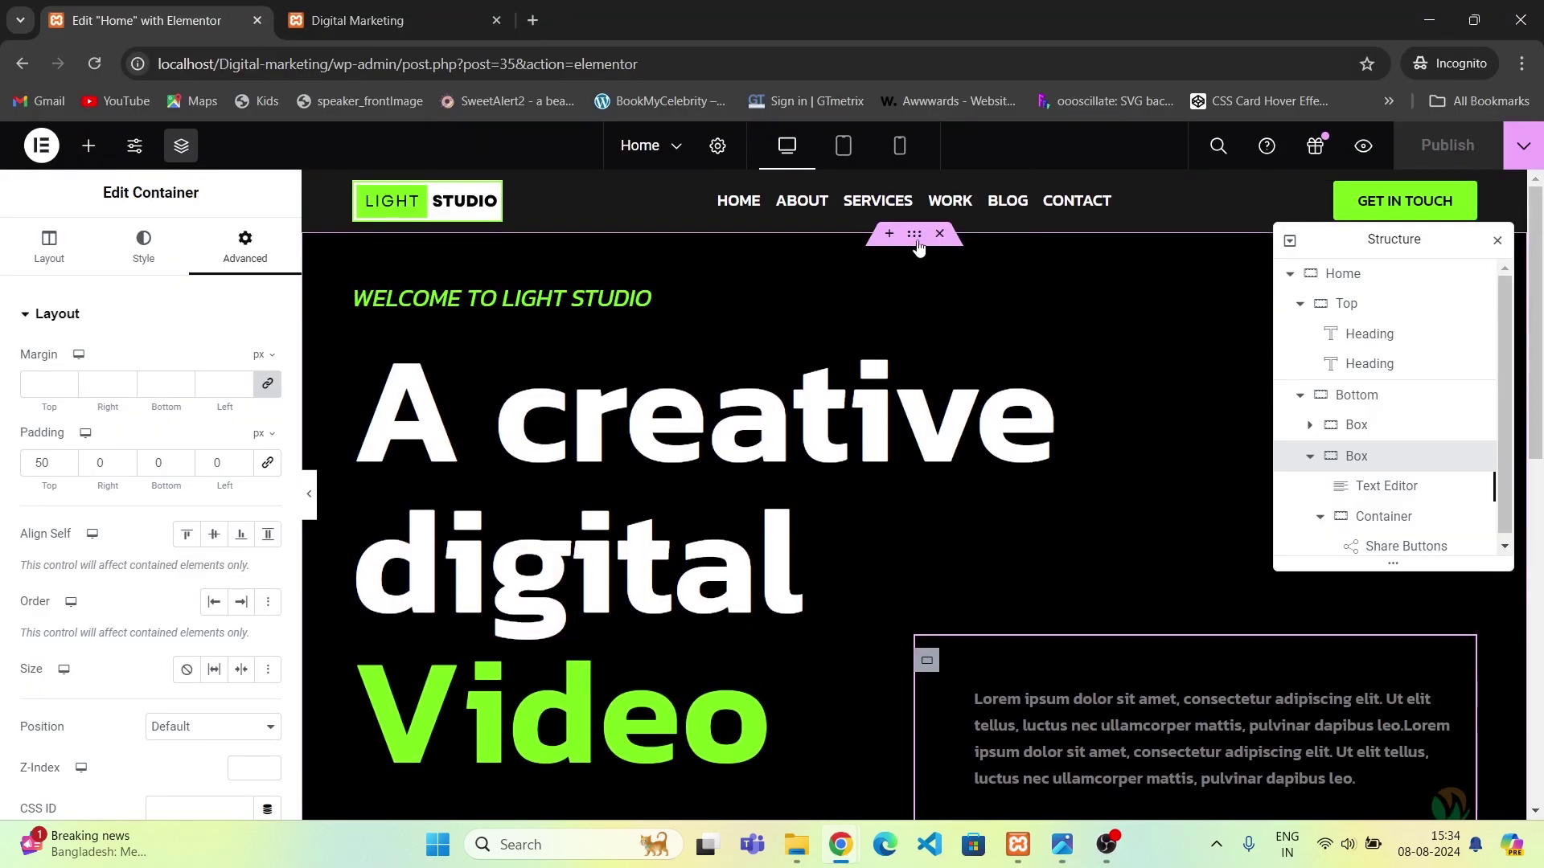
left_click(916, 236)
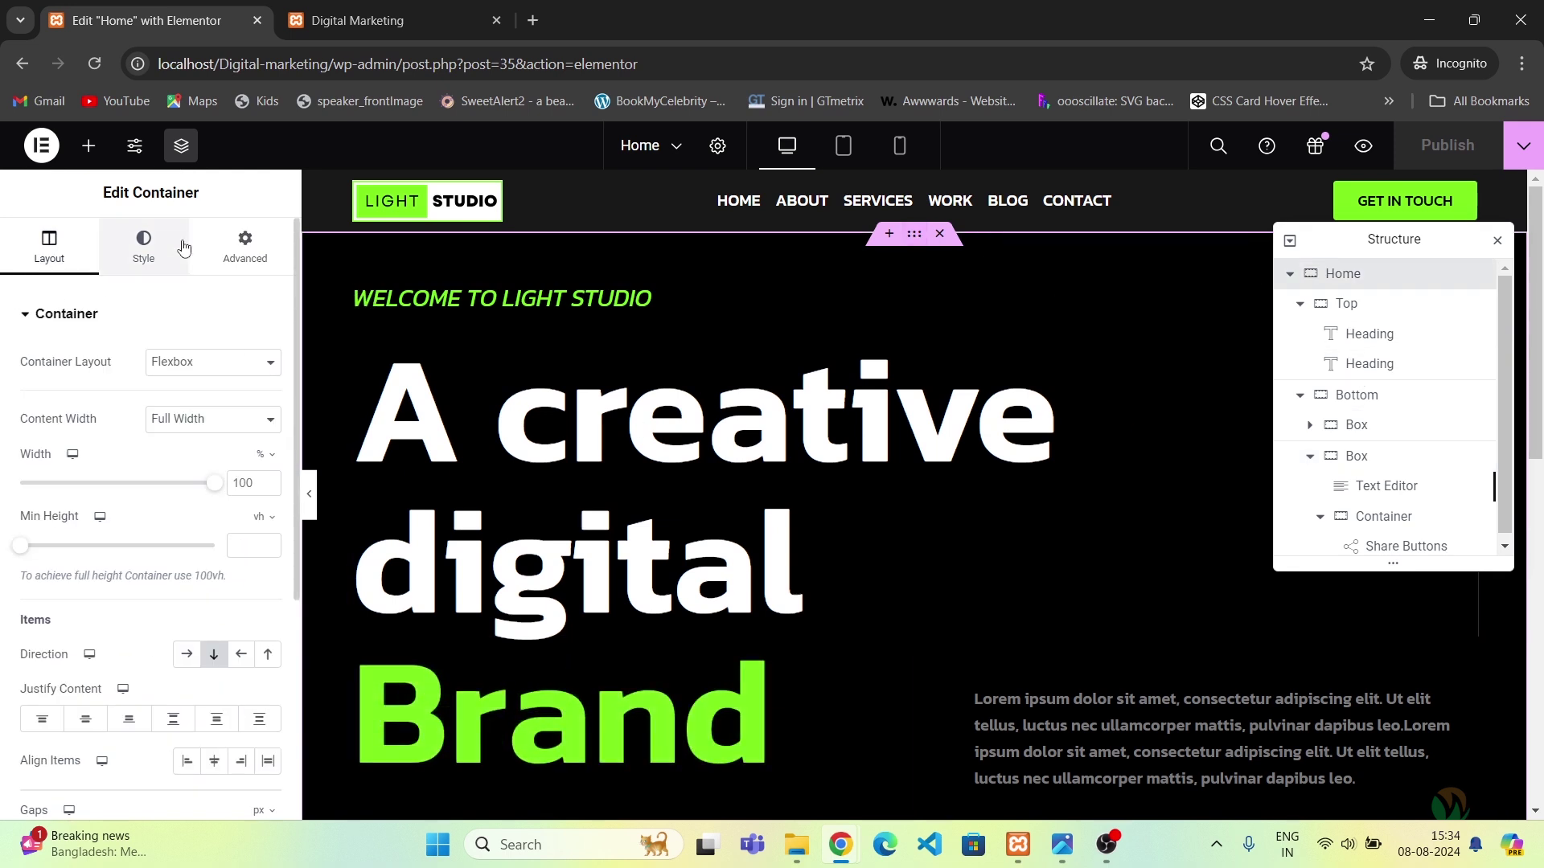
left_click(182, 245)
left_click(243, 450)
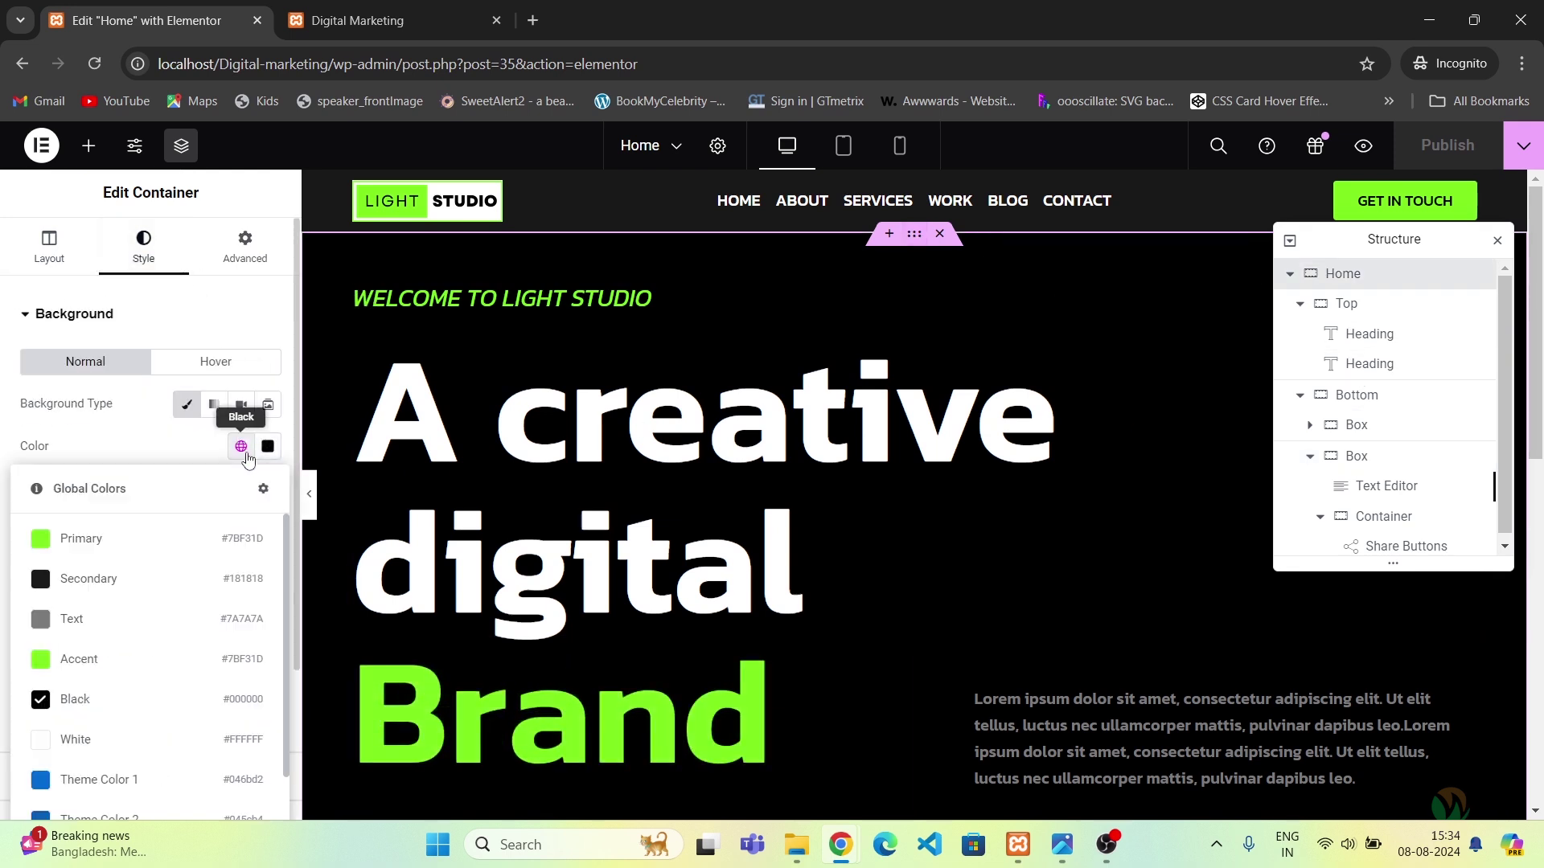
left_click(135, 582)
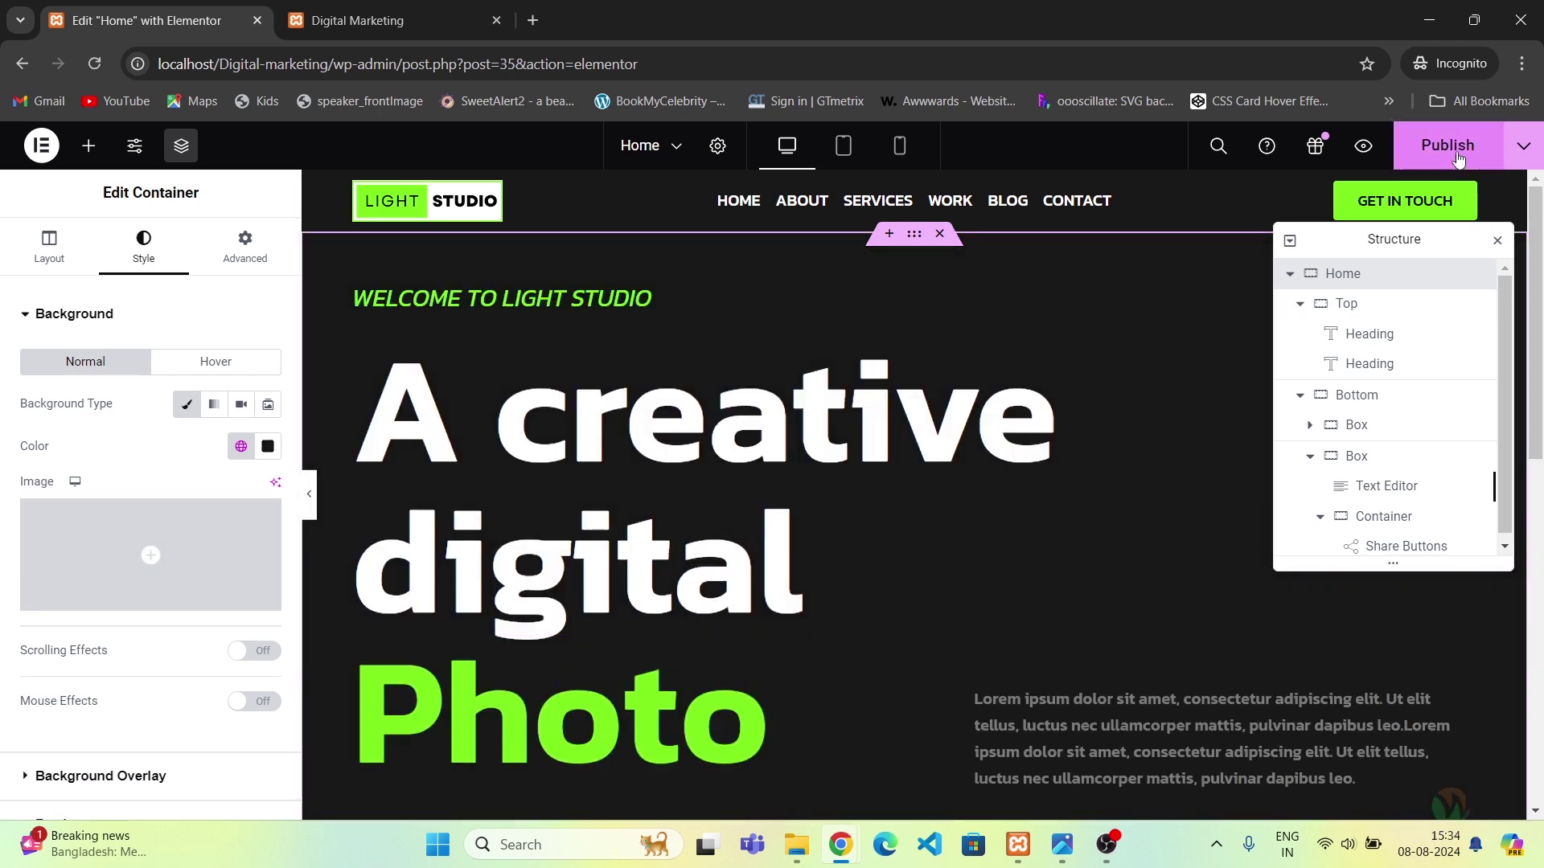
left_click(1459, 157)
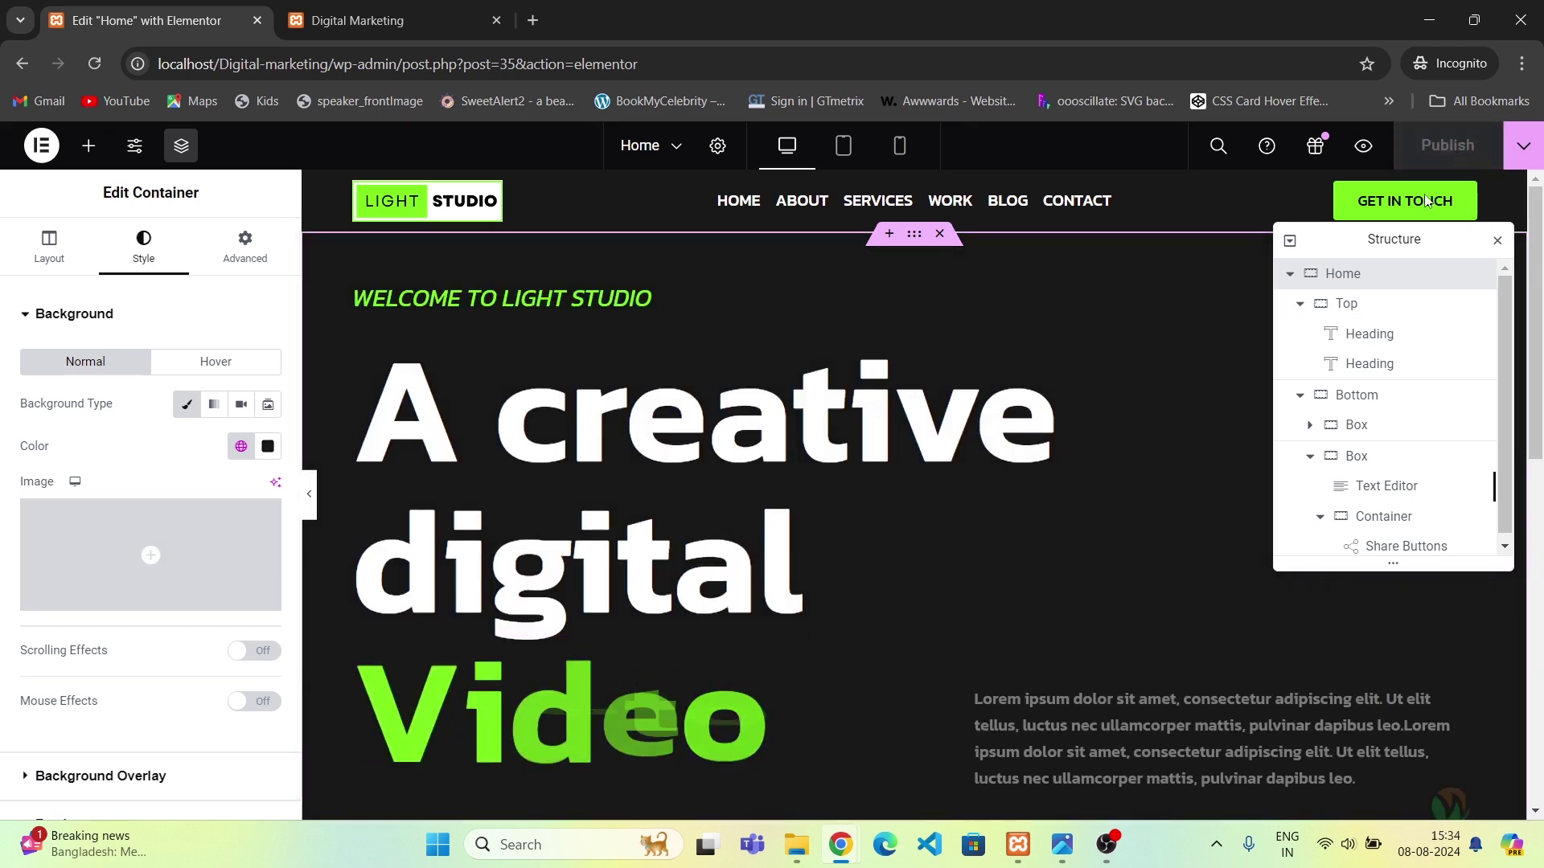
Reload the live home page and compare its background and share button icons with the PSD template.
left_click(364, 24)
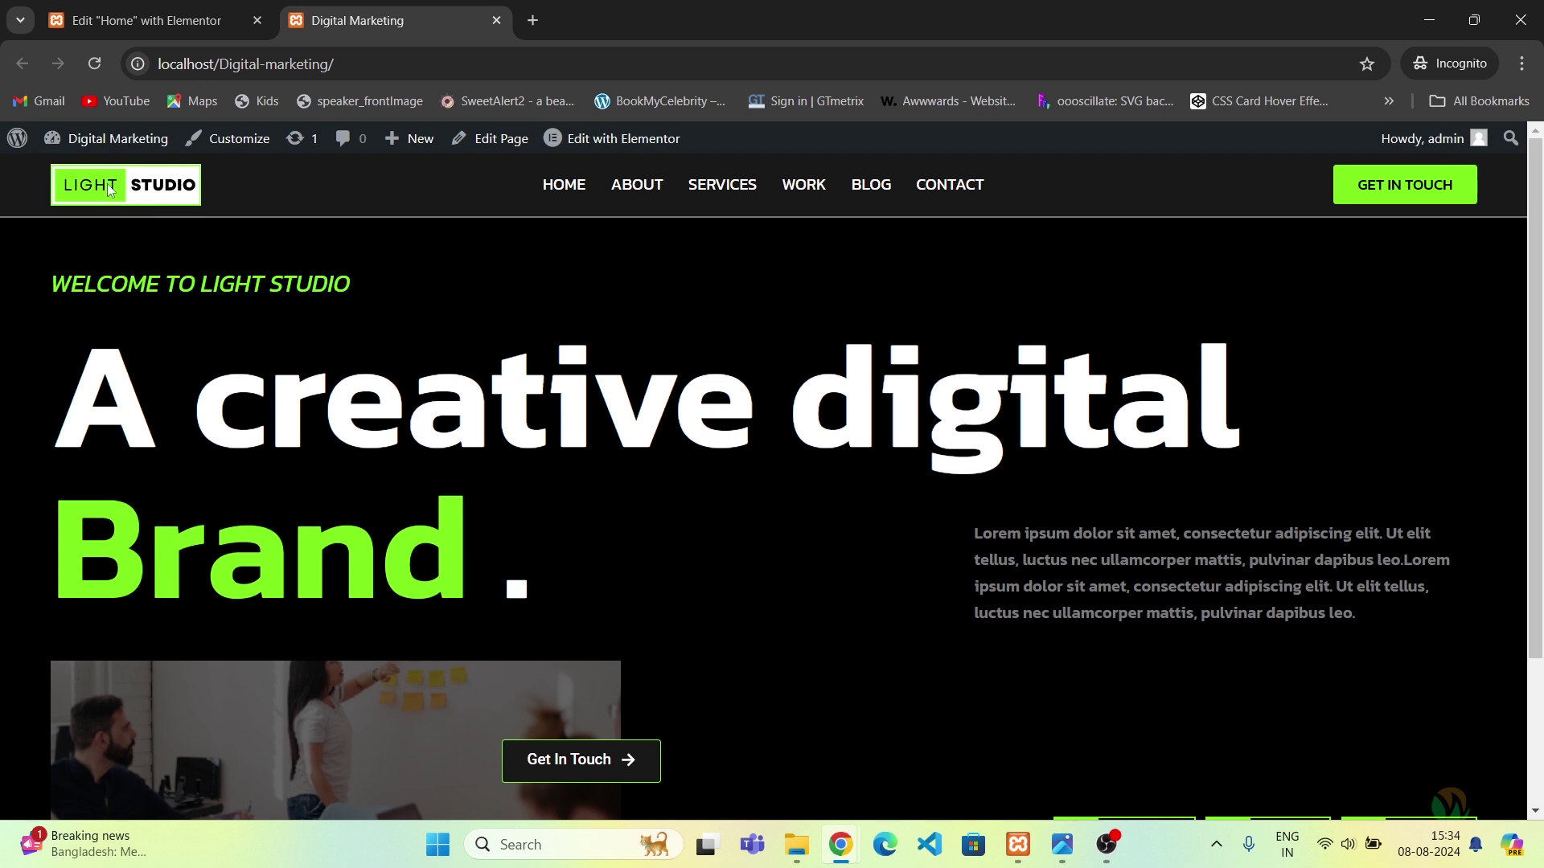
left_click(99, 69)
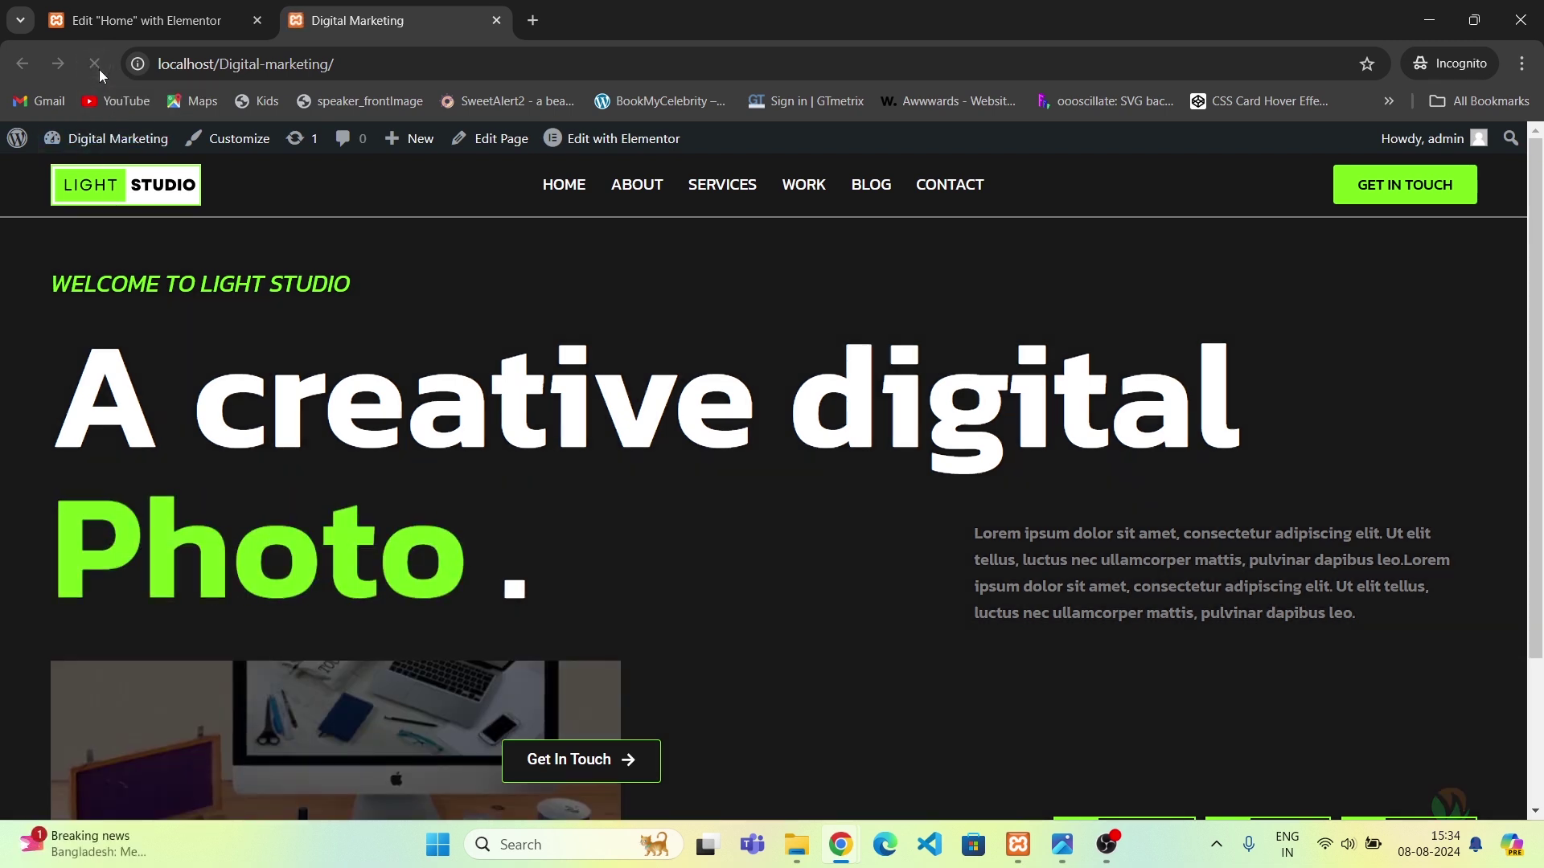
scroll(1392, 493, "down", 1)
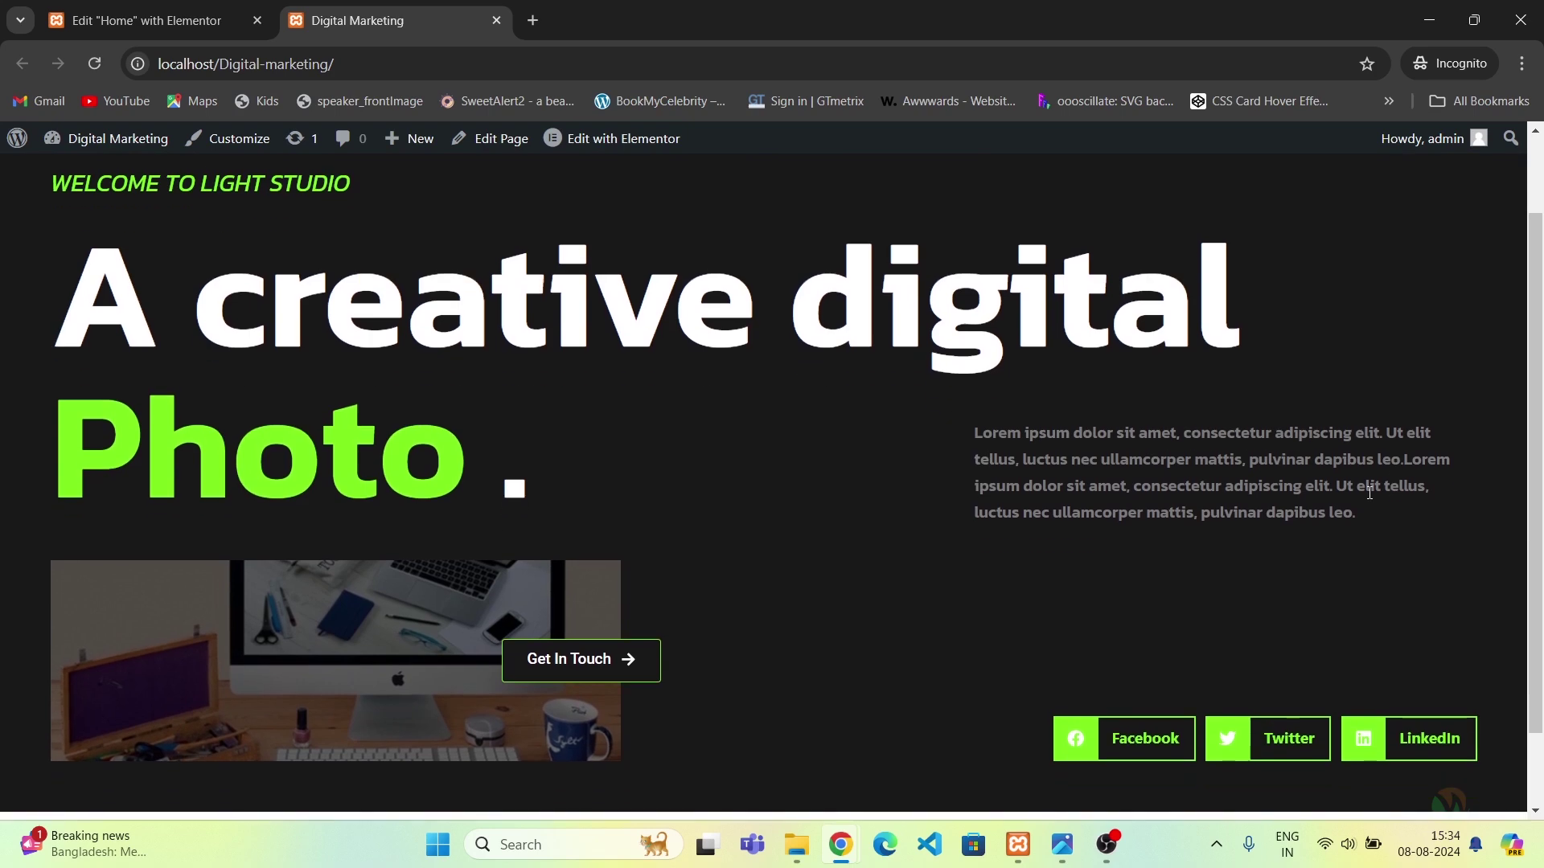
key("alt+Tab")
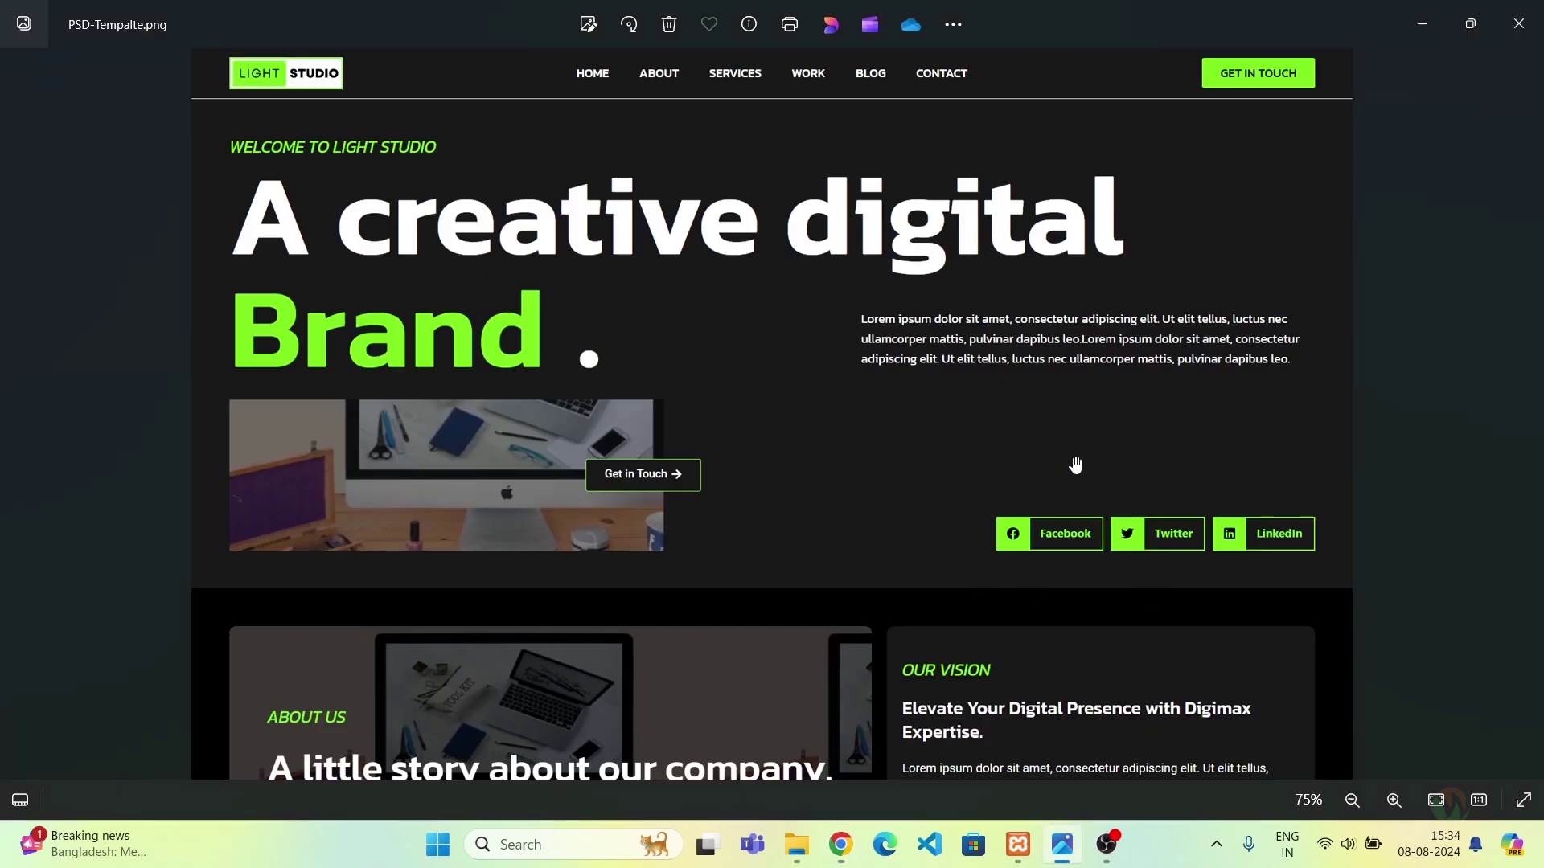
key("alt+Tab")
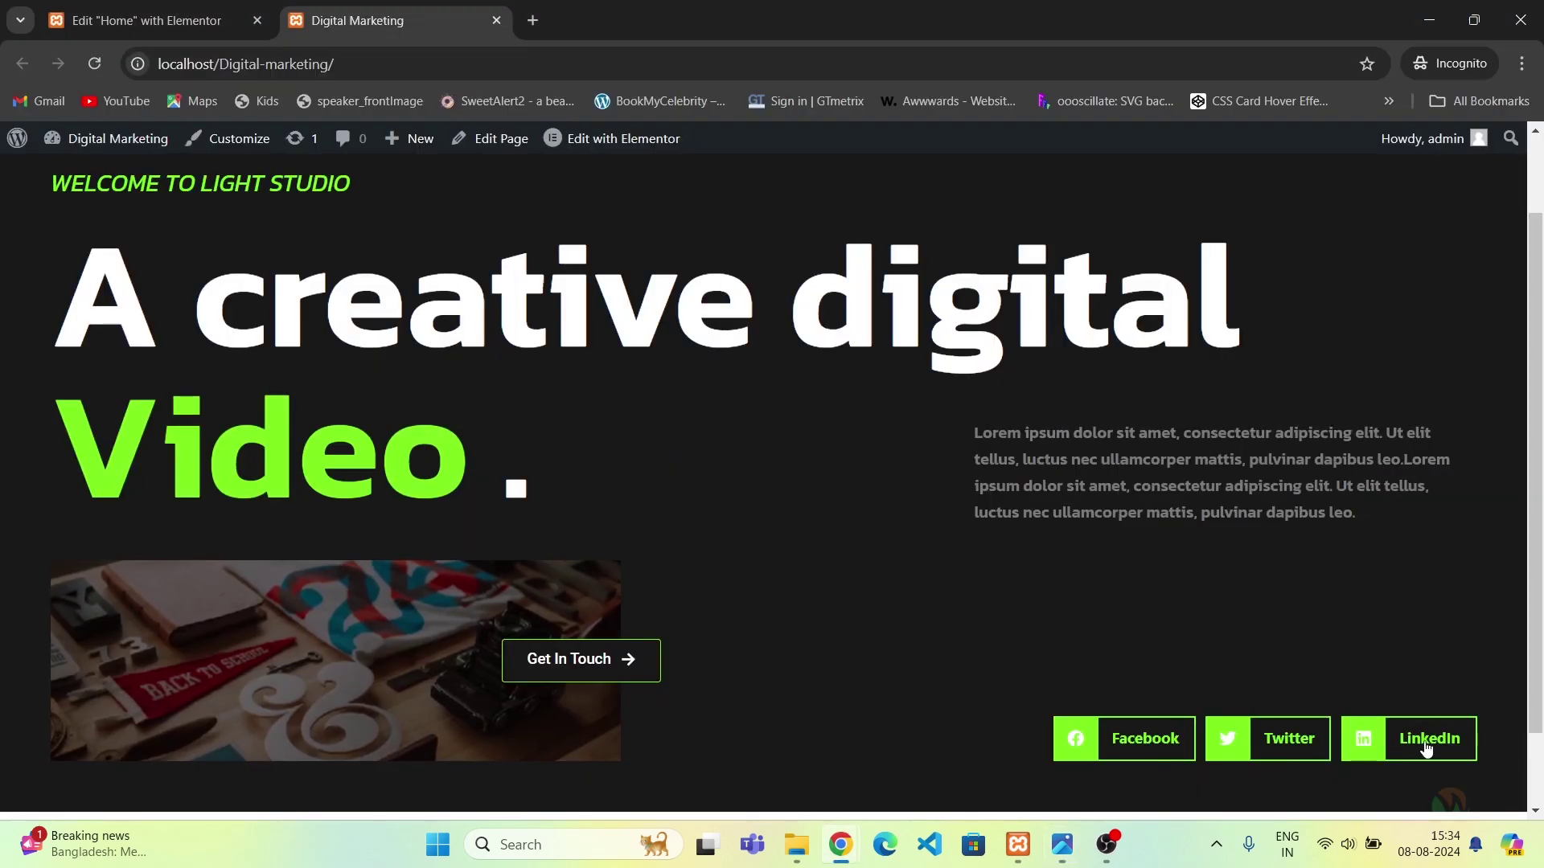
key("alt+Tab")
key("alt+Tab")
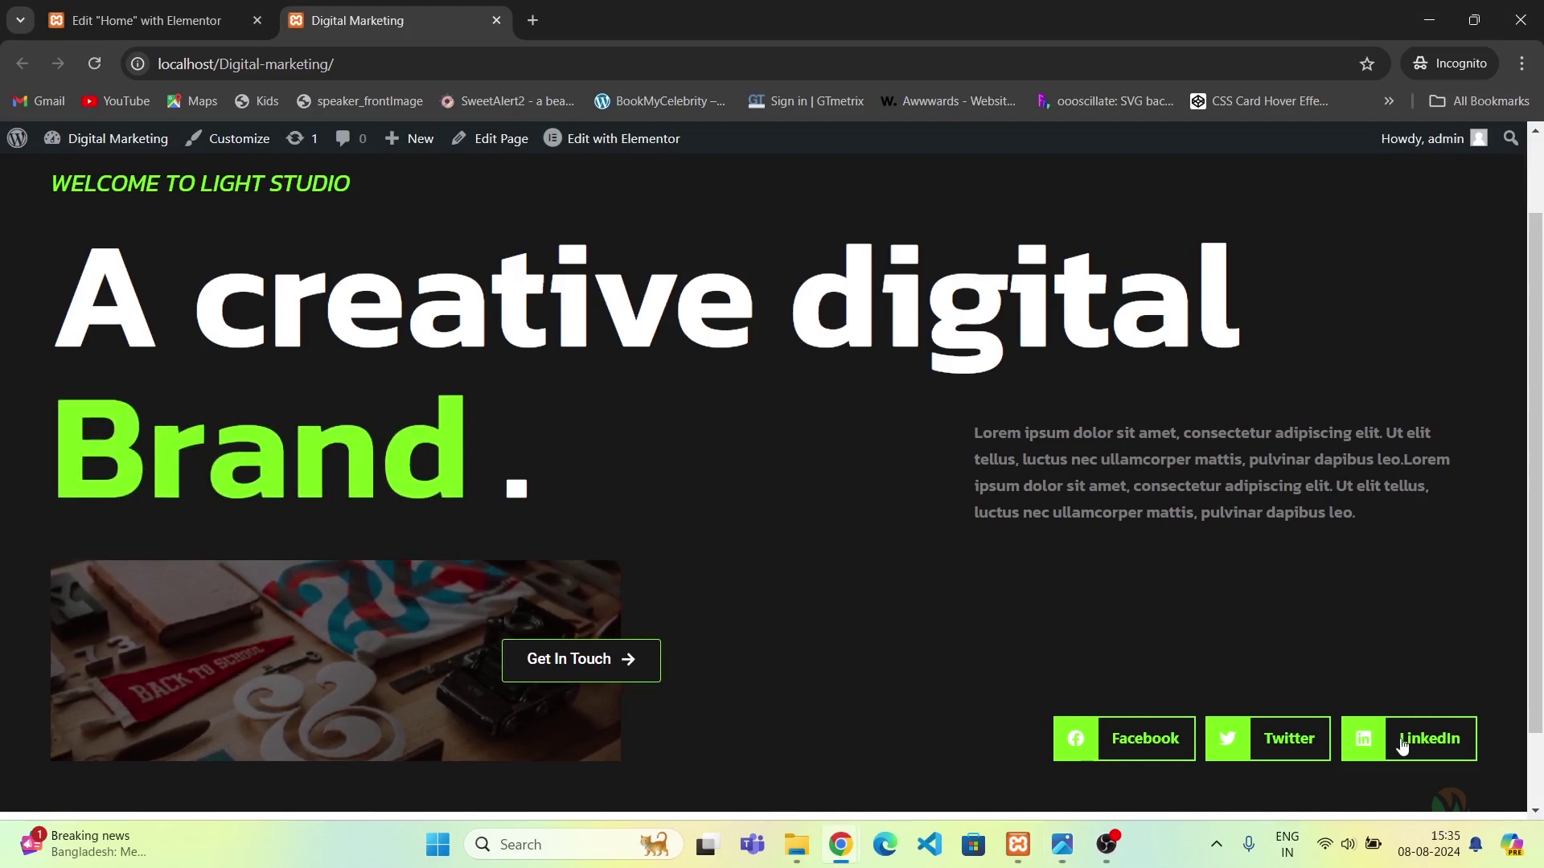
key("alt+Tab")
key("alt+Tab")
In the Elementor editor, set the share buttons' secondary colour to the global Black colour and publish the page.
key("ctrl+Tab")
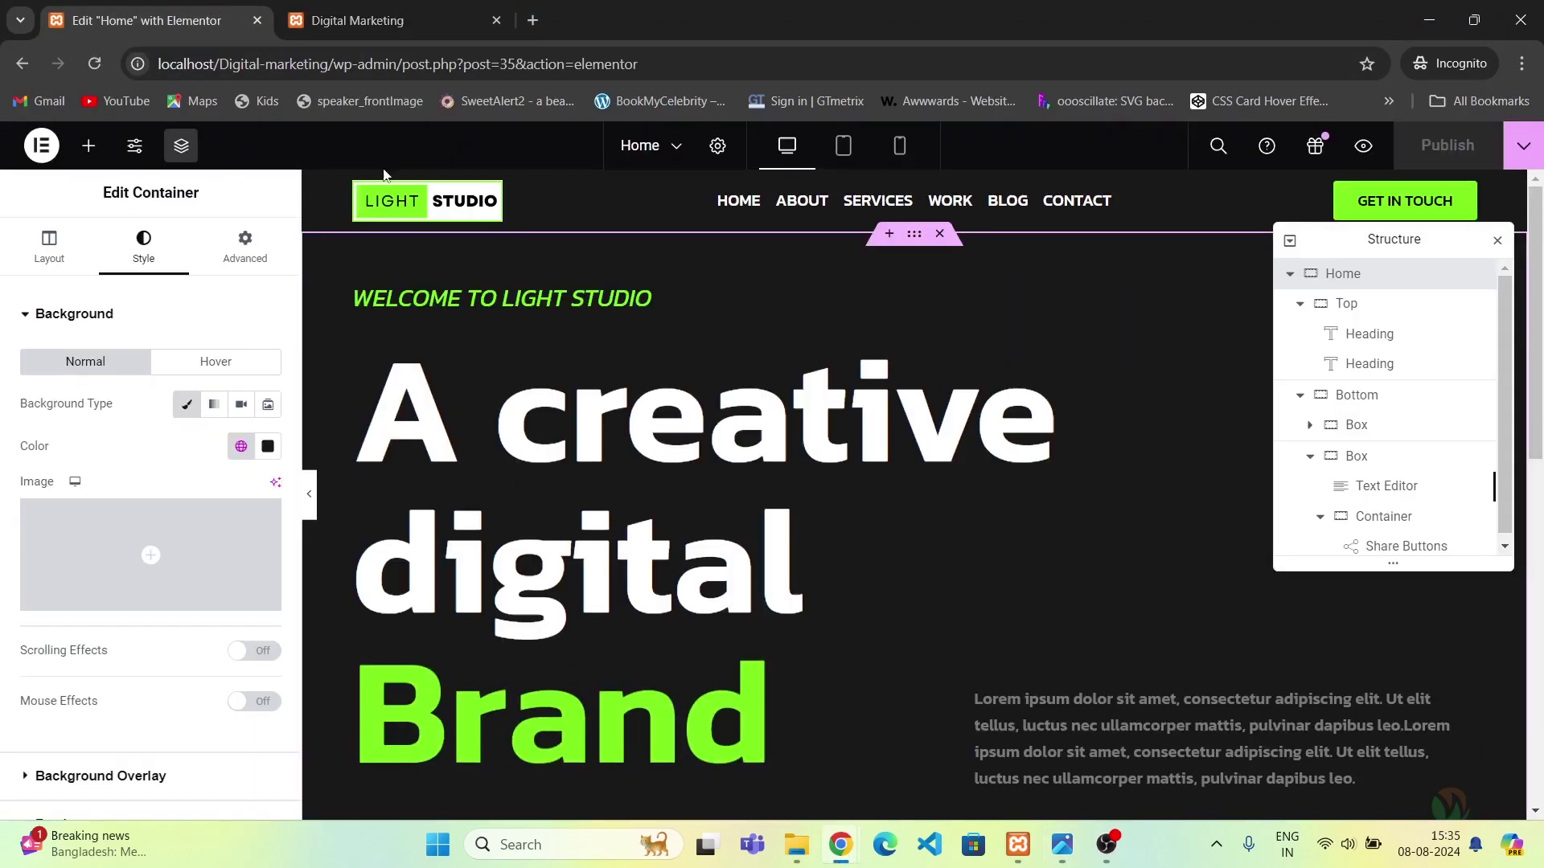
scroll(1045, 563, "down", 5)
left_click(1058, 671)
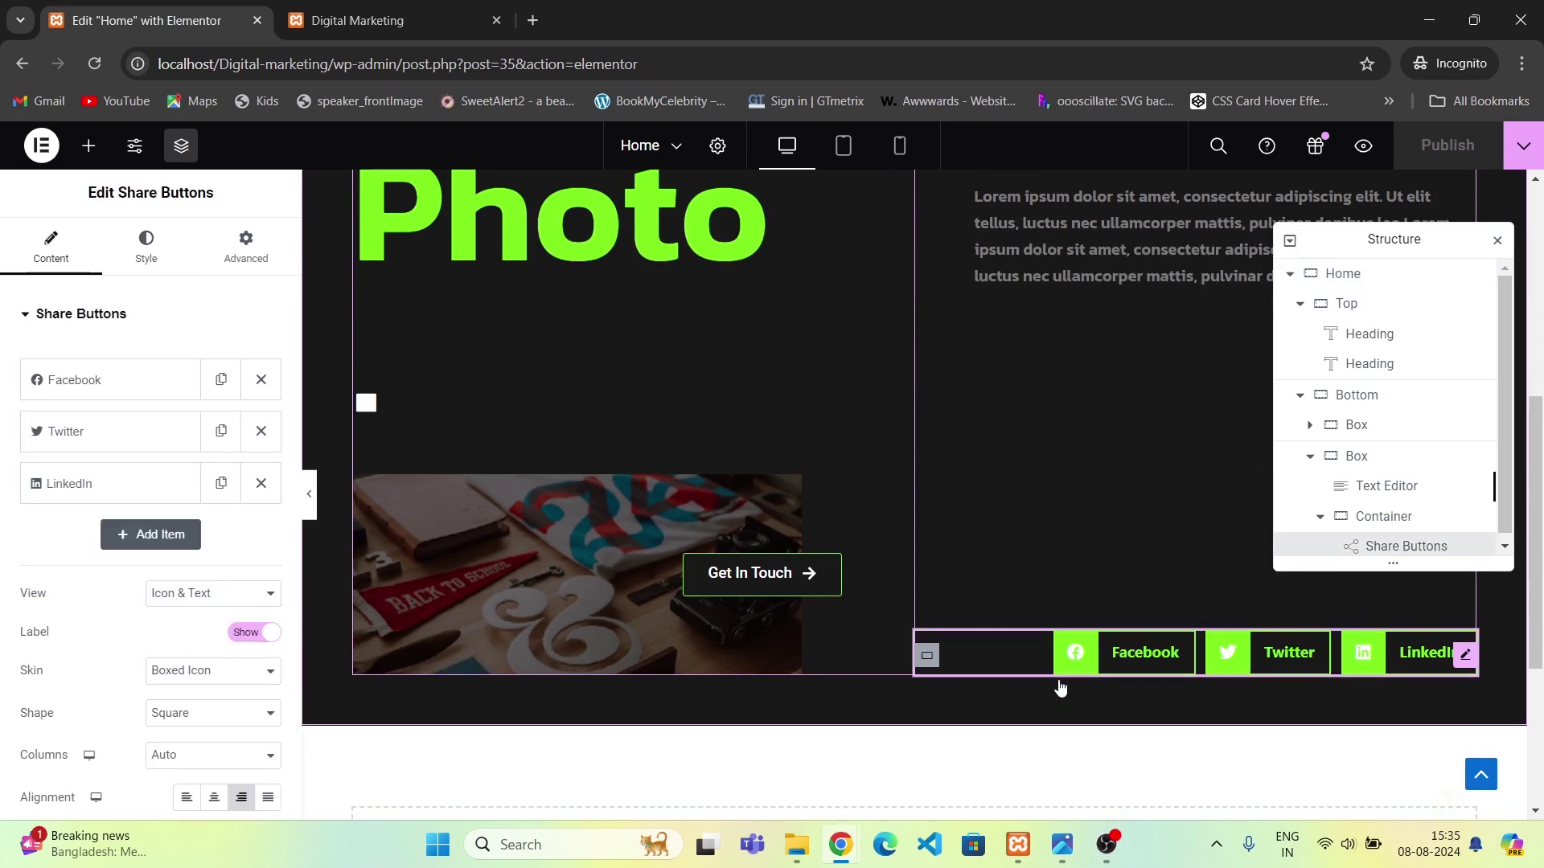
left_click(146, 243)
scroll(161, 569, "down", 2)
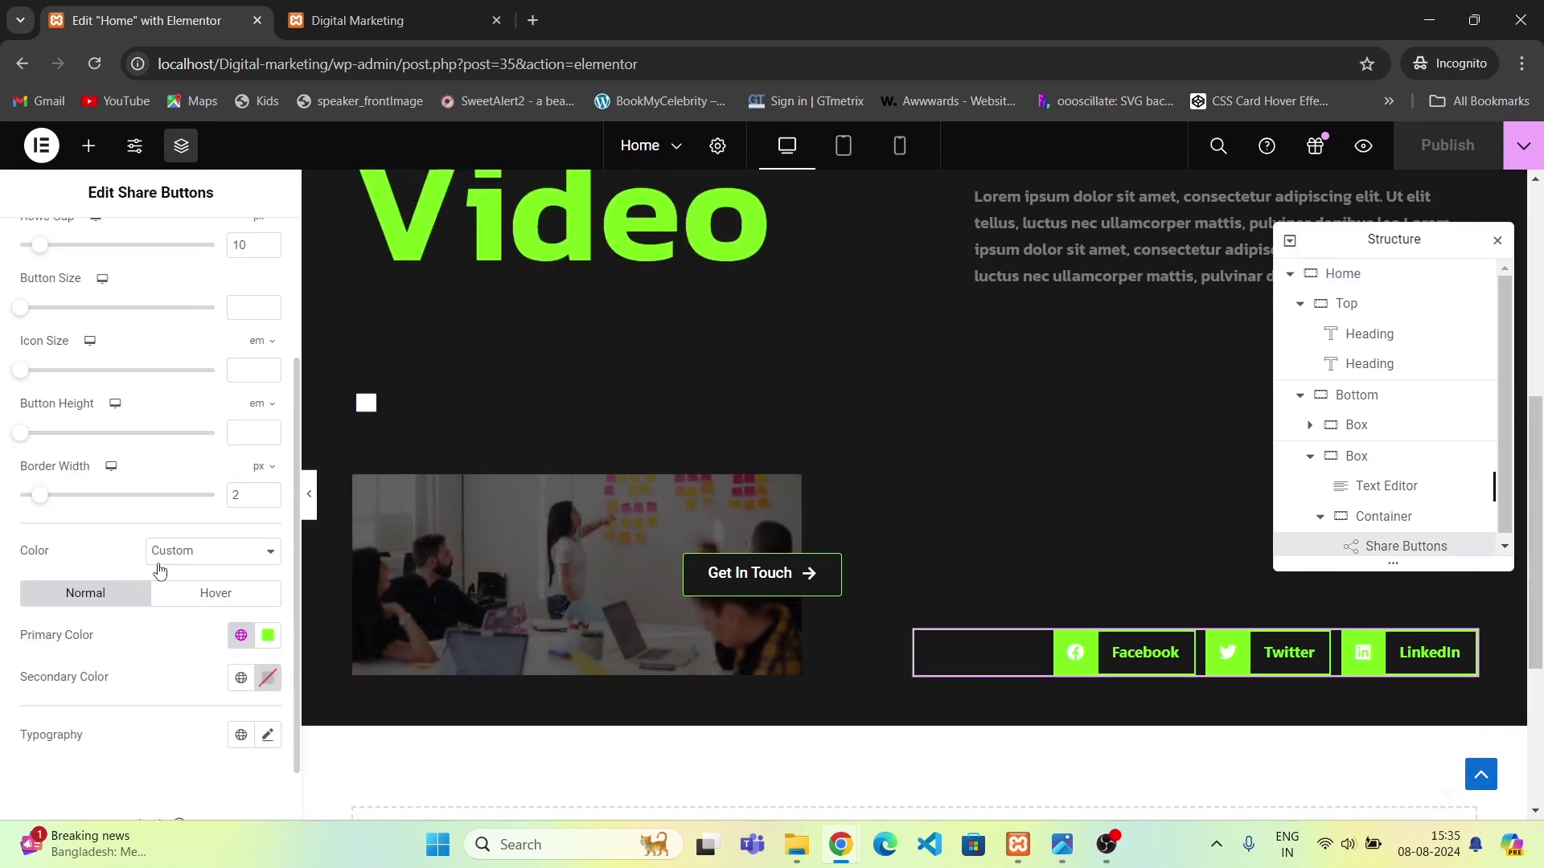
left_click(239, 681)
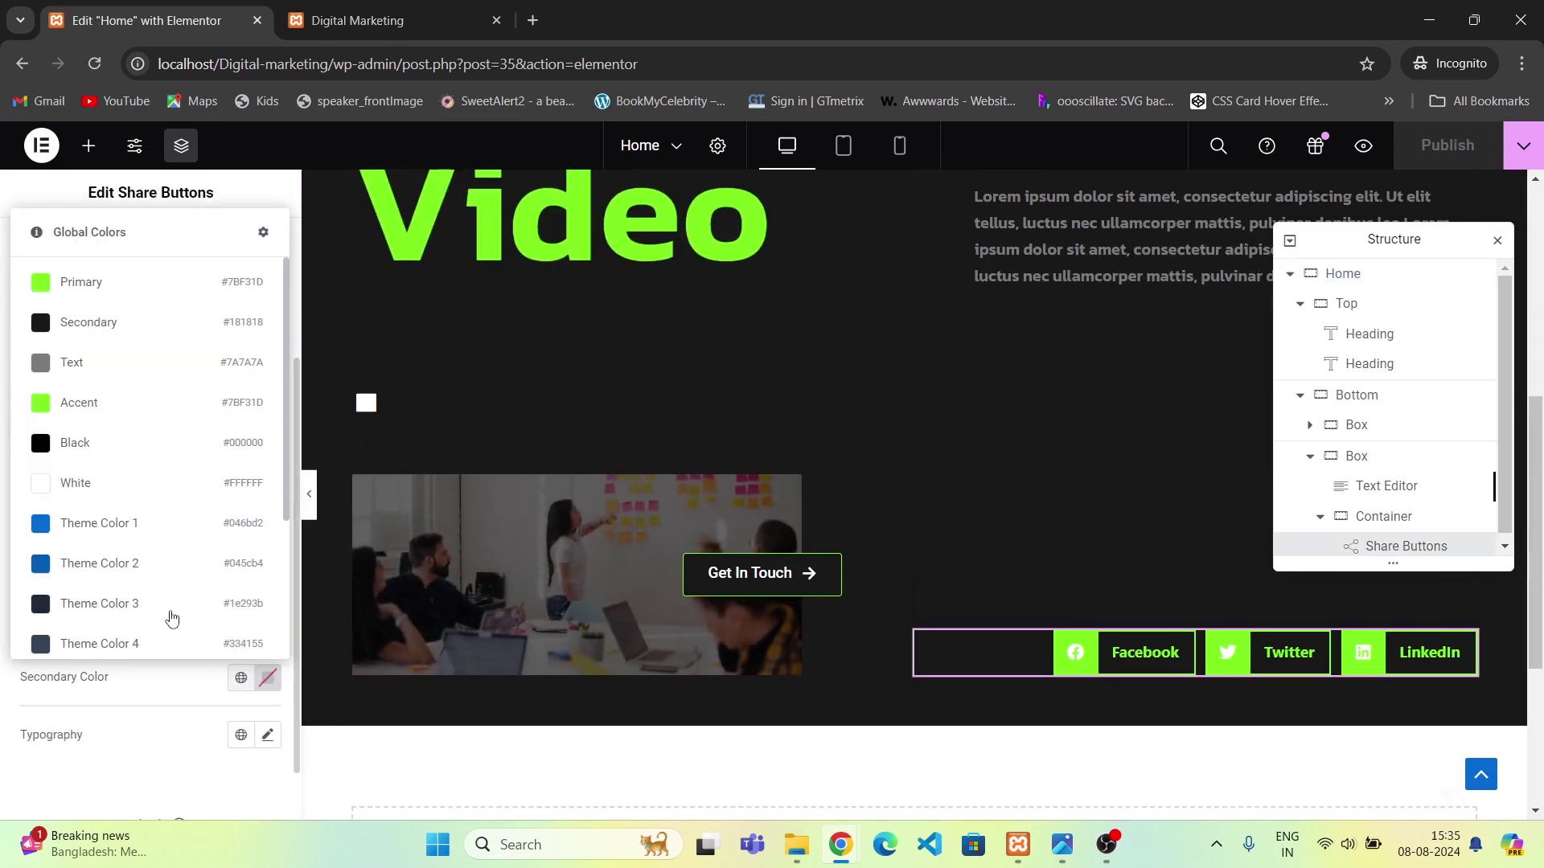
left_click(121, 441)
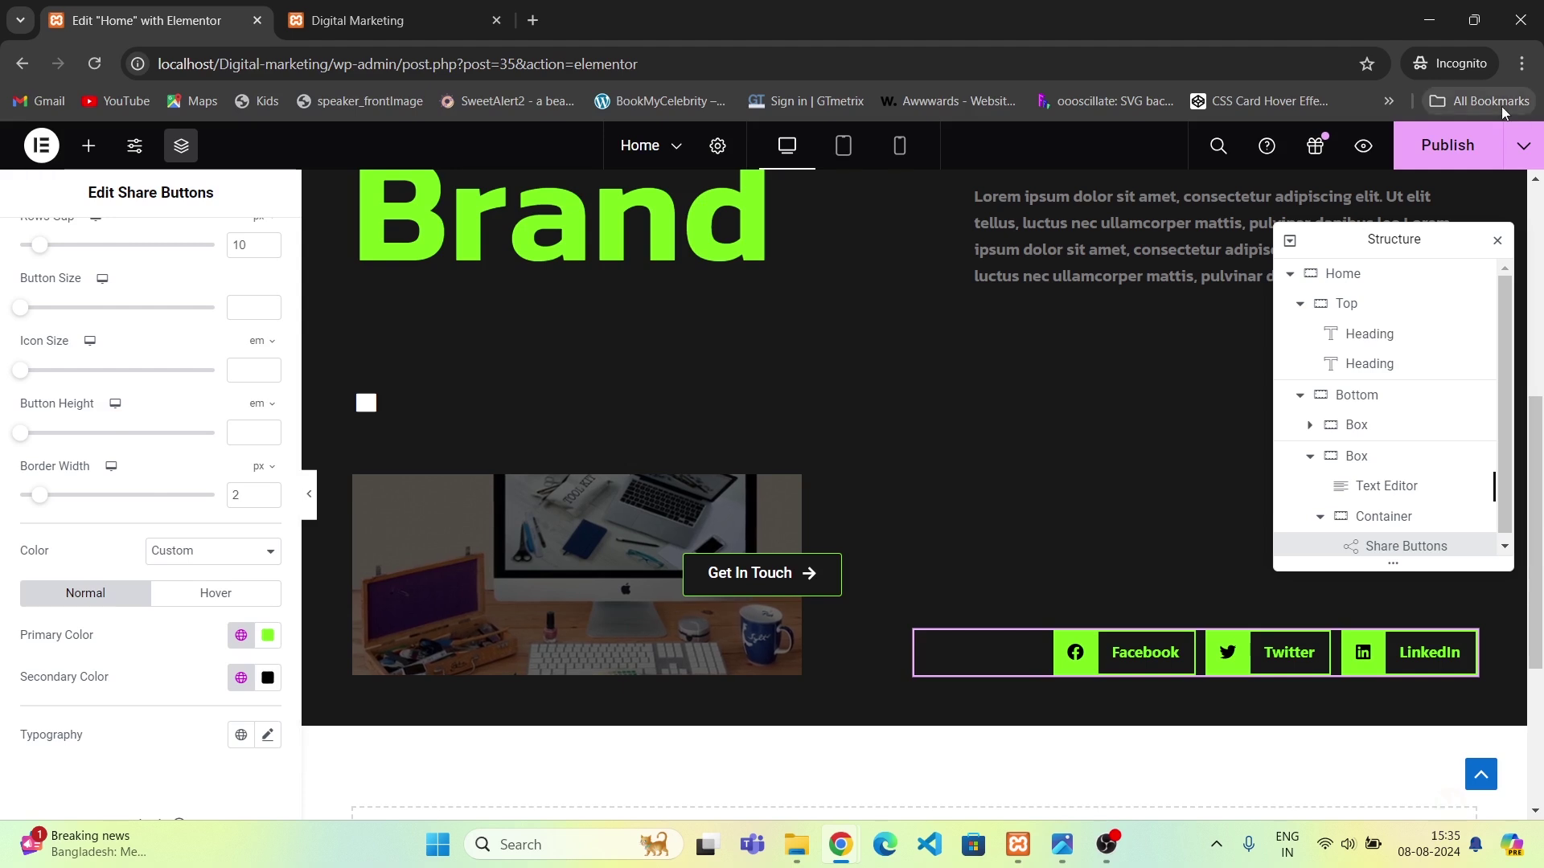
left_click(1447, 146)
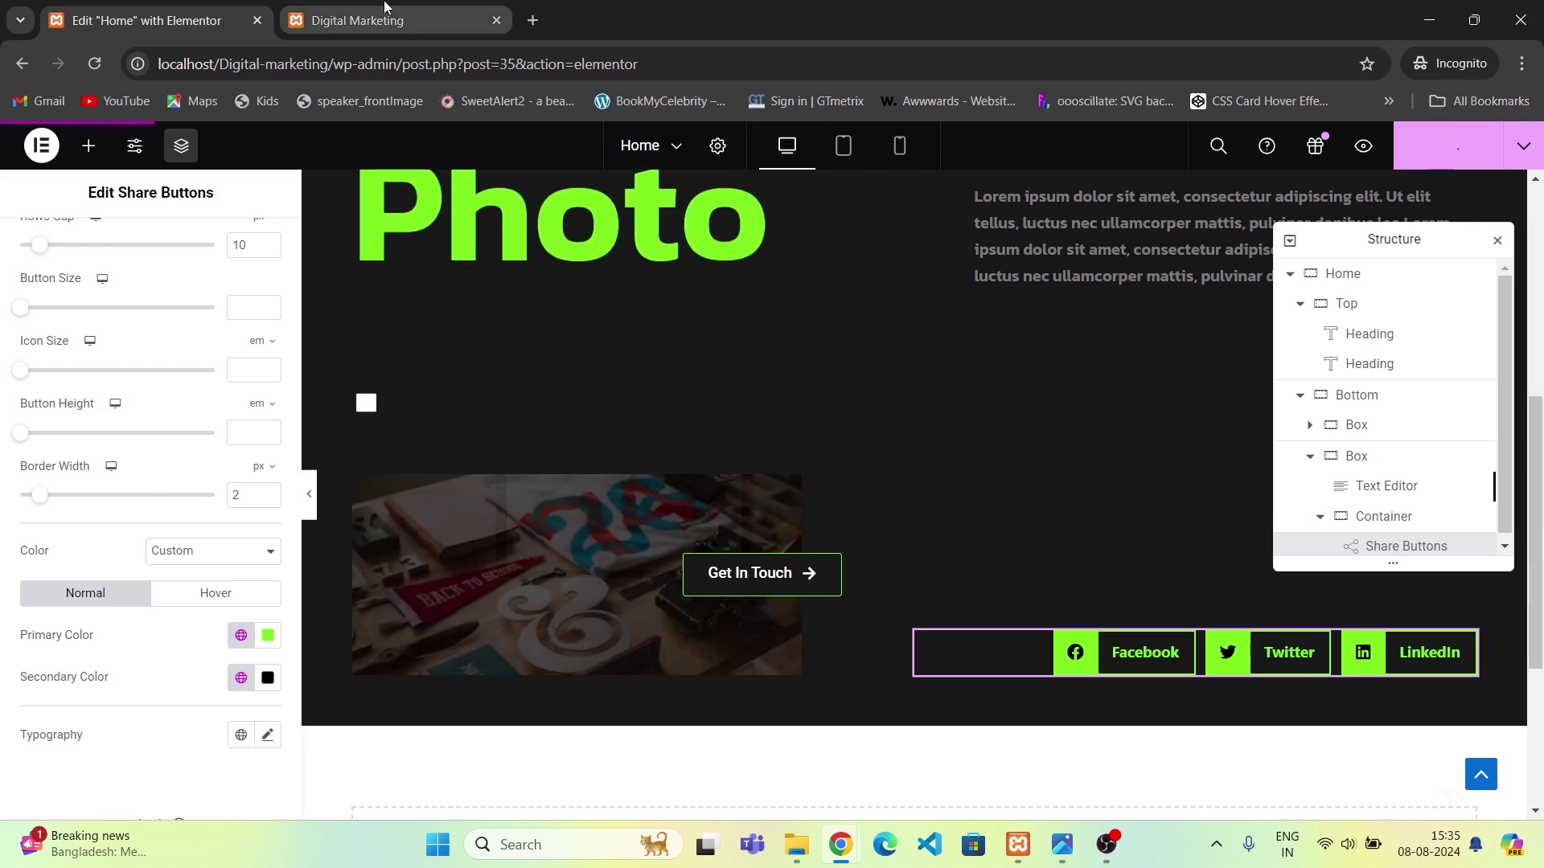
Check the share buttons on the live home page and examine the About Us, Our Vision and Our Mission section in the PSD template.
left_click(402, 10)
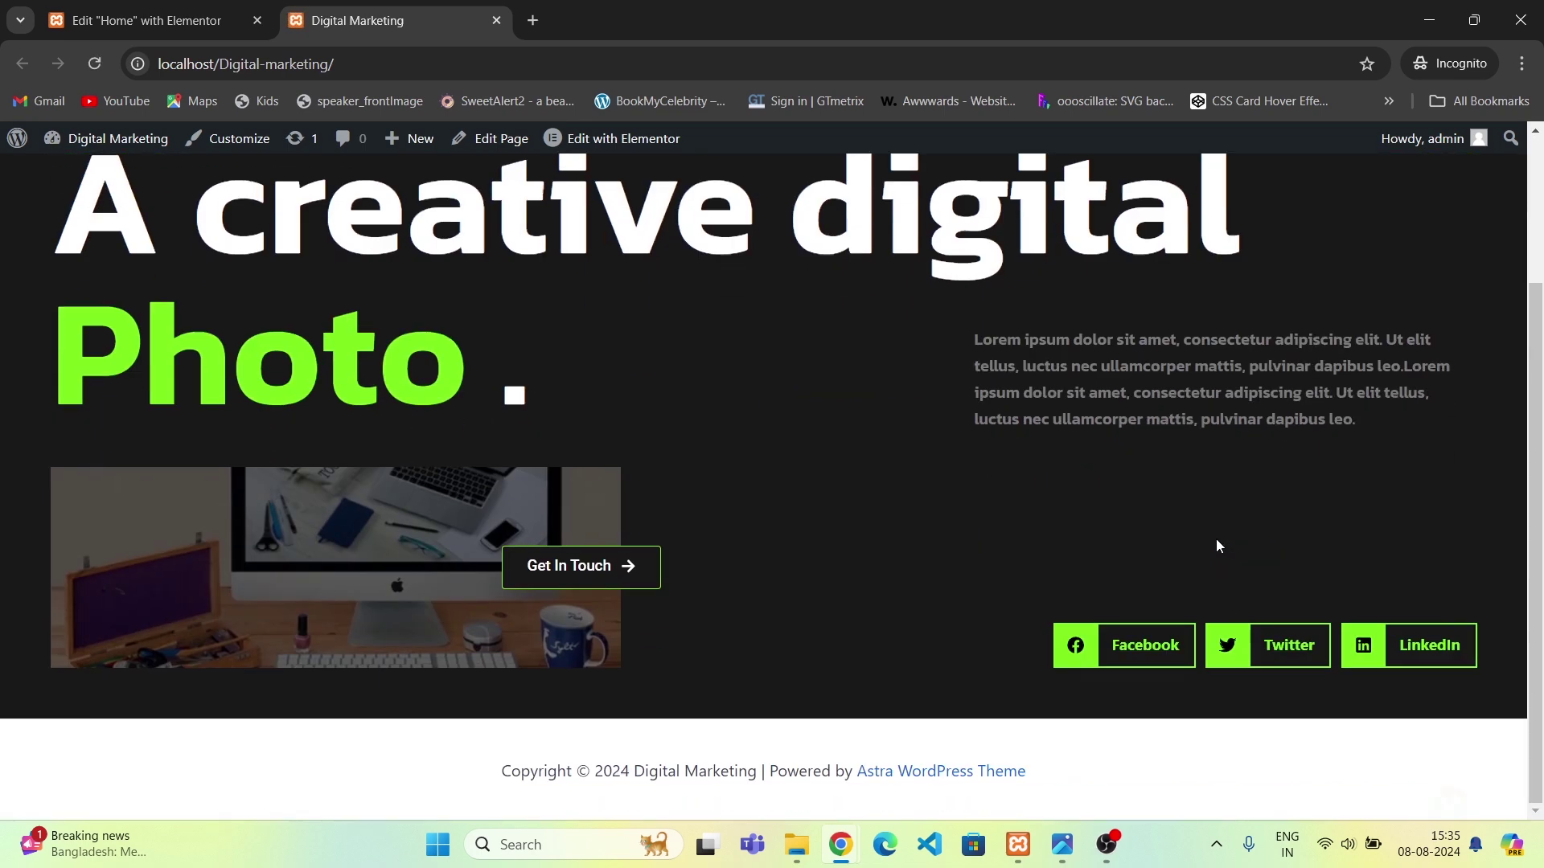
scroll(1216, 545, "down", 1)
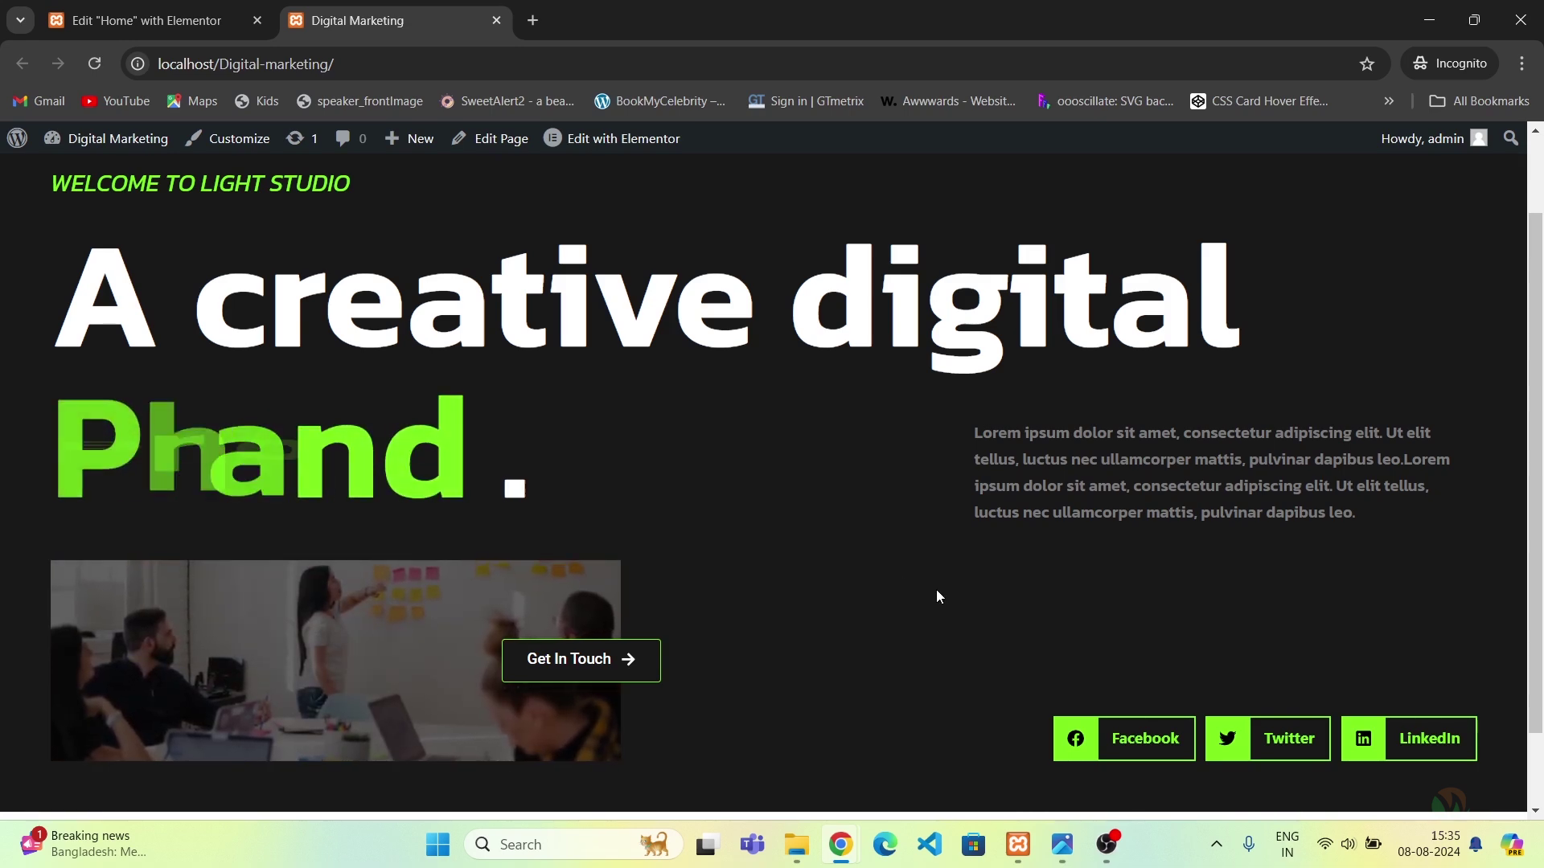
key("alt+Tab")
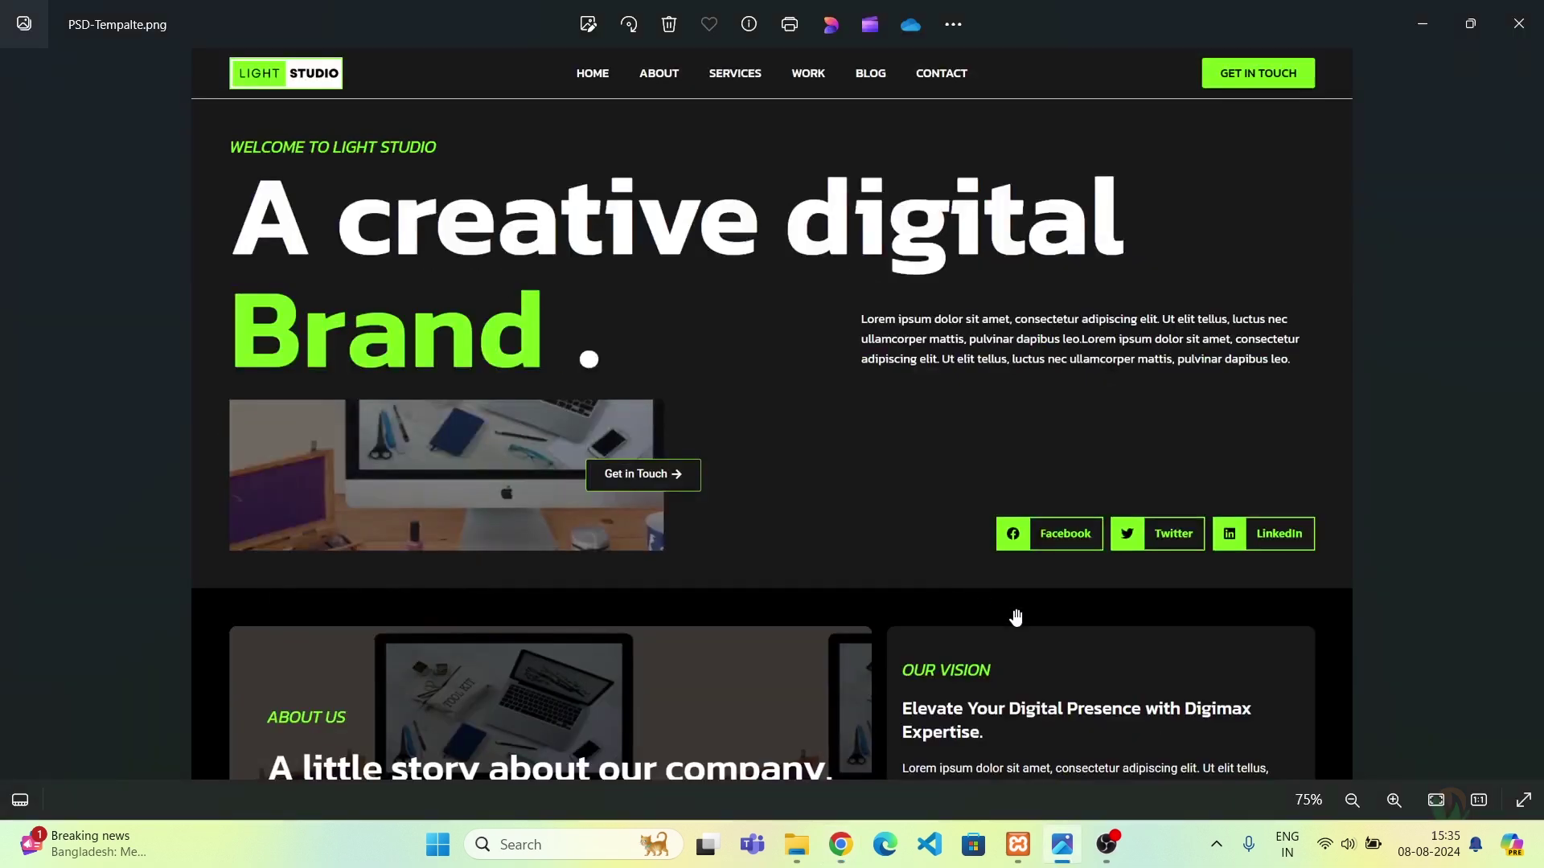
scroll(788, 517, "down", 1)
left_click_drag(836, 538, 834, 142)
left_click_drag(836, 220, 833, 225)
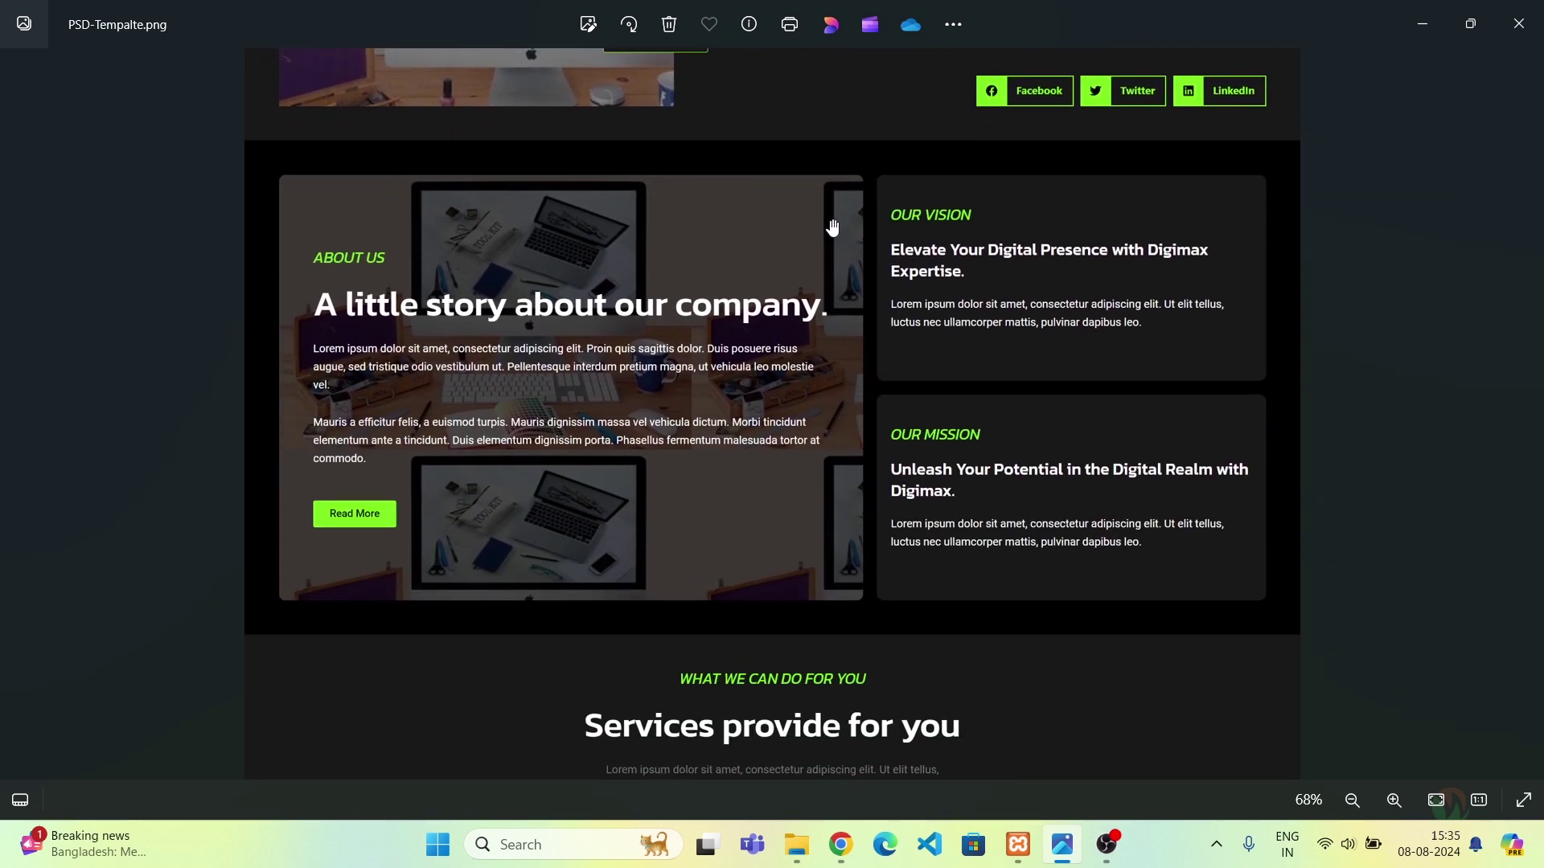
key("alt+Tab")
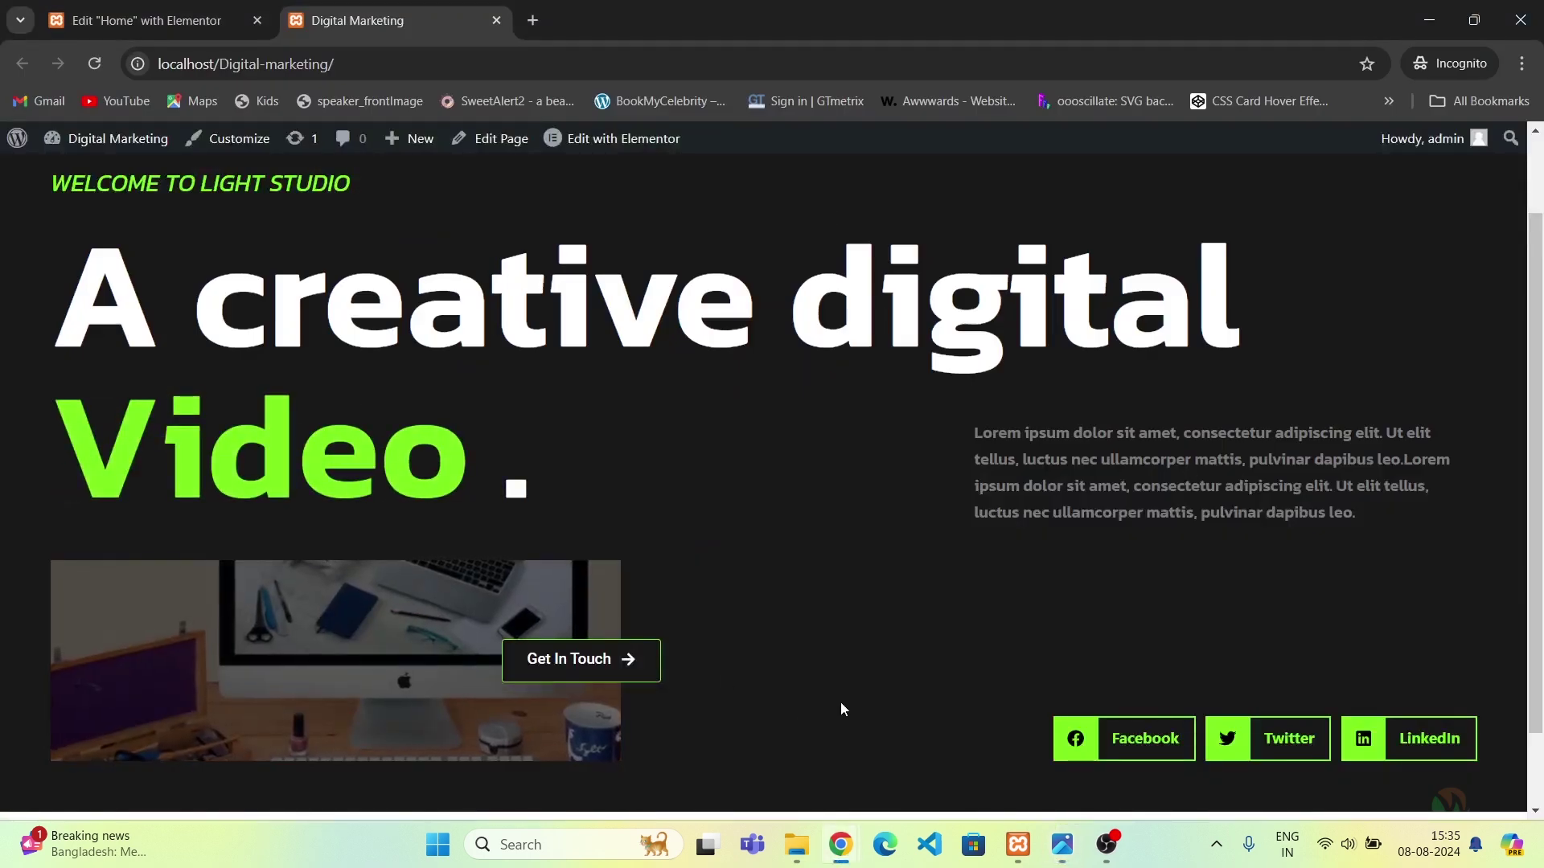